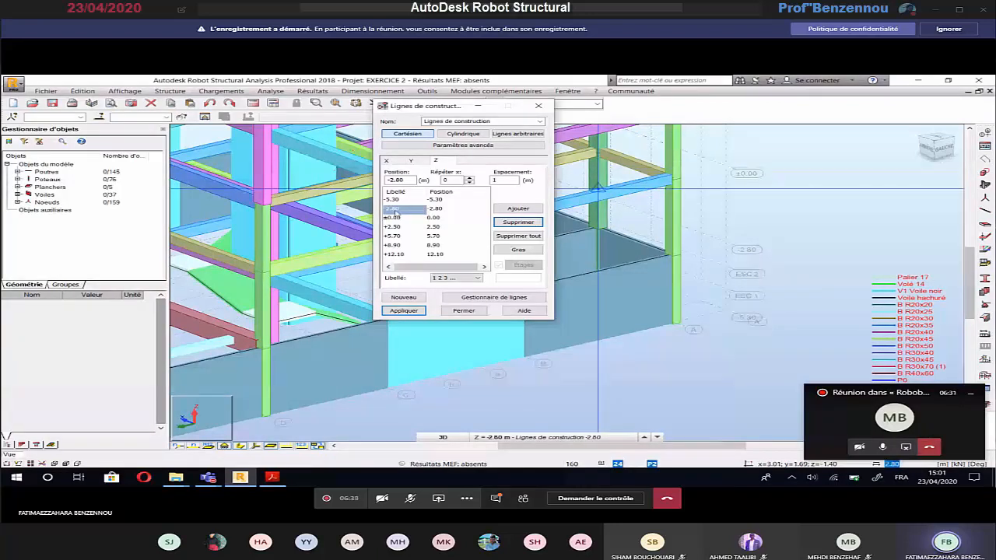
# Add a Z construction line with the custom label ESC 1, repeated once at 0.9 m spacing from the -2.80 level.
pyautogui.click(469, 178)
pyautogui.press('Tab')
pyautogui.write('0.')
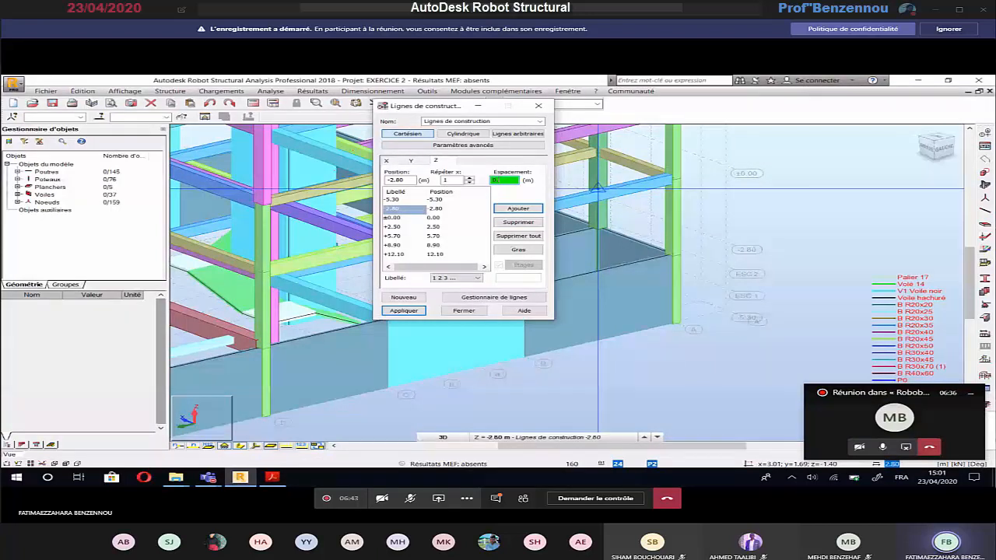
pyautogui.write('9')
pyautogui.click(477, 277)
pyautogui.click(451, 304)
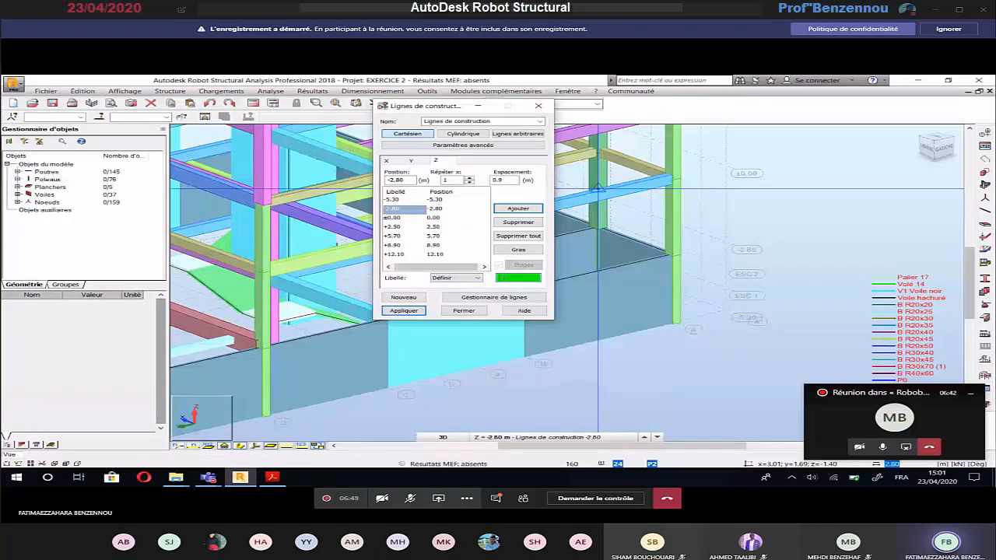
pyautogui.write('ESC 1')
pyautogui.click(515, 210)
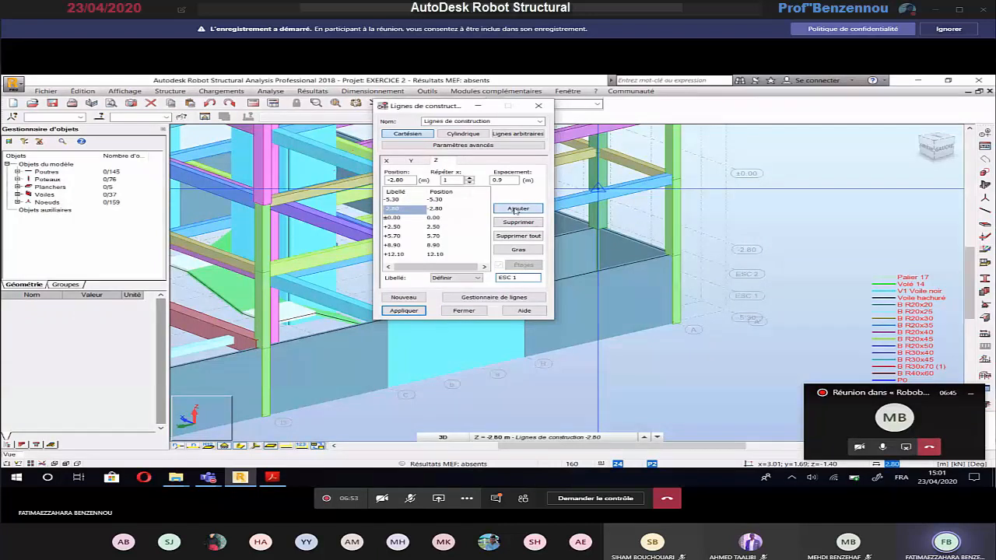
pyautogui.click(515, 210)
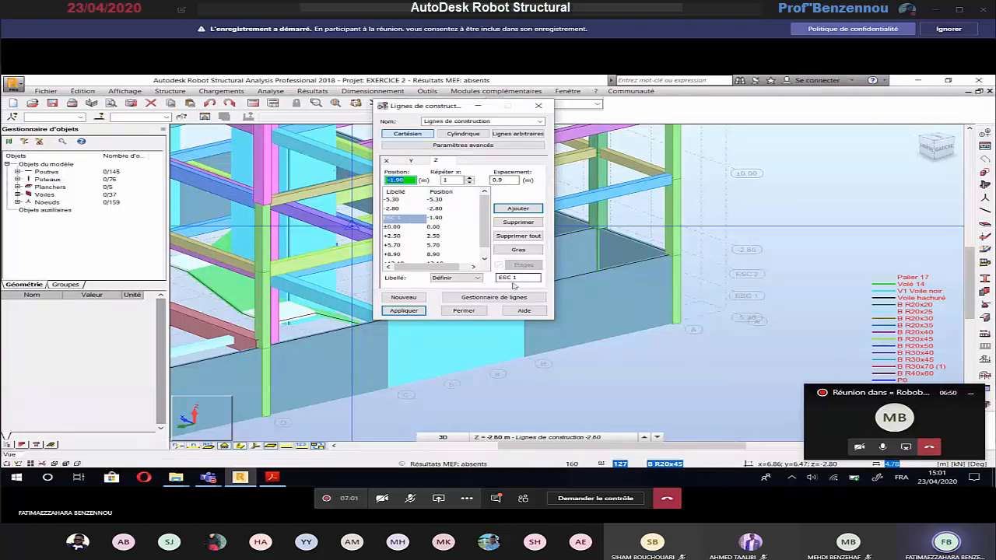
# Add another Z construction line labelled ESC 2 at the same 0.9 m spacing, and apply the construction lines.
pyautogui.moveTo(512, 281); pyautogui.dragTo(533, 272)
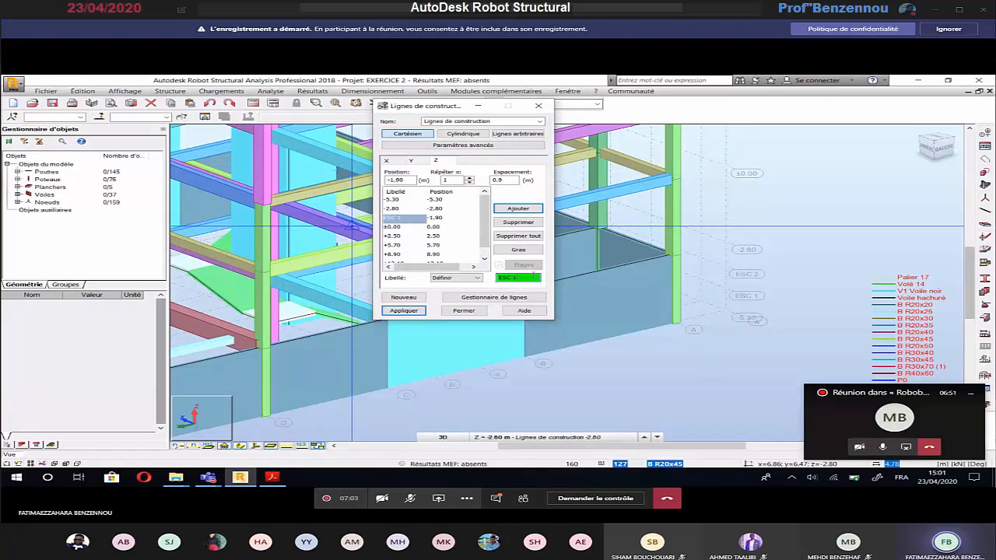
pyautogui.write('2')
pyautogui.click(515, 208)
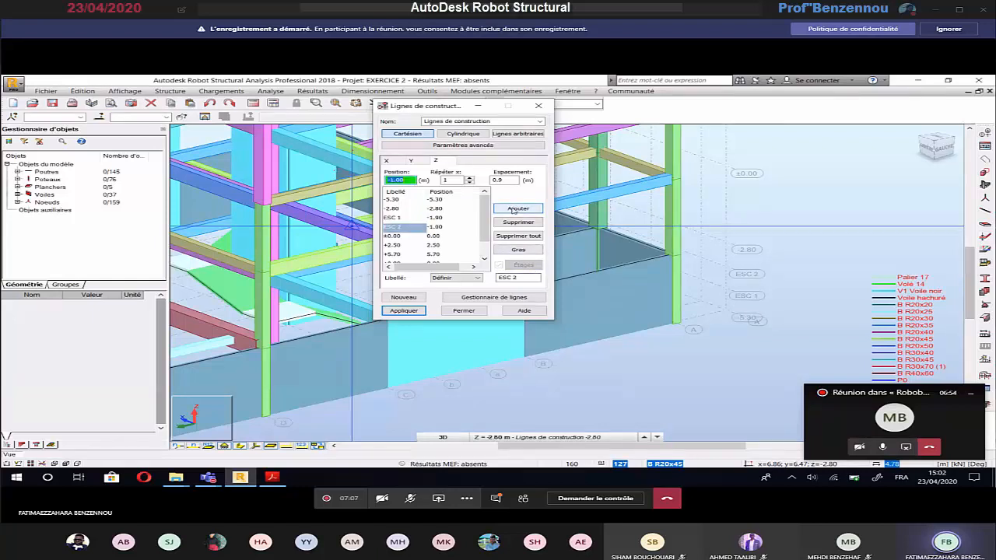
pyautogui.click(412, 311)
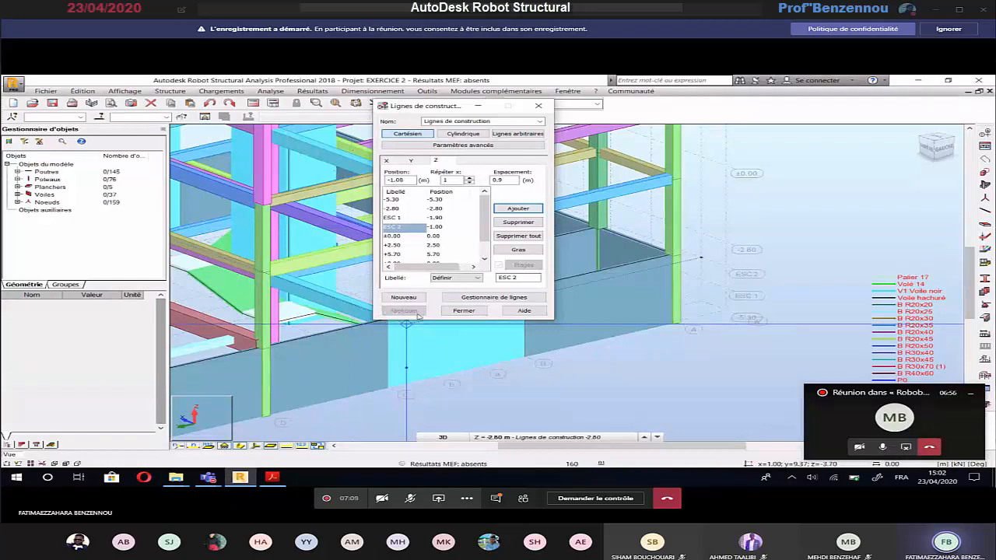
pyautogui.click(463, 310)
# Switch to the XY plan view at the -2.80 m construction level, showing the stair core.
pyautogui.scroll(3, 734, 336)
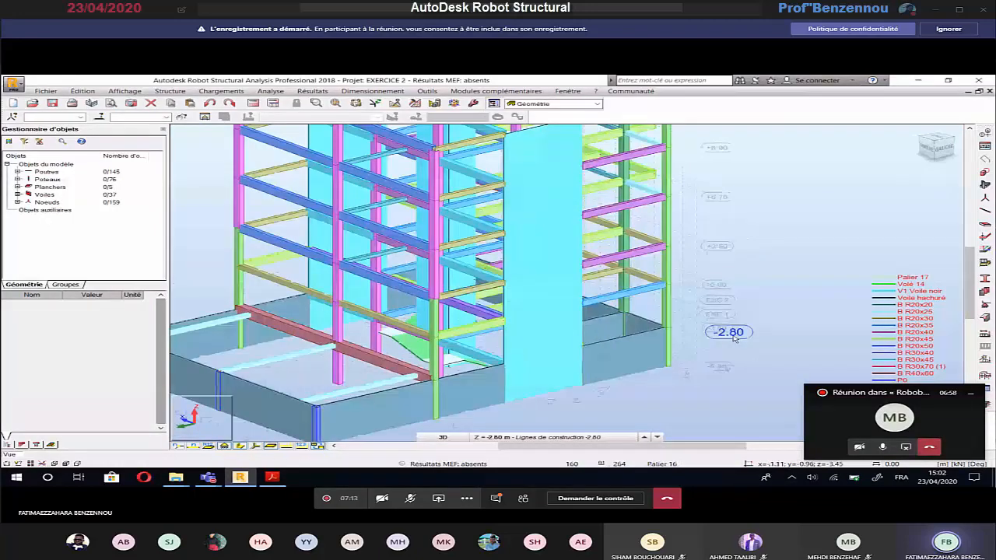
pyautogui.scroll(3, 734, 336)
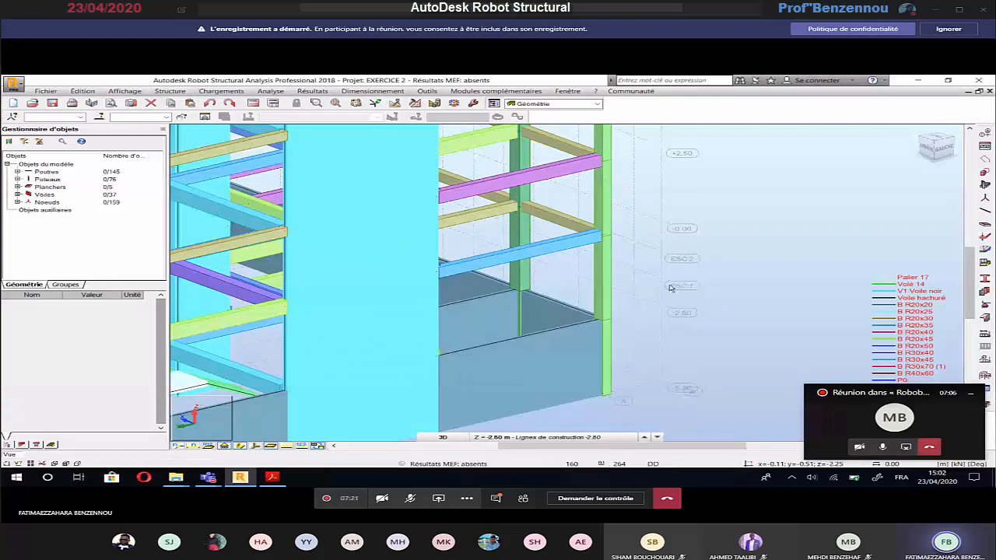
pyautogui.click(439, 438)
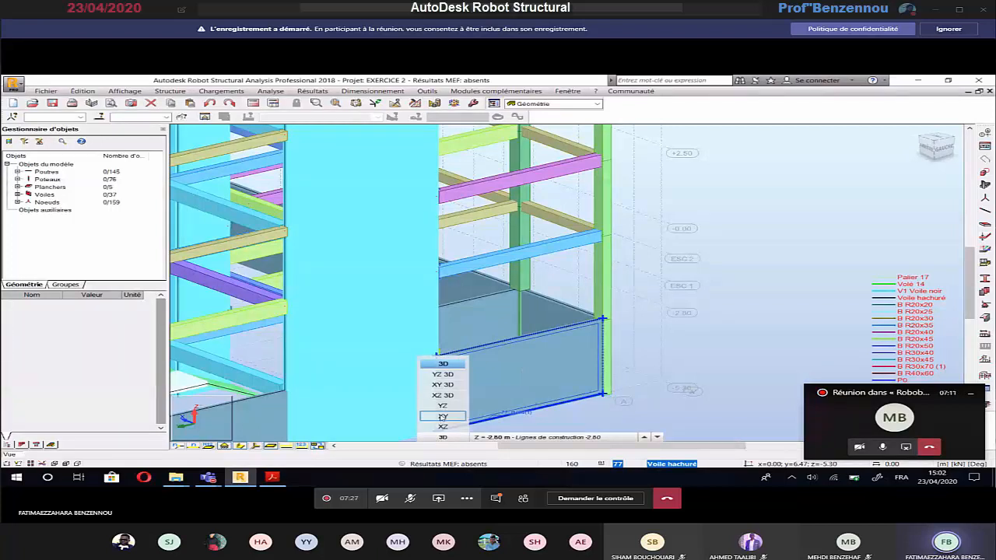
pyautogui.click(442, 416)
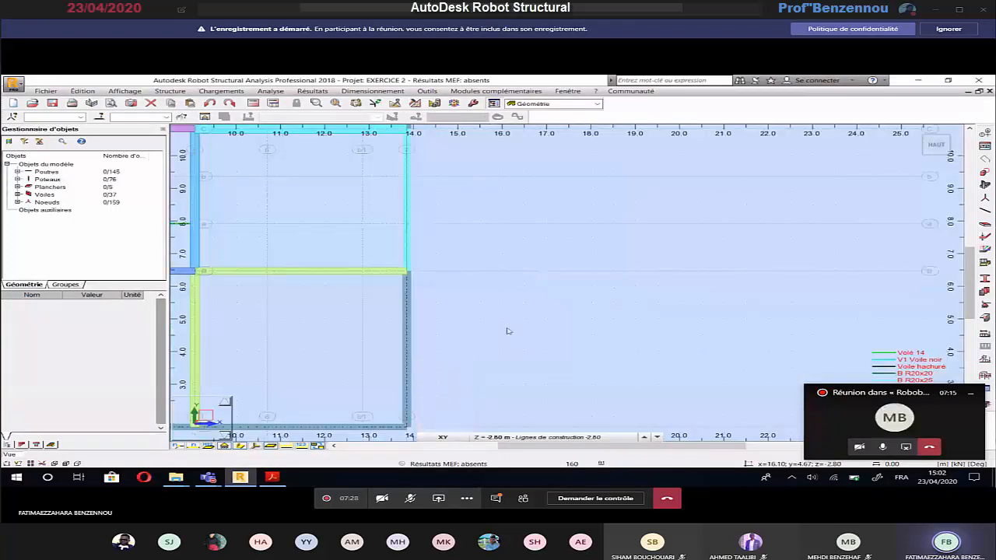
pyautogui.scroll(-3, 509, 331)
pyautogui.moveTo(424, 333); pyautogui.dragTo(625, 339, button='middle')
pyautogui.scroll(5, 525, 343)
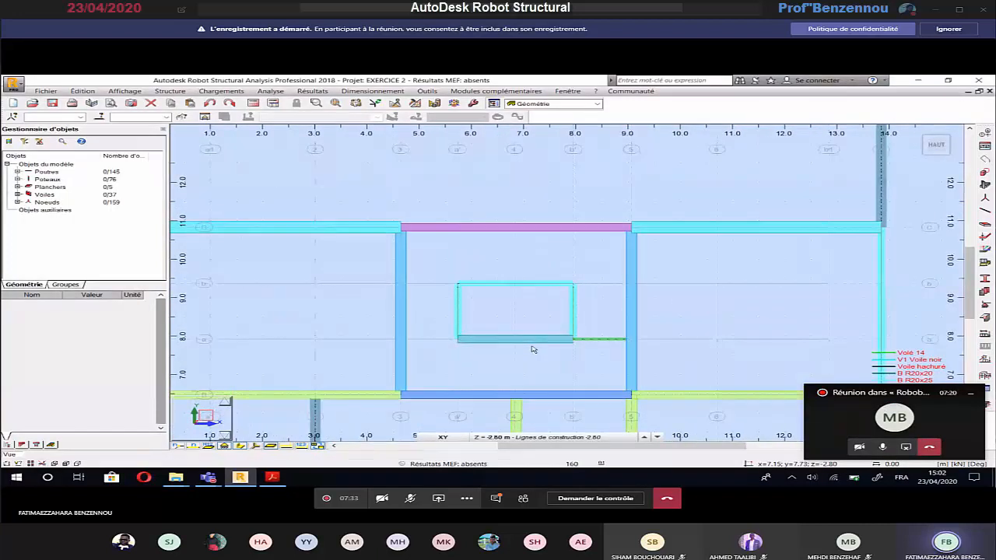
pyautogui.click(531, 436)
pyautogui.click(518, 416)
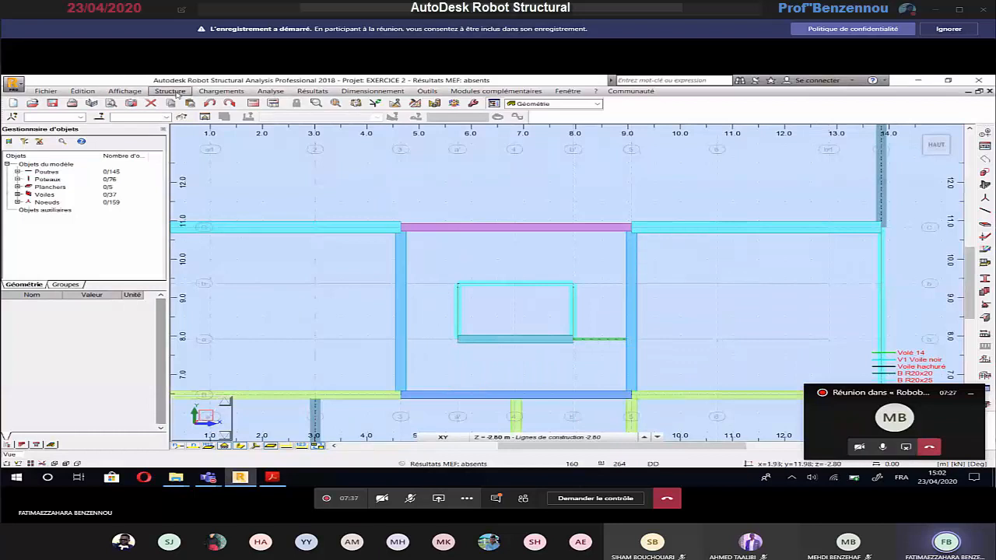
# Set up a new floor slab with thickness Volé 14, the coque model and the rectangle definition method.
pyautogui.click(176, 93)
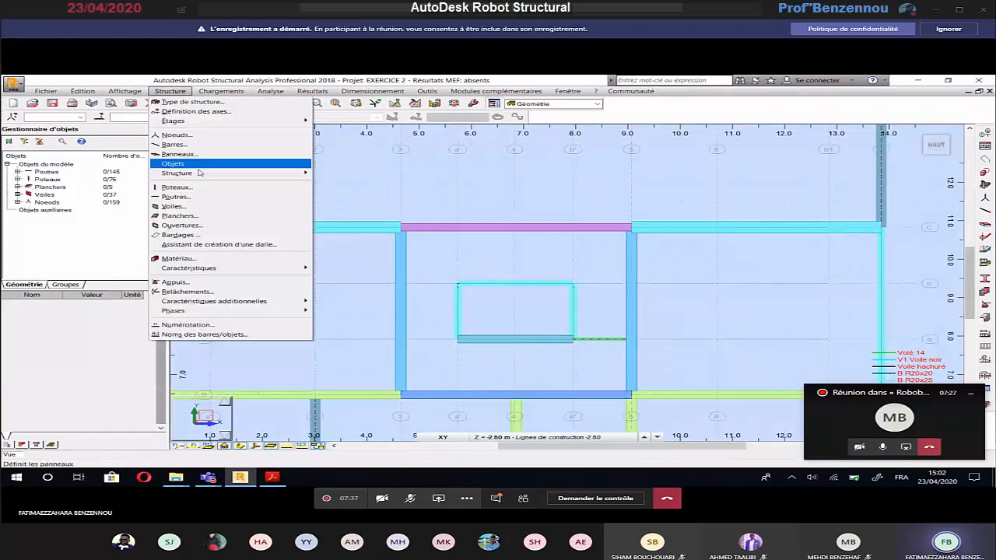
pyautogui.click(180, 215)
pyautogui.click(935, 167)
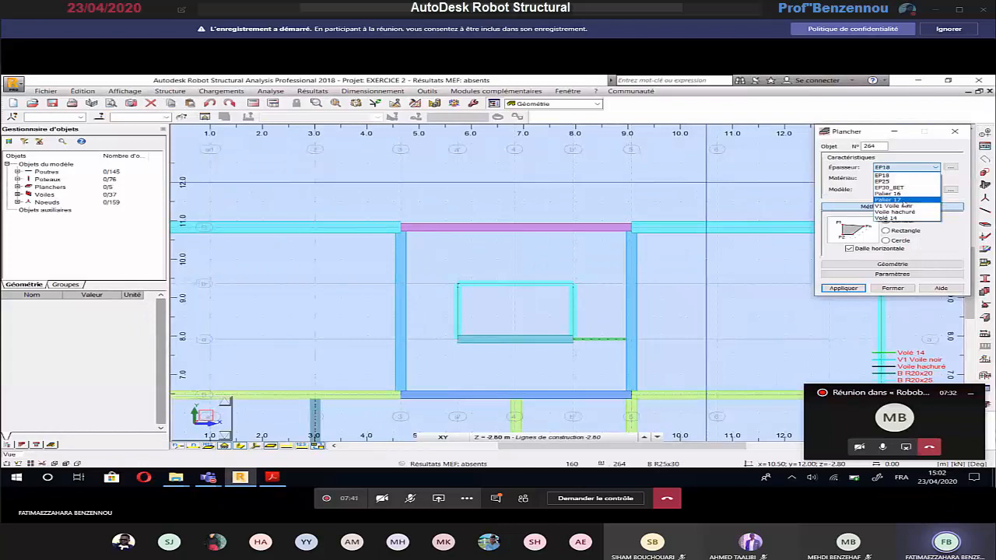
pyautogui.click(891, 218)
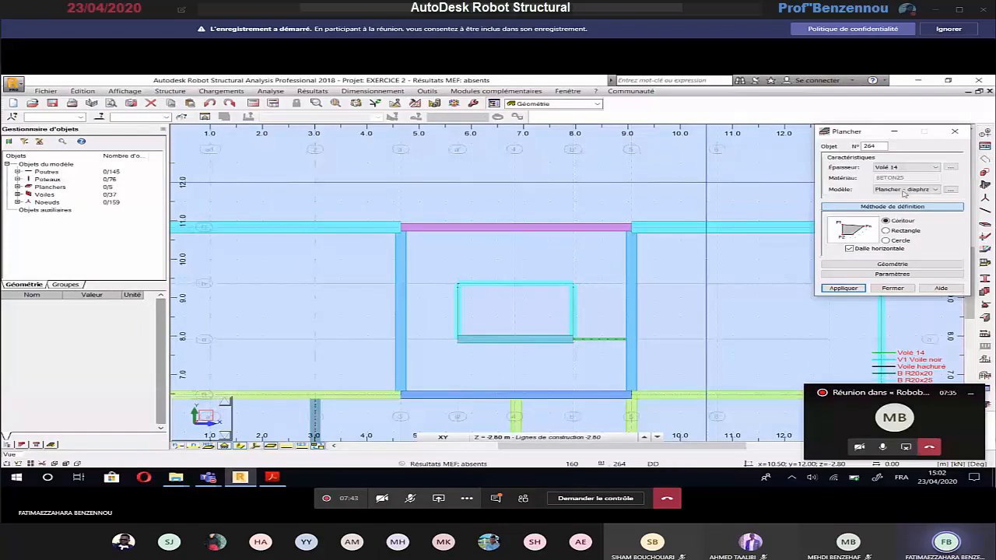
pyautogui.click(903, 190)
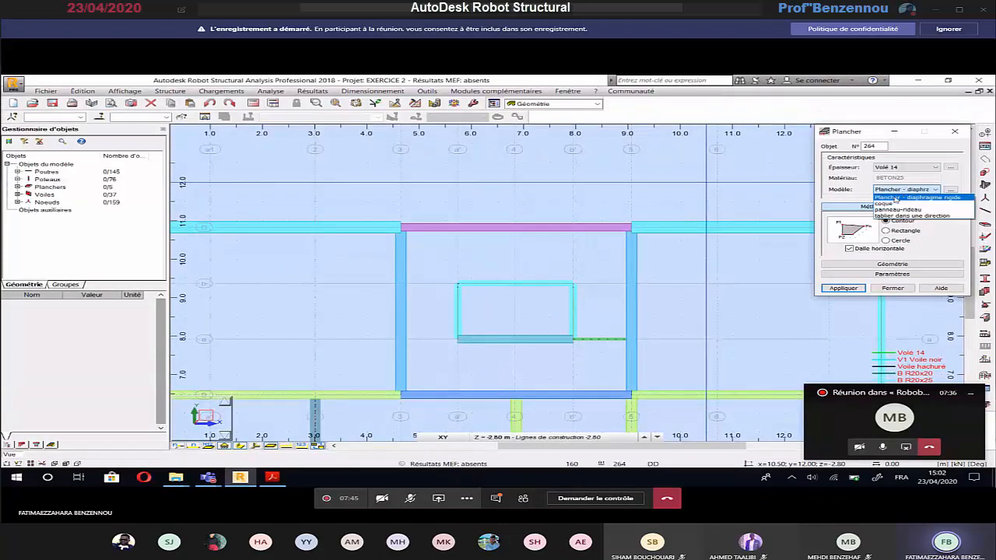
pyautogui.click(894, 203)
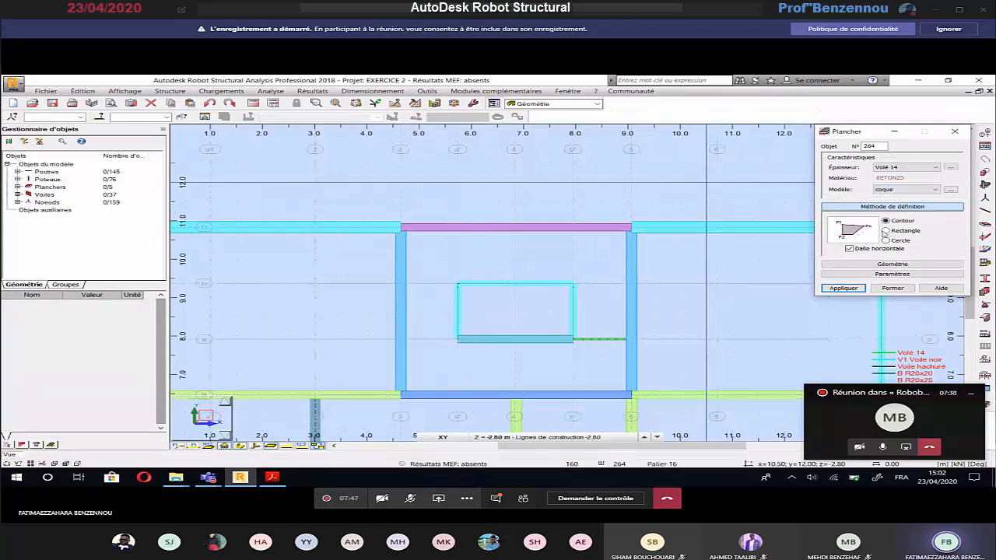
pyautogui.click(886, 230)
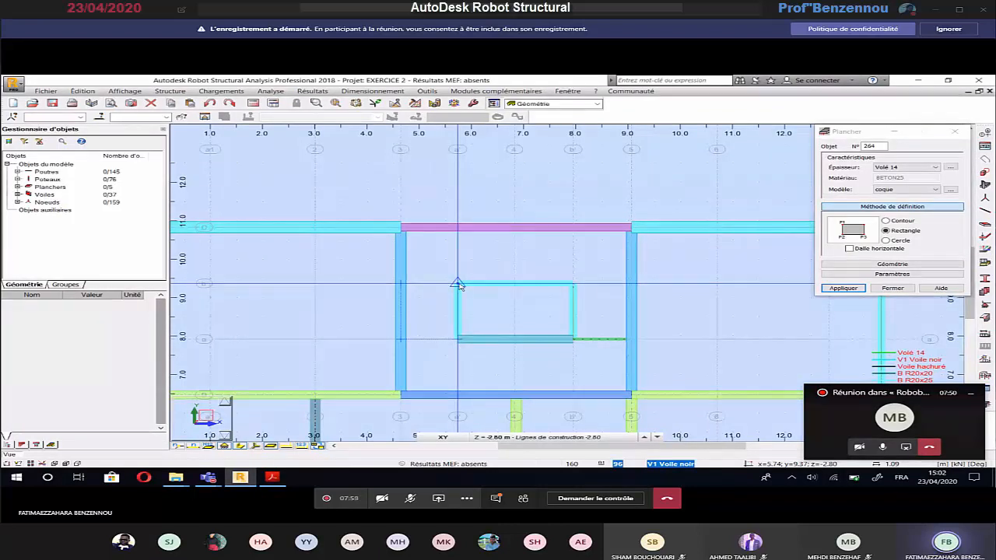
# Draw the first stair flight between axes 3 and a', rising from -2.80 m to level ESC 1 at -1.90 m.
pyautogui.moveTo(511, 437)
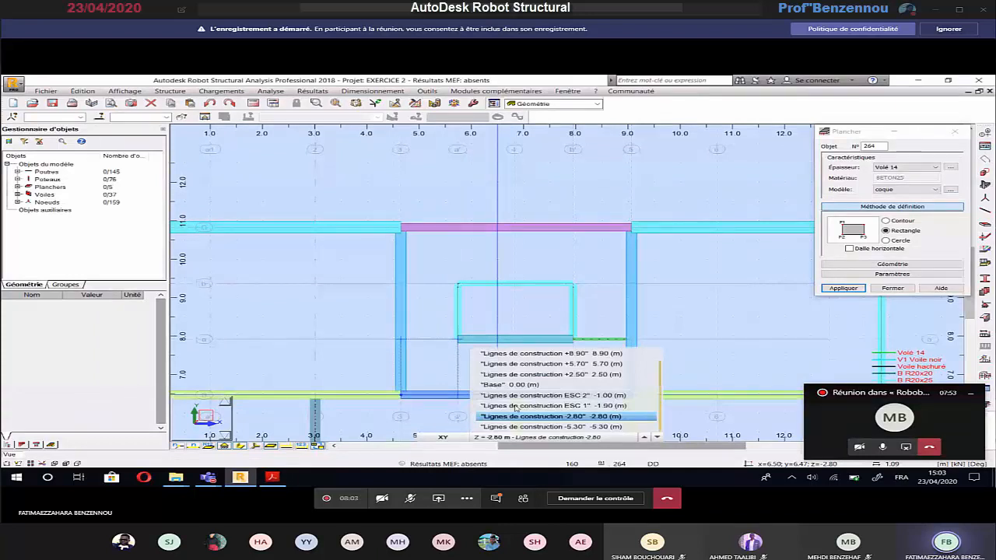
pyautogui.click(515, 406)
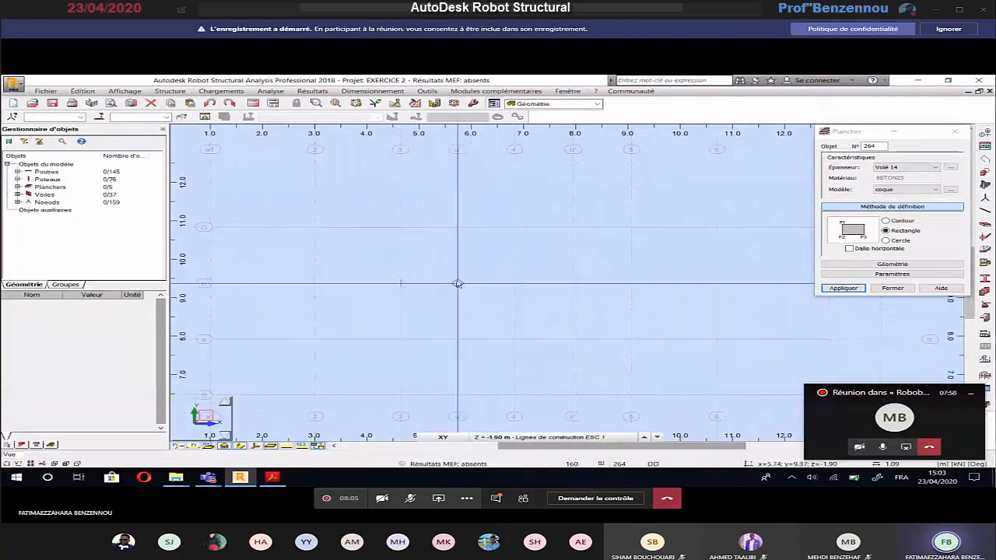
pyautogui.click(458, 284)
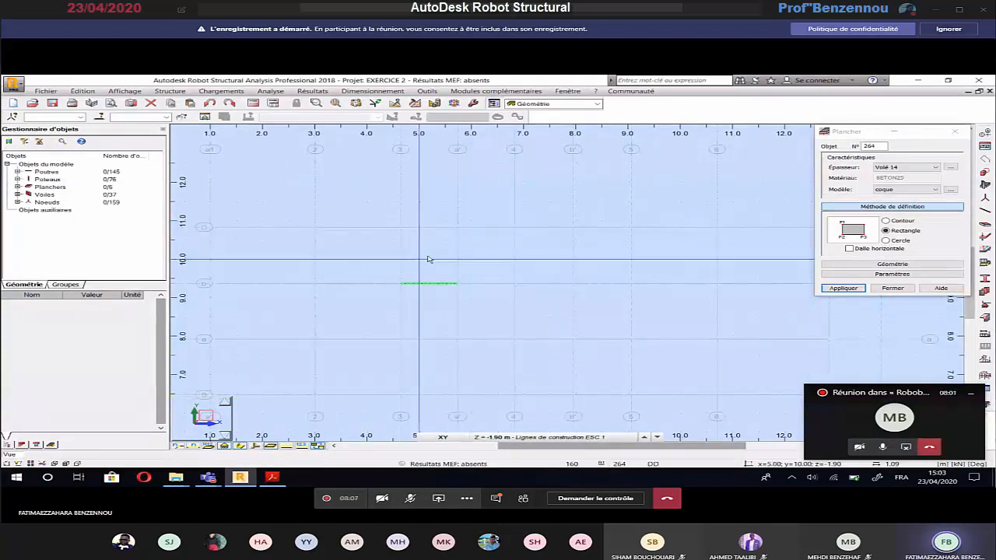
# Draw a Palier 17 landing slab at level ESC 1, between axes 3 and a' beyond the end of the first flight.
pyautogui.click(906, 167)
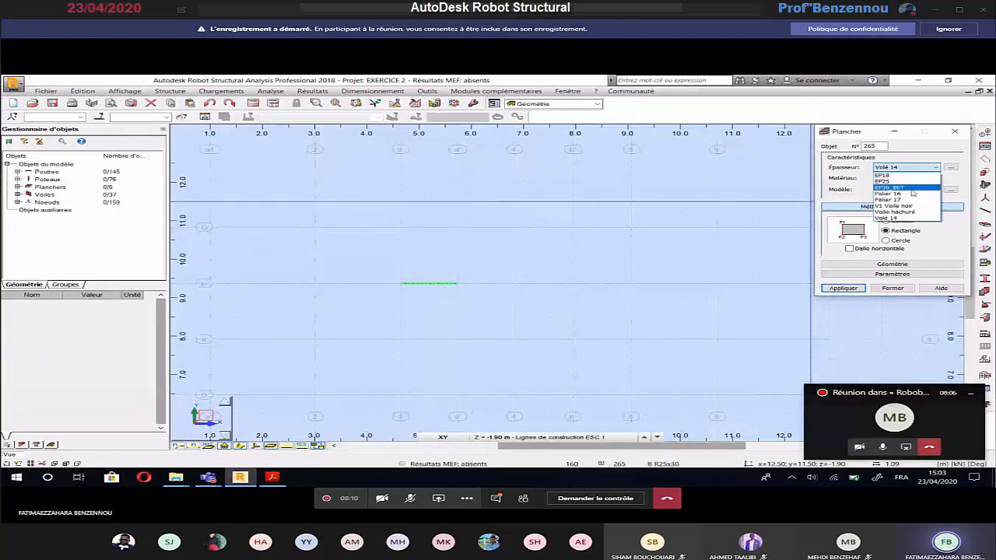
pyautogui.click(901, 199)
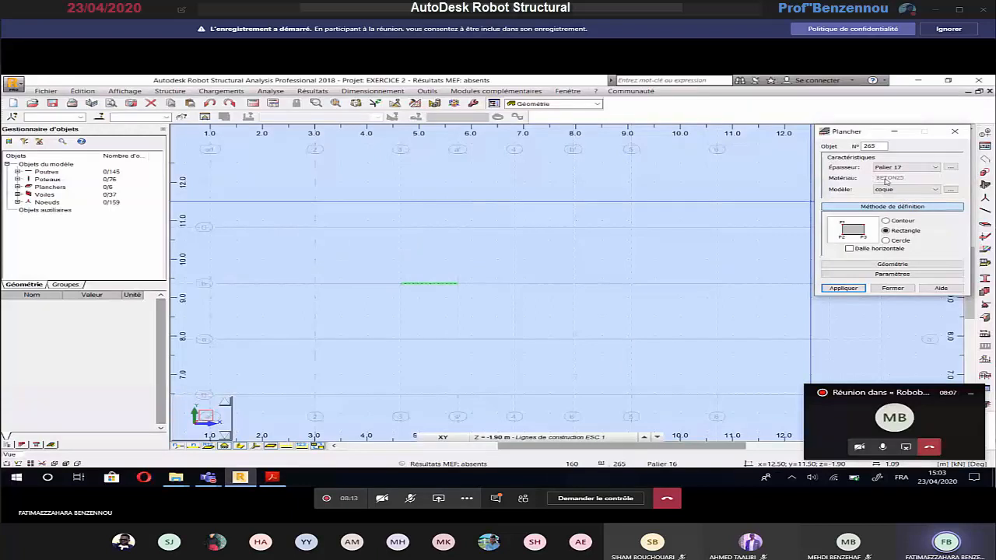
pyautogui.click(401, 283)
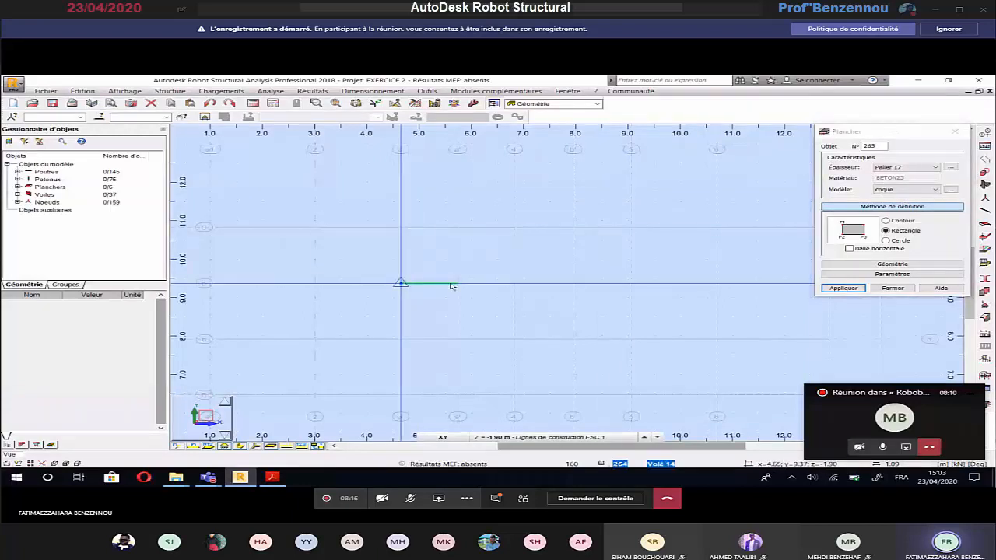
pyautogui.click(457, 227)
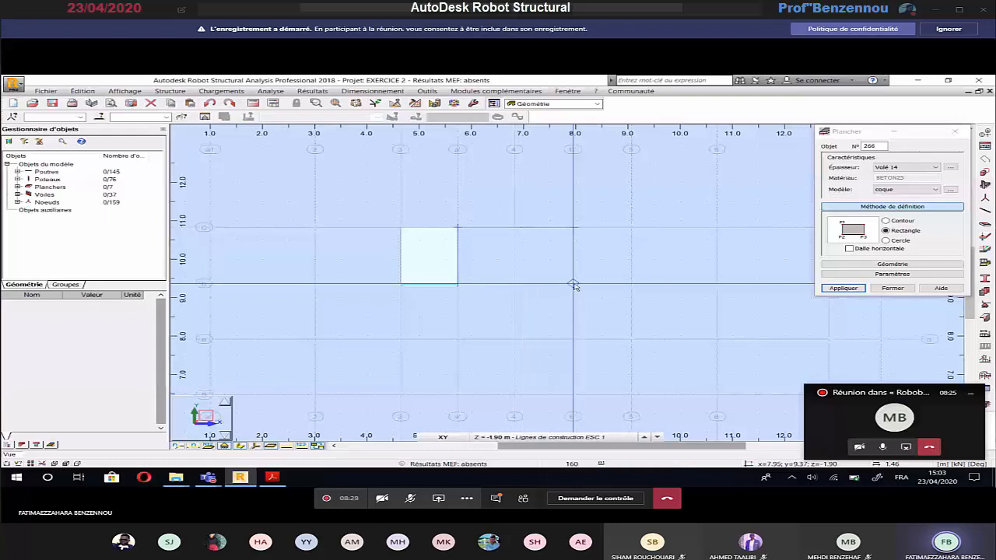
# Draw the second Volé 14 flight from the landing to axis b', rising from ESC 1 to level ESC 2 at -1.00 m.
pyautogui.click(542, 438)
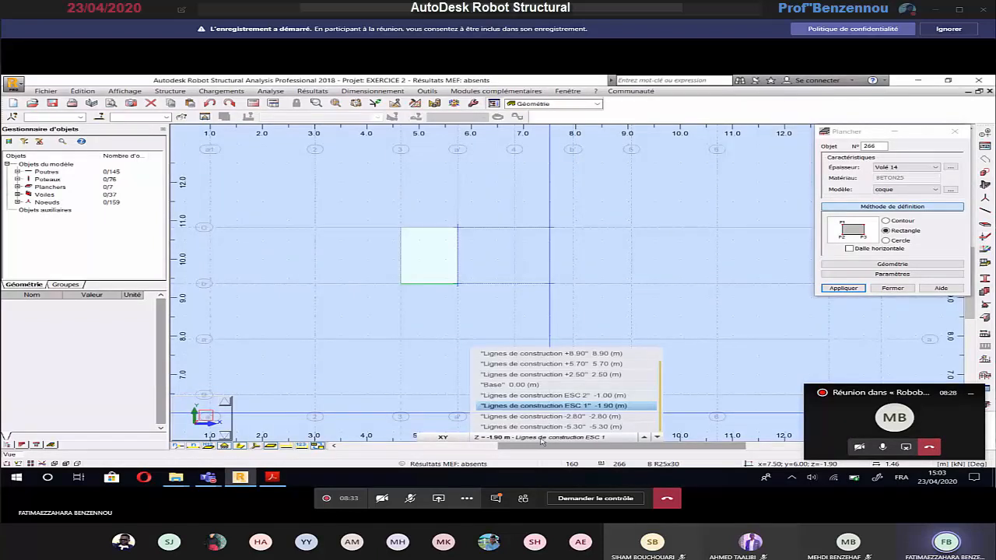
pyautogui.click(554, 396)
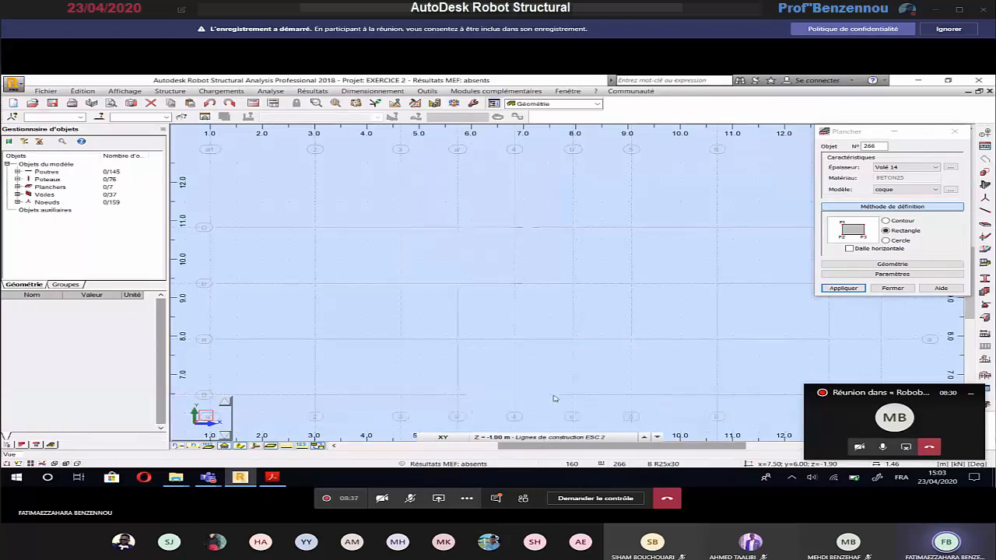
pyautogui.click(573, 286)
# Draw a Palier 17 landing slab at level ESC 2 between axes b' and 5, adjoining the second flight.
pyautogui.click(906, 167)
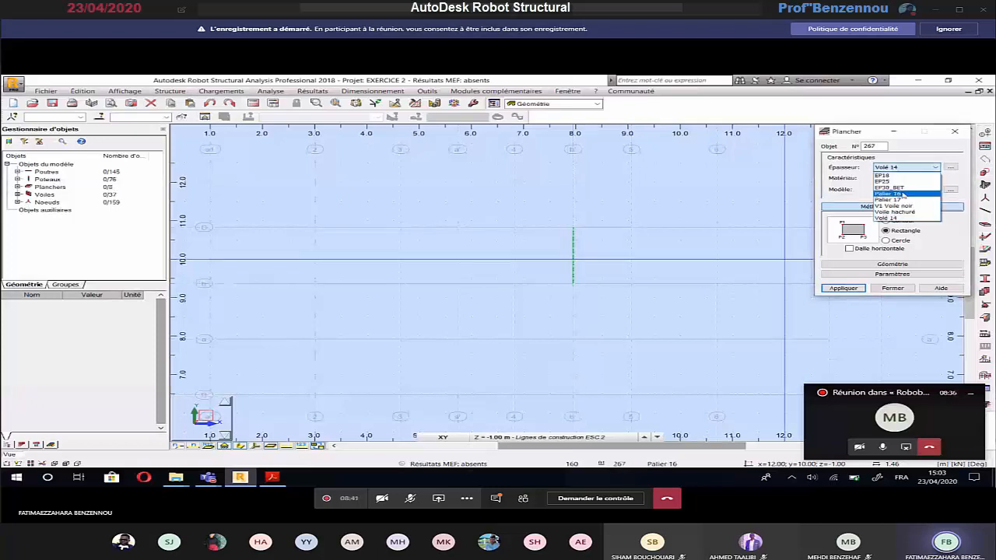
pyautogui.click(890, 200)
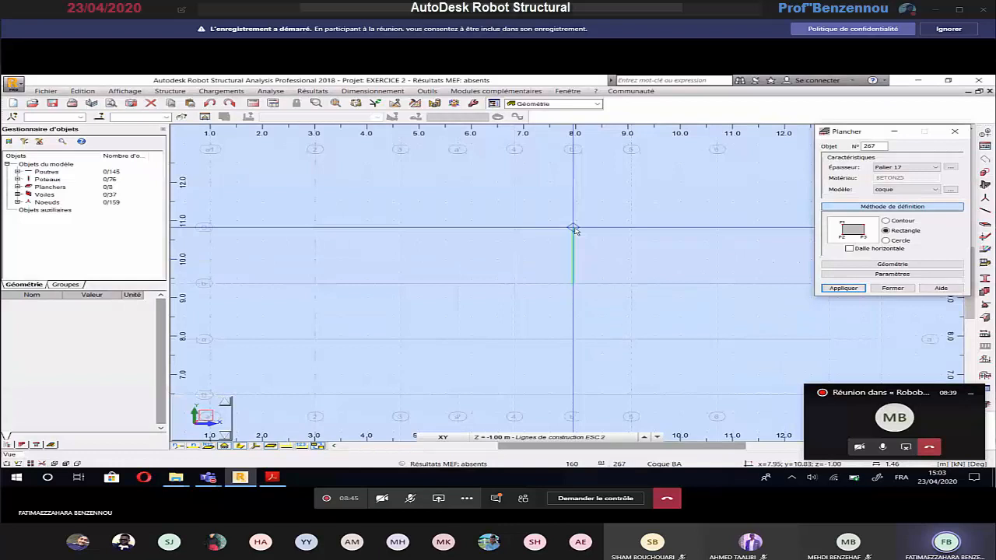
pyautogui.click(573, 230)
pyautogui.click(630, 283)
# Draw the third Volé 14 flight between axes b' and 5, rising from ESC 2 at -1.00 m to the Base level at 0.00 m.
pyautogui.click(933, 167)
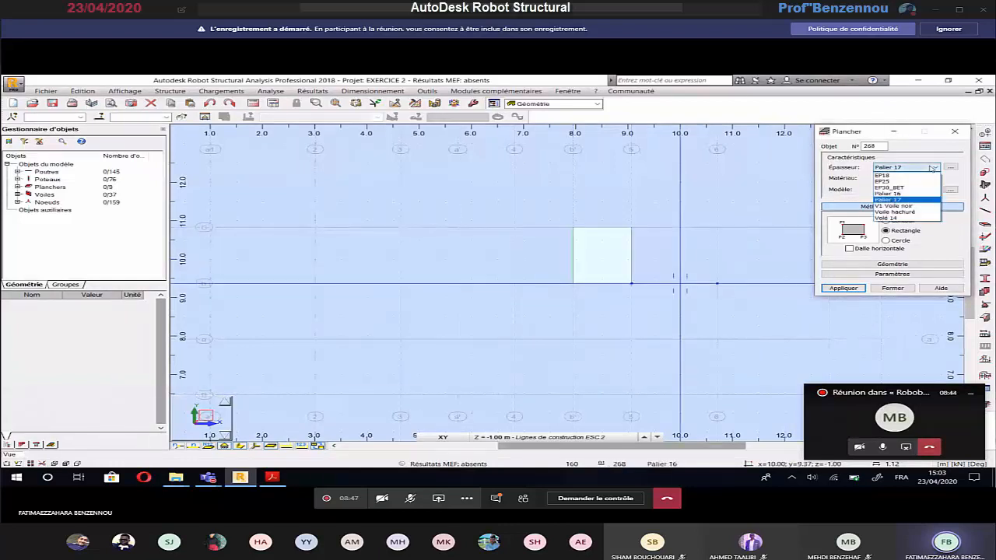
pyautogui.click(903, 218)
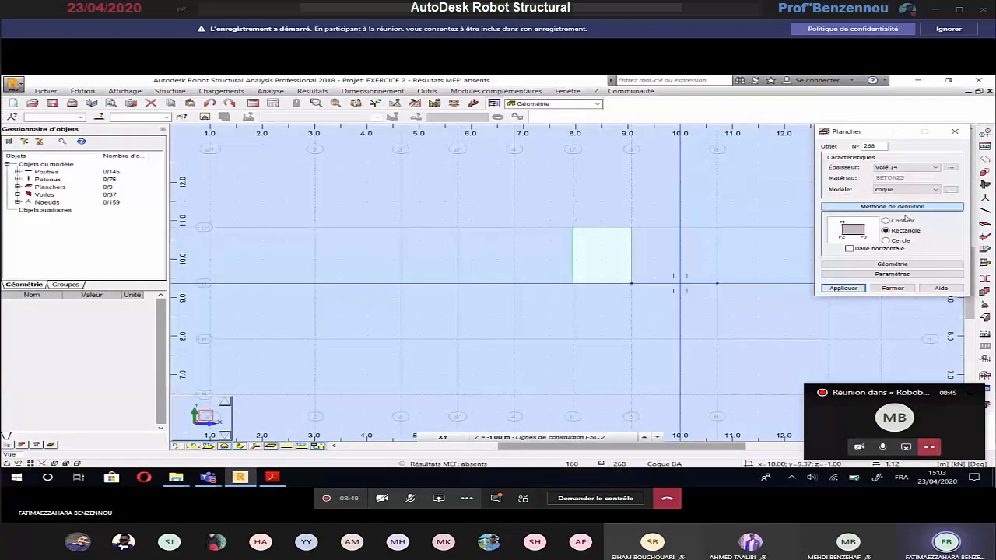
pyautogui.click(573, 285)
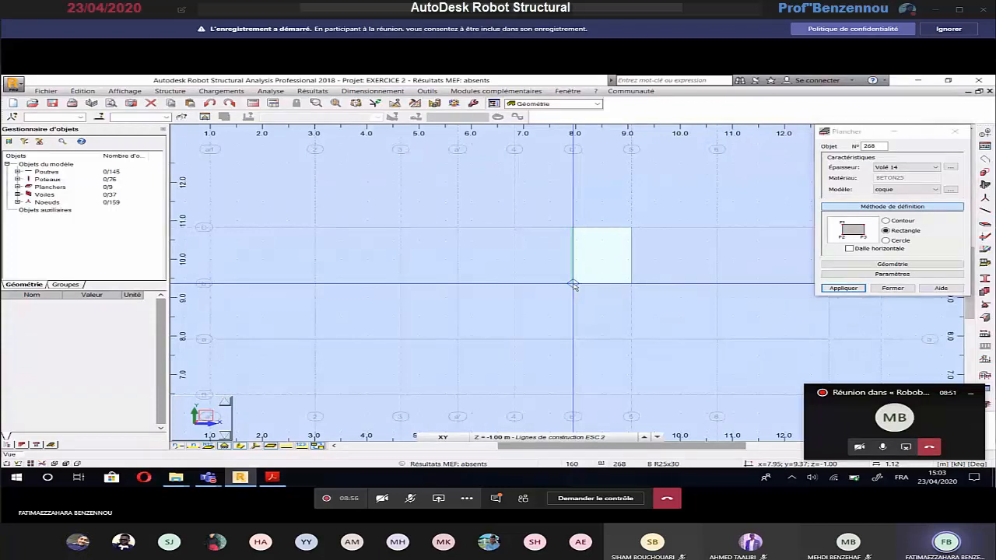
pyautogui.click(630, 285)
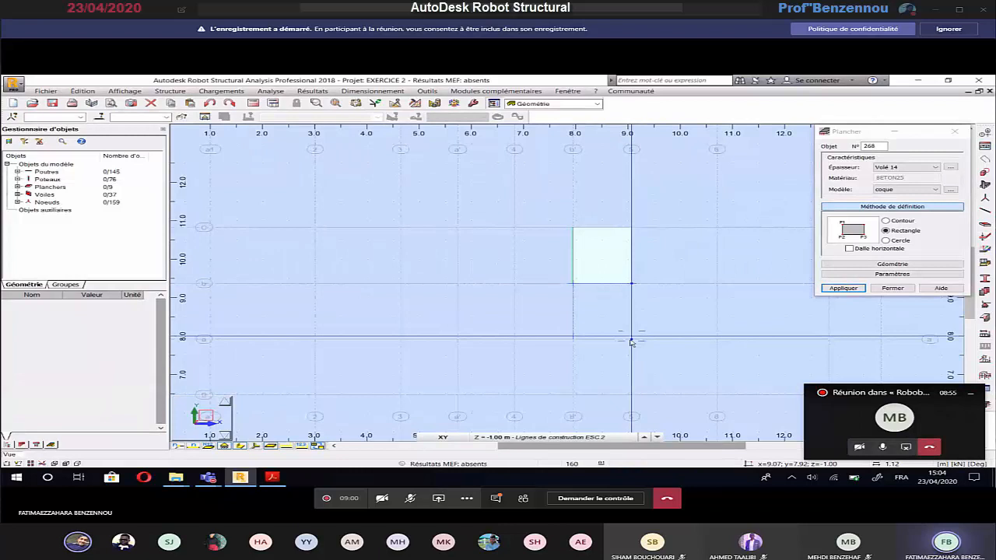
pyautogui.click(630, 340)
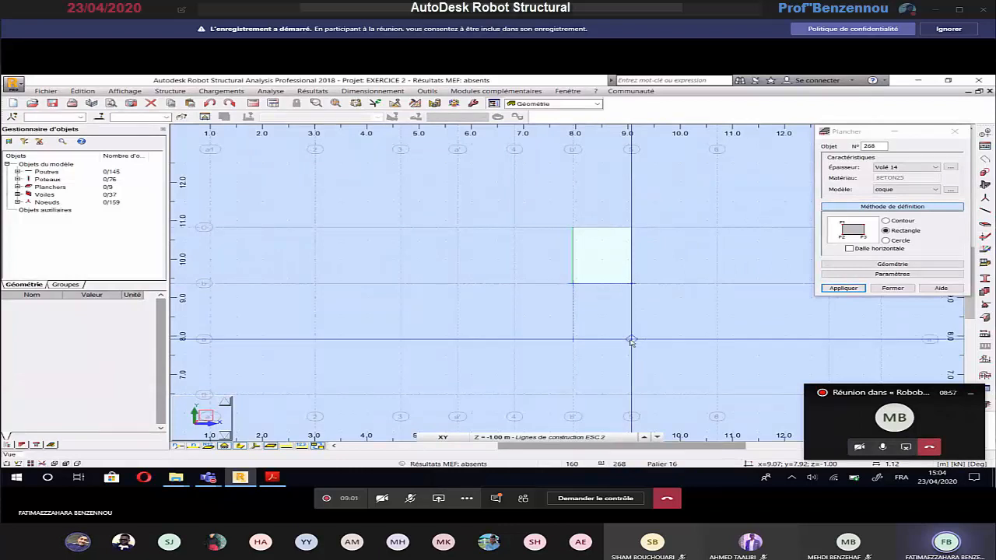
pyautogui.click(563, 439)
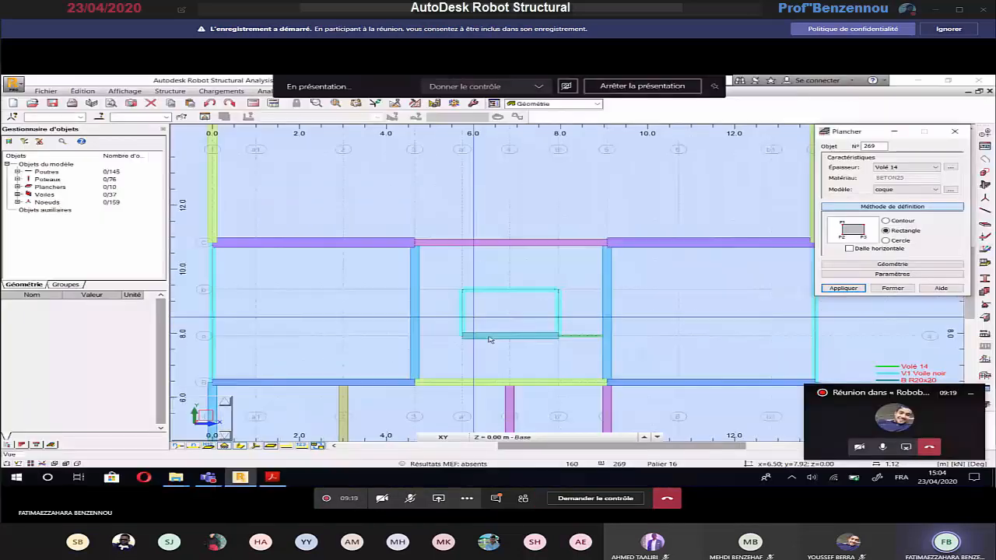
pyautogui.click(892, 288)
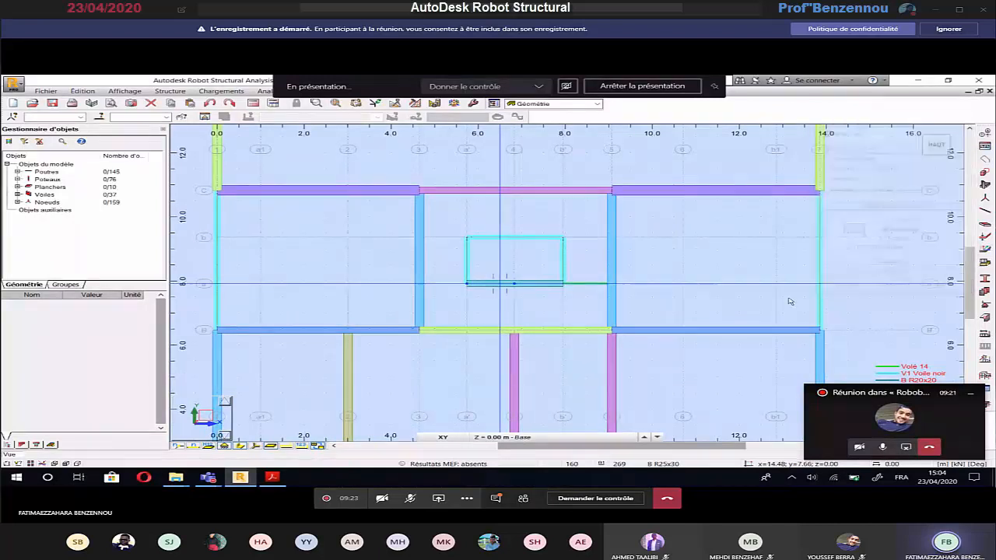
# Inspect the staircase flights and landings in the 3D model from several angles.
pyautogui.click(435, 437)
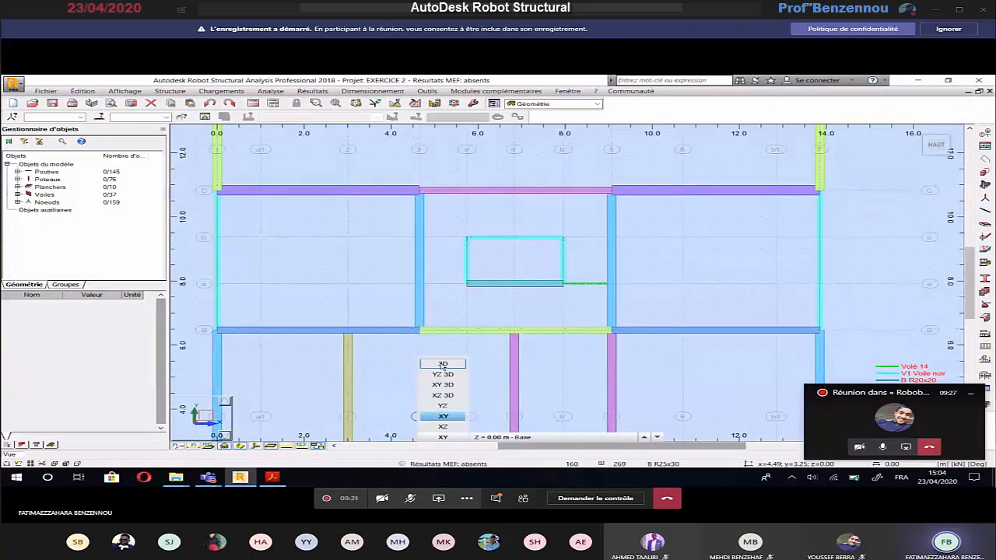
pyautogui.click(441, 364)
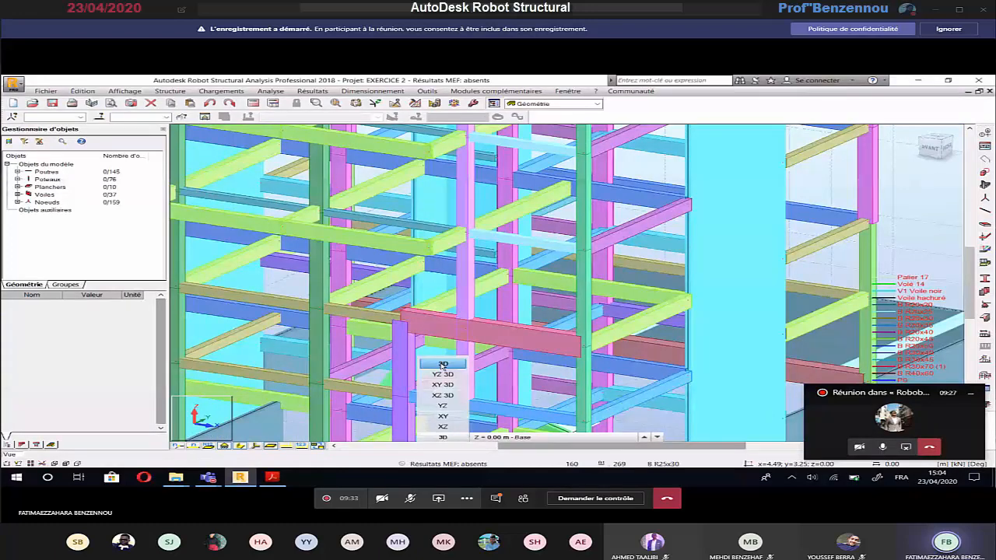
pyautogui.click(442, 364)
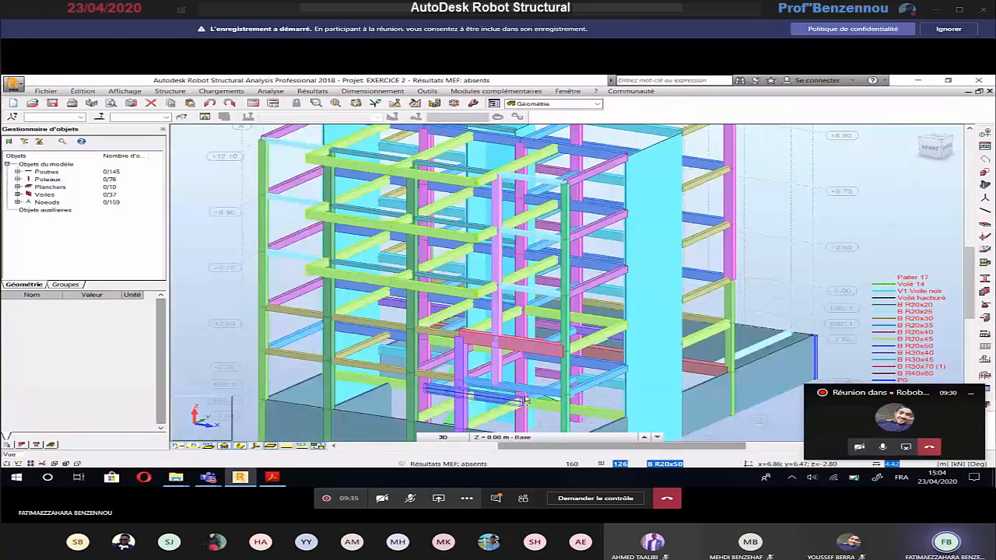
pyautogui.keyDown('shift'); pyautogui.moveTo(526, 400); pyautogui.dragTo(559, 361, button='middle'); pyautogui.keyUp('shift')
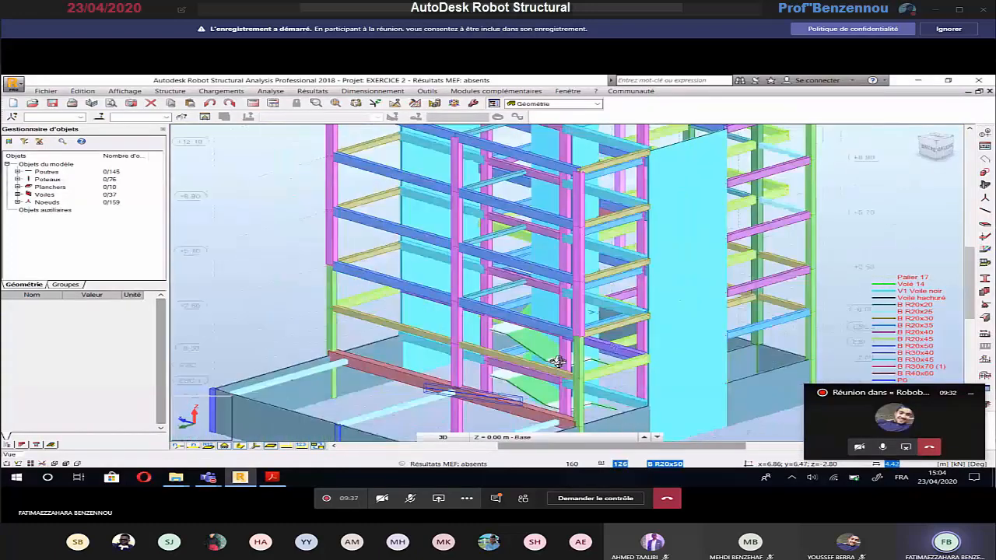
pyautogui.keyDown('shift'); pyautogui.moveTo(558, 361); pyautogui.dragTo(533, 368, button='middle'); pyautogui.keyUp('shift')
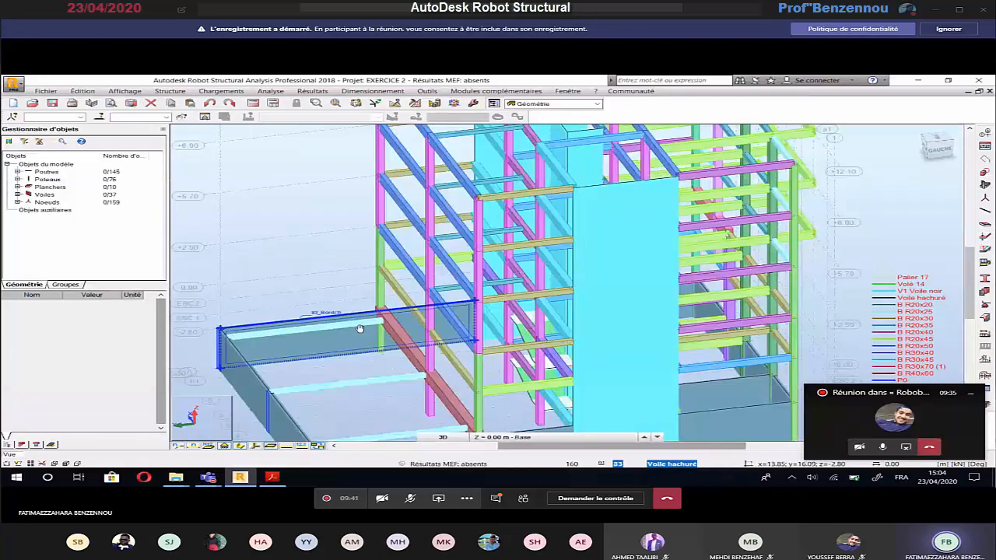
pyautogui.moveTo(360, 329); pyautogui.dragTo(304, 342, button='middle')
pyautogui.scroll(3, 473, 333)
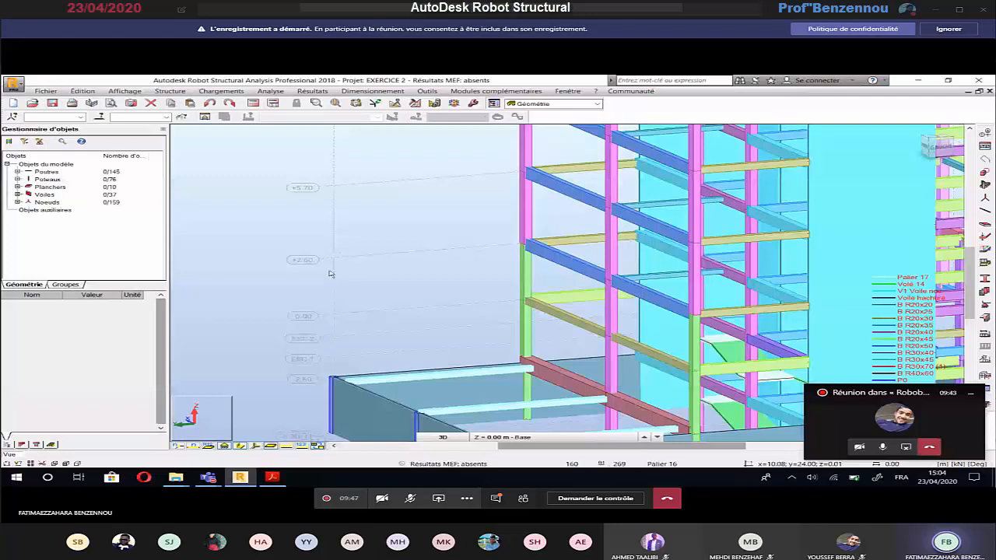
# Delete the existing ESC 1 and ESC 2 levels from the Z construction lines.
pyautogui.click(172, 93)
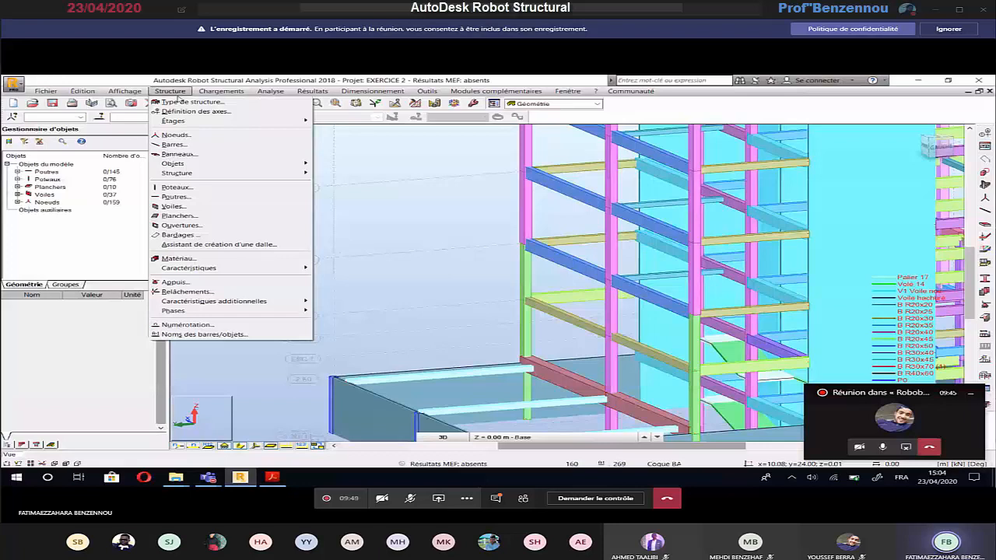
pyautogui.click(202, 112)
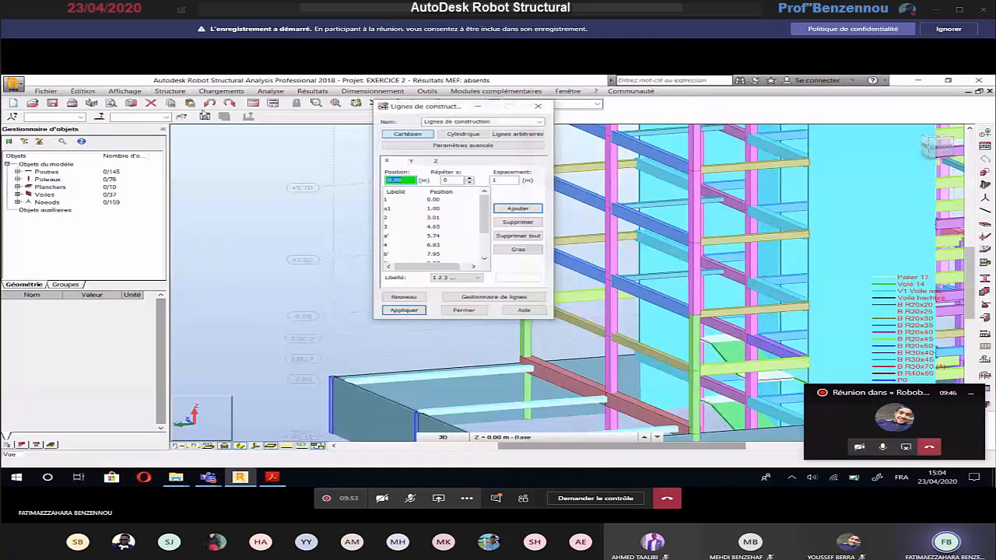
pyautogui.click(502, 221)
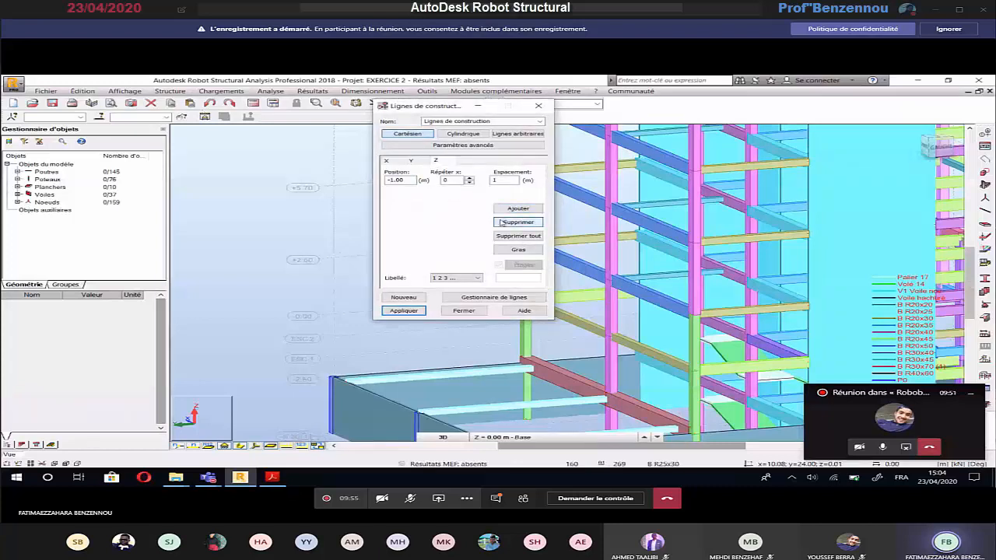
# Add a Z construction line labelled ESC 1, spaced 0.8 m above the 0.00 level.
pyautogui.click(393, 219)
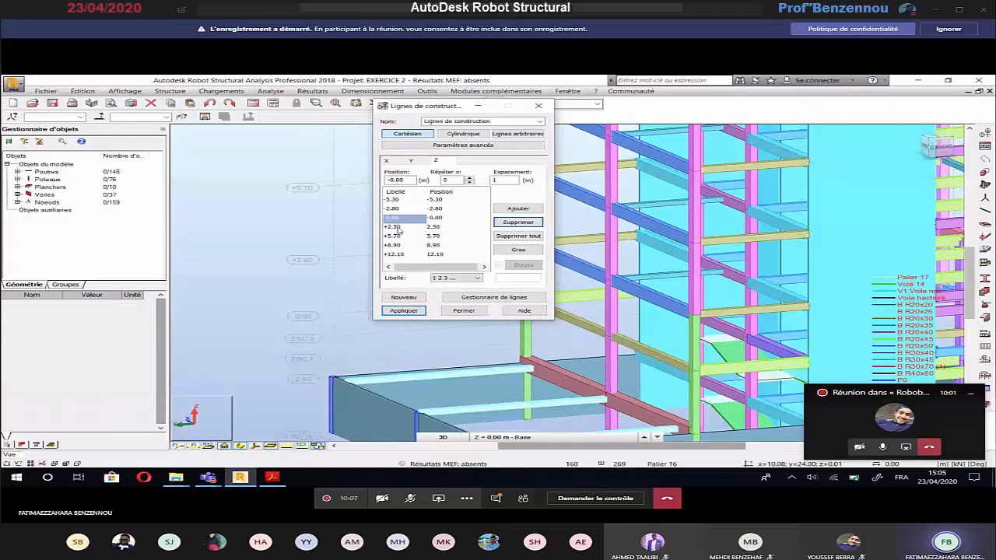
pyautogui.click(469, 178)
pyautogui.click(508, 179)
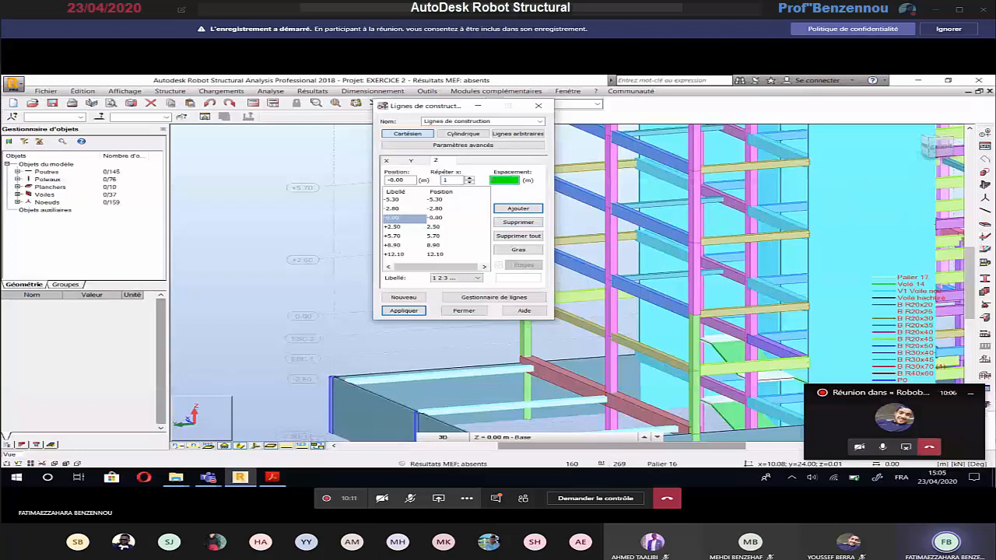
pyautogui.write('0.8')
pyautogui.click(477, 278)
pyautogui.click(460, 298)
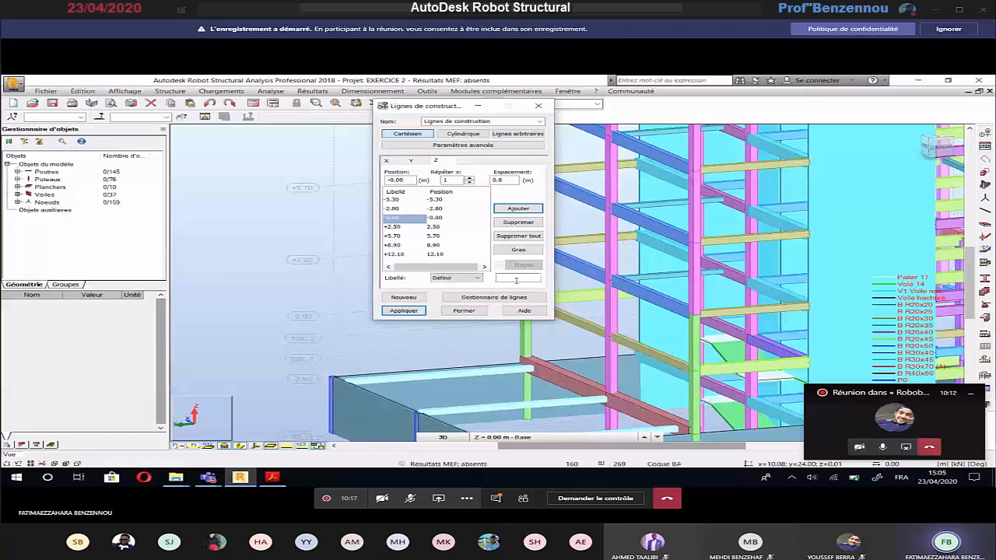
pyautogui.click(515, 281)
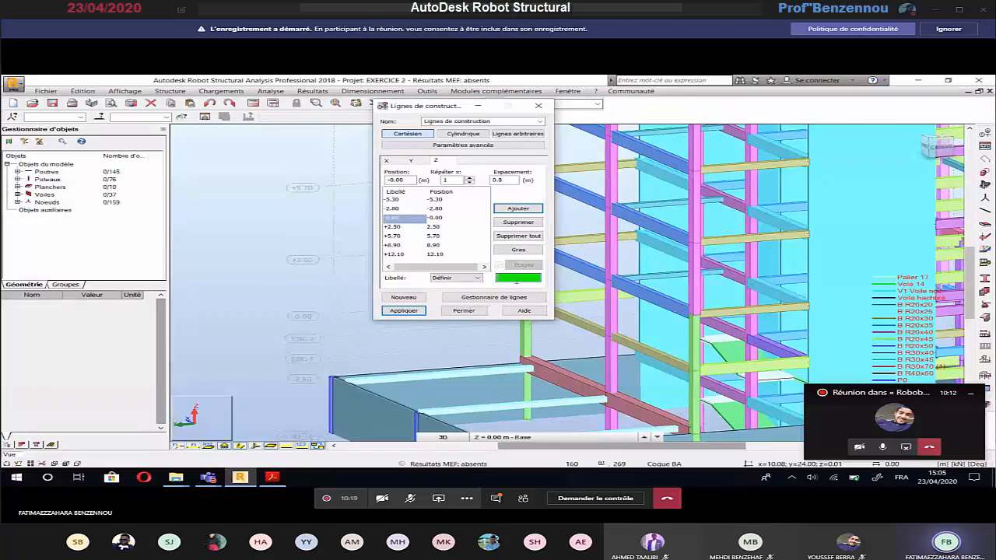
pyautogui.write('ESC 1')
pyautogui.click(518, 208)
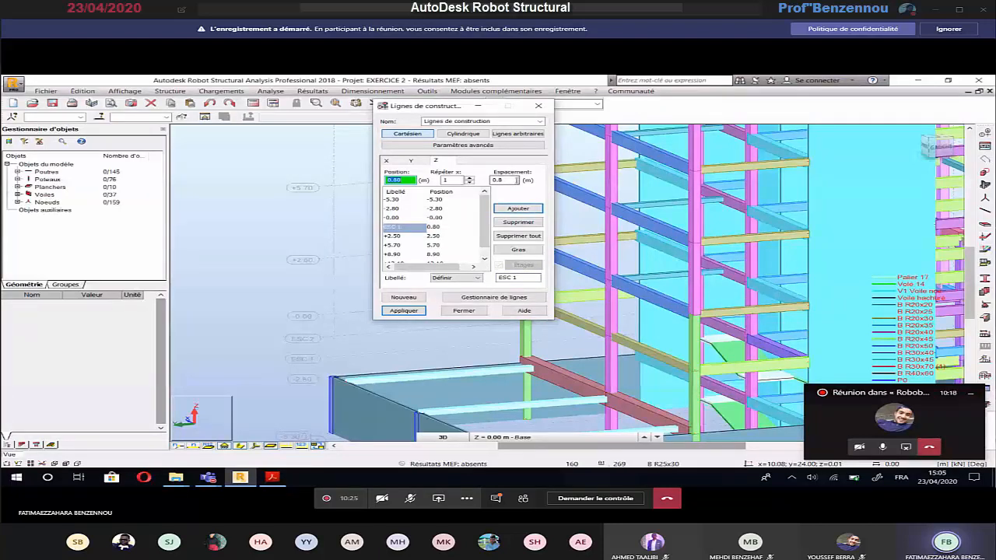
# Add a Z construction line labelled ESC 2, spaced 0.8 m above ESC 1, and apply the construction lines.
pyautogui.click(527, 278)
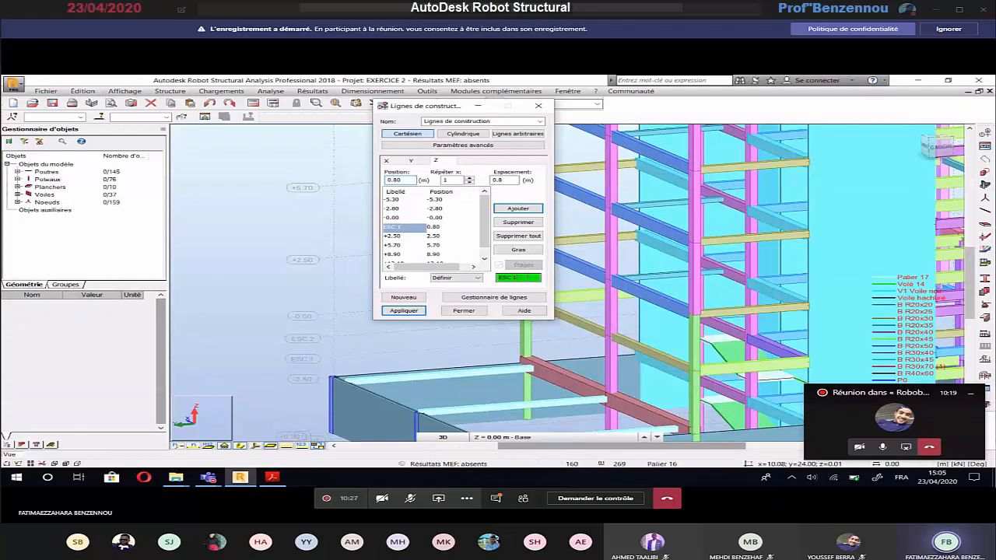
pyautogui.press('BackSpace')
pyautogui.write('2')
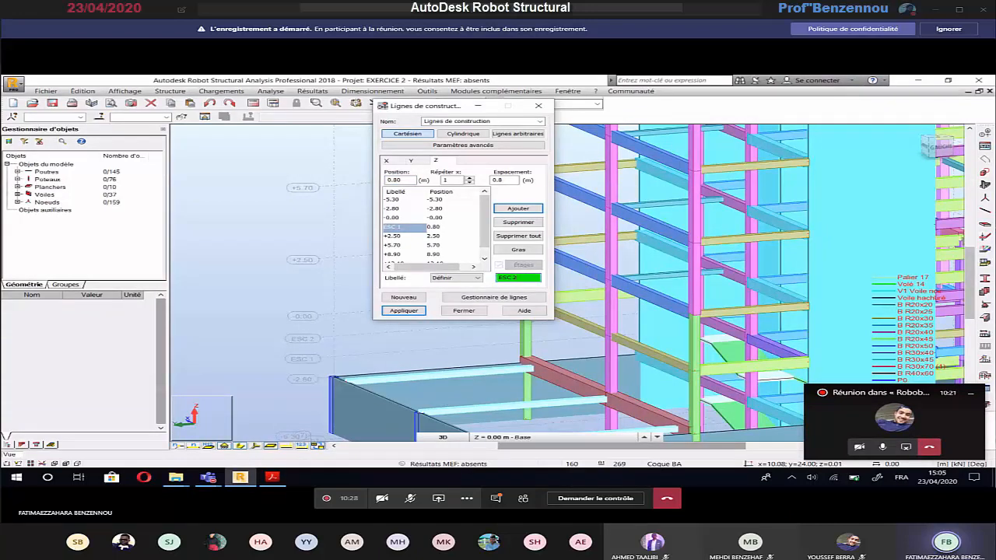
pyautogui.click(518, 210)
pyautogui.click(403, 311)
pyautogui.click(463, 311)
pyautogui.scroll(-5, 469, 307)
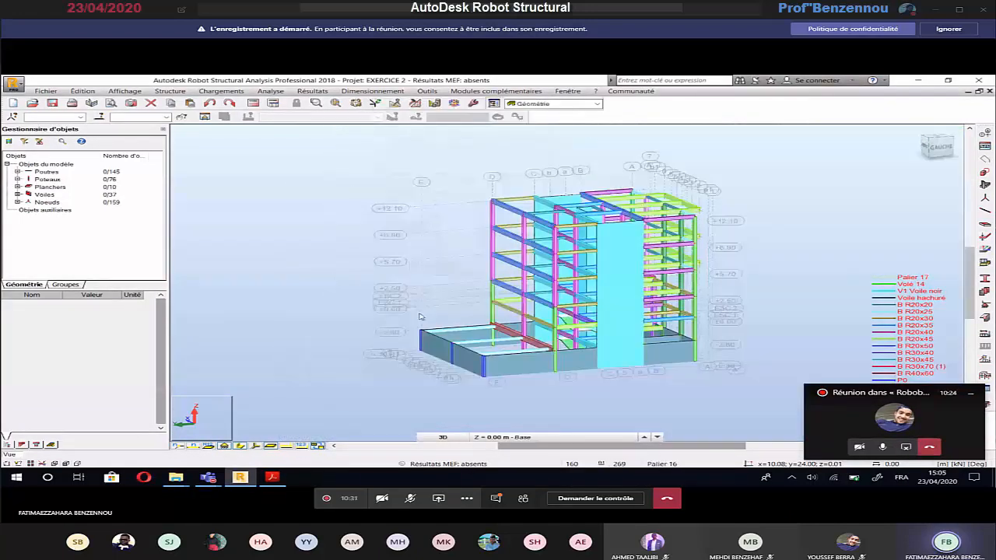
pyautogui.scroll(2, 393, 309)
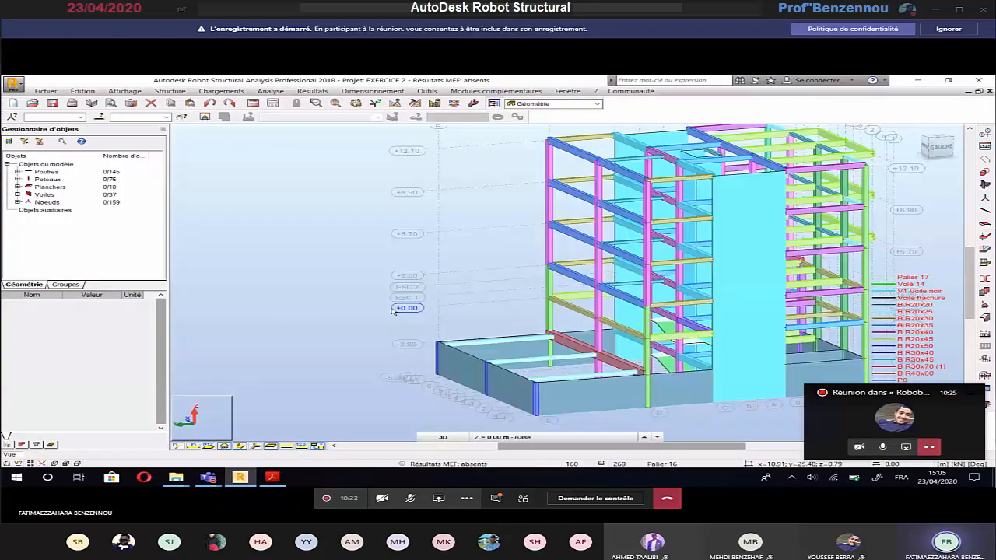
pyautogui.scroll(2, 393, 310)
# Draw a rectangular Volé 14 flight between axes 3 and a' in plan, rising from Base at 0.00 m to ESC 1 at 0.80 m.
pyautogui.click(445, 437)
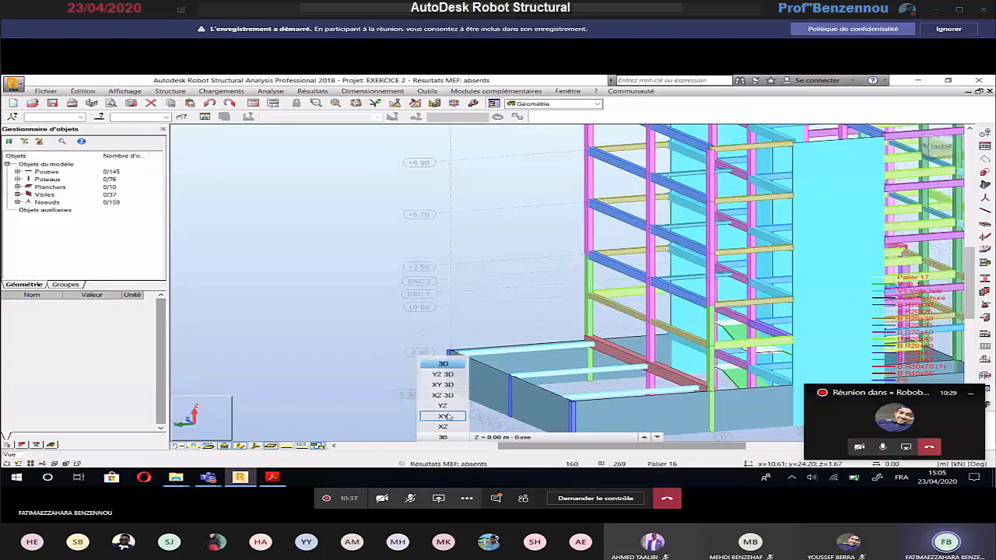
pyautogui.click(444, 416)
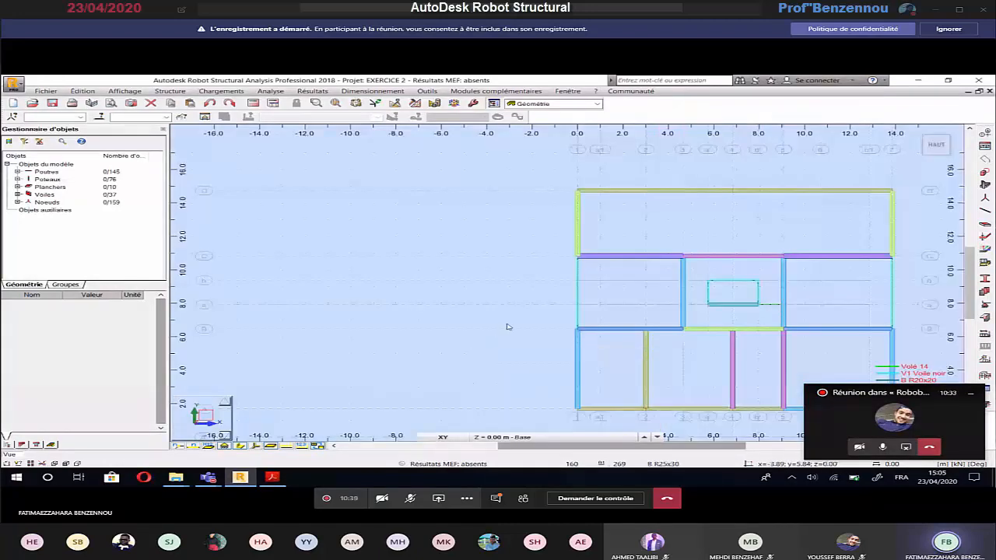
pyautogui.moveTo(477, 332); pyautogui.dragTo(255, 318, button='middle')
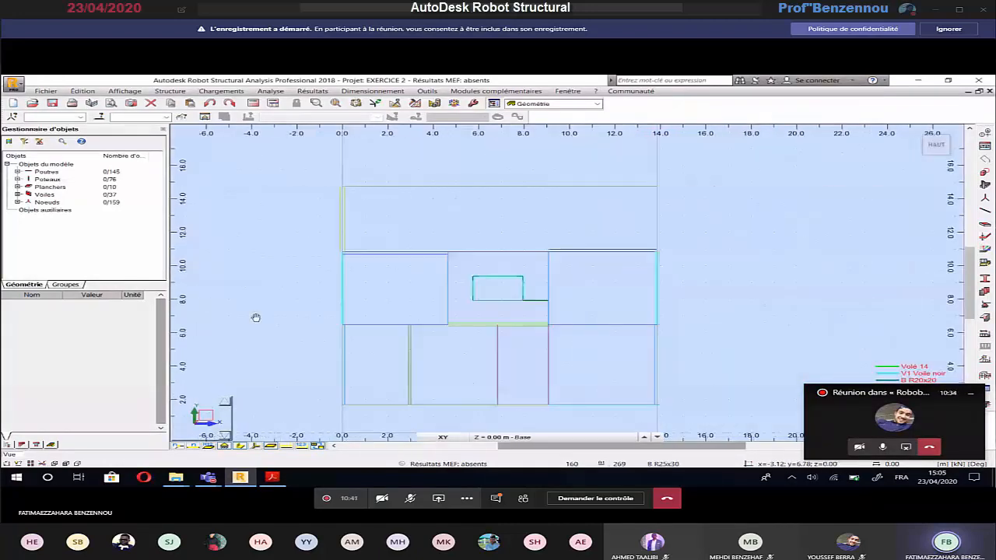
pyautogui.scroll(2, 456, 311)
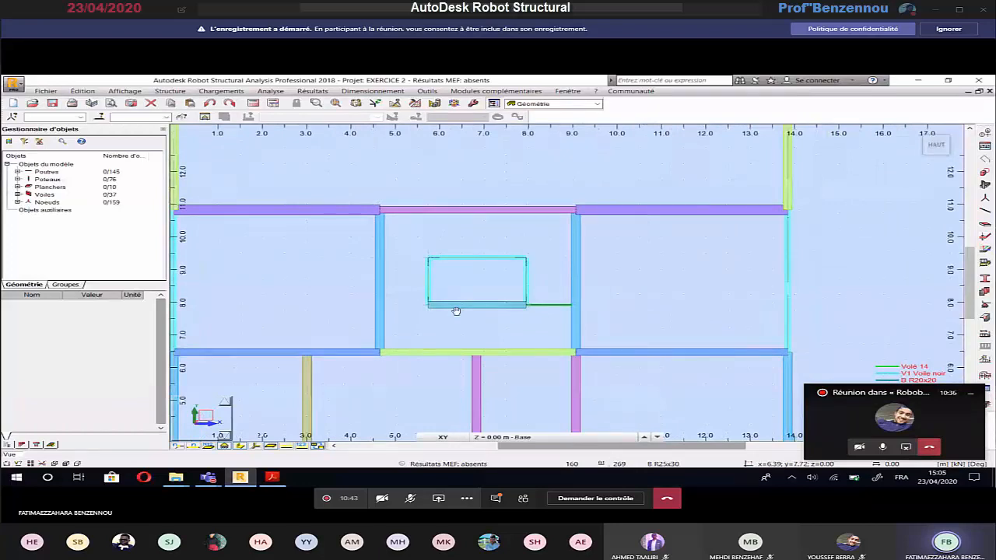
pyautogui.click(985, 236)
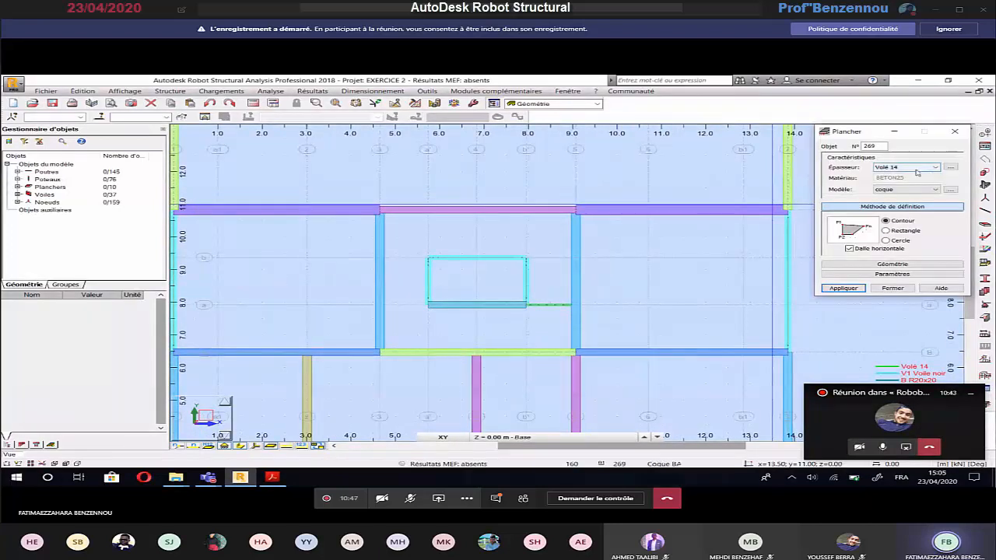
pyautogui.click(886, 231)
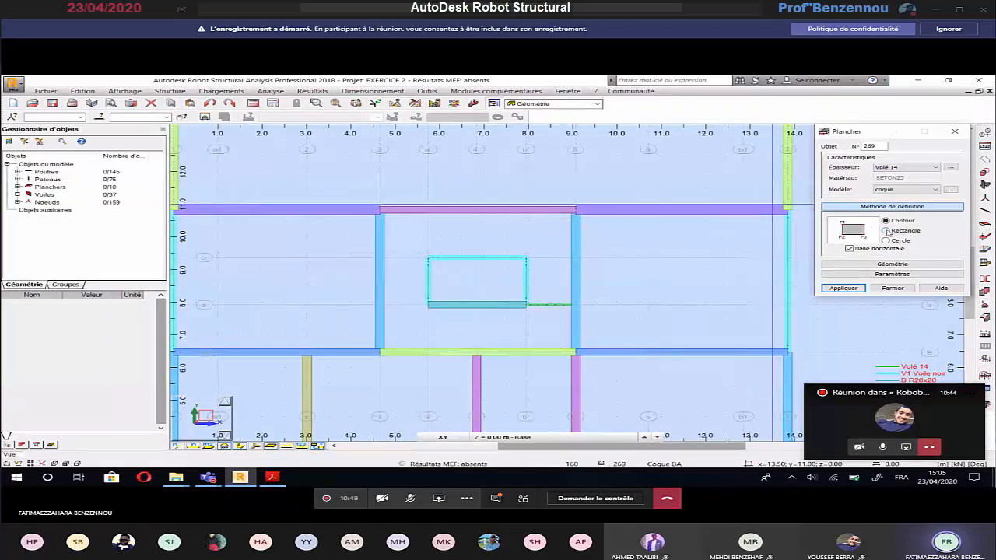
pyautogui.scroll(1, 382, 316)
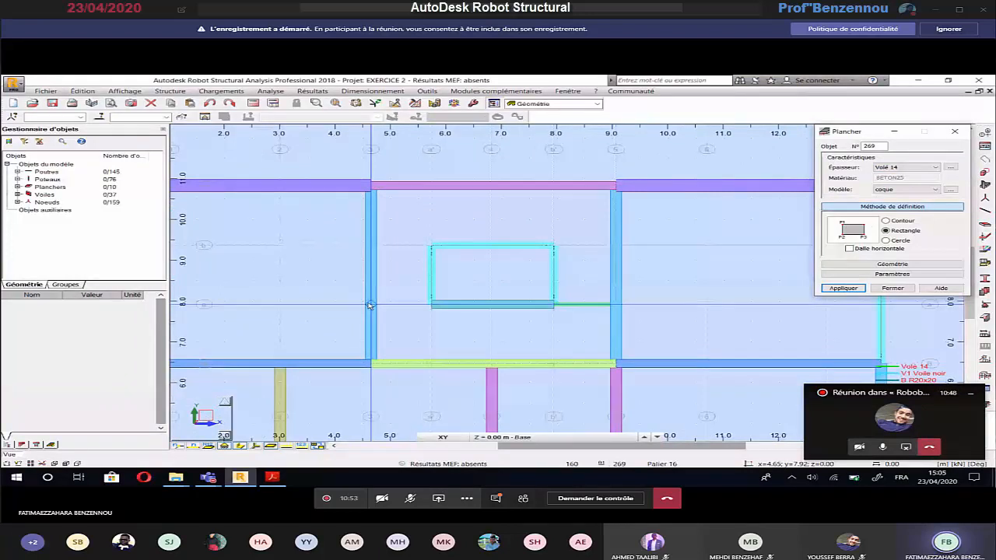
pyautogui.click(506, 436)
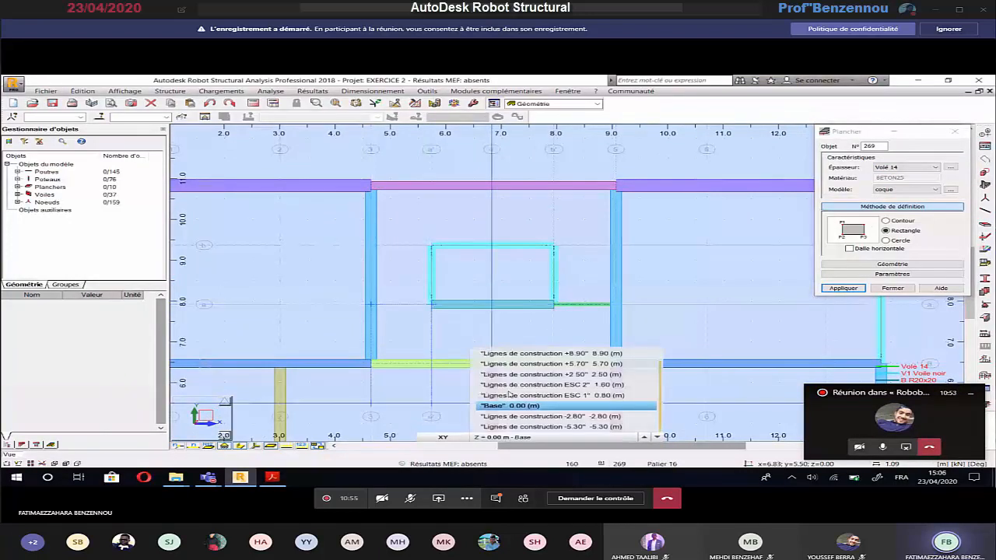
pyautogui.click(510, 396)
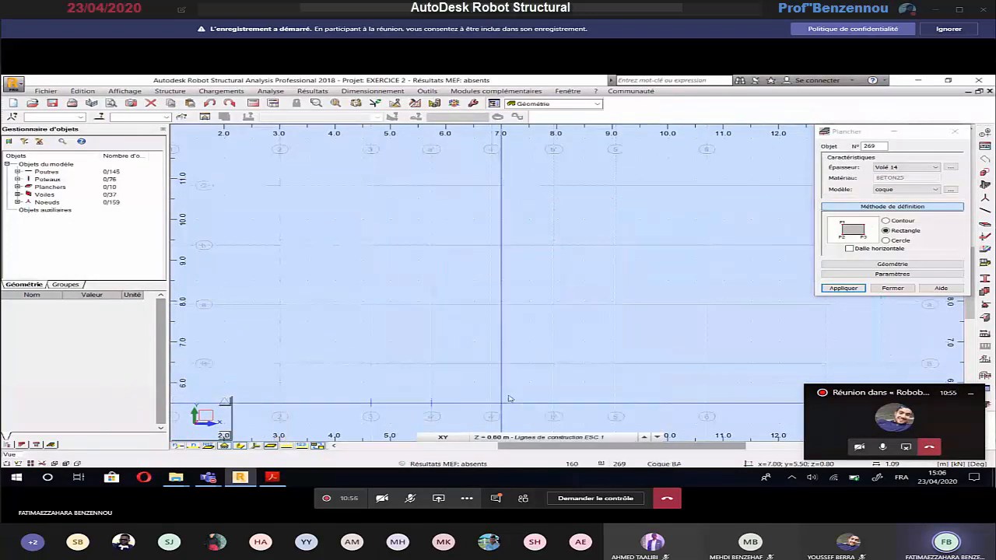
pyautogui.click(431, 247)
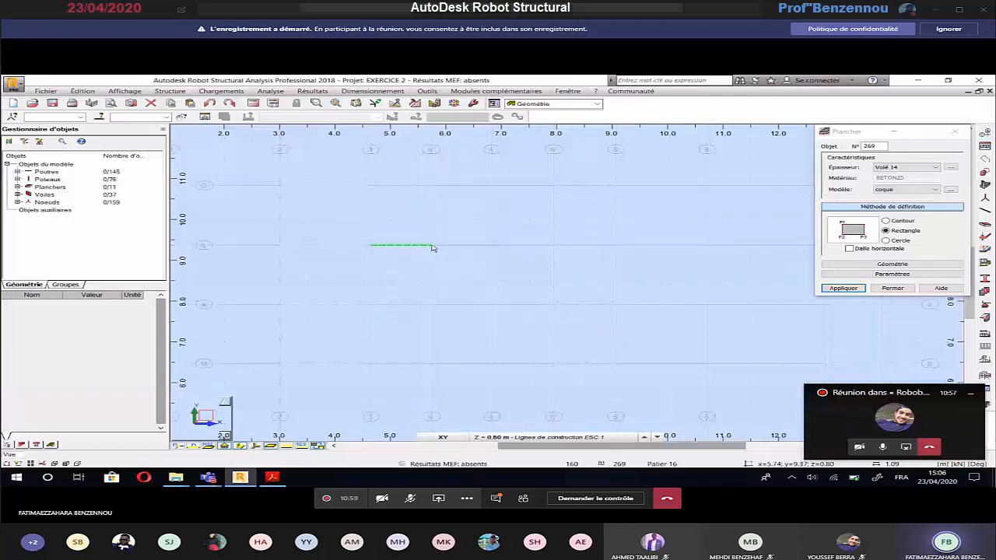
# Draw a rectangular Palier 17 landing between axes 3 and a' at the ESC 1 level, 0.80 m, adjoining the first flight's upper end.
pyautogui.click(935, 167)
pyautogui.click(902, 199)
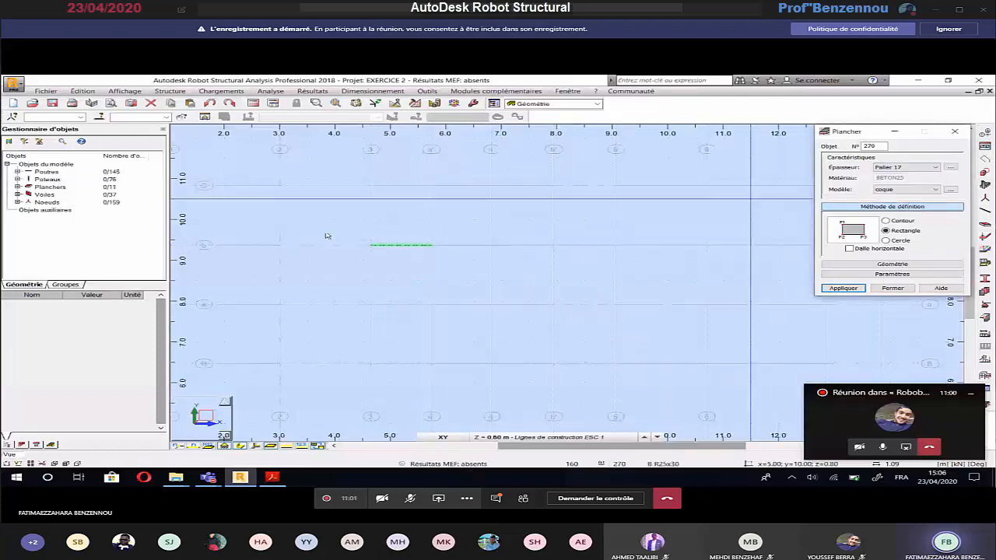
pyautogui.click(371, 246)
pyautogui.click(432, 246)
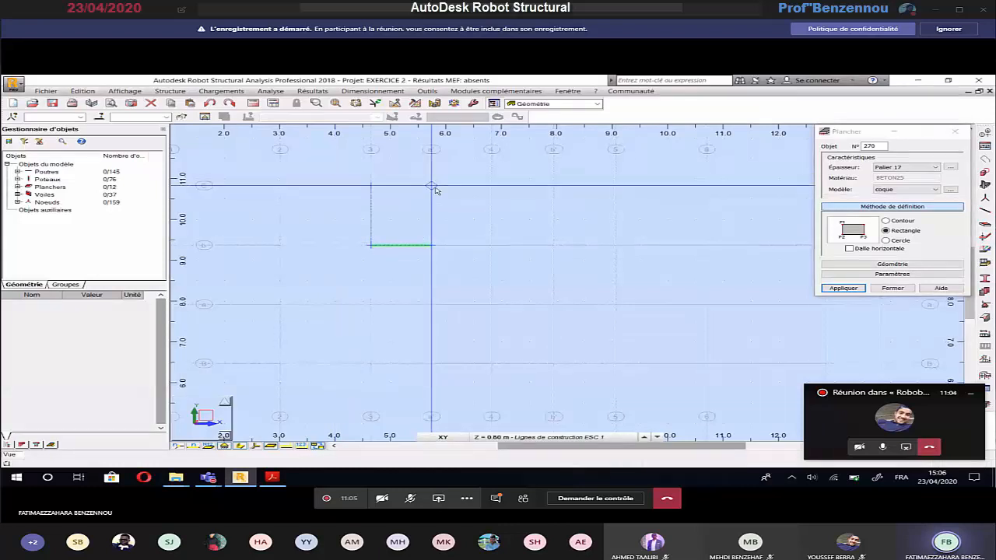
pyautogui.click(439, 193)
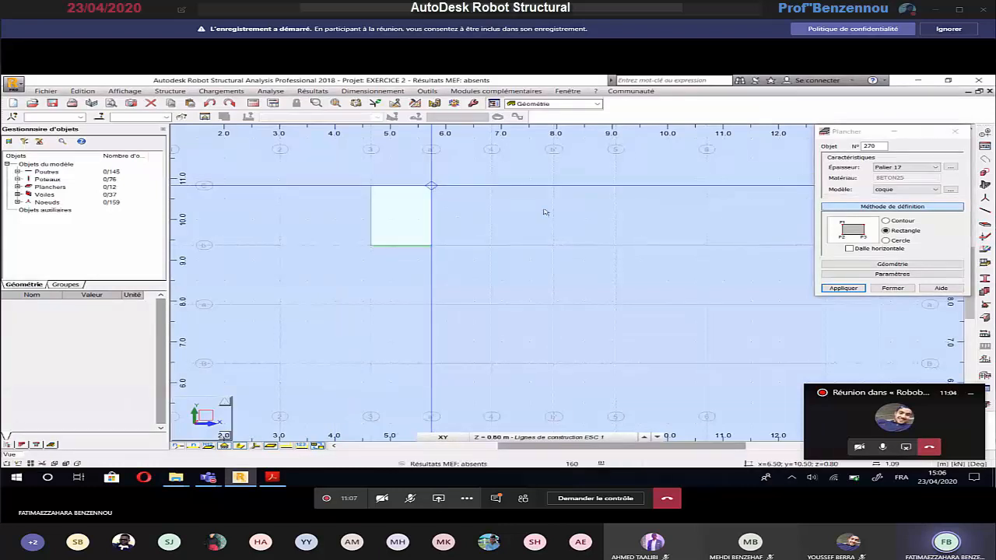
# Draw a rectangular Volé 14 flight between axes a' and b', rising from ESC 1 at 0.80 m to ESC 2 at 1.60 m.
pyautogui.click(903, 168)
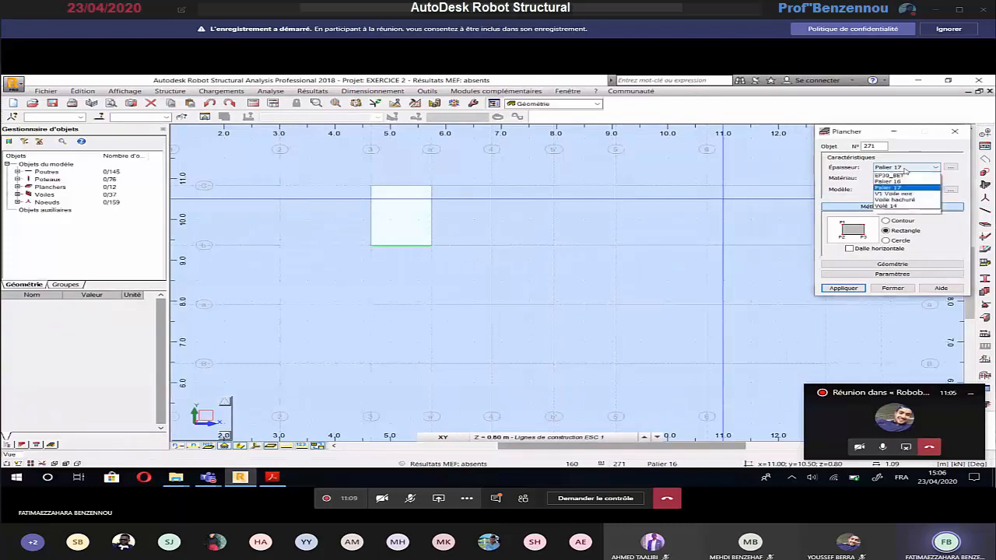
pyautogui.click(878, 211)
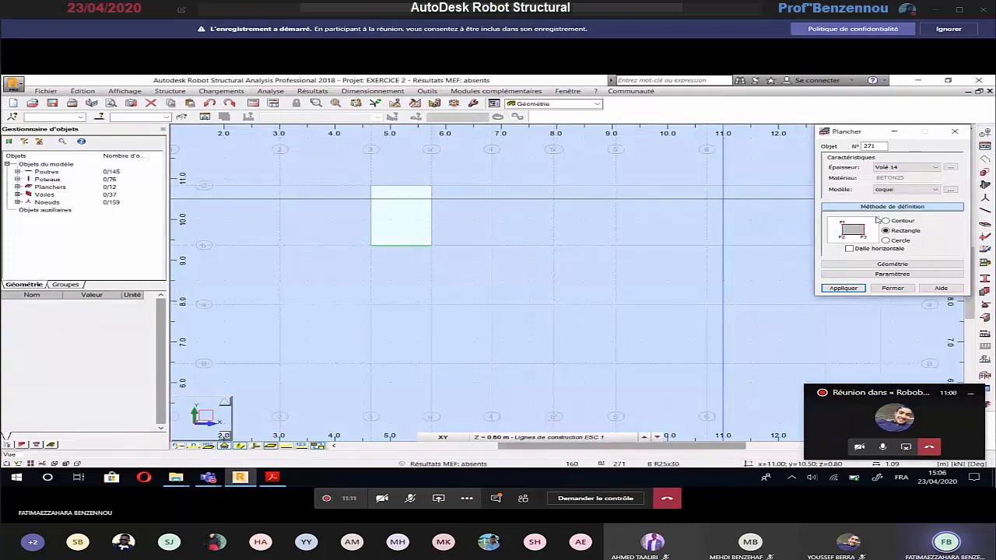
pyautogui.click(434, 189)
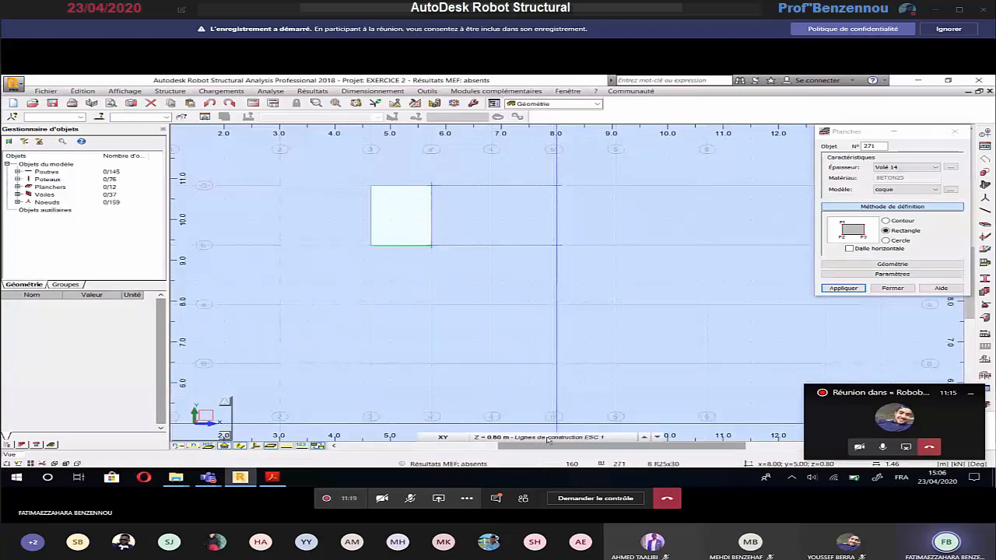
pyautogui.click(548, 438)
pyautogui.click(547, 385)
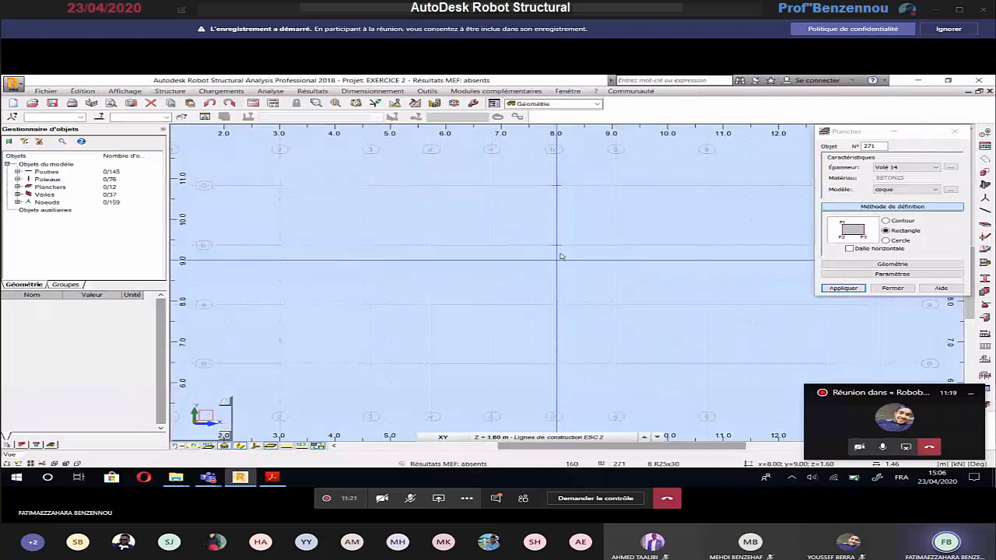
pyautogui.click(561, 257)
# Draw a rectangular Palier 17 landing between axes b' and 5 at the ESC 2 level, 1.60 m.
pyautogui.click(906, 167)
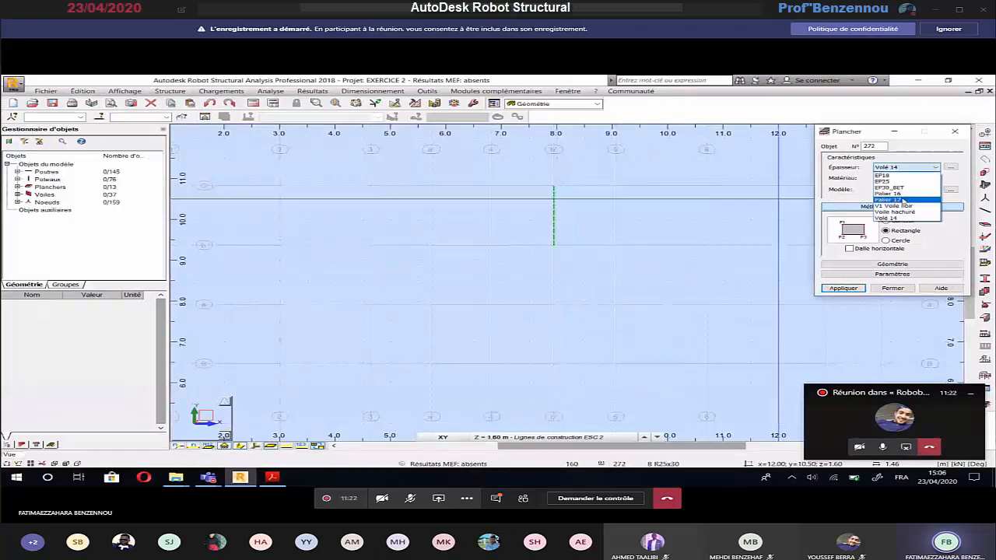
pyautogui.click(903, 200)
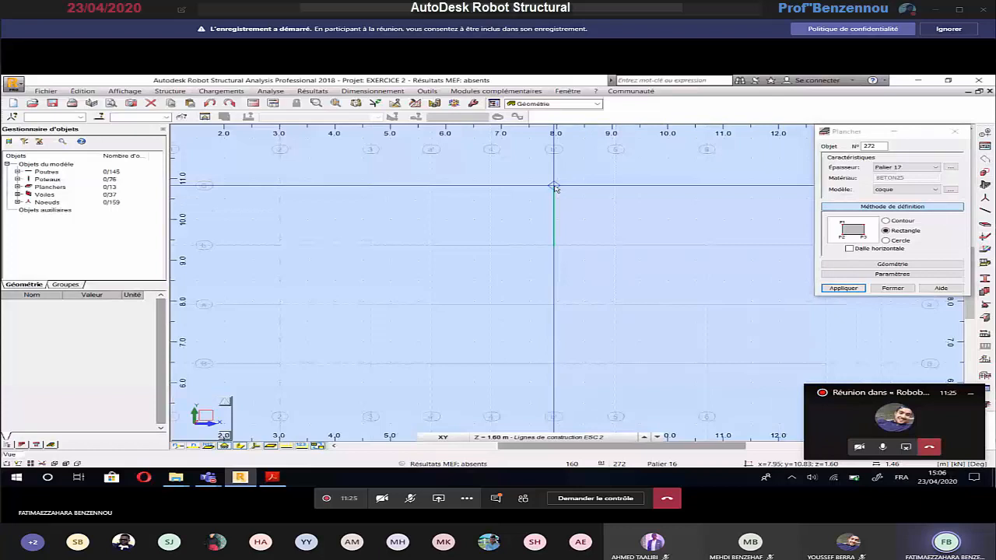
pyautogui.click(554, 187)
pyautogui.click(615, 244)
# Draw a rectangular Volé 14 flight between axes b' and 5, rising from ESC 2 at 1.60 m to the +2.50 level.
pyautogui.click(906, 167)
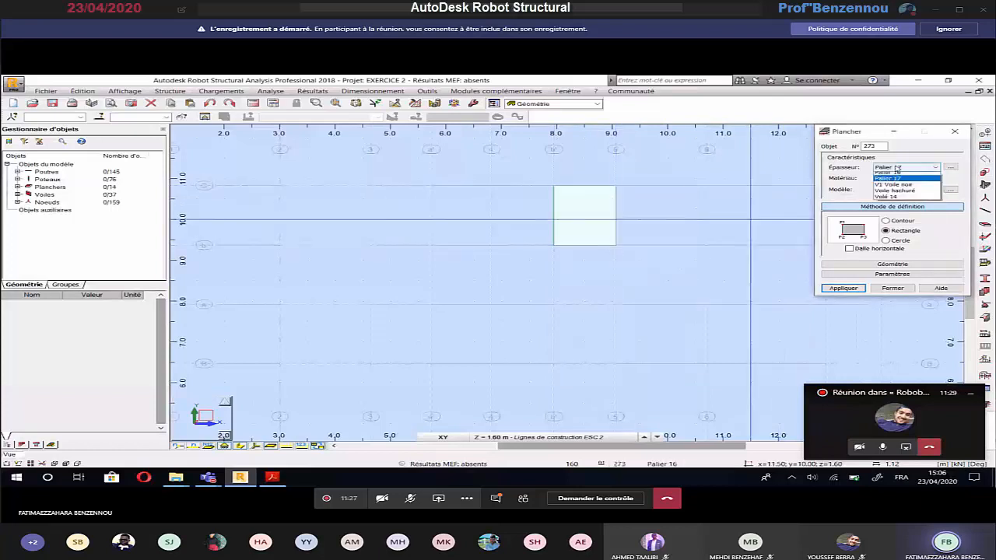
pyautogui.click(887, 197)
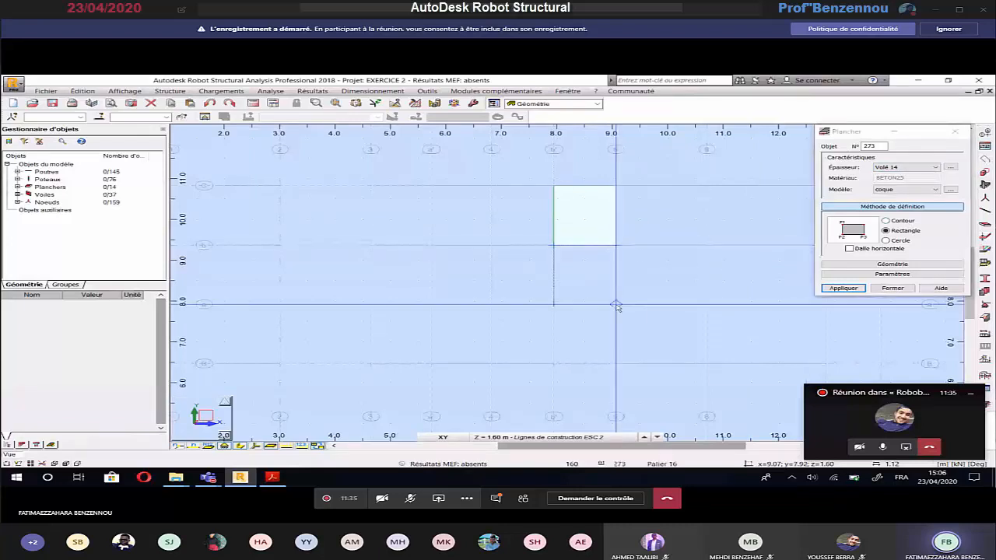
pyautogui.click(574, 438)
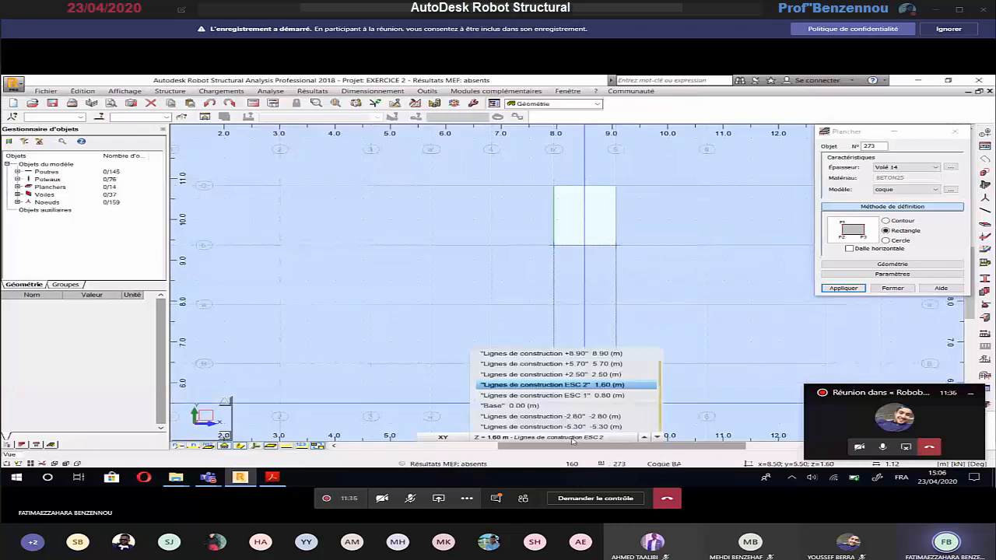
pyautogui.click(553, 374)
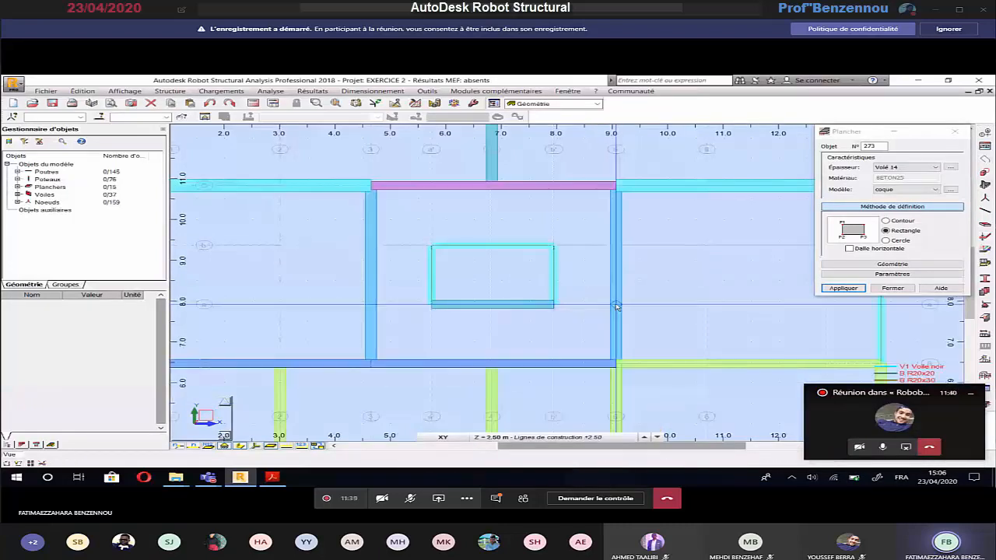
pyautogui.click(616, 307)
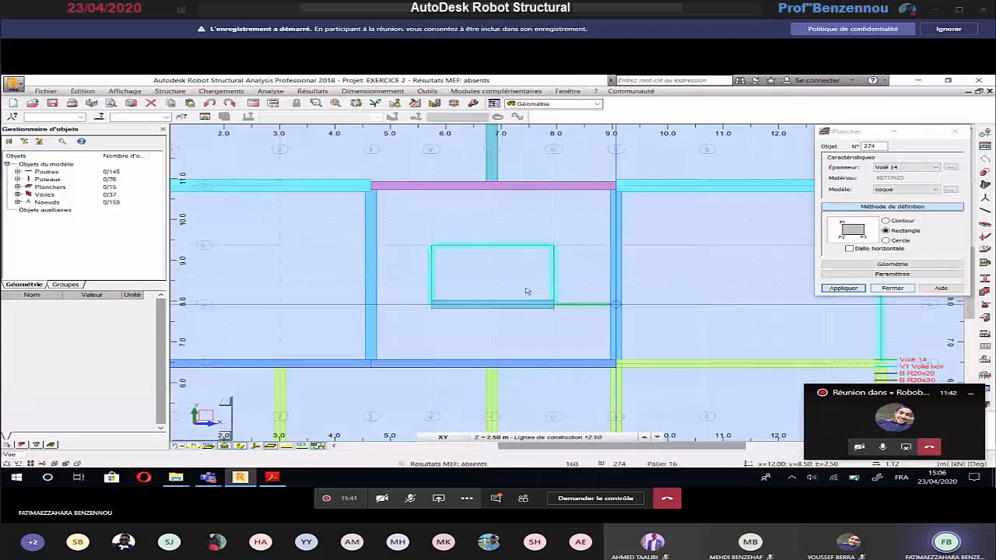
# Delete the ESC 1 level at 0.80 m and the ESC 2 level at 1.60 m from the Z construction lines.
pyautogui.click(493, 437)
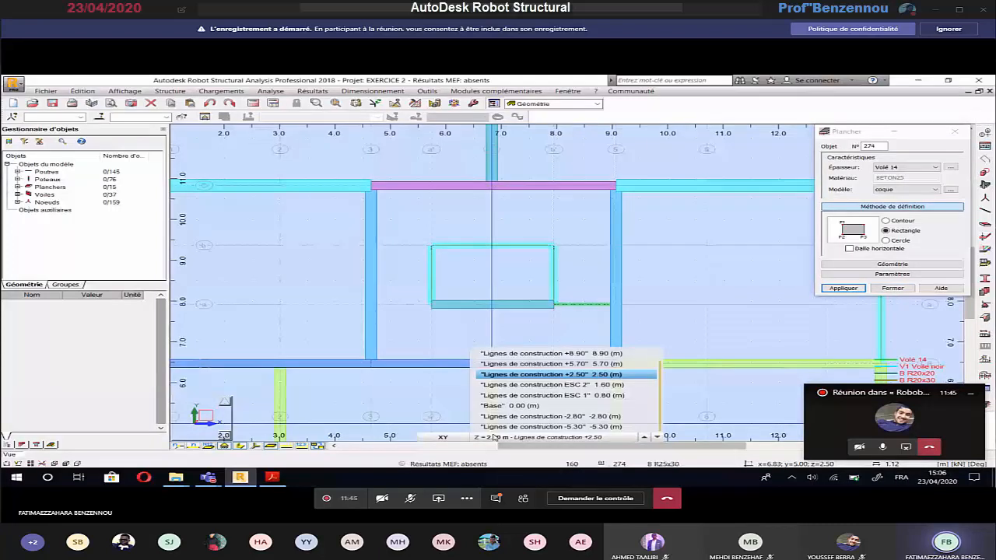
pyautogui.click(290, 168)
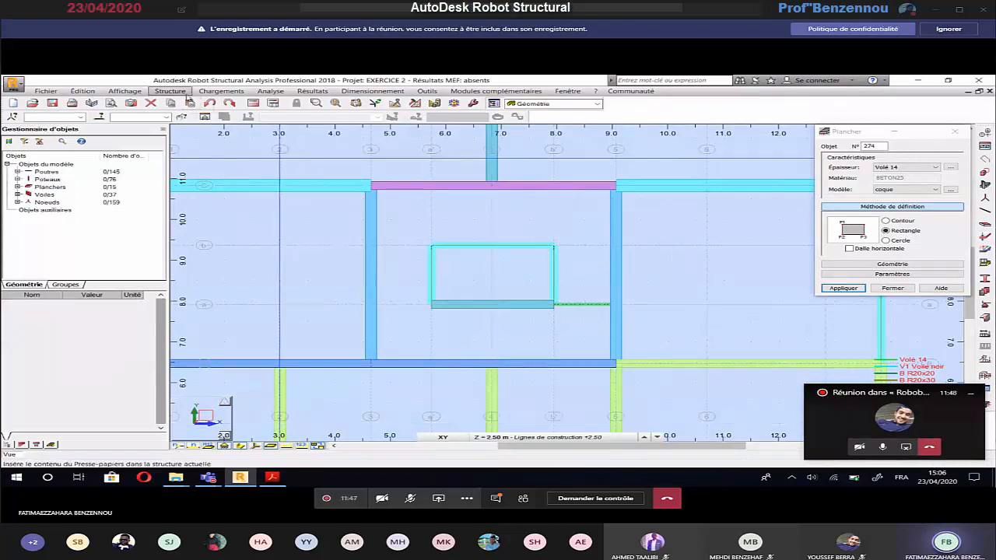
pyautogui.click(171, 91)
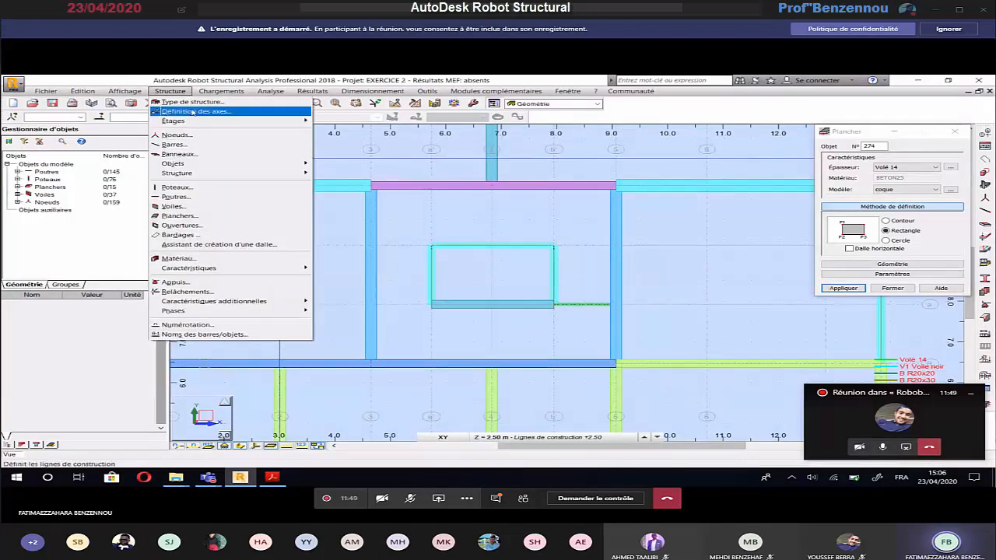
pyautogui.click(193, 112)
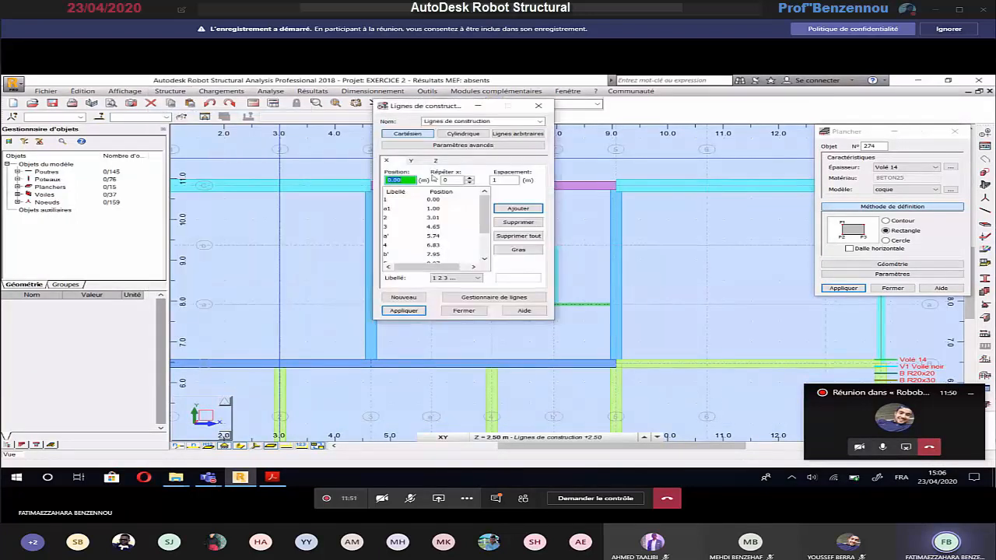
pyautogui.click(435, 160)
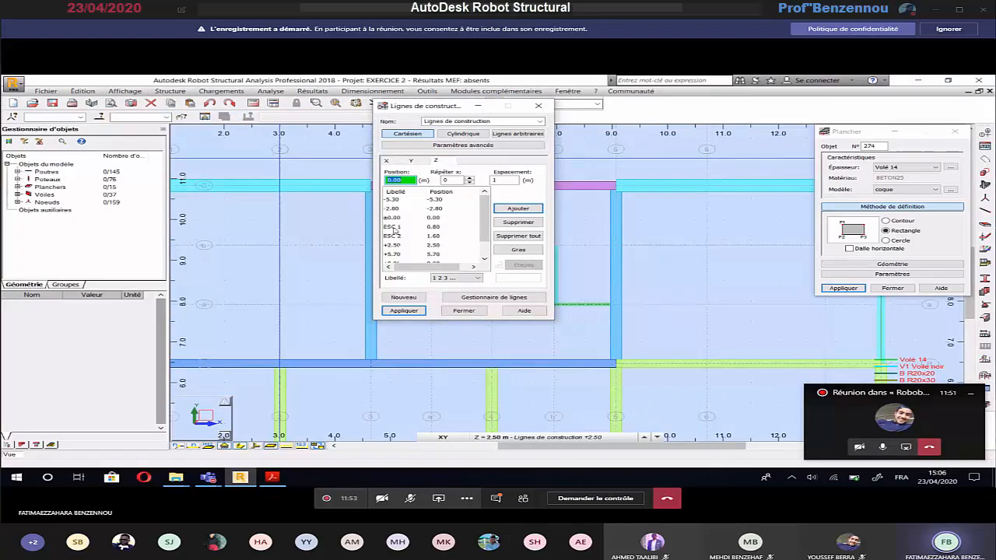
pyautogui.click(394, 227)
pyautogui.click(514, 222)
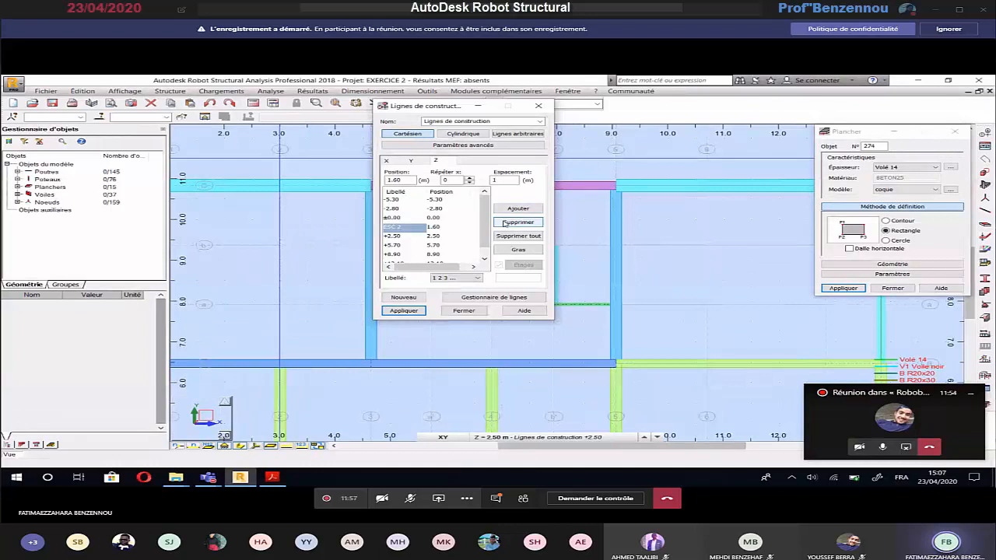
pyautogui.click(504, 223)
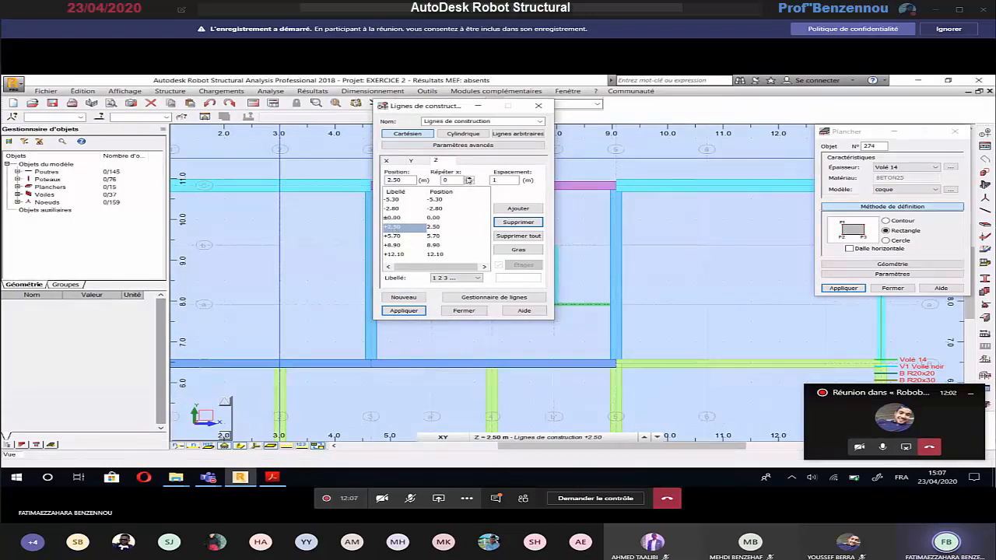
# Add Z construction lines labelled ESC 1 and ESC 2 above the +2.50 level at successive 1.06 m spacings, and apply them.
pyautogui.click(468, 178)
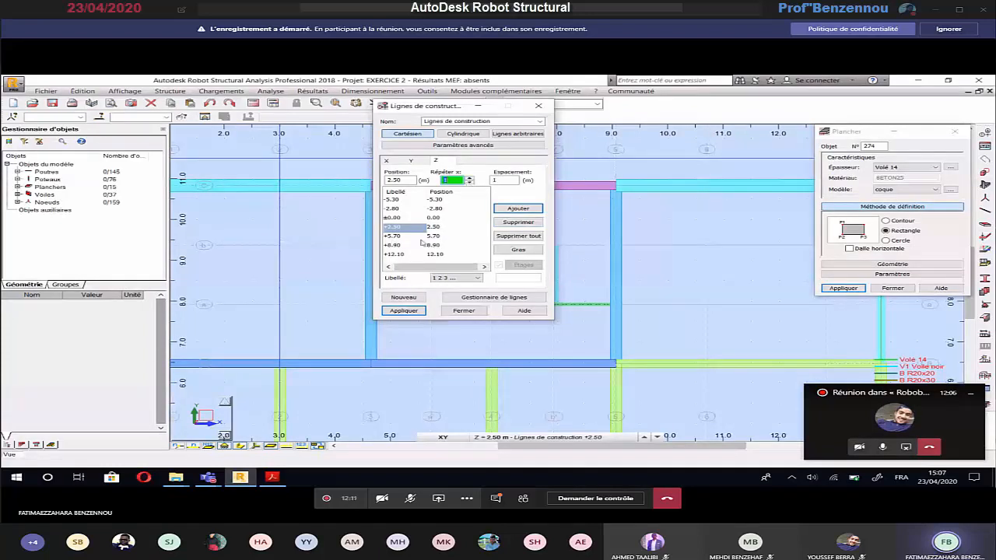
pyautogui.press('Tab')
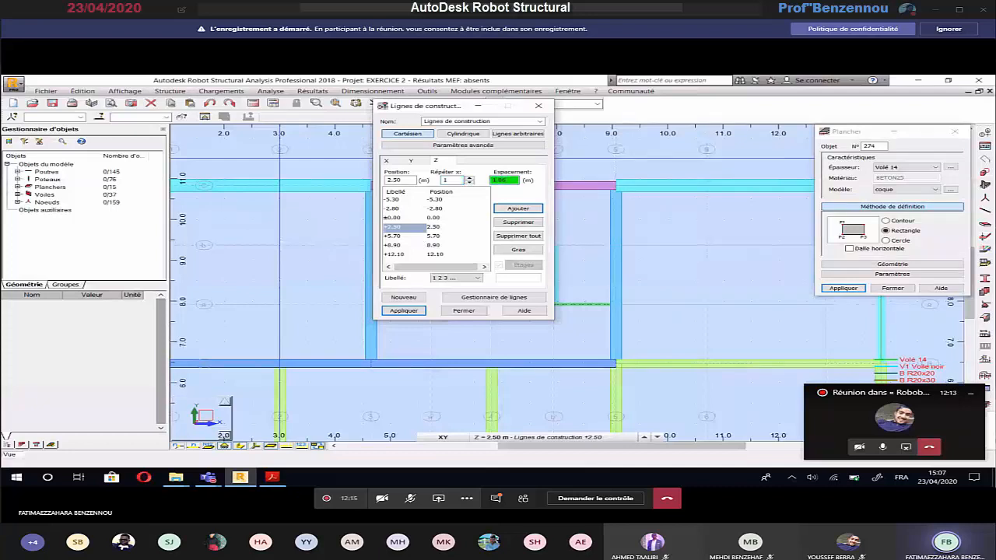
pyautogui.click(459, 277)
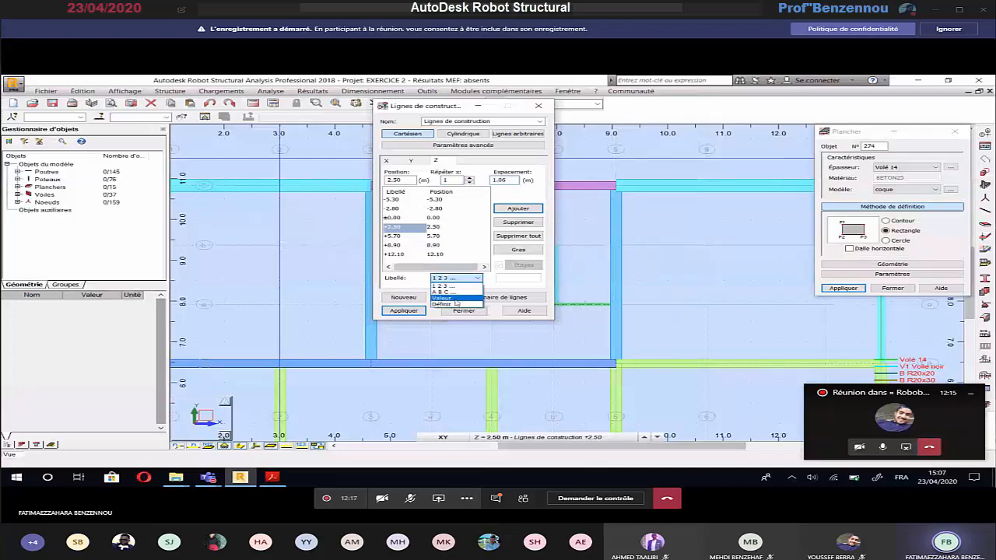
pyautogui.click(452, 286)
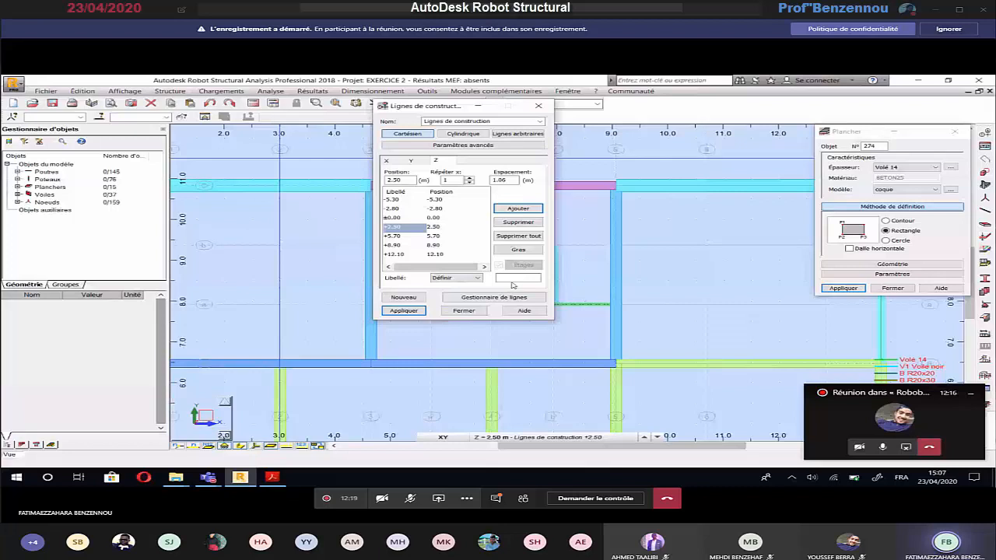
pyautogui.click(516, 278)
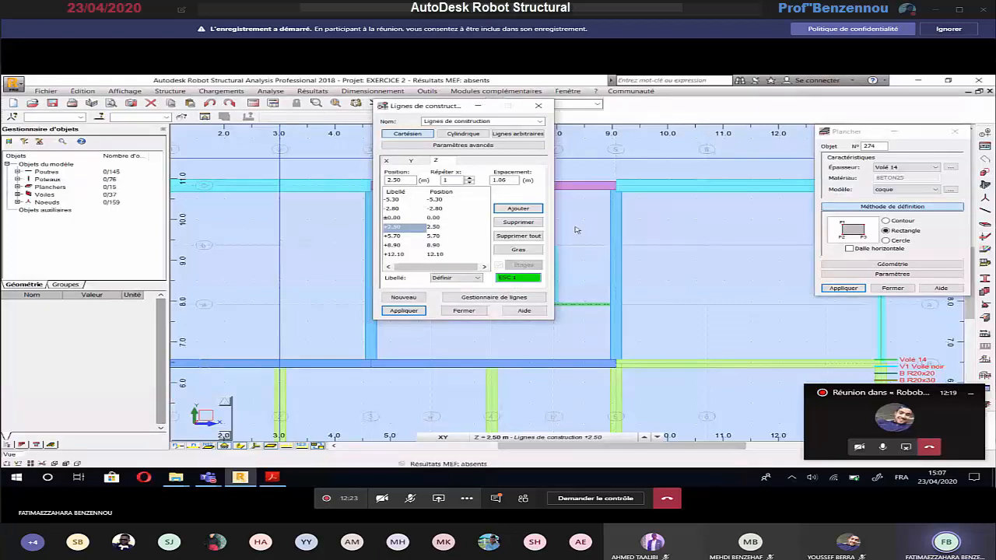
pyautogui.click(518, 208)
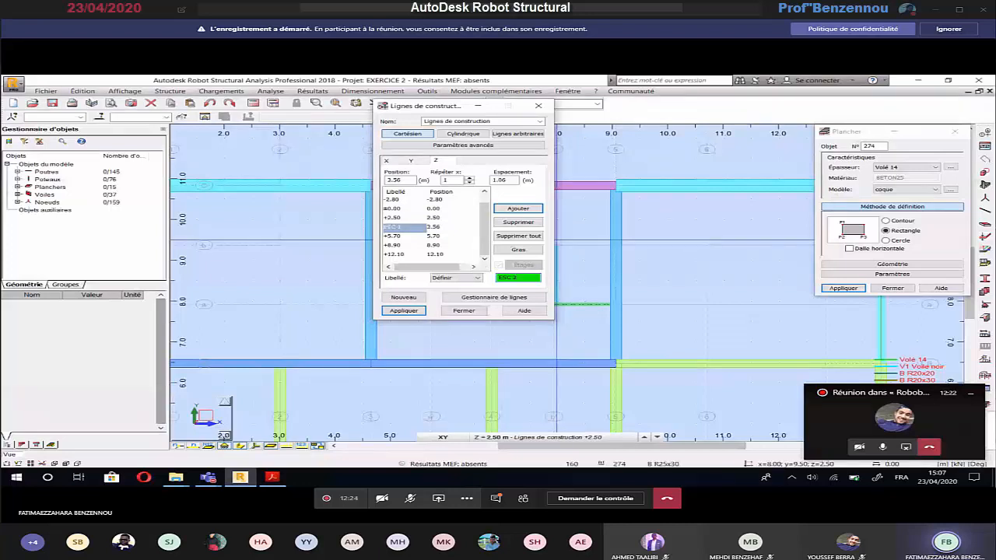
pyautogui.click(518, 209)
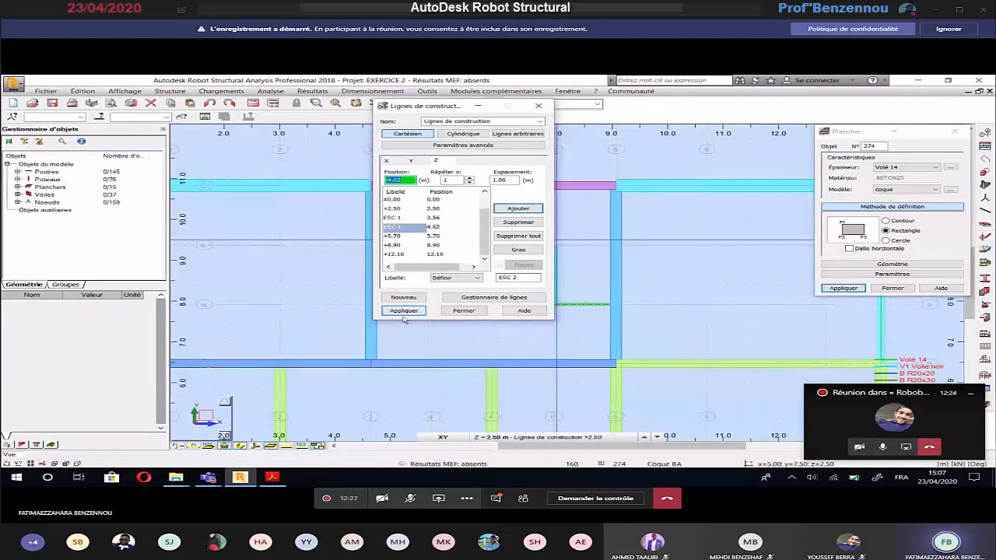
pyautogui.click(463, 311)
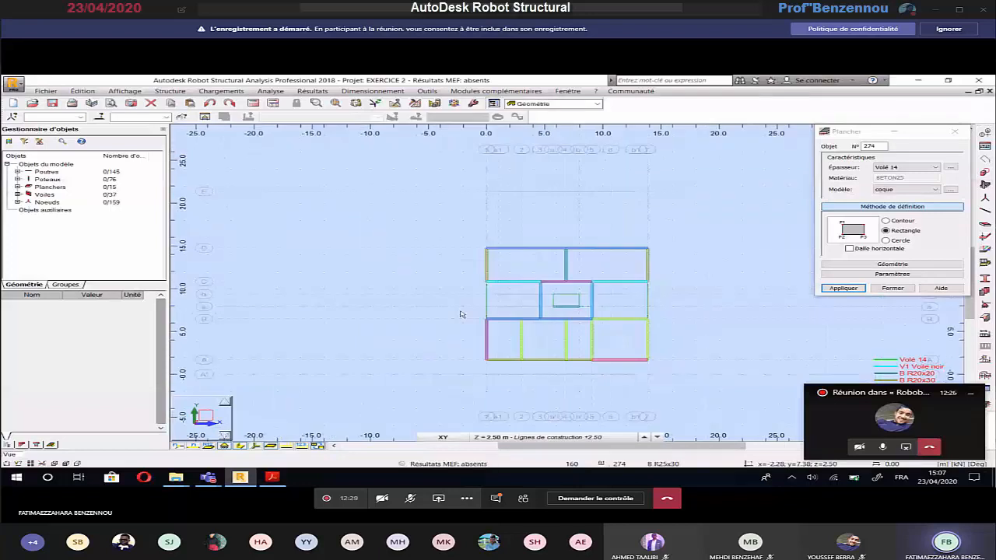
# Draw a rectangular Volé 14 flight between axes 3 and a', rising from the +2.50 level to ESC 1 at 3.56 m.
pyautogui.click(556, 436)
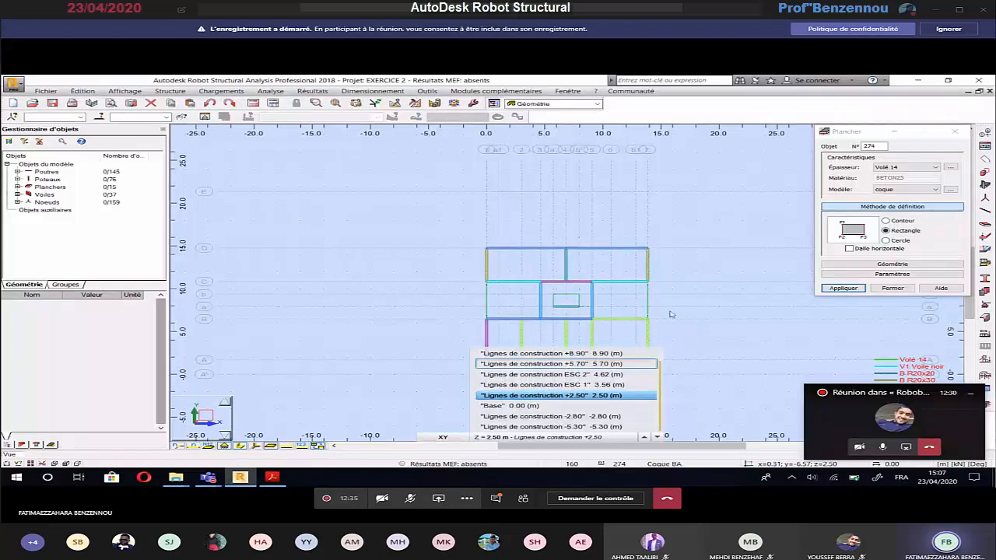
pyautogui.click(609, 322)
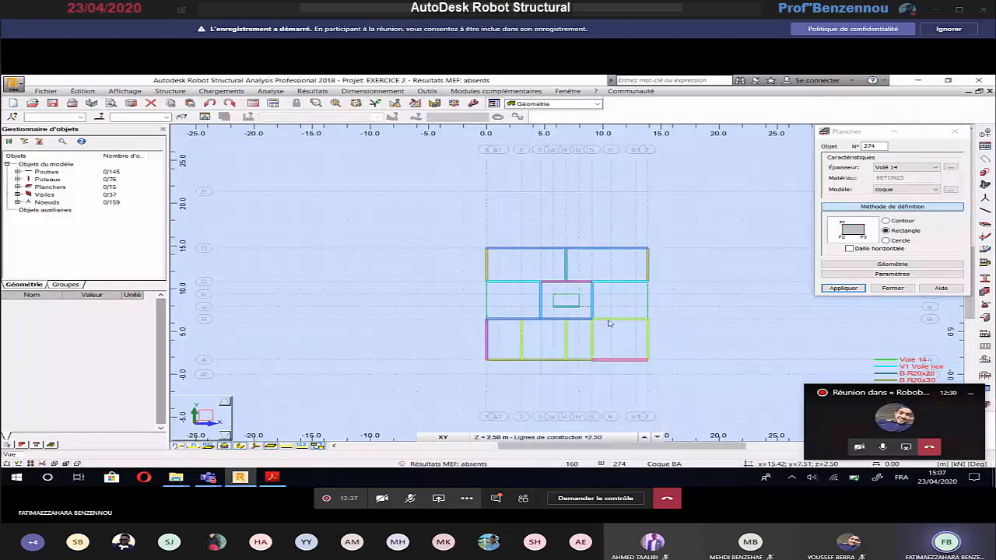
pyautogui.scroll(2, 610, 323)
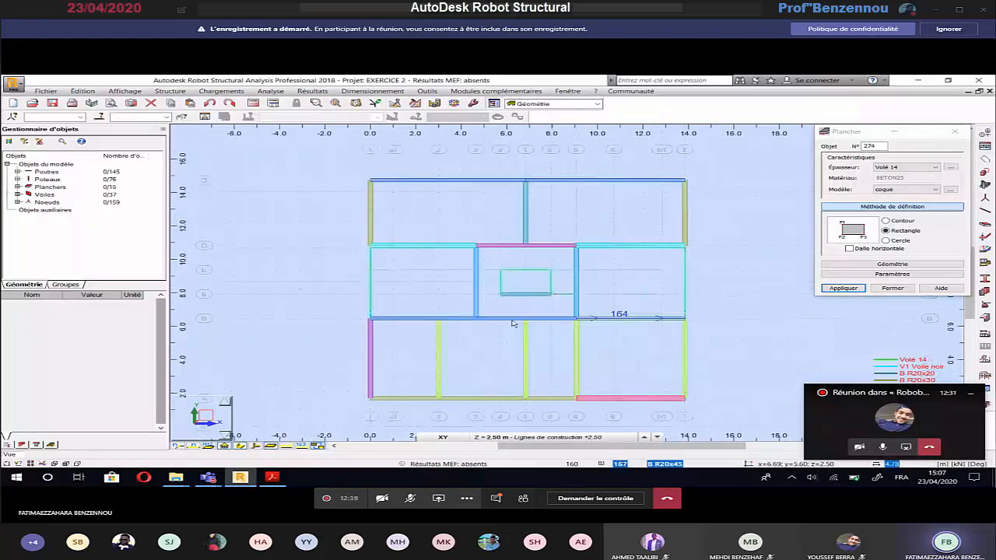
pyautogui.scroll(2, 482, 295)
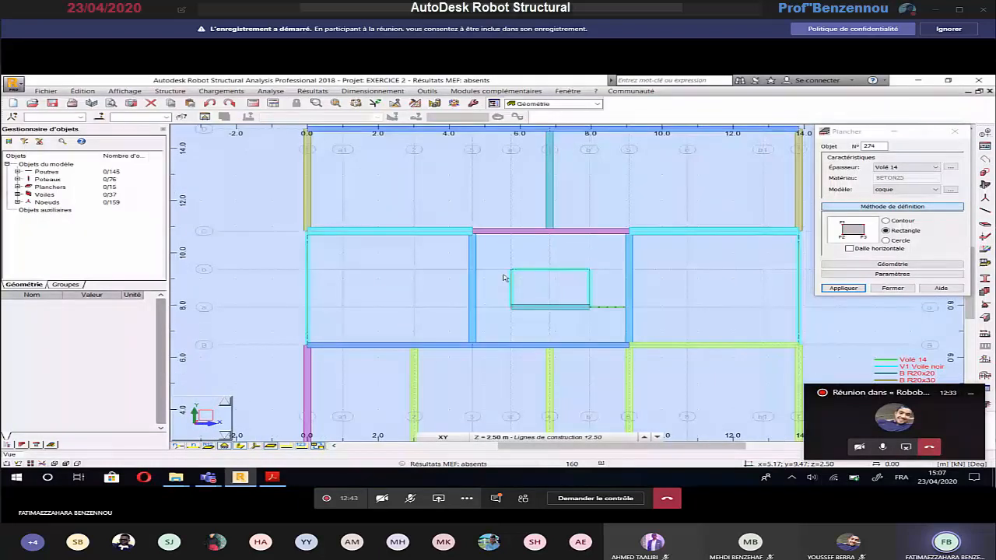
pyautogui.scroll(1, 503, 278)
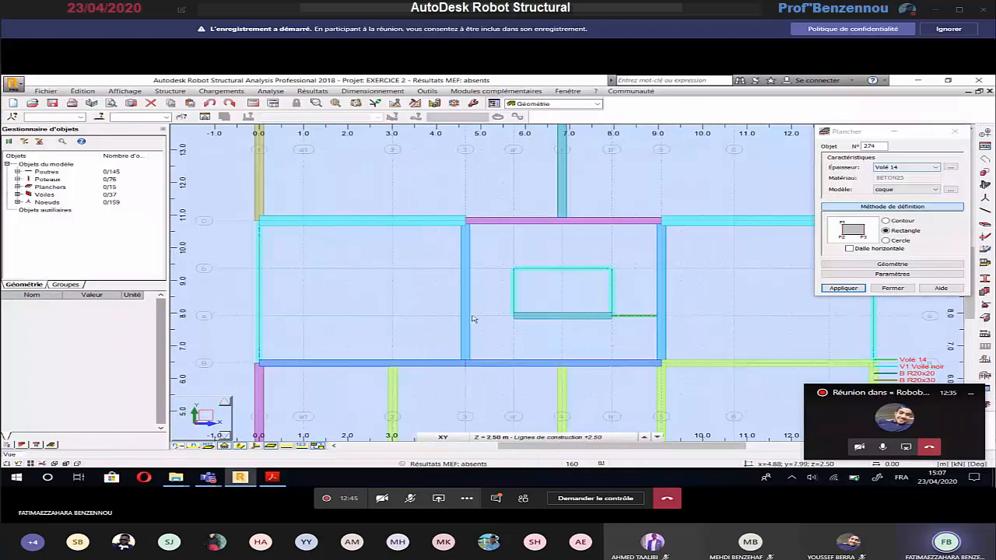
pyautogui.click(885, 231)
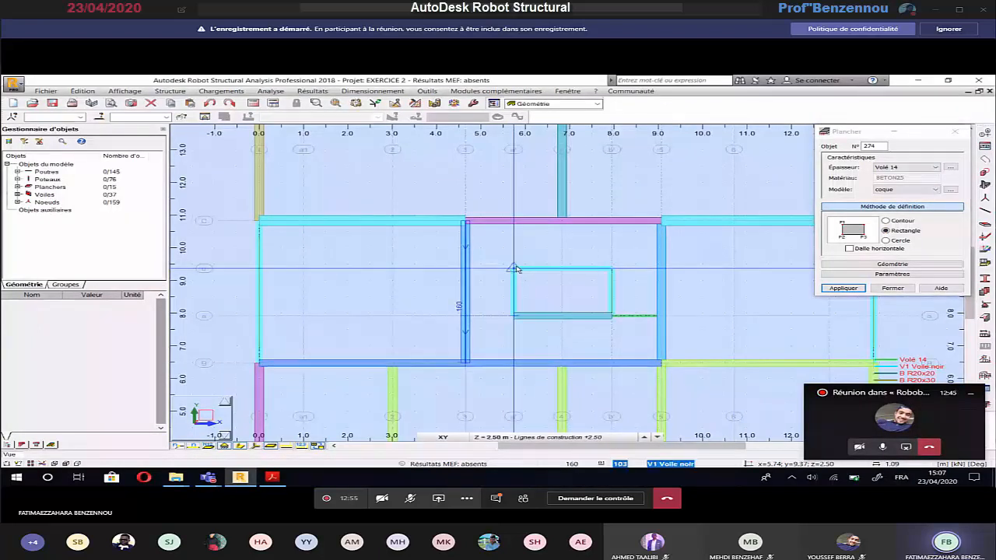
pyautogui.click(556, 438)
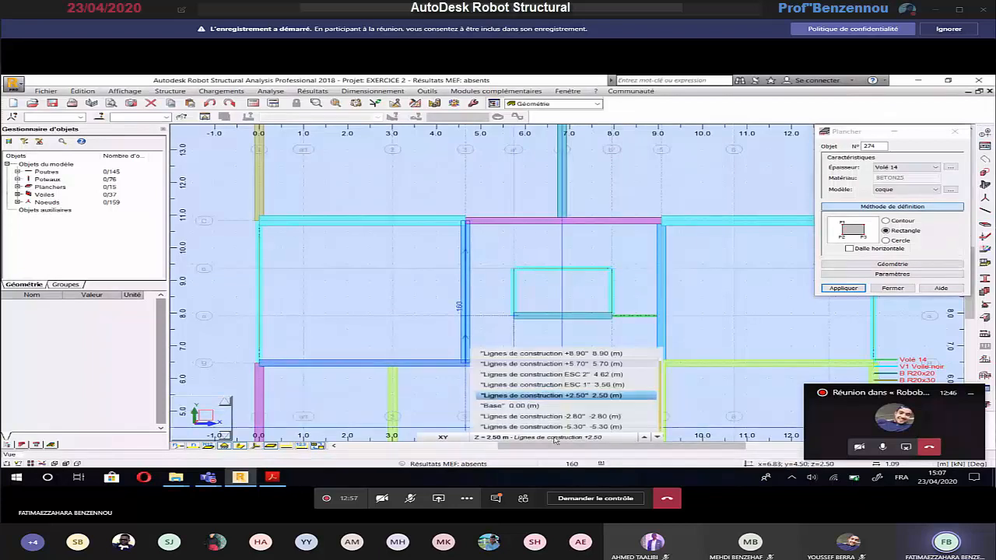
pyautogui.click(554, 384)
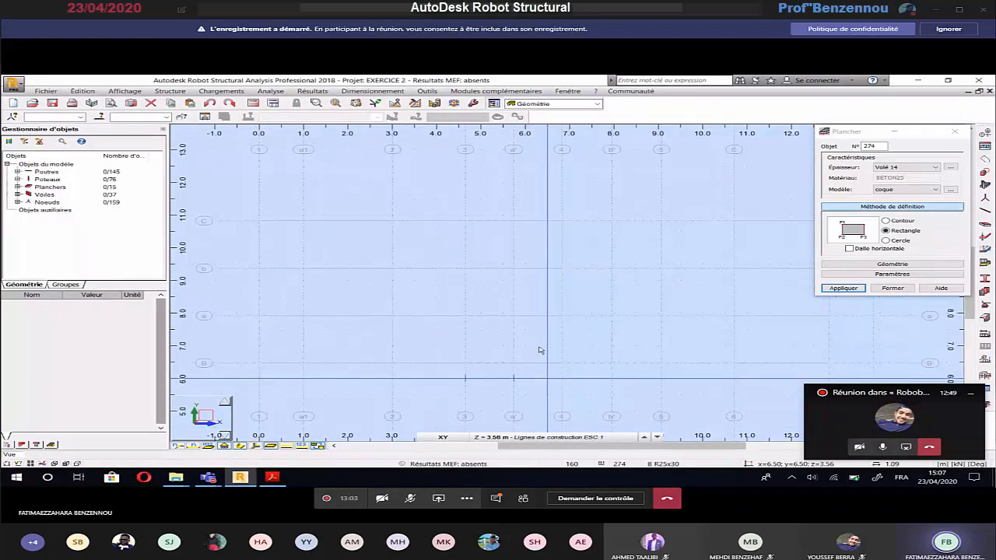
pyautogui.click(515, 270)
# Set the slab thickness to Palier 17 for the landing at the ESC 1 level, 3.56 m.
pyautogui.click(906, 167)
pyautogui.click(903, 199)
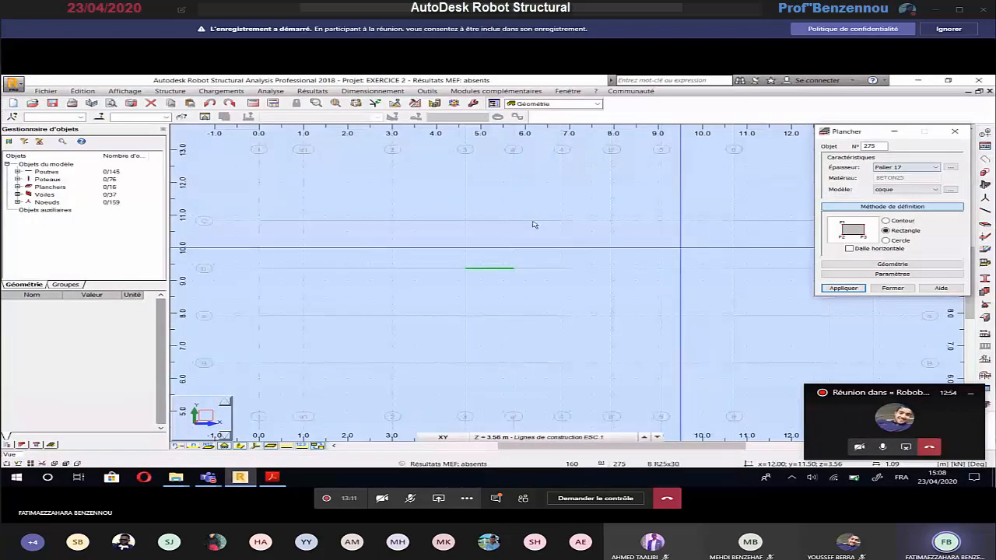
# Draw a rectangular Palier 17 landing between axes b' and 5 at the ESC 2 level, 4.62 m.
pyautogui.click(908, 168)
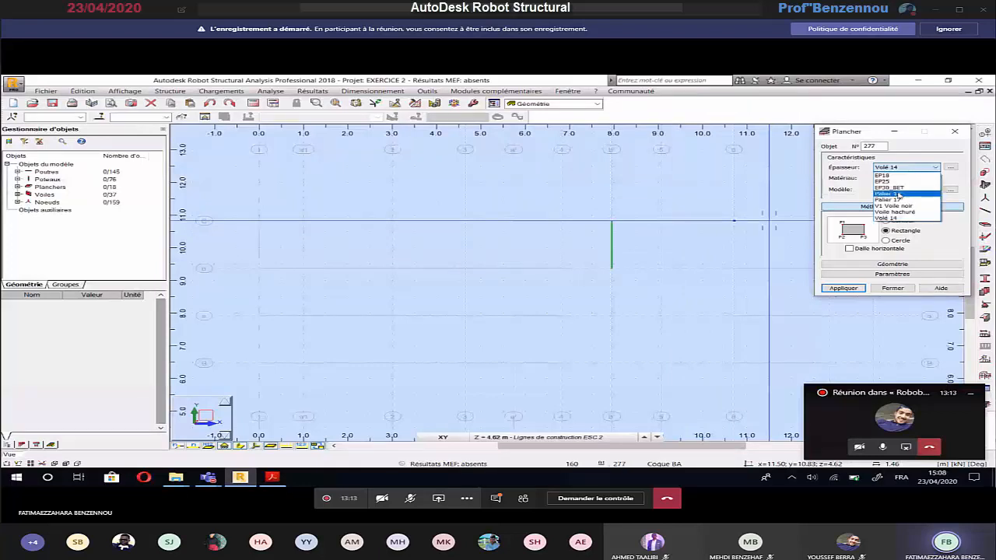
pyautogui.click(893, 200)
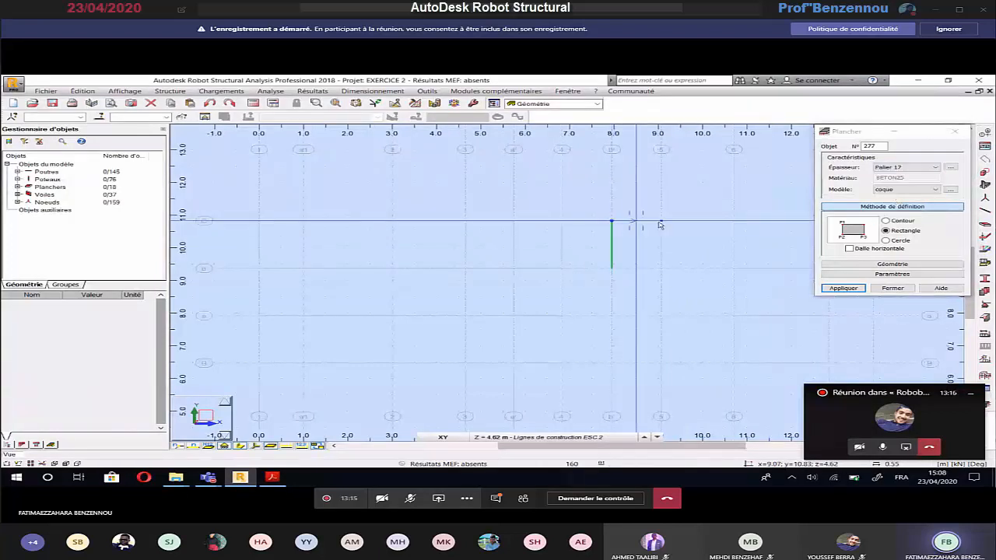
pyautogui.click(660, 222)
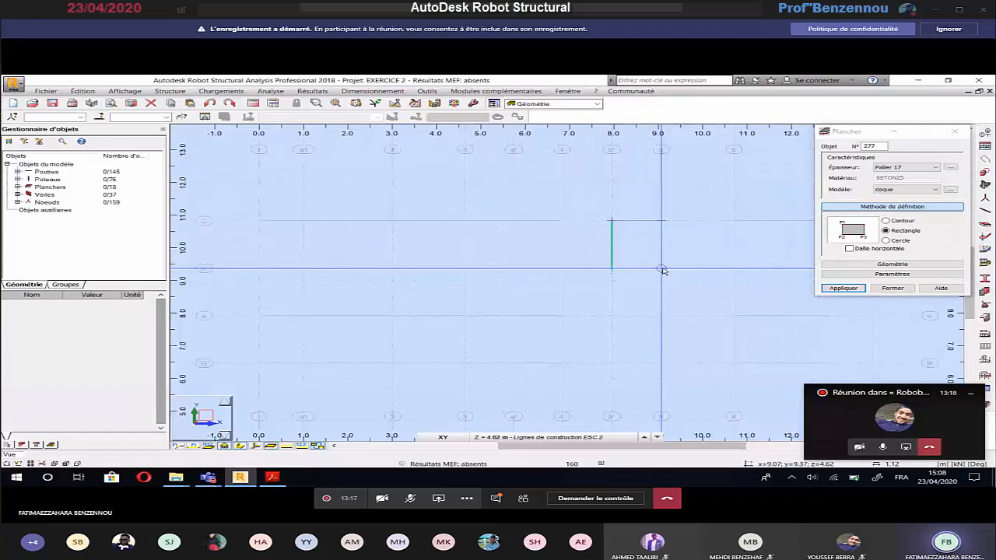
pyautogui.click(661, 270)
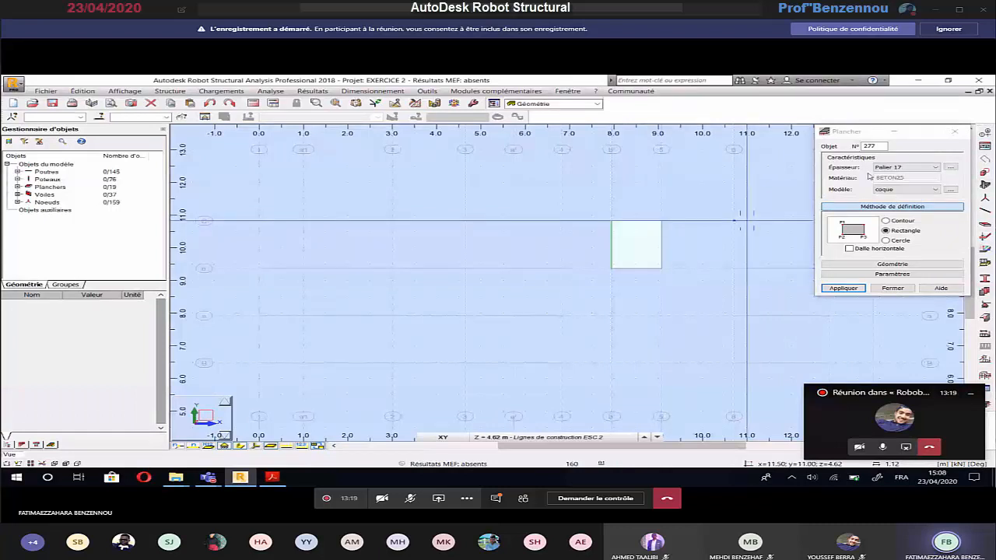
# Draw a rectangular Volé 14 flight between axes b' and 5, rising from ESC 2 at 4.62 m to the +5.70 level, and finish slab definition.
pyautogui.click(896, 168)
pyautogui.click(895, 219)
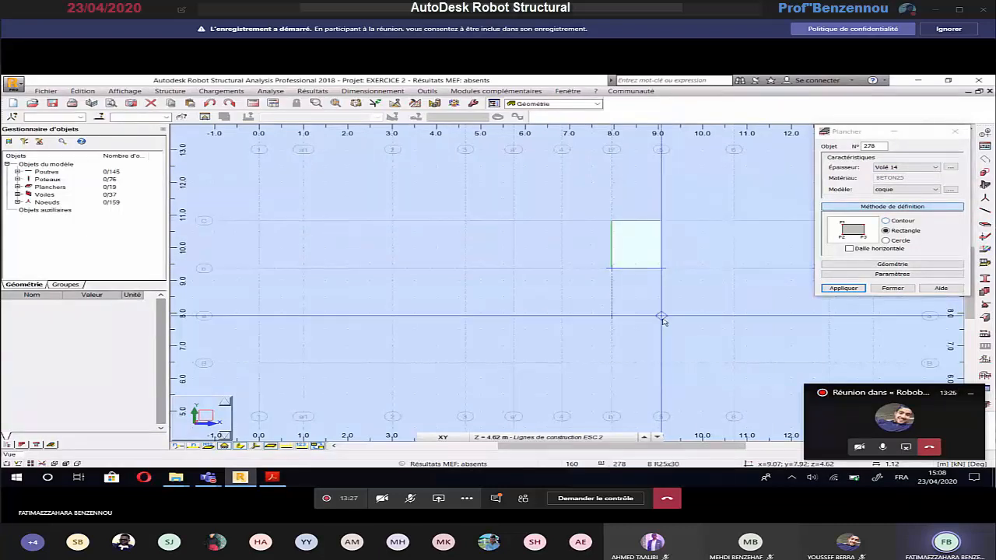
pyautogui.click(656, 437)
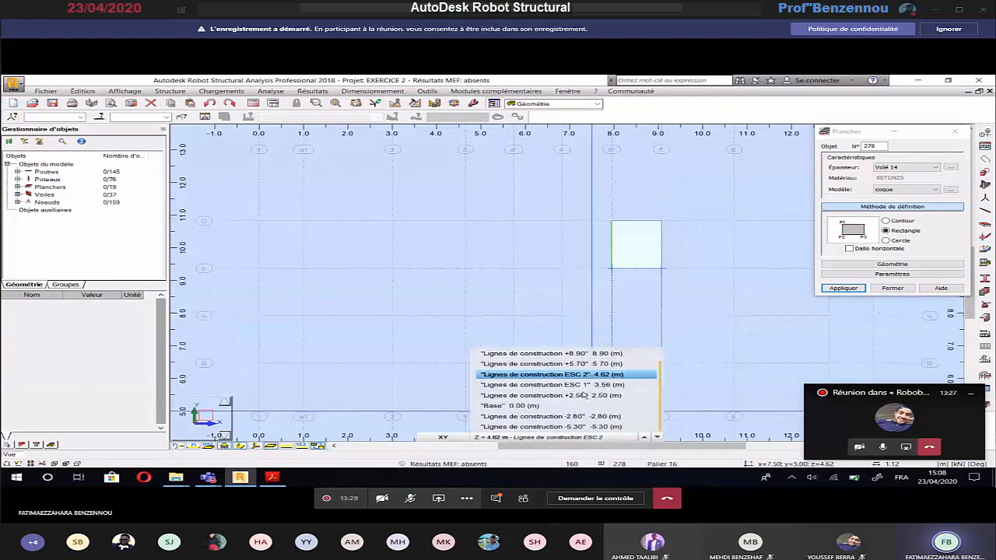
pyautogui.click(553, 363)
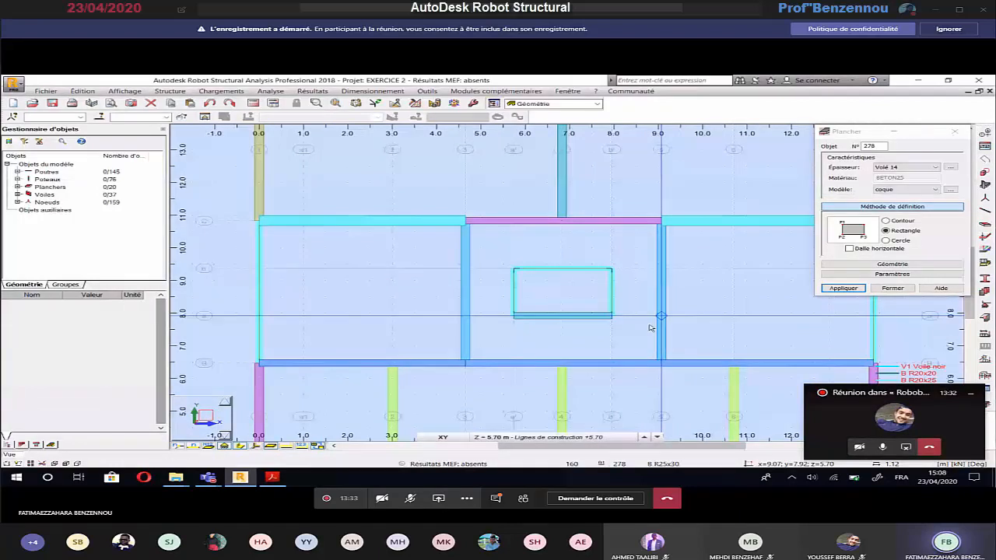
pyautogui.click(672, 326)
pyautogui.click(892, 288)
# Show the model in 3D and select the five stair flights and landings between the +2.50 and +5.70 levels.
pyautogui.click(432, 437)
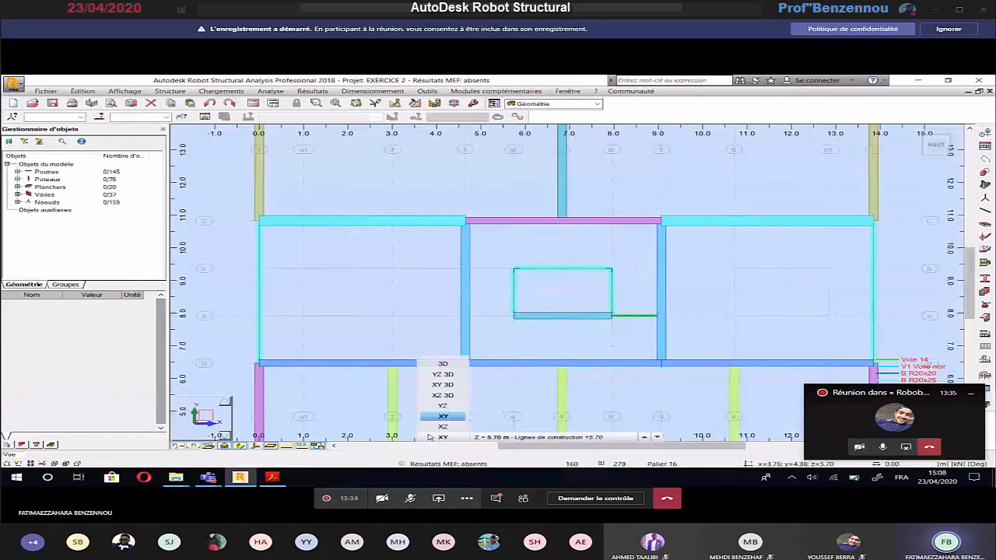
pyautogui.click(441, 364)
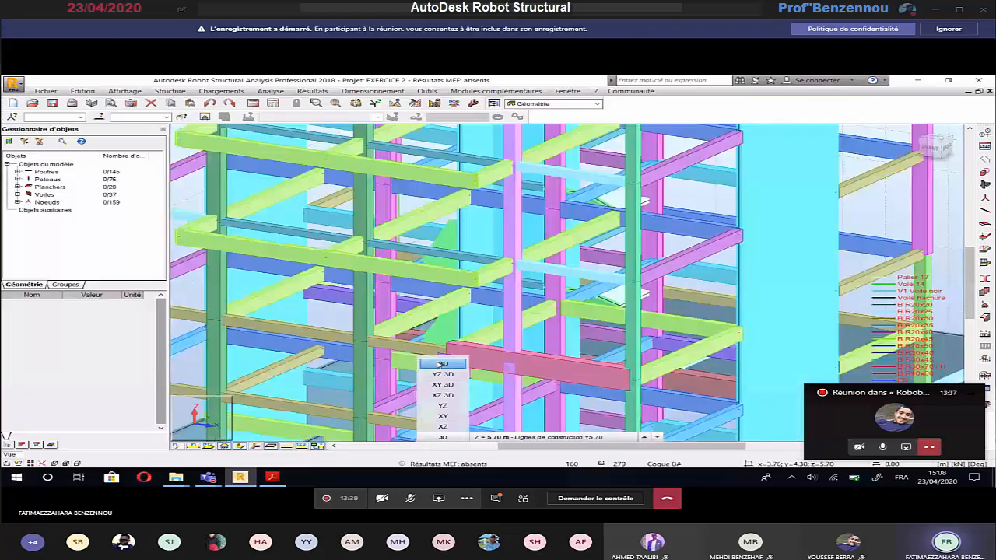
pyautogui.scroll(-4, 432, 321)
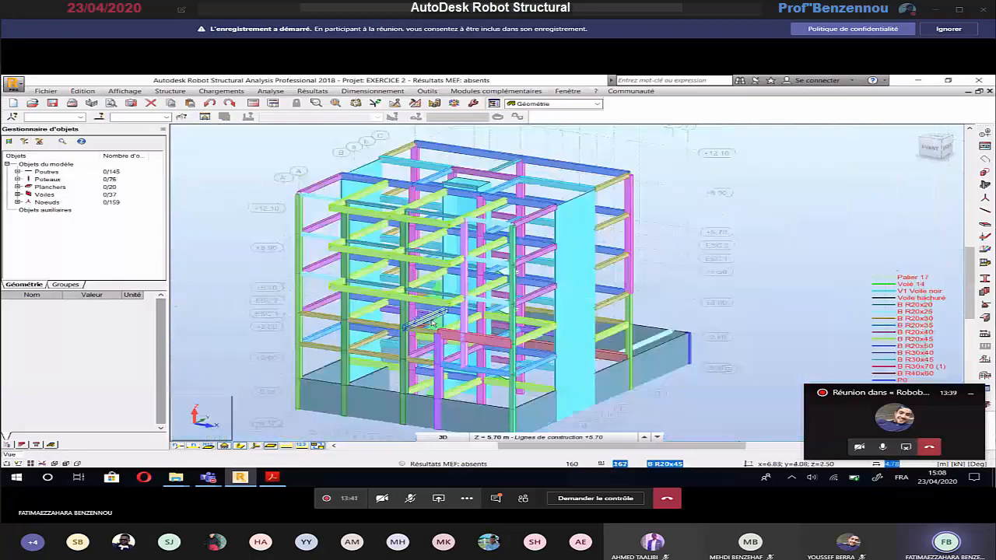
pyautogui.keyDown('shift'); pyautogui.moveTo(433, 322); pyautogui.dragTo(548, 339, button='middle'); pyautogui.keyUp('shift')
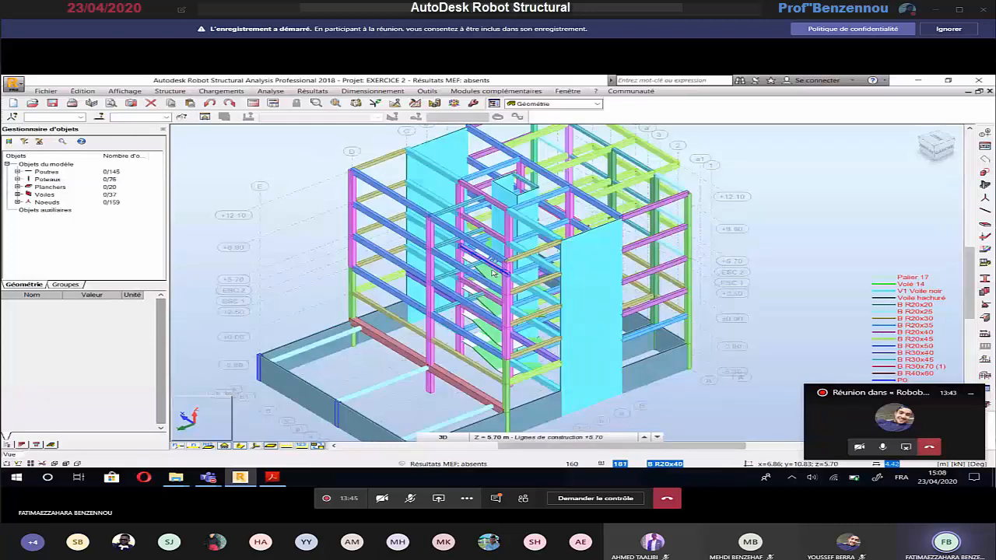
pyautogui.scroll(3, 492, 273)
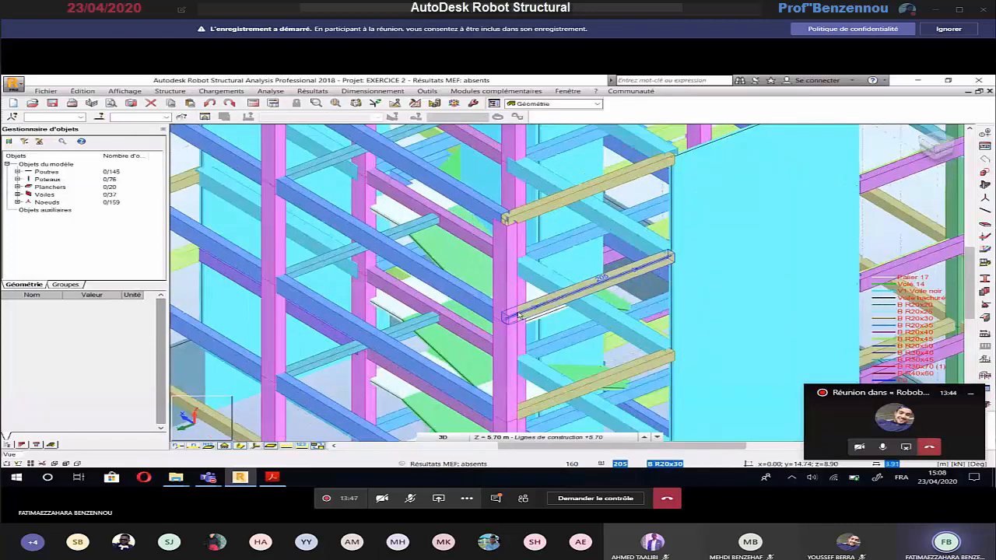
pyautogui.keyDown('shift'); pyautogui.moveTo(519, 315); pyautogui.dragTo(411, 358, button='middle'); pyautogui.keyUp('shift')
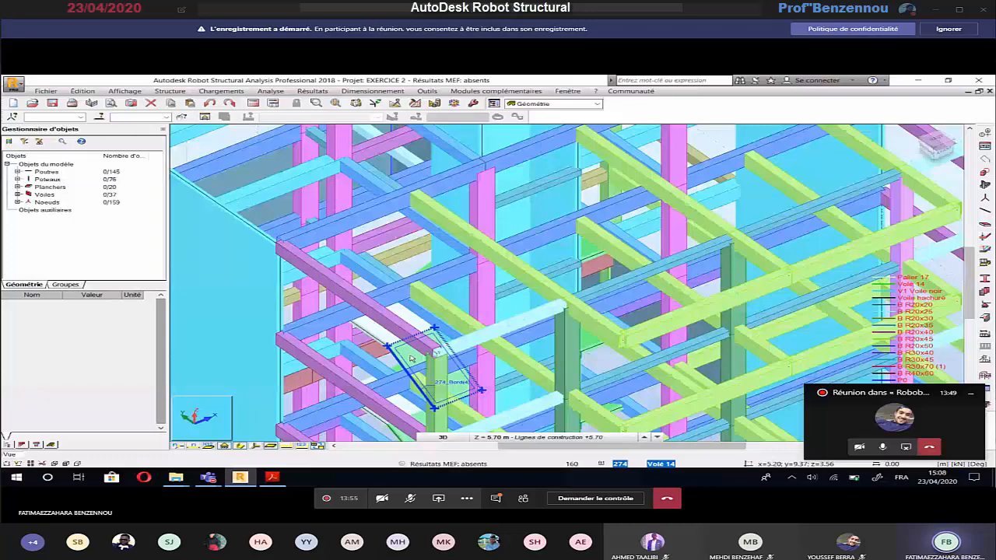
pyautogui.click(410, 358)
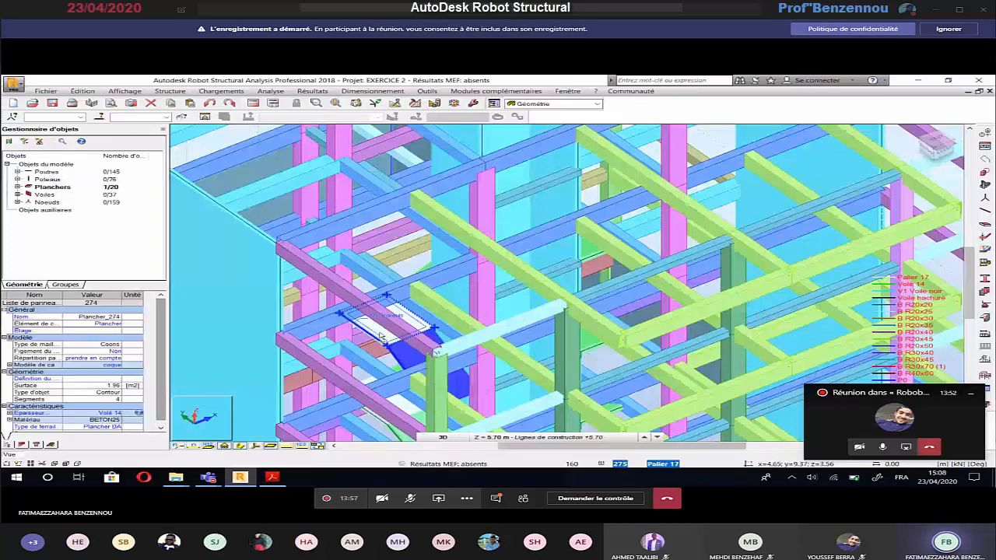
pyautogui.scroll(5, 457, 357)
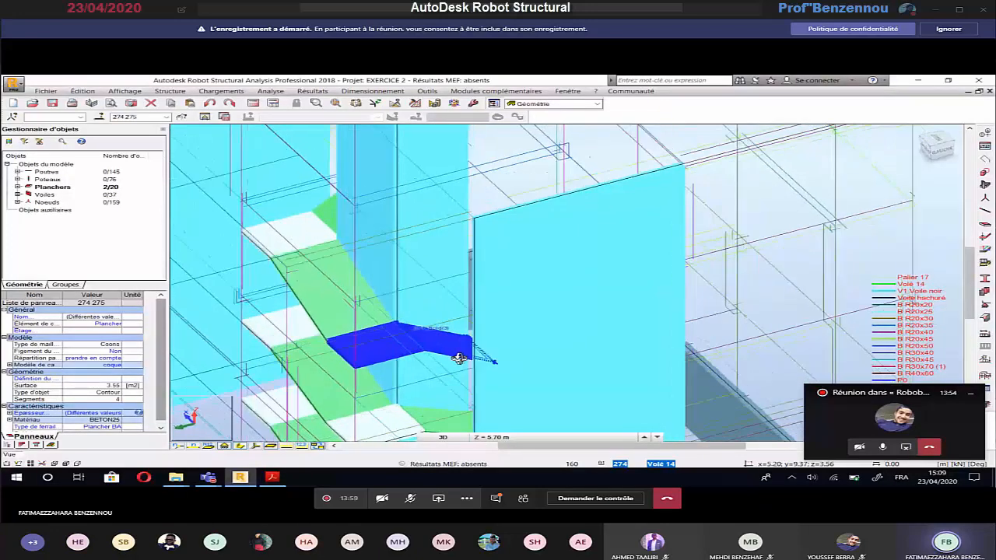
pyautogui.keyDown('shift'); pyautogui.moveTo(459, 357); pyautogui.dragTo(476, 360, button='middle'); pyautogui.keyUp('shift')
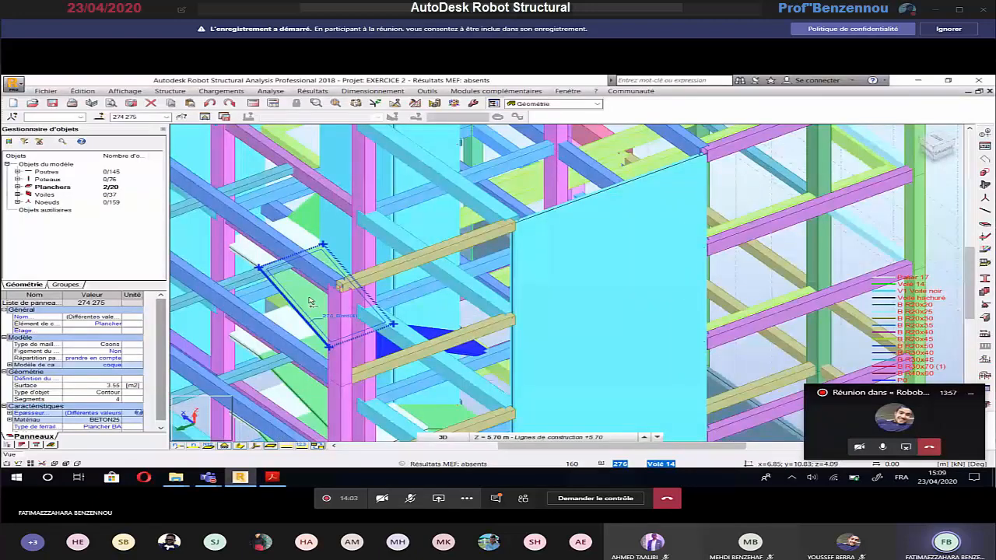
pyautogui.keyDown('ctrl'); pyautogui.click(309, 301); pyautogui.keyUp('ctrl')
pyautogui.keyDown('ctrl'); pyautogui.click(256, 251); pyautogui.keyUp('ctrl')
pyautogui.keyDown('shift'); pyautogui.moveTo(259, 253); pyautogui.dragTo(353, 312, button='middle'); pyautogui.keyUp('shift')
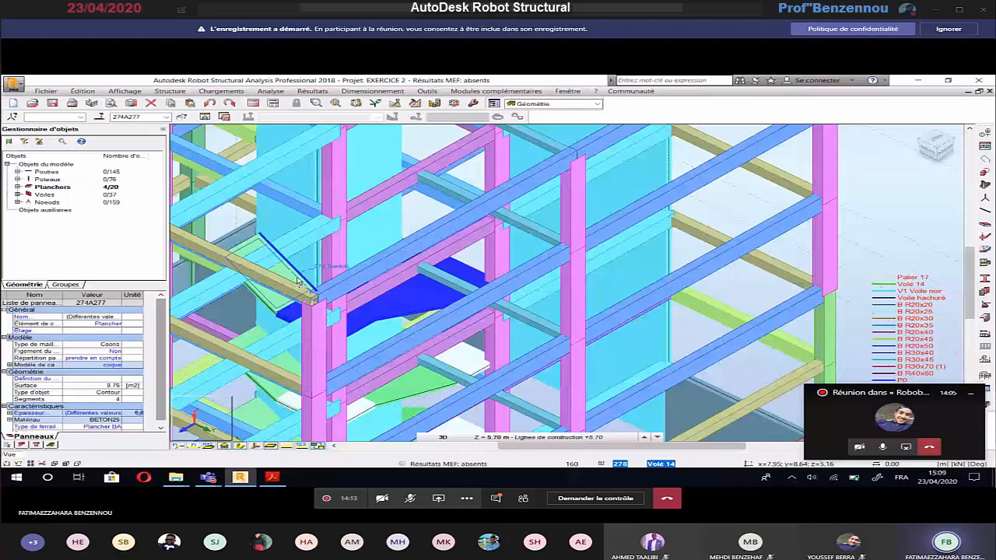
pyautogui.click(298, 282)
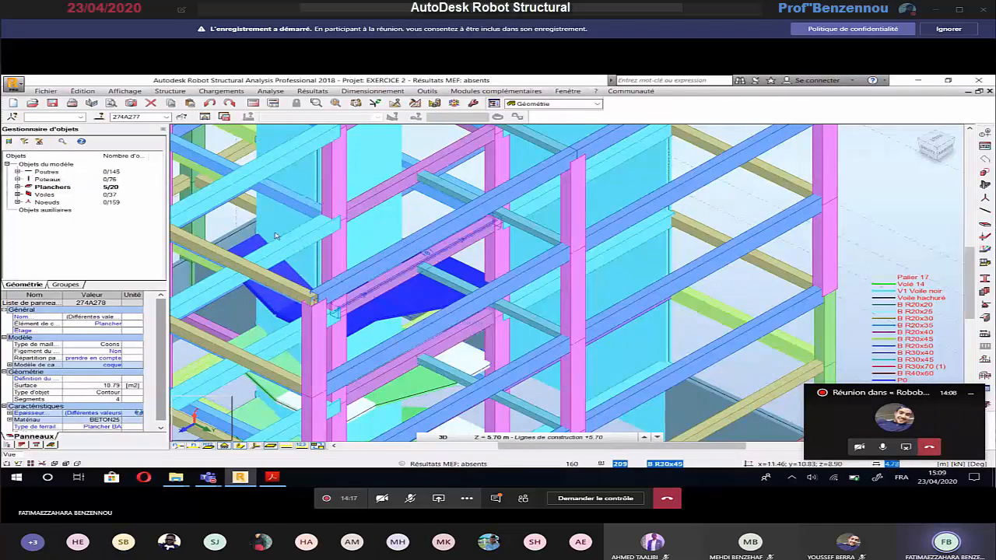
# Copy the selected flights and landings upward with the translation vector 0 0 3.2 and 2 repetitions.
pyautogui.click(82, 91)
pyautogui.moveTo(205, 211)
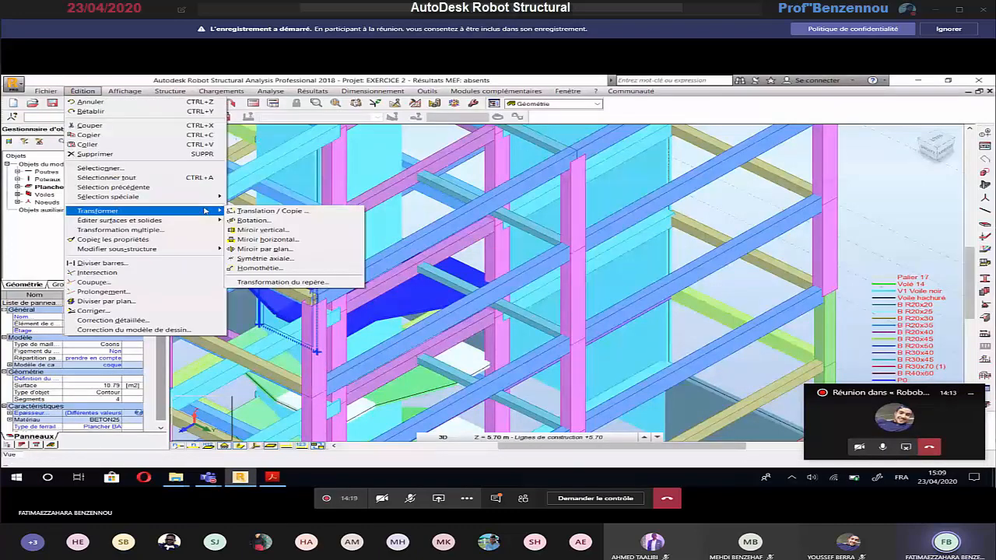
pyautogui.click(269, 211)
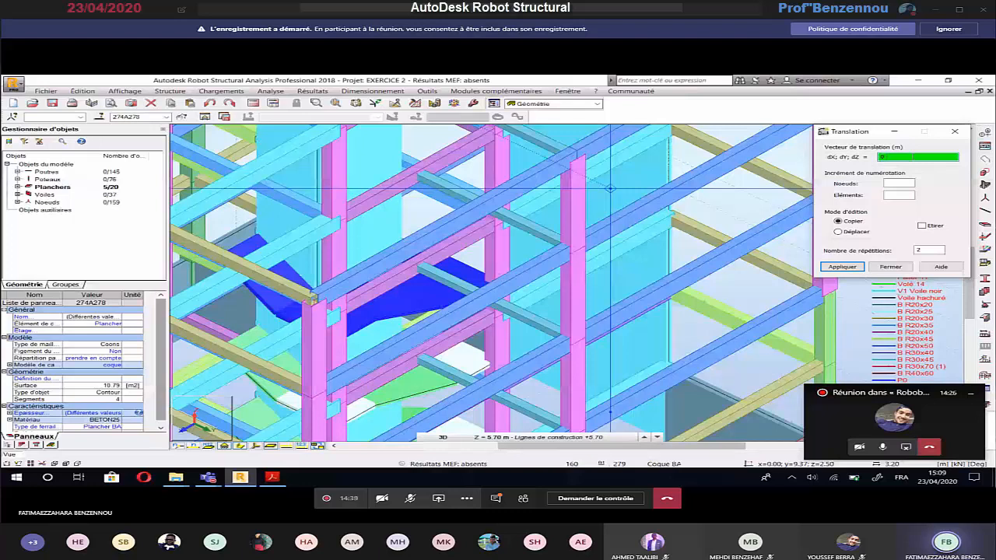
pyautogui.write('0 3.2')
pyautogui.press('Return')
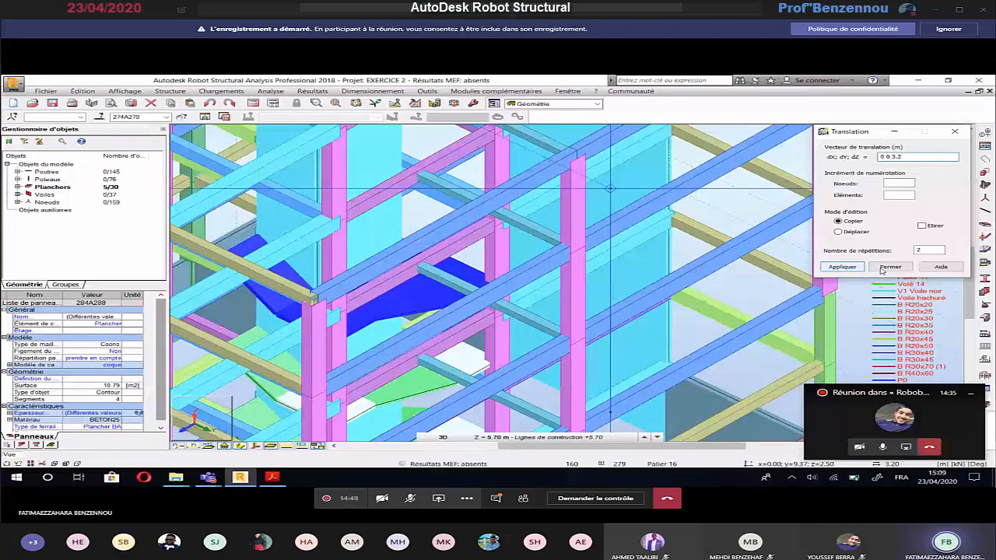
pyautogui.click(882, 267)
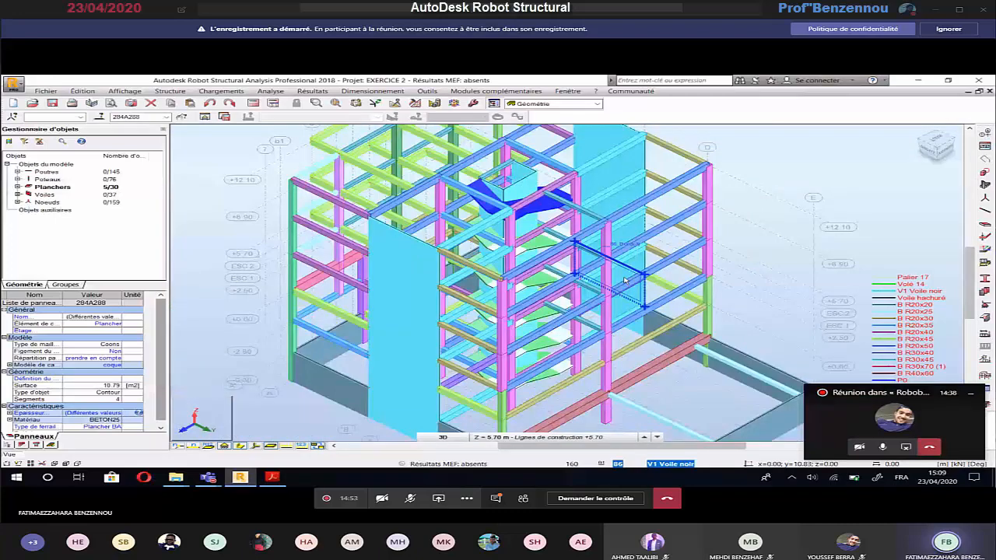
# Return to the XY plan and delete the ESC 1 level at 3.56 m and ESC 2 level at 4.62 m from the Z construction lines.
pyautogui.scroll(-3, 624, 280)
pyautogui.keyDown('shift'); pyautogui.moveTo(625, 280); pyautogui.dragTo(567, 292, button='middle'); pyautogui.keyUp('shift')
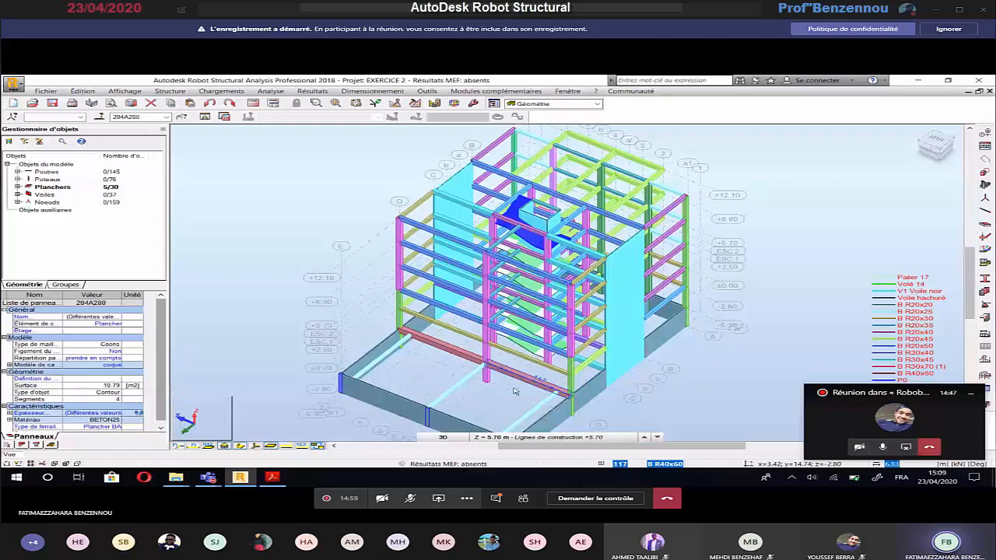
pyautogui.click(442, 438)
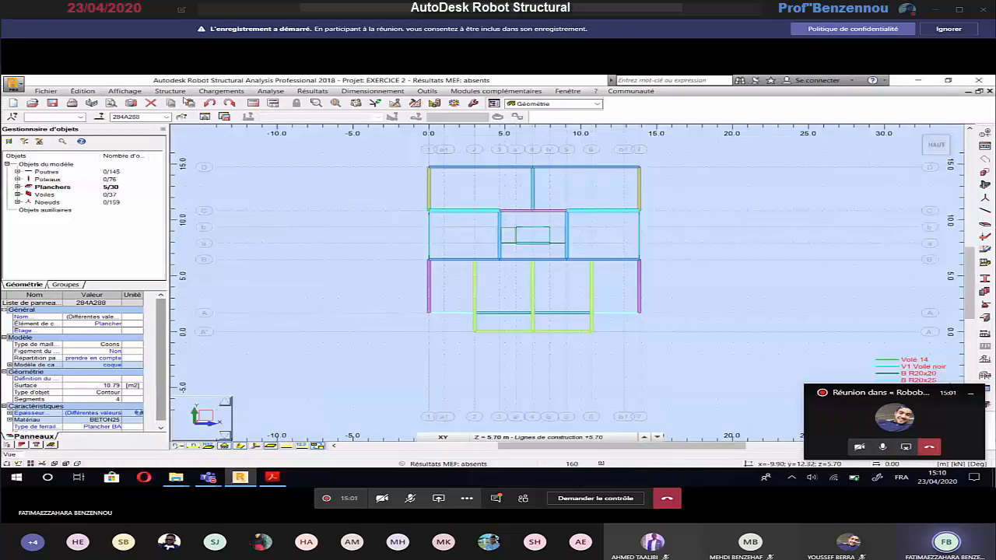
pyautogui.click(169, 91)
pyautogui.click(196, 112)
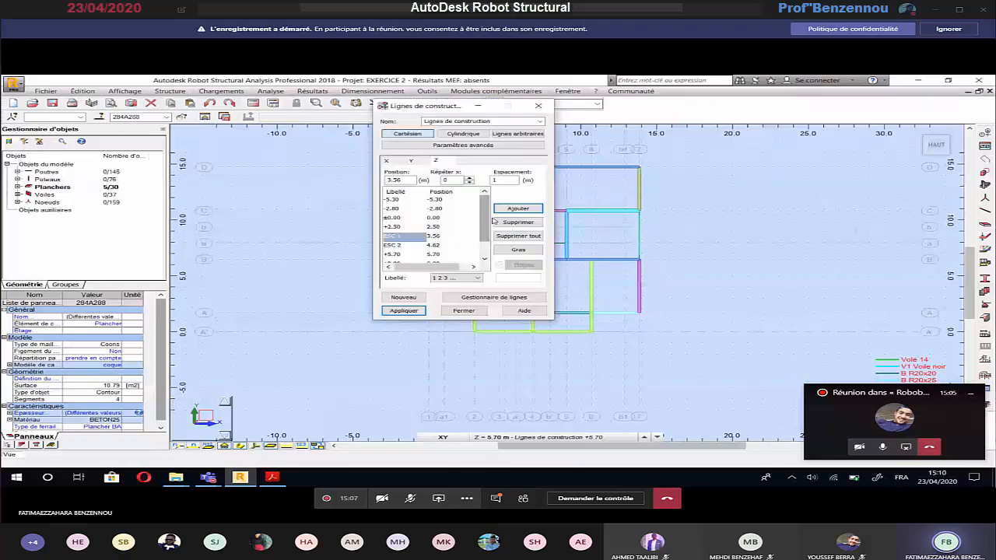
pyautogui.click(504, 222)
pyautogui.click(504, 222)
pyautogui.click(404, 310)
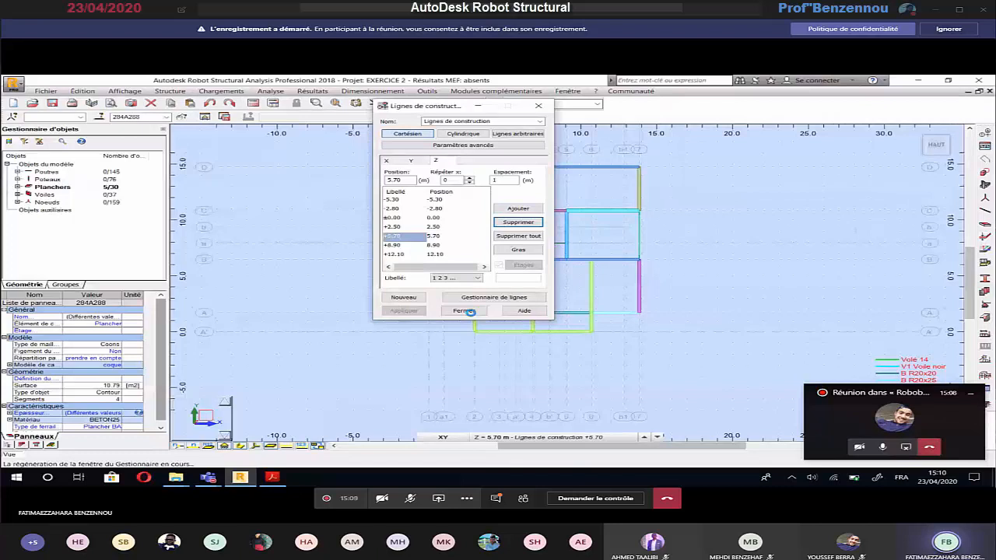
# Delete the auxiliary X construction lines: the one between axes 1 and 2, a', b' and the one at 12.85 m.
pyautogui.click(464, 311)
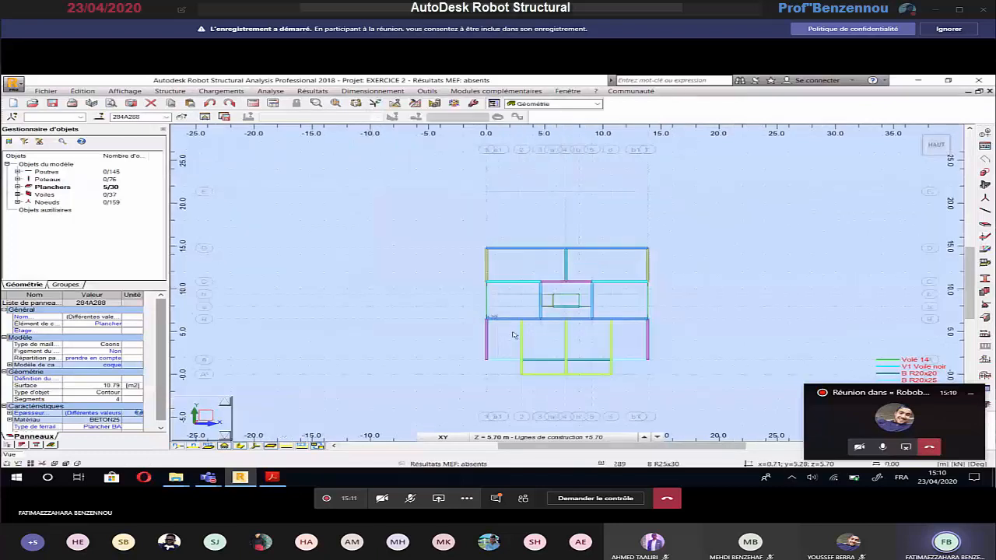
pyautogui.moveTo(589, 346); pyautogui.dragTo(497, 315, button='middle')
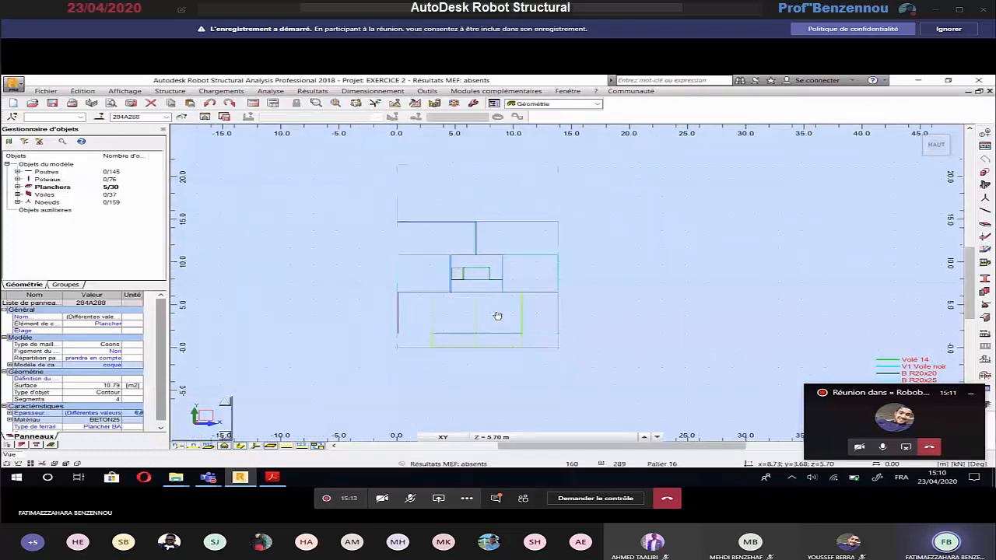
pyautogui.scroll(4, 479, 317)
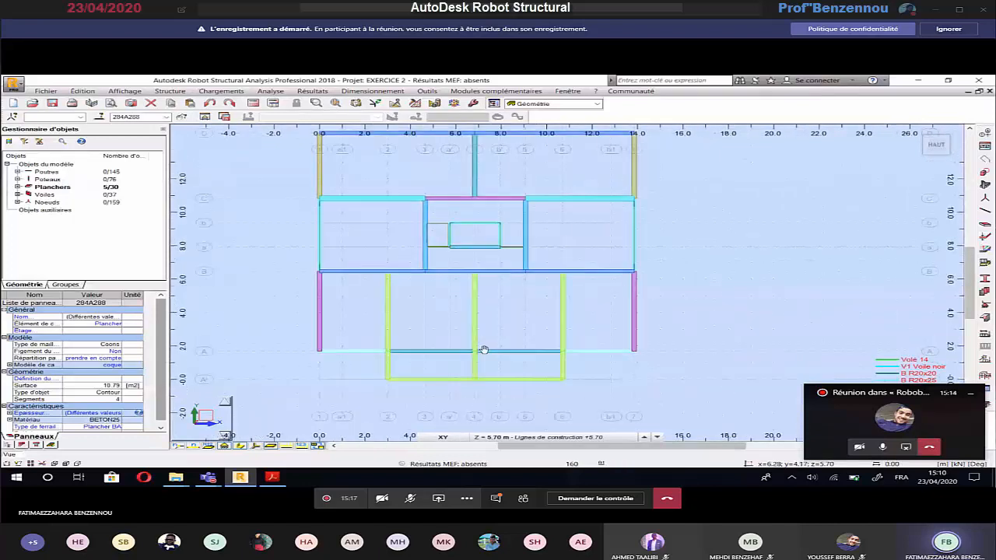
pyautogui.moveTo(484, 350); pyautogui.dragTo(513, 399, button='middle')
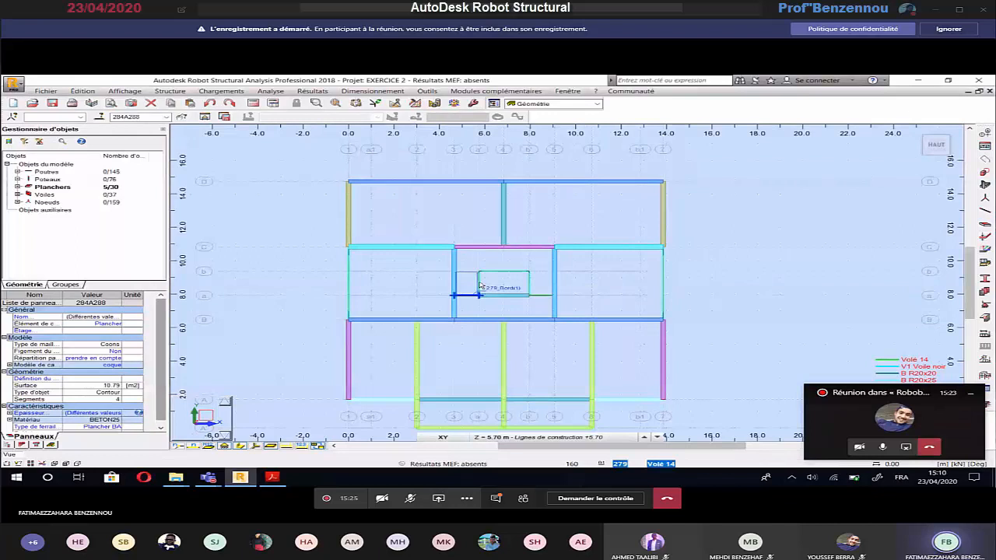
pyautogui.click(171, 91)
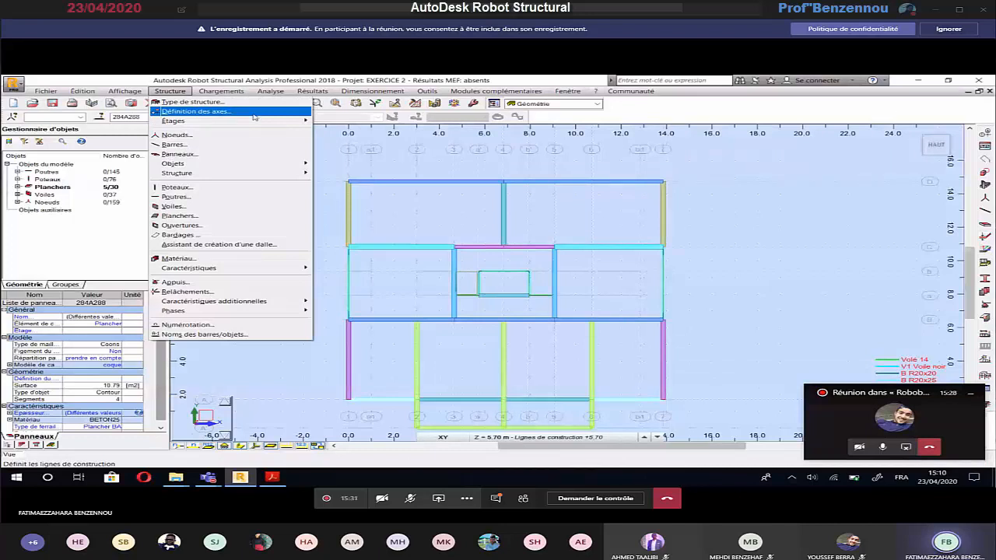
pyautogui.click(254, 115)
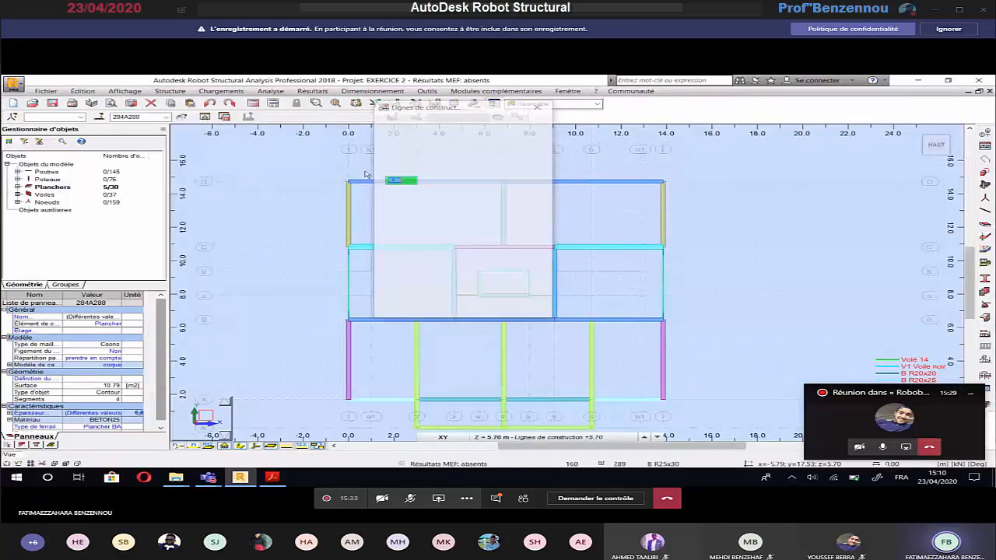
pyautogui.click(389, 210)
pyautogui.click(518, 223)
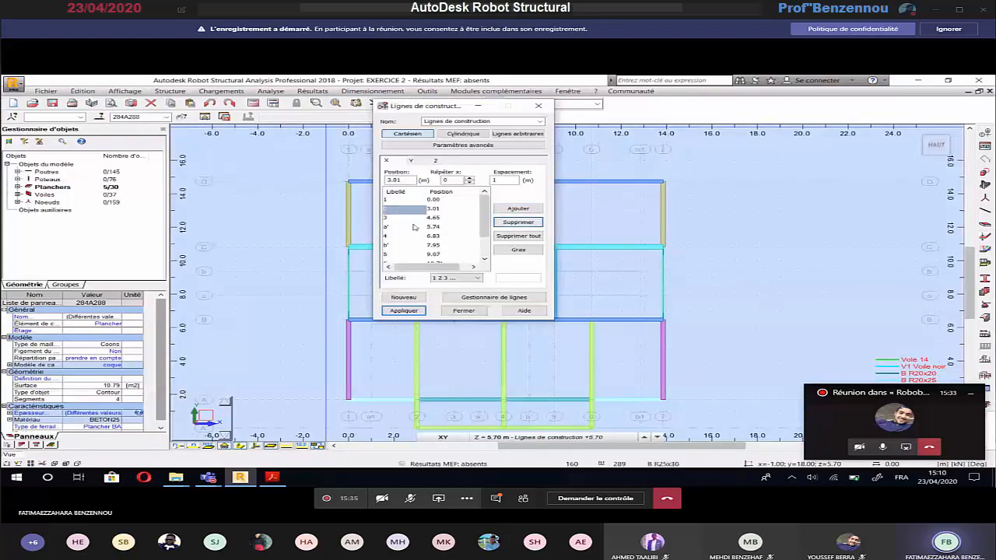
pyautogui.click(387, 227)
pyautogui.click(518, 223)
pyautogui.click(386, 236)
pyautogui.click(518, 223)
pyautogui.scroll(-1, 383, 244)
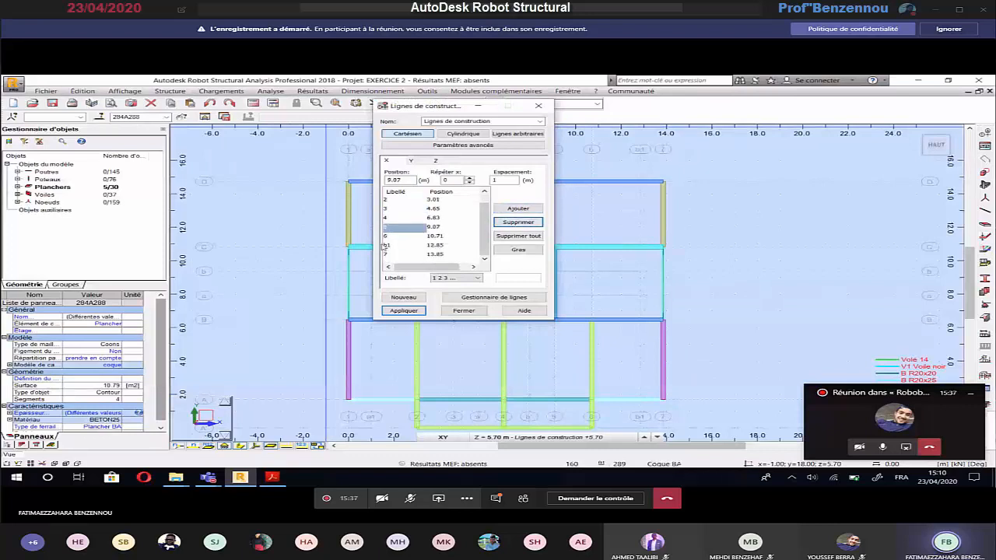
pyautogui.click(387, 245)
pyautogui.click(499, 226)
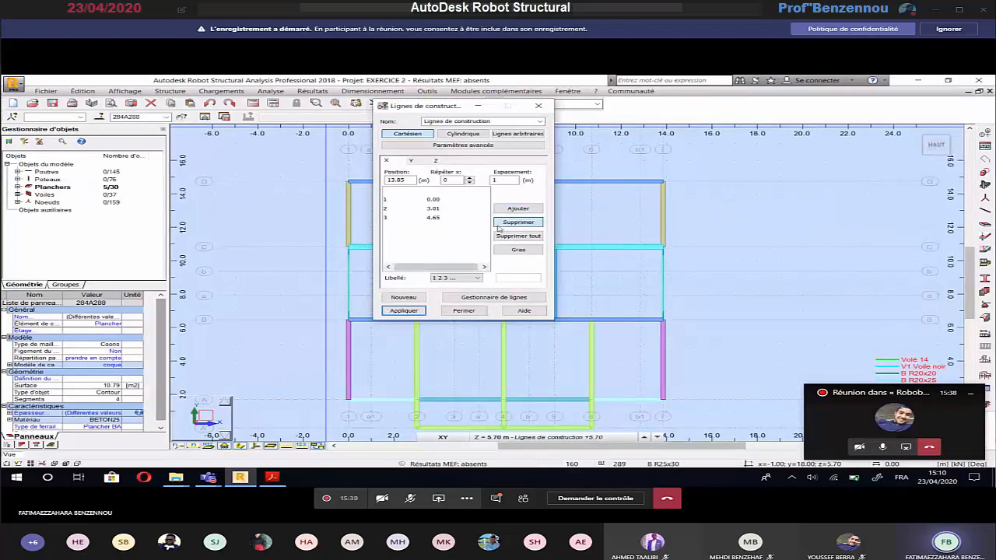
# Delete the Y construction lines at 7.92 m, 9.37 m and 0.00 m, and apply the changes to the axis grid.
pyautogui.click(414, 161)
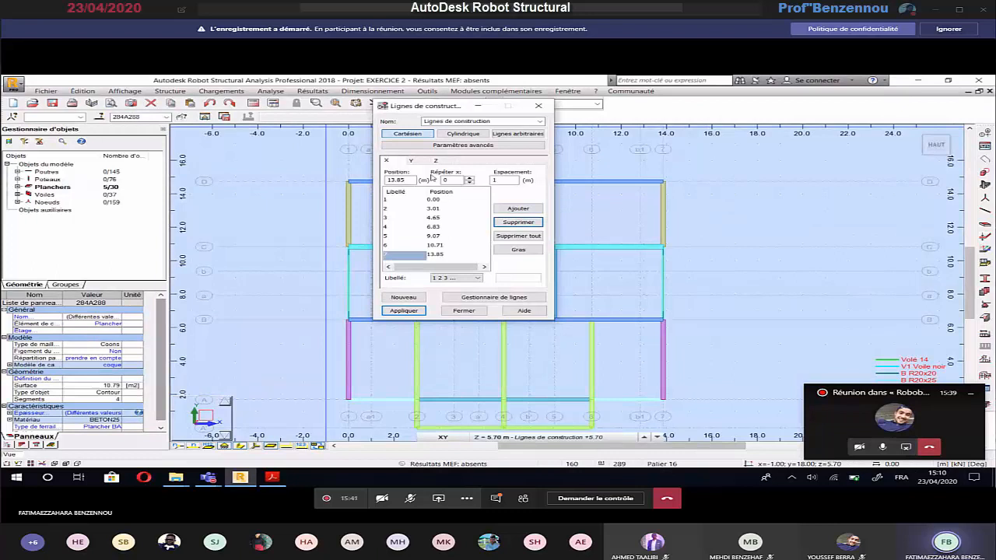
pyautogui.scroll(-1, 393, 211)
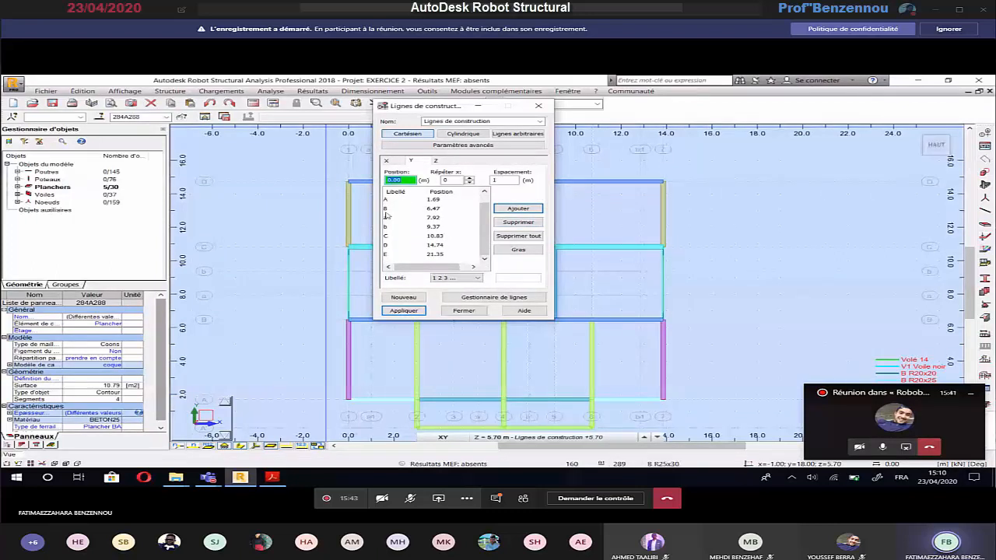
pyautogui.click(388, 217)
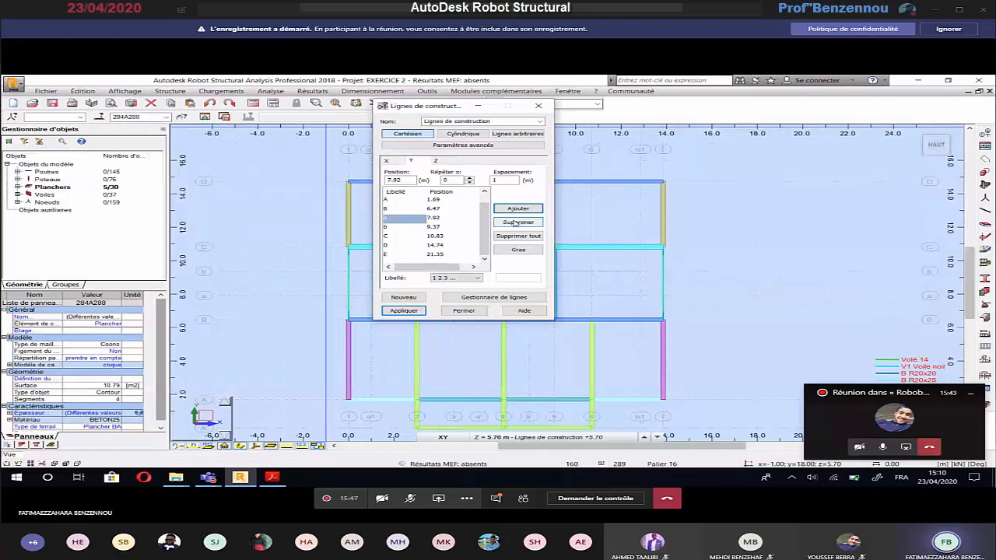
pyautogui.click(515, 224)
pyautogui.click(520, 224)
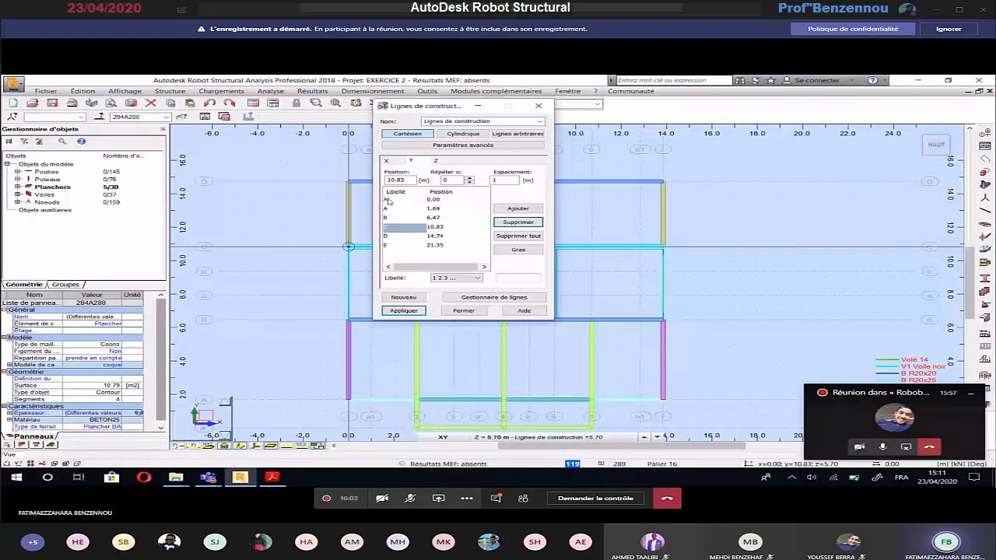
pyautogui.click(388, 201)
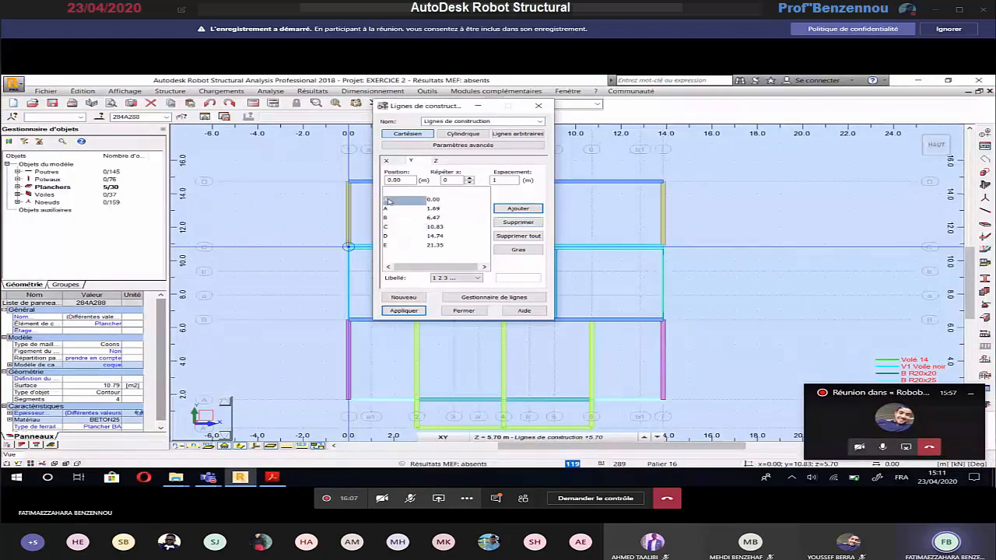
pyautogui.click(517, 223)
pyautogui.click(418, 312)
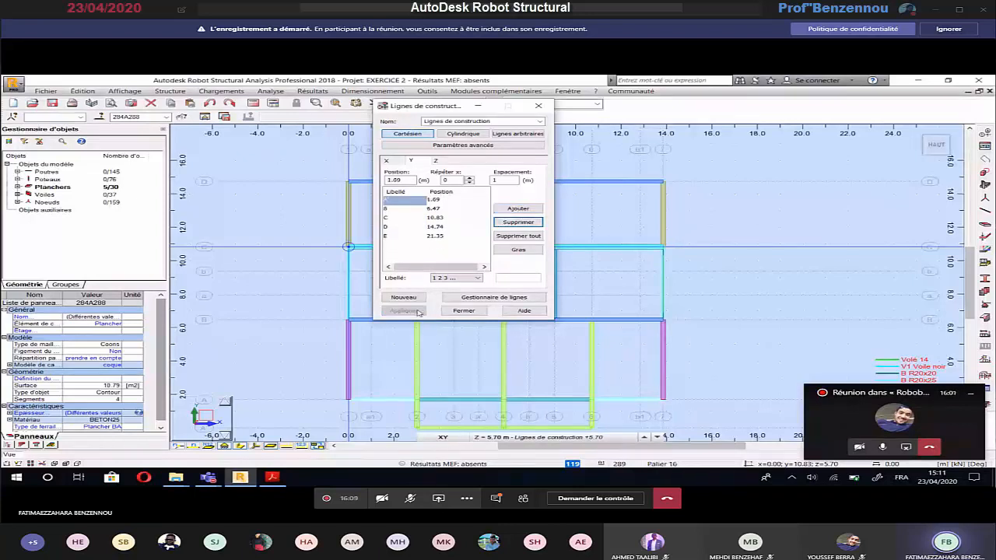
pyautogui.click(463, 311)
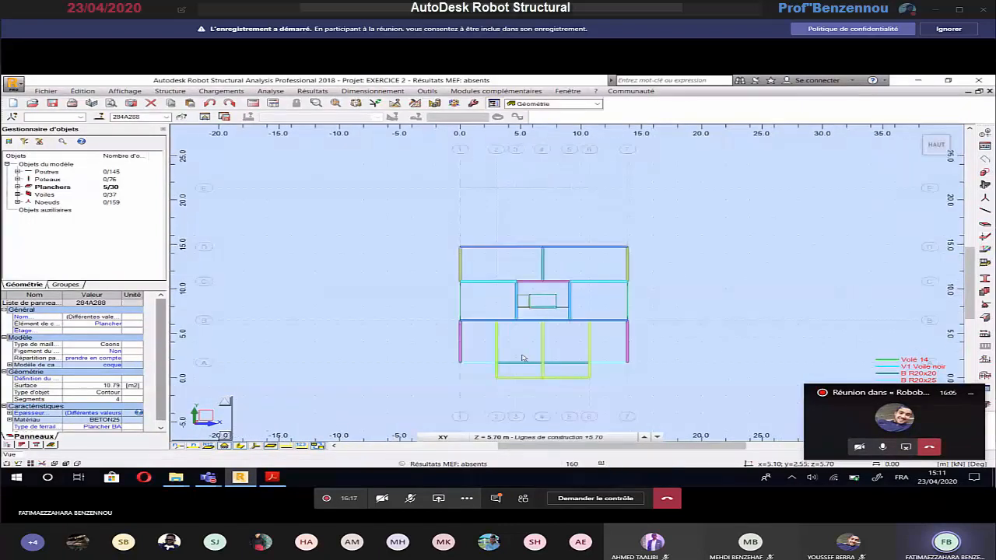
# Switch to exo 2 ROBOT.pdf in Acrobat Reader and examine the slab types marked on the floor plan between axes A and E.
pyautogui.scroll(2, 522, 358)
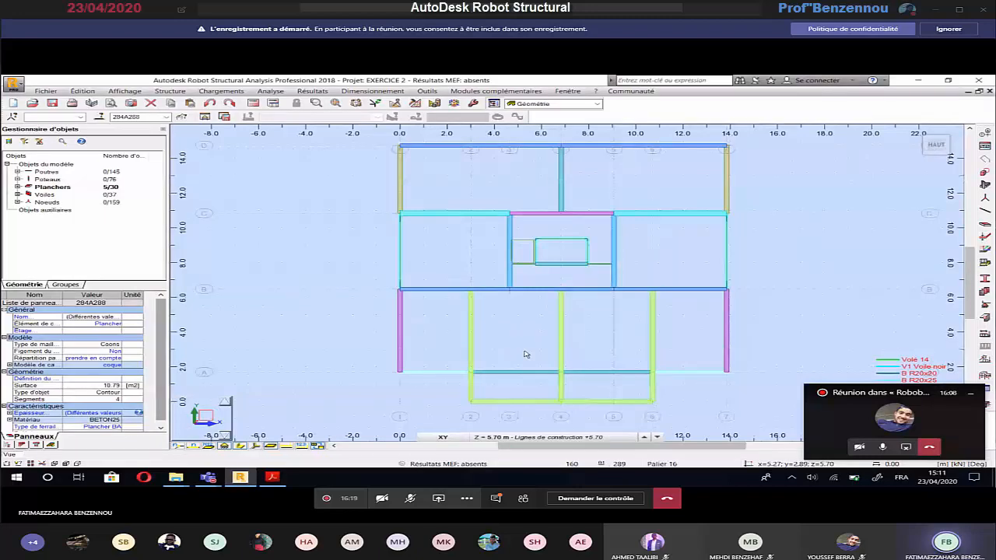
pyautogui.scroll(1, 522, 336)
pyautogui.moveTo(520, 334); pyautogui.dragTo(476, 341, button='middle')
pyautogui.hotkey('alt', 'Tab')
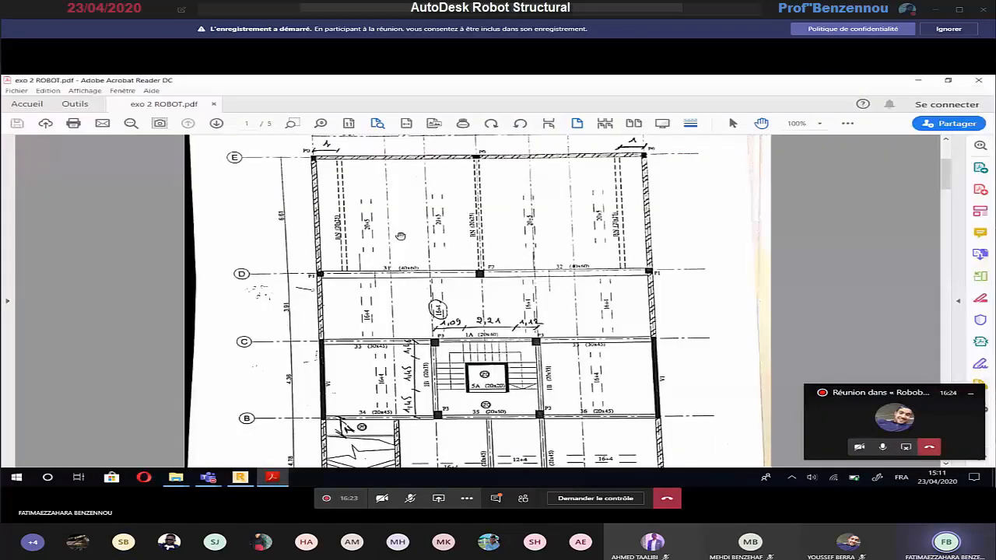
pyautogui.moveTo(423, 307); pyautogui.dragTo(423, 294)
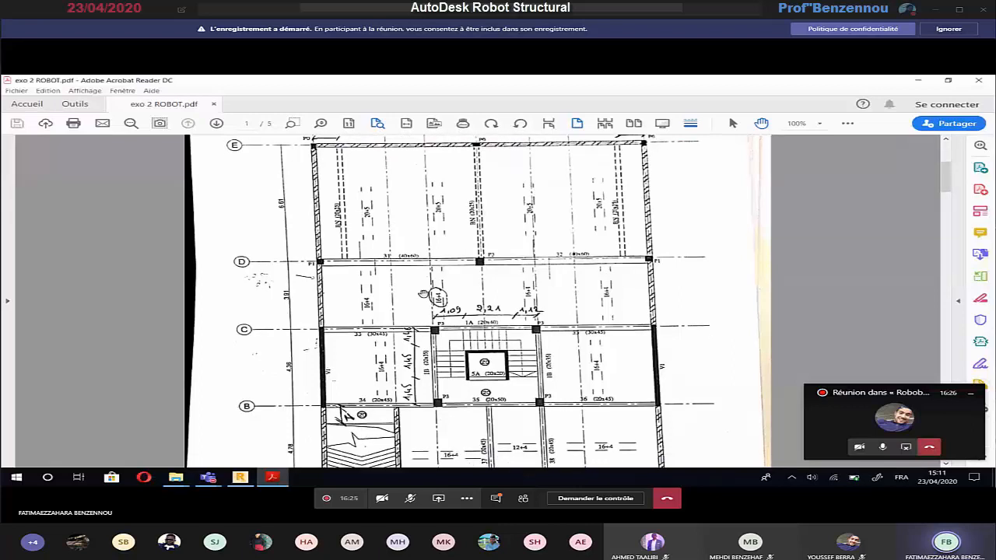
pyautogui.scroll(-1, 382, 290)
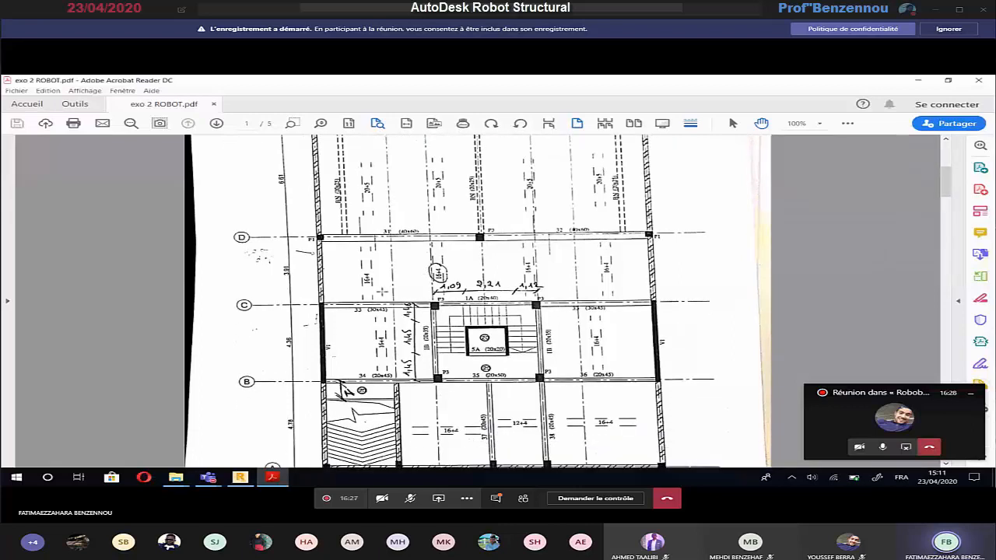
pyautogui.scroll(-1, 382, 291)
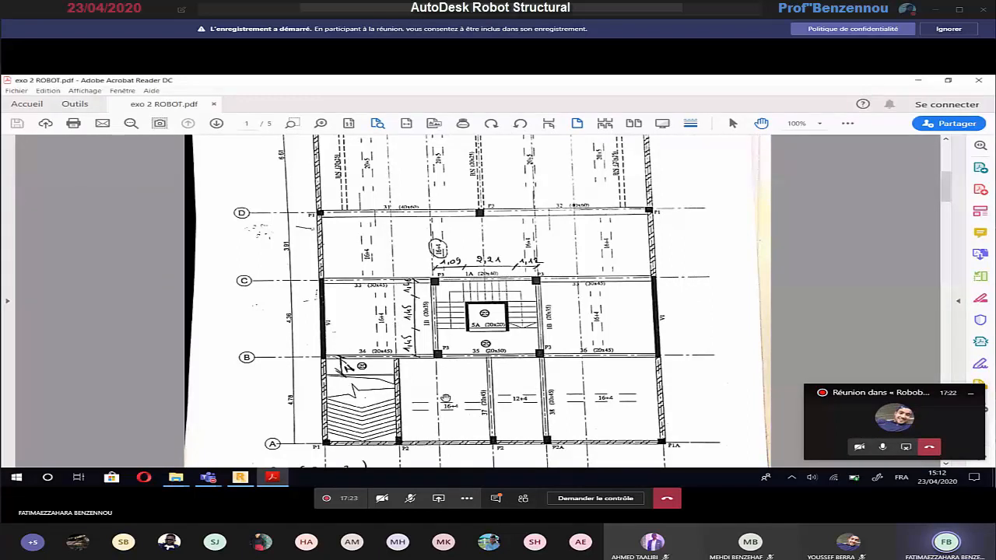
pyautogui.scroll(1, 366, 161)
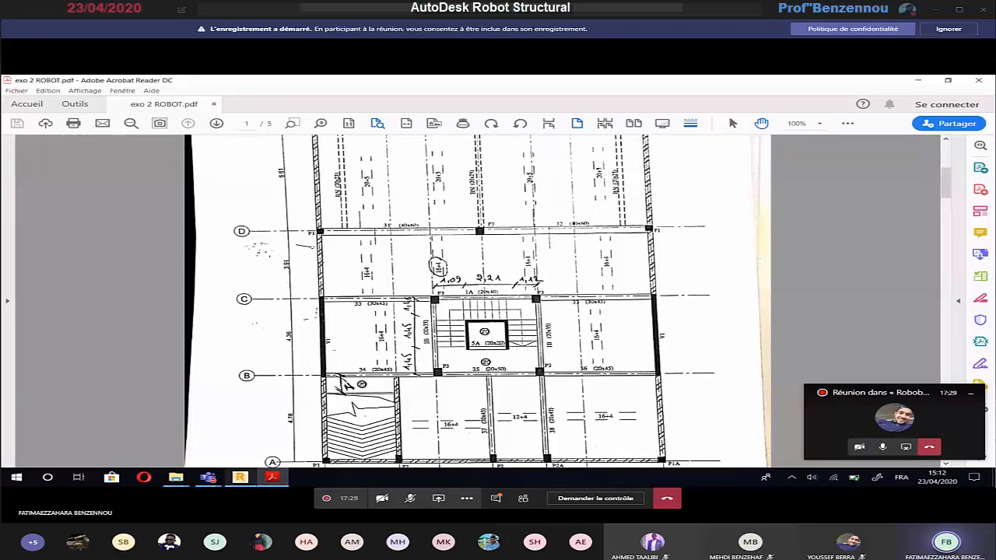
# Switch back to Robot Structural Analysis and add a uniform slab thickness of 12 cm named 12 + 4.
pyautogui.click(243, 477)
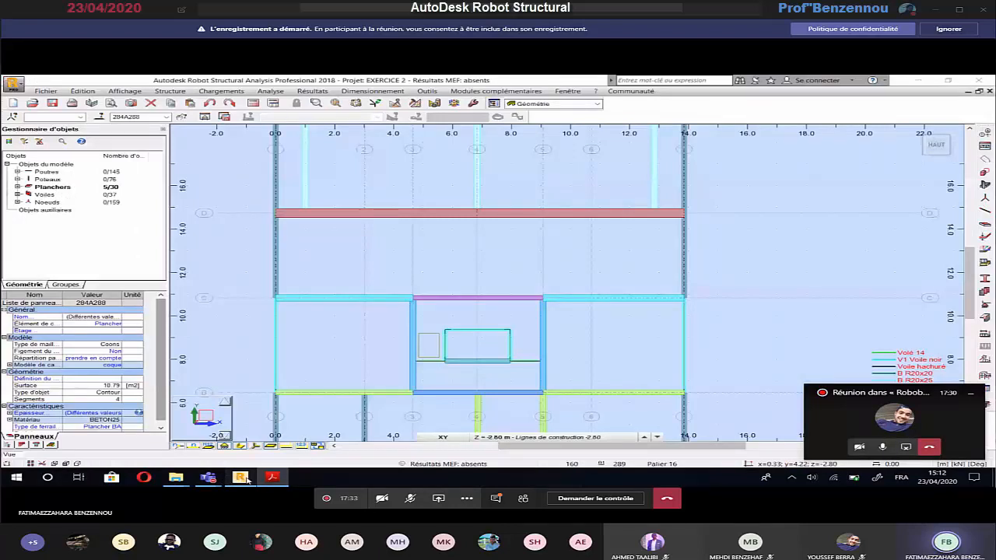
pyautogui.click(170, 91)
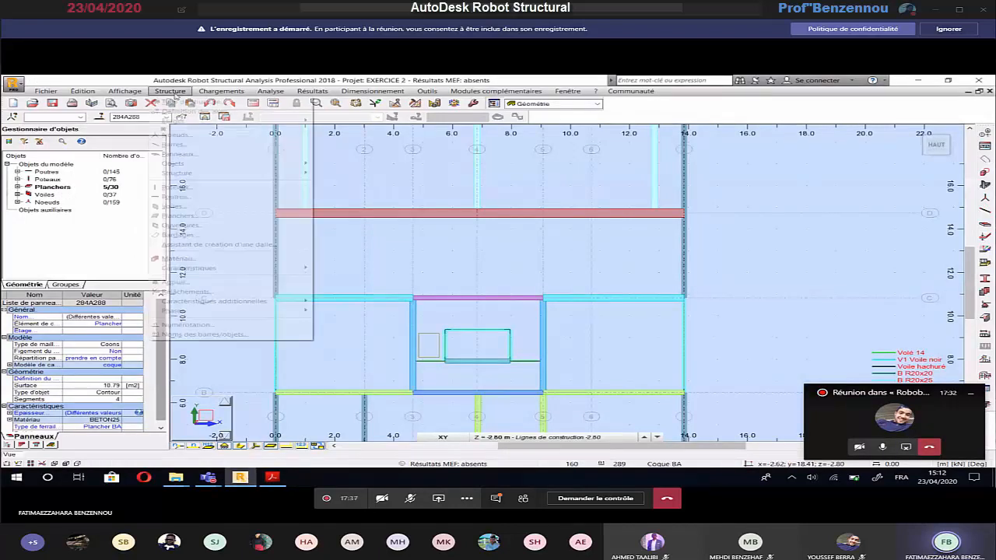
pyautogui.click(181, 216)
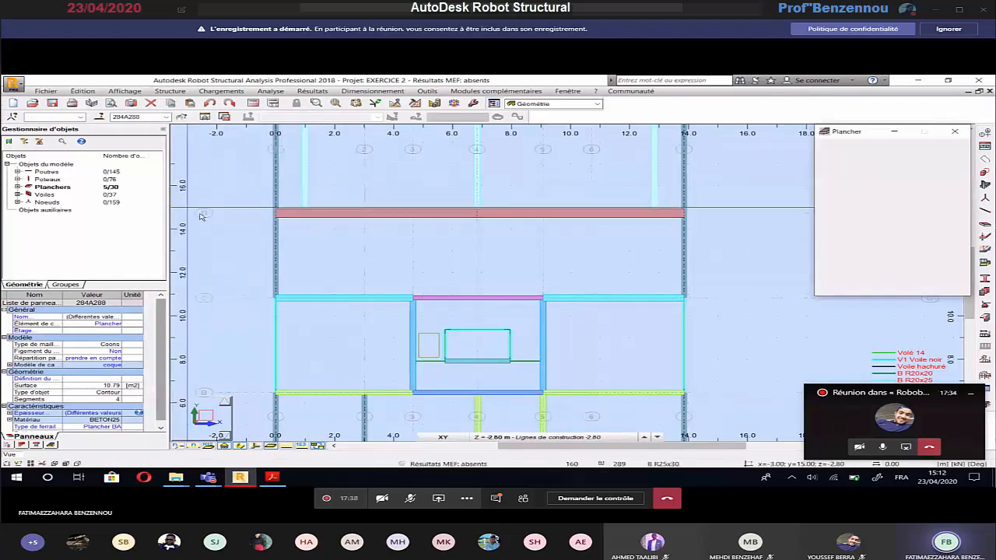
pyautogui.click(951, 167)
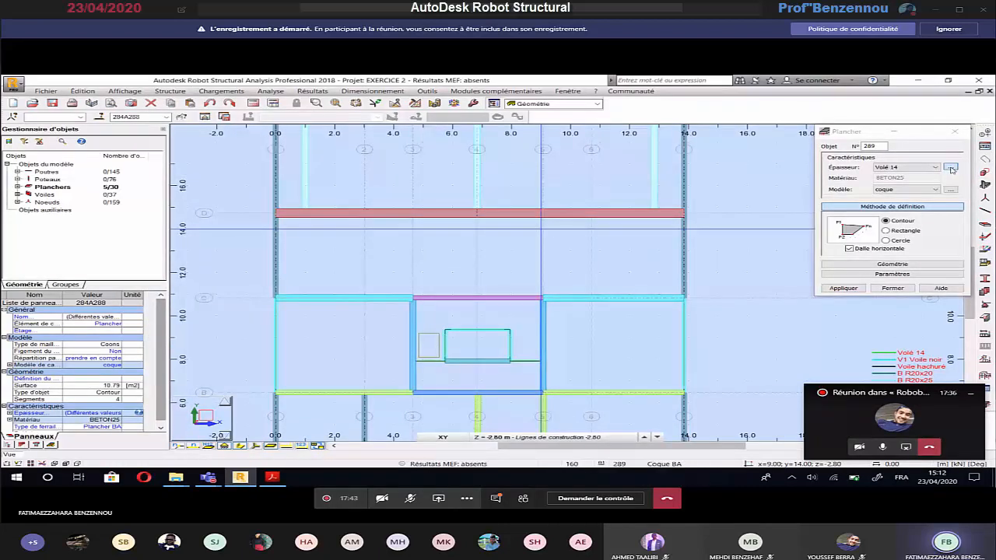
pyautogui.write('12')
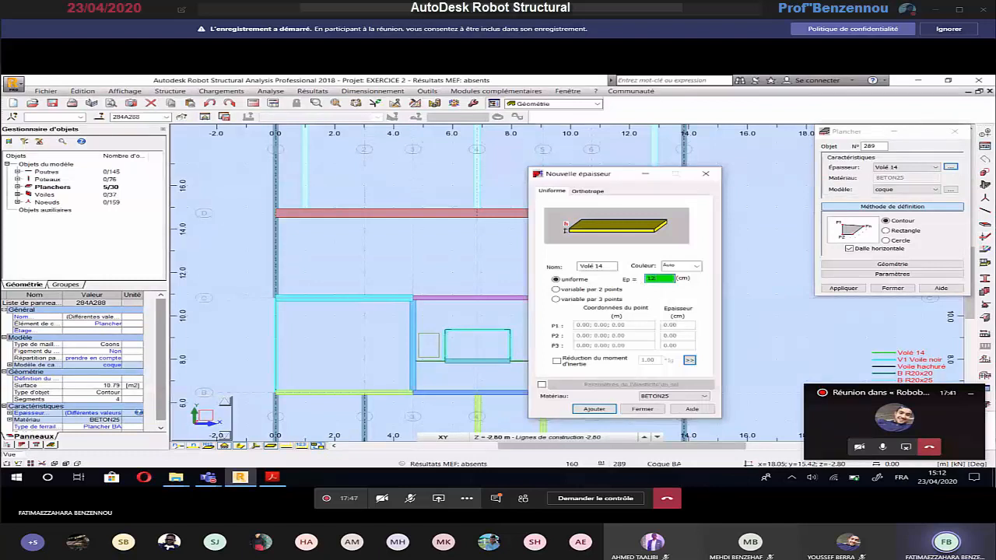
pyautogui.moveTo(606, 266); pyautogui.dragTo(553, 268)
pyautogui.write('123 =')
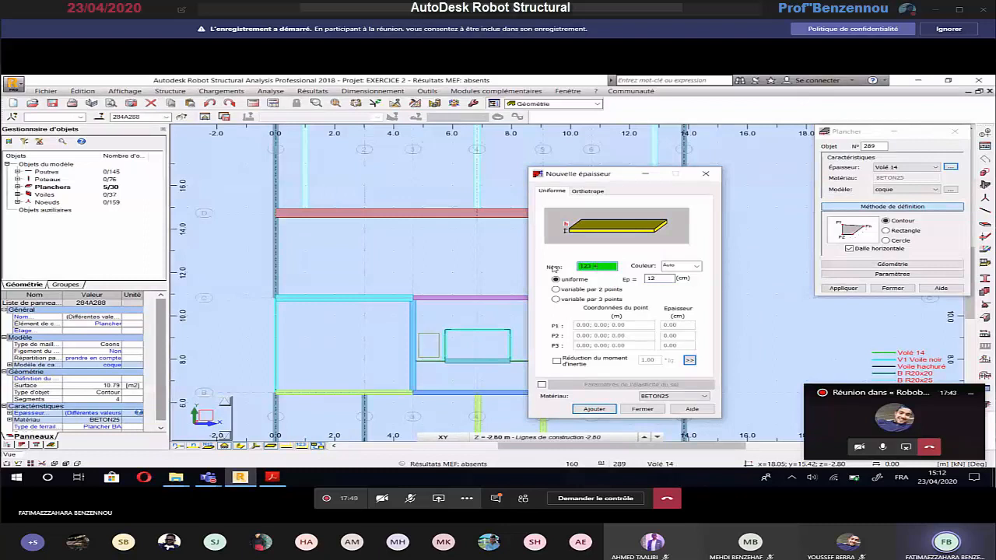
pyautogui.write(' 4')
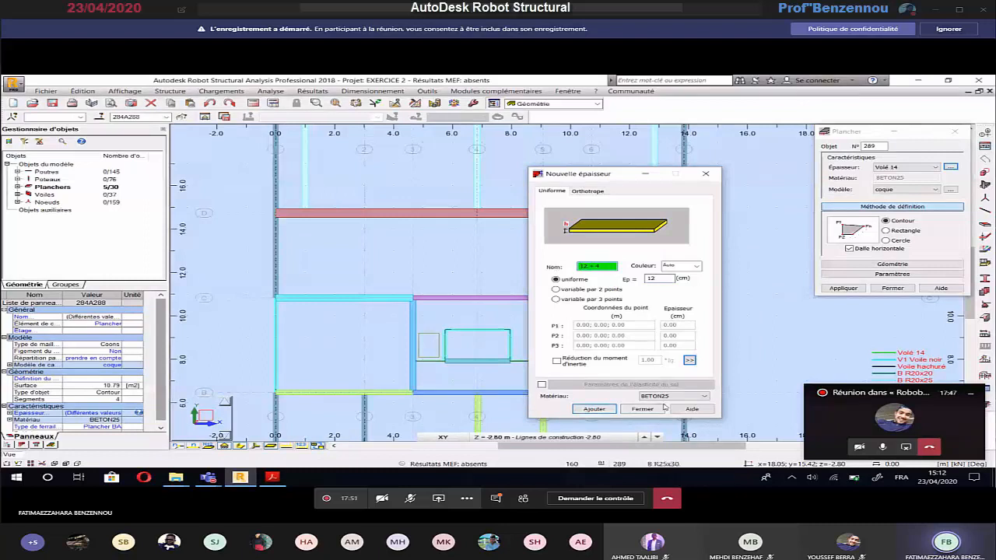
pyautogui.click(594, 409)
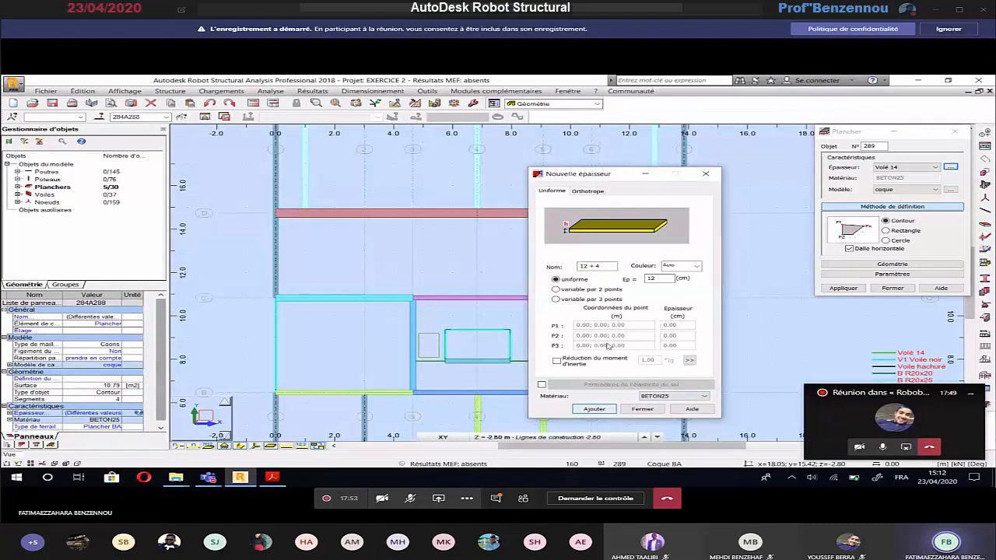
# Add a second uniform slab thickness of 13 cm named 16 + 4.
pyautogui.doubleClick(659, 279)
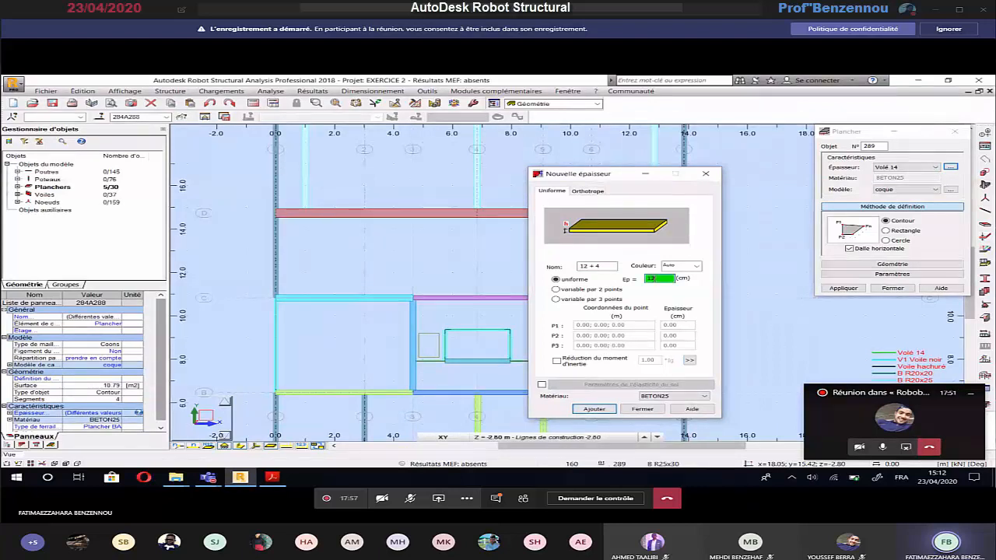
pyautogui.doubleClick(582, 265)
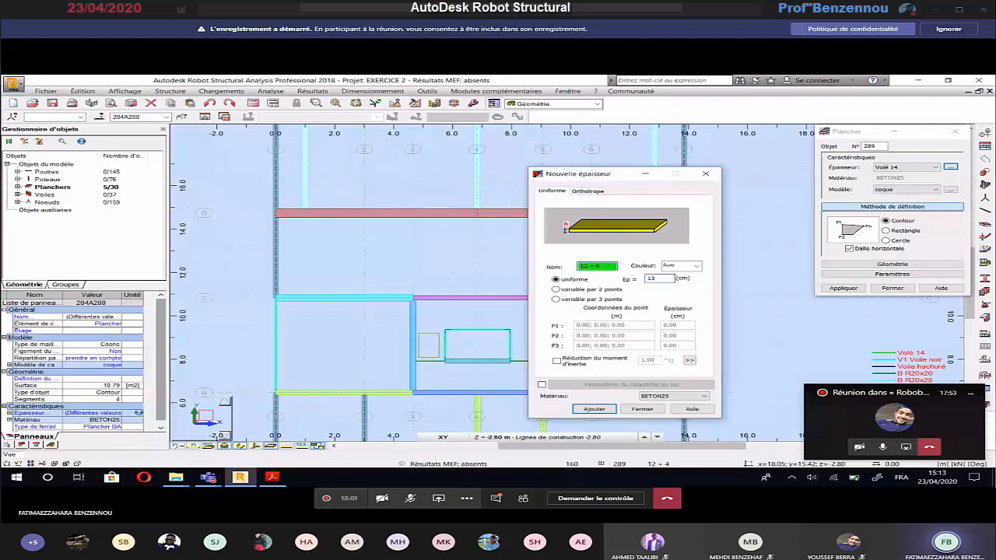
pyautogui.write('16')
pyautogui.click(595, 408)
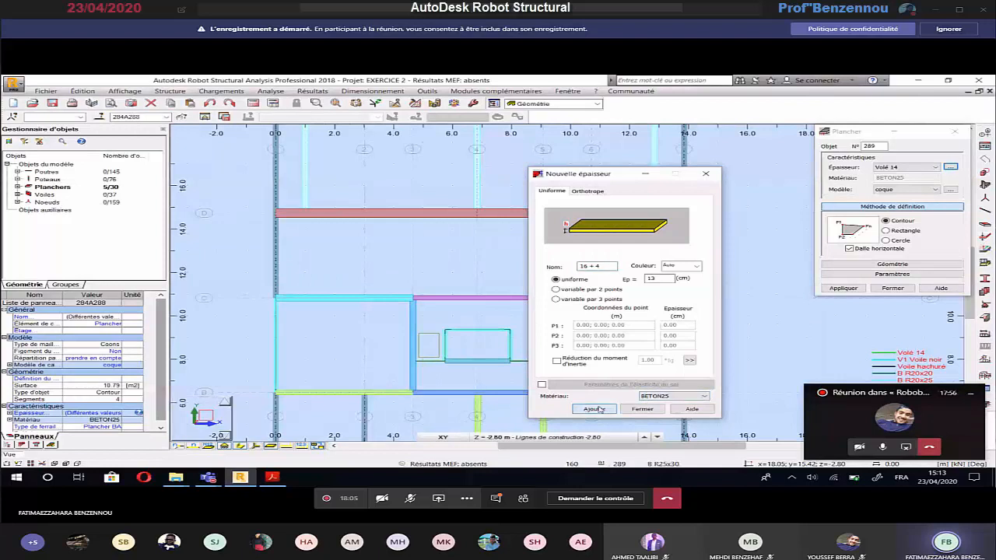
# Add a third uniform slab thickness of 14 cm named 20 + 5 and finish defining thicknesses.
pyautogui.click(660, 278)
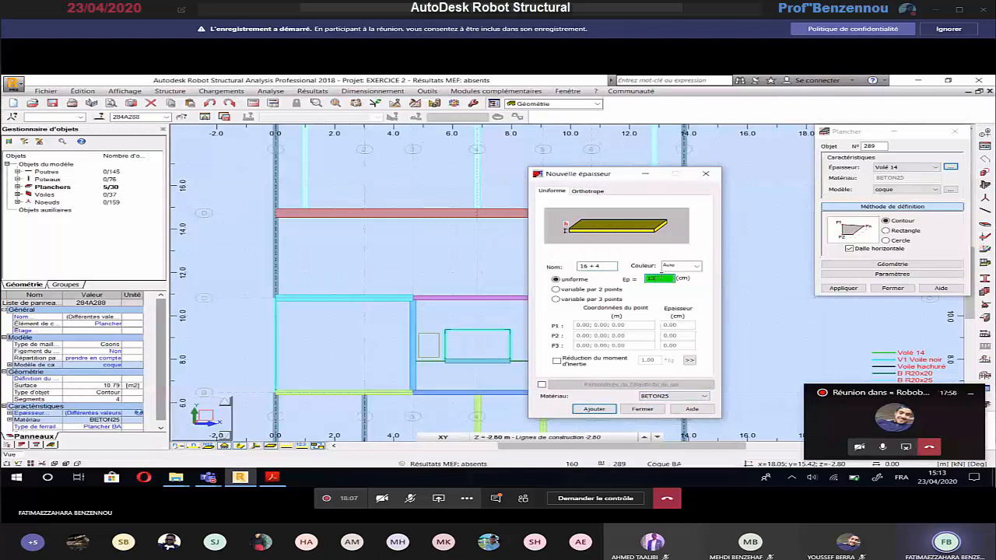
pyautogui.write('14')
pyautogui.doubleClick(596, 266)
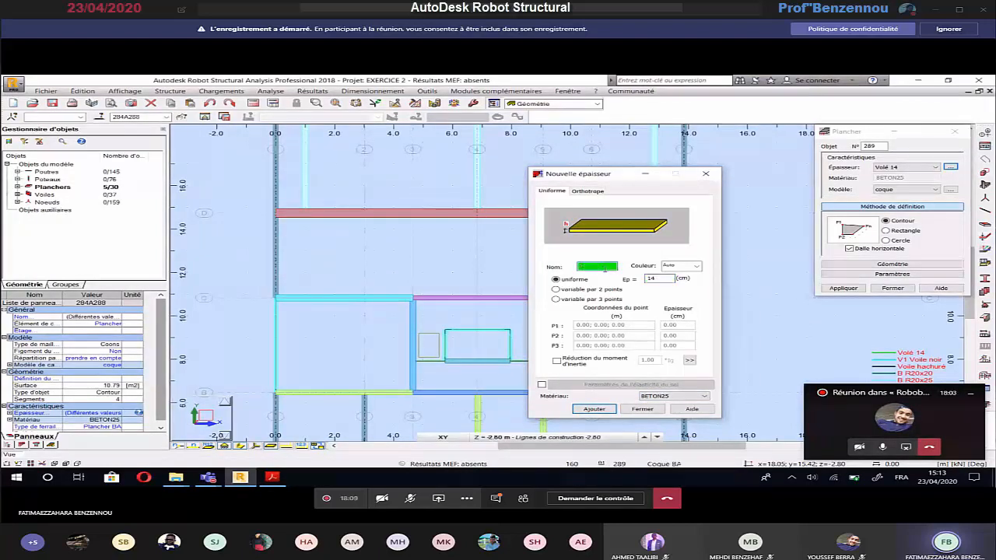
pyautogui.write('20 + 5')
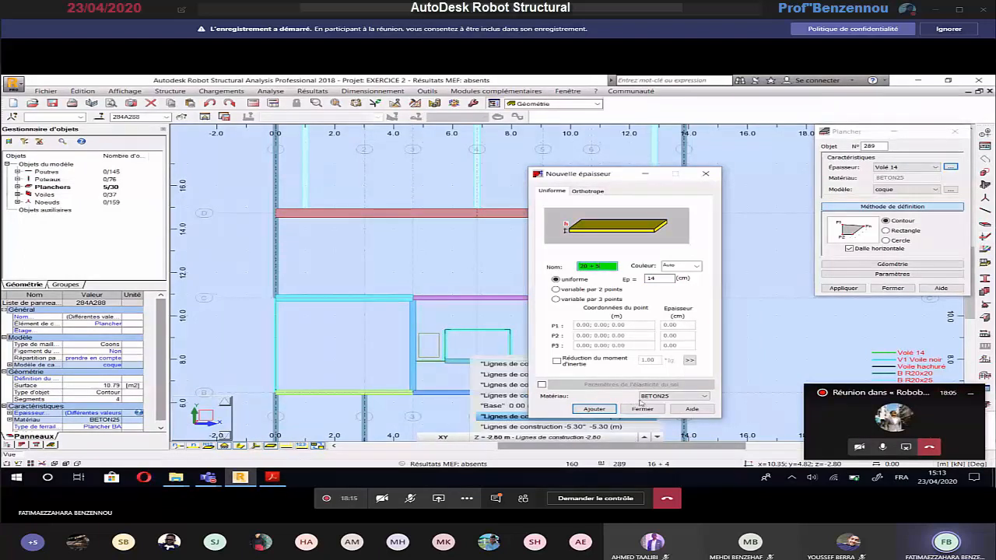
pyautogui.click(583, 411)
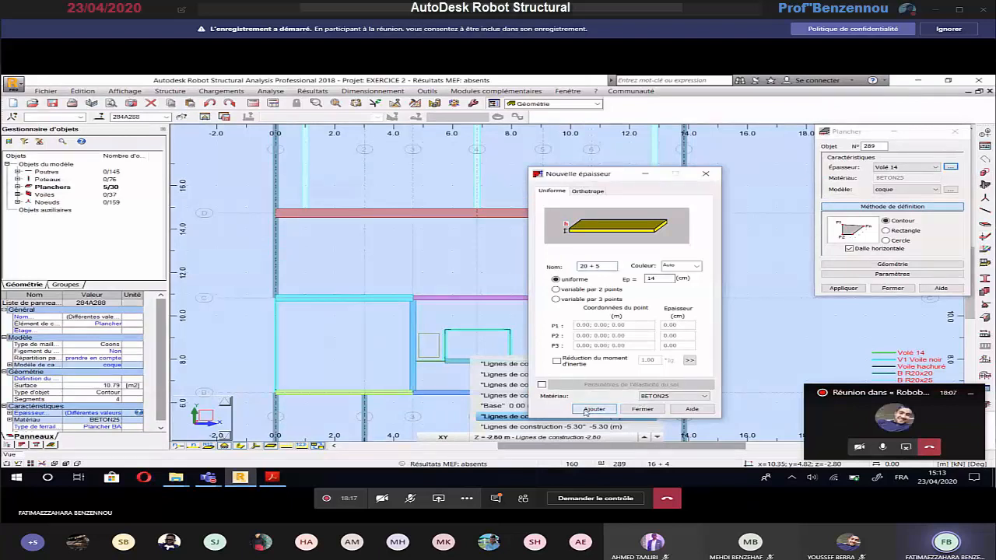
pyautogui.click(642, 409)
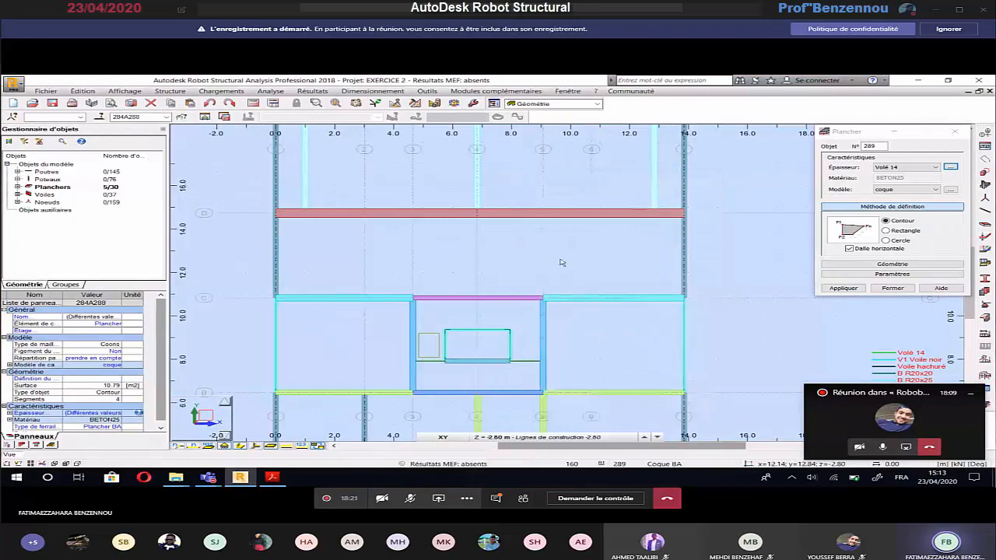
# Check the slab types in exo 2 ROBOT.pdf, and model the two rectangular floor slabs between axes D and E with thickness 20 + 5.
pyautogui.click(271, 477)
pyautogui.scroll(1, 349, 226)
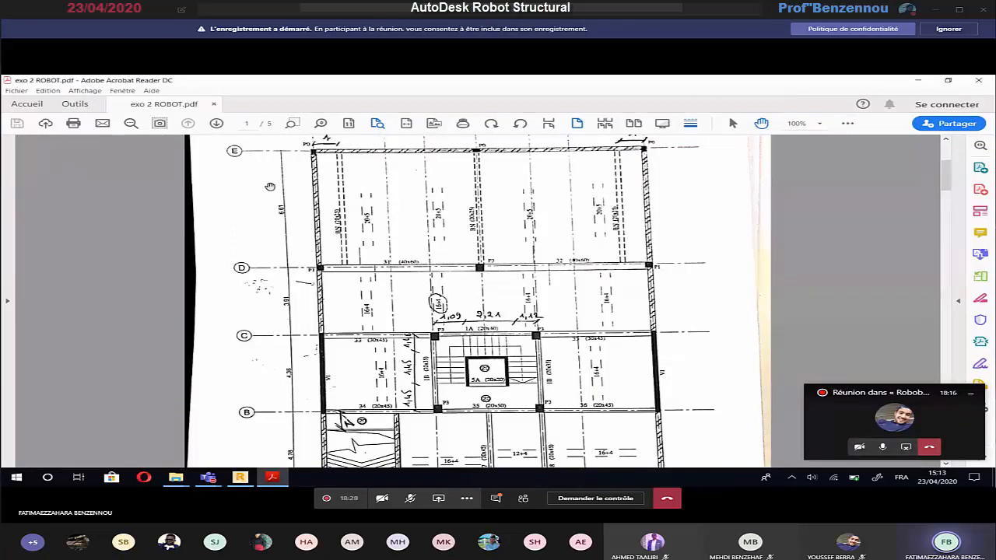
pyautogui.hotkey('alt', 'Tab')
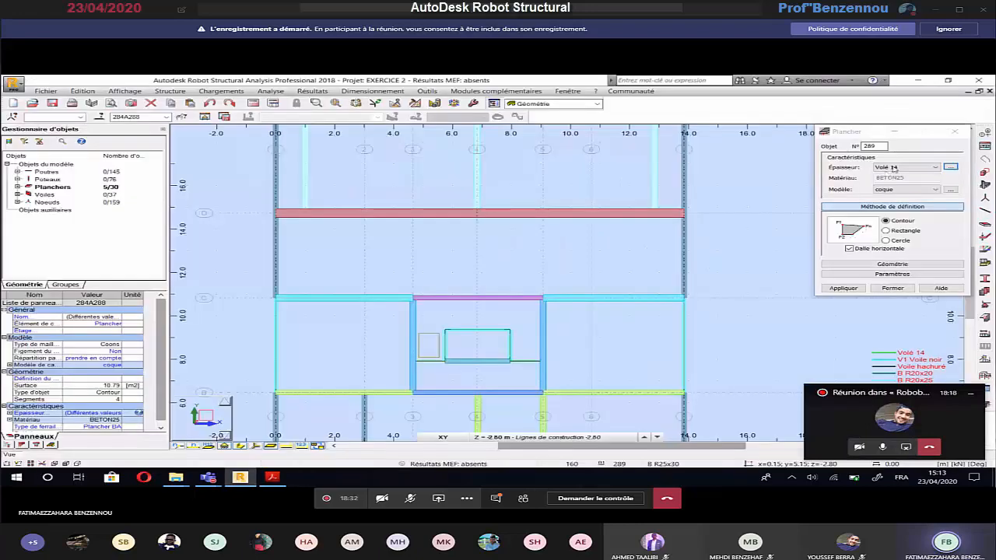
pyautogui.click(894, 168)
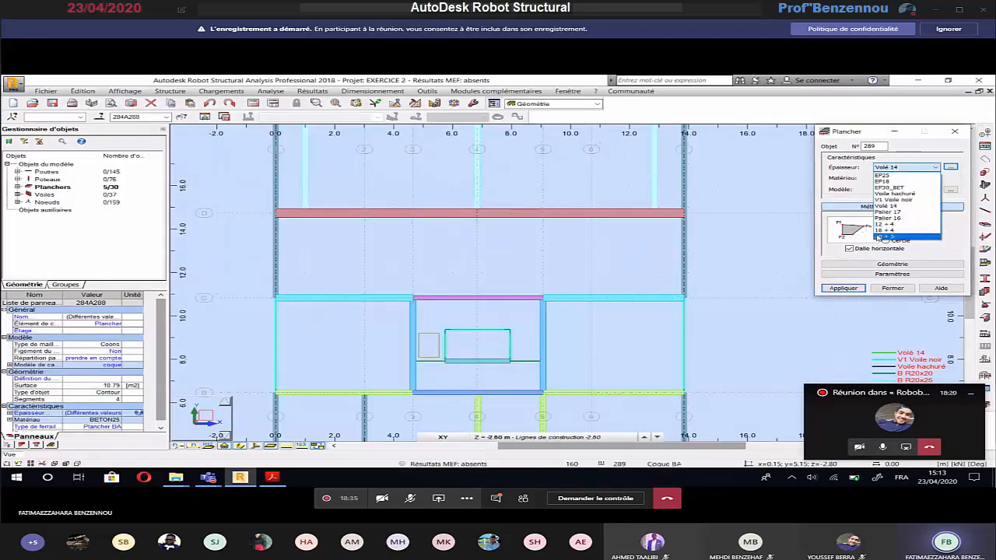
# Consult the PDF plan again, and model three rectangular floor slabs between axes C and D with thickness 16 + 4.
pyautogui.hotkey('alt', 'Tab')
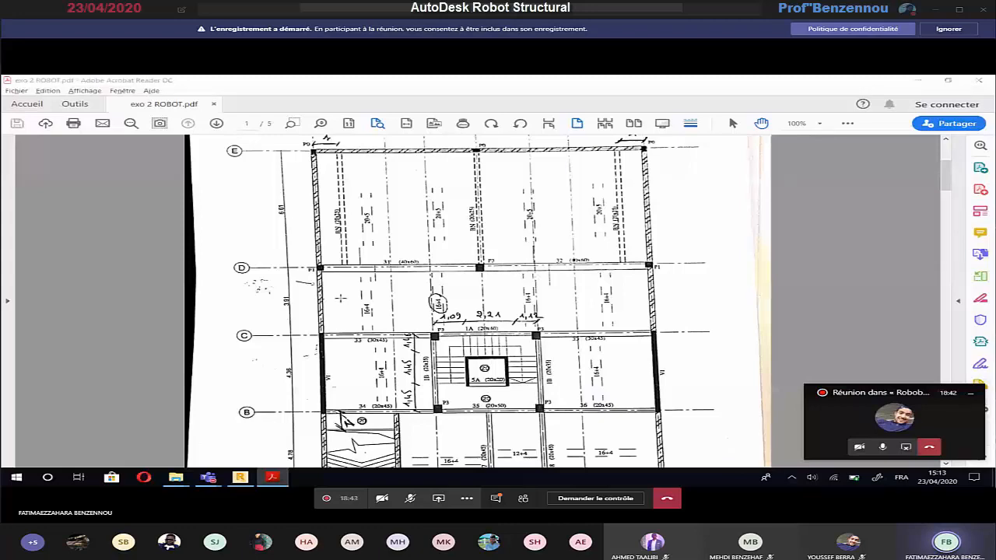
pyautogui.hotkey('alt', 'Tab')
pyautogui.click(935, 167)
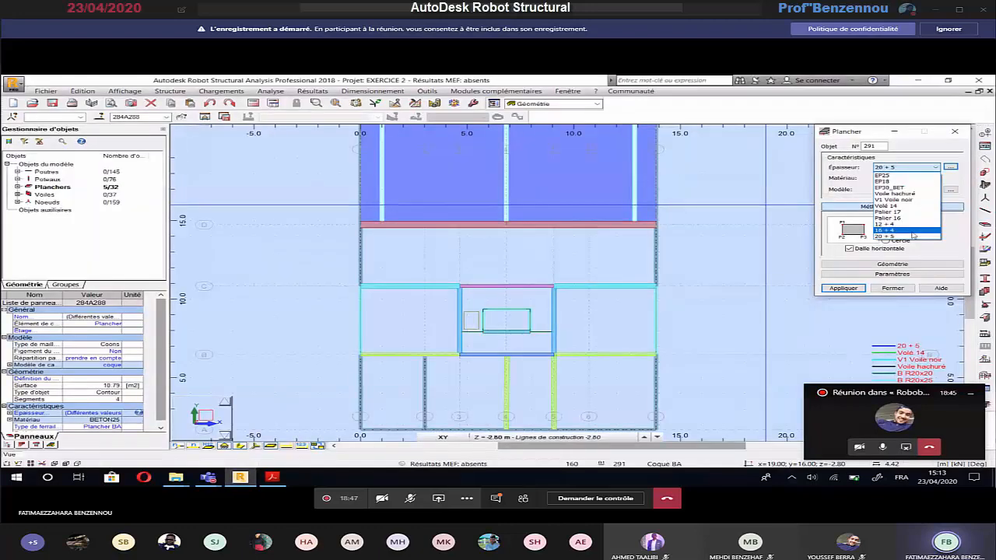
pyautogui.click(912, 231)
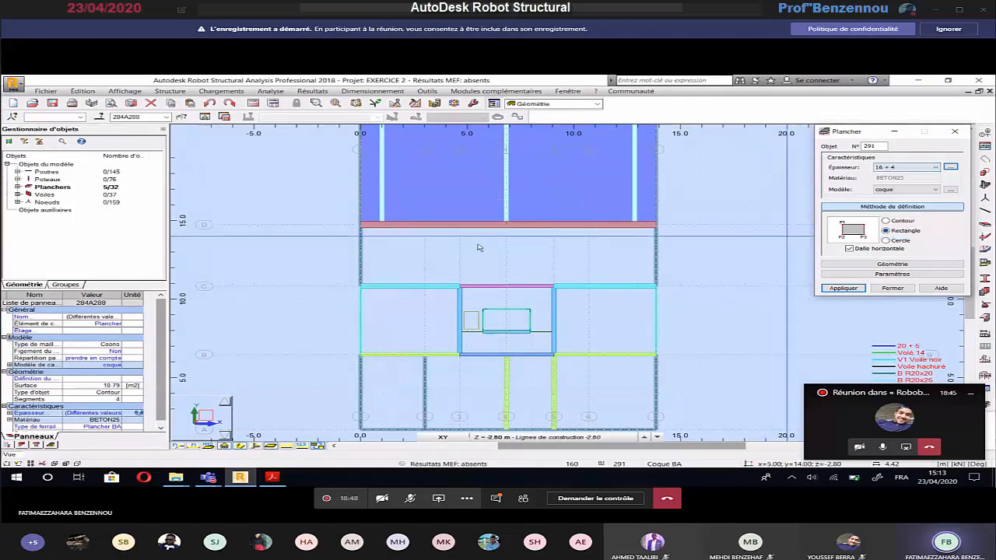
pyautogui.click(359, 228)
pyautogui.click(360, 289)
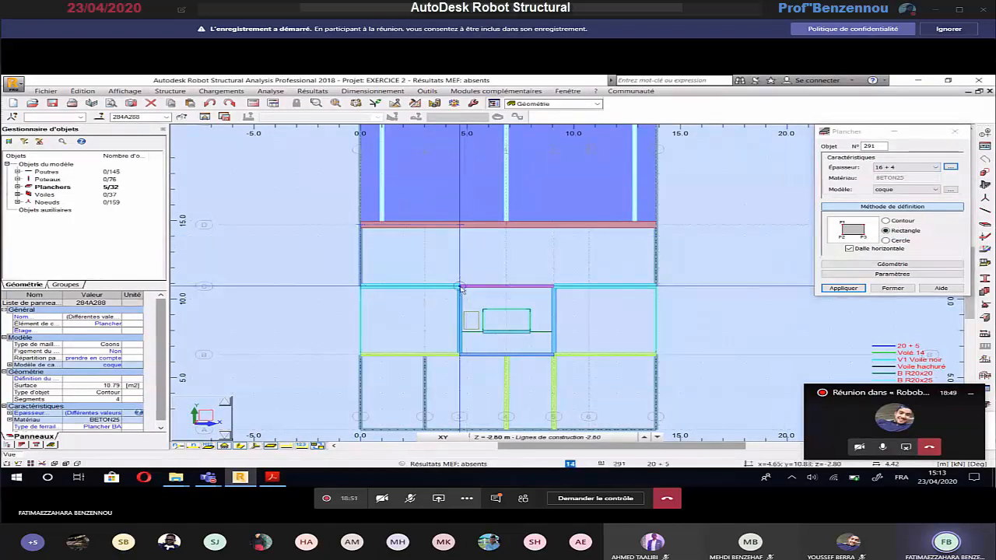
pyautogui.click(461, 226)
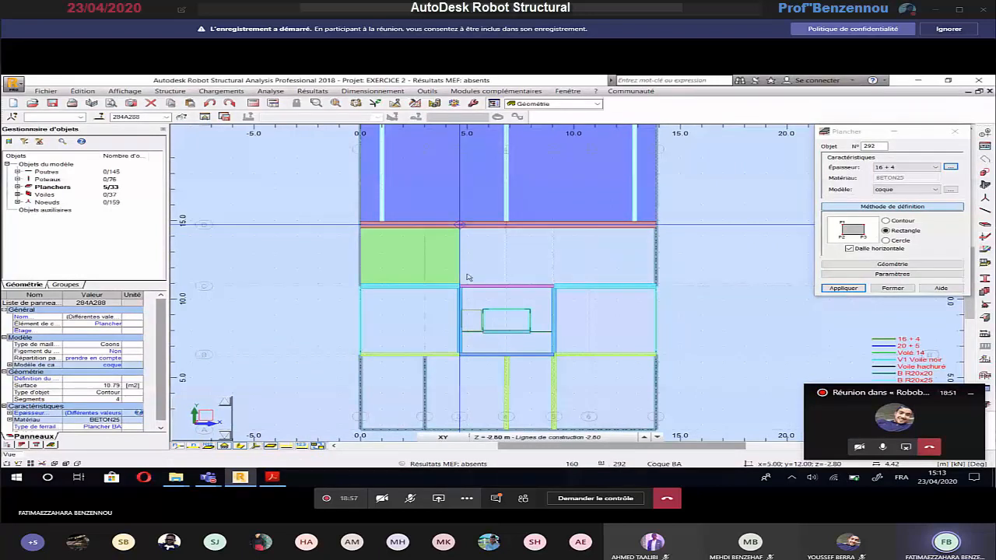
pyautogui.click(655, 227)
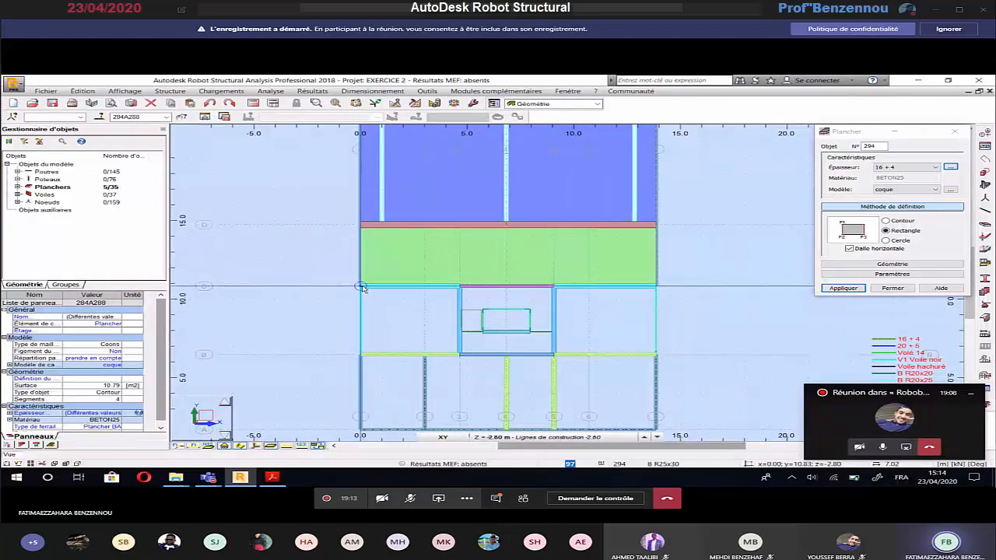
# Model two rectangular 16 + 4 floor slabs between axes B and C, one on each side of the staircase.
pyautogui.click(360, 354)
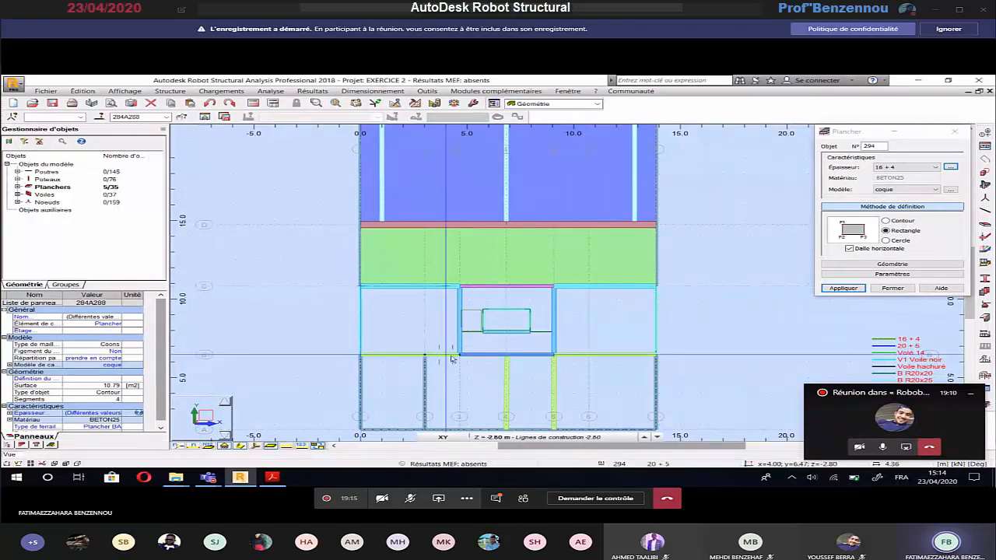
pyautogui.click(459, 355)
pyautogui.click(553, 287)
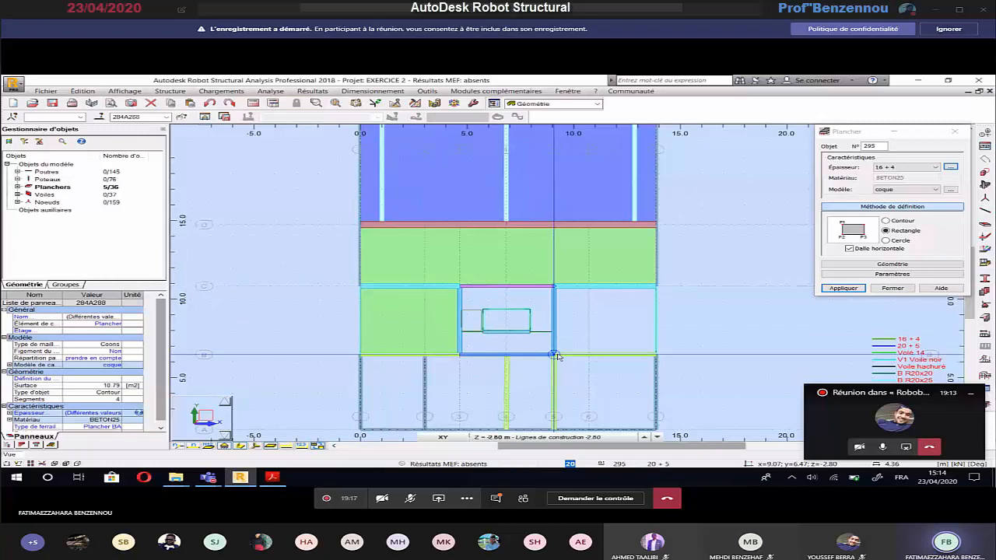
pyautogui.click(655, 355)
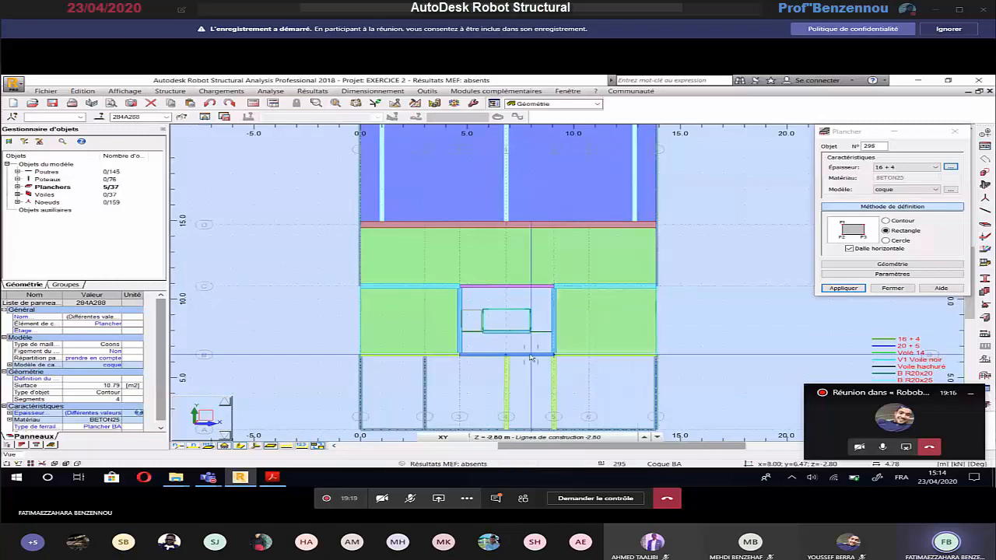
# Check the staircase landing in exo 2 ROBOT.pdf, and add a uniform slab thickness of 20 cm named EP20 in Robot Structural Analysis.
pyautogui.scroll(3, 532, 358)
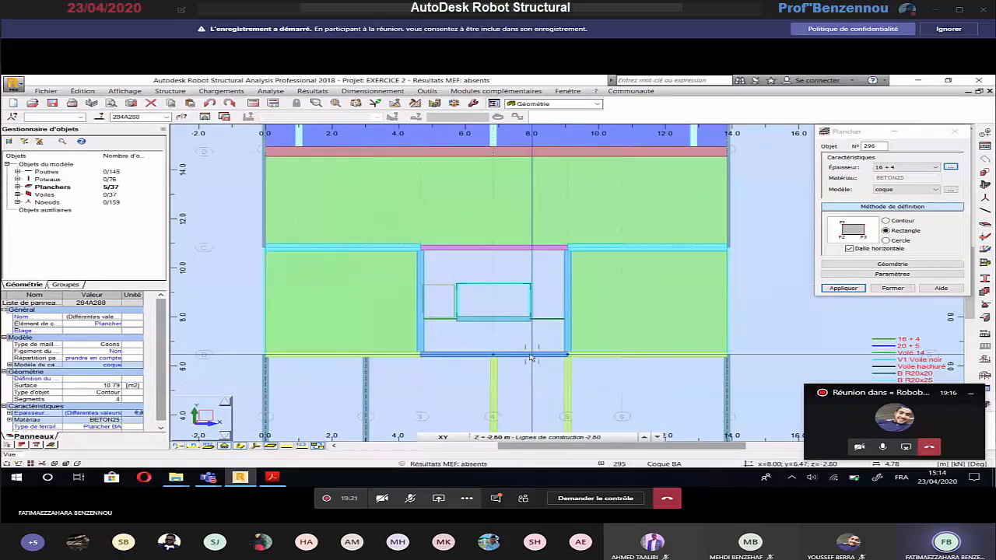
pyautogui.hotkey('alt', 'Tab')
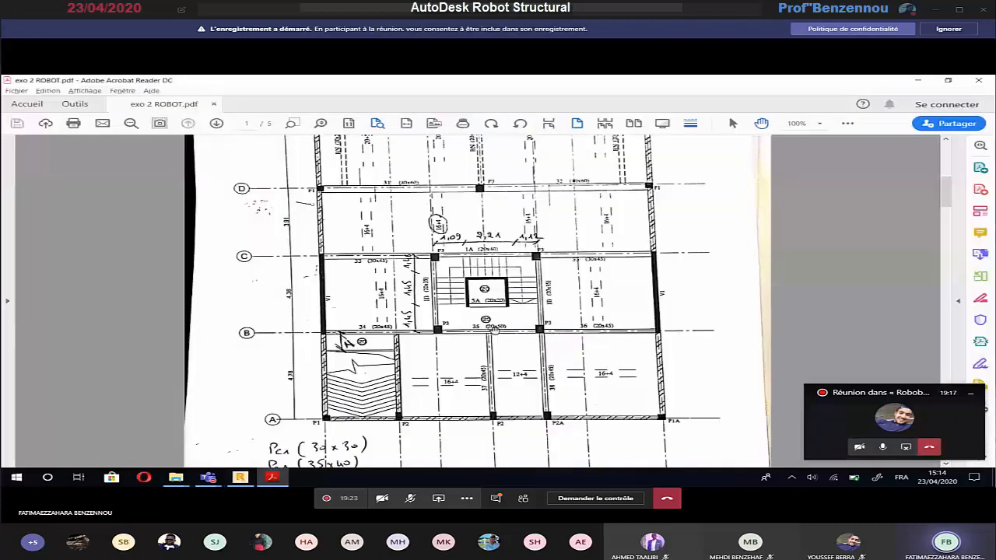
pyautogui.keyDown('ctrl'); pyautogui.scroll(2, 494, 329); pyautogui.keyUp('ctrl')
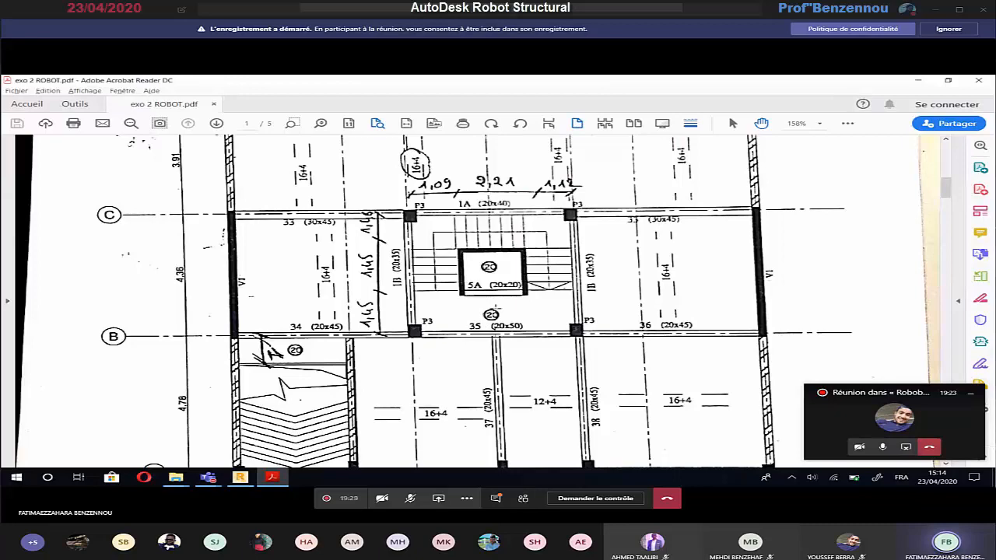
pyautogui.hotkey('alt', 'Tab')
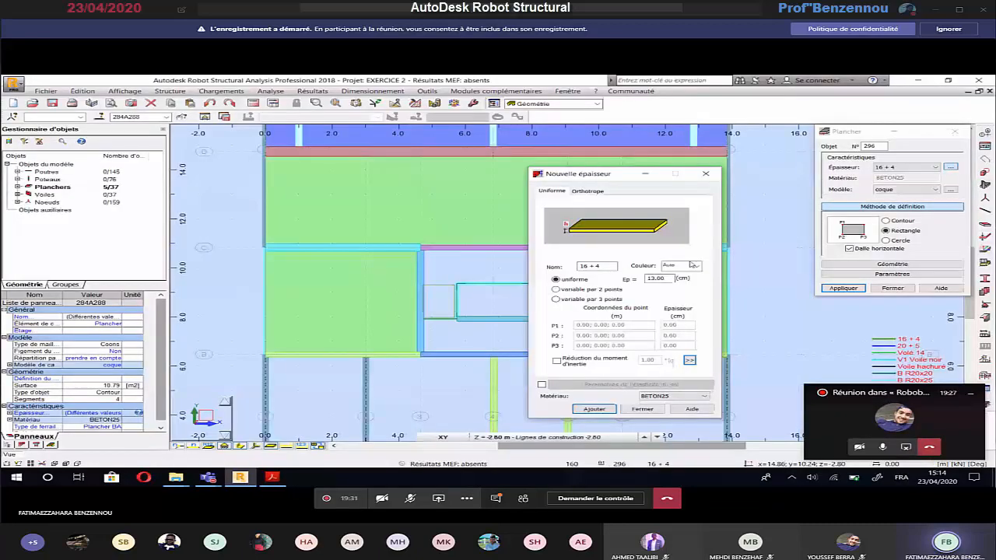
pyautogui.moveTo(670, 279); pyautogui.dragTo(634, 281)
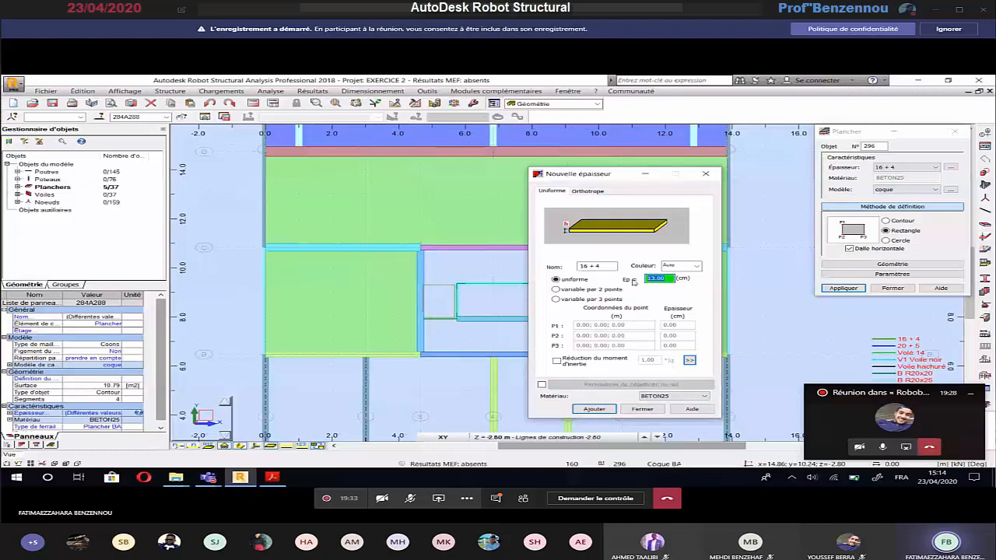
pyautogui.write('20')
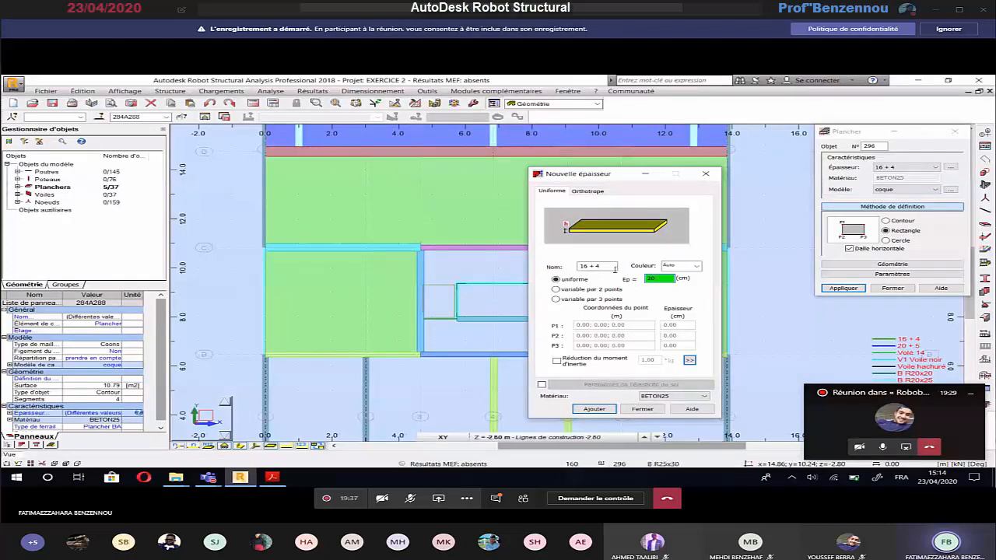
pyautogui.moveTo(614, 268); pyautogui.dragTo(566, 269)
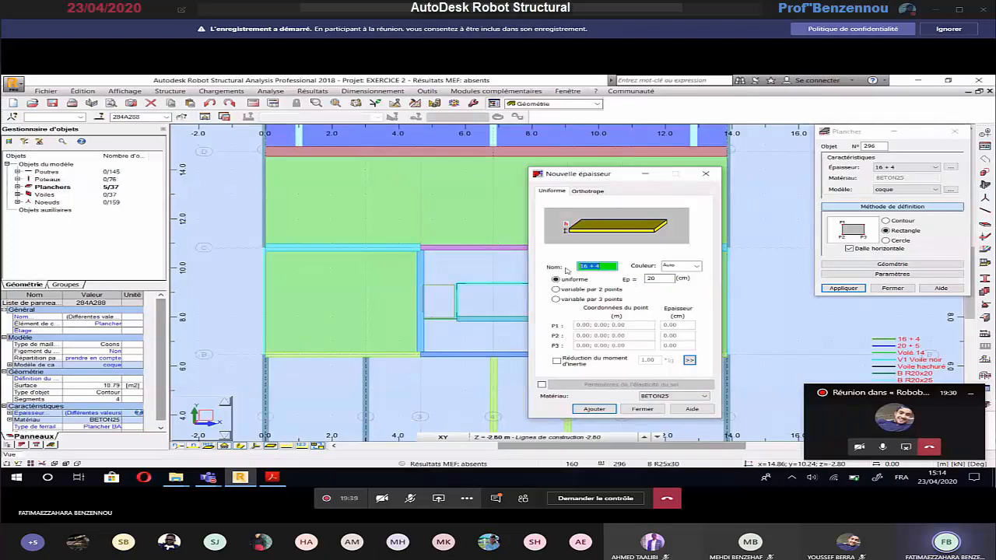
pyautogui.write('EP20')
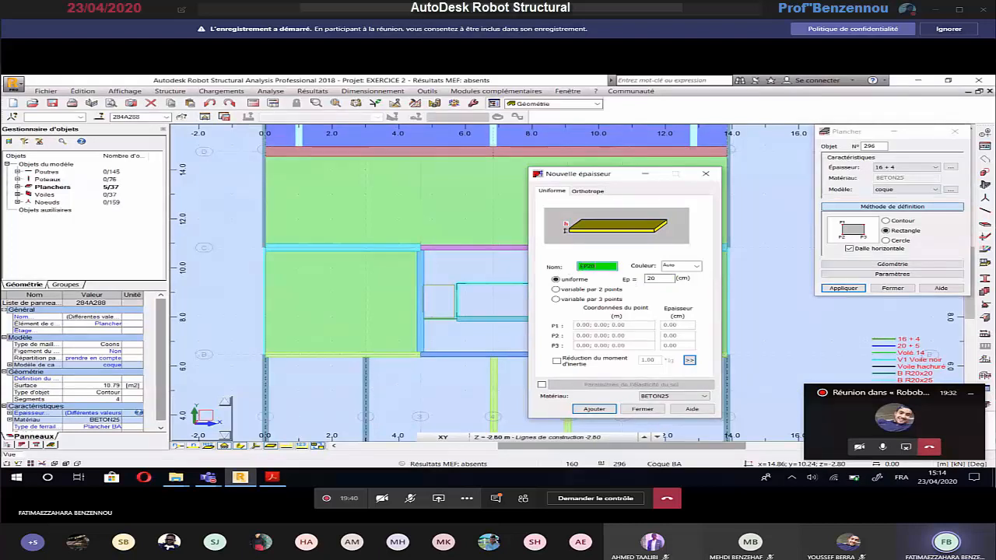
pyautogui.click(643, 408)
# Model the rectangular landing slab between the stair opening and axis B with thickness EP20.
pyautogui.click(933, 167)
pyautogui.click(902, 242)
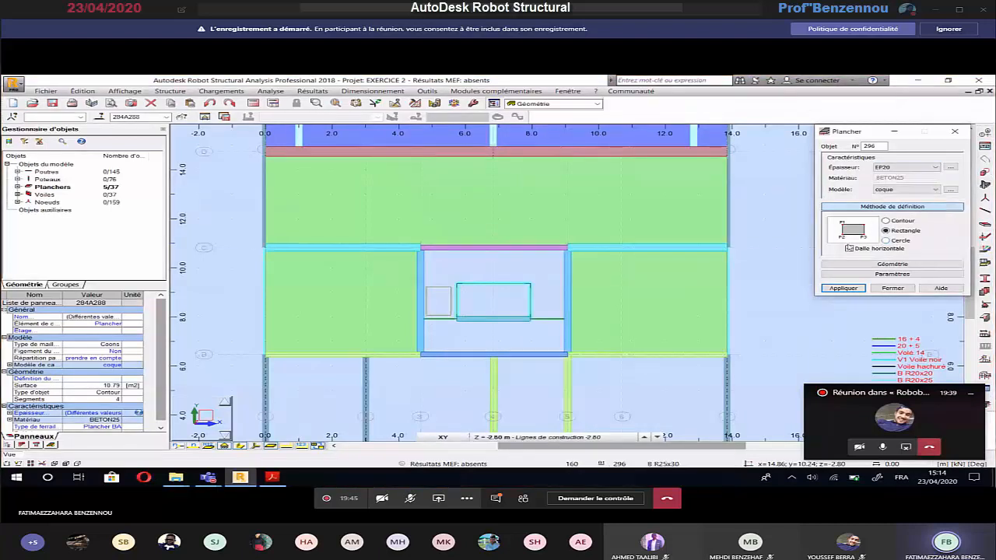
pyautogui.click(565, 354)
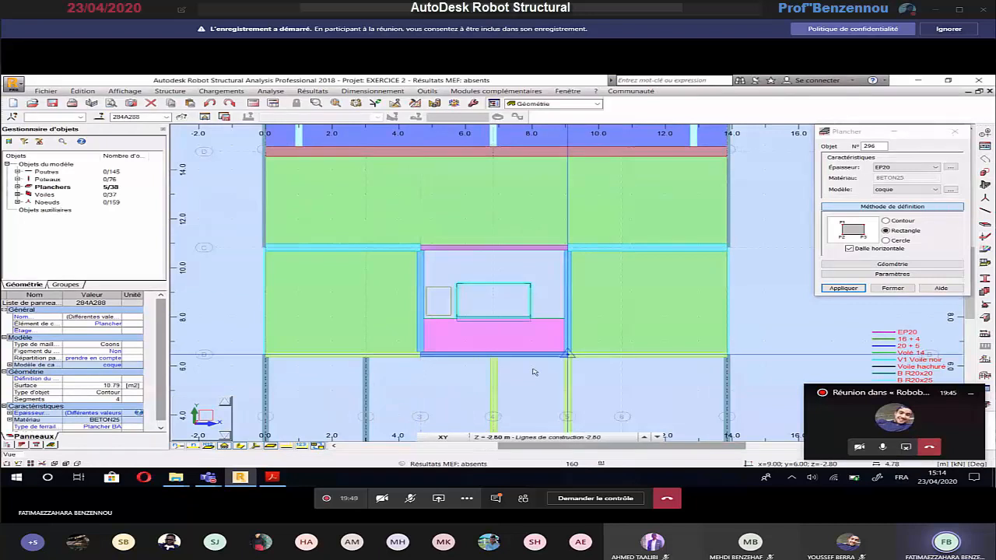
# Check the slab layout between axes A and B in exo 2 ROBOT.pdf, and return to Robot Structural Analysis.
pyautogui.scroll(-3, 534, 372)
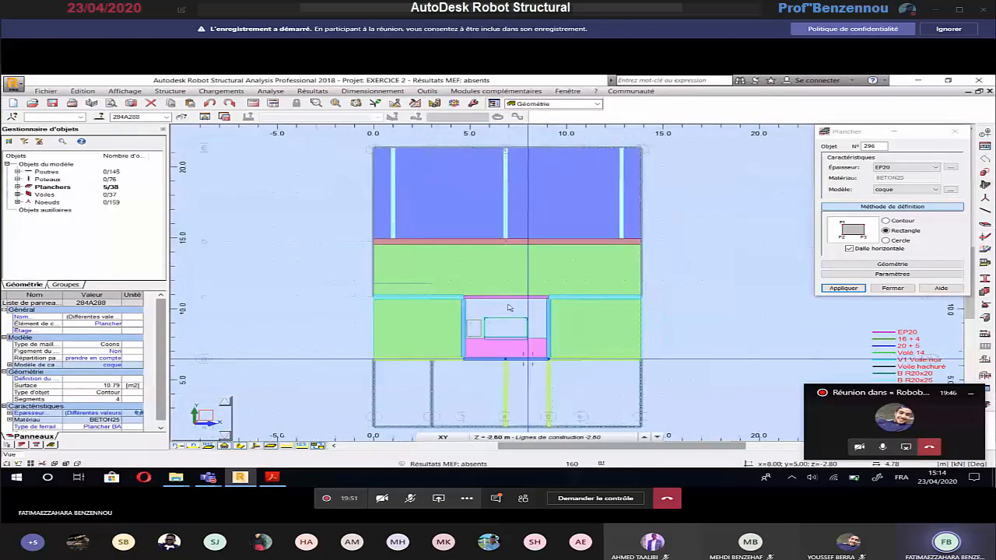
pyautogui.scroll(2, 486, 349)
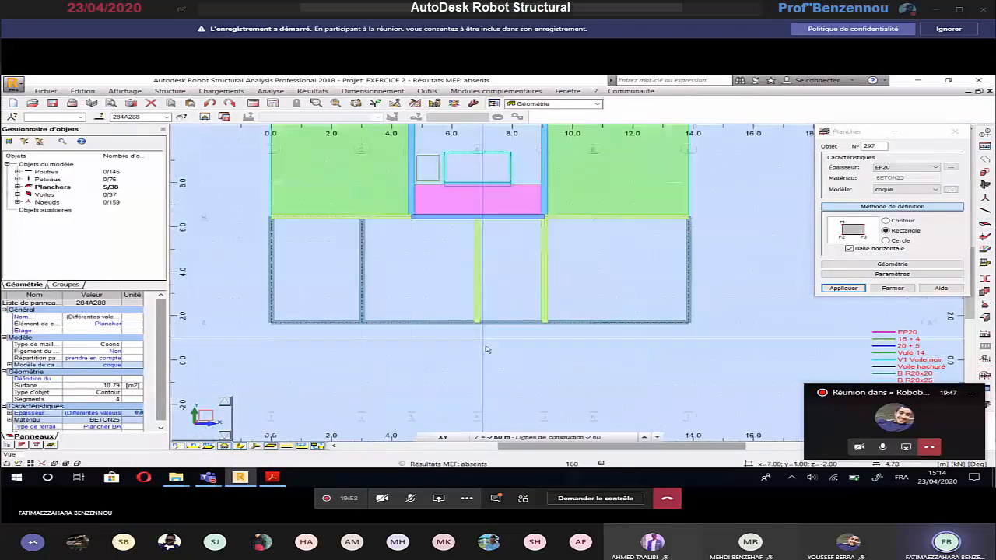
pyautogui.click(272, 476)
pyautogui.scroll(-1, 277, 336)
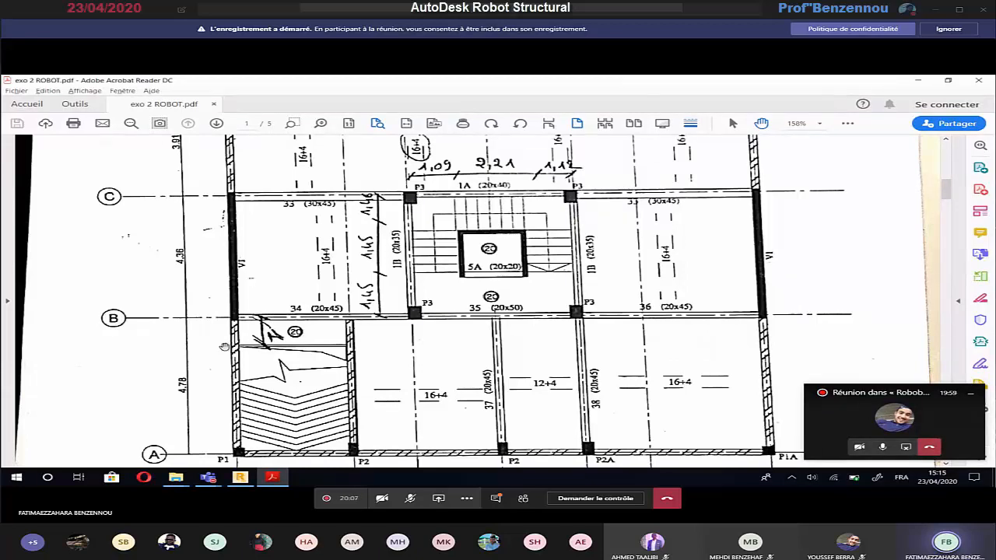
pyautogui.hotkey('alt', 'Tab')
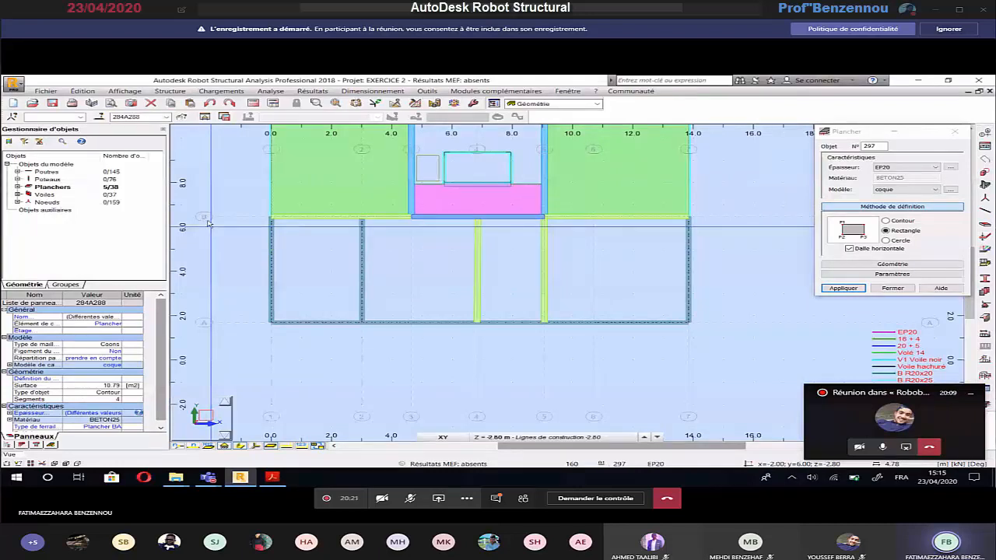
# Try to define a Y construction line labelled B1, repeated once from axis B with a spacing of -1 m.
pyautogui.click(170, 91)
pyautogui.click(204, 113)
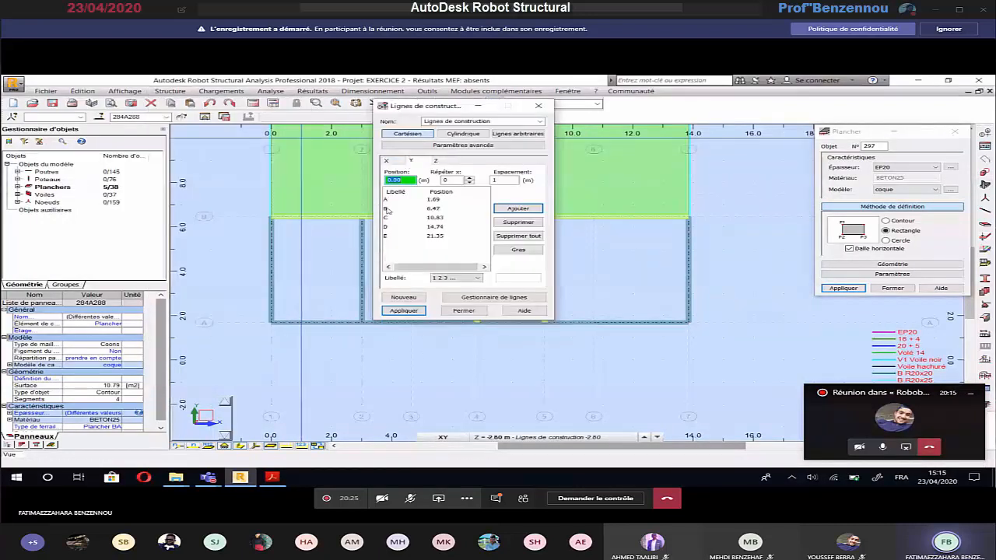
pyautogui.click(387, 210)
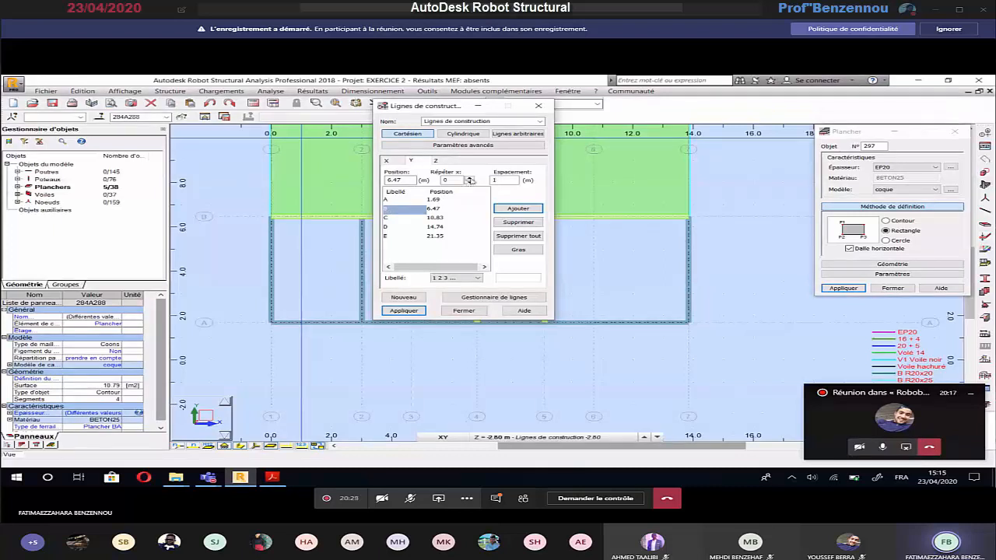
pyautogui.click(470, 180)
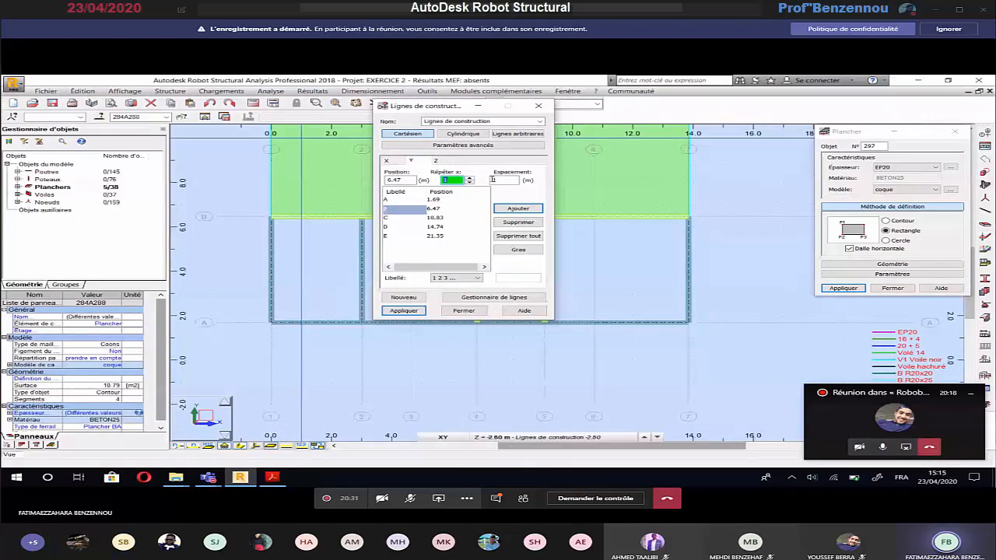
pyautogui.click(497, 180)
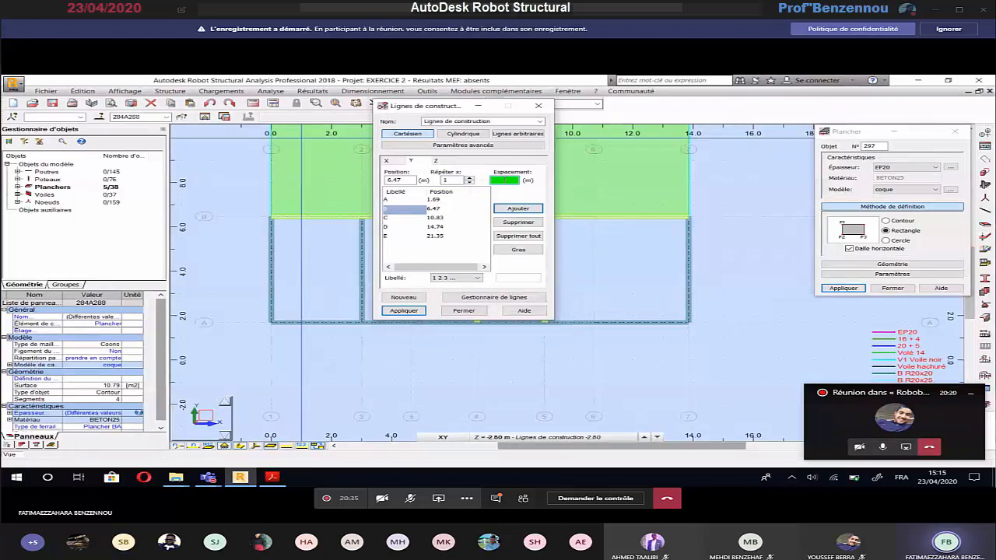
pyautogui.write('1')
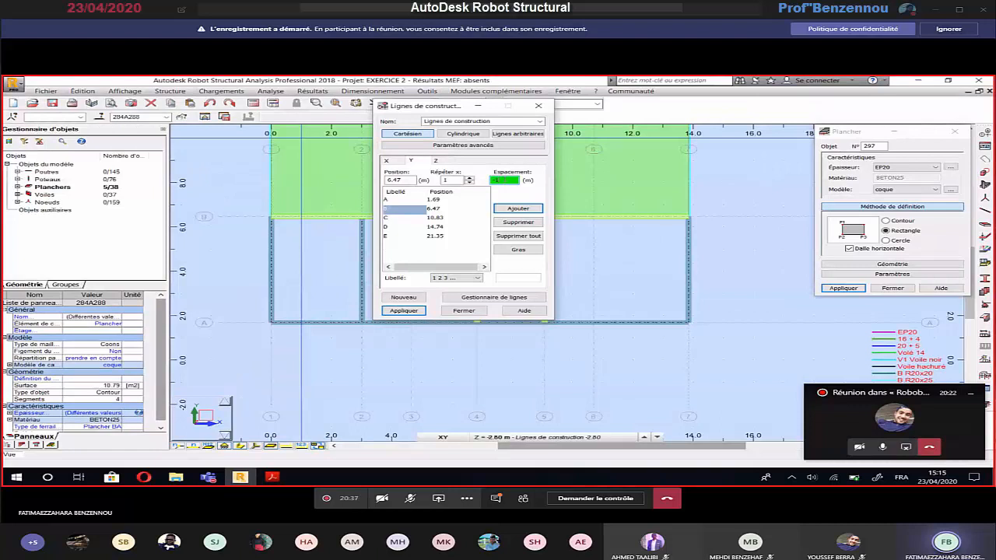
pyautogui.click(455, 278)
pyautogui.click(451, 304)
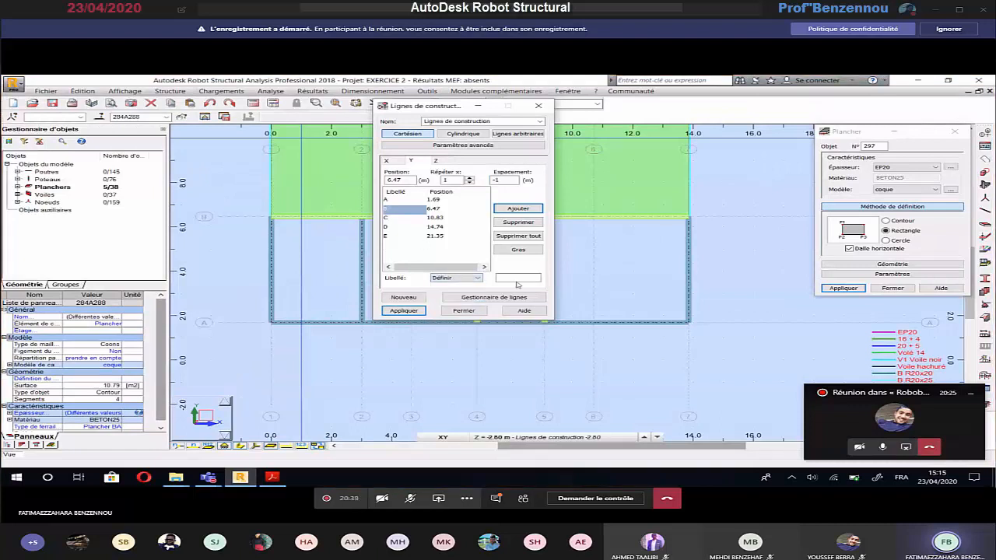
pyautogui.click(517, 280)
pyautogui.write('B1')
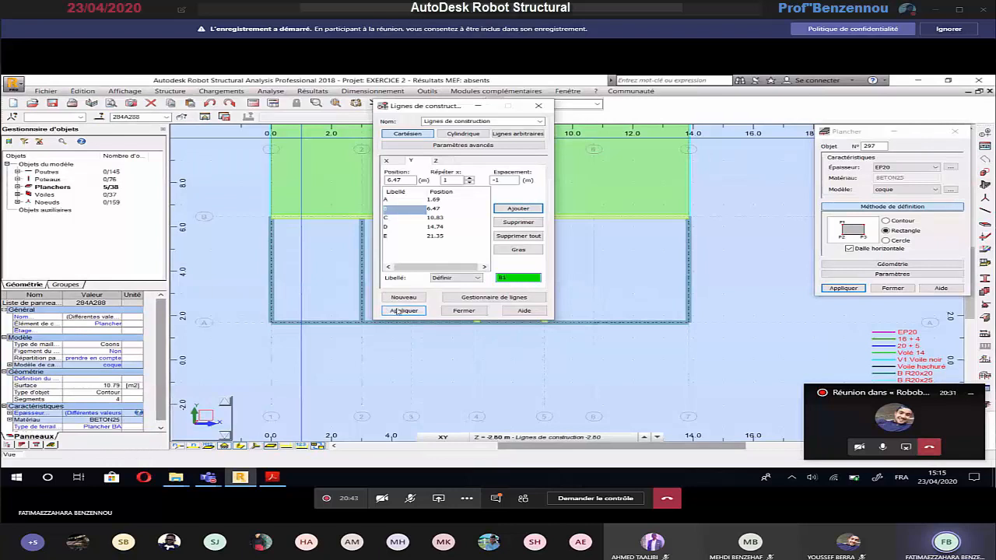
pyautogui.click(465, 310)
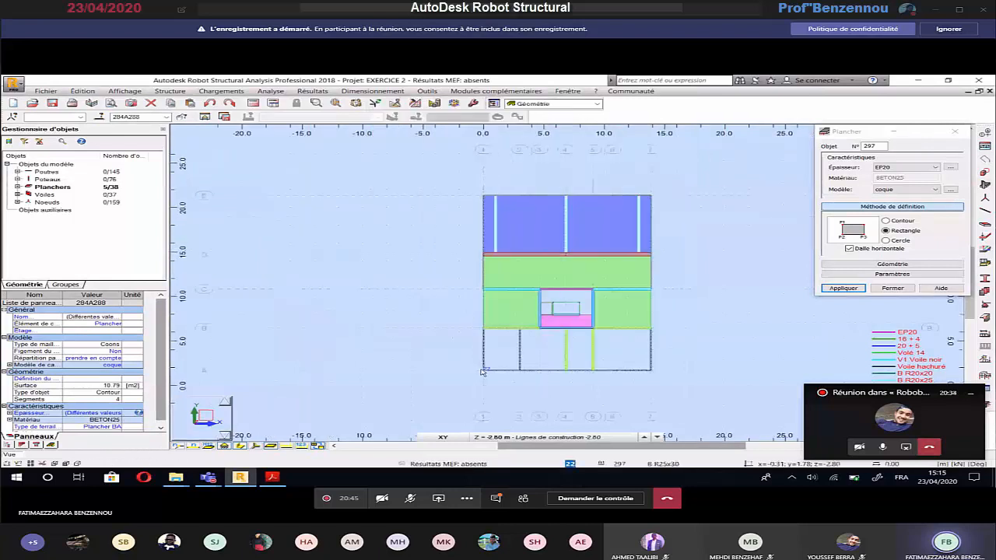
pyautogui.scroll(2, 483, 371)
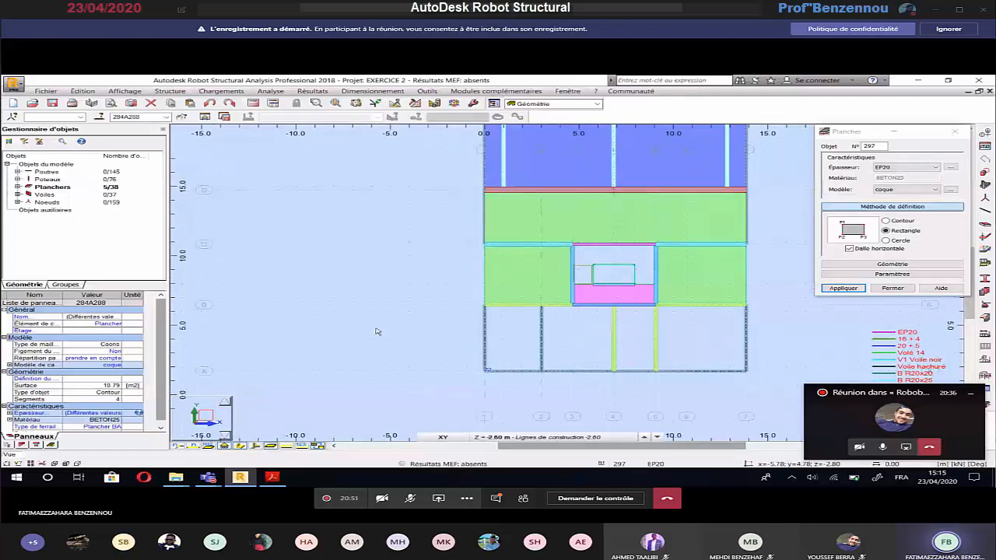
# Add construction line B1 in the Y direction, repeated once from axis B at -1 m spacing, and apply it.
pyautogui.click(984, 132)
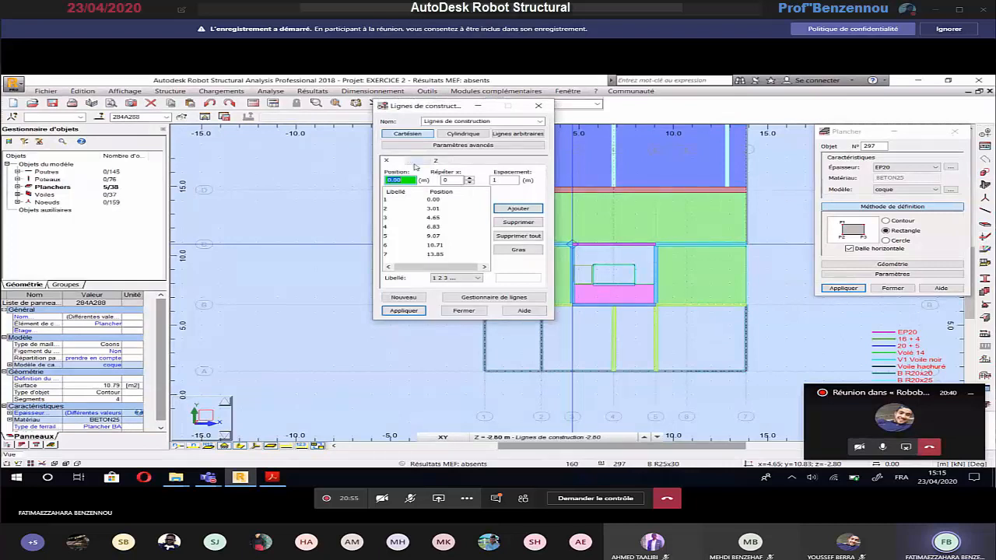
pyautogui.click(413, 164)
pyautogui.click(406, 209)
pyautogui.click(469, 178)
pyautogui.doubleClick(507, 181)
pyautogui.write('-1')
pyautogui.click(476, 278)
pyautogui.click(467, 298)
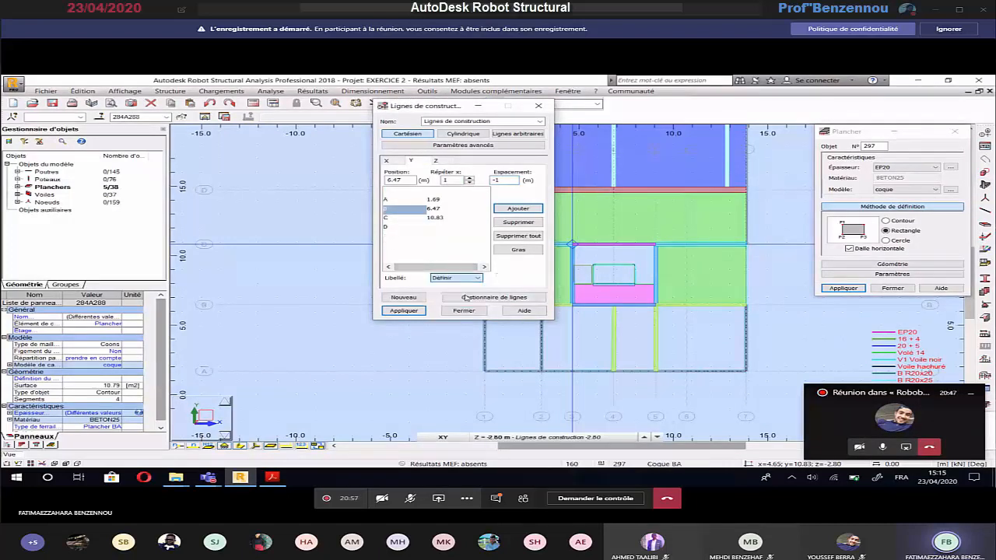
pyautogui.click(503, 278)
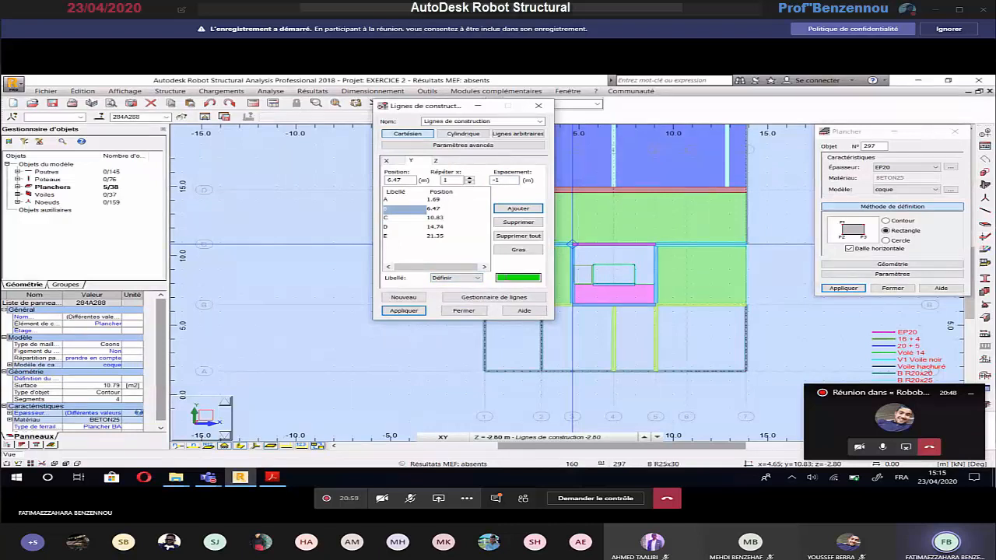
pyautogui.write('B1')
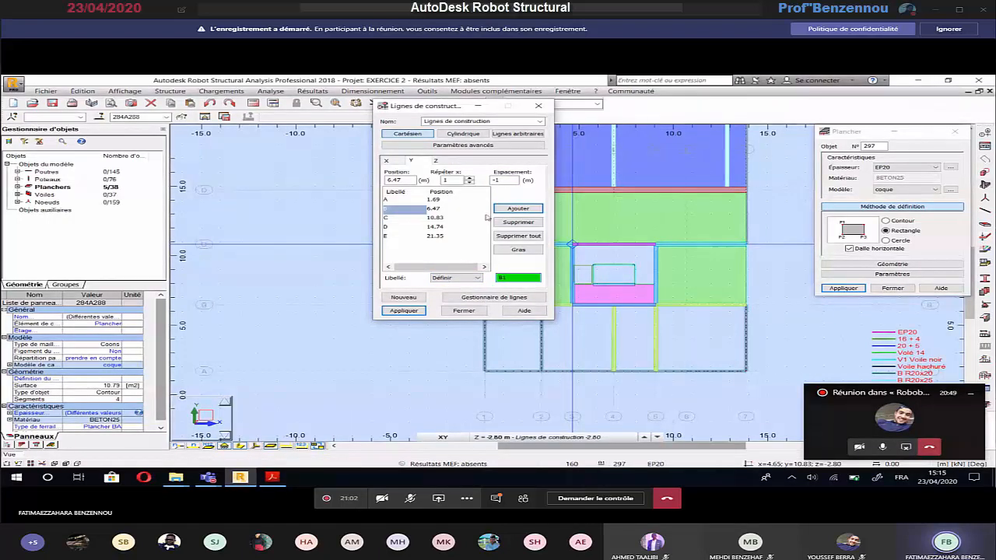
pyautogui.click(503, 209)
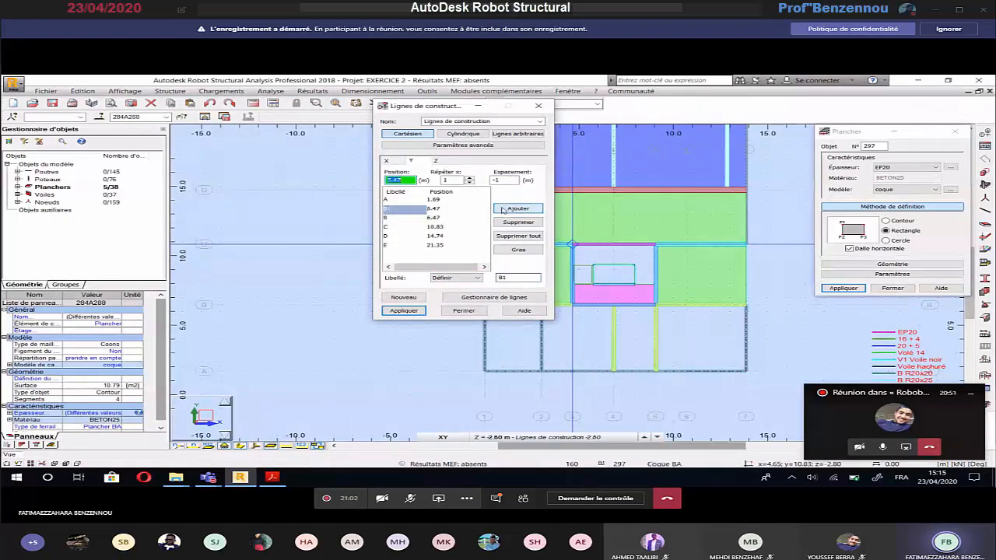
pyautogui.click(403, 310)
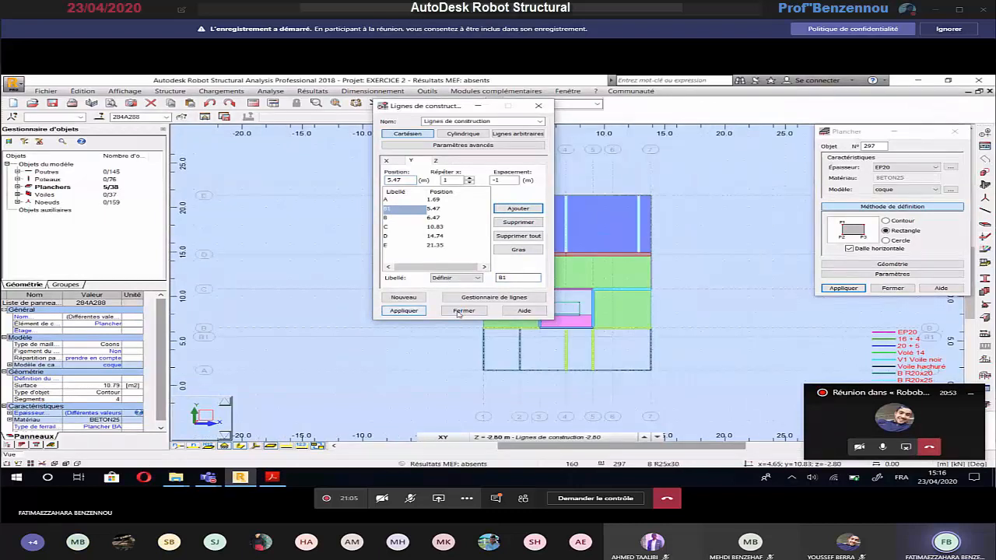
pyautogui.click(463, 311)
# Model a rectangular EP20 floor slab between axes 1 and 2, from axis B to construction line B1.
pyautogui.scroll(2, 513, 342)
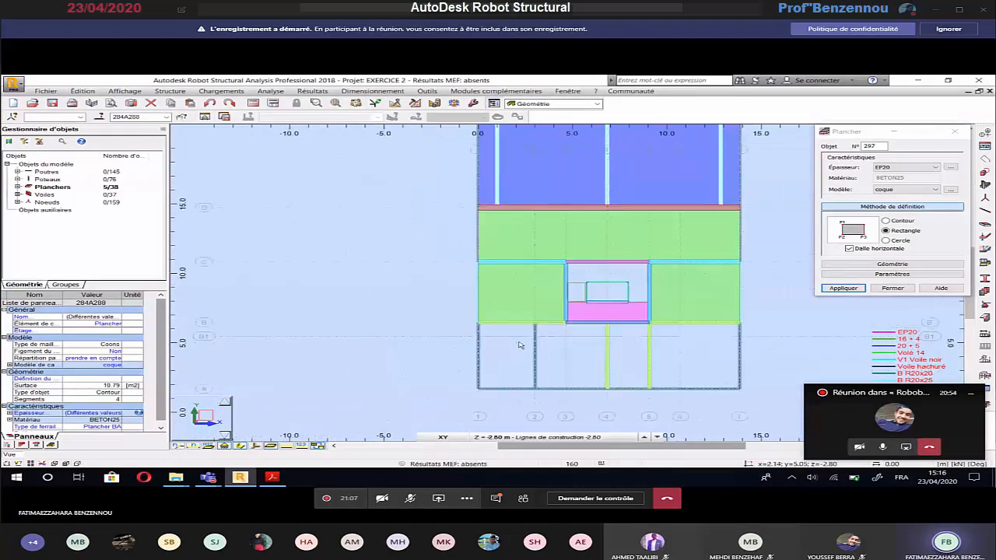
pyautogui.scroll(1, 519, 345)
pyautogui.scroll(2, 520, 345)
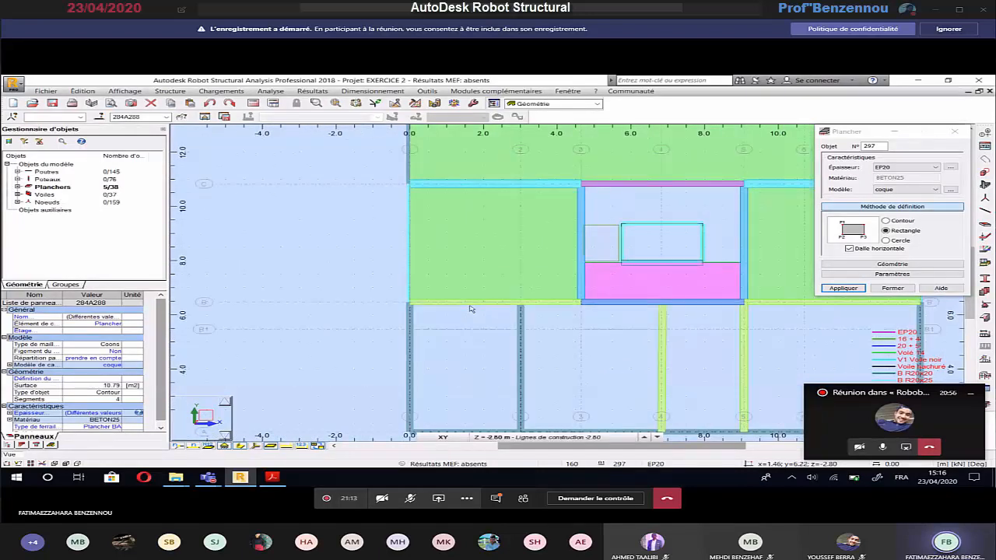
pyautogui.click(860, 134)
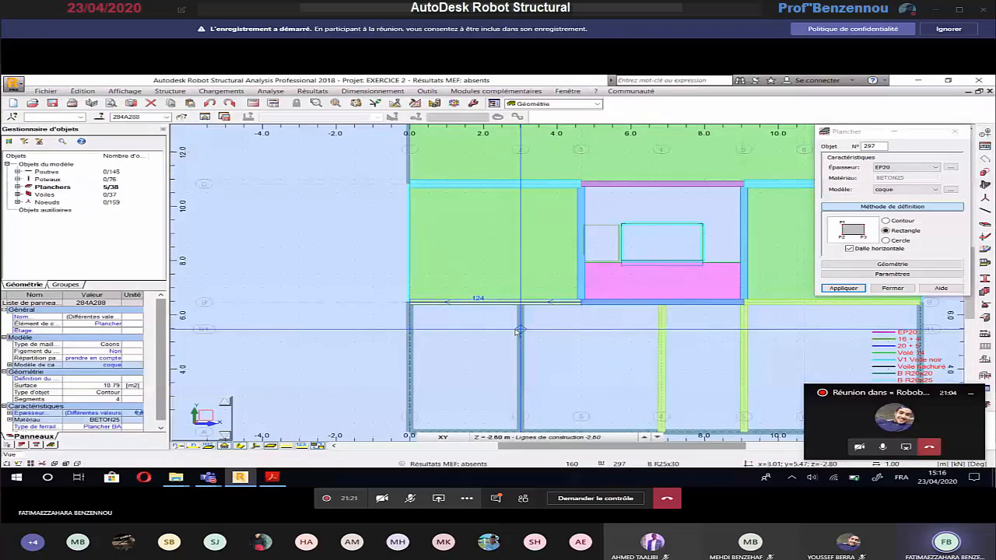
# Consult the PDF plan, and model two rectangular 16 + 4 slabs between axes A and B, from axes 2 to 4 and 5 to 7.
pyautogui.hotkey('alt', 'Tab')
pyautogui.scroll(3, 489, 335)
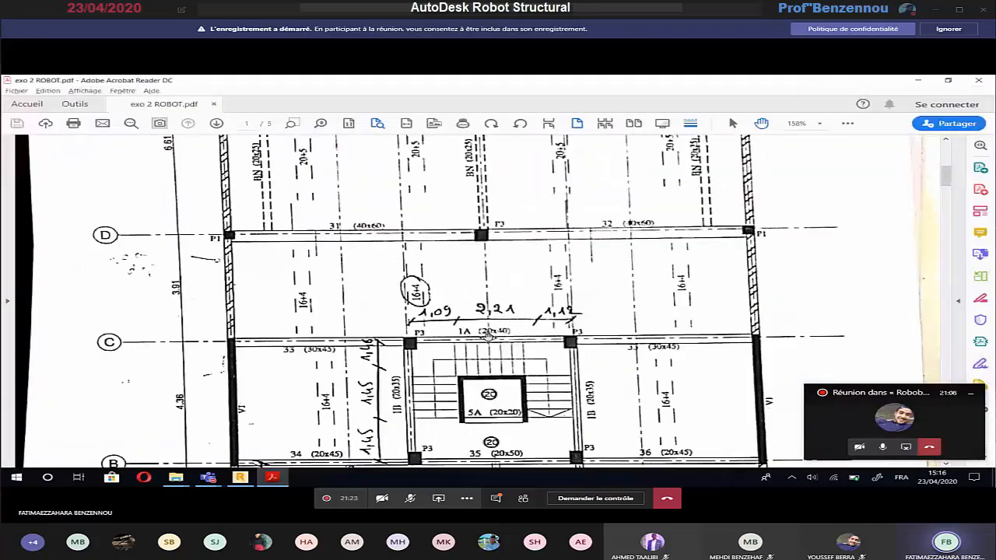
pyautogui.scroll(-5, 488, 334)
pyautogui.hotkey('alt', 'Tab')
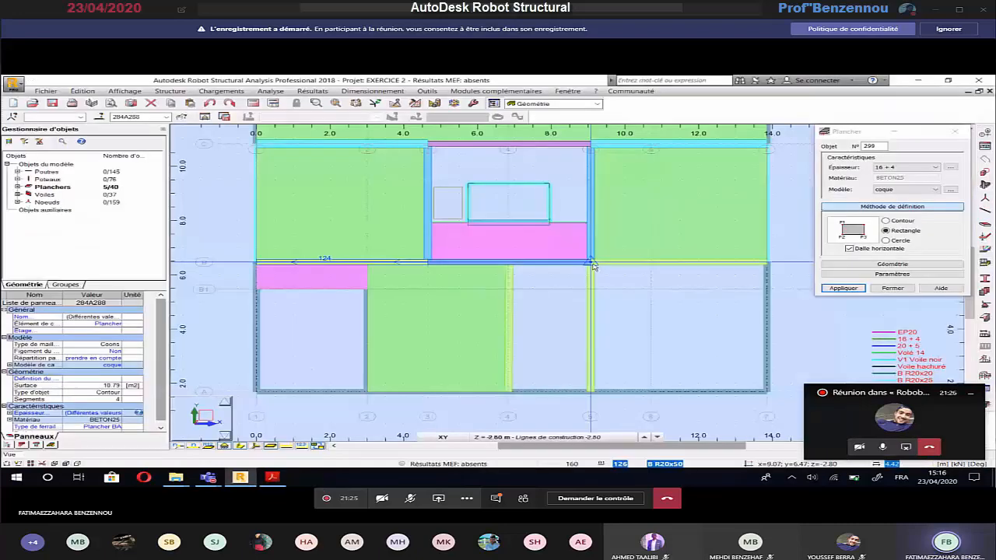
pyautogui.click(764, 392)
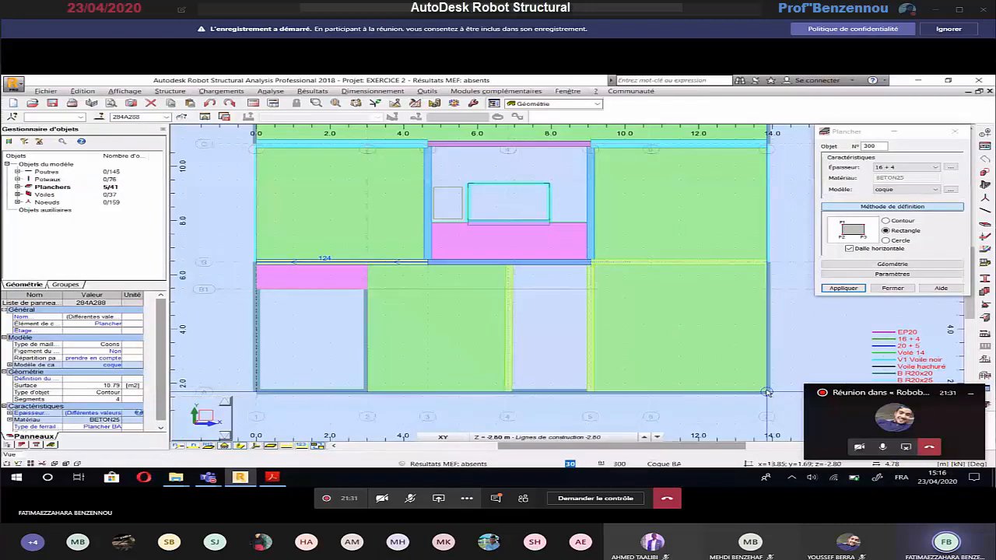
# Check the remaining bay in the PDF plan, and model its rectangular slab between axes 4 and 5, A and B, with thickness 12 + 4.
pyautogui.hotkey('alt', 'Tab')
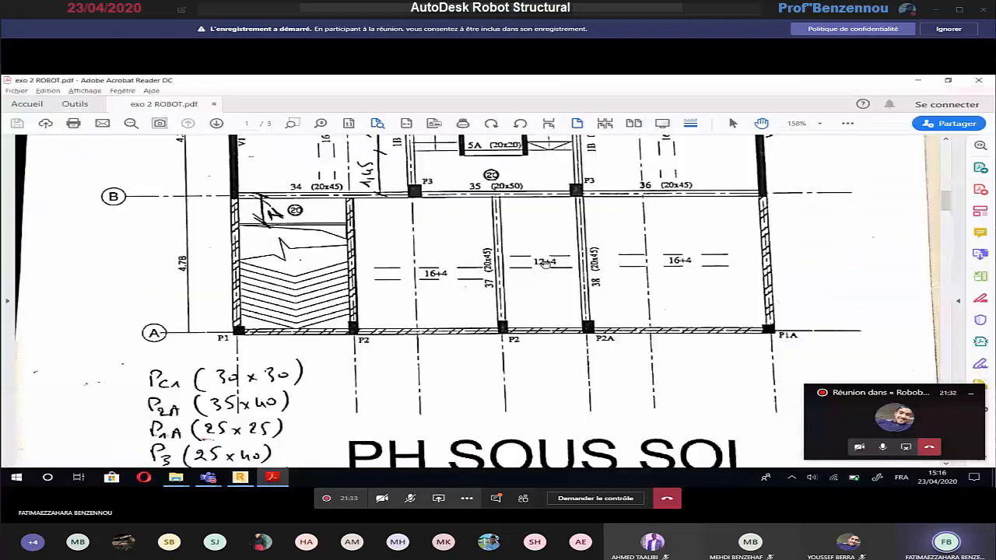
pyautogui.hotkey('alt', 'Tab')
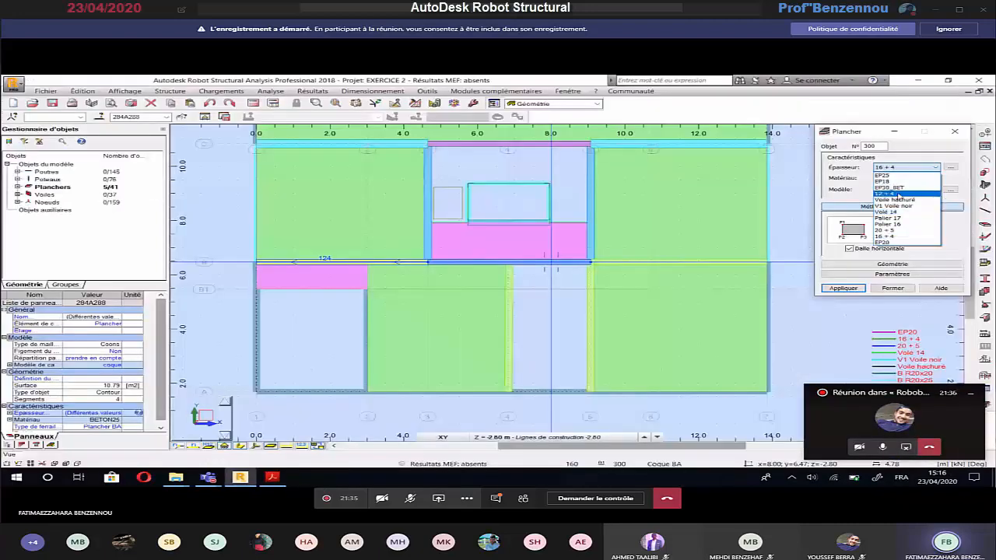
pyautogui.click(893, 193)
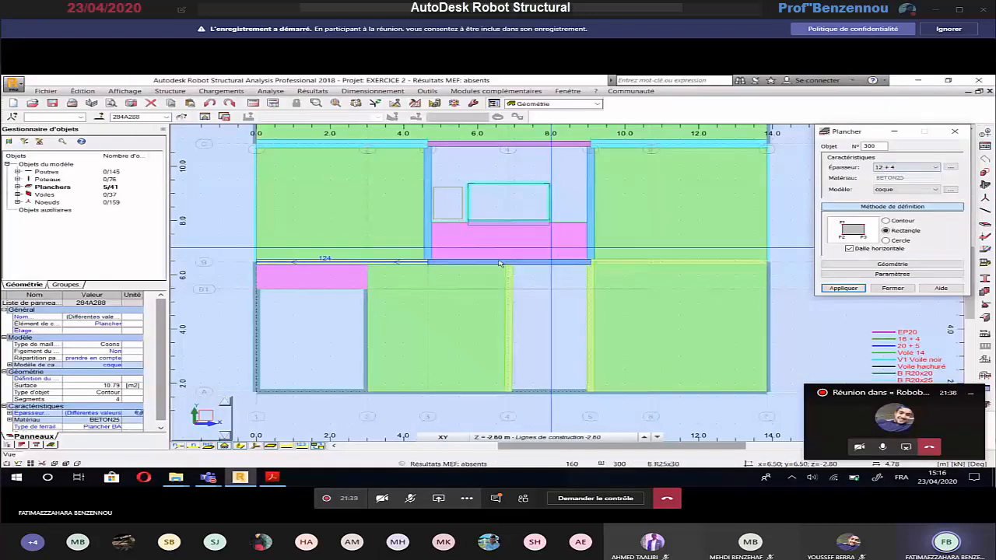
pyautogui.click(590, 262)
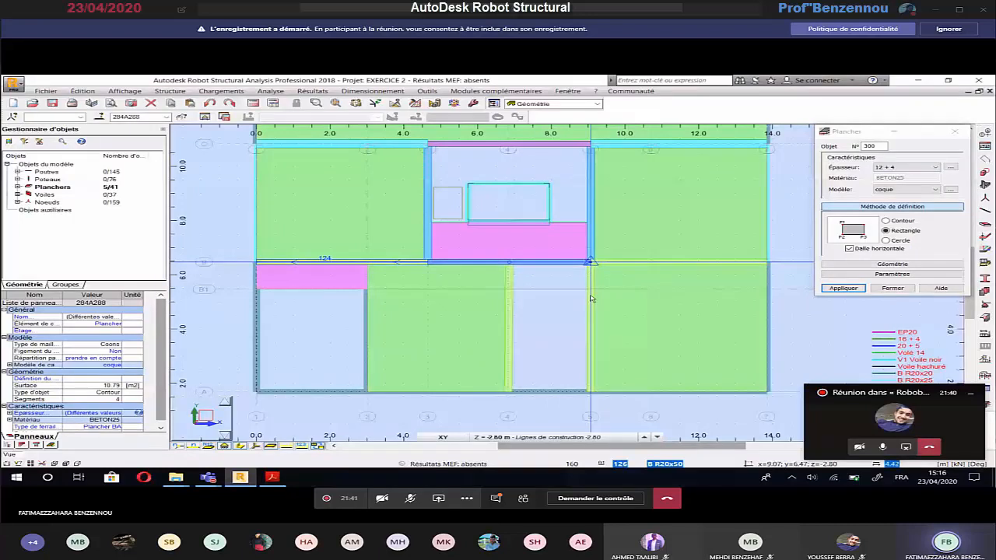
pyautogui.click(509, 391)
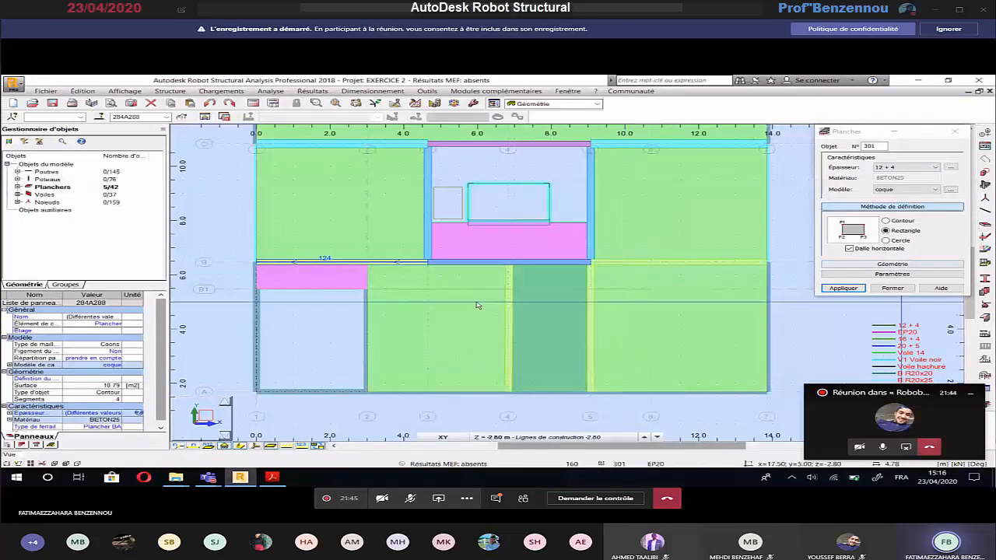
# Review the modelled floor, and examine the ramp bay between axes A and B in exo 2 ROBOT.pdf.
pyautogui.scroll(-2, 478, 305)
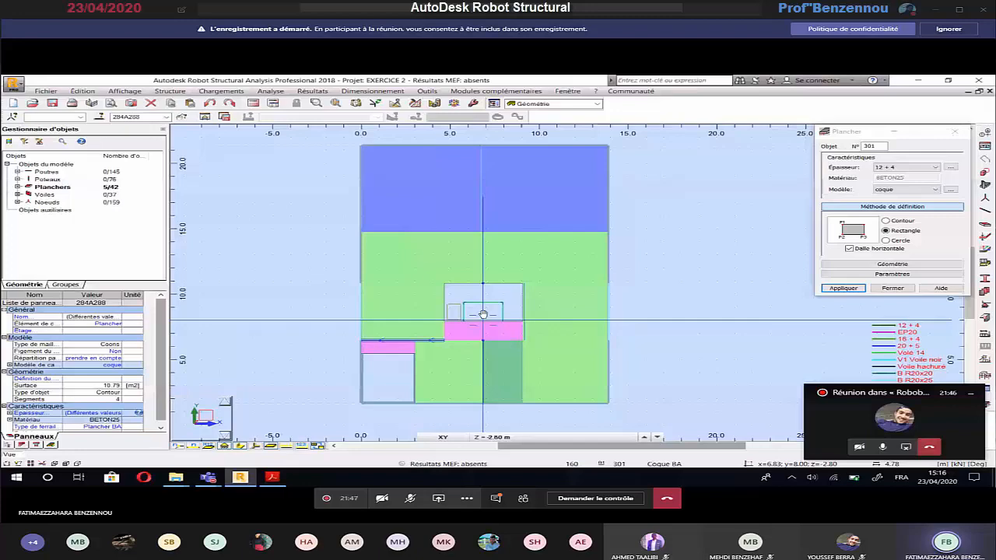
pyautogui.hotkey('alt', 'Tab')
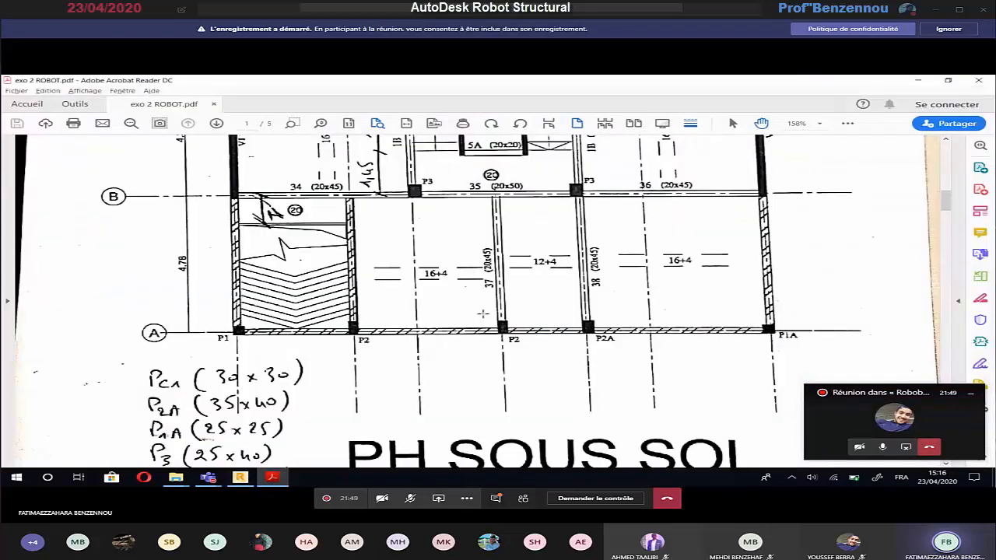
pyautogui.hotkey('ctrl', '0')
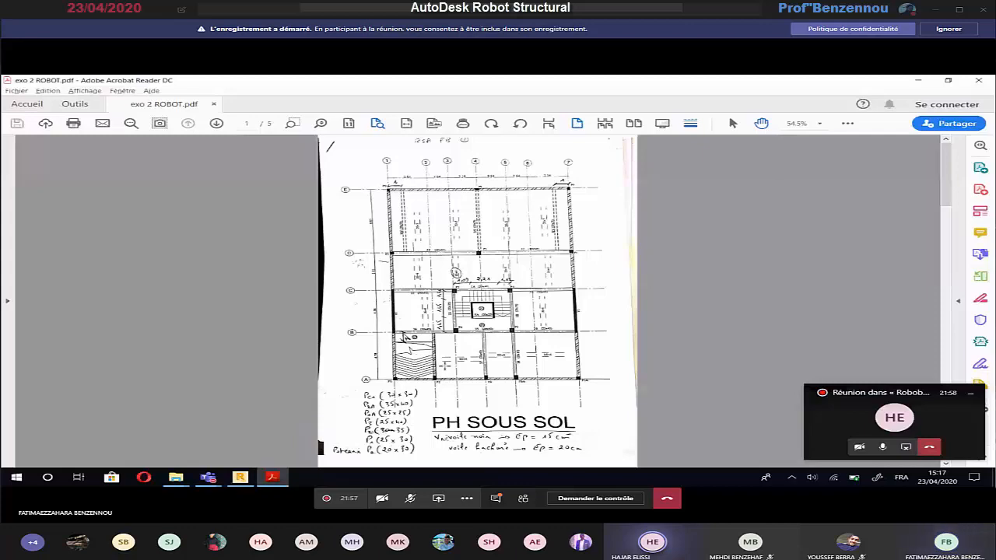
pyautogui.keyDown('ctrl'); pyautogui.scroll(2, 444, 365); pyautogui.keyUp('ctrl')
pyautogui.keyDown('ctrl'); pyautogui.scroll(2, 444, 366); pyautogui.keyUp('ctrl')
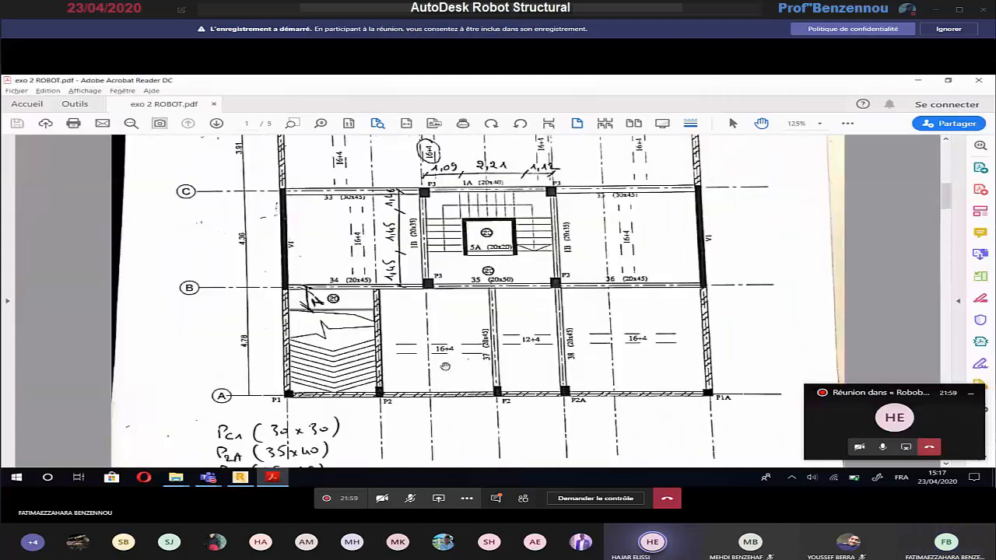
pyautogui.keyDown('ctrl'); pyautogui.scroll(1, 444, 366); pyautogui.keyUp('ctrl')
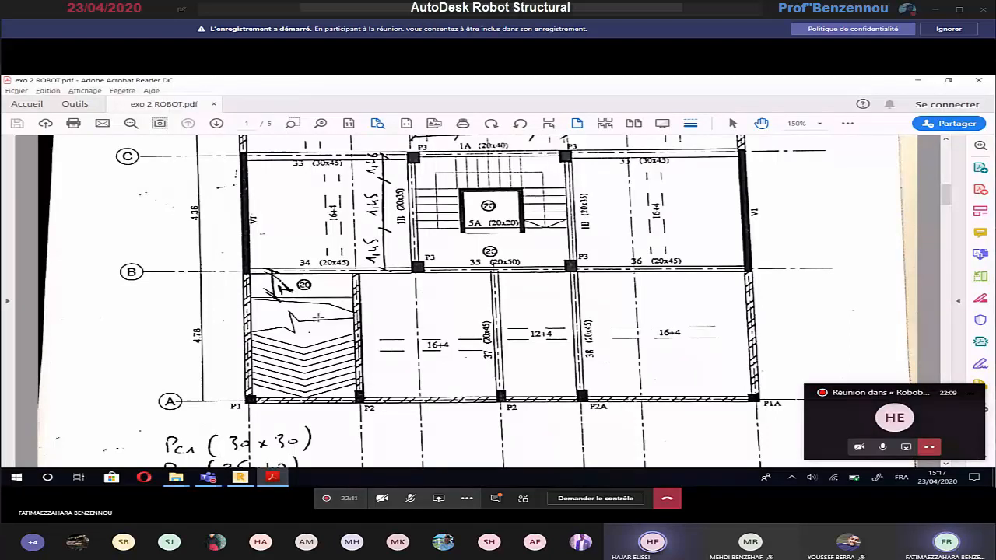
# Find the PL MEZZANINE plan in exo 2 ROBOT.pdf, display the Base level at 0.00 m in Robot, and examine the plan's slab thicknesses.
pyautogui.hotkey('ctrl', '0')
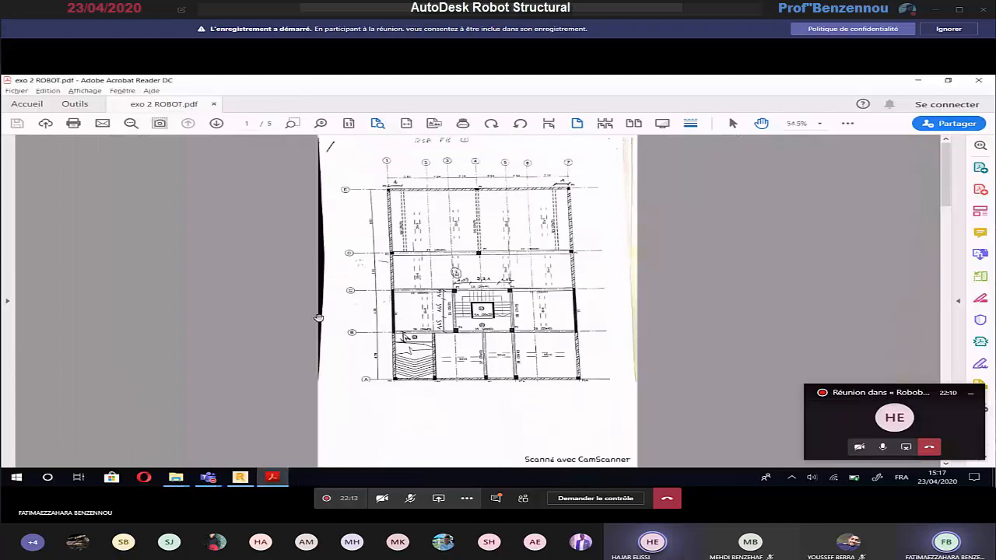
pyautogui.scroll(-5, 318, 318)
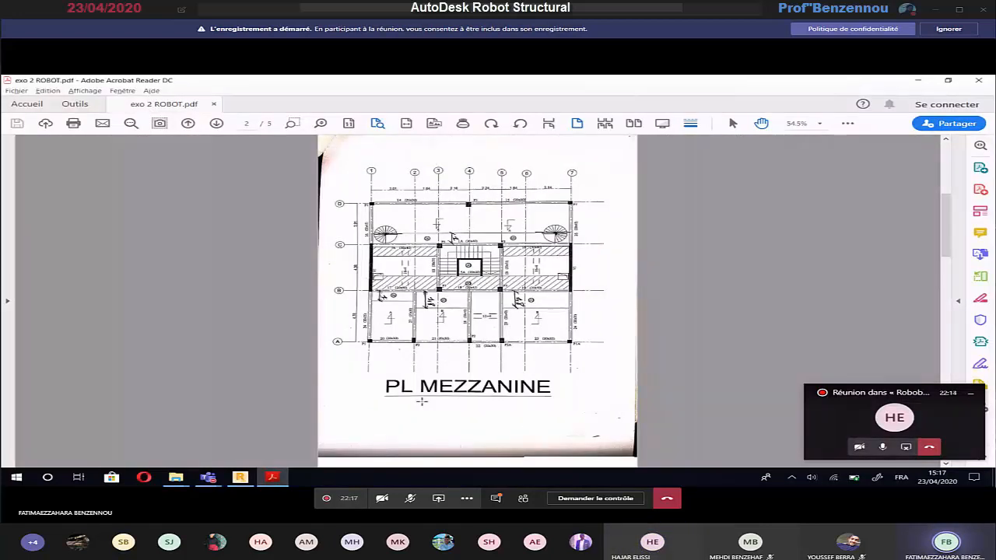
pyautogui.hotkey('alt', 'Tab')
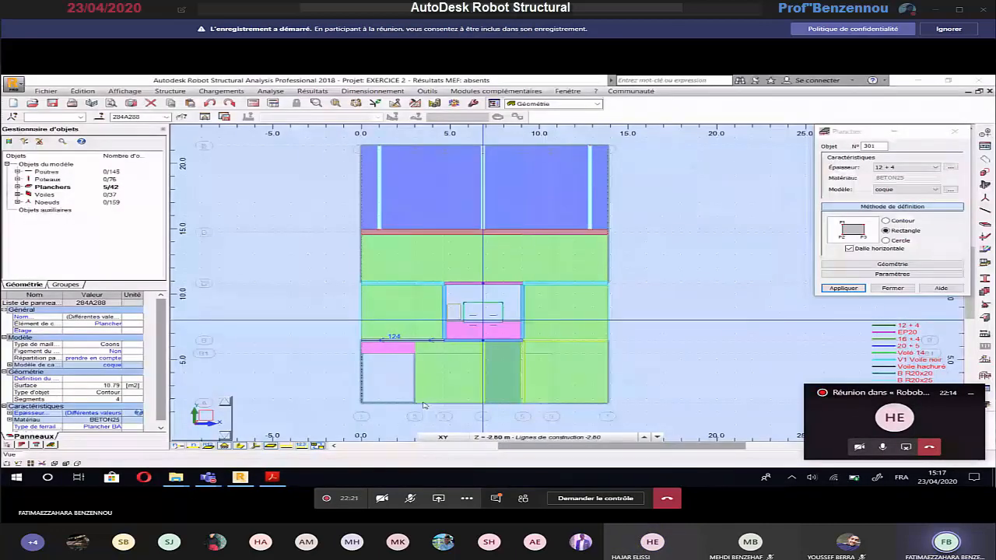
pyautogui.click(499, 436)
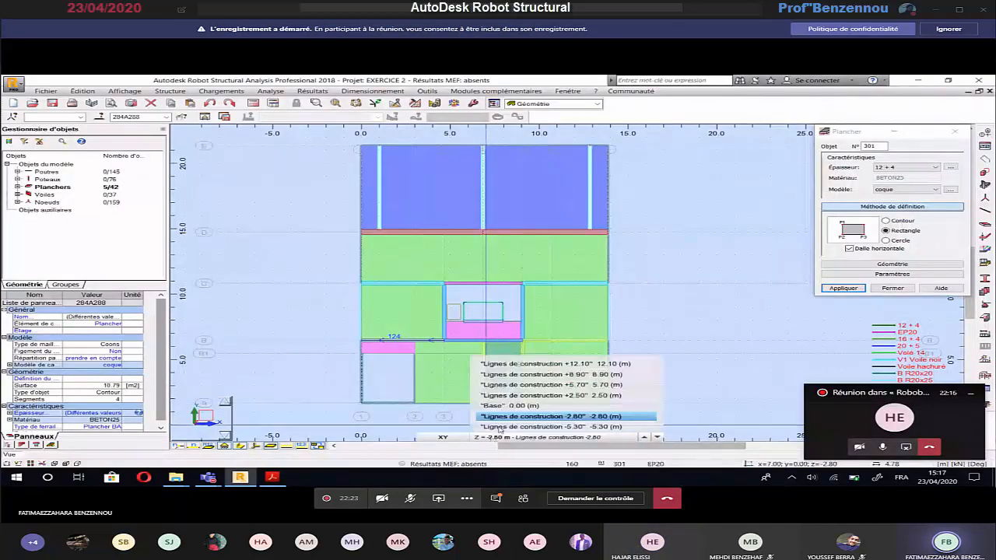
pyautogui.click(513, 406)
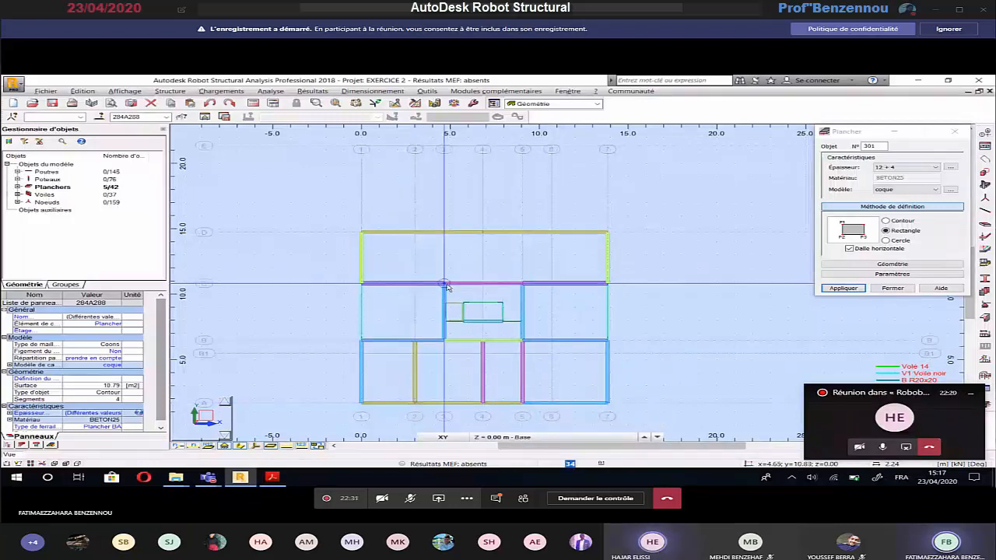
pyautogui.hotkey('alt', 'Tab')
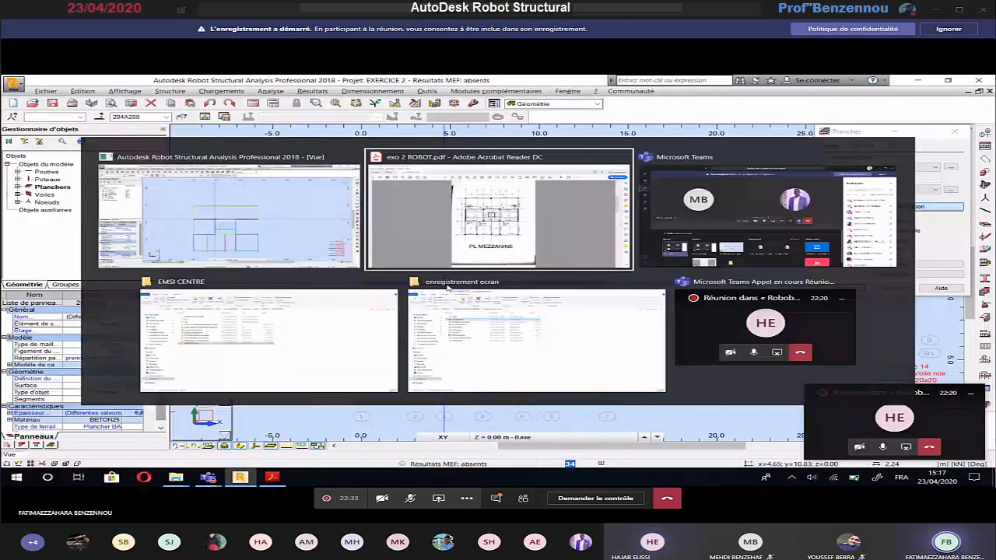
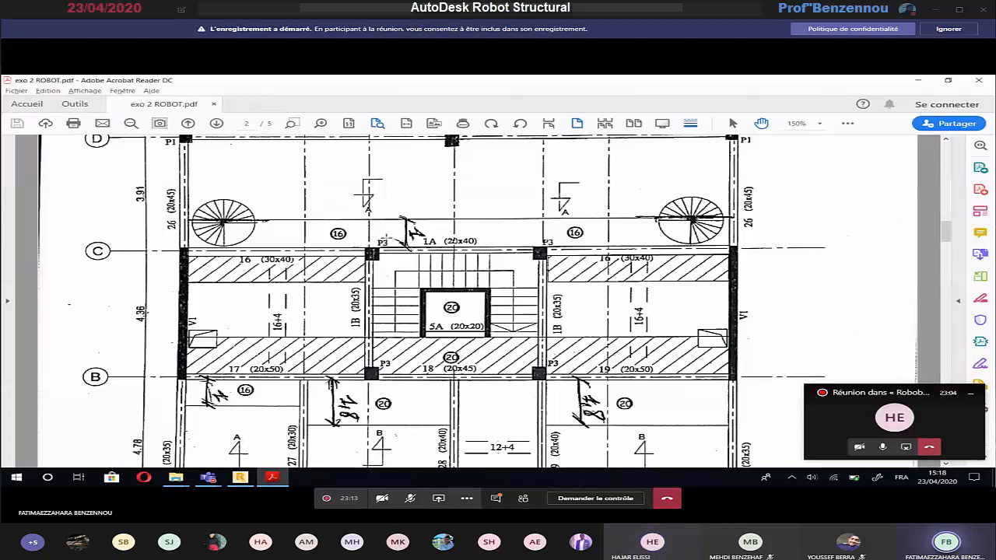
# In Robot, add a Y construction line labelled C1 at a spacing of -1 m from axis C.
pyautogui.hotkey('alt', 'Tab')
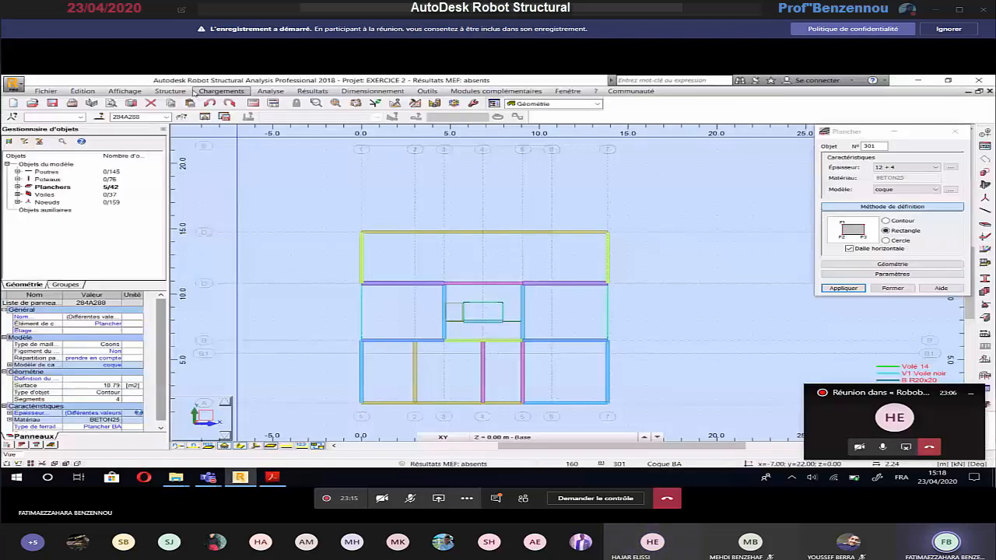
pyautogui.click(185, 91)
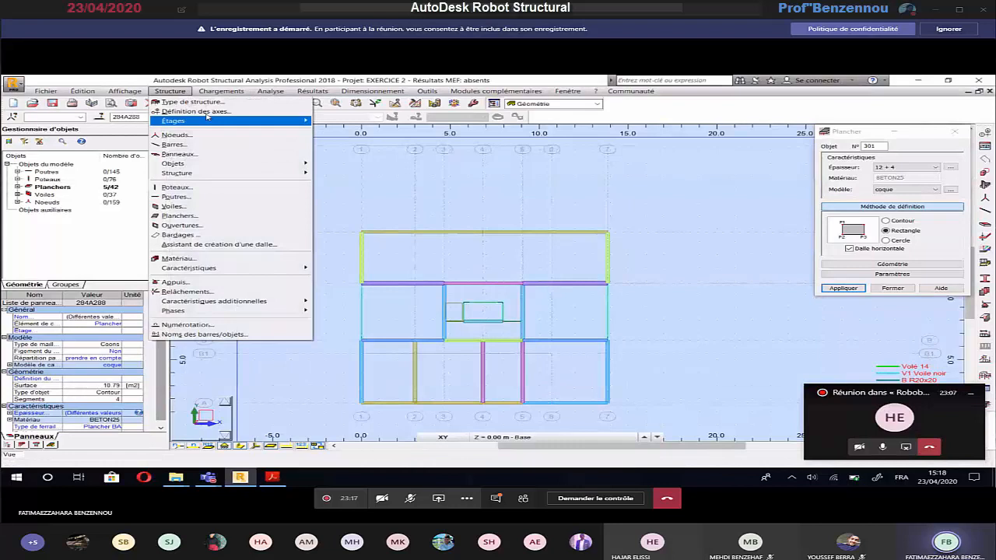
pyautogui.click(200, 111)
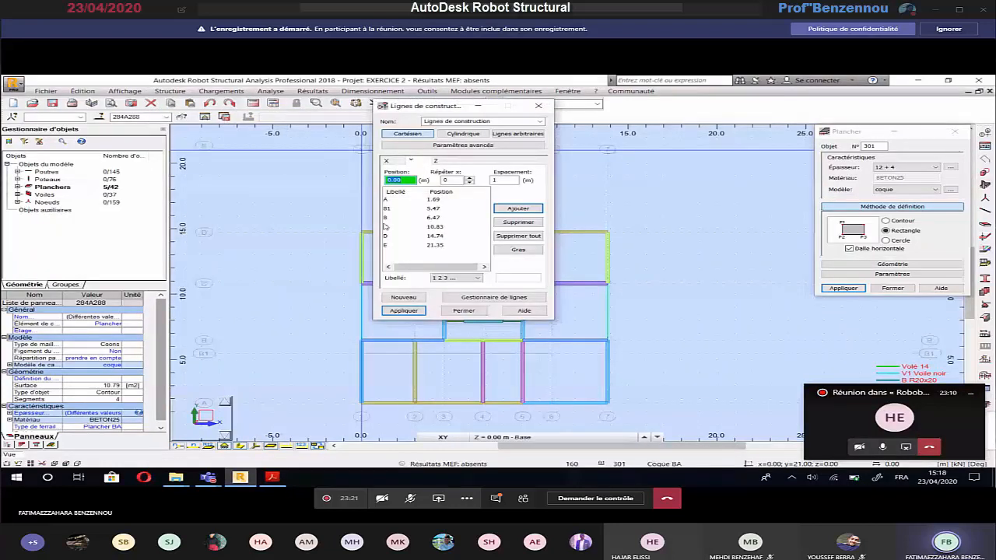
pyautogui.click(385, 226)
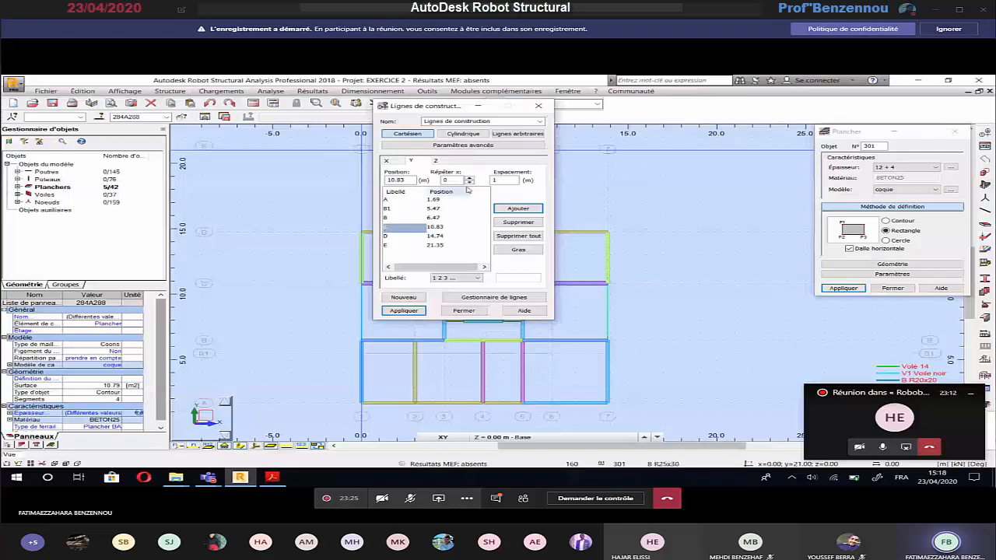
pyautogui.click(469, 178)
pyautogui.click(493, 180)
pyautogui.write('-')
pyautogui.click(476, 278)
pyautogui.click(450, 304)
pyautogui.click(517, 278)
pyautogui.write('C1')
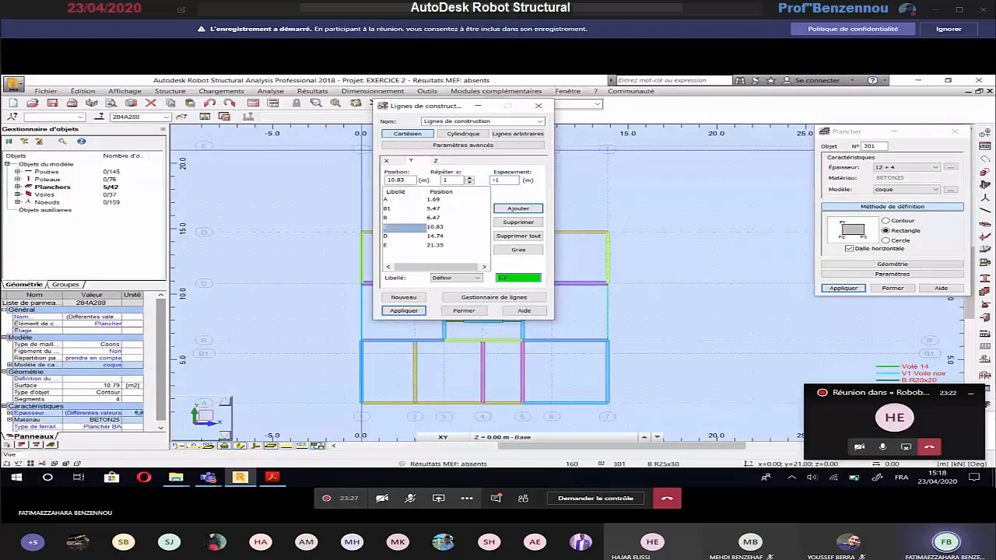
pyautogui.click(518, 208)
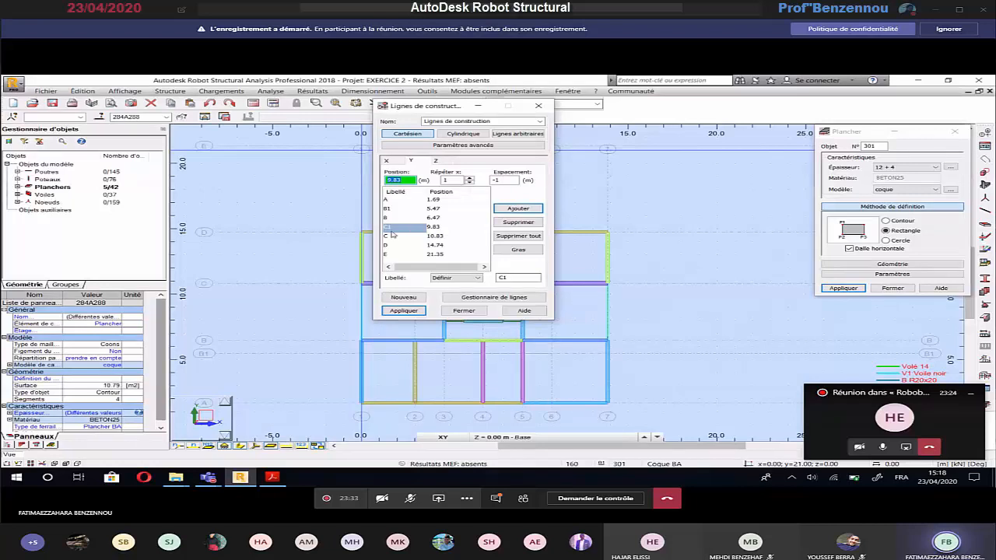
# Add a Y construction line C2 at a spacing of 1 m from axis C, and apply the axis definition.
pyautogui.click(386, 236)
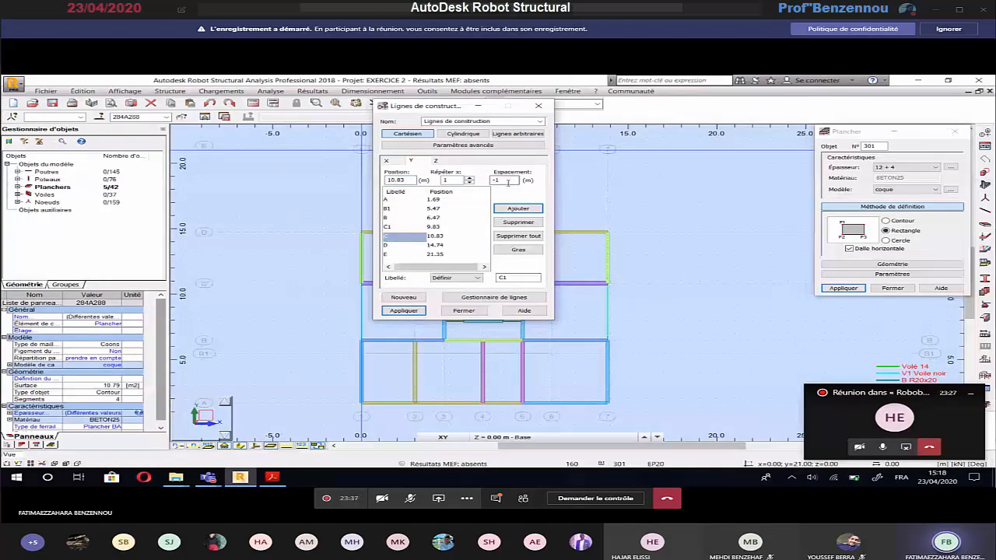
pyautogui.doubleClick(508, 180)
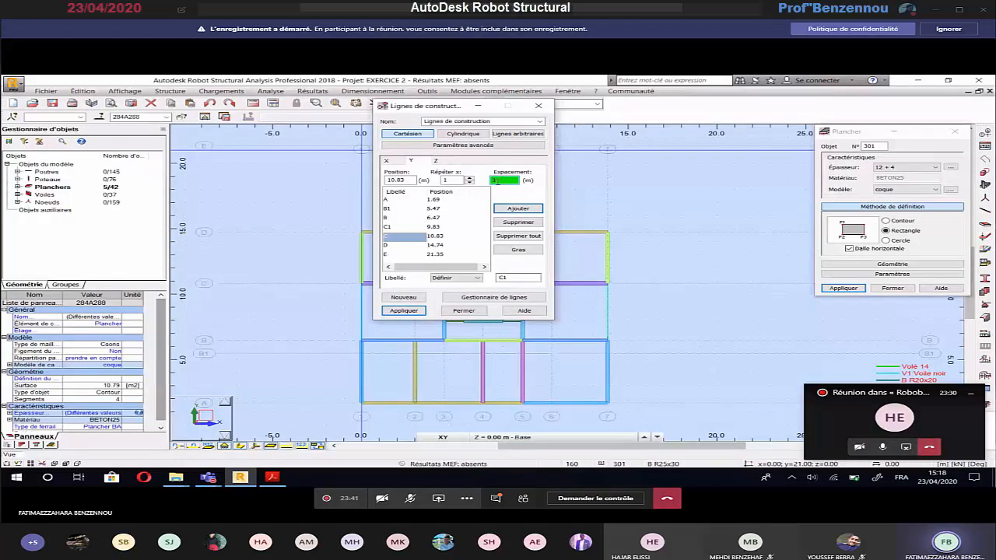
pyautogui.write('1')
pyautogui.press('Tab')
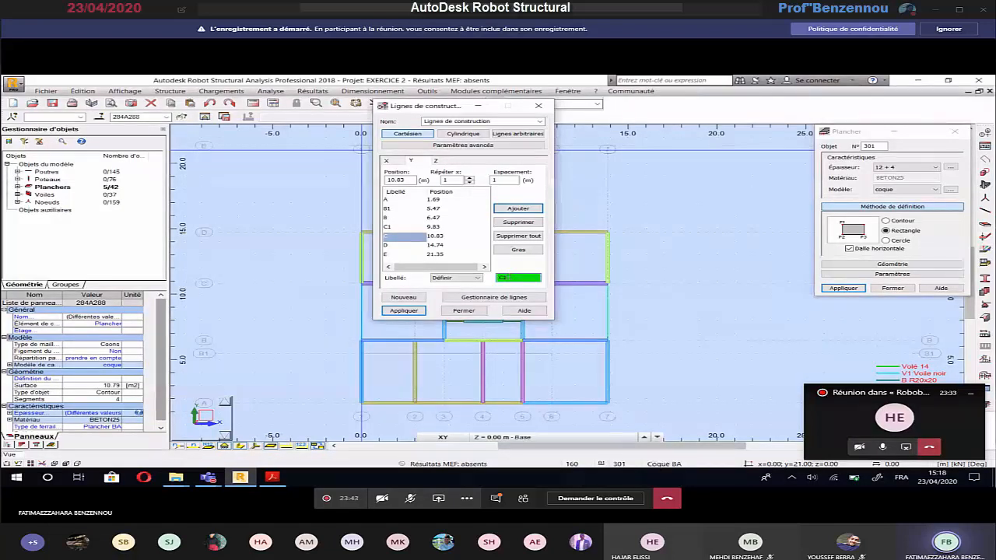
pyautogui.click(517, 209)
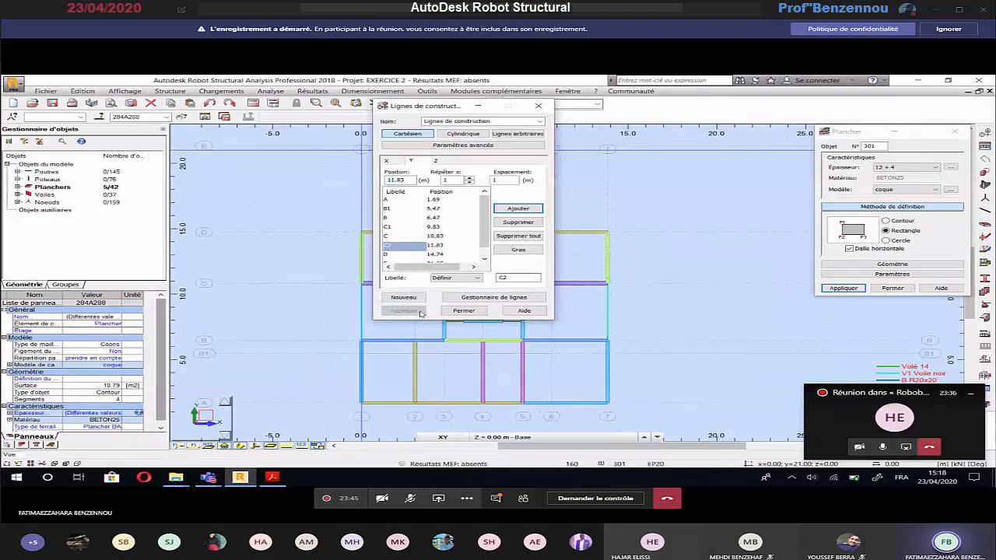
pyautogui.click(420, 312)
pyautogui.click(461, 311)
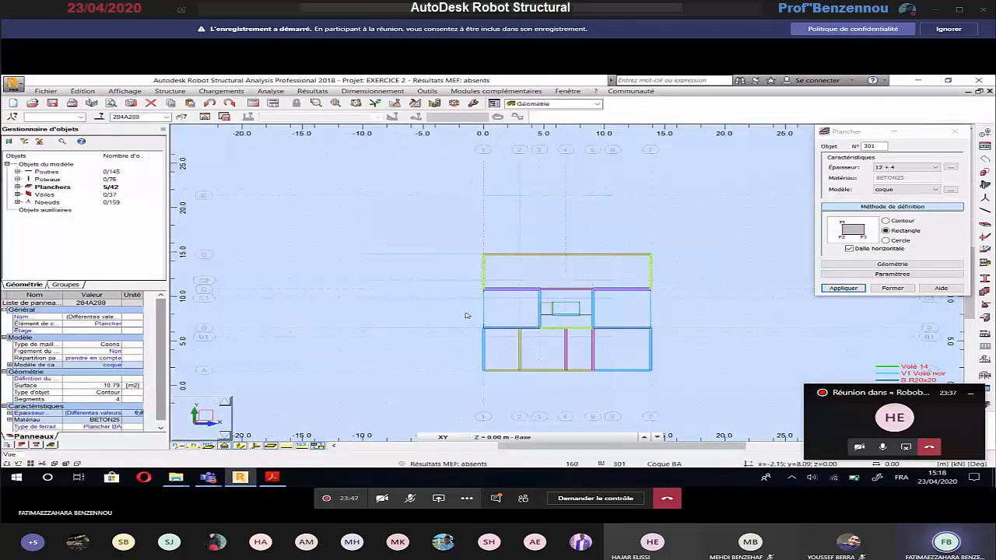
# Check the bays around axis C in the PDF plan, and create a uniform 16 cm BETON25 slab thickness named EP16.
pyautogui.scroll(5, 378, 301)
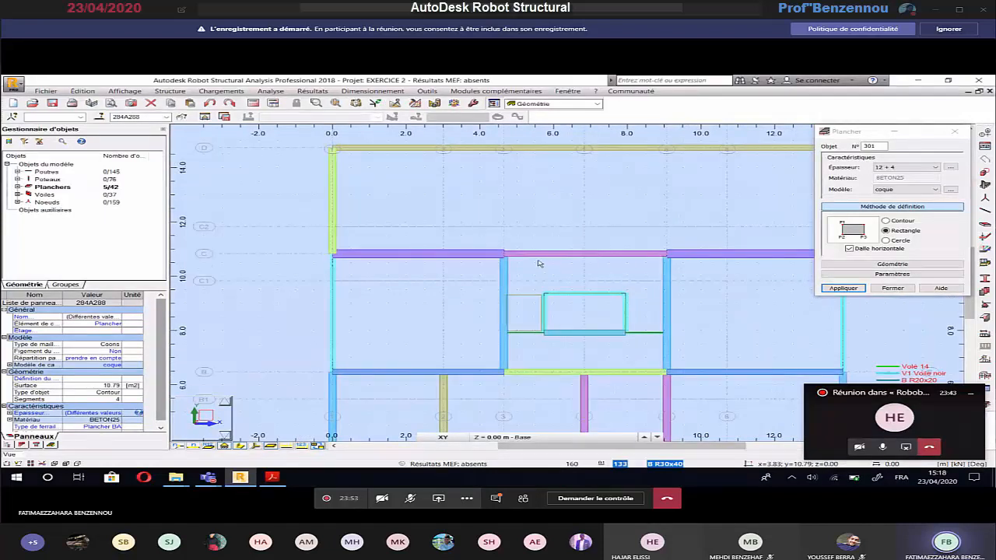
pyautogui.hscroll(1, 578, 253)
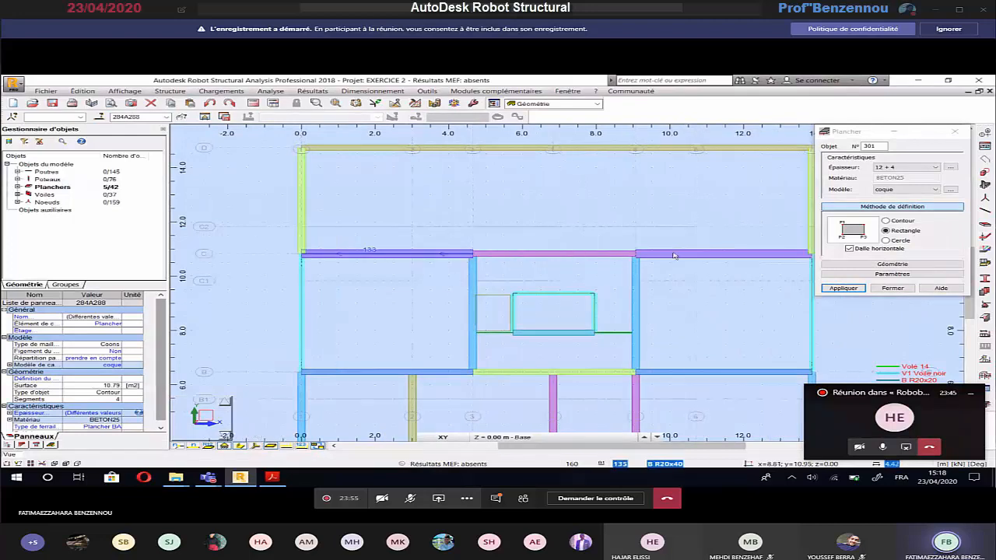
pyautogui.hotkey('alt', 'Tab')
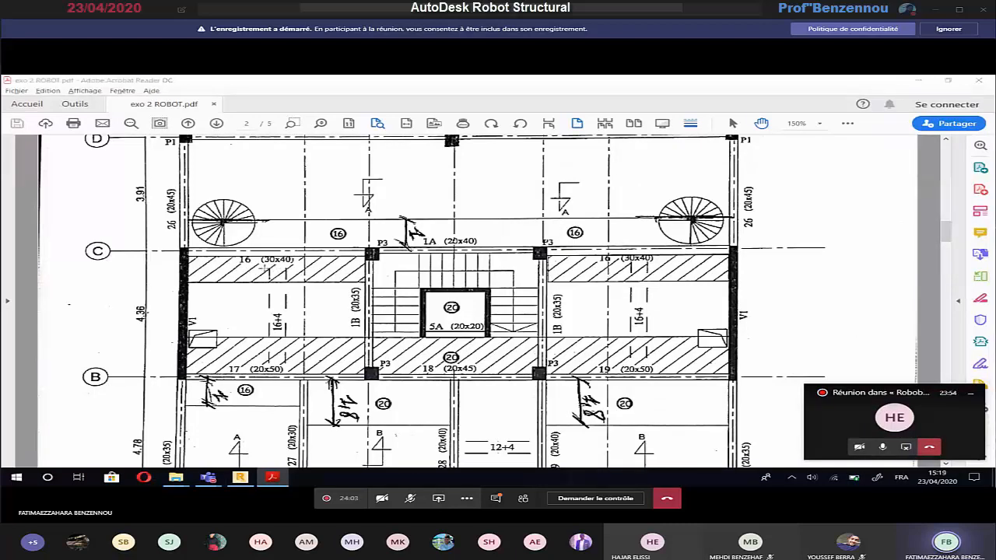
pyautogui.hotkey('alt', 'Tab')
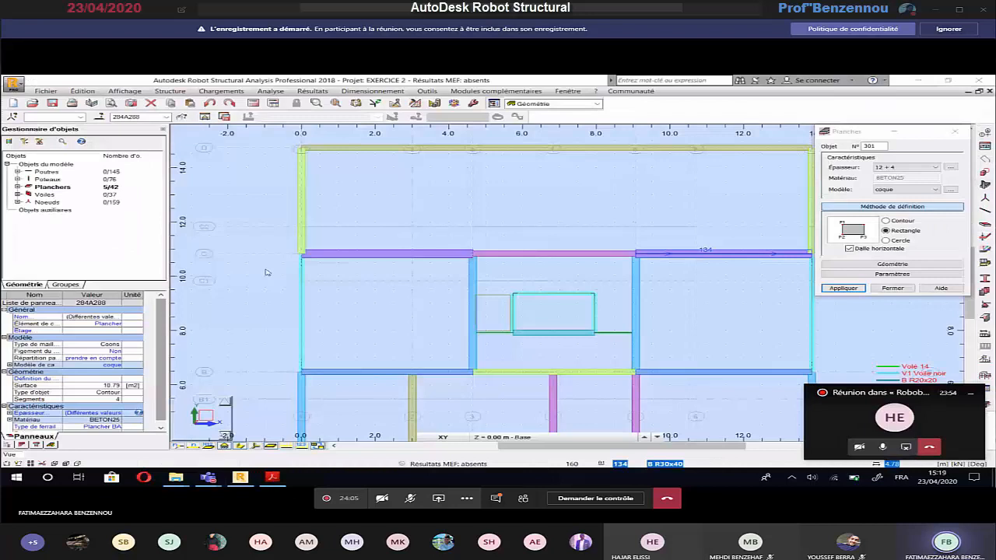
pyautogui.click(952, 169)
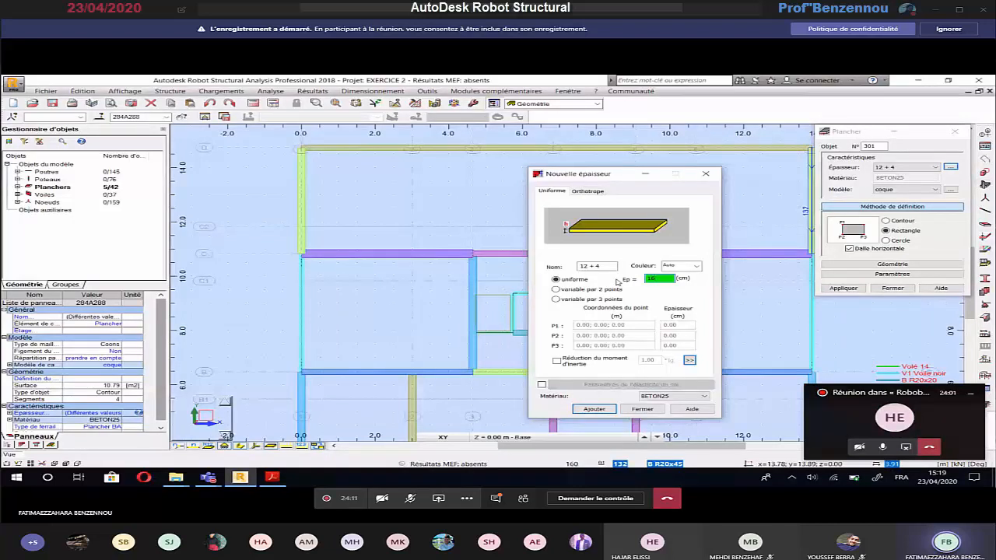
pyautogui.moveTo(611, 266); pyautogui.dragTo(574, 266)
pyautogui.write('EP16')
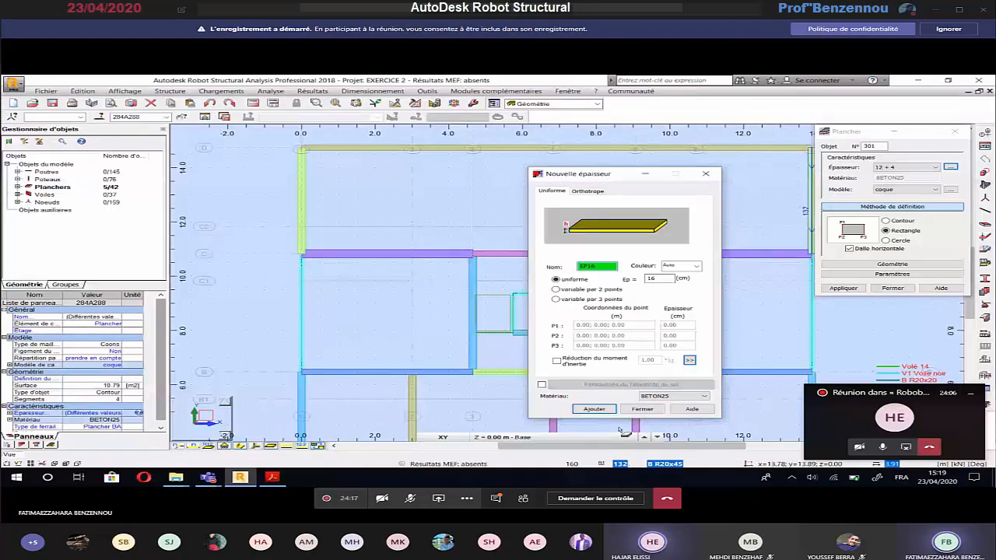
pyautogui.click(643, 410)
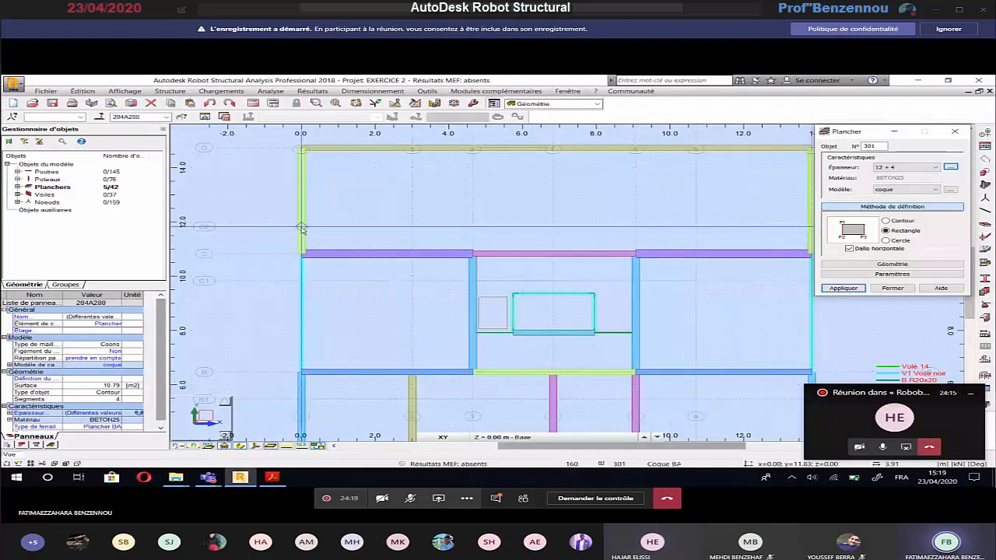
# Consult the PDF plan, and model a rectangular EP16 slab between axes 1 and 3, from construction line C2 to C1.
pyautogui.hotkey('alt', 'Tab')
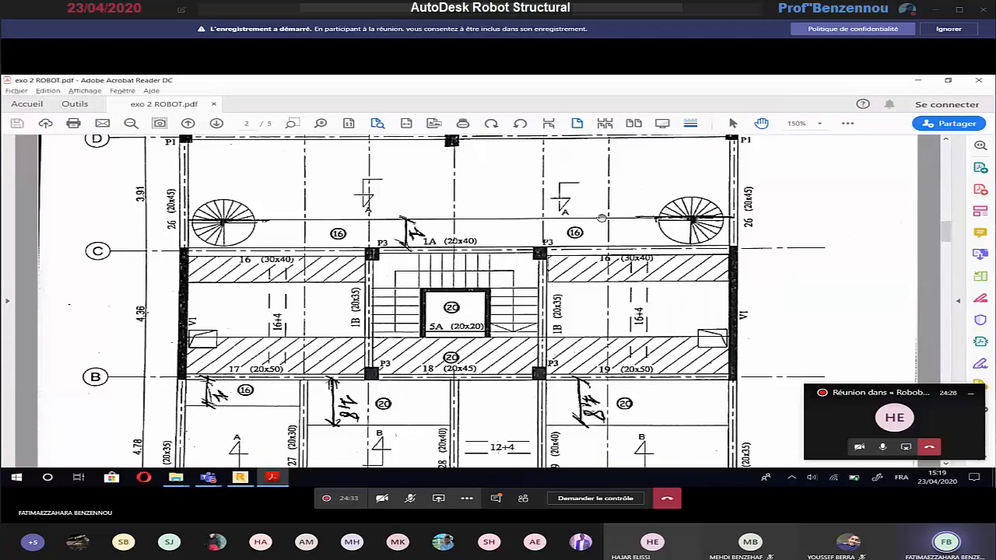
pyautogui.click(239, 476)
pyautogui.click(935, 167)
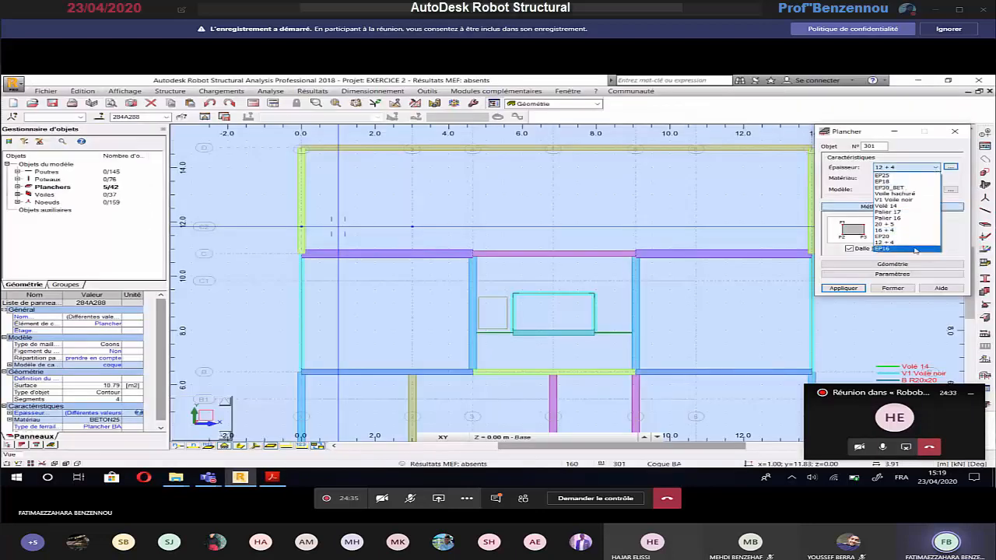
pyautogui.click(915, 249)
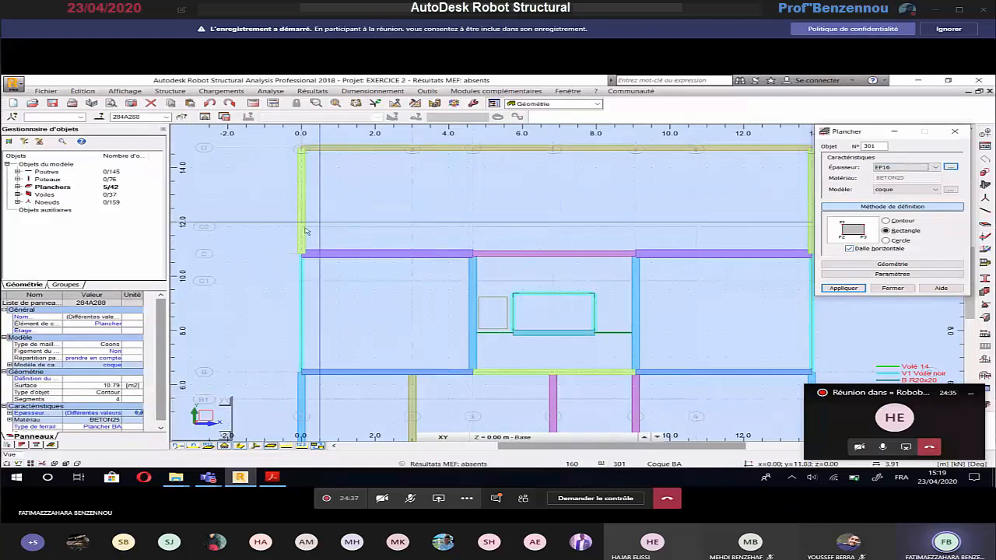
pyautogui.click(304, 229)
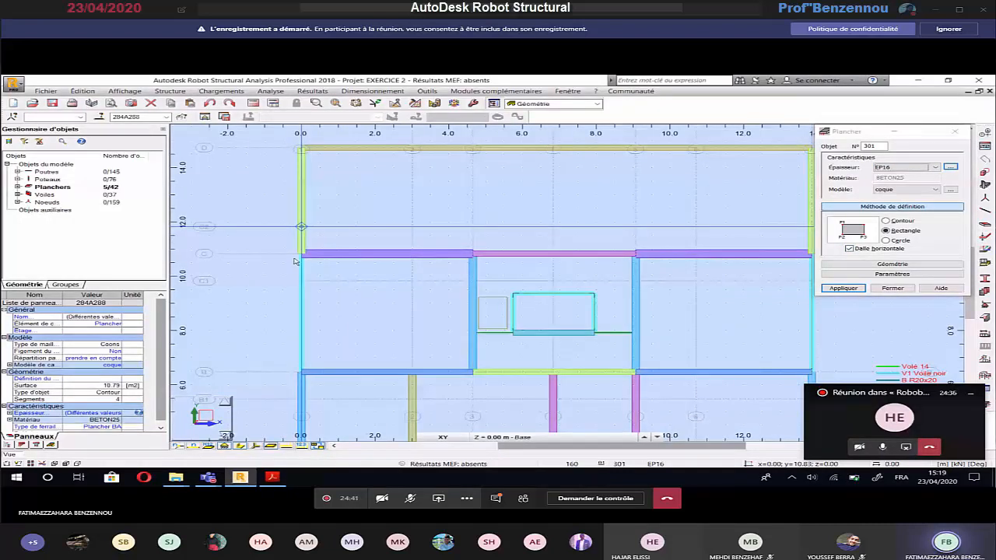
pyautogui.click(472, 283)
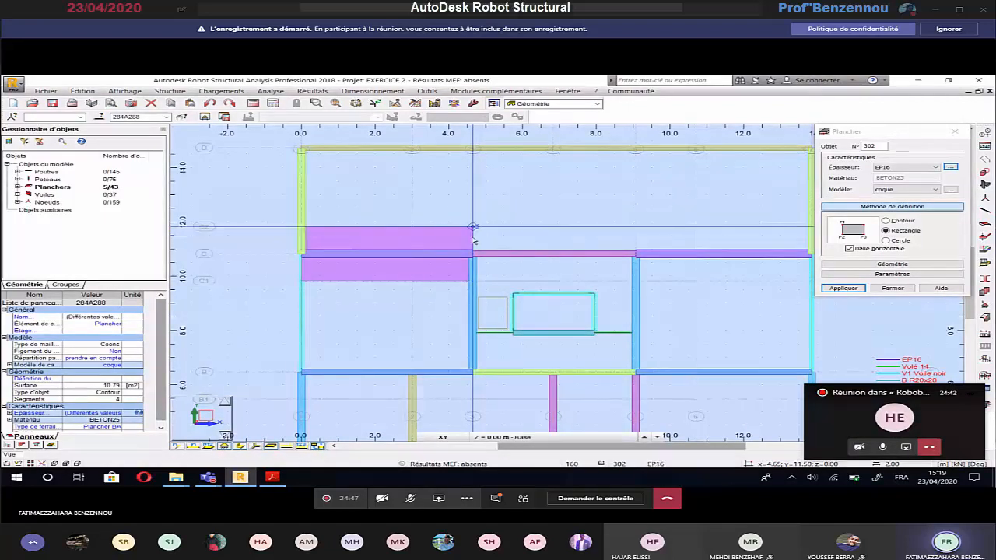
# Model two more rectangular EP16 slabs: axes 3 to 5 between C2 and C, and axes 5 to 7 between C2 and C1.
pyautogui.click(473, 240)
pyautogui.click(636, 253)
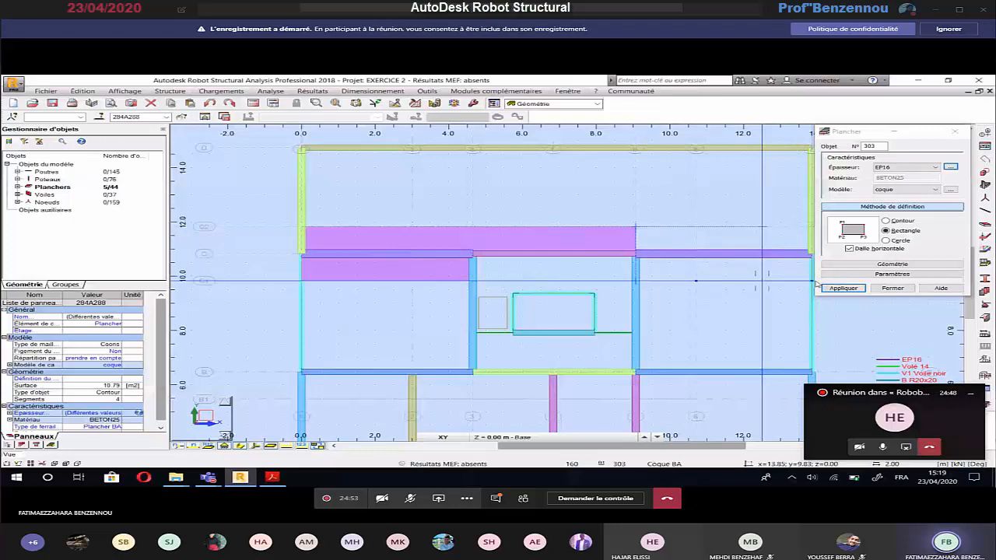
pyautogui.moveTo(730, 278); pyautogui.dragTo(686, 282, button='middle')
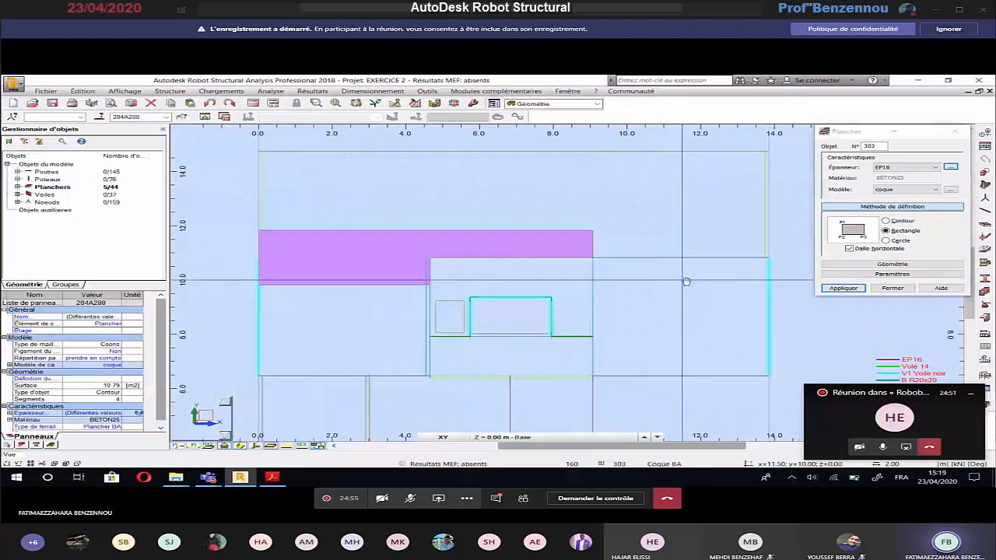
pyautogui.click(593, 231)
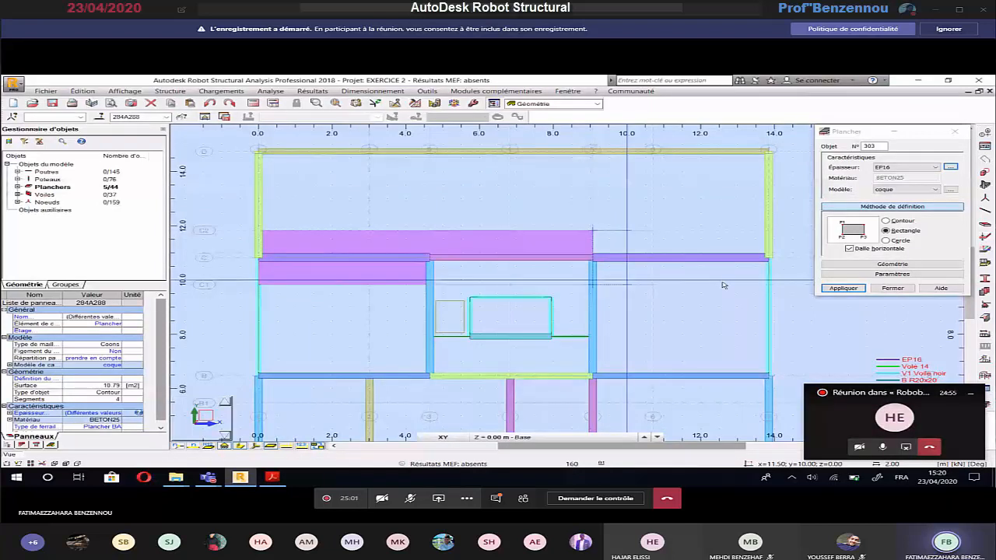
pyautogui.click(768, 285)
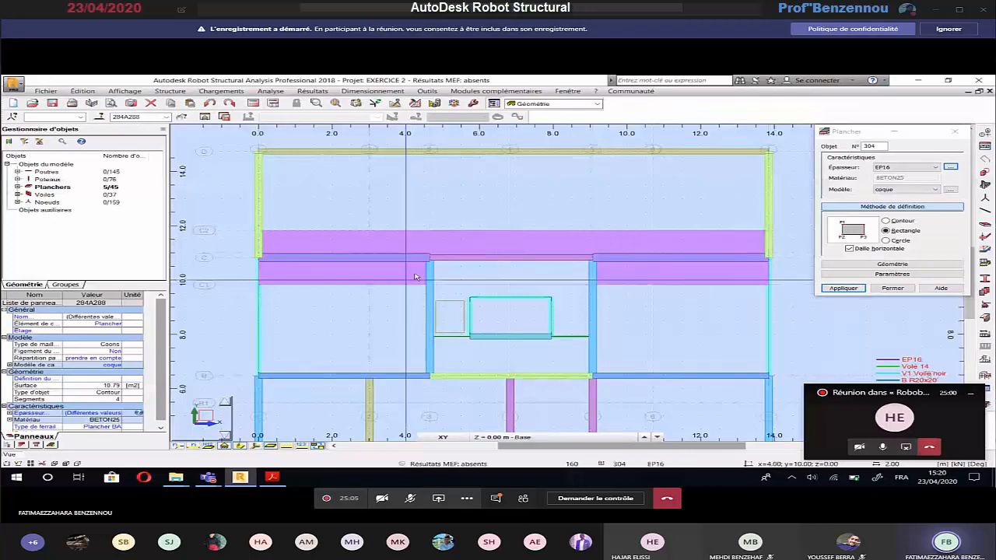
pyautogui.hotkey('alt', 'Tab')
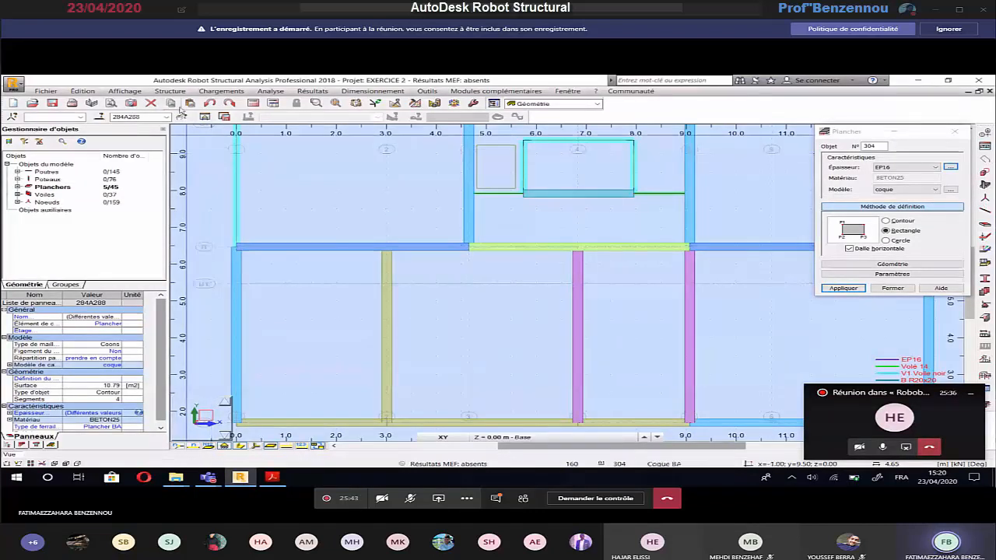
# Add a Y construction line B2 at a spacing of -1.8 m from axis B, and apply the axis definition.
pyautogui.click(170, 91)
pyautogui.click(231, 111)
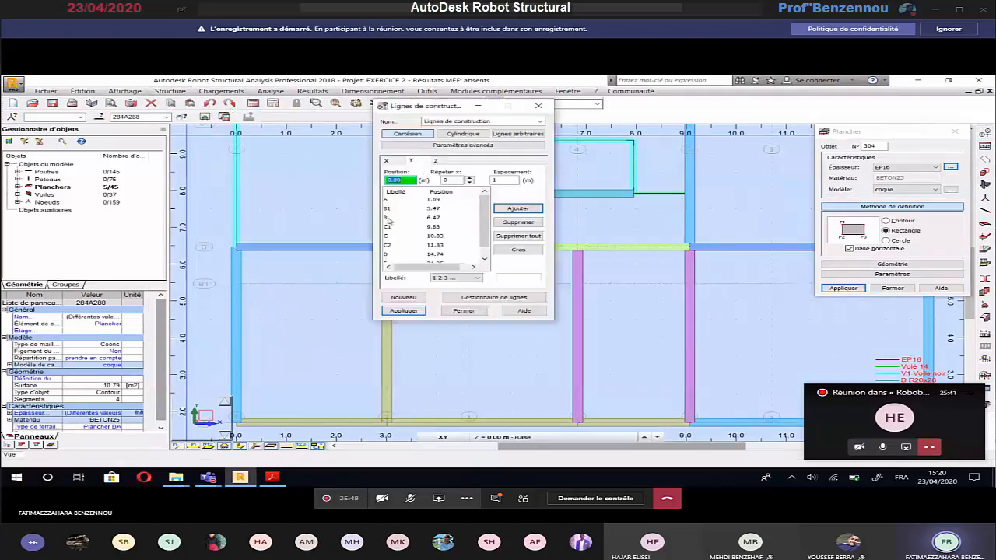
pyautogui.click(389, 221)
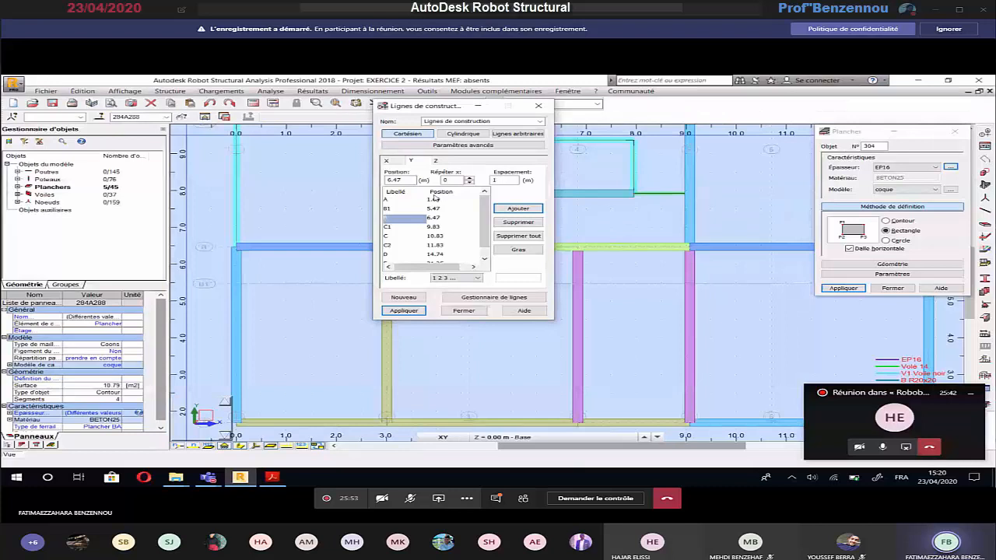
pyautogui.click(469, 178)
pyautogui.click(498, 180)
pyautogui.click(470, 278)
pyautogui.click(470, 291)
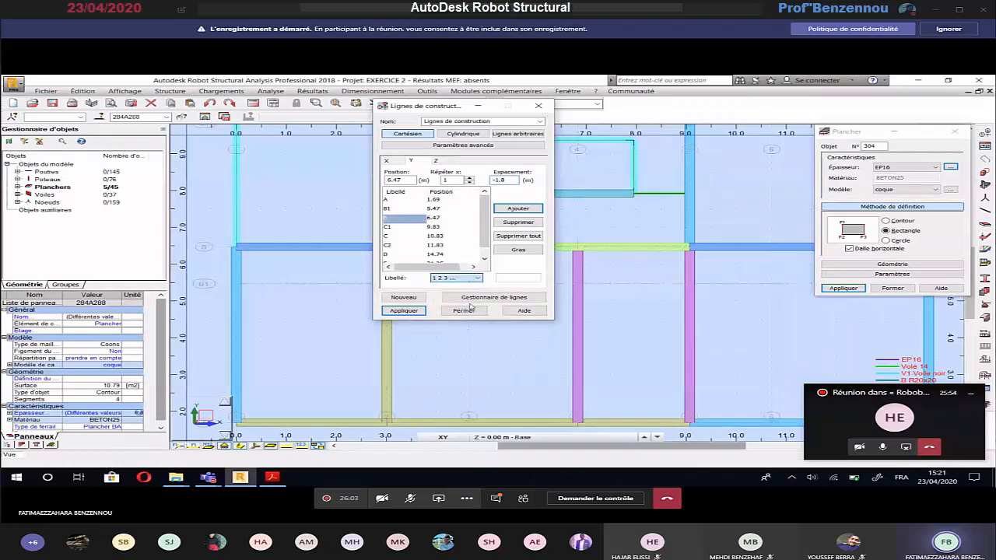
pyautogui.click(517, 278)
pyautogui.write('B2')
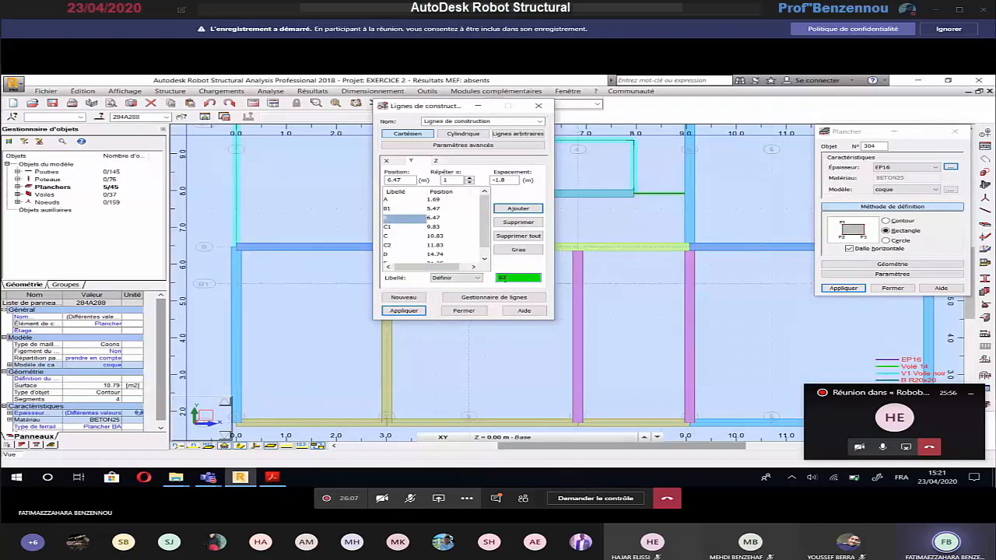
pyautogui.click(515, 208)
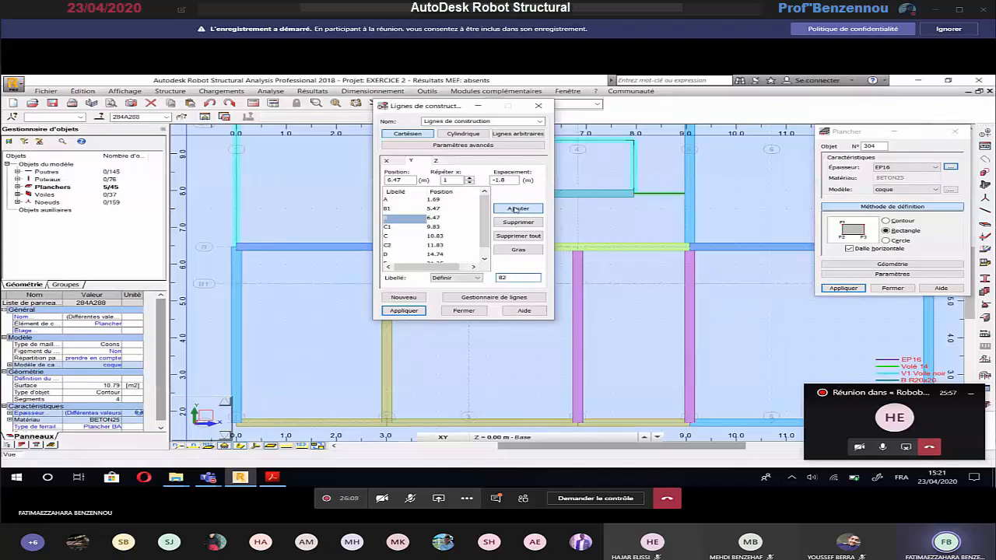
pyautogui.click(463, 310)
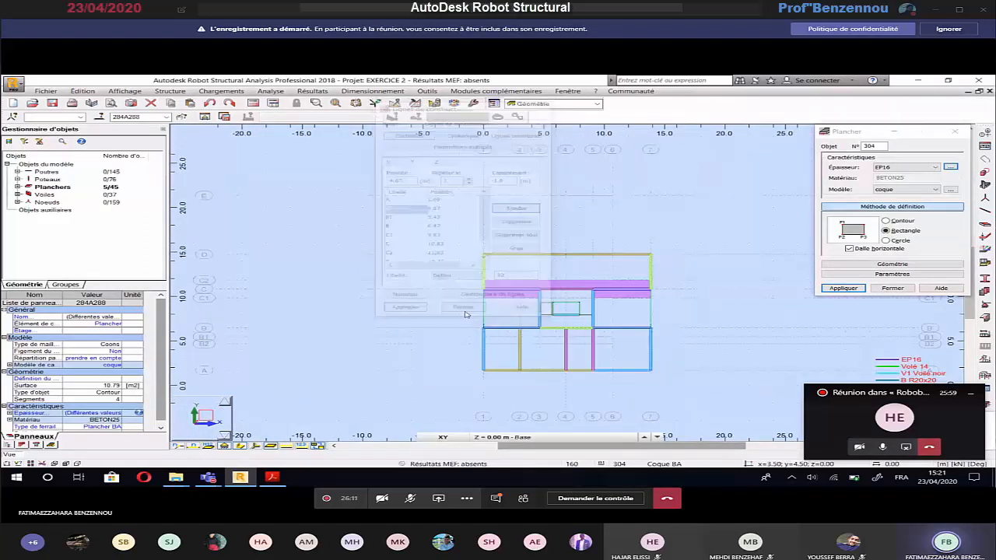
# Examine the basement and mezzanine floor plans in the PDF for the slab strip dimensions and thicknesses around axis B.
pyautogui.scroll(4, 490, 349)
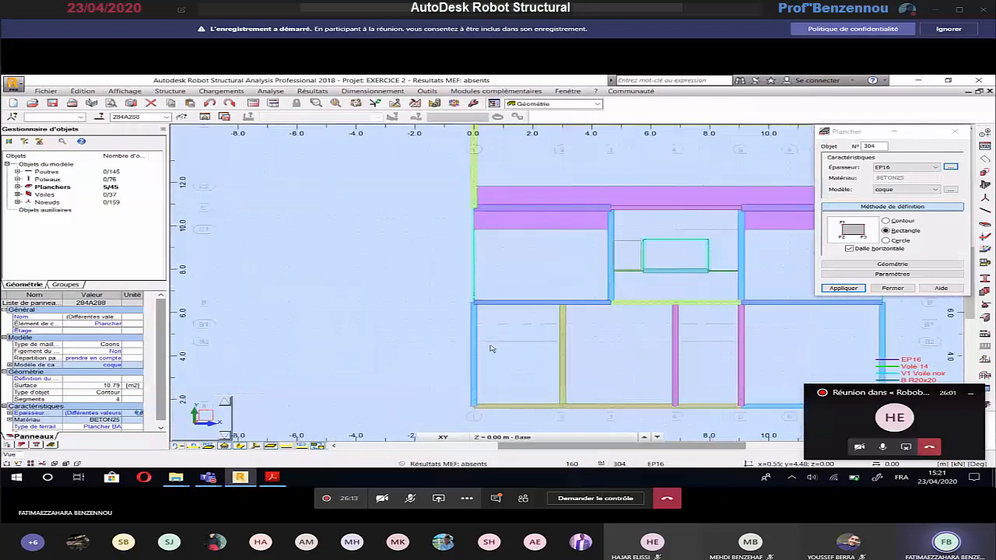
pyautogui.scroll(1, 490, 348)
pyautogui.moveTo(490, 348); pyautogui.dragTo(360, 350, button='middle')
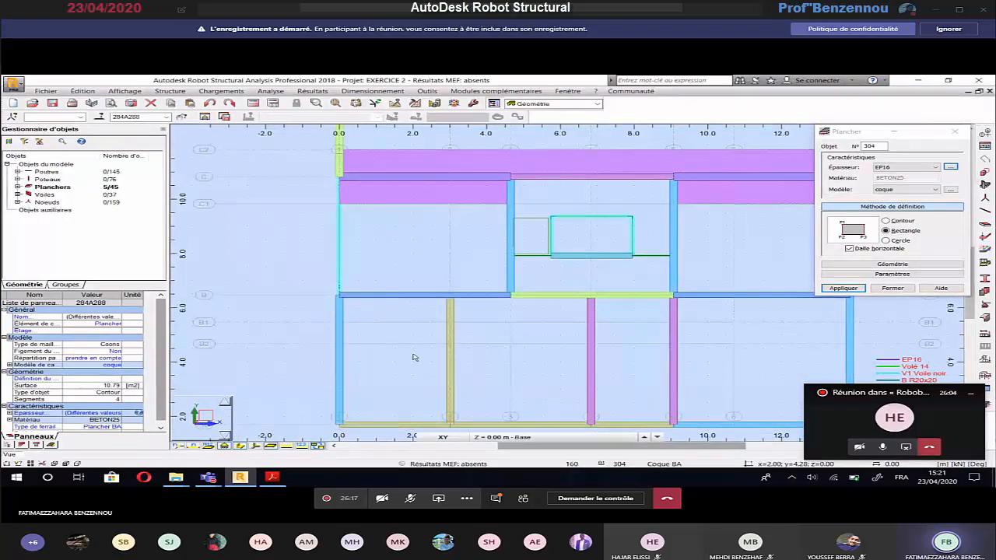
pyautogui.hotkey('alt', 'Tab')
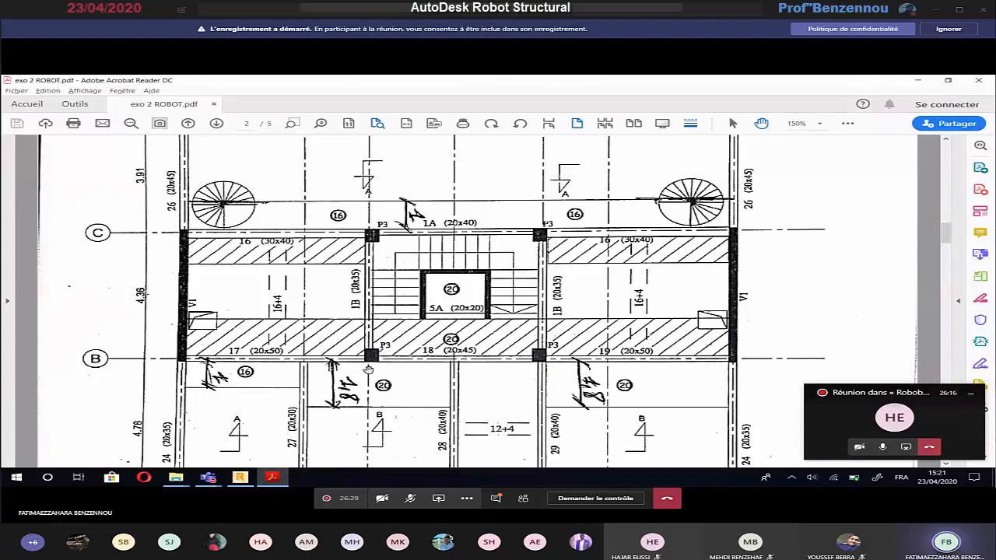
pyautogui.hotkey('ctrl', '0')
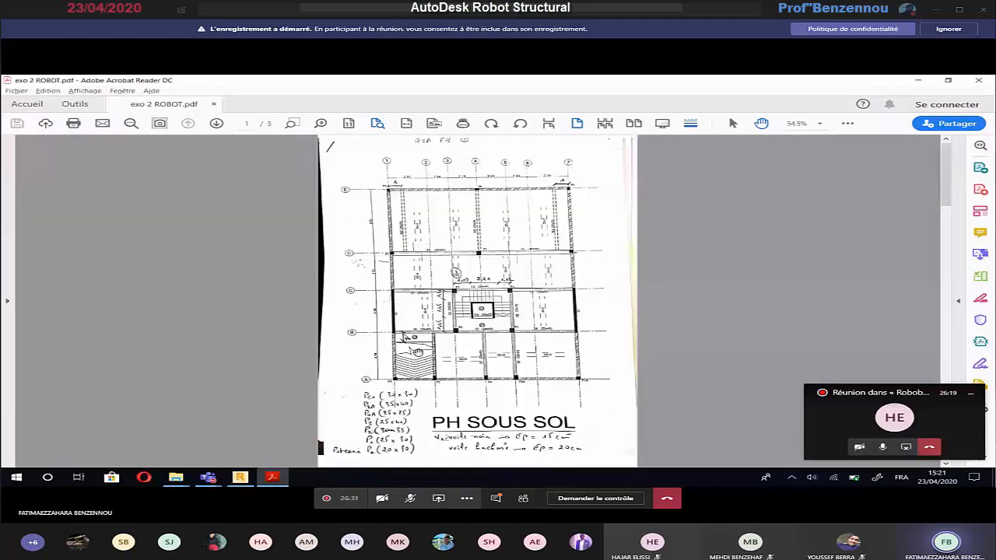
pyautogui.keyDown('ctrl'); pyautogui.scroll(5, 462, 321); pyautogui.keyUp('ctrl')
pyautogui.keyDown('ctrl'); pyautogui.scroll(1, 463, 322); pyautogui.keyUp('ctrl')
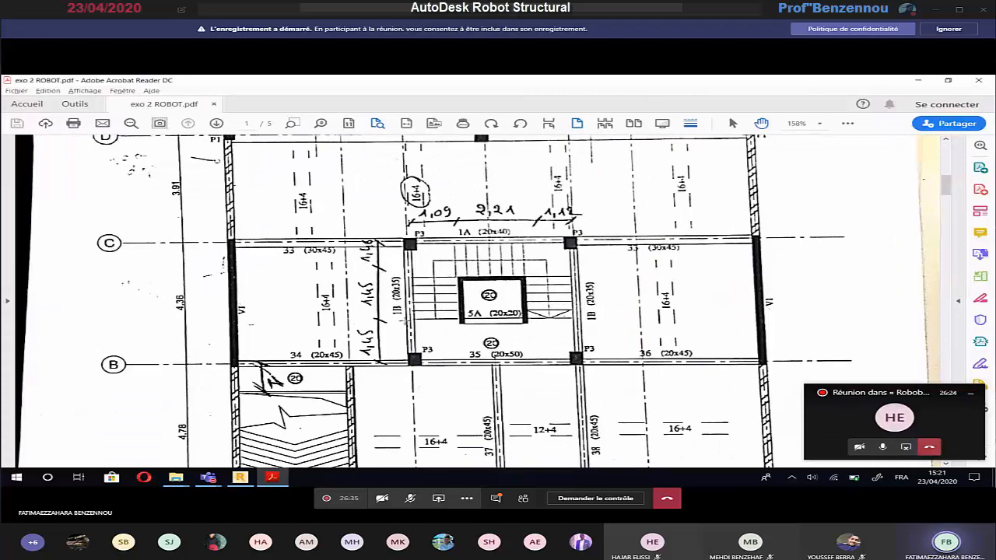
pyautogui.keyDown('ctrl'); pyautogui.scroll(-5, 403, 320); pyautogui.keyUp('ctrl')
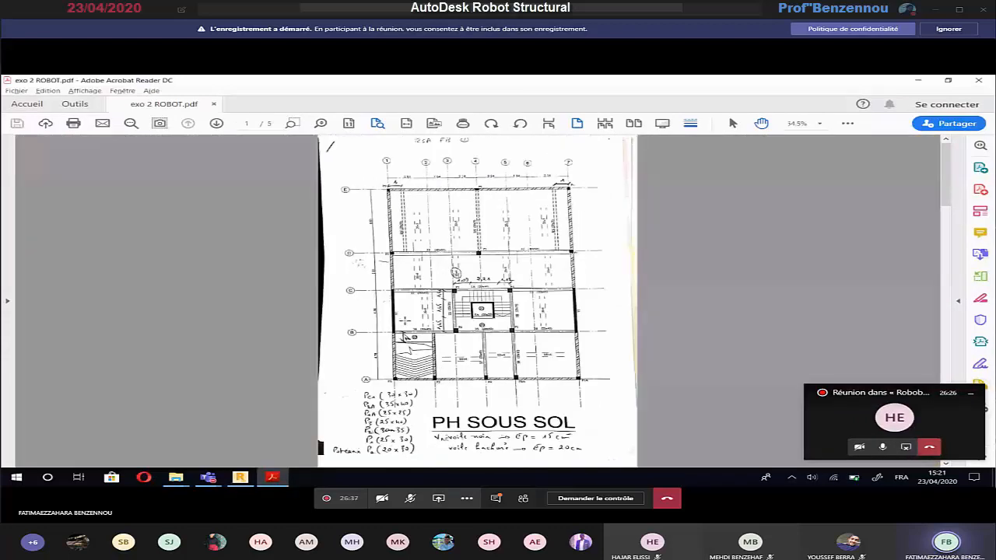
pyautogui.scroll(-3, 404, 320)
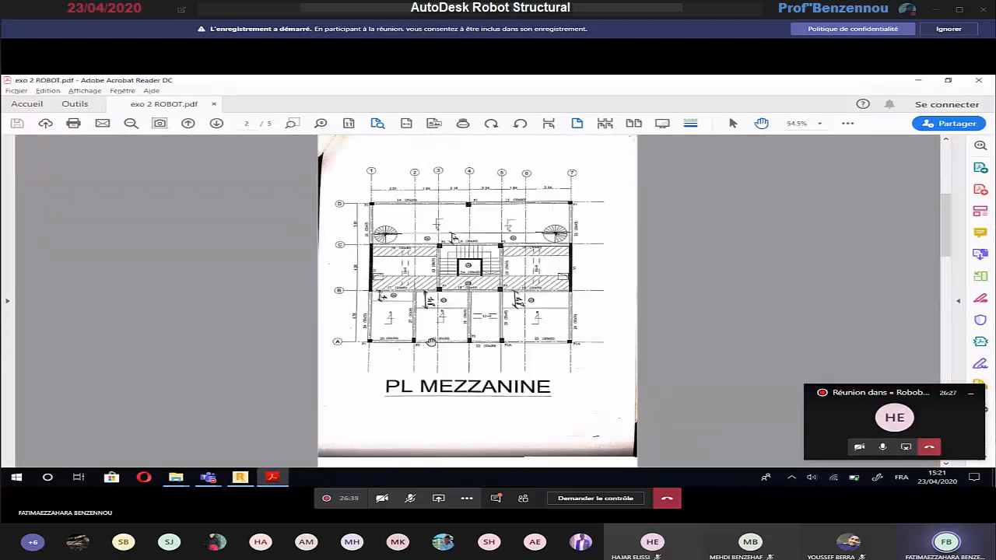
pyautogui.keyDown('ctrl'); pyautogui.scroll(4, 264, 225); pyautogui.keyUp('ctrl')
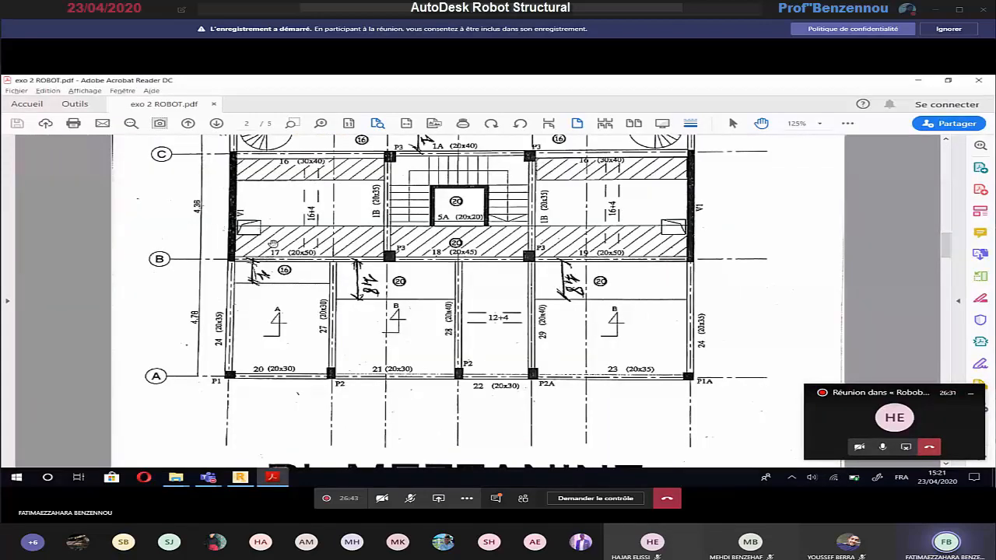
# Add a Y construction line B3 at a spacing of 1.45 m from axis B, and apply the axis definition.
pyautogui.hotkey('alt', 'Tab')
pyautogui.click(170, 91)
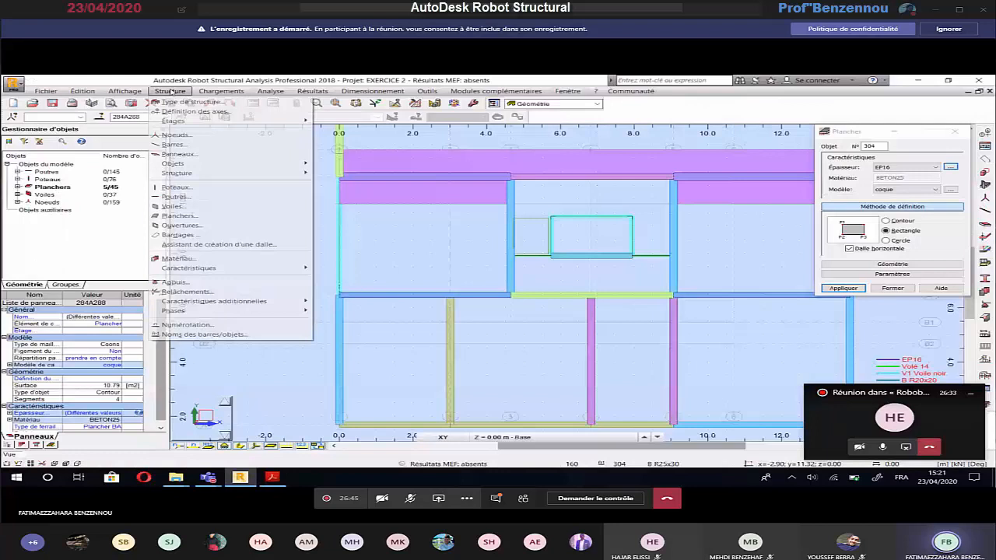
pyautogui.click(340, 144)
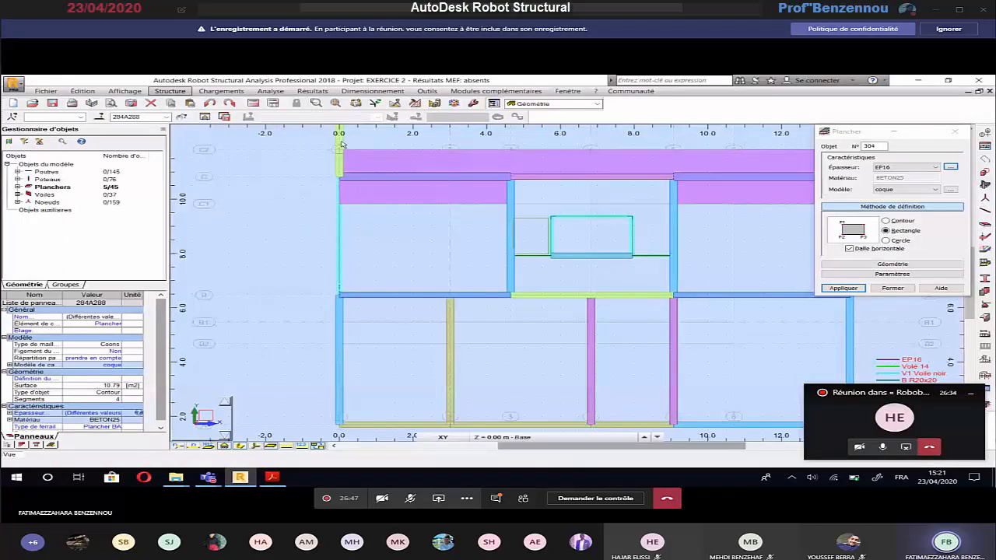
pyautogui.click(386, 229)
pyautogui.click(469, 178)
pyautogui.click(502, 180)
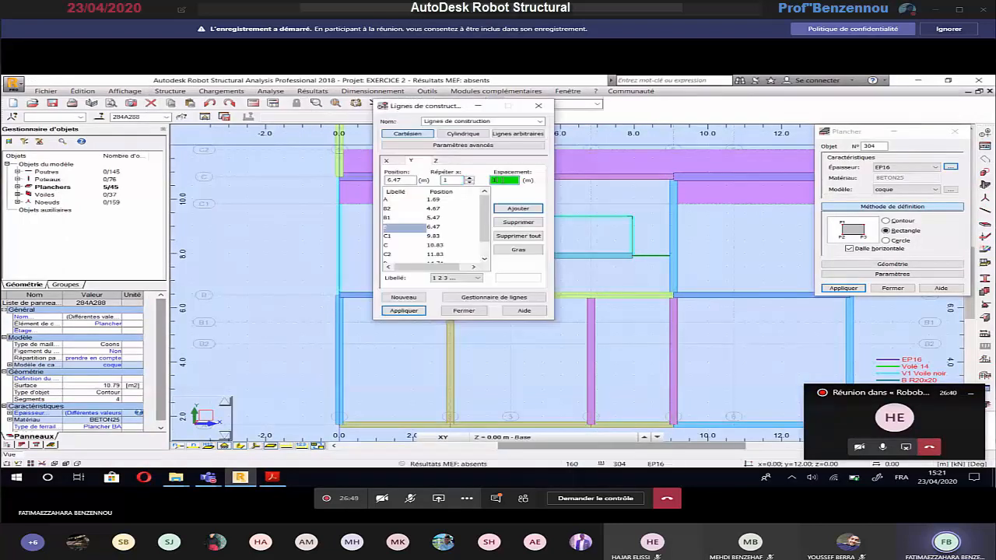
pyautogui.write('1.')
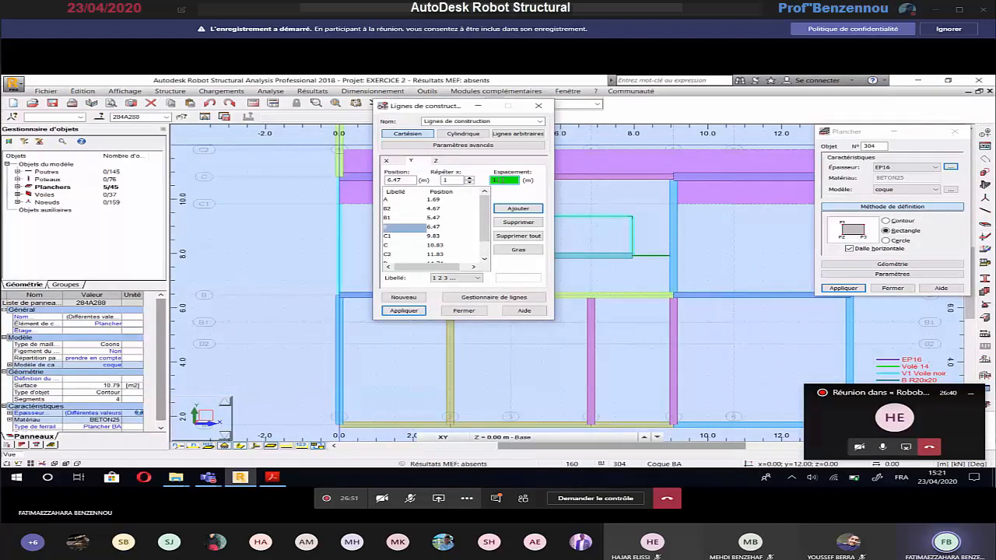
pyautogui.write('45')
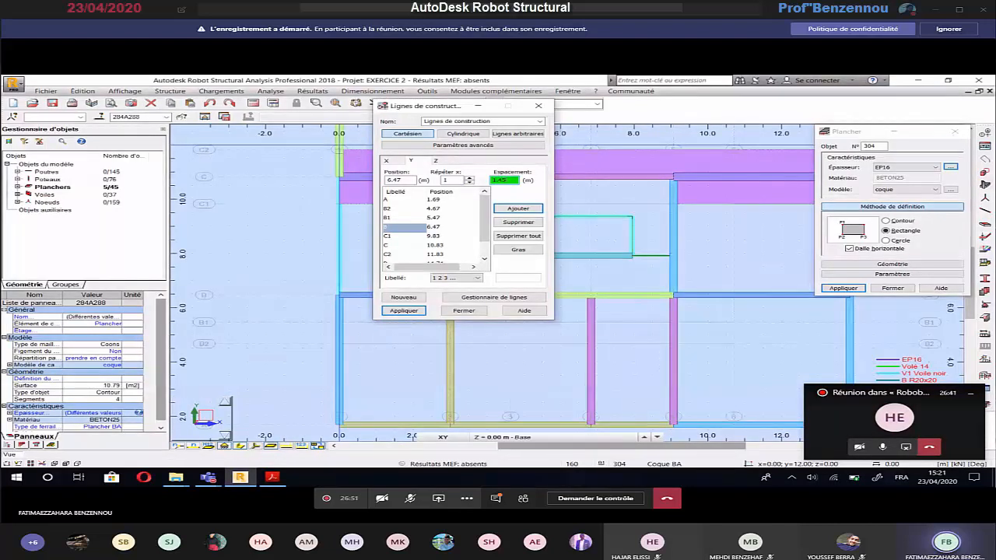
pyautogui.click(474, 278)
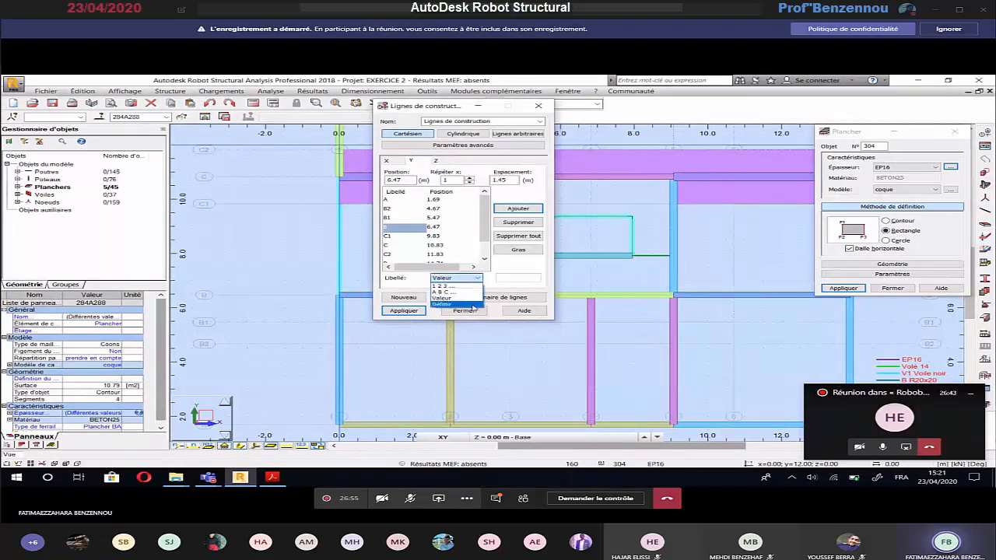
pyautogui.click(472, 304)
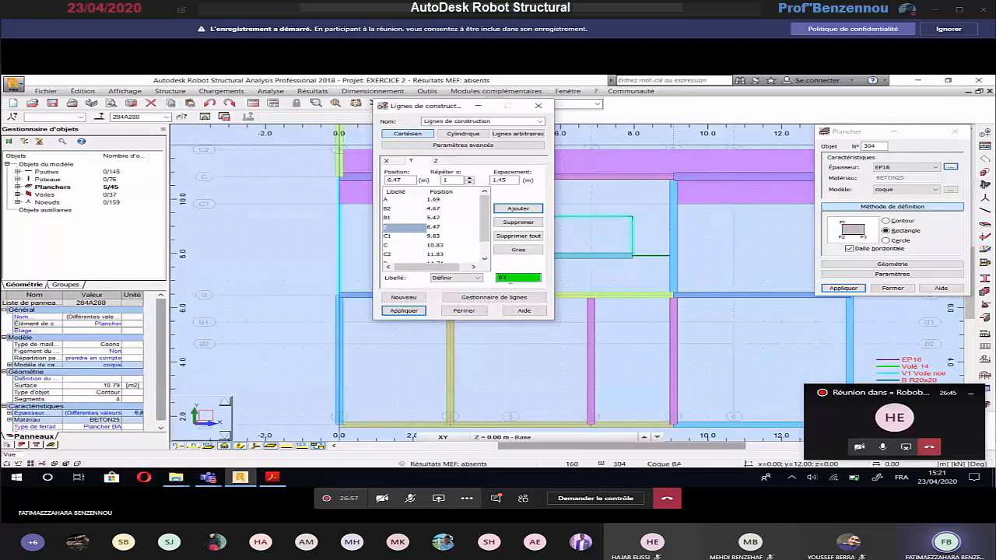
pyautogui.click(518, 210)
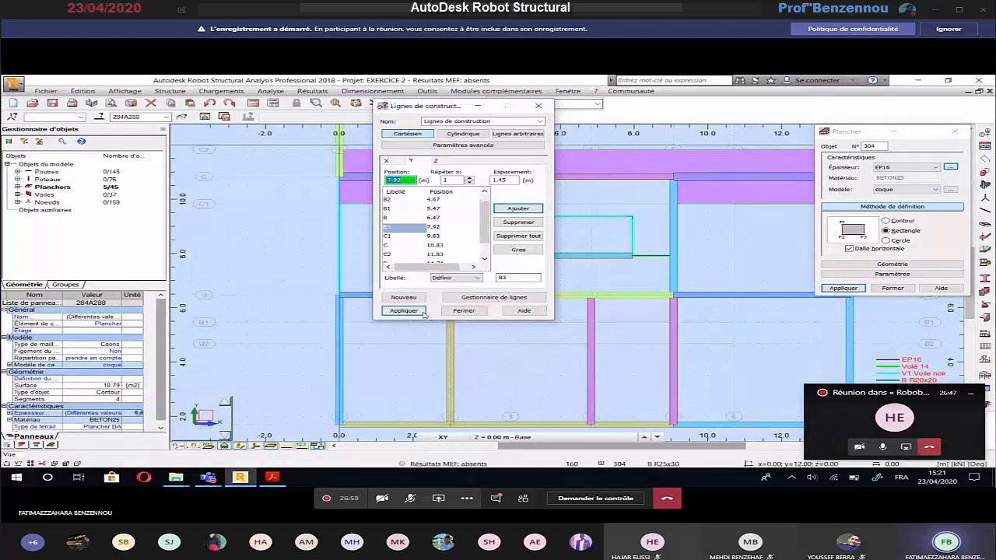
pyautogui.click(422, 311)
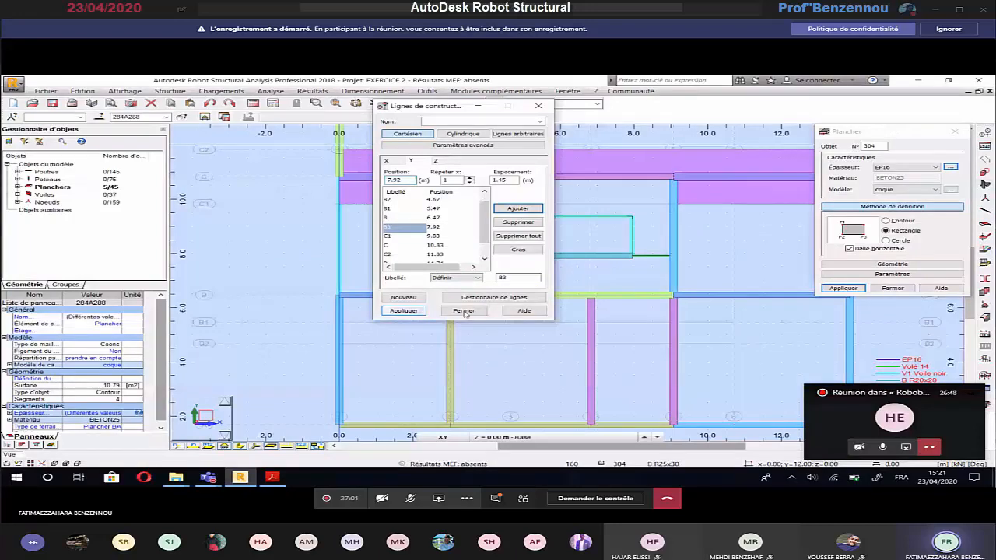
pyautogui.click(464, 311)
# Check the mezzanine plan, and model a rectangular EP16 slab between axes 1 and 2, from construction line B1 to B3.
pyautogui.hotkey('alt', 'Tab')
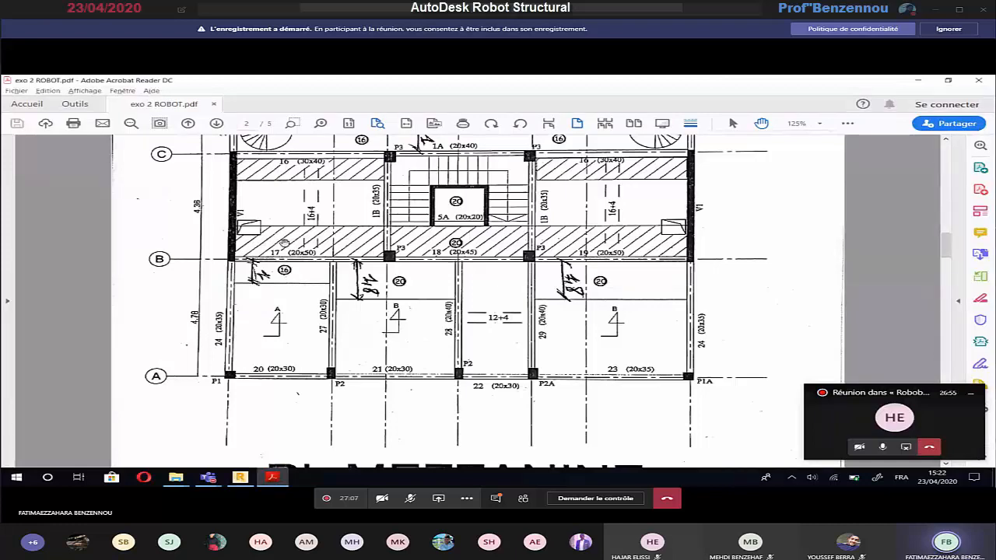
pyautogui.hotkey('alt', 'Tab')
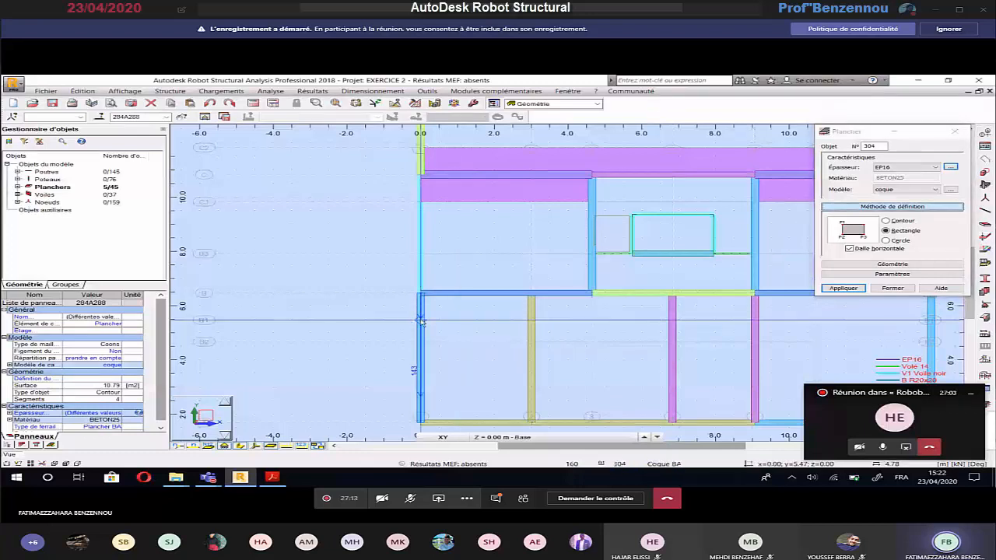
pyautogui.click(531, 321)
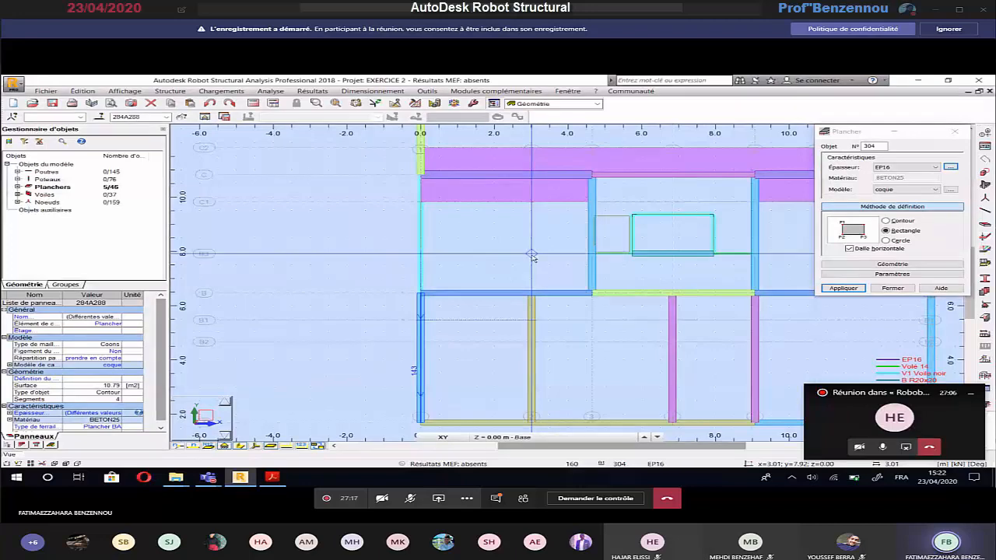
# Check the bay between axes 2 and 4 in the PDF plan, and set the floor thickness to EP20.
pyautogui.hotkey('alt', 'Tab')
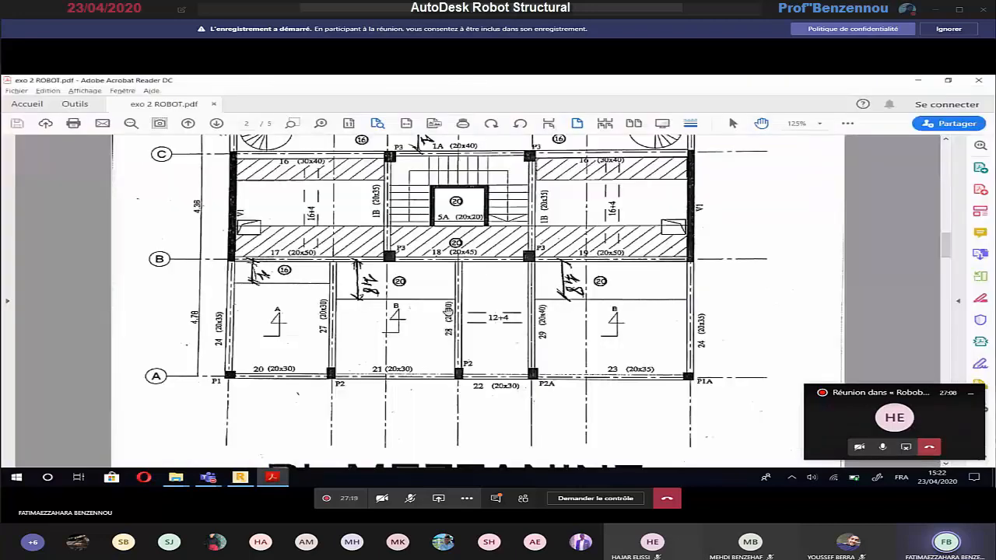
pyautogui.hotkey('alt', 'Tab')
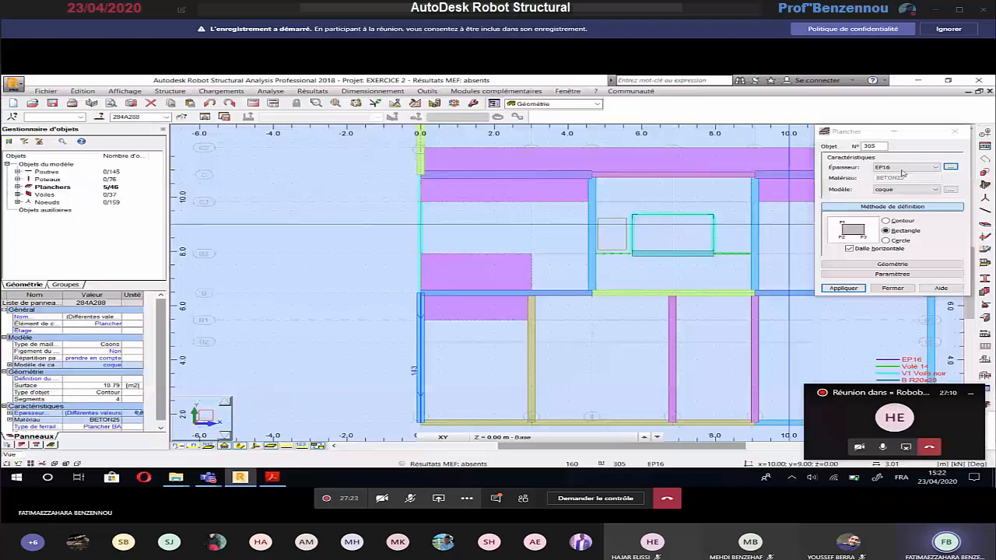
pyautogui.click(902, 170)
pyautogui.click(894, 183)
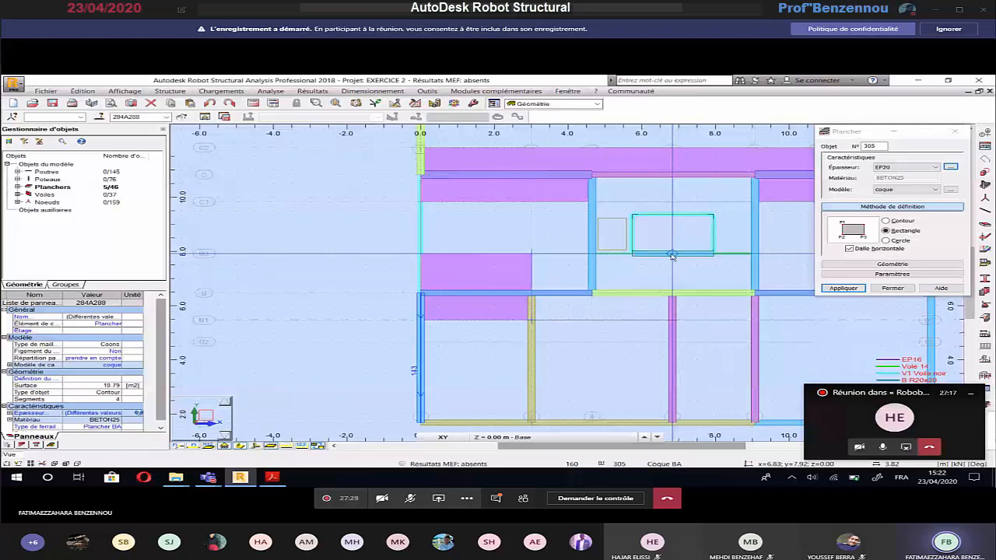
# Model rectangular EP20 slabs between axes 2 and 4 from B1 to B3, and between axes 4 and 5 from B to B3.
pyautogui.click(672, 255)
pyautogui.click(675, 296)
pyautogui.moveTo(655, 278); pyautogui.dragTo(405, 270, button='middle')
# Recheck the plan, and redo the two EP20 slabs: axes 2 to 4 between B2 and B3, and axes 4 to 5 between B and B3.
pyautogui.hotkey('alt', 'Tab')
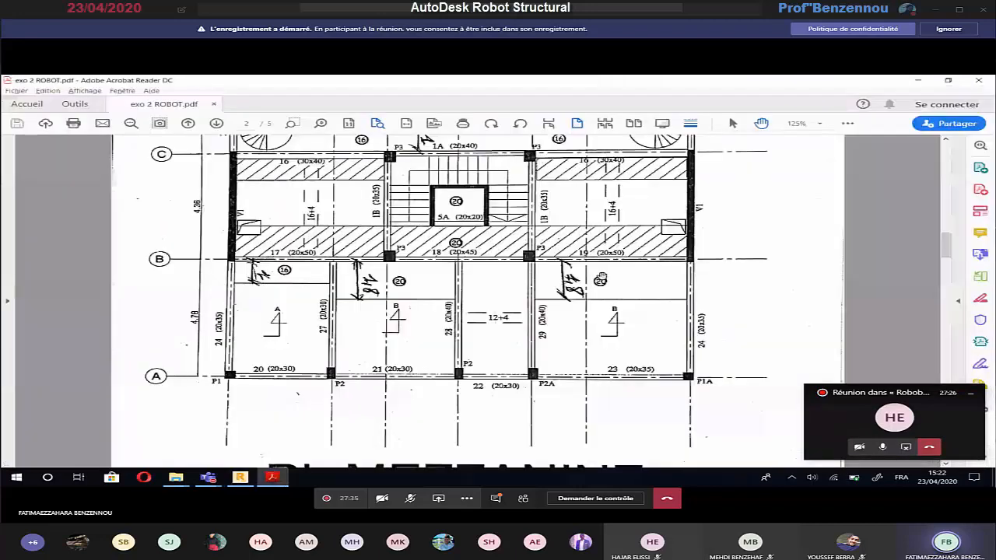
pyautogui.hotkey('alt', 'Tab')
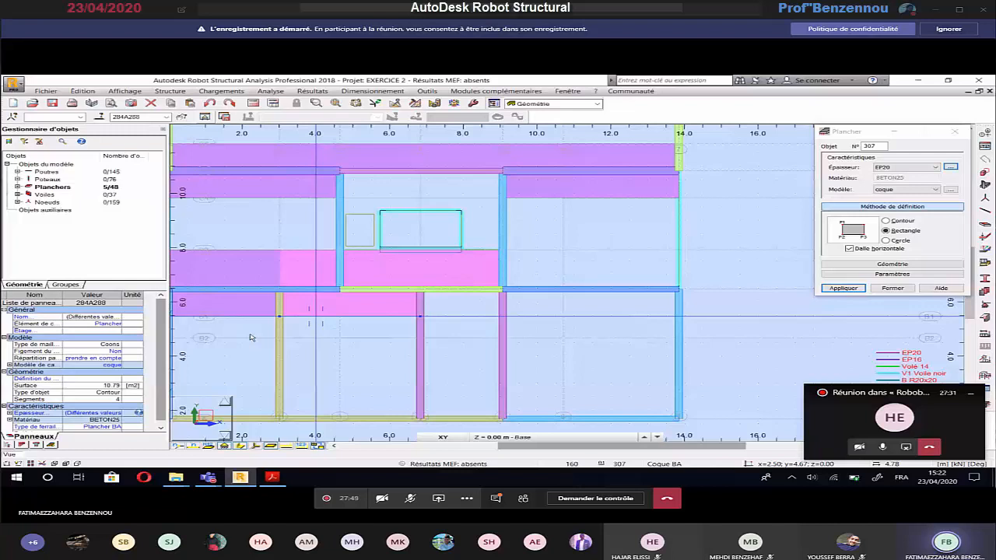
pyautogui.click(419, 250)
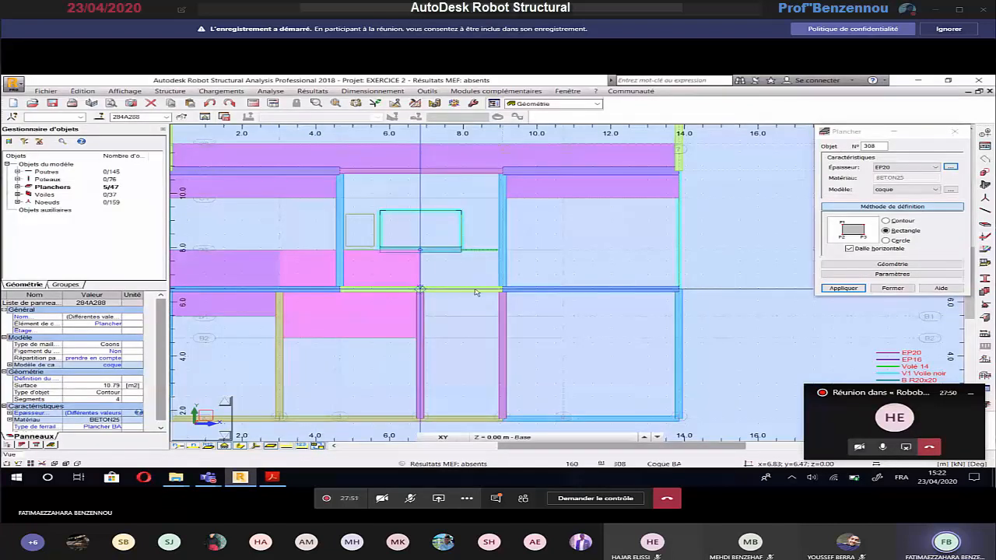
pyautogui.click(418, 290)
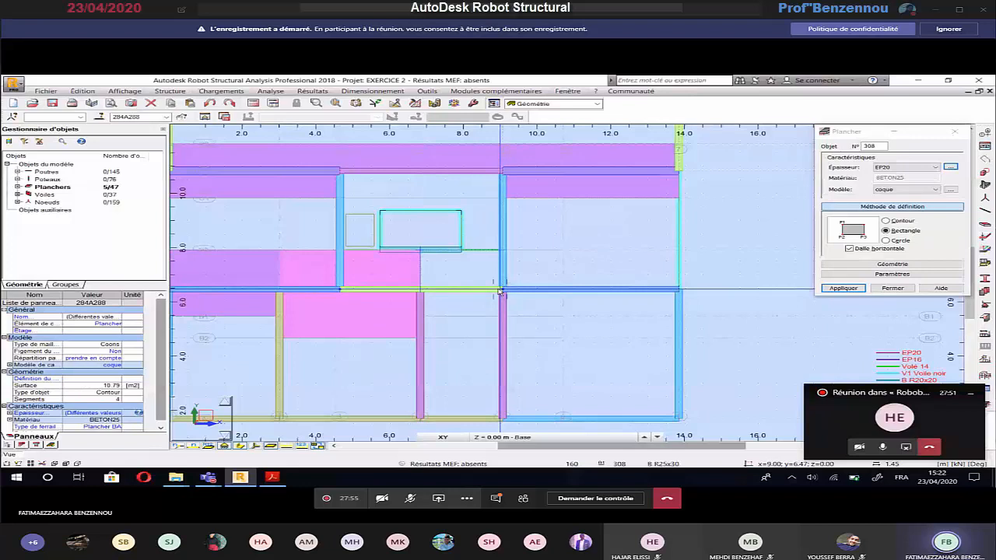
pyautogui.click(500, 291)
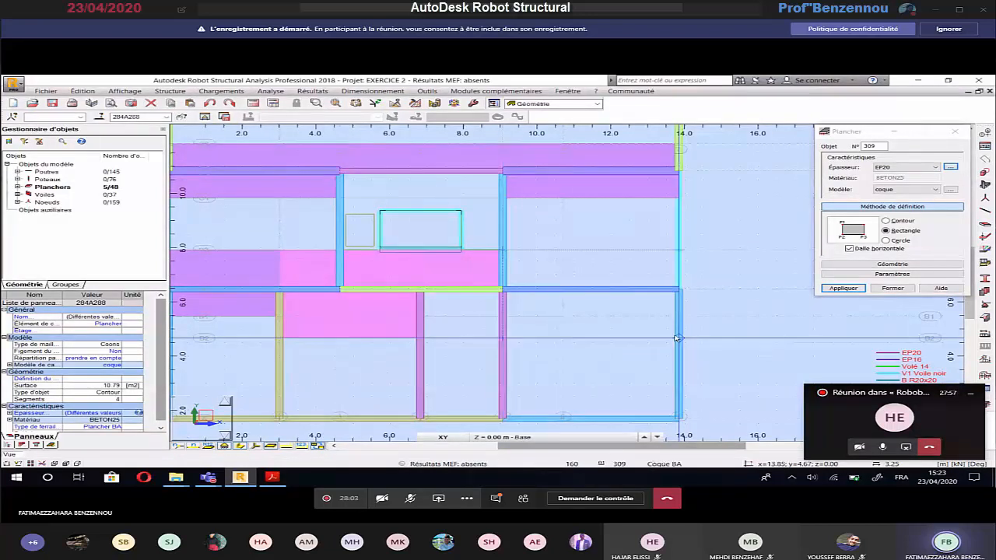
# Check the mezzanine plan, and model rectangular 16+4 slabs between axes 1 and 3 and axes 5 and 7, from B3 to C1.
pyautogui.click(272, 477)
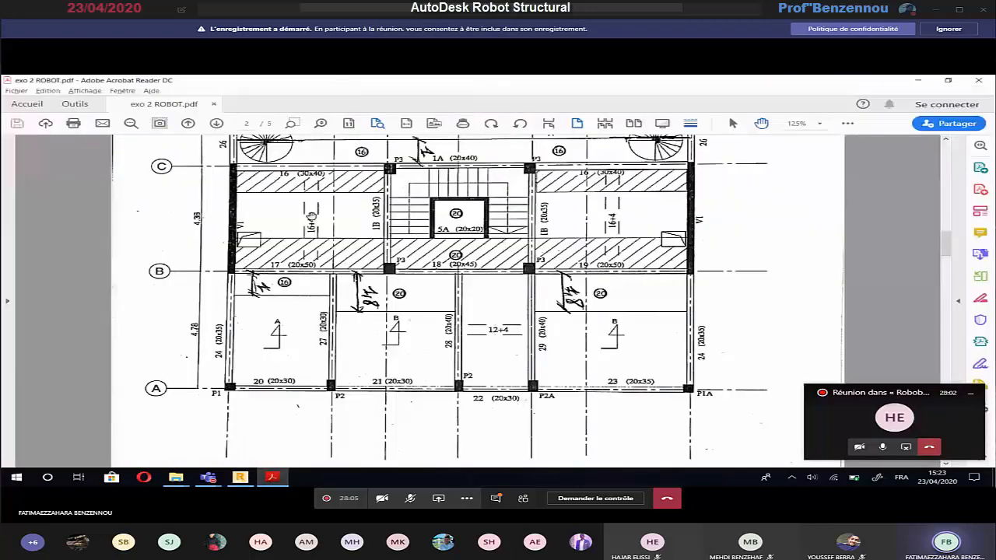
pyautogui.hotkey('alt', 'Tab')
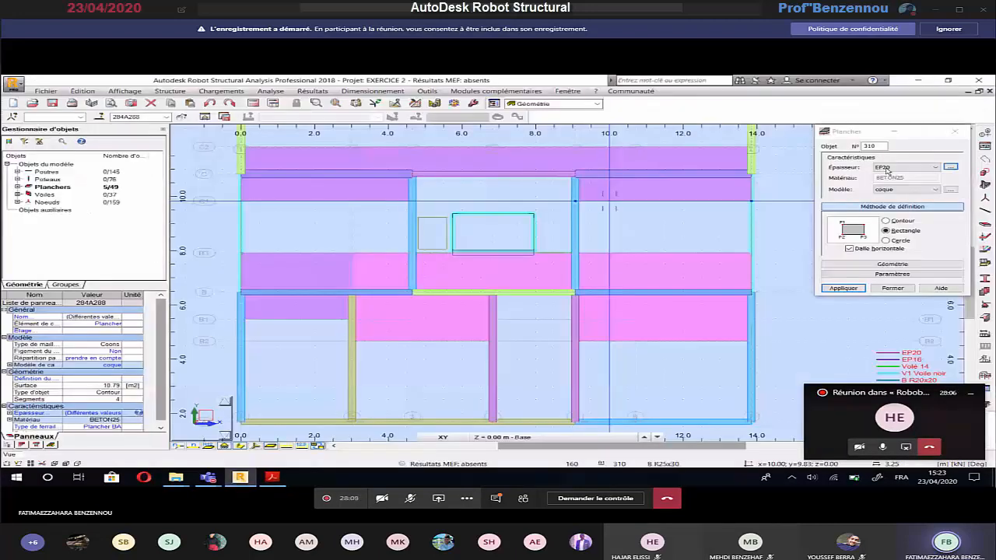
pyautogui.click(886, 171)
pyautogui.click(885, 182)
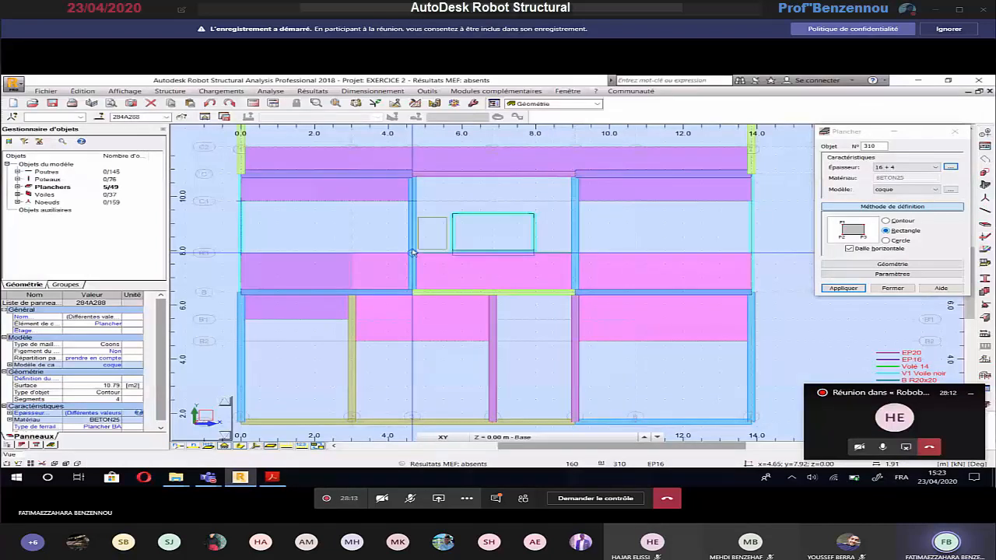
pyautogui.click(413, 253)
pyautogui.click(575, 201)
pyautogui.click(575, 253)
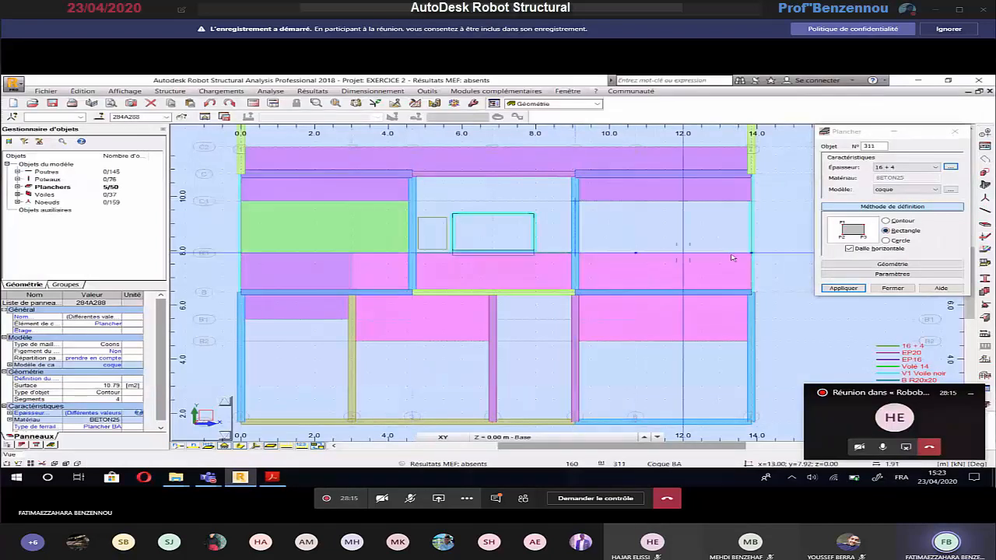
pyautogui.click(745, 253)
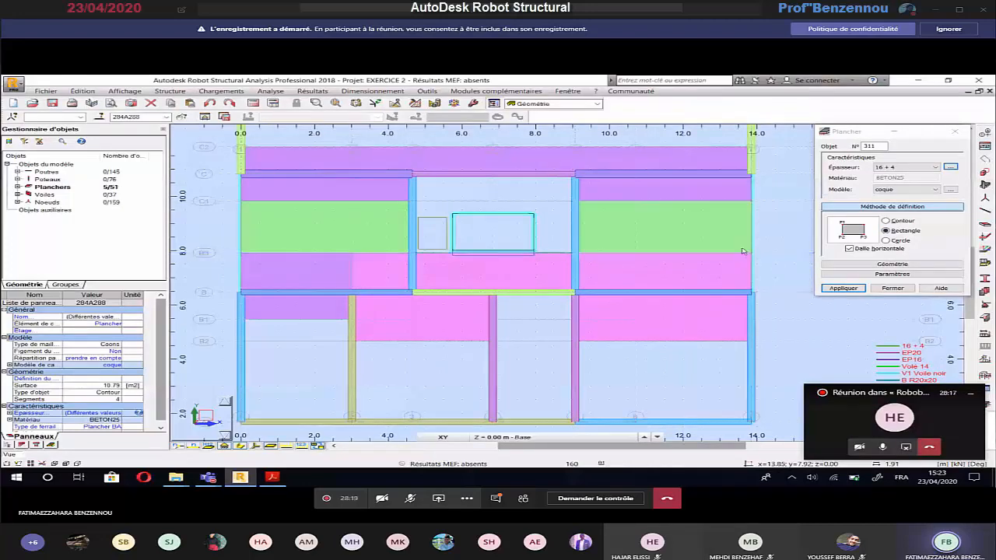
# Check the plan in the PDF, and model a rectangular 12+4 slab between axes 4 and 5, from axis A to axis B.
pyautogui.click(272, 477)
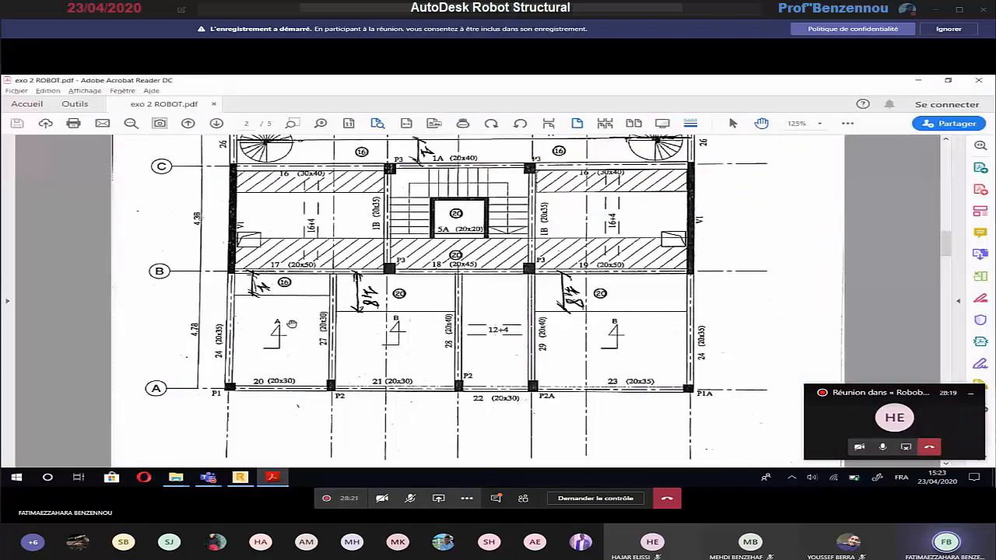
pyautogui.hotkey('alt', 'Tab')
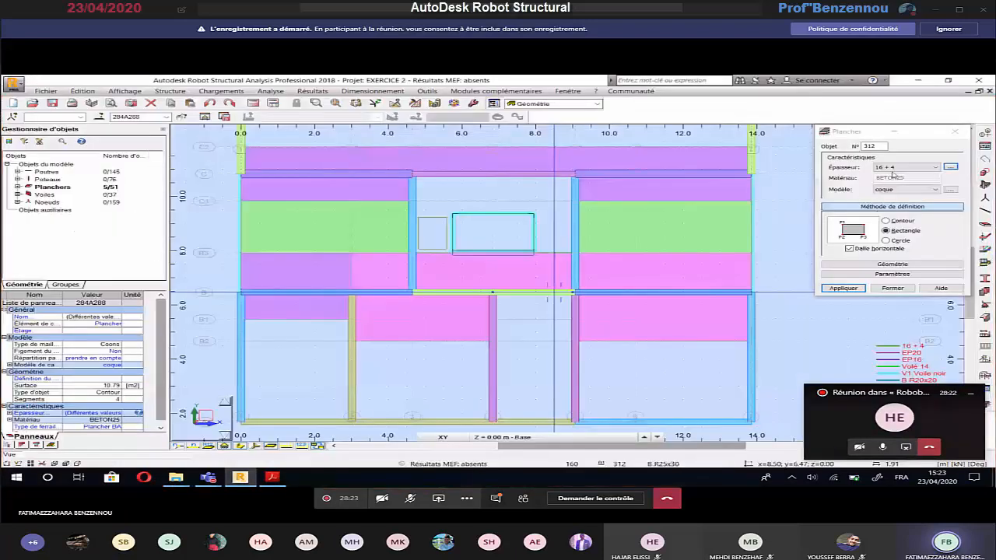
pyautogui.click(895, 168)
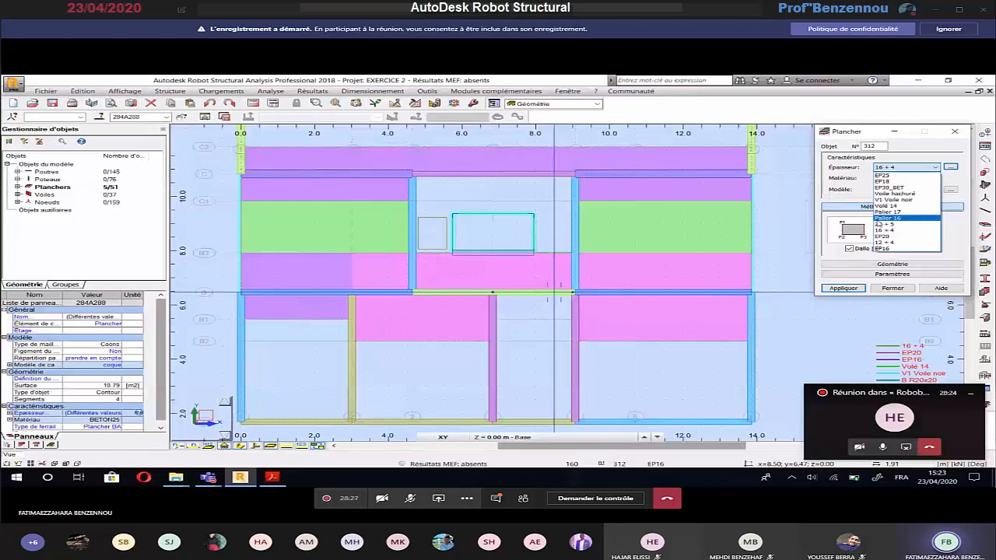
pyautogui.click(887, 242)
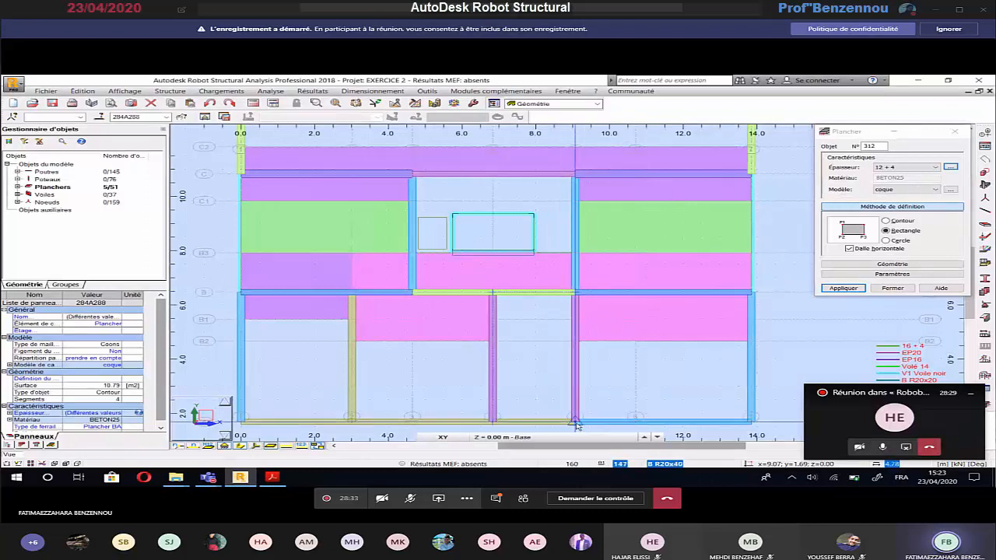
pyautogui.click(576, 422)
pyautogui.scroll(-1, 614, 391)
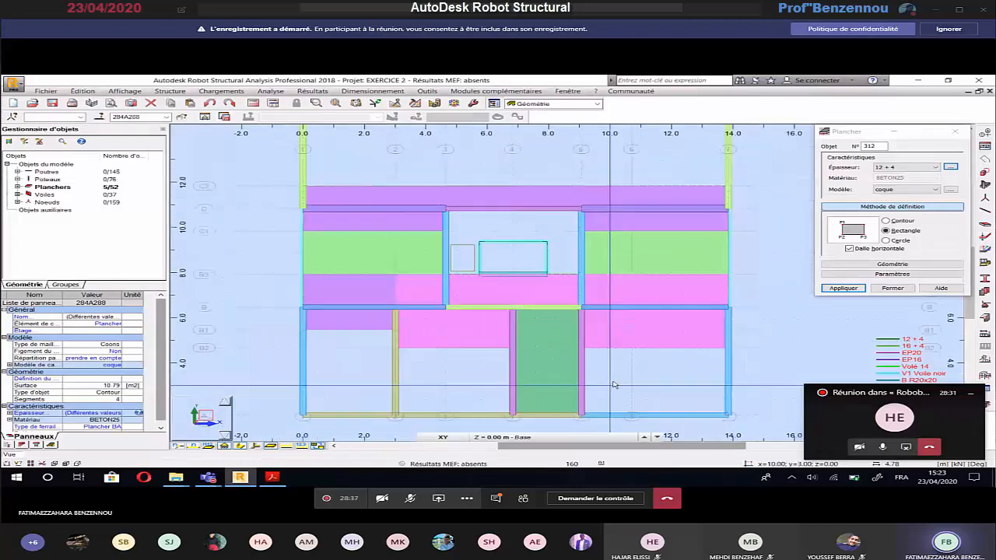
pyautogui.scroll(-1, 614, 384)
pyautogui.moveTo(614, 384); pyautogui.dragTo(547, 320, button='middle')
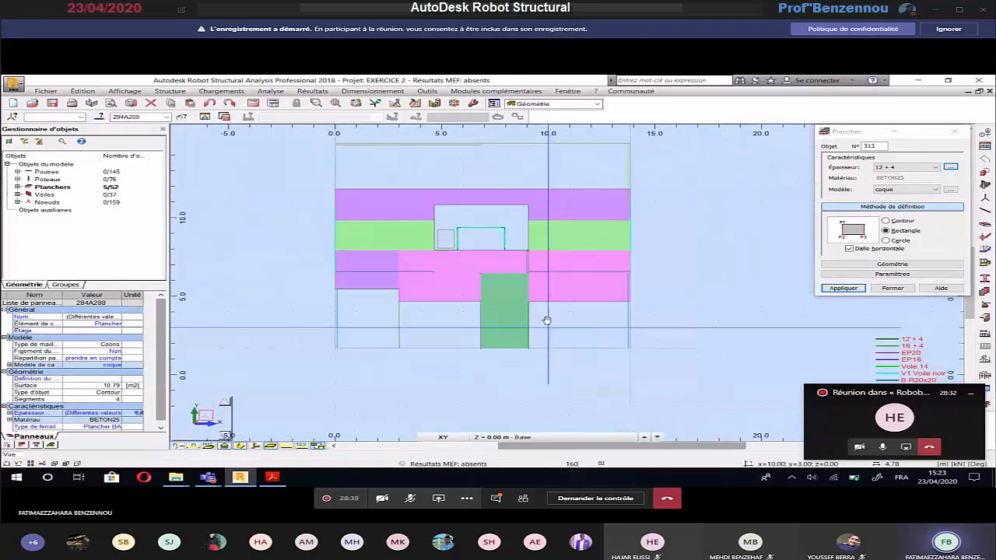
# Check the PH RDCH plan, and delete the auxiliary Y construction lines B1, B2, B3, C1 and C2, keeping the main axes.
pyautogui.hotkey('alt', 'Tab')
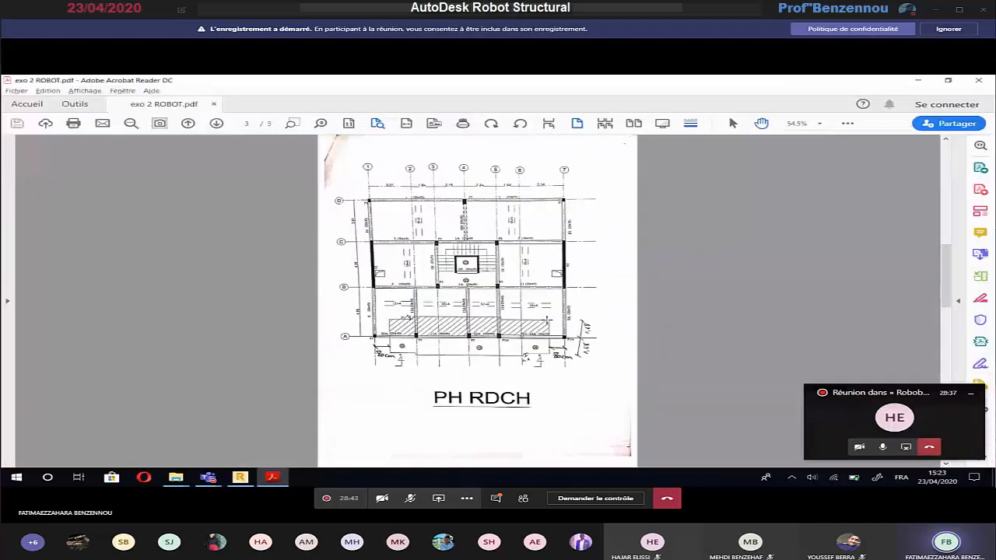
pyautogui.keyDown('ctrl'); pyautogui.scroll(2, 488, 237); pyautogui.keyUp('ctrl')
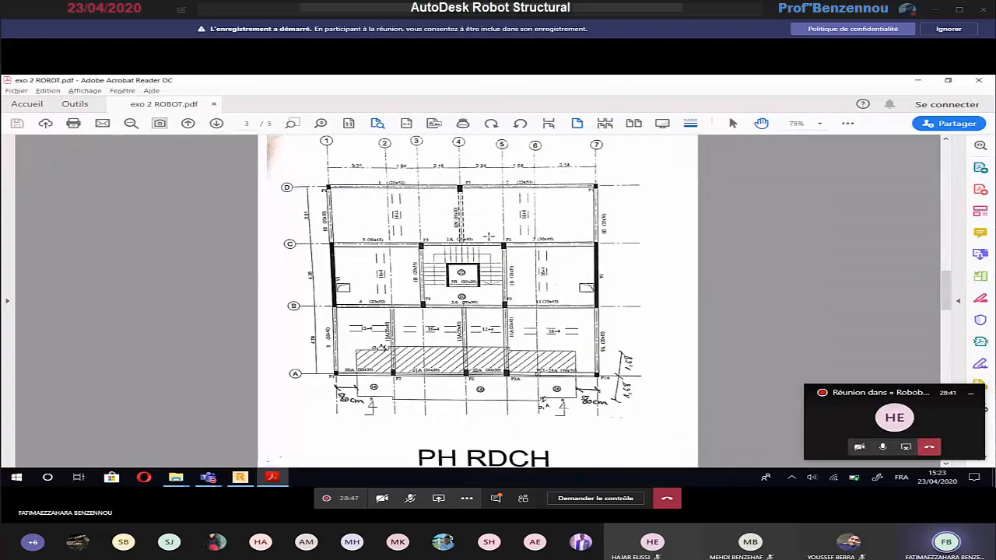
pyautogui.hotkey('alt', 'Tab')
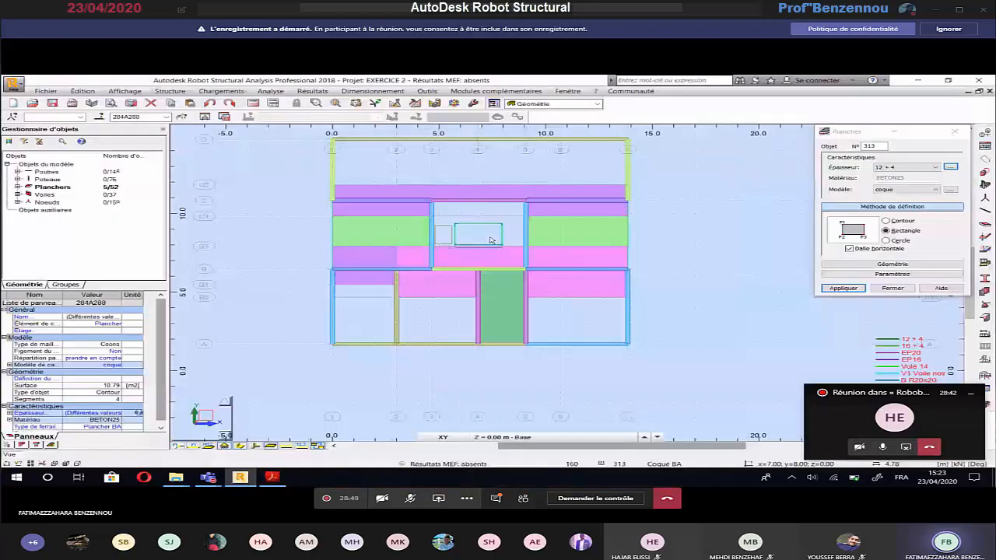
pyautogui.scroll(1, 447, 235)
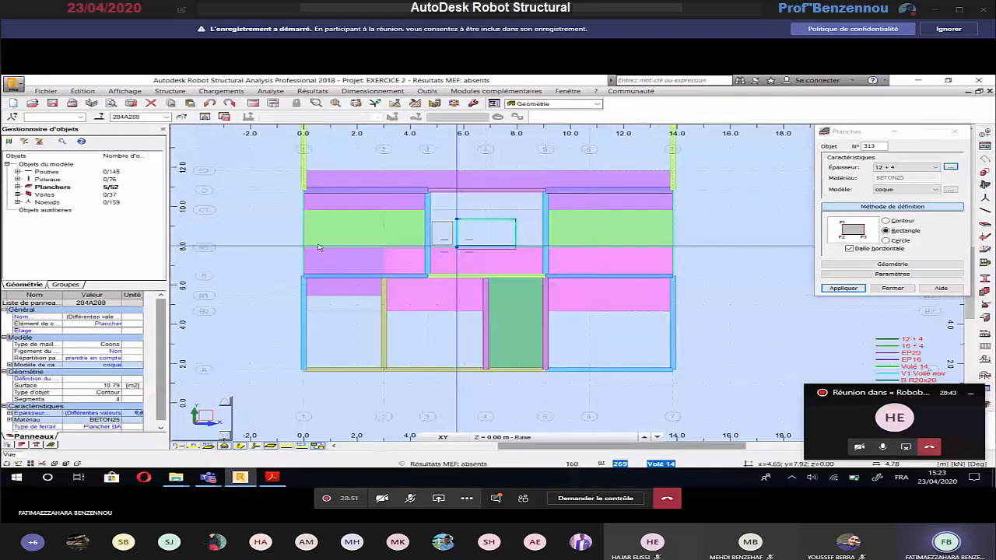
pyautogui.scroll(-1, 317, 245)
pyautogui.scroll(1, 208, 207)
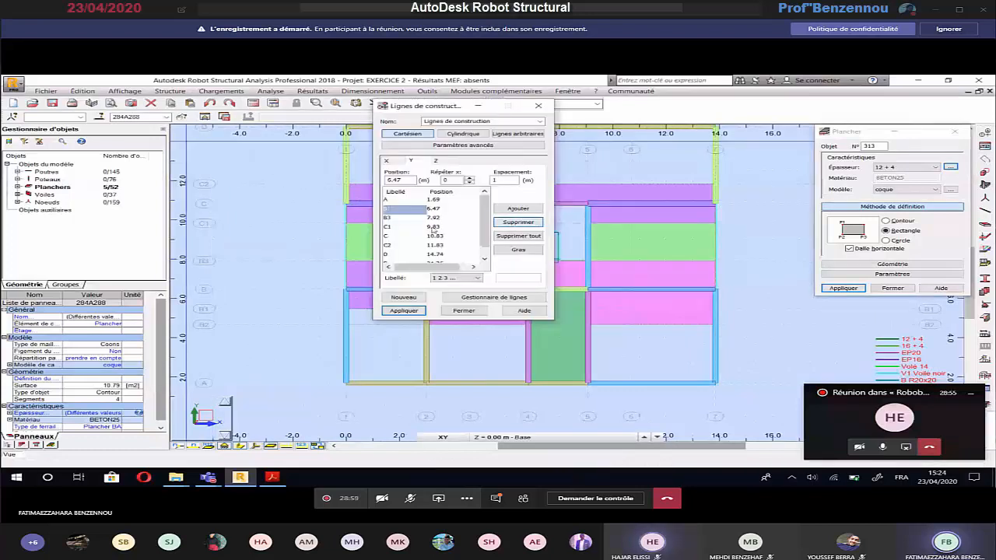
pyautogui.click(420, 217)
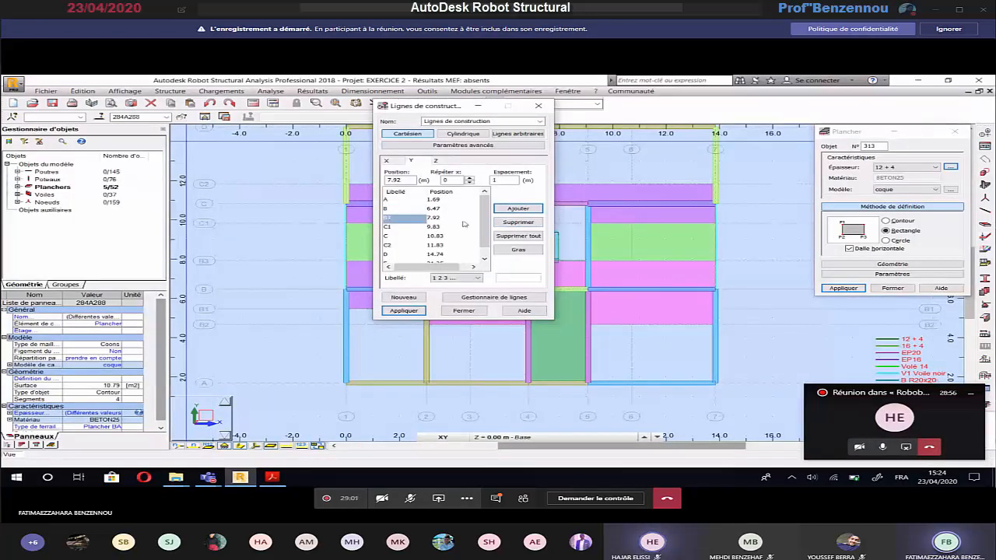
pyautogui.click(517, 223)
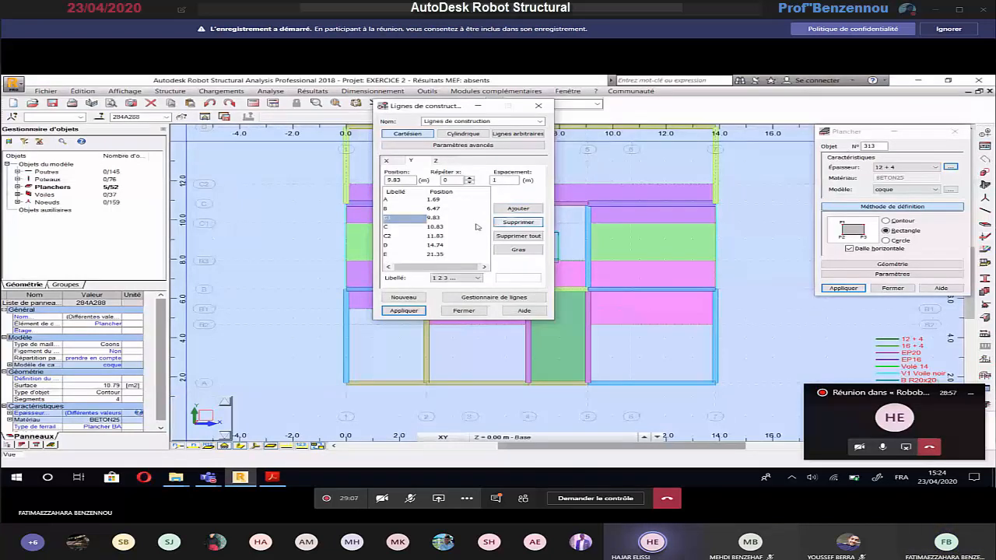
pyautogui.click(514, 223)
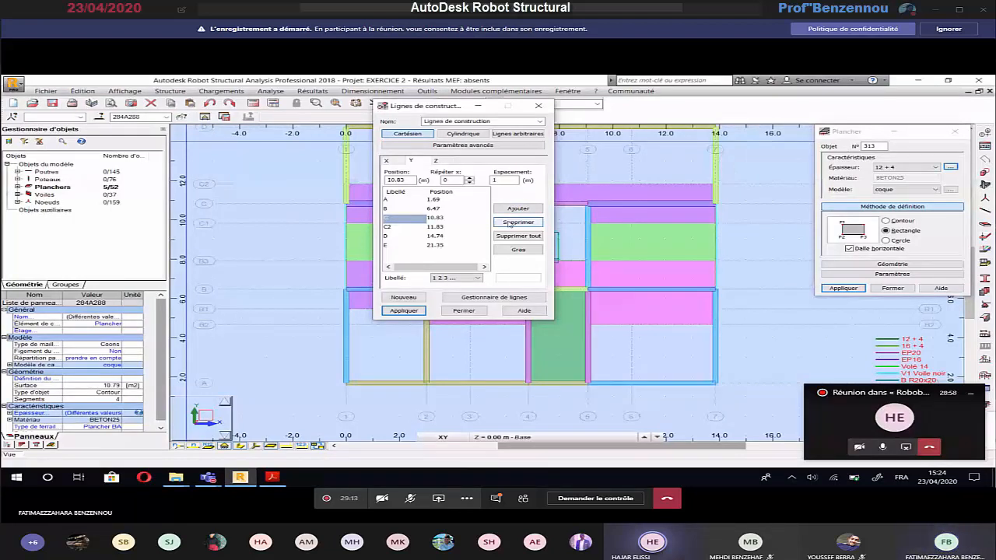
pyautogui.click(508, 223)
pyautogui.click(463, 310)
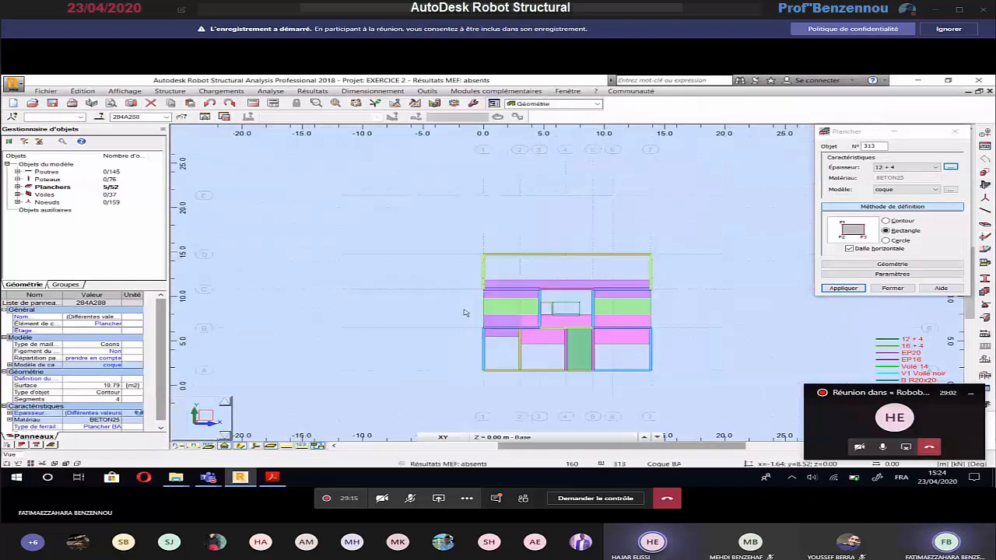
pyautogui.scroll(3, 520, 315)
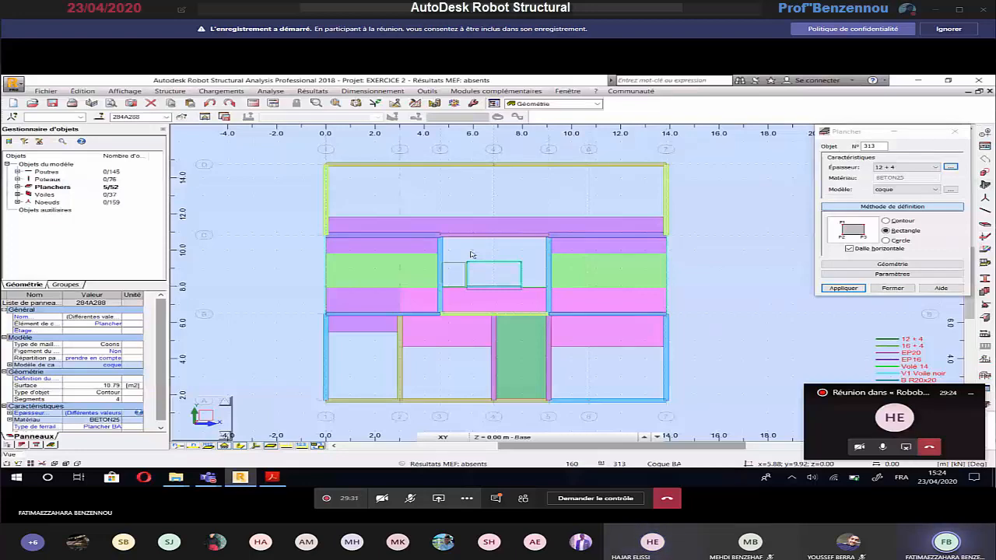
# Examine the PH RDCH plan in the PDF for slab types, hatched areas and the cantilever dimensions along axis A.
pyautogui.hotkey('alt', 'Tab')
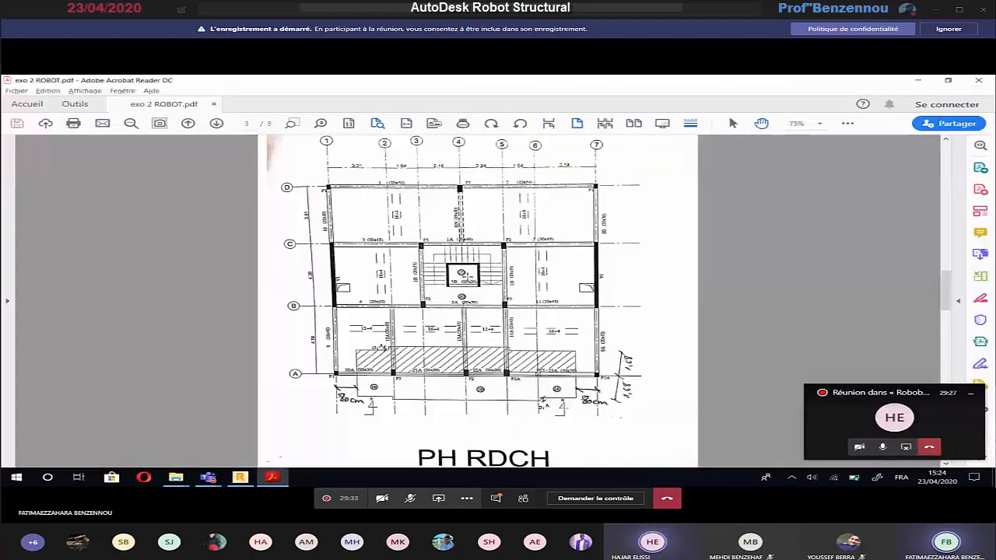
pyautogui.keyDown('ctrl'); pyautogui.scroll(3, 457, 278); pyautogui.keyUp('ctrl')
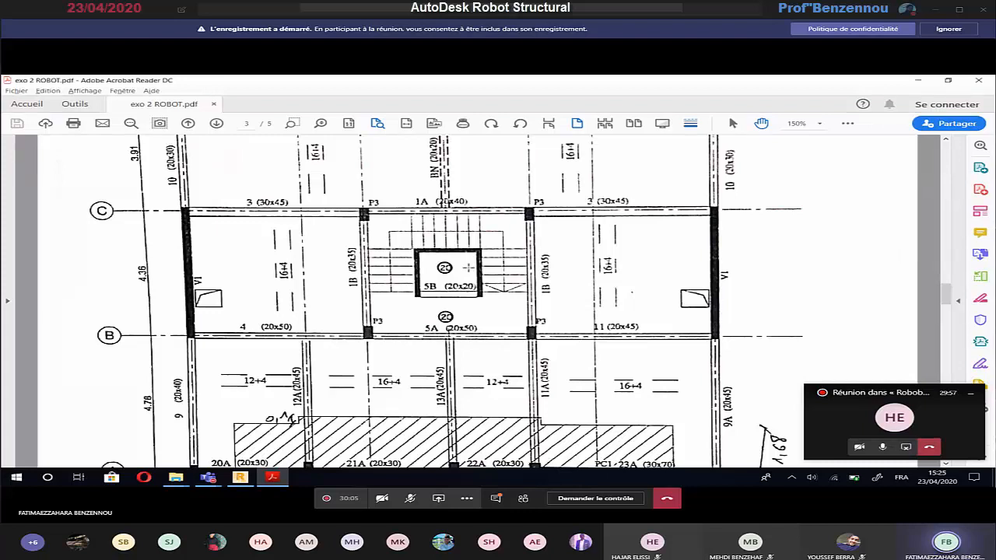
pyautogui.hotkey('ctrl', '0')
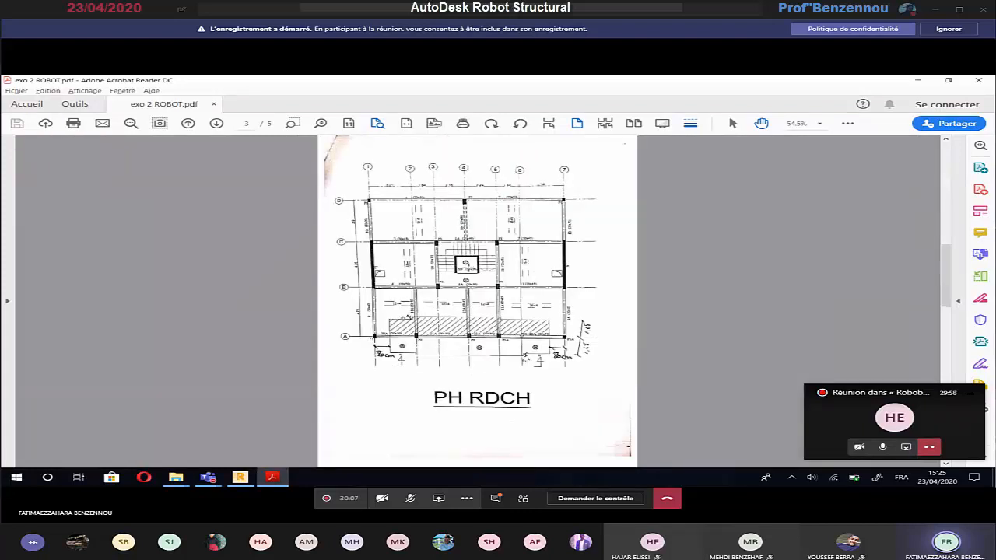
pyautogui.keyDown('ctrl'); pyautogui.scroll(2, 435, 241); pyautogui.keyUp('ctrl')
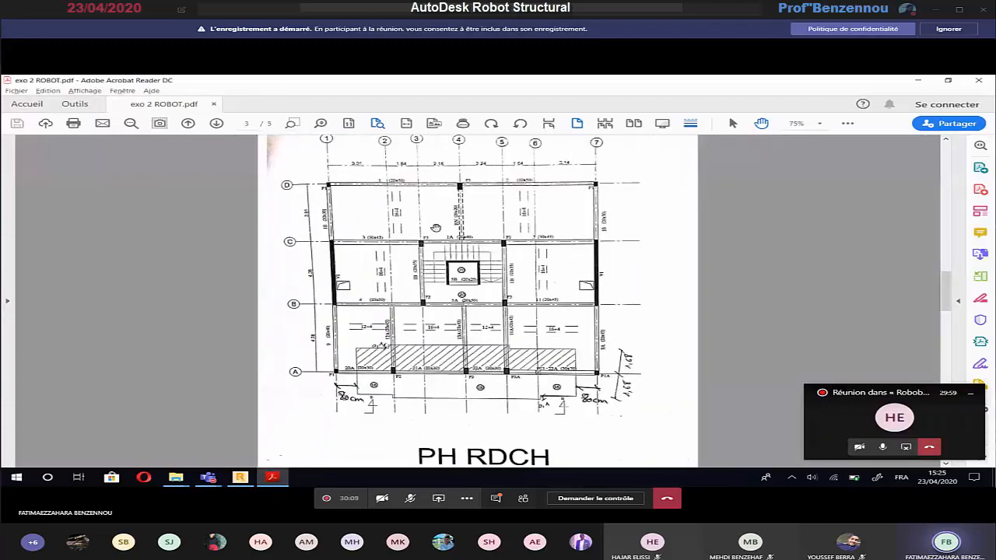
pyautogui.keyDown('ctrl'); pyautogui.scroll(2, 436, 228); pyautogui.keyUp('ctrl')
pyautogui.scroll(-3, 417, 291)
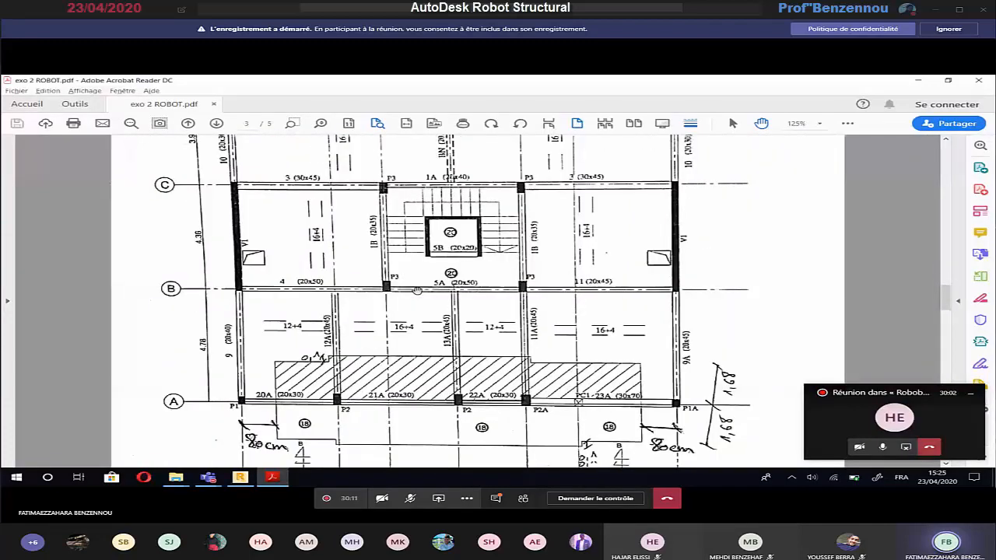
pyautogui.keyDown('ctrl'); pyautogui.scroll(1, 378, 346); pyautogui.keyUp('ctrl')
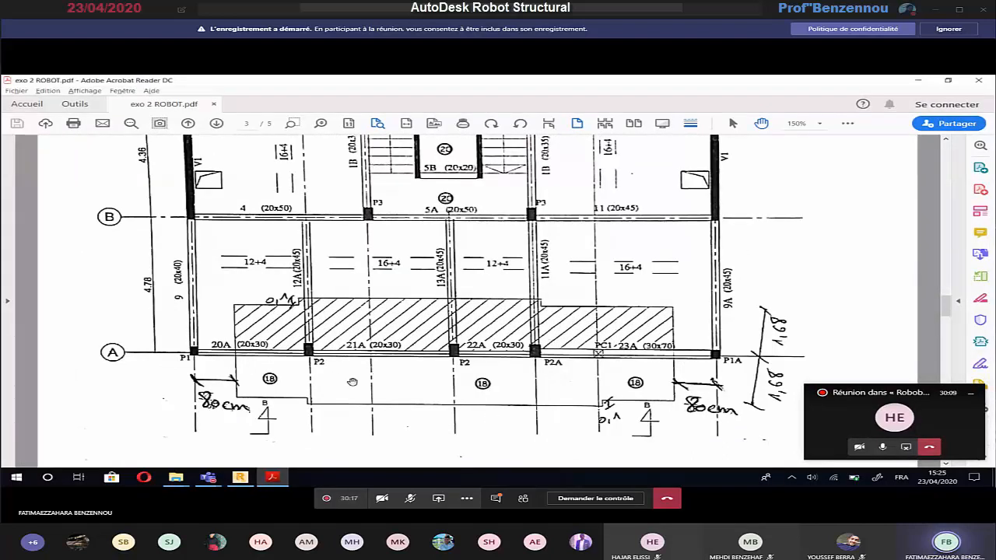
# Return to Robot and switch the XY working plane to the +2.50 m level.
pyautogui.click(240, 476)
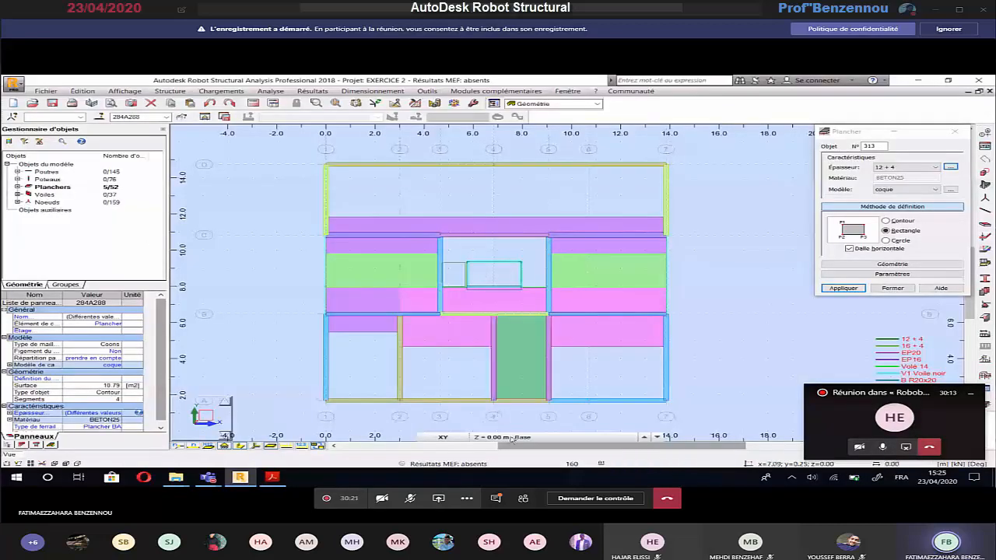
pyautogui.click(511, 438)
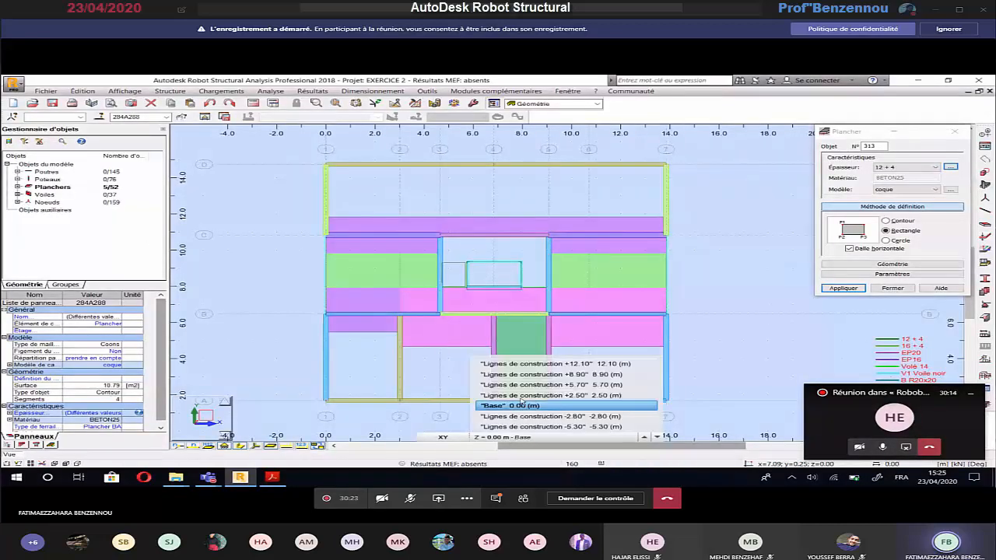
pyautogui.click(522, 395)
pyautogui.moveTo(442, 374); pyautogui.dragTo(485, 283, button='middle')
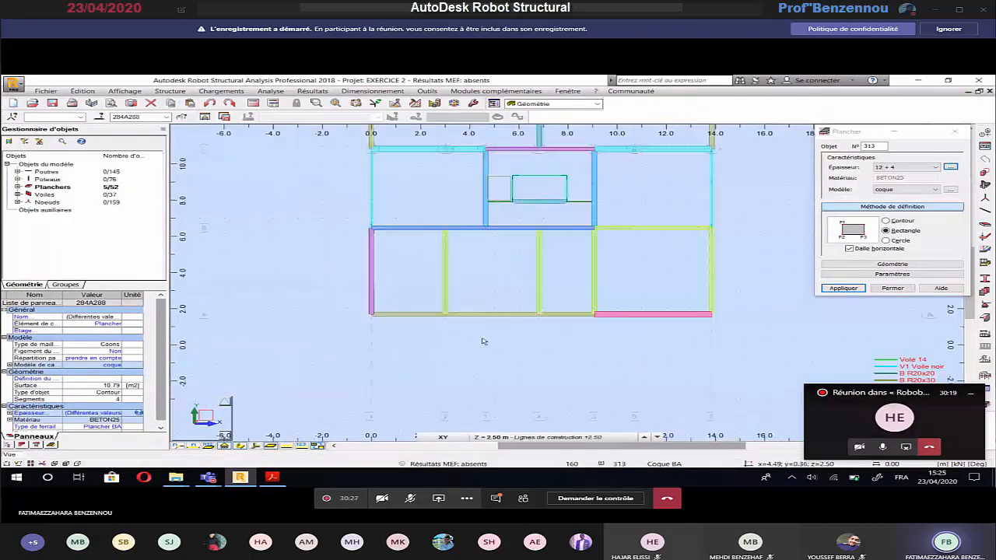
# Check the cantilever dimensions in the PDF plan, and add X construction line 1A at 0.8 m from axis 1.
pyautogui.click(271, 476)
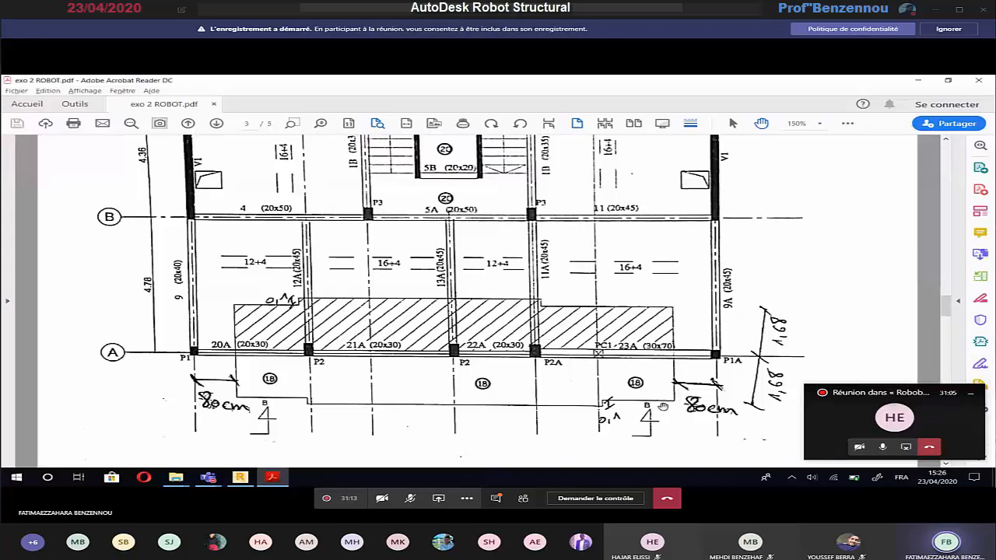
pyautogui.hotkey('alt', 'Tab')
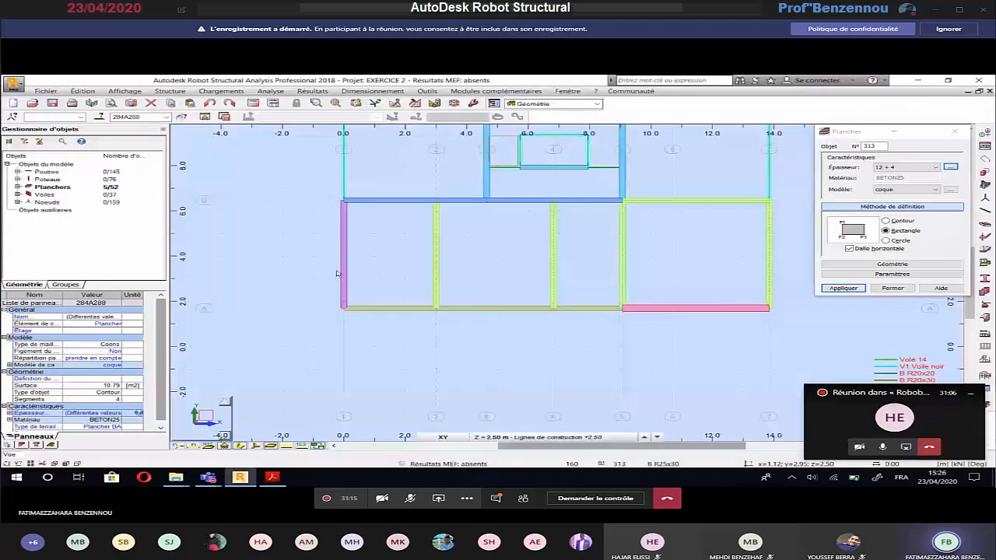
pyautogui.click(169, 91)
pyautogui.click(198, 112)
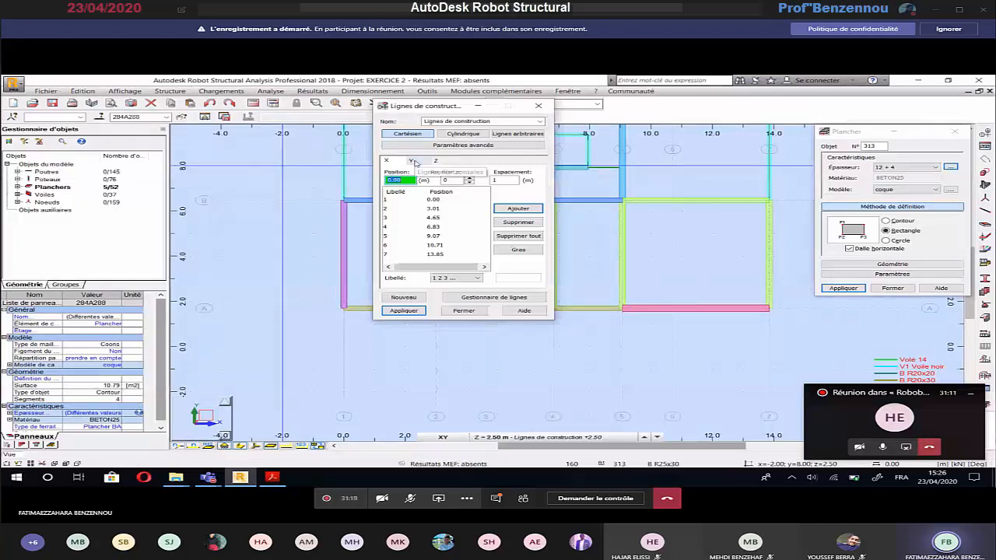
pyautogui.click(385, 200)
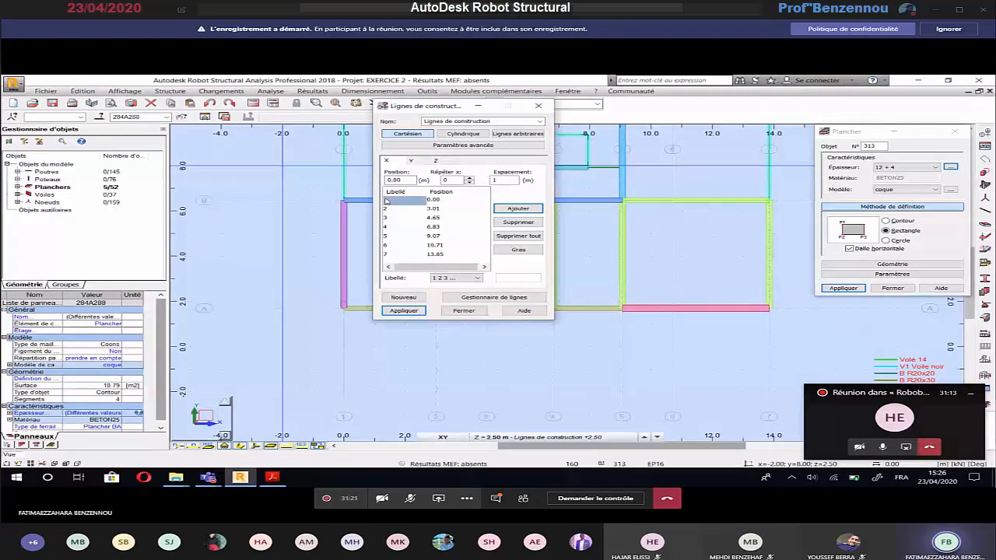
pyautogui.click(469, 177)
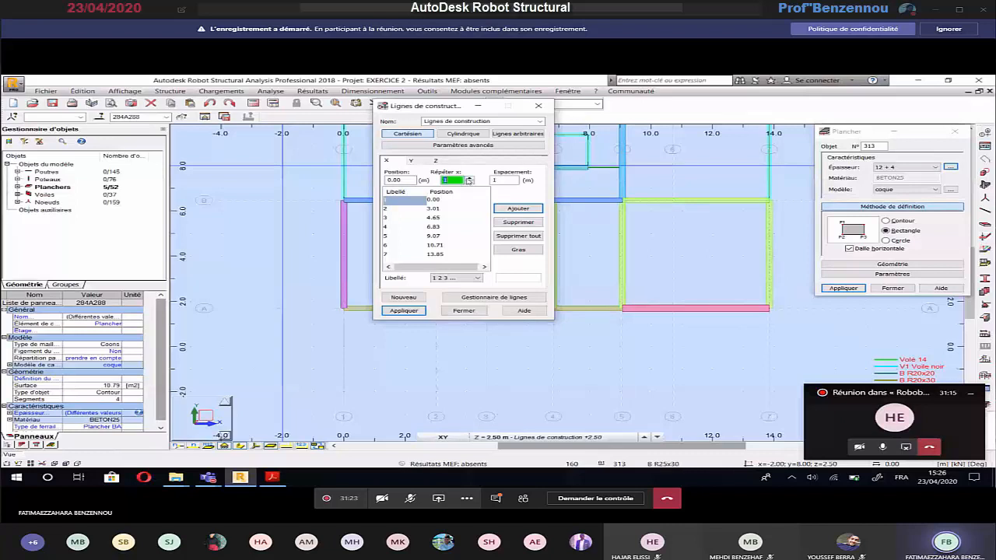
pyautogui.press('Tab')
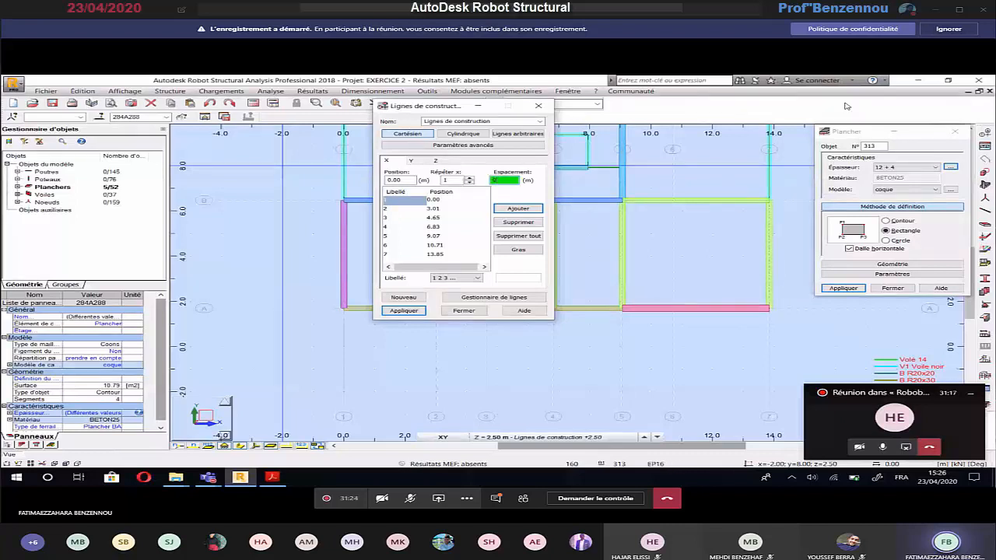
pyautogui.click(943, 34)
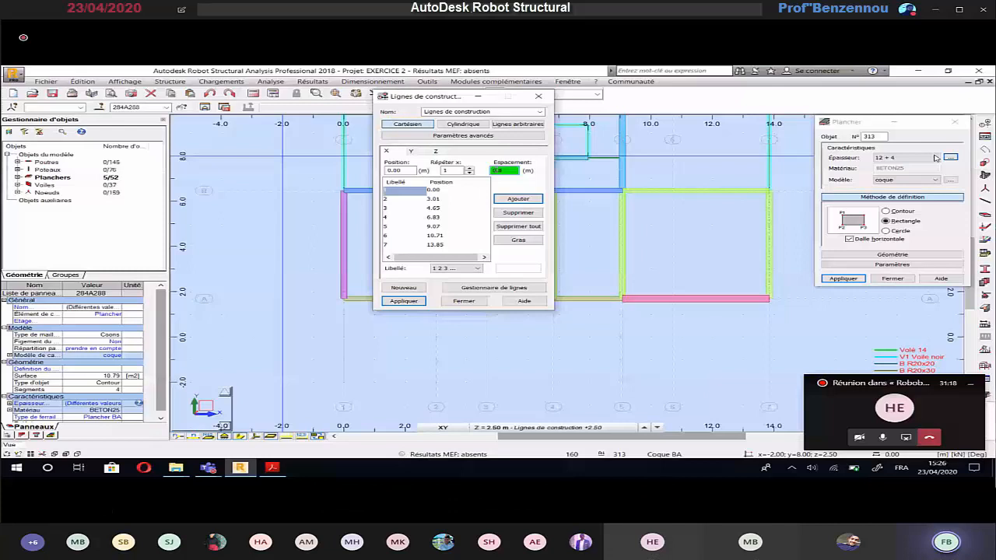
pyautogui.click(533, 267)
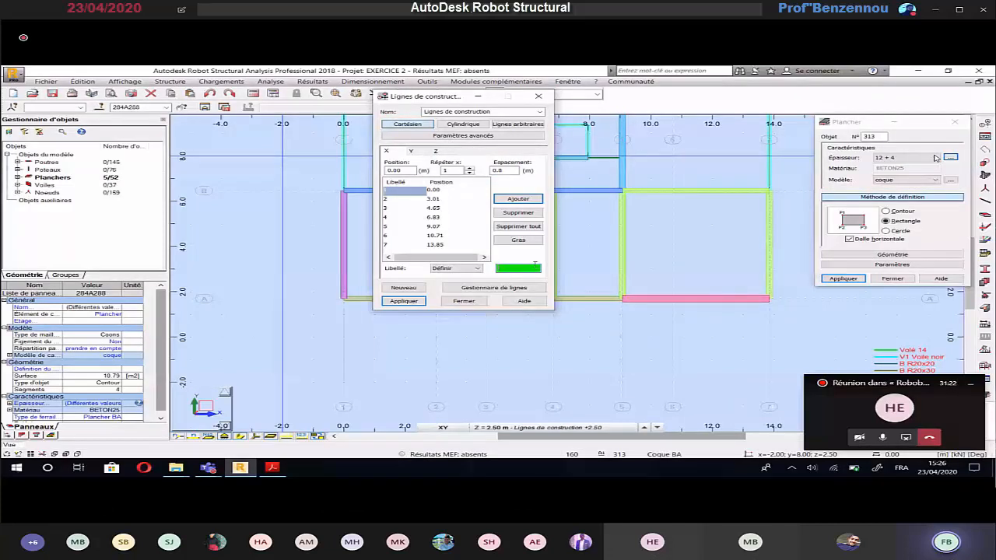
pyautogui.write('1A')
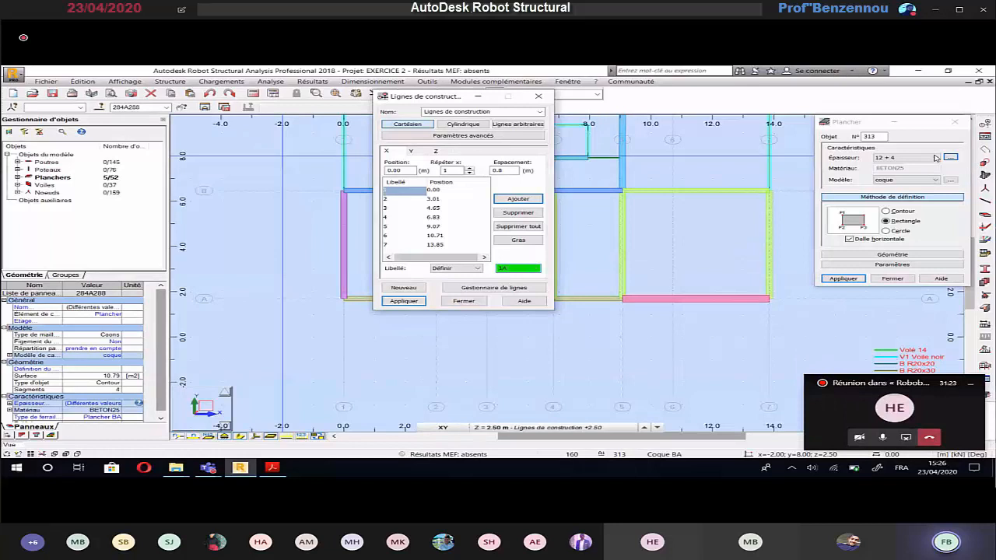
pyautogui.click(520, 200)
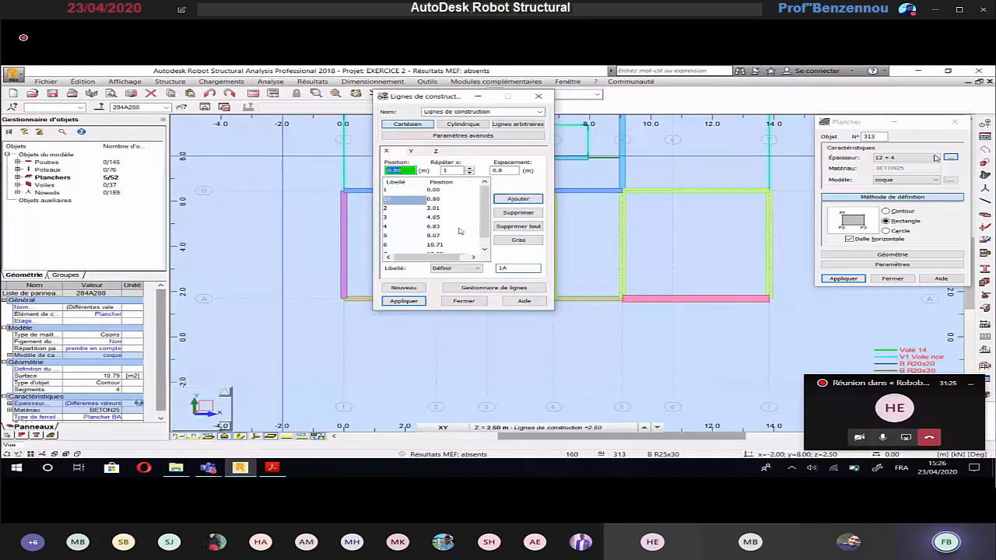
# Add X construction line 1B at a spacing of -0.8 m from axis 7.
pyautogui.scroll(-1, 459, 231)
pyautogui.click(387, 246)
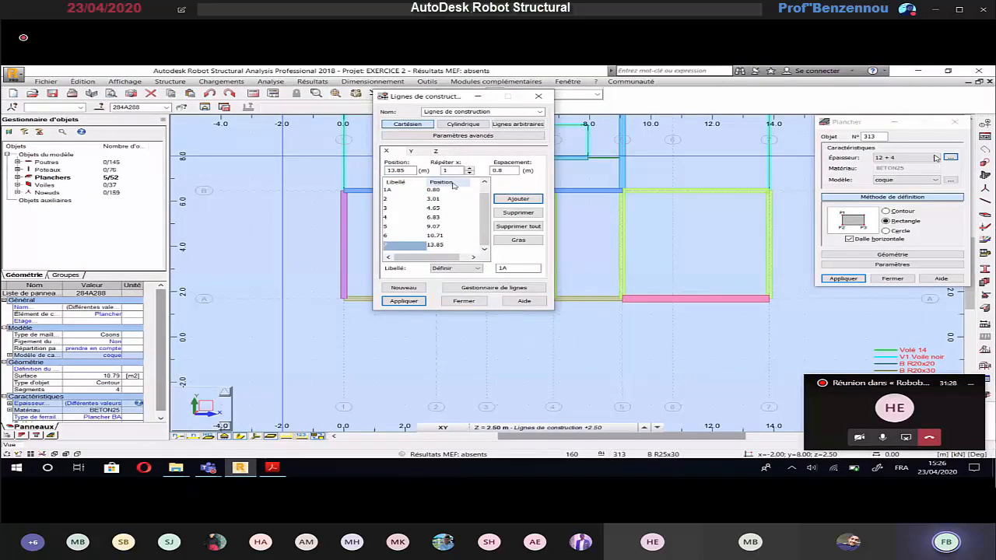
pyautogui.click(494, 170)
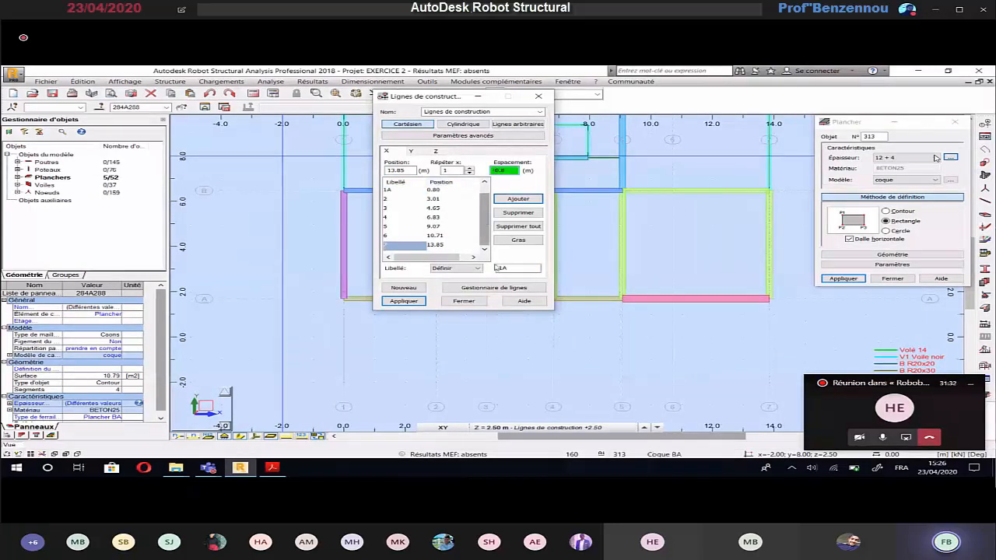
pyautogui.write('-')
pyautogui.click(496, 267)
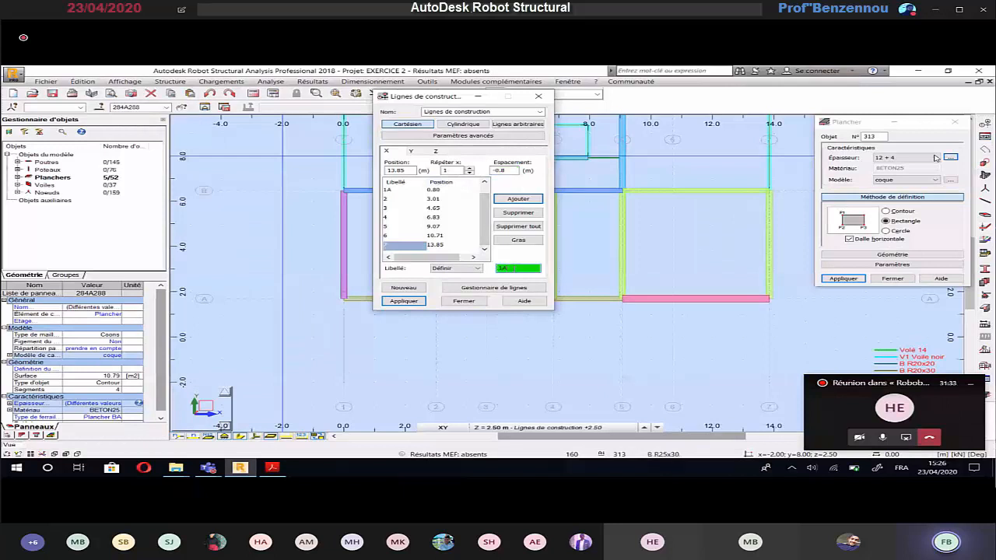
pyautogui.write('1B')
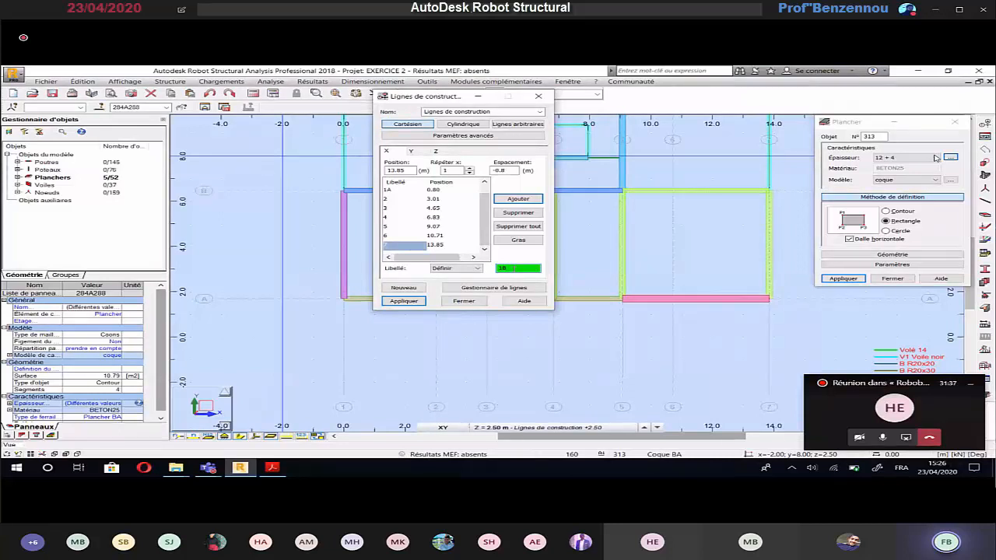
pyautogui.click(518, 198)
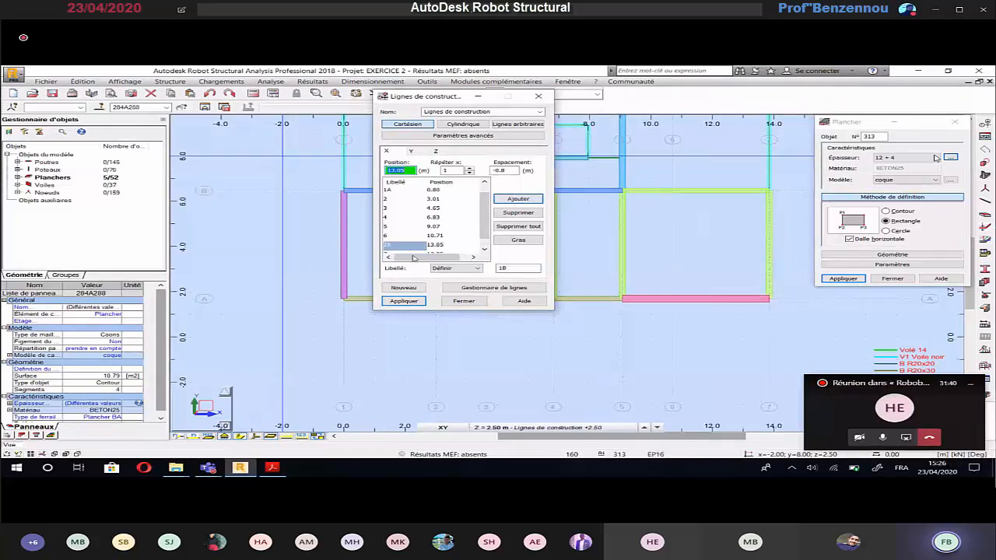
# Add Y construction line A1 at a spacing of -1.68 m from axis A.
pyautogui.click(412, 151)
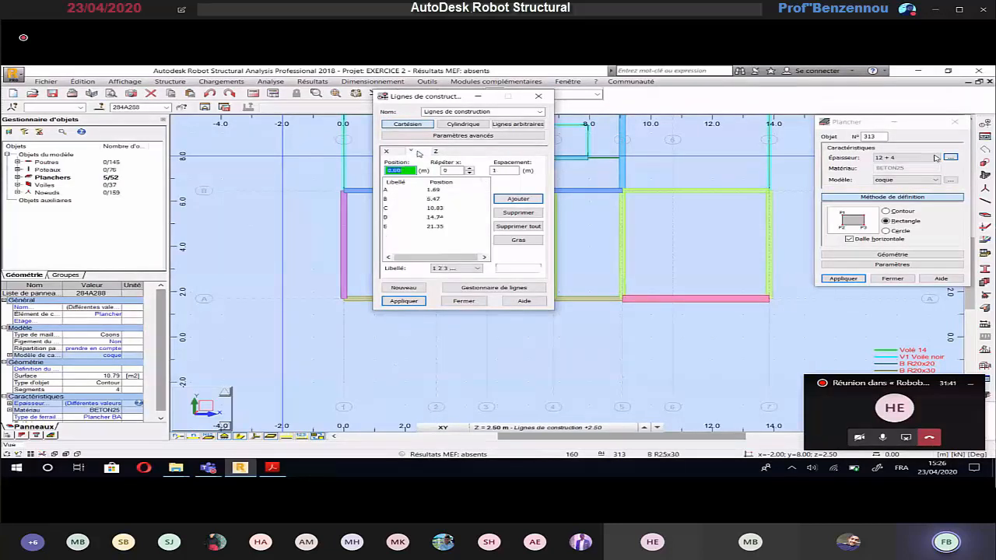
pyautogui.click(390, 192)
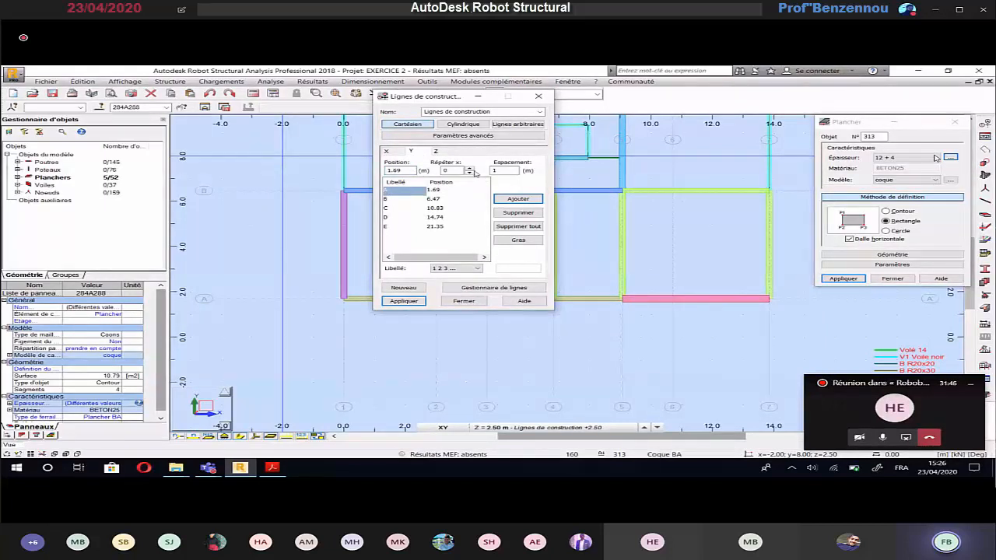
pyautogui.click(469, 168)
pyautogui.press('Tab')
pyautogui.click(470, 268)
pyautogui.click(482, 288)
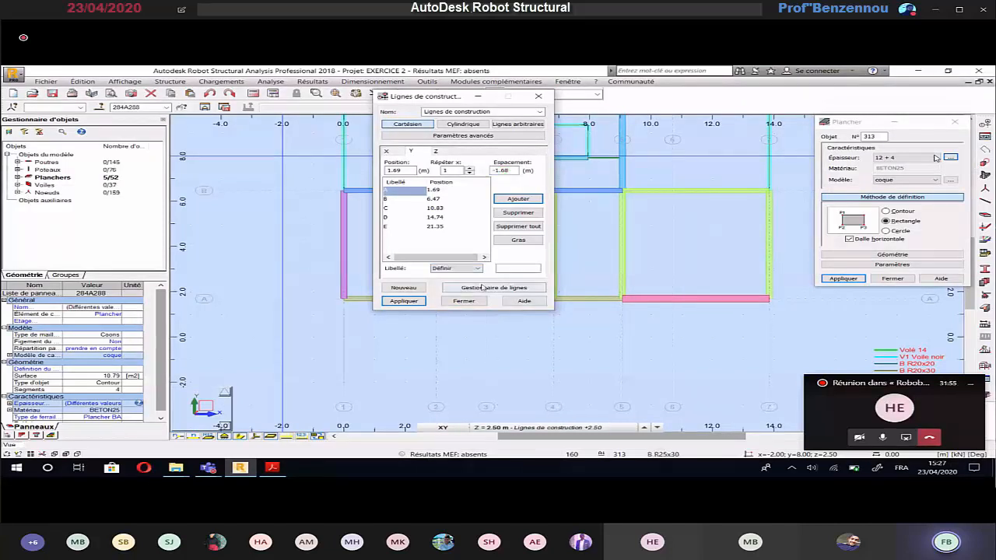
pyautogui.click(511, 269)
pyautogui.write('A1')
pyautogui.click(516, 200)
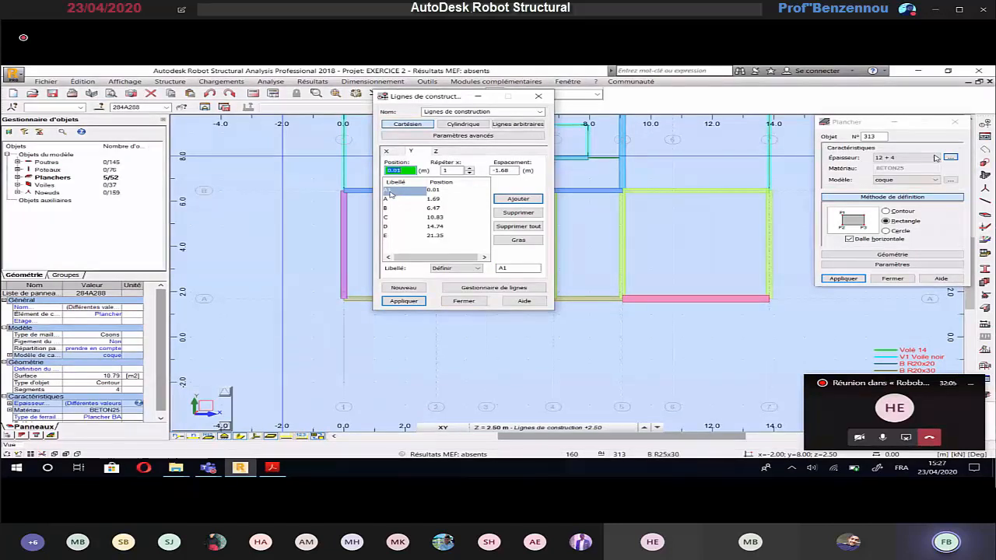
# Add Y construction line A2 at a spacing of -0.1 m from line A1.
pyautogui.press('Tab')
pyautogui.press('Tab')
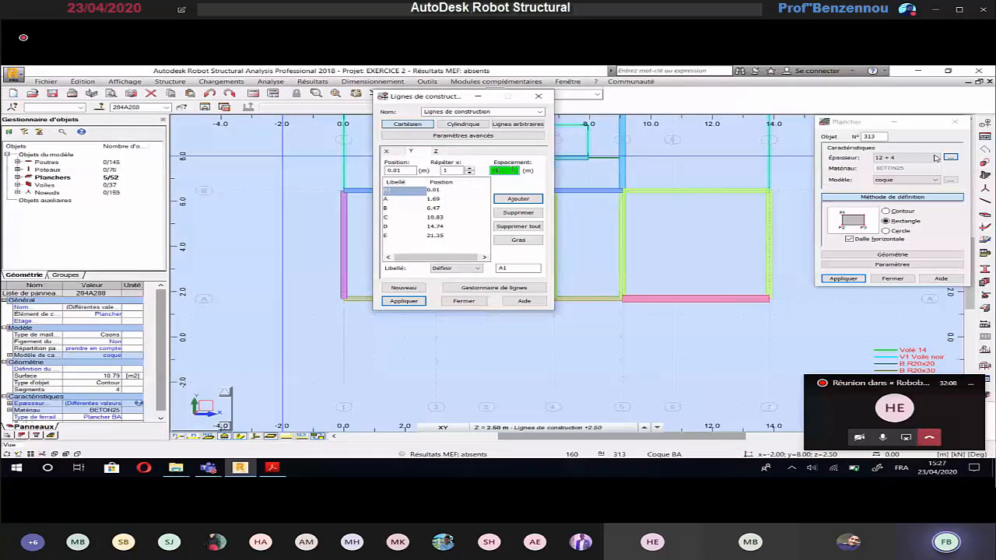
pyautogui.write('-0.1')
pyautogui.press('Tab')
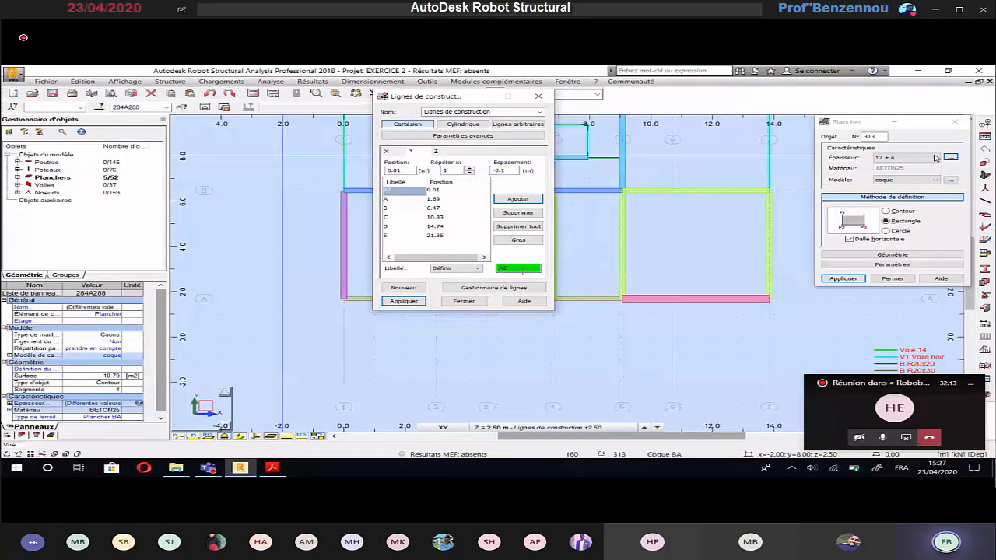
pyautogui.click(517, 199)
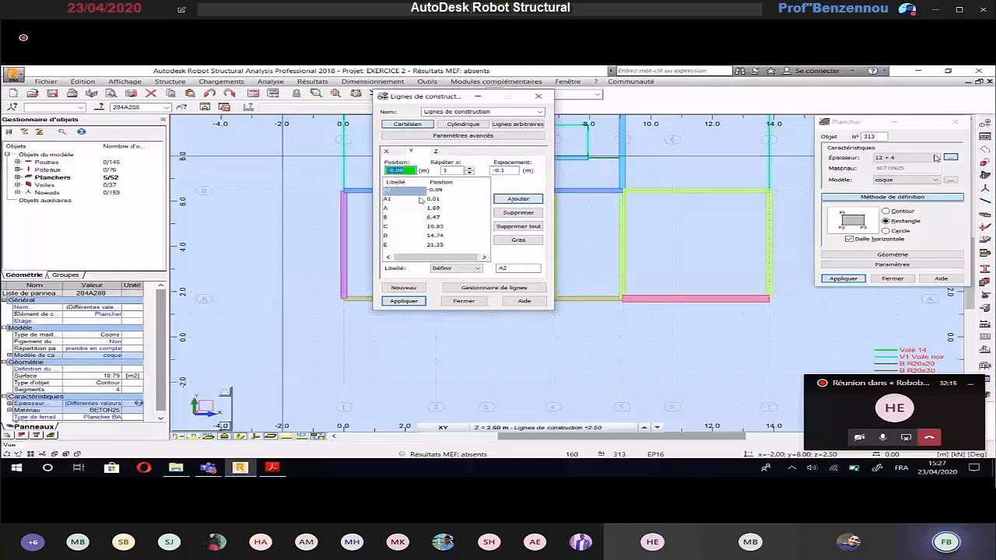
# Add Y construction line A3 at a spacing of 1.68 m from axis A.
pyautogui.click(387, 210)
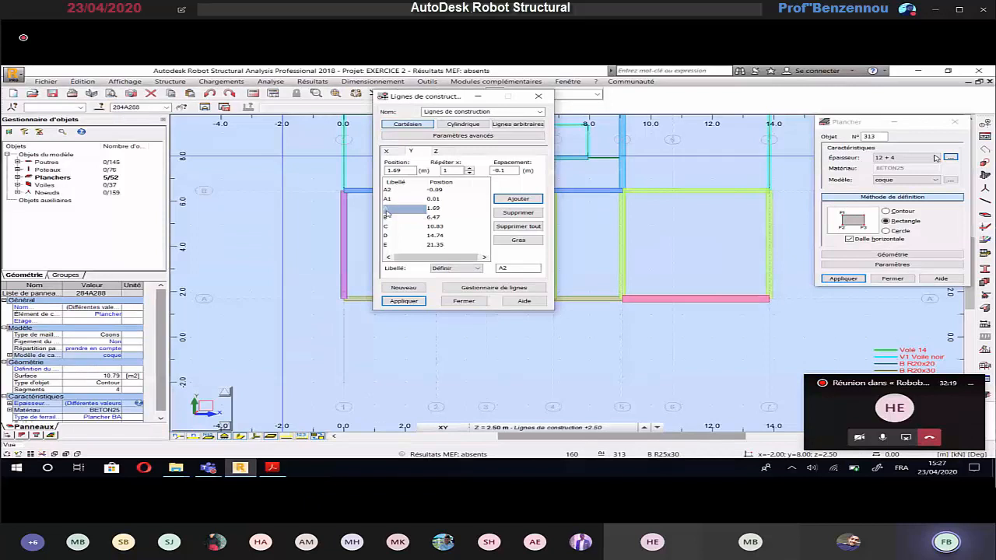
pyautogui.click(507, 170)
pyautogui.press('Tab')
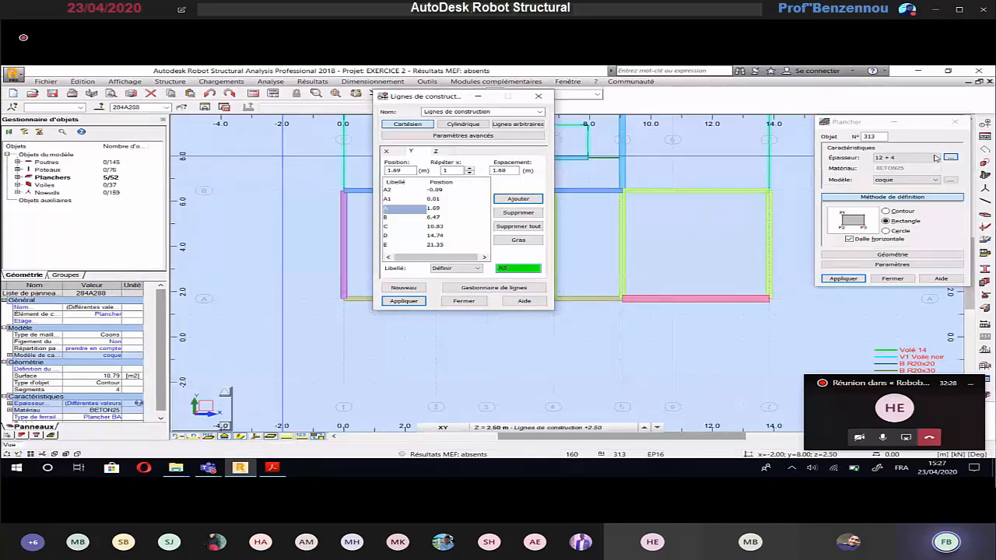
pyautogui.click(509, 200)
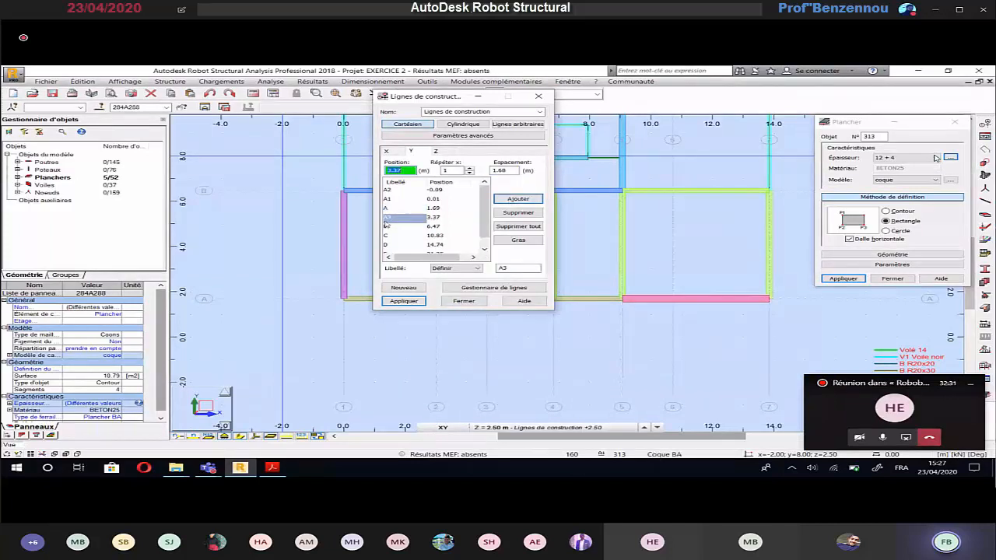
# Add another Y construction line 0.1 m beyond line A3, and apply the construction lines to the model.
pyautogui.press('Tab')
pyautogui.press('Tab')
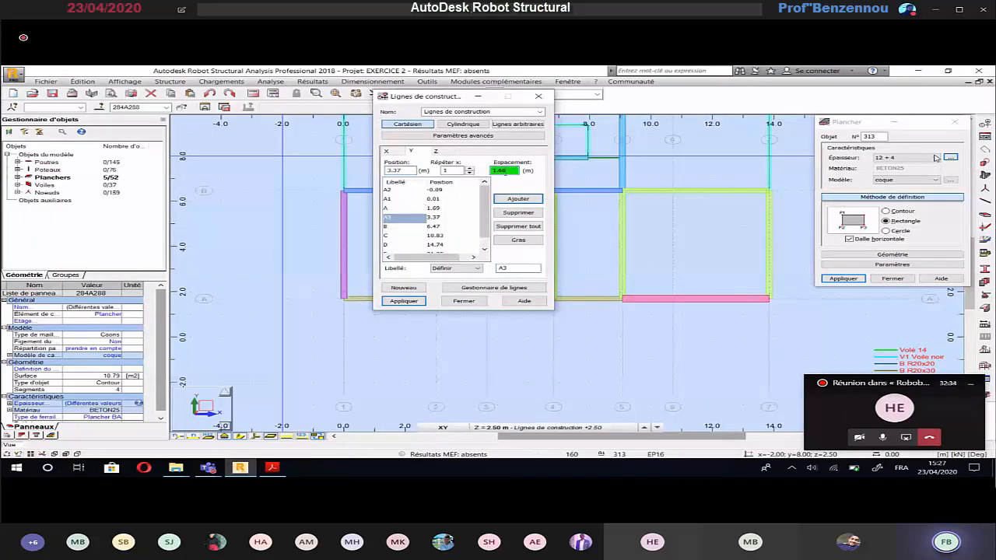
pyautogui.write('0')
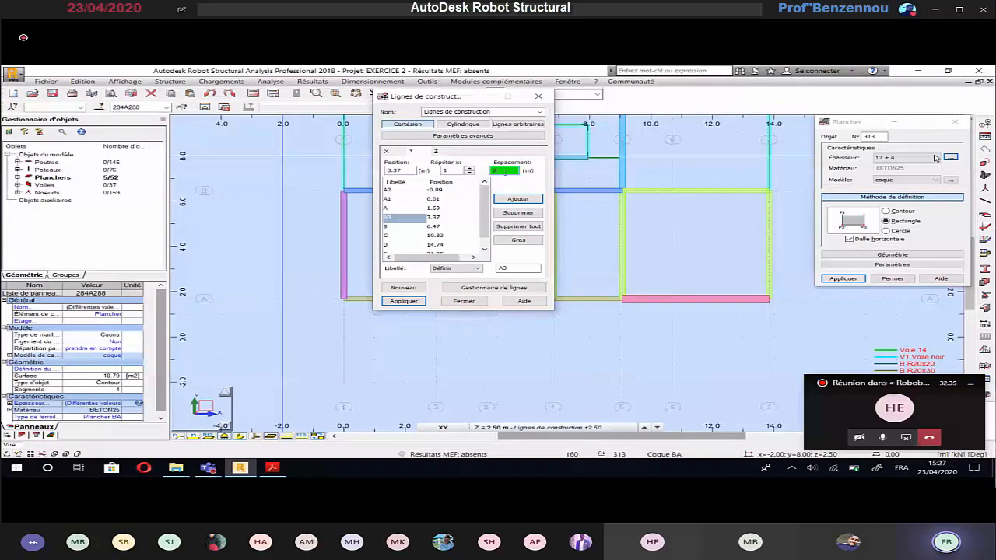
pyautogui.write('.1')
pyautogui.doubleClick(516, 268)
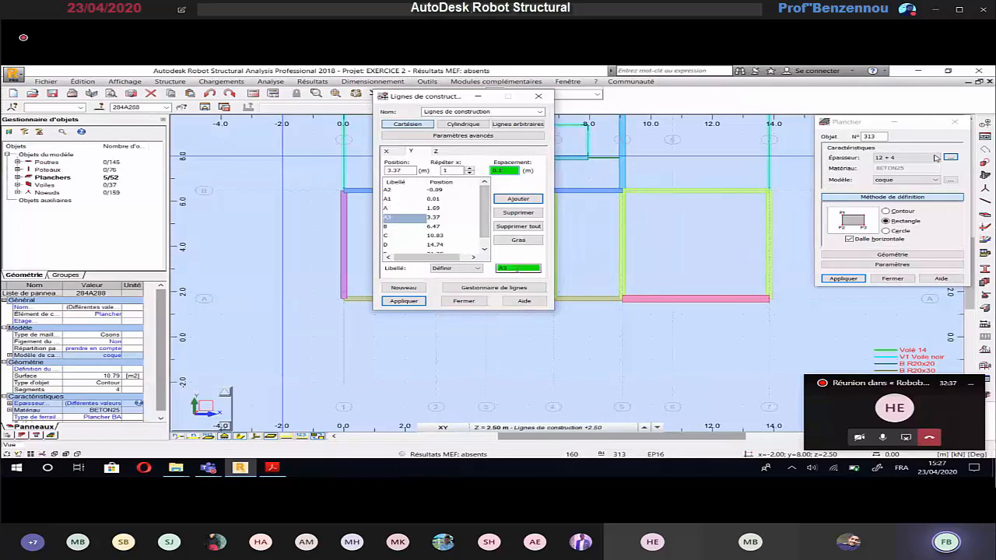
pyautogui.click(518, 200)
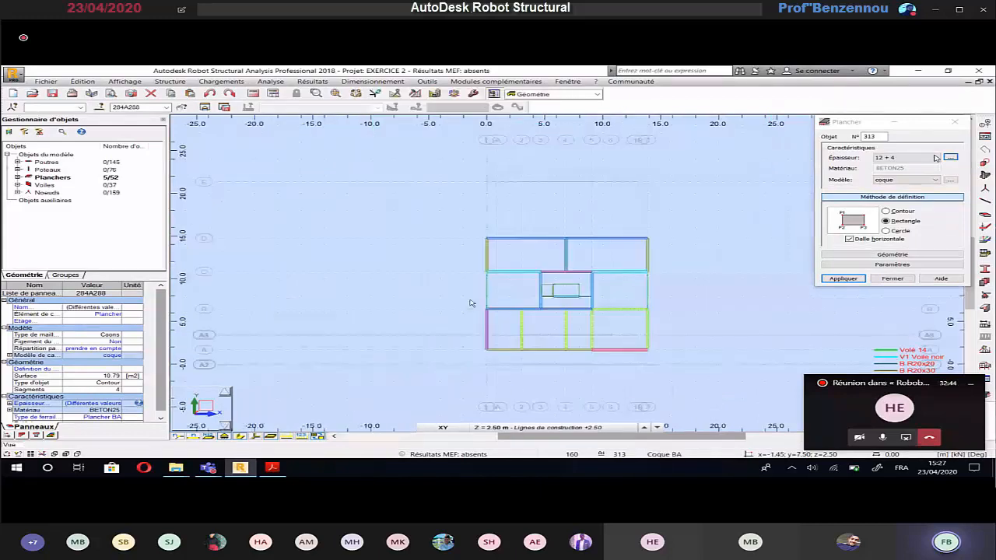
pyautogui.scroll(6, 521, 384)
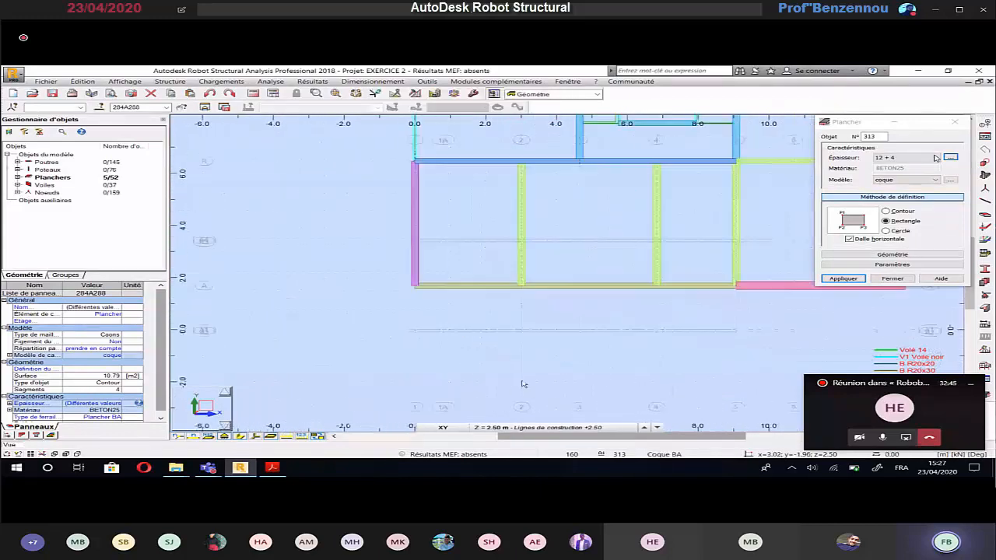
pyautogui.moveTo(485, 329); pyautogui.dragTo(366, 335, button='middle')
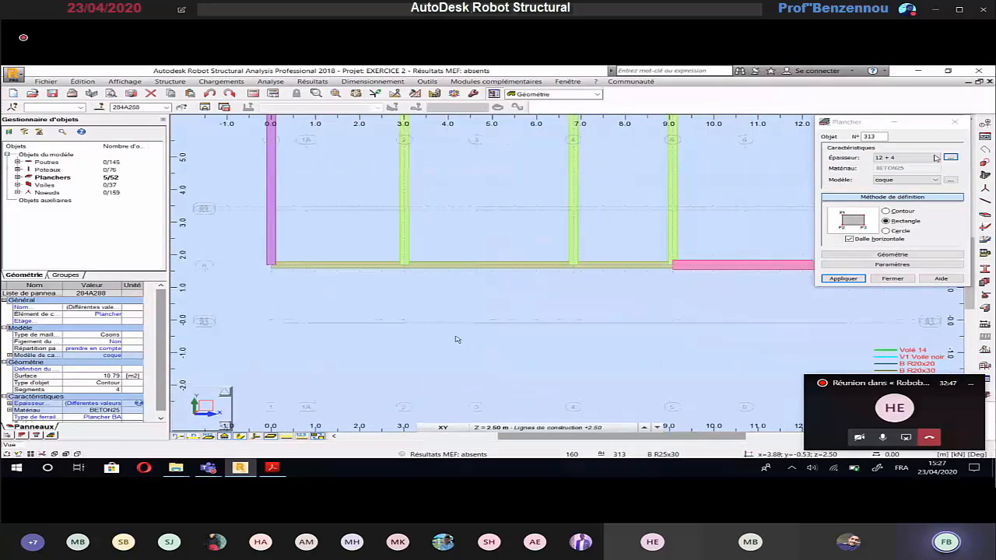
pyautogui.moveTo(457, 339); pyautogui.dragTo(435, 325, button='middle')
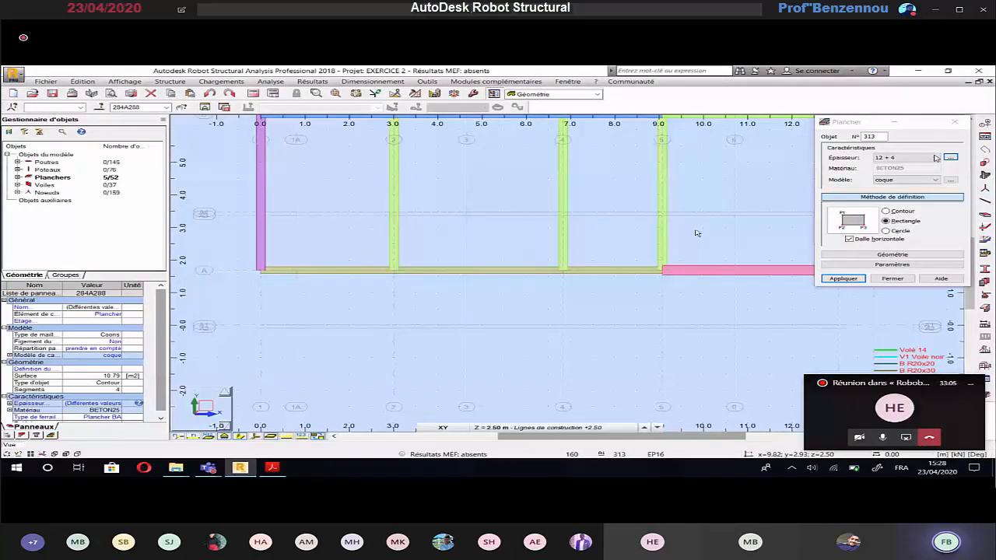
# Define a uniform 18 cm slab thickness named EP18 in BETON25, overwriting the existing thickness of that name.
pyautogui.click(272, 468)
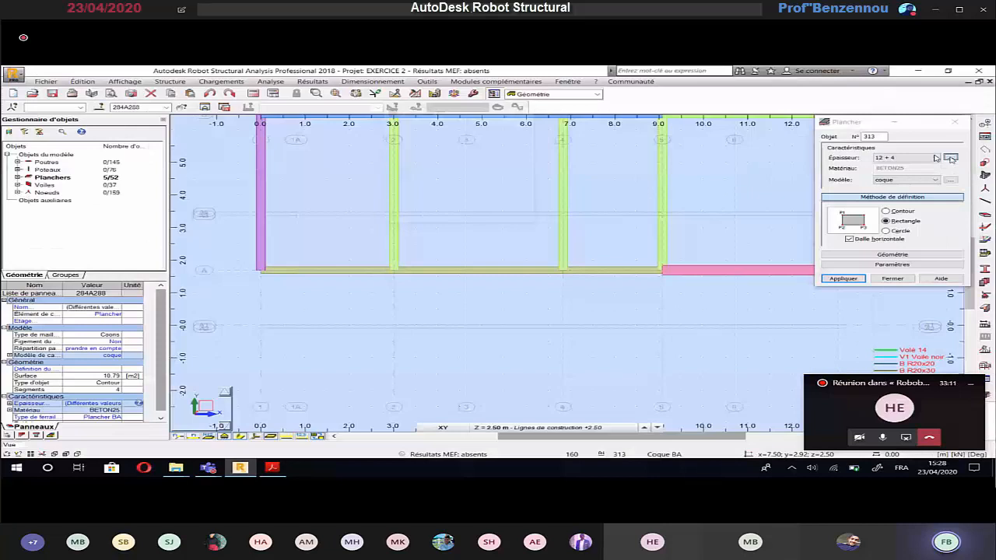
pyautogui.click(950, 158)
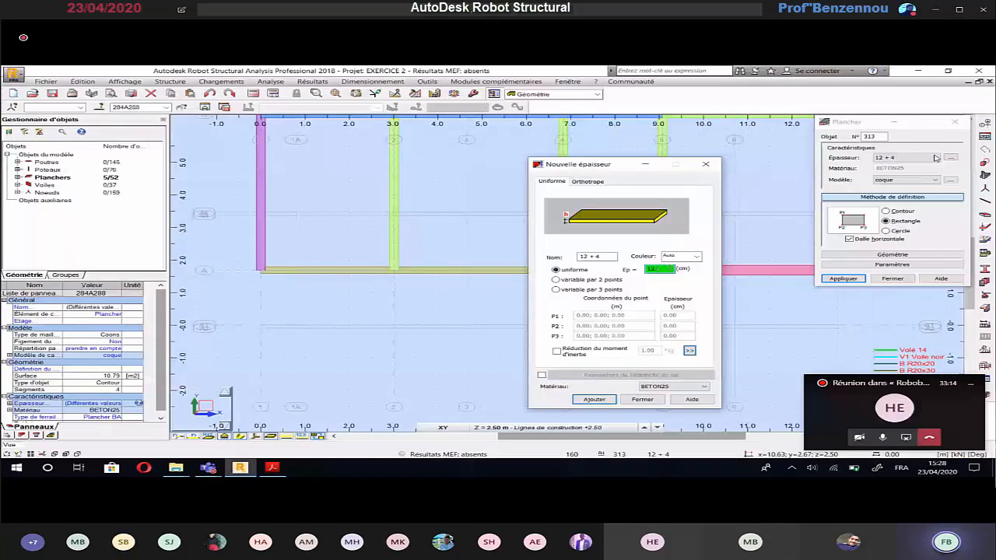
pyautogui.write('16')
pyautogui.click(608, 258)
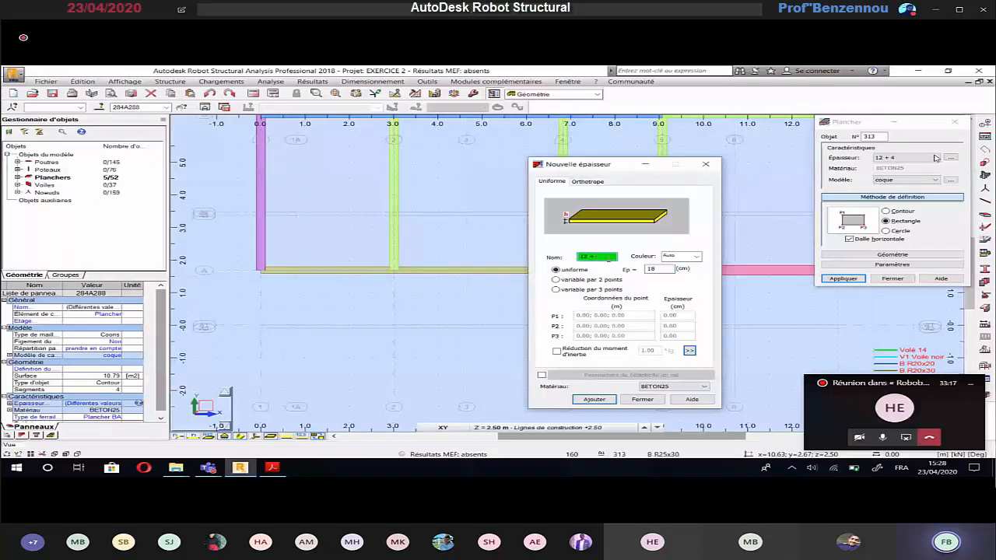
pyautogui.write('EP18')
pyautogui.press('Return')
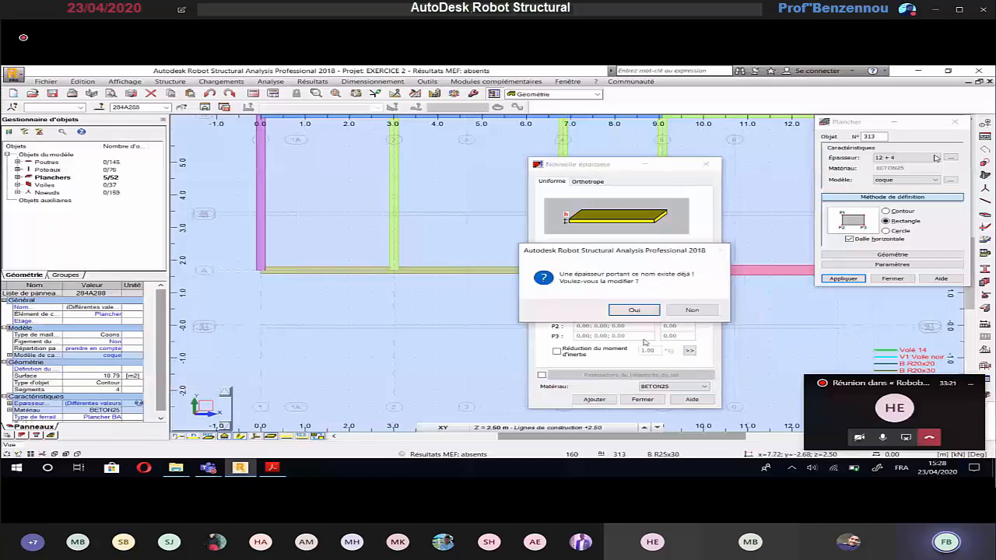
pyautogui.press('Return')
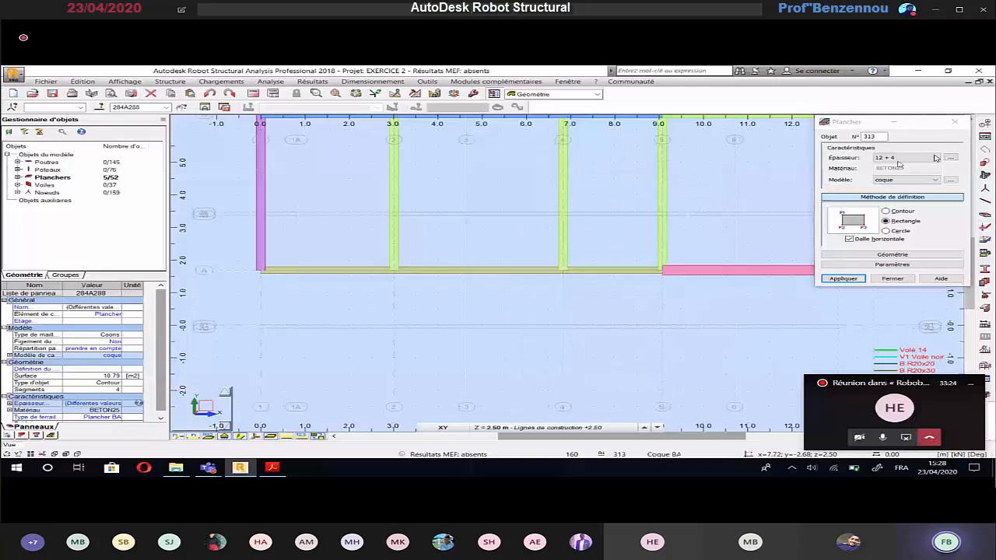
# Assign thickness EP18 to the new floor slab and set its definition method to contour.
pyautogui.click(935, 157)
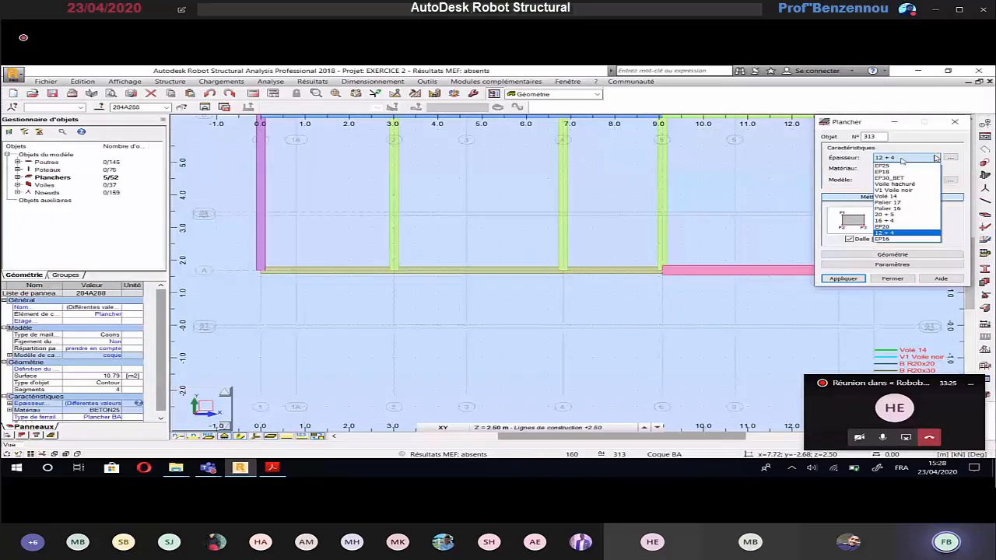
pyautogui.click(895, 171)
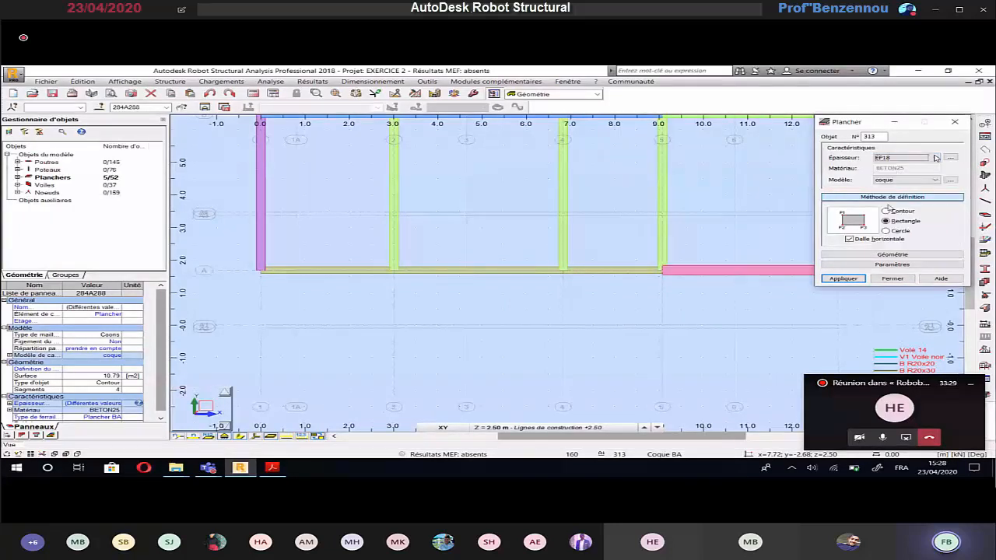
pyautogui.click(886, 211)
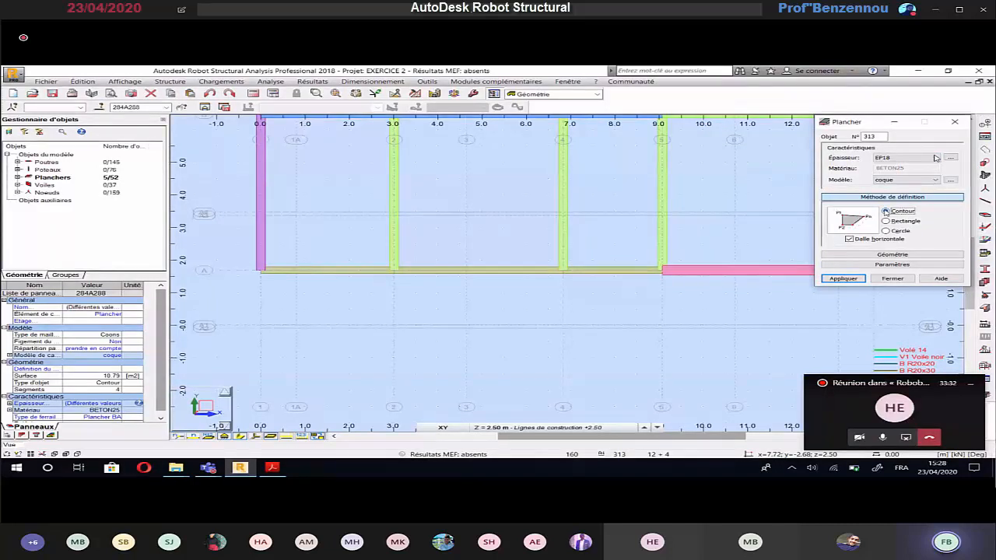
pyautogui.moveTo(748, 239); pyautogui.dragTo(705, 227, button='middle')
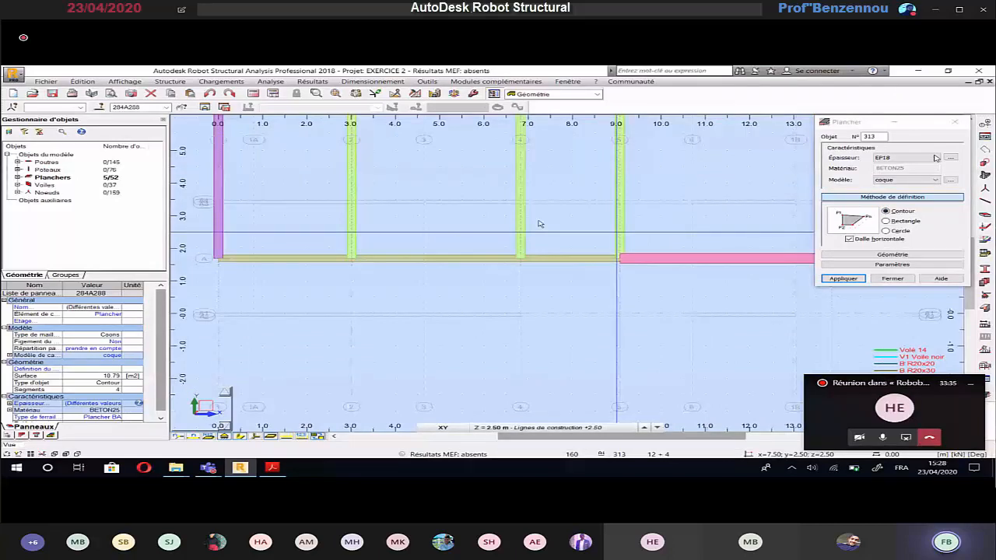
# Start the cantilever slab contour at the intersection of construction lines 1A and A3, following the PDF plan.
pyautogui.hotkey('alt', 'Tab')
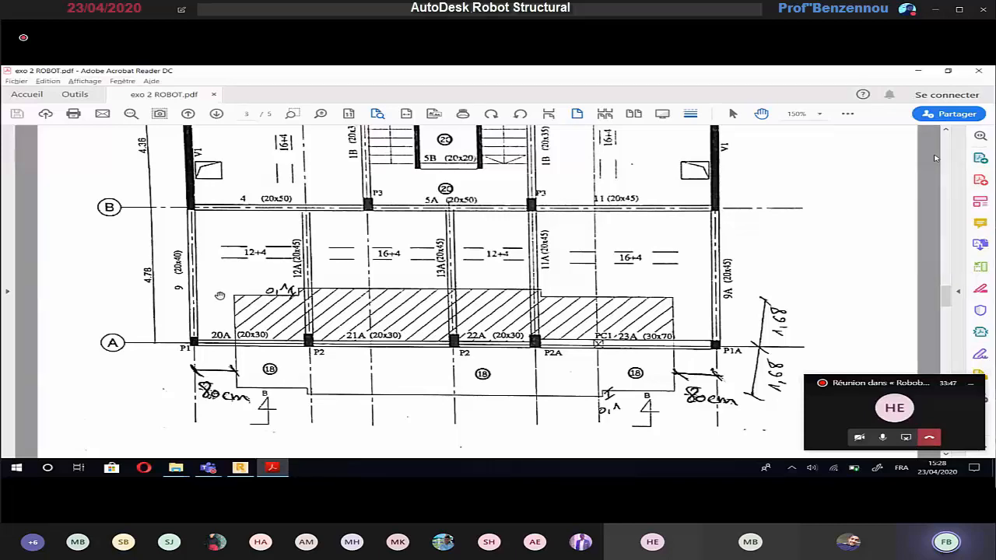
pyautogui.hotkey('alt', 'Tab')
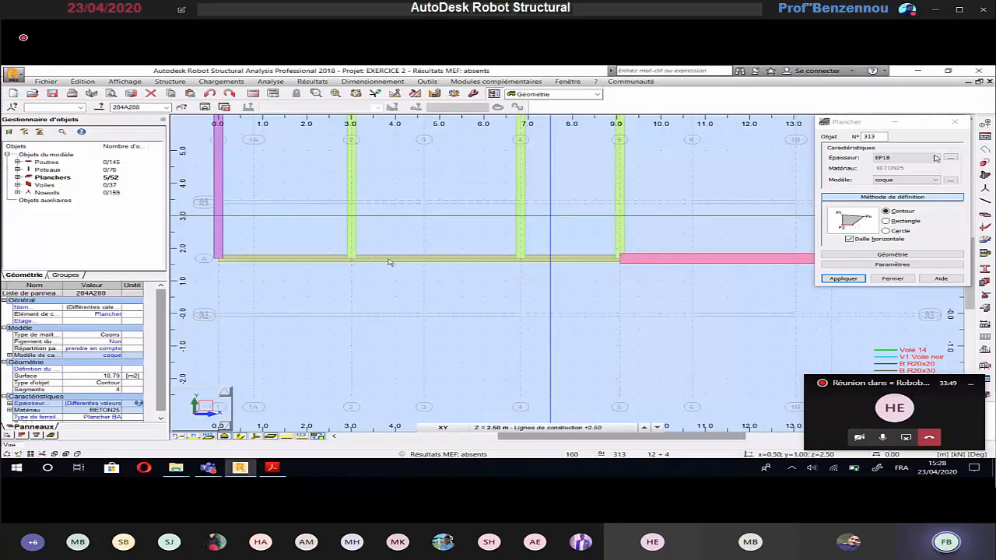
pyautogui.scroll(1, 261, 206)
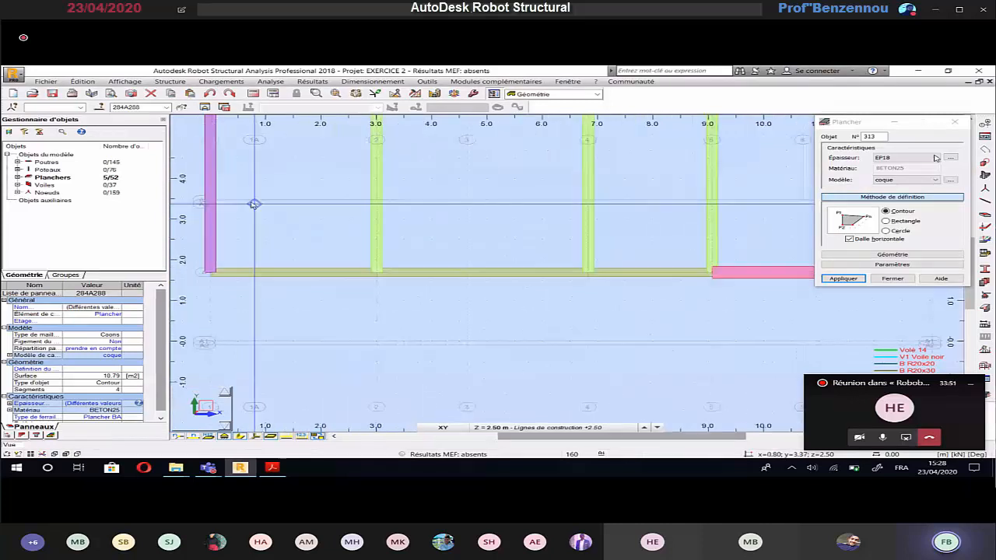
pyautogui.scroll(2, 253, 204)
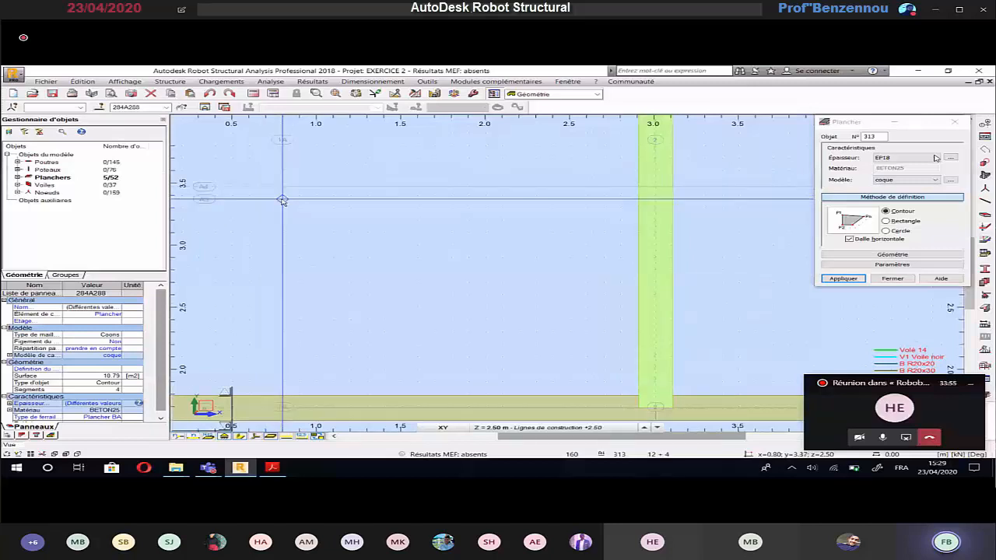
pyautogui.moveTo(284, 258); pyautogui.dragTo(292, 184, button='middle')
pyautogui.scroll(-3, 304, 217)
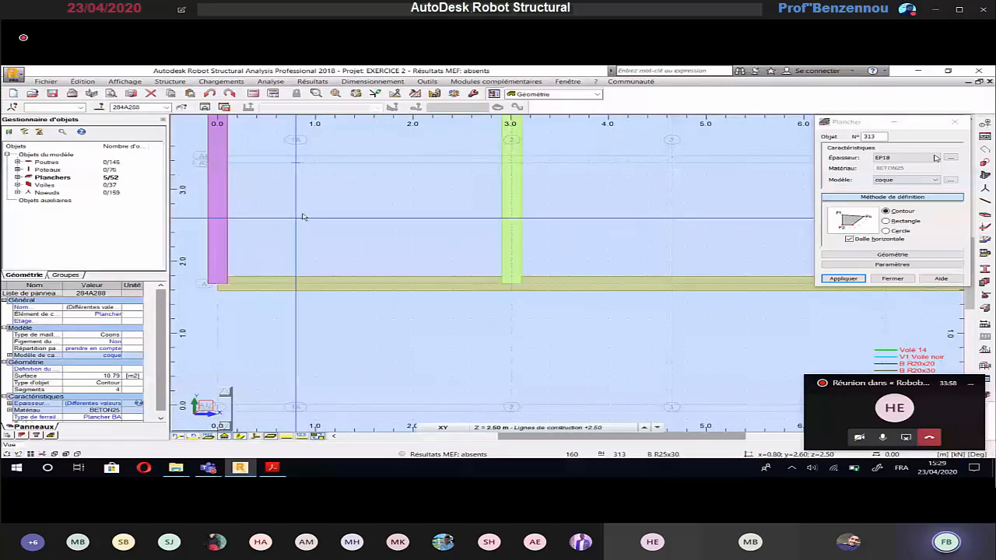
# Check the PH RDCH plan and add the next contour point at the intersection of construction lines 1A and A1.
pyautogui.hotkey('alt', 'Tab')
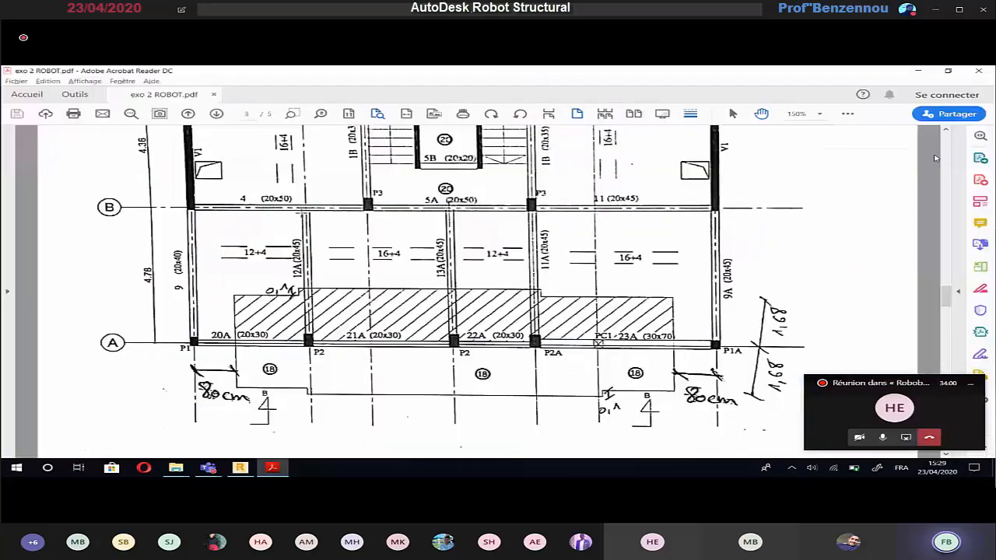
pyautogui.scroll(5, 269, 342)
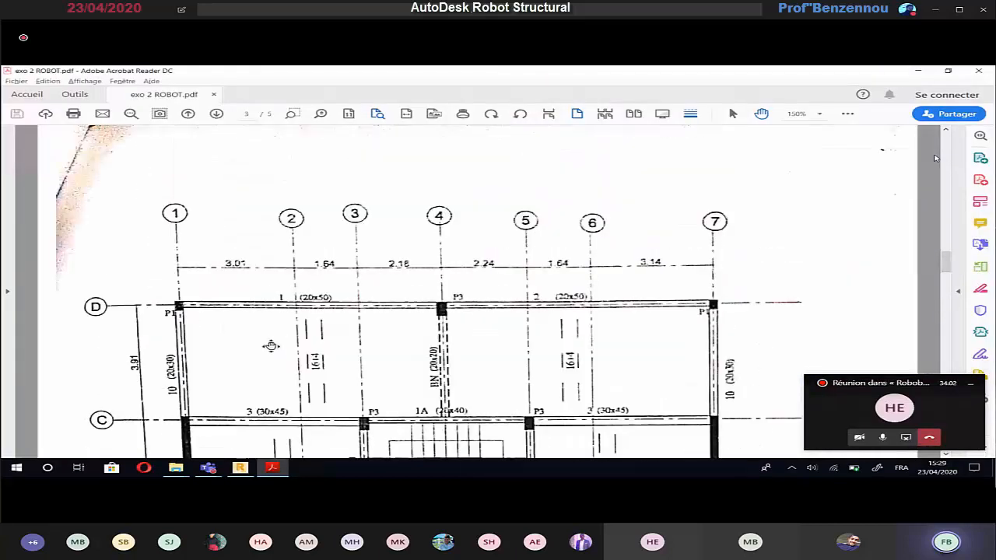
pyautogui.scroll(-7, 257, 295)
pyautogui.scroll(1, 233, 257)
pyautogui.scroll(1, 230, 254)
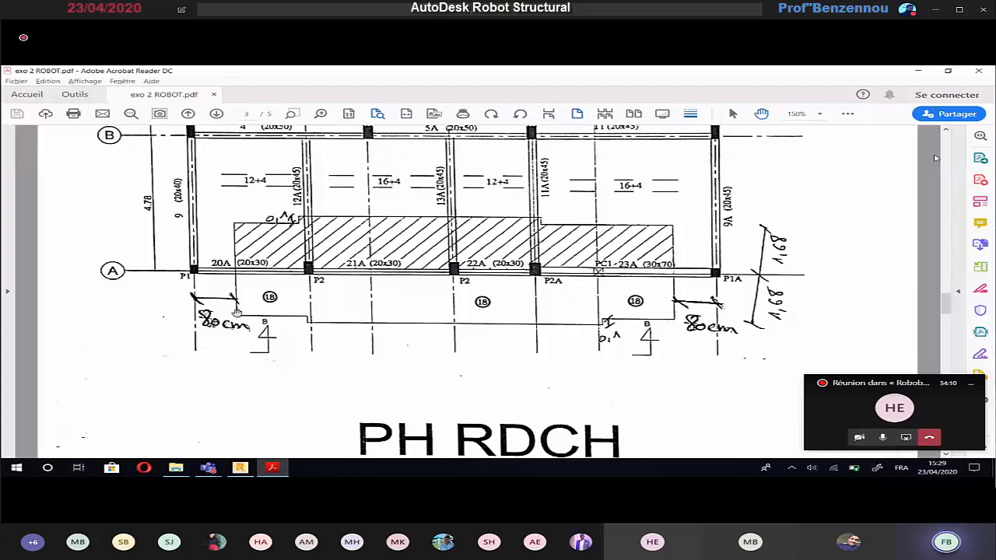
pyautogui.hotkey('alt', 'Tab')
pyautogui.scroll(3, 294, 382)
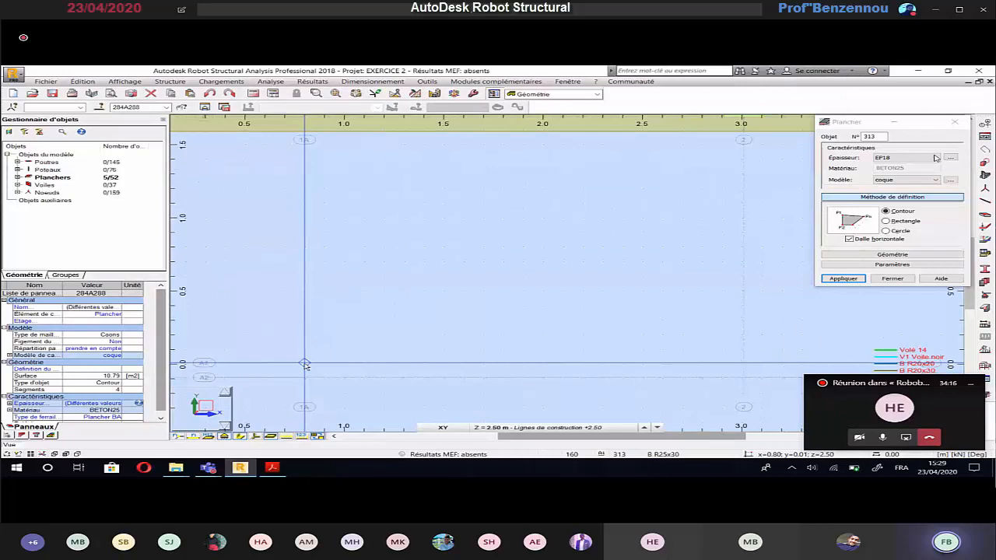
pyautogui.scroll(-1, 465, 353)
pyautogui.scroll(-2, 466, 353)
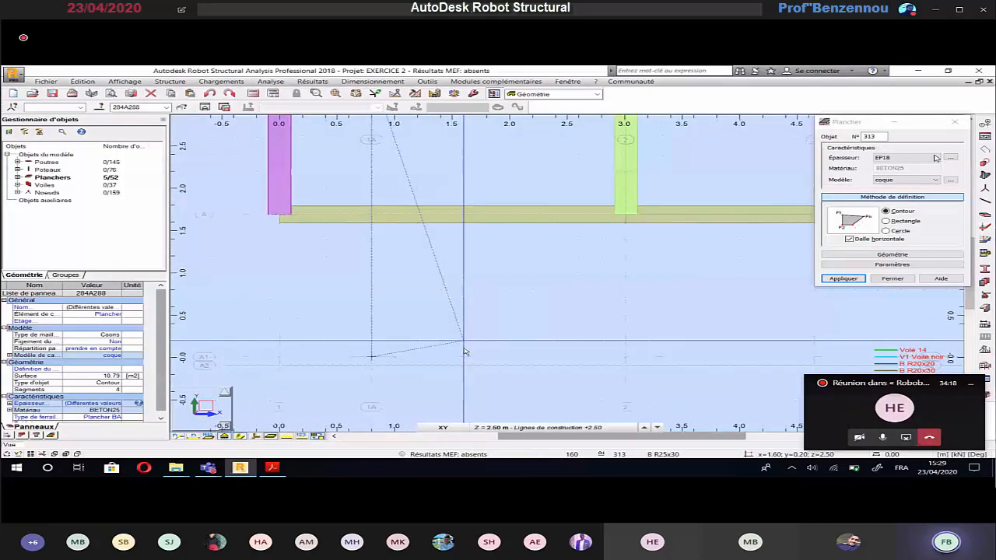
# Examine the offset in the cantilever's outer edge near axis 2 on the PH RDCH plan to locate the next contour point.
pyautogui.scroll(-3, 465, 352)
pyautogui.moveTo(498, 350); pyautogui.dragTo(345, 315, button='middle')
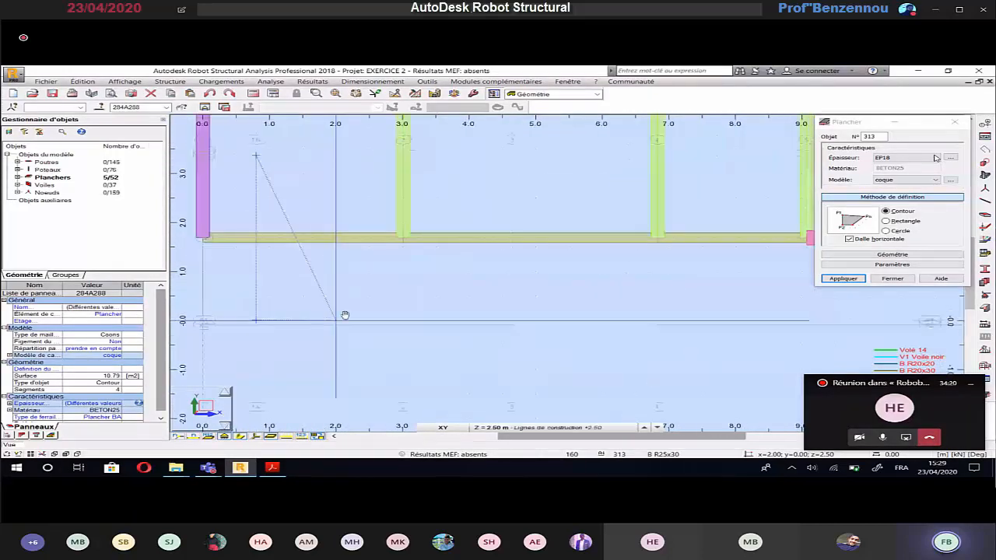
pyautogui.hotkey('alt', 'Tab')
pyautogui.scroll(1, 314, 332)
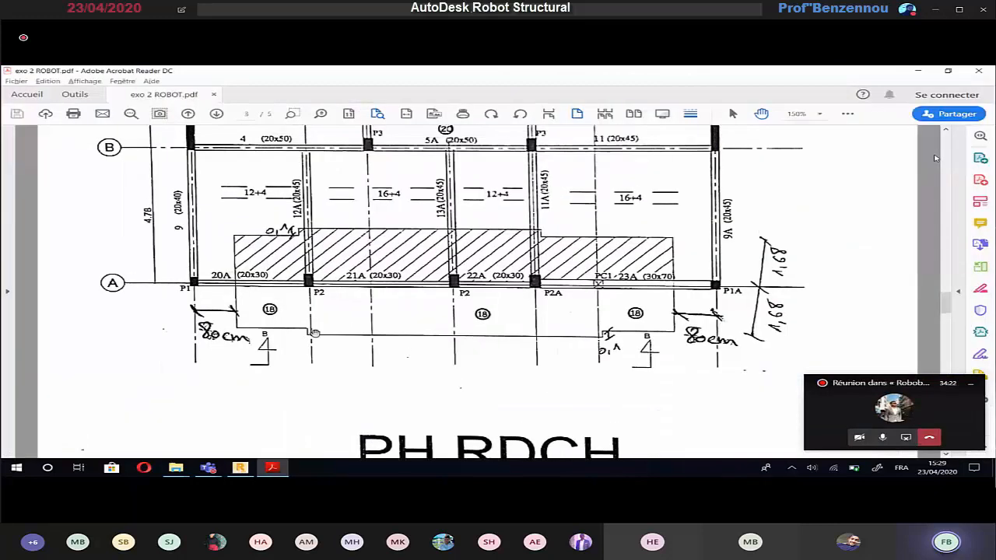
pyautogui.keyDown('ctrl'); pyautogui.scroll(1, 289, 347); pyautogui.keyUp('ctrl')
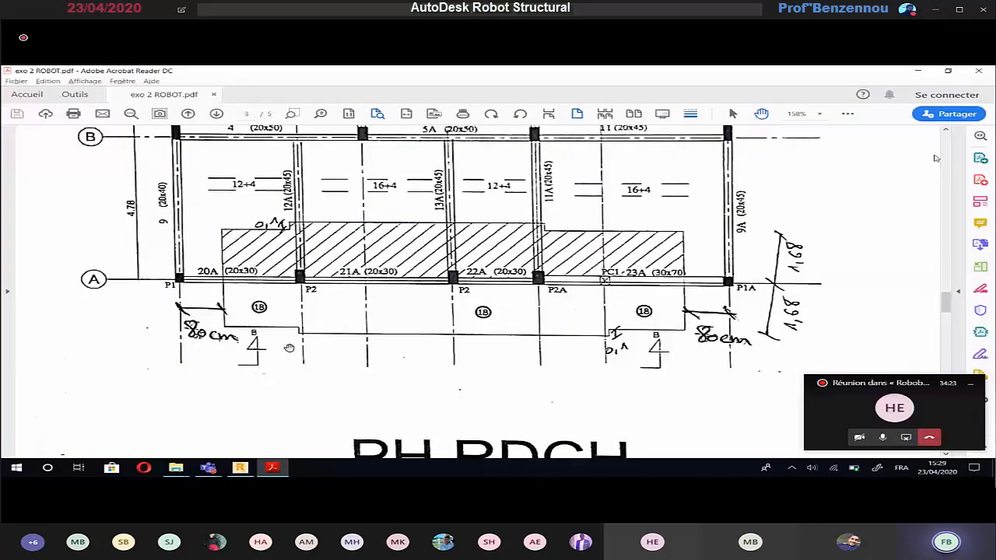
pyautogui.keyDown('ctrl'); pyautogui.scroll(2, 289, 347); pyautogui.keyUp('ctrl')
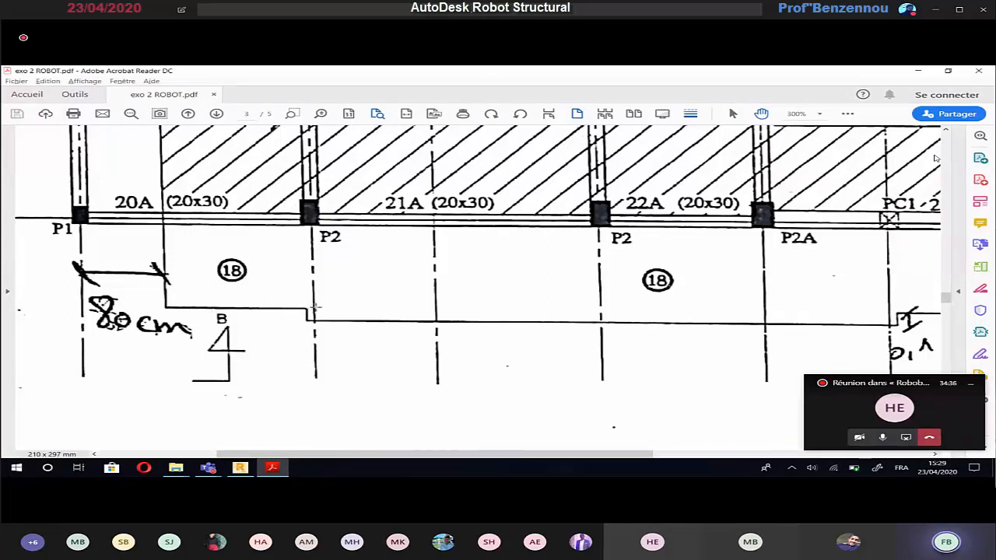
pyautogui.hotkey('alt', 'Tab')
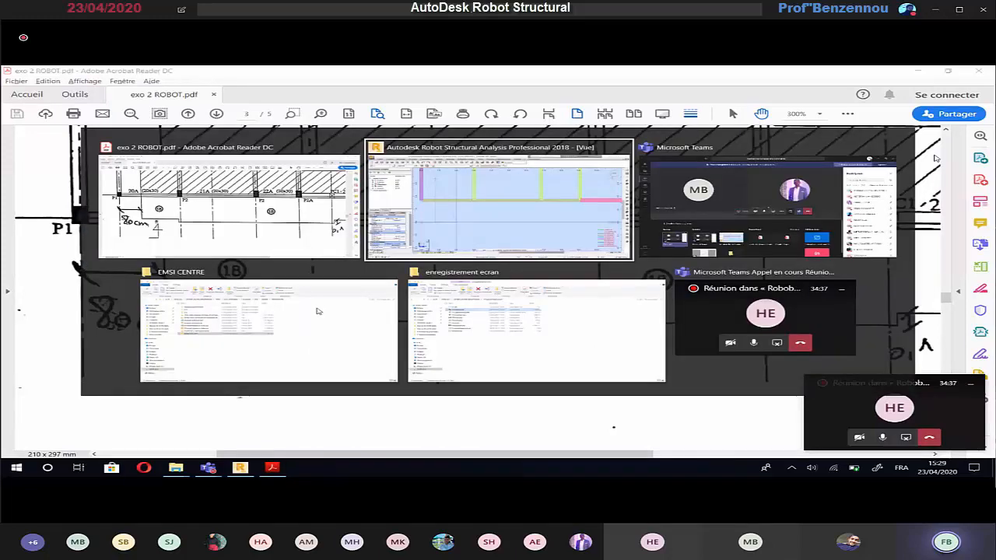
# Place slab contour corners at (3.01, 0.01) and directly below it where axis 2 meets A2, following the 10 cm offset on the plan.
pyautogui.scroll(3, 389, 332)
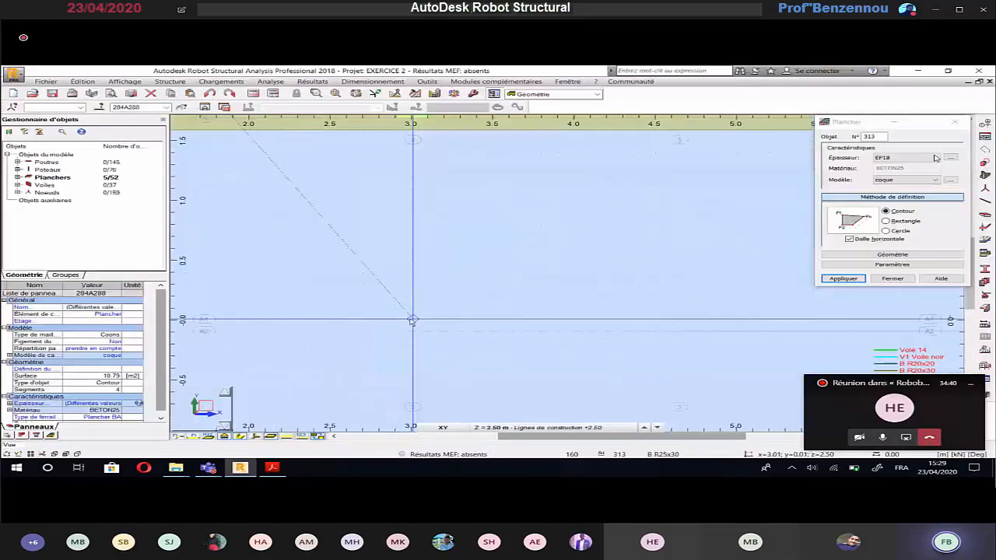
pyautogui.hotkey('alt', 'Tab')
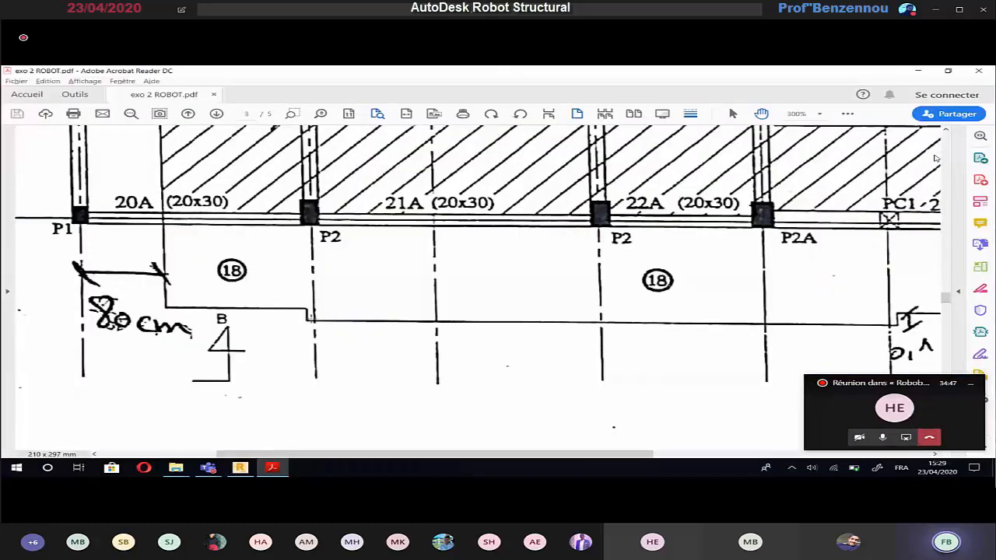
pyautogui.hotkey('alt', 'Tab')
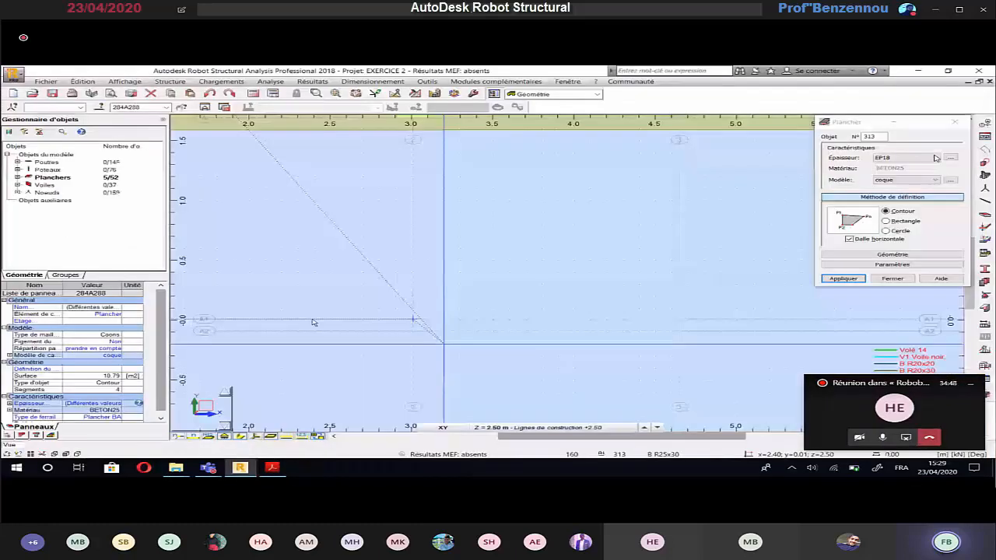
pyautogui.click(414, 334)
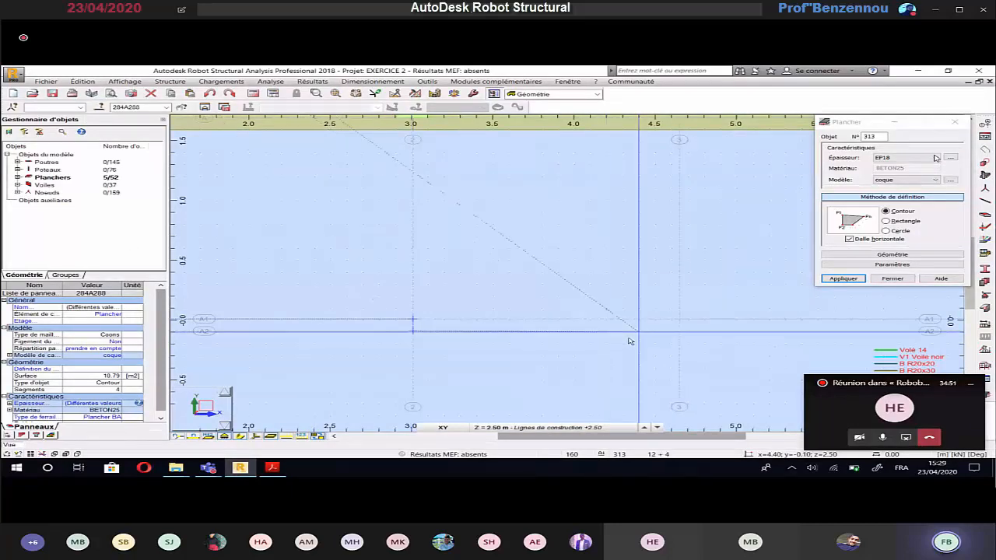
# Check the slab's lower edge on the plan and extend the contour along A2 to axis 6 at (10.71, -0.09).
pyautogui.moveTo(627, 337); pyautogui.dragTo(531, 334, button='middle')
pyautogui.hotkey('alt', 'Tab')
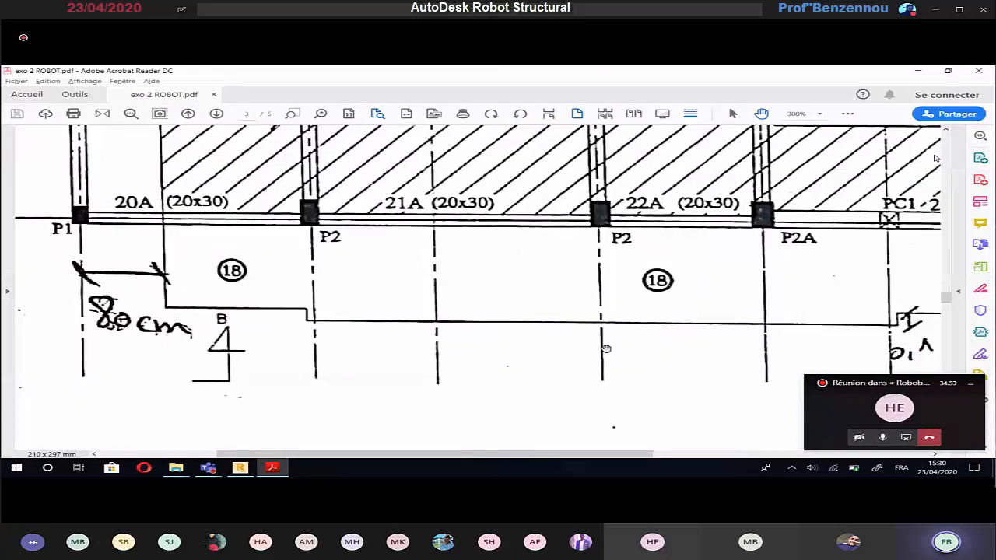
pyautogui.middleClick(611, 348)
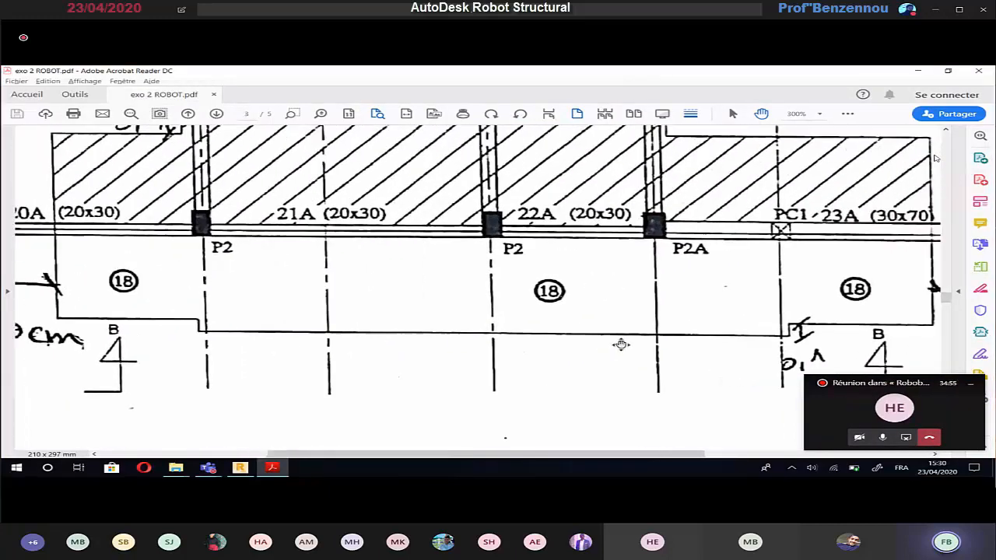
pyautogui.middleClick(621, 344)
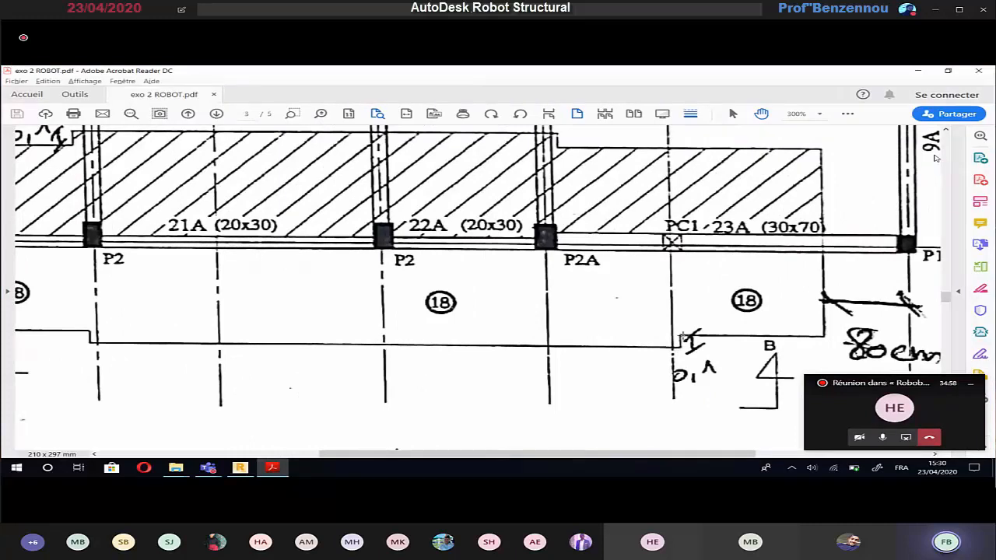
pyautogui.hotkey('alt', 'Tab')
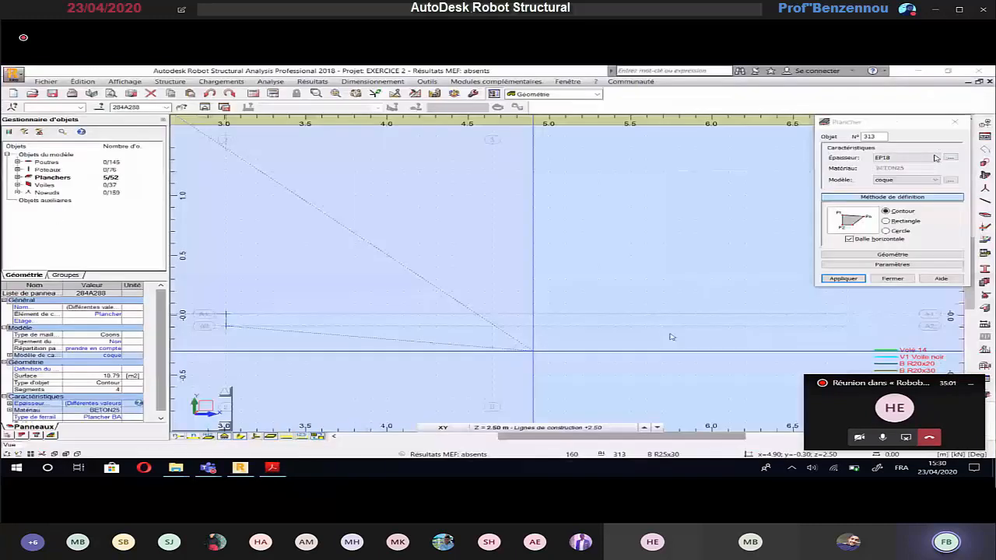
pyautogui.moveTo(835, 374)
pyautogui.mouseDown(button='middle')
pyautogui.moveTo(671, 353)
pyautogui.moveTo(451, 355)
pyautogui.mouseUp(button='middle')
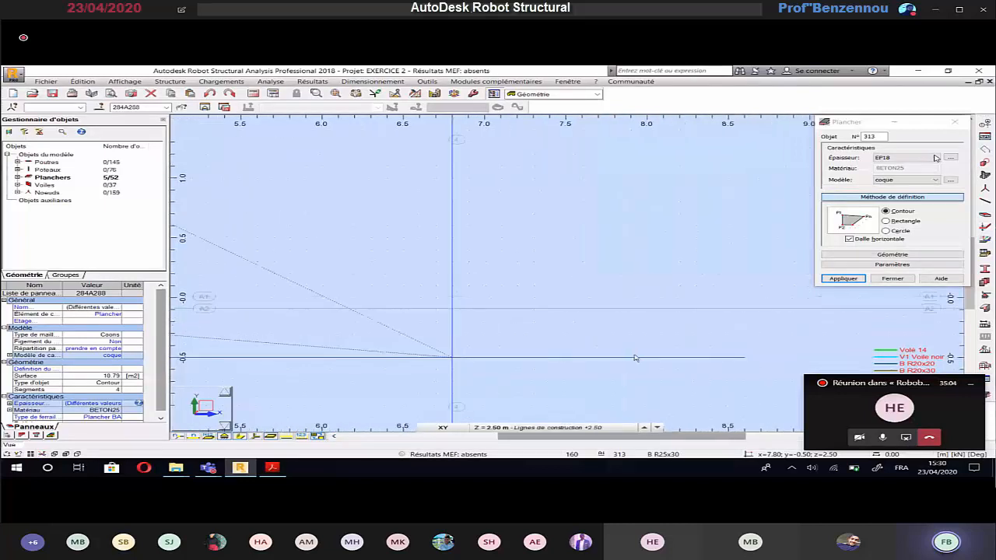
pyautogui.moveTo(653, 359); pyautogui.dragTo(335, 342, button='middle')
pyautogui.moveTo(599, 353); pyautogui.dragTo(317, 342, button='middle')
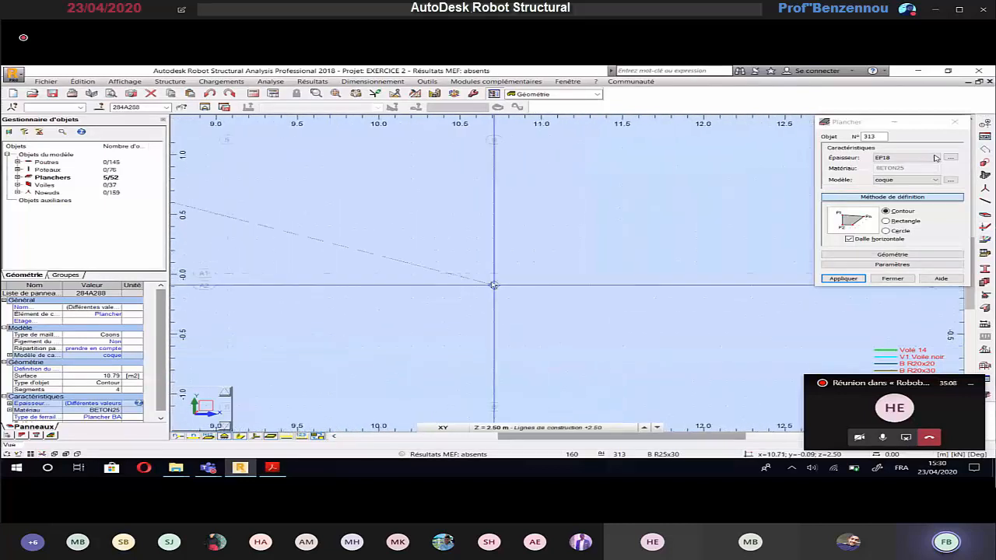
pyautogui.scroll(4, 498, 287)
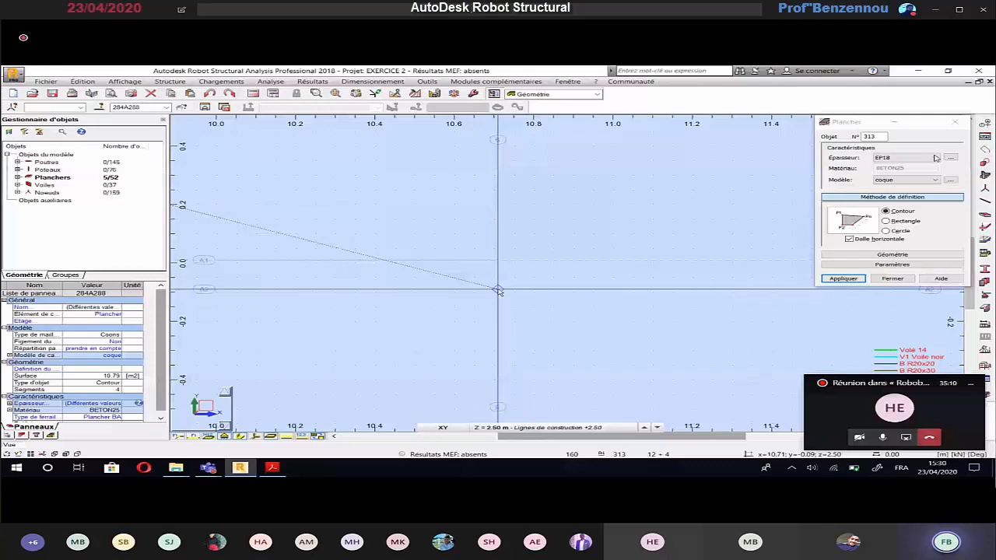
# Step the contour up to A1 at axis 6 (10.71, 0.01) and extend it along A1 to (13.05, 0.01).
pyautogui.hotkey('alt', 'Tab')
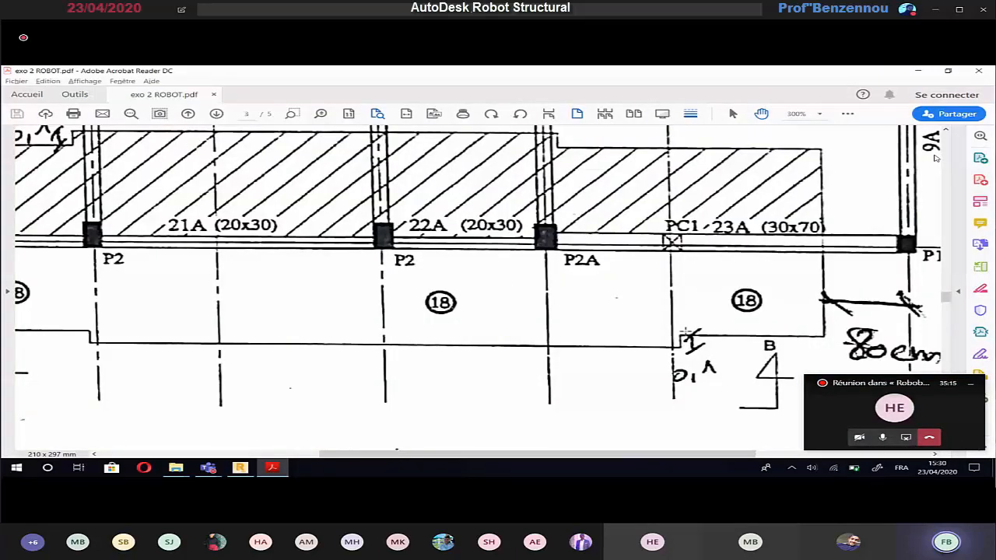
pyautogui.hotkey('alt', 'Tab')
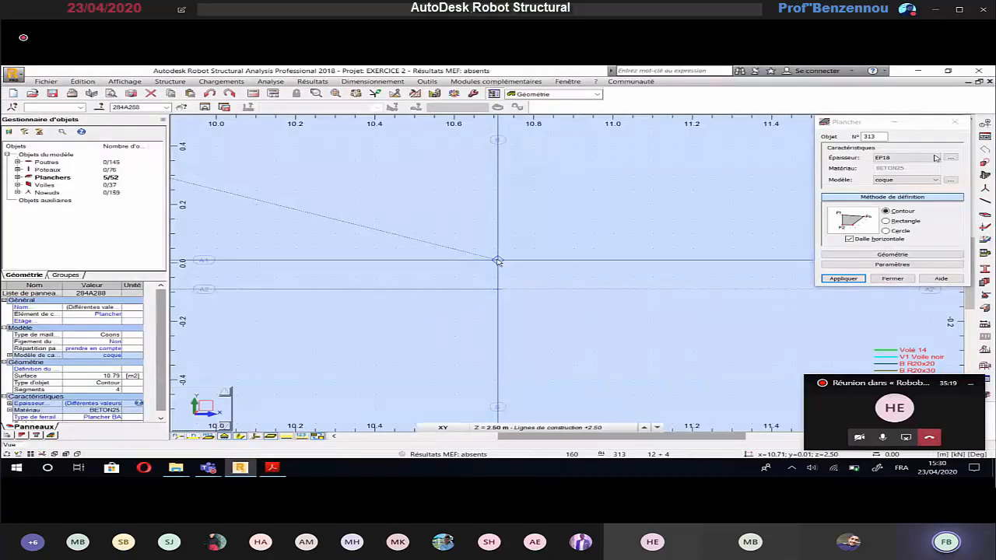
pyautogui.hotkey('alt', 'Tab')
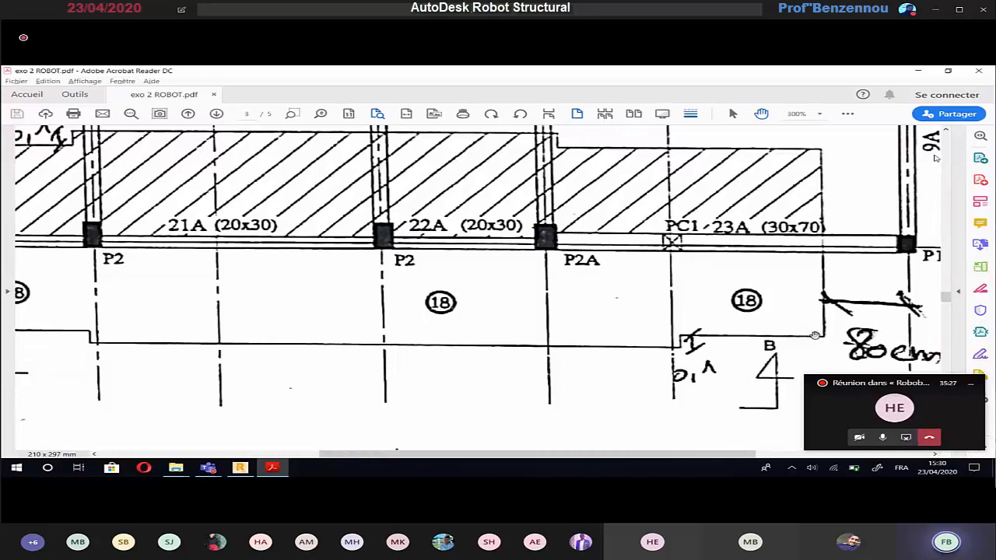
pyautogui.hotkey('alt', 'Tab')
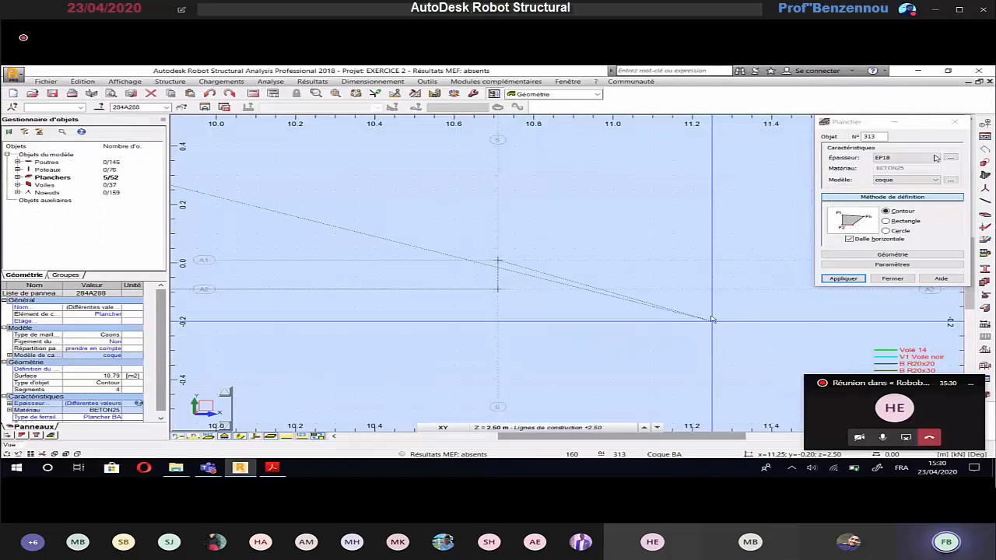
pyautogui.scroll(-3, 713, 319)
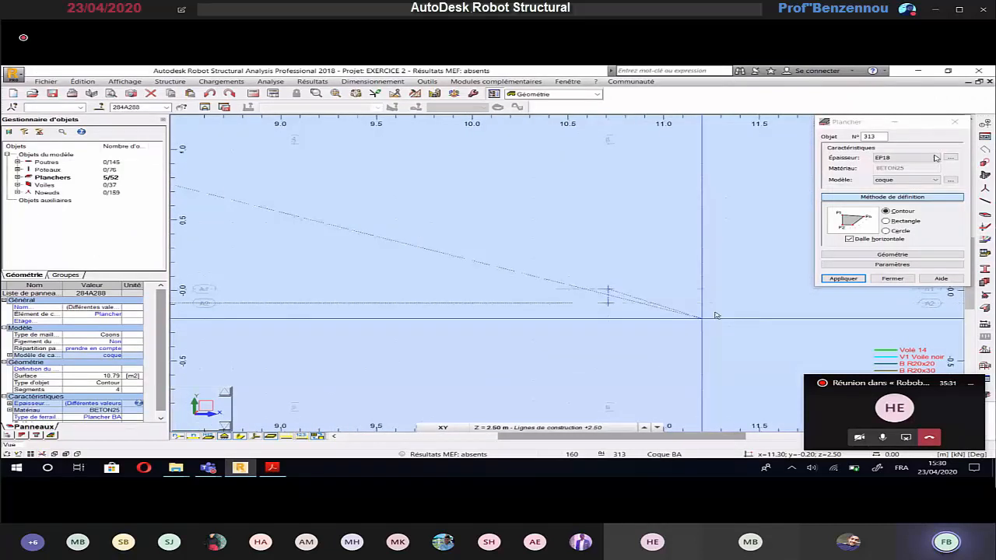
pyautogui.moveTo(716, 315); pyautogui.dragTo(431, 288, button='middle')
pyautogui.scroll(-1, 432, 289)
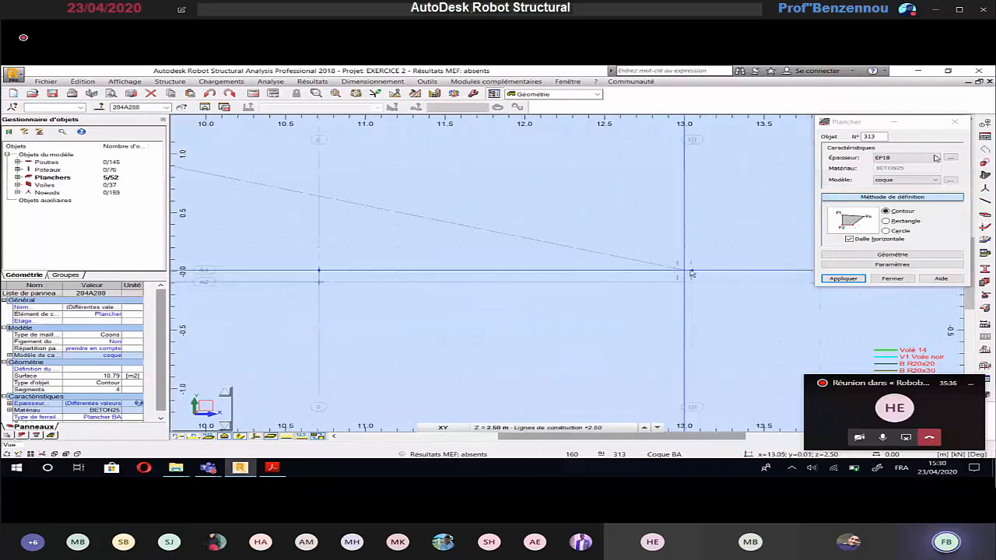
# Check the hatched slab's end on the plan and extend the contour upward to its corner on A3 at (13.05, 3.37).
pyautogui.hotkey('alt', 'Tab')
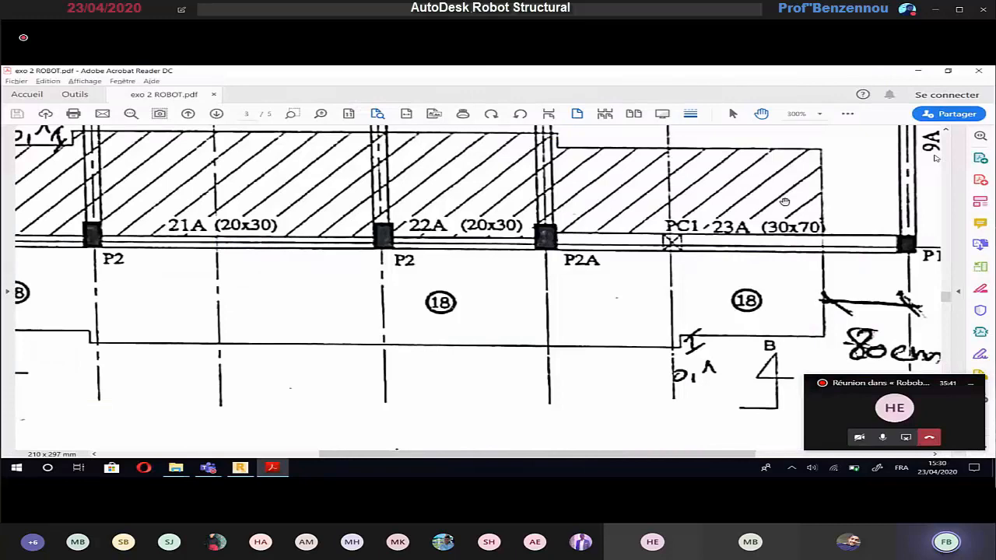
pyautogui.scroll(2, 784, 202)
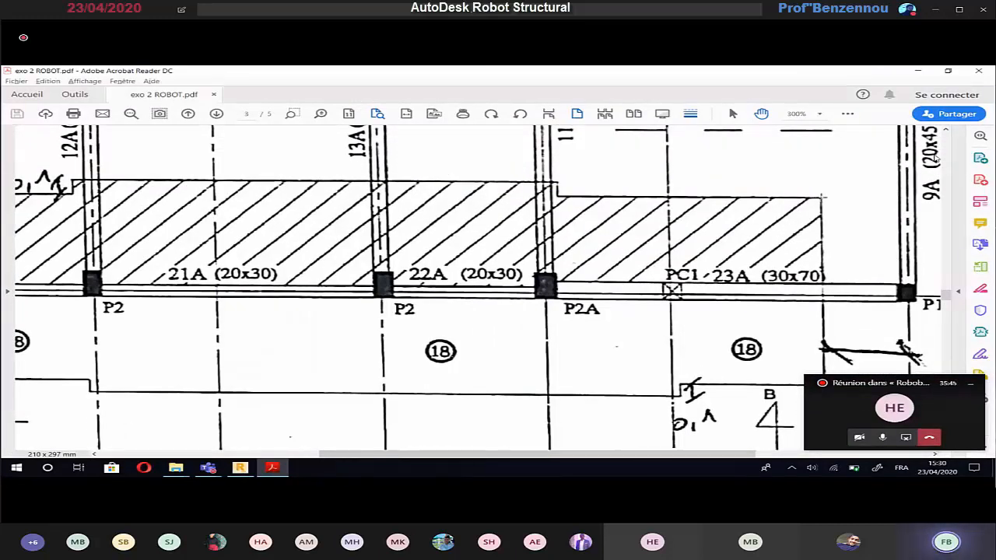
pyautogui.hotkey('alt', 'Tab')
pyautogui.scroll(-3, 718, 235)
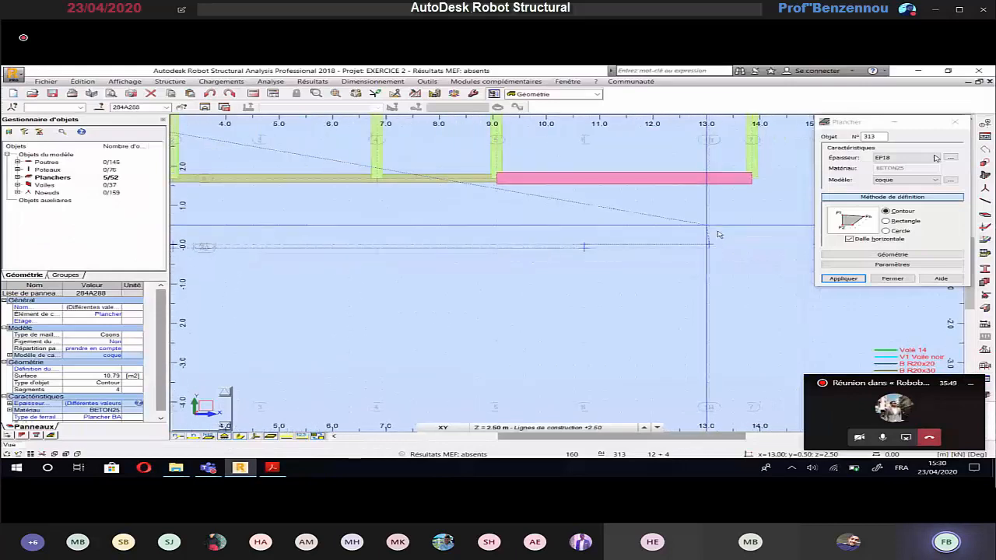
pyautogui.scroll(-1, 717, 235)
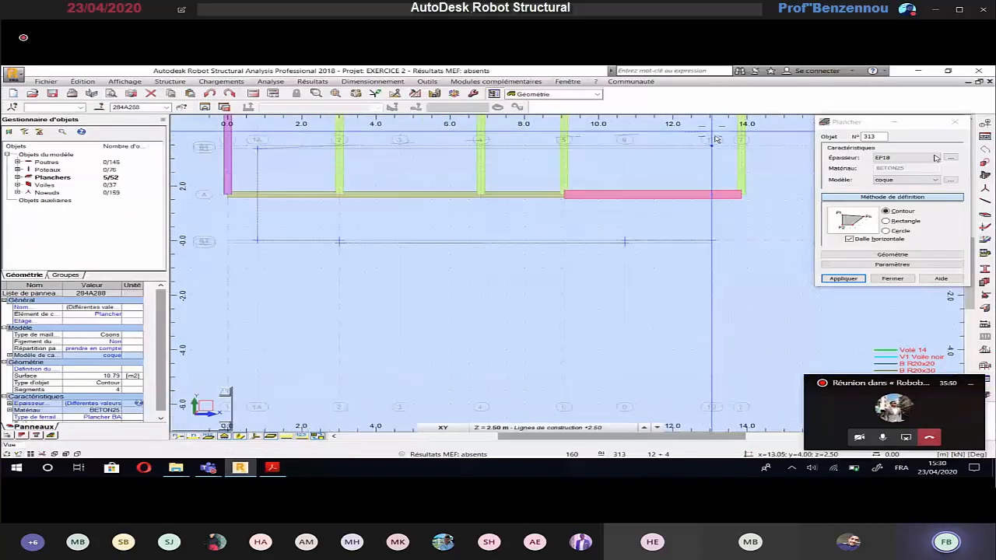
pyautogui.scroll(3, 717, 138)
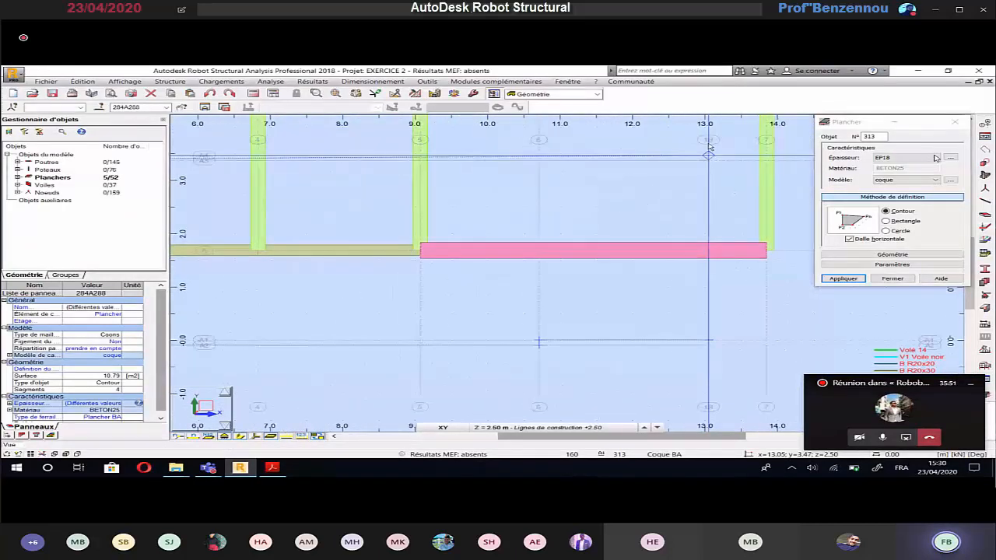
pyautogui.scroll(1, 709, 145)
pyautogui.scroll(3, 708, 146)
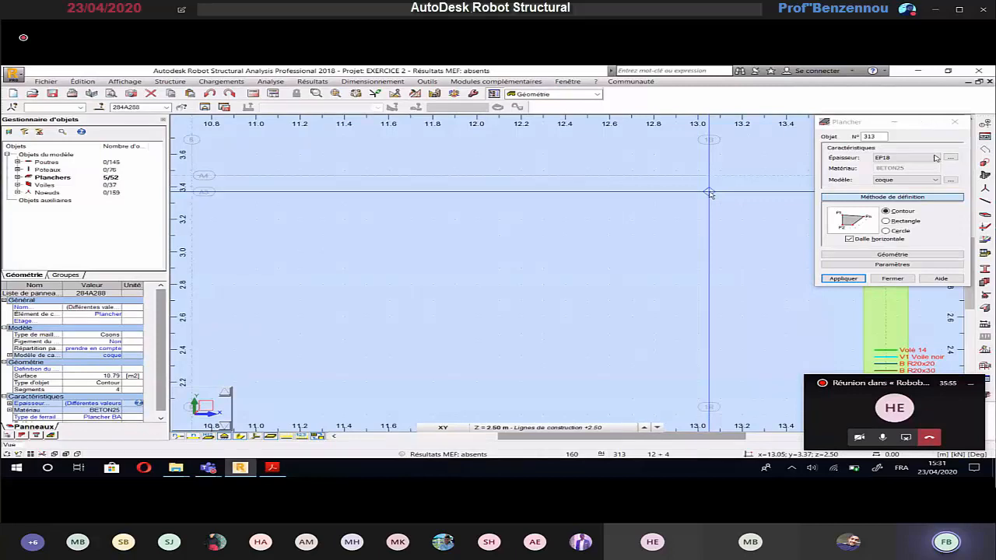
# Following the plan, extend the contour back along A3 to the beam on axis 5 at (9.07, 3.37).
pyautogui.hotkey('alt', 'Tab')
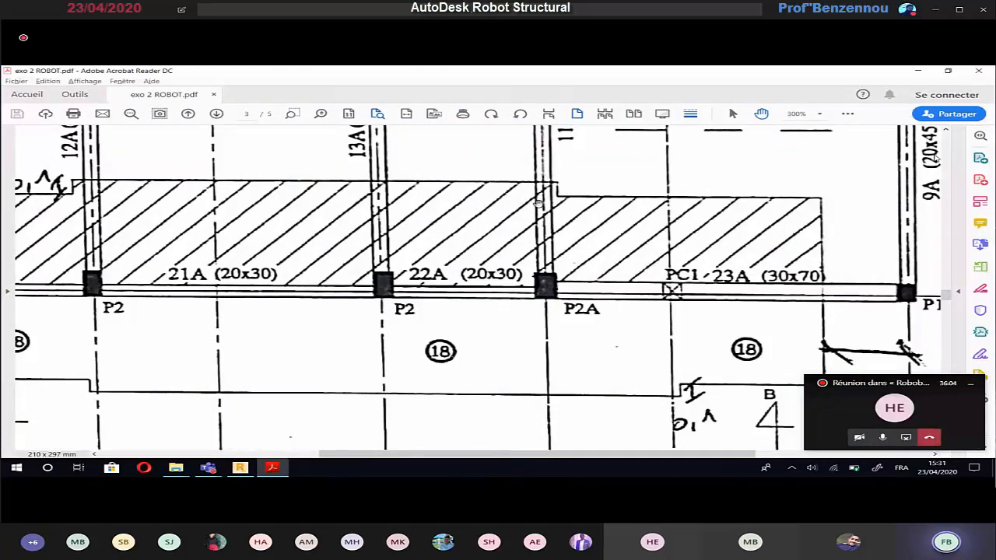
pyautogui.hotkey('alt', 'Tab')
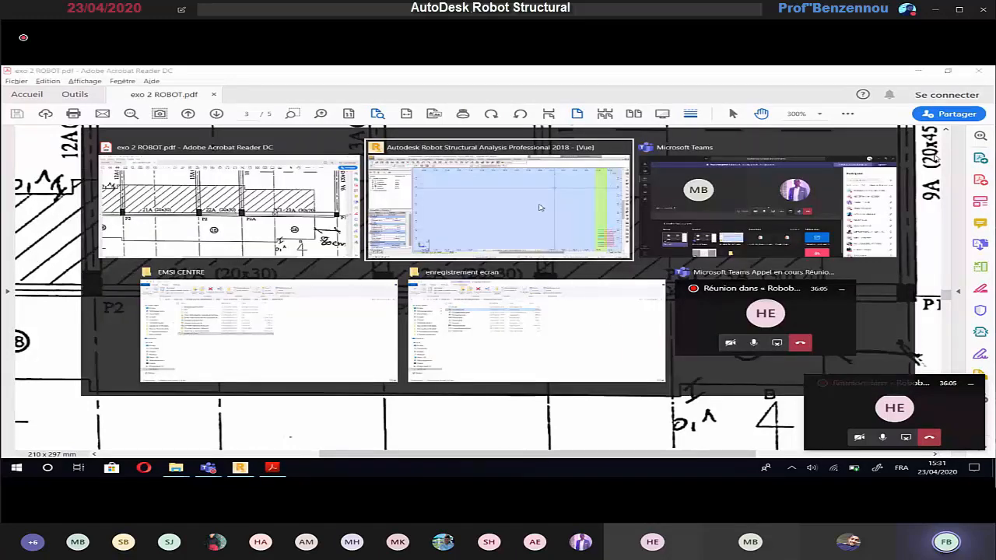
pyautogui.click(540, 208)
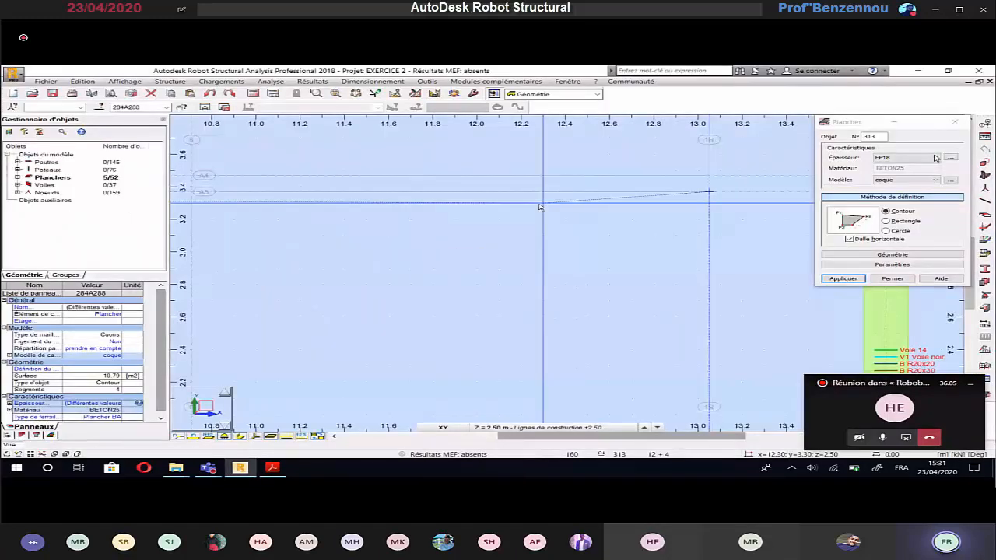
pyautogui.scroll(-1, 540, 208)
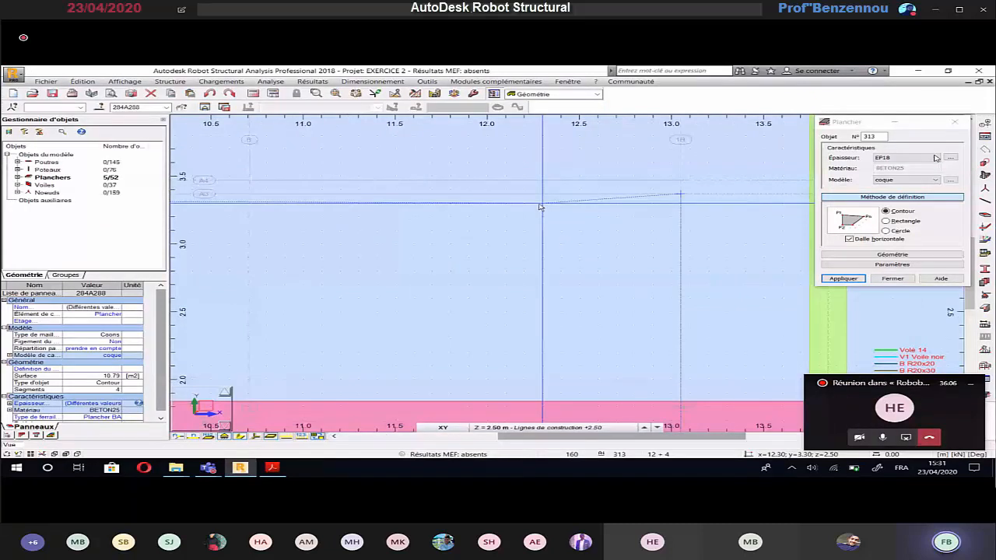
pyautogui.scroll(-1, 540, 207)
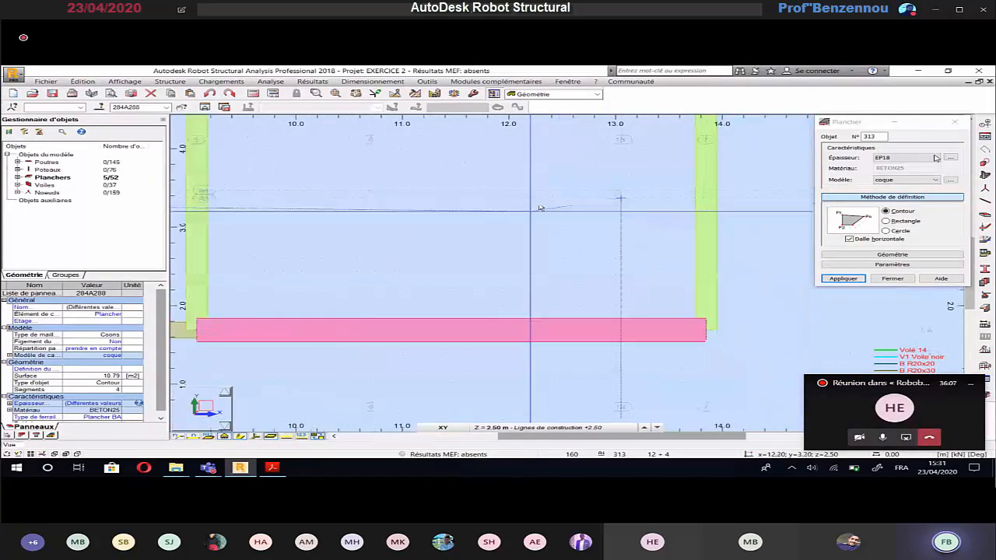
pyautogui.scroll(-2, 541, 208)
pyautogui.scroll(1, 340, 202)
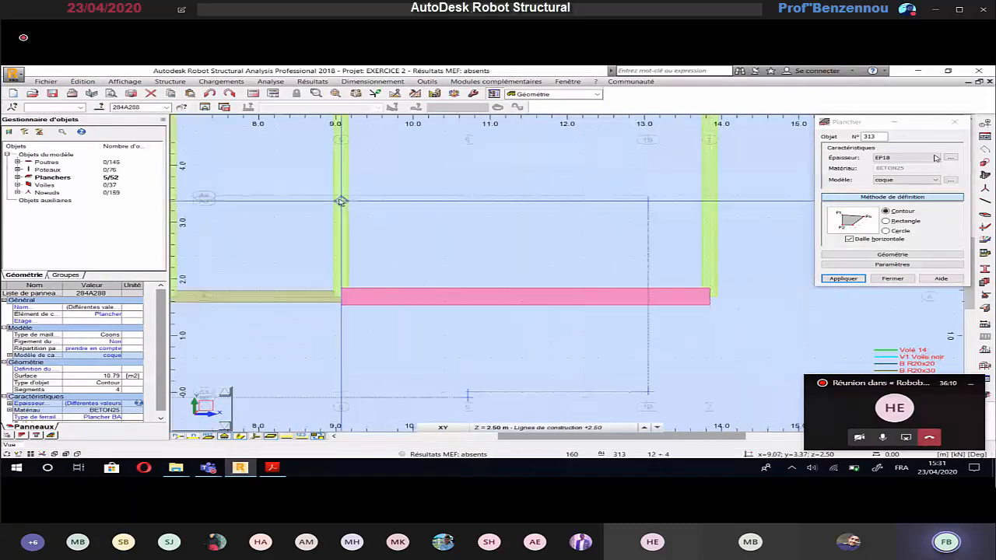
pyautogui.scroll(5, 340, 202)
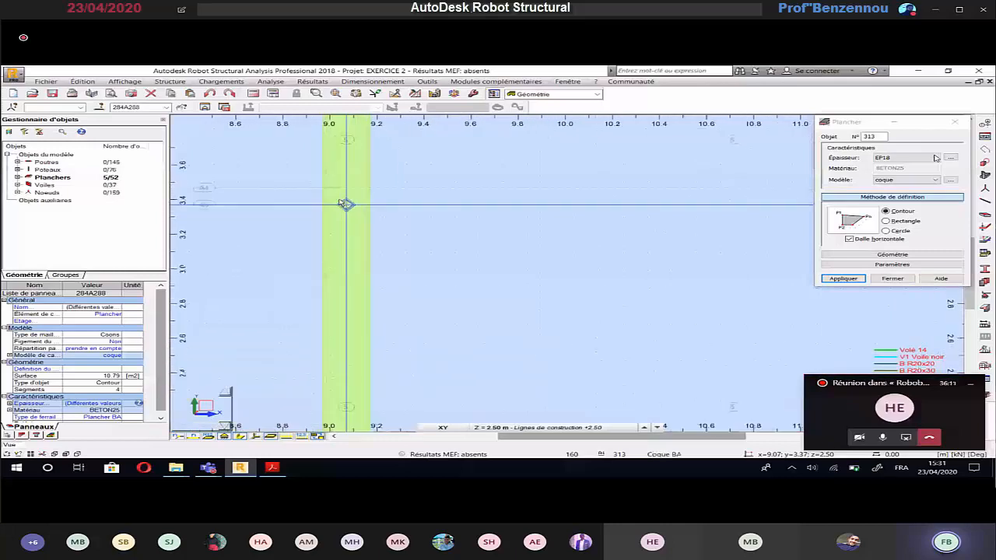
pyautogui.scroll(1, 342, 204)
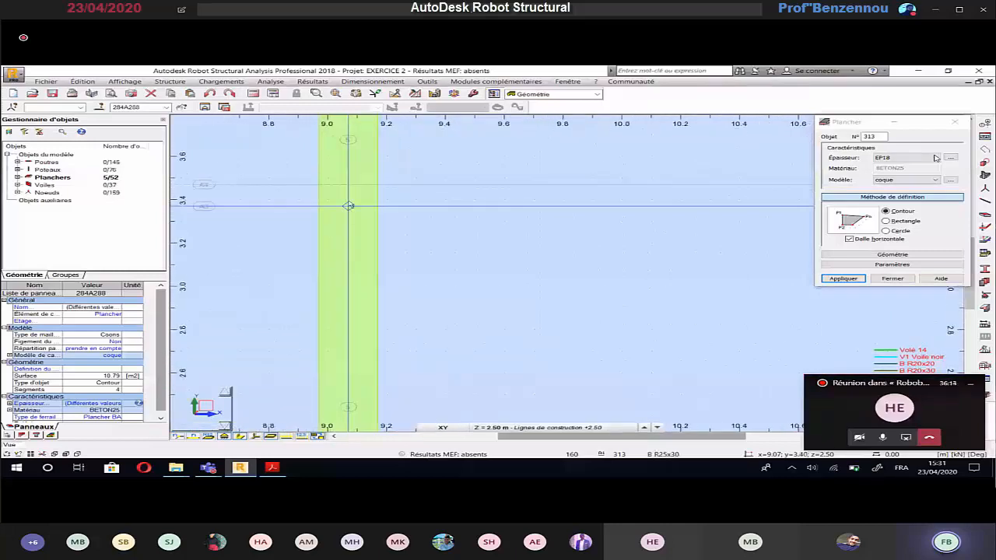
# Following the plan, step the contour up to A4 on axis 5 and extend it along A4 to axis 2 at (3.01, 3.47).
pyautogui.hotkey('alt', 'Tab')
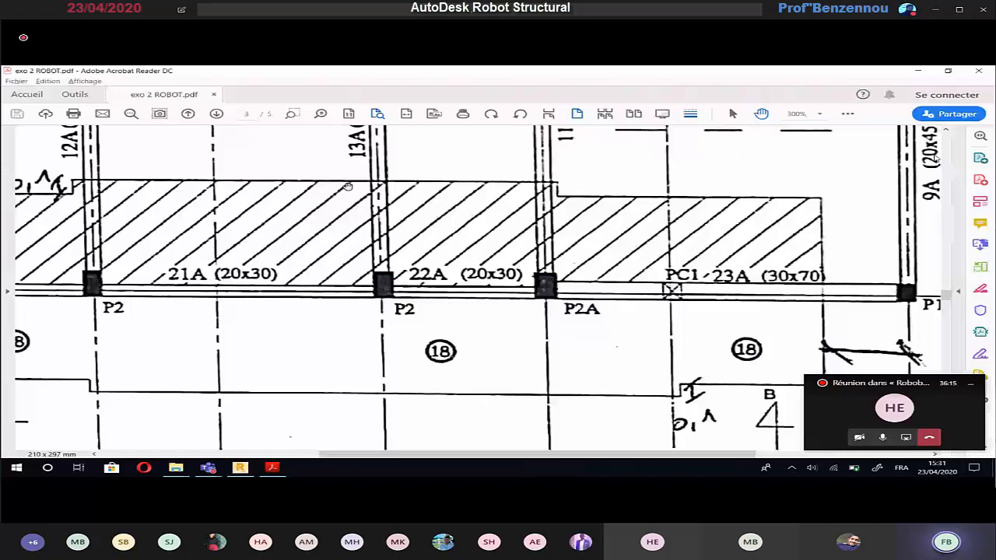
pyautogui.hotkey('alt', 'Tab')
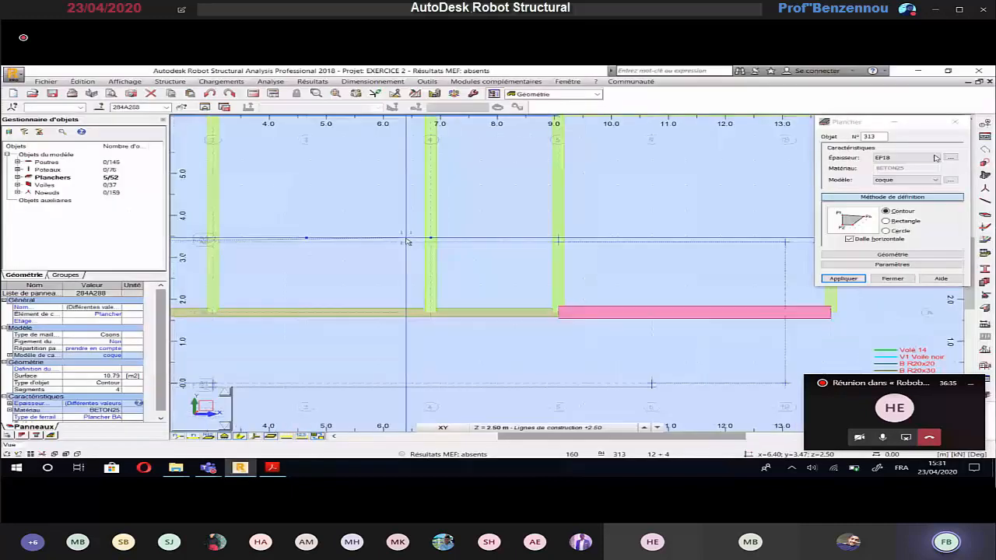
pyautogui.scroll(-2, 406, 242)
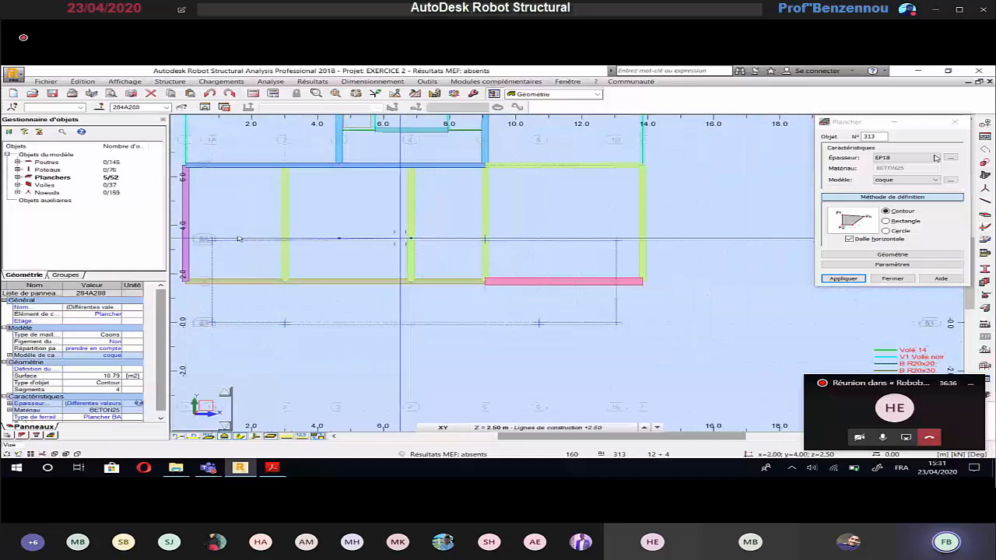
pyautogui.scroll(2, 238, 239)
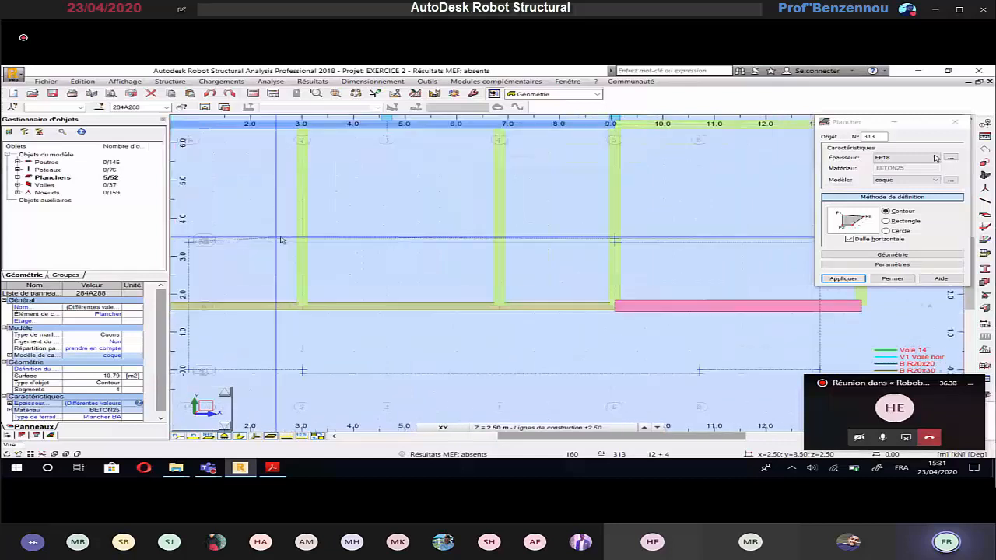
pyautogui.scroll(1, 281, 240)
pyautogui.scroll(2, 285, 239)
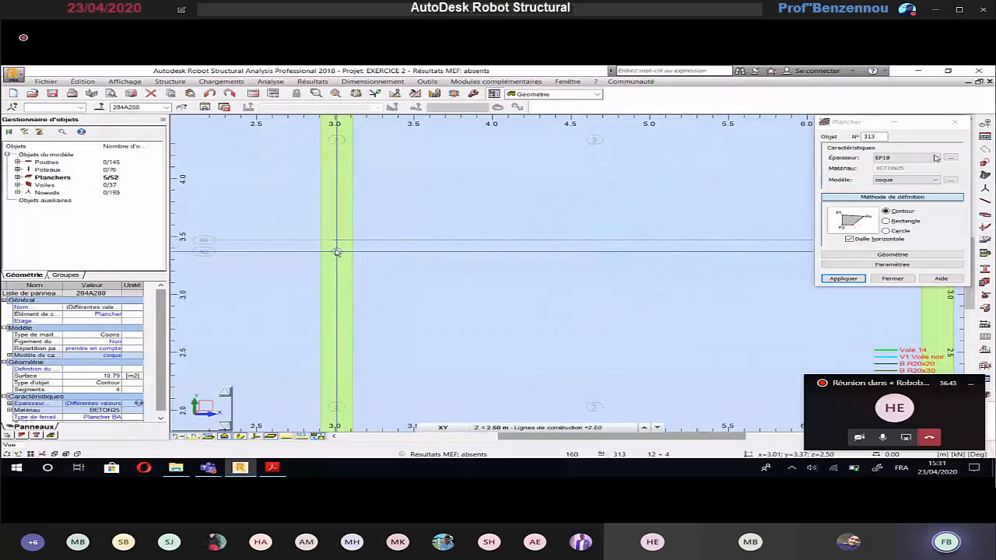
# Check the notch on the plan, step the contour down to A3 at (3.01, 3.37) and close it at the corner of A3 and axis 1A.
pyautogui.hotkey('alt', 'Tab')
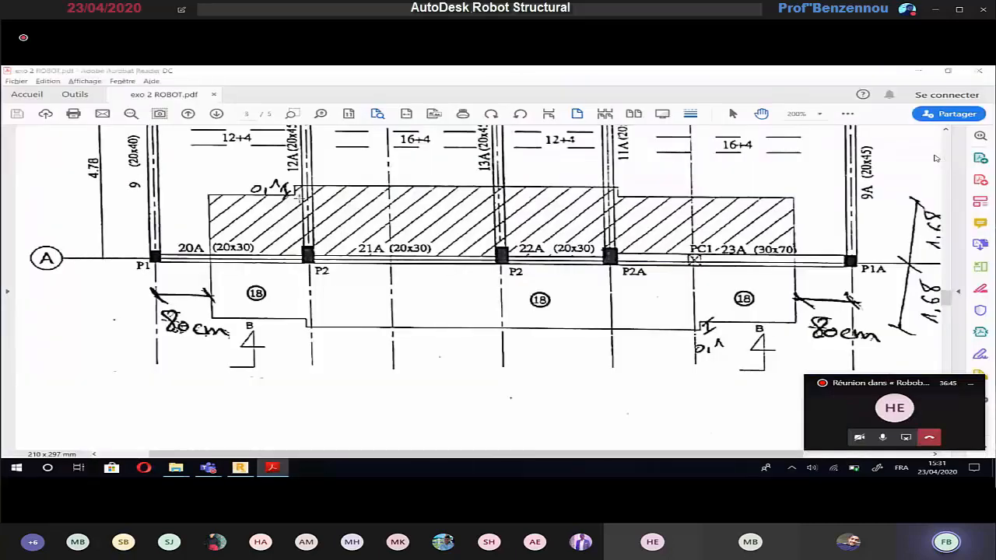
pyautogui.hotkey('alt', 'Tab')
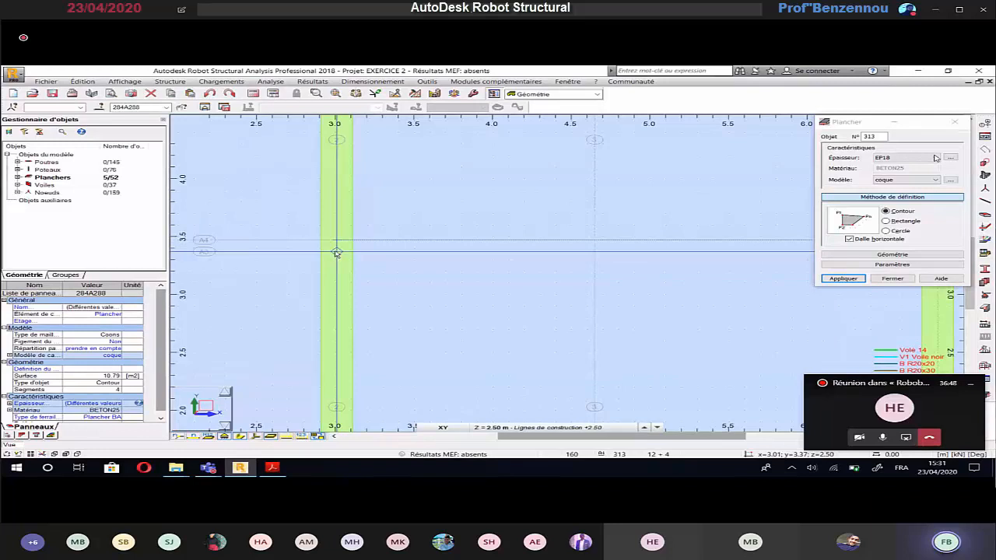
pyautogui.scroll(-2, 336, 253)
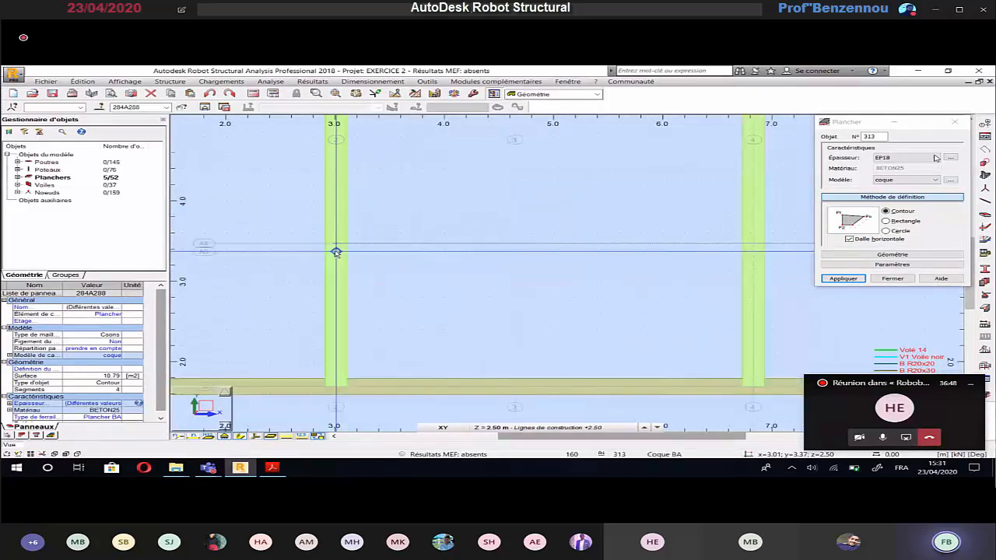
pyautogui.scroll(-2, 336, 252)
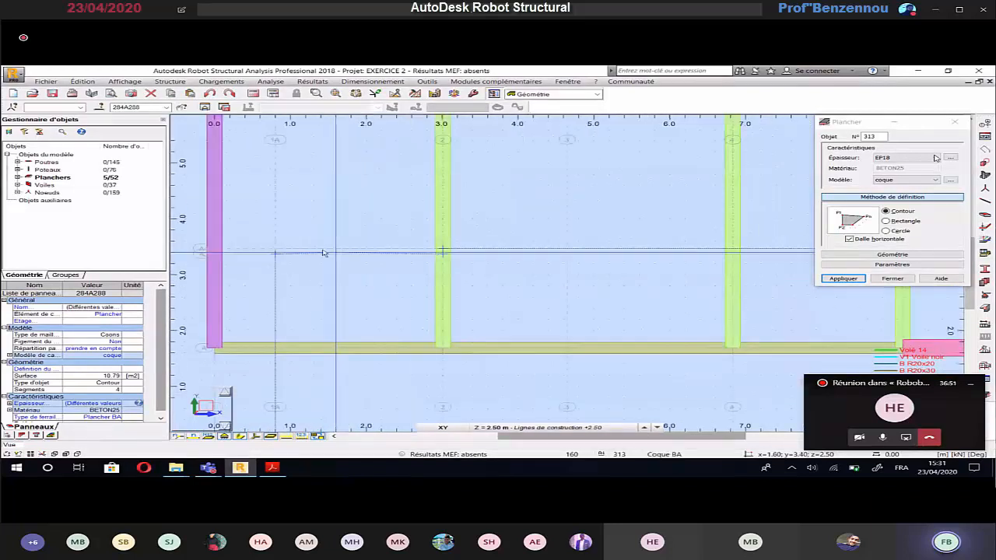
pyautogui.click(276, 256)
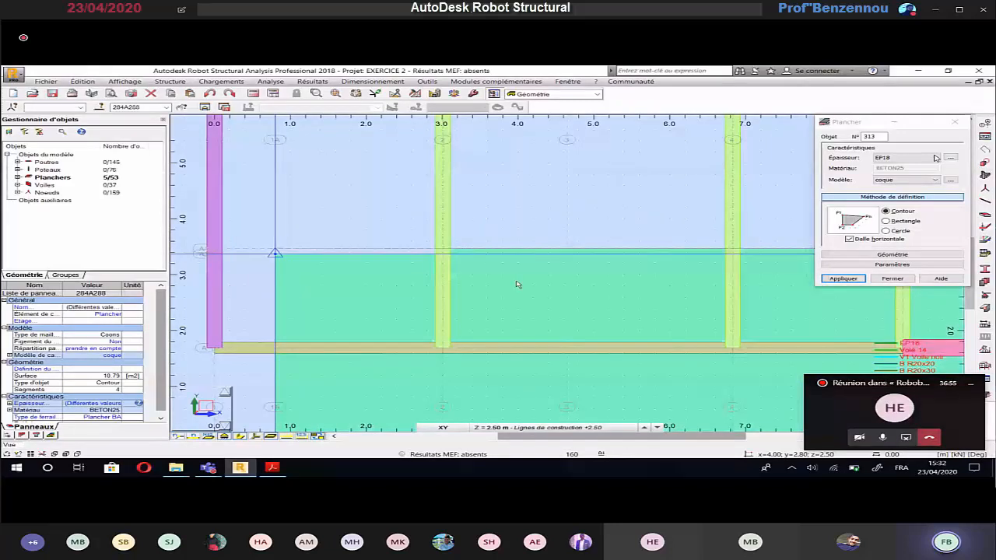
pyautogui.scroll(-2, 518, 283)
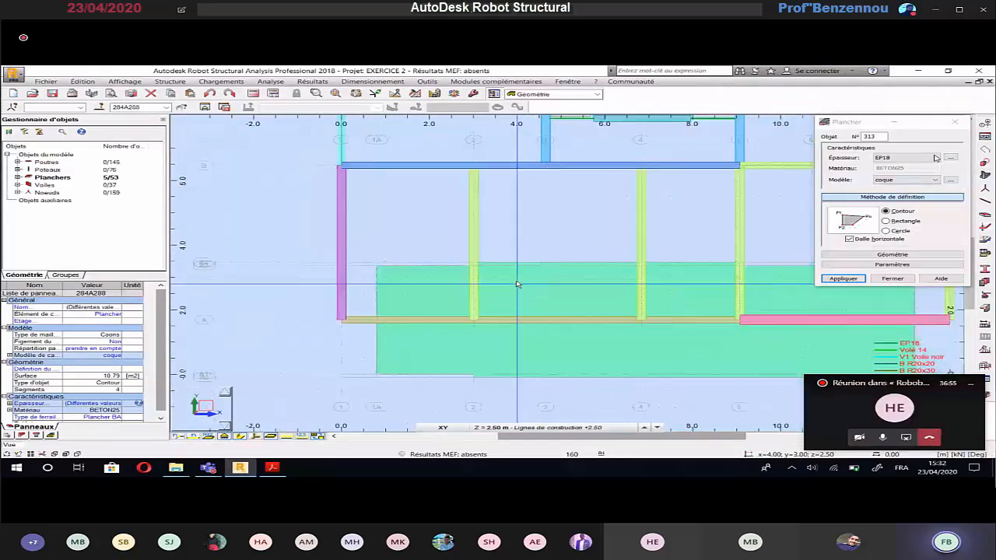
pyautogui.scroll(-2, 517, 284)
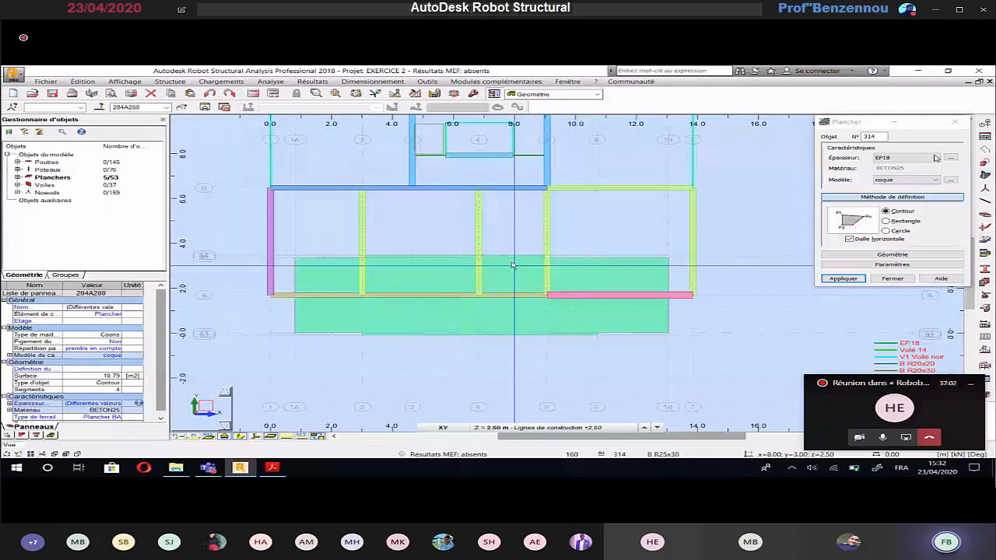
# Check the slab types of the upper bays on the PDF plan and set the floor tool to thickness 16 + 4 with rectangle definition.
pyautogui.hotkey('alt', 'Tab')
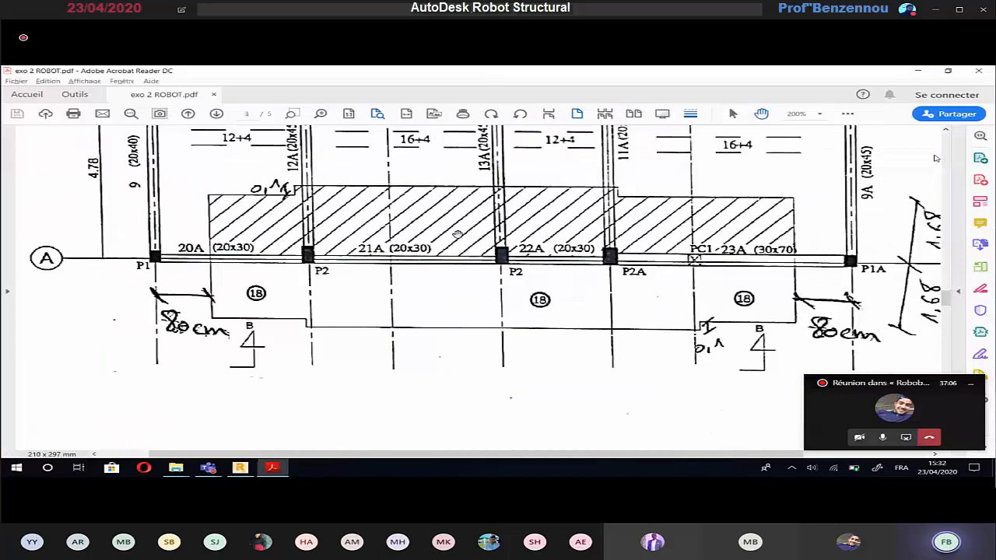
pyautogui.keyDown('ctrl'); pyautogui.scroll(-3, 935, 158); pyautogui.keyUp('ctrl')
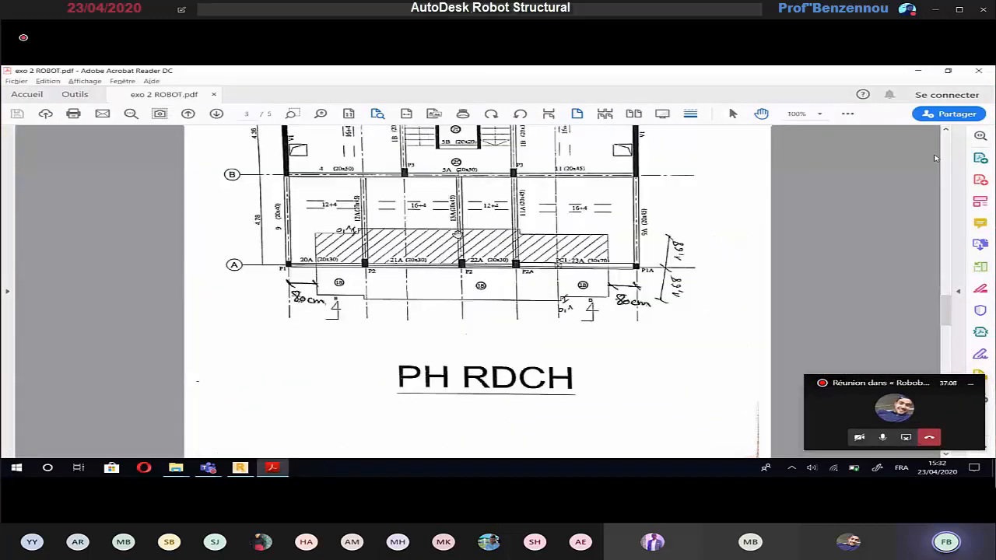
pyautogui.keyDown('ctrl'); pyautogui.scroll(-1, 935, 158); pyautogui.keyUp('ctrl')
pyautogui.keyDown('ctrl'); pyautogui.scroll(2, 936, 158); pyautogui.keyUp('ctrl')
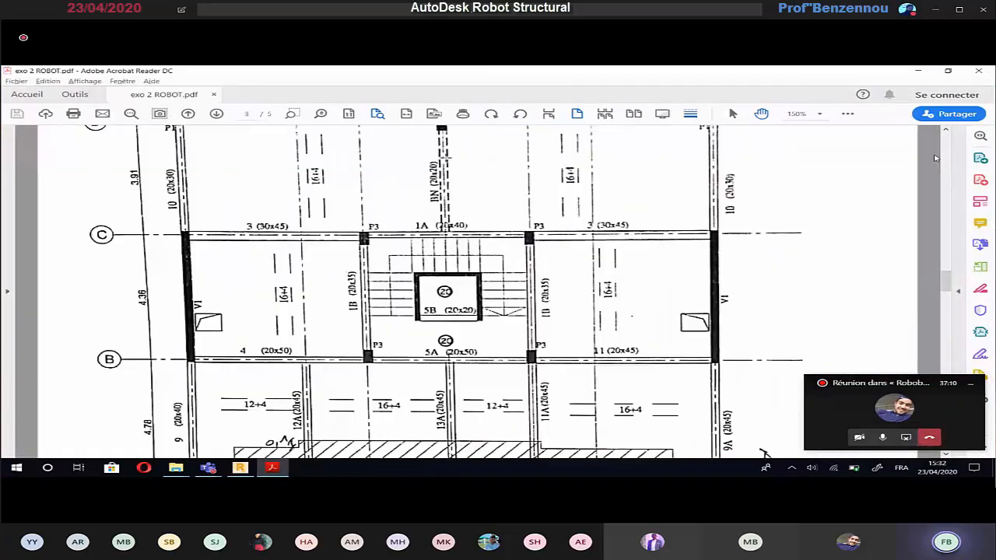
pyautogui.moveTo(580, 196); pyautogui.dragTo(580, 203)
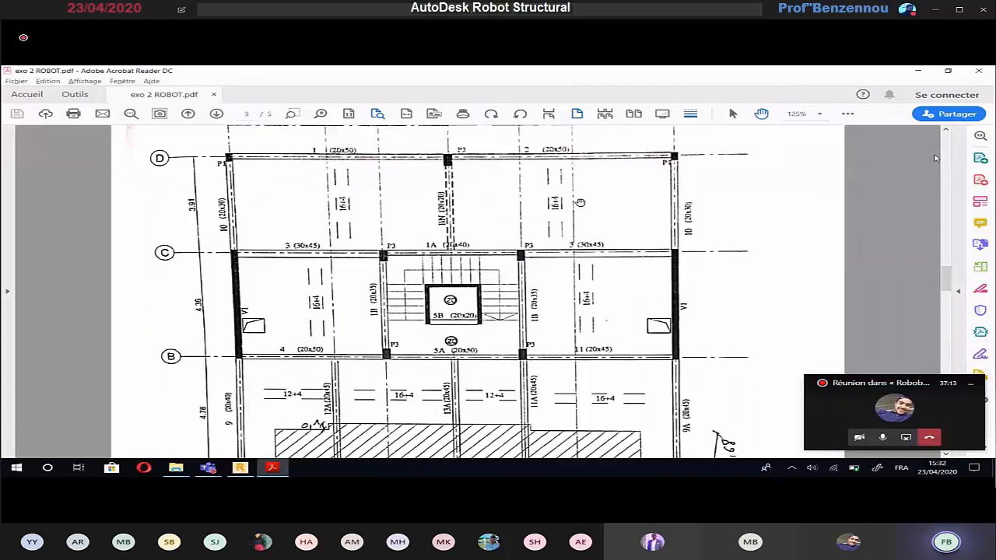
pyautogui.hotkey('alt', 'Tab')
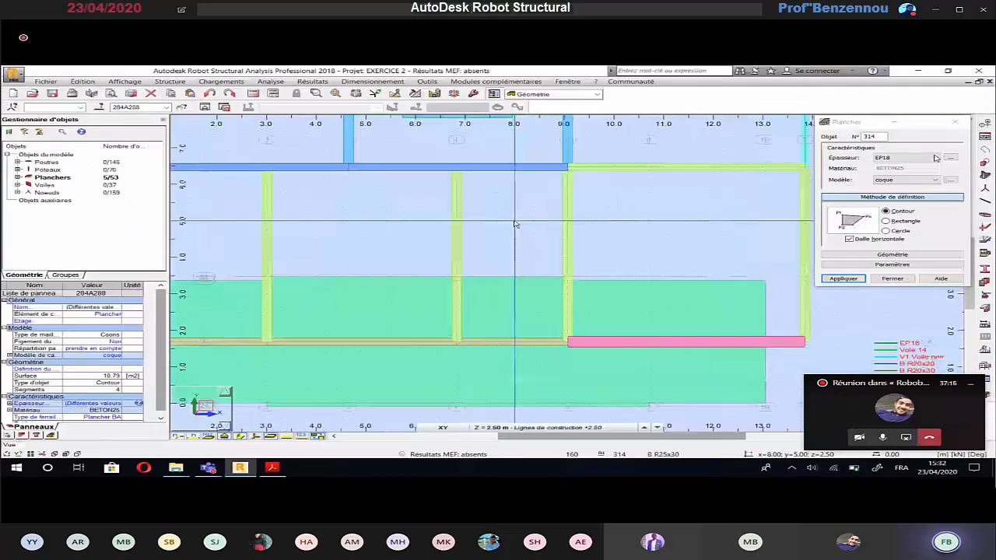
pyautogui.scroll(-3, 514, 224)
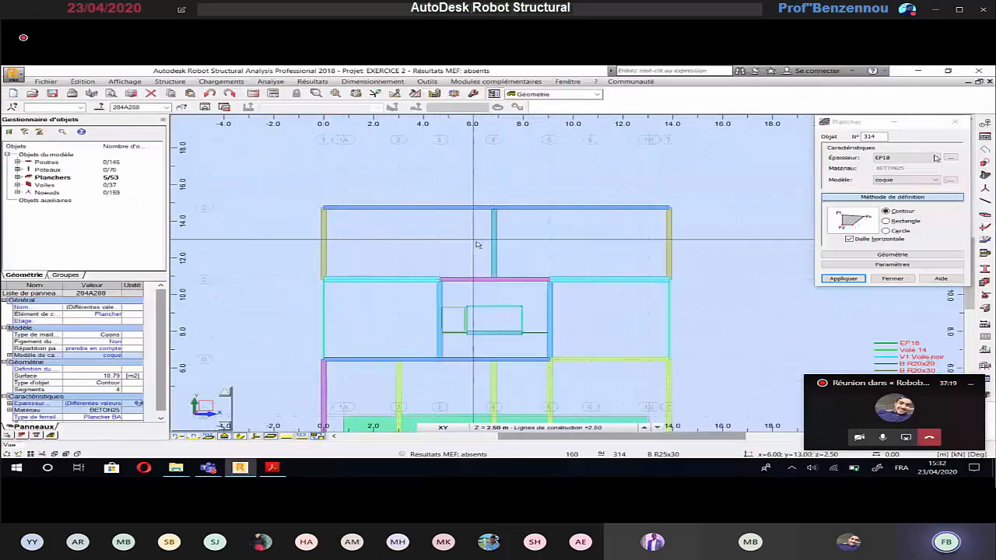
pyautogui.scroll(1, 477, 244)
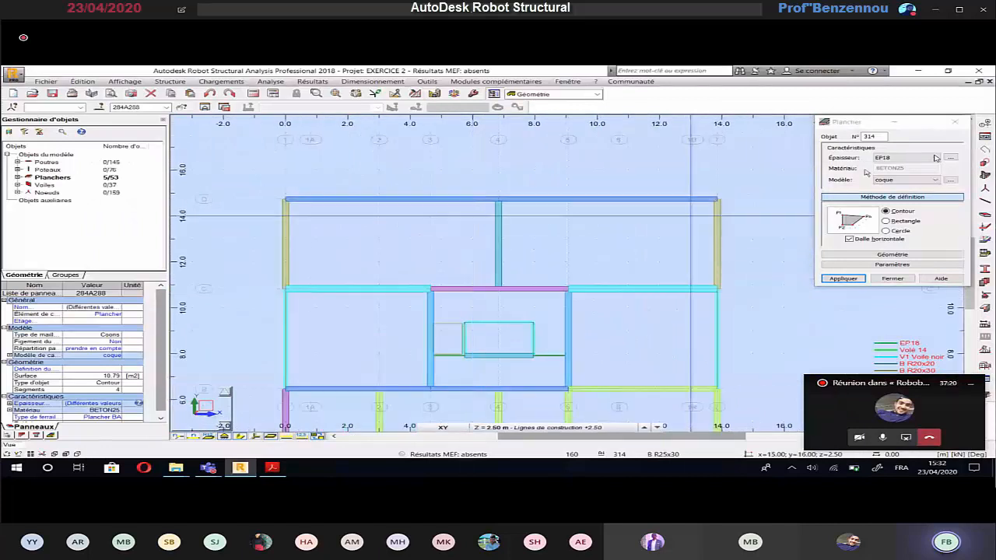
pyautogui.click(934, 158)
pyautogui.click(887, 220)
pyautogui.click(885, 221)
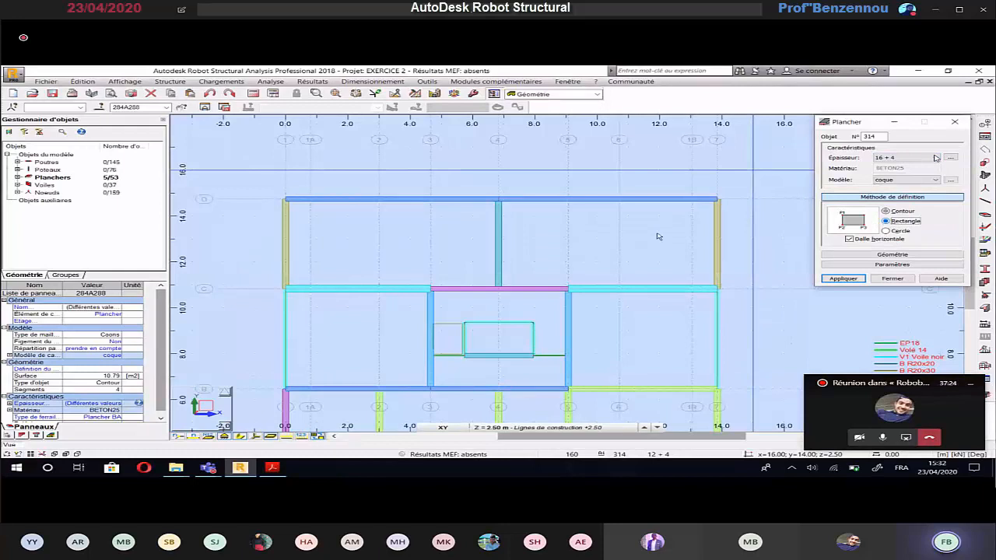
# Draw two rectangular 16 + 4 slabs between axes C and D, one from axis 1 to 4 and one from axis 4 to 7.
pyautogui.click(286, 200)
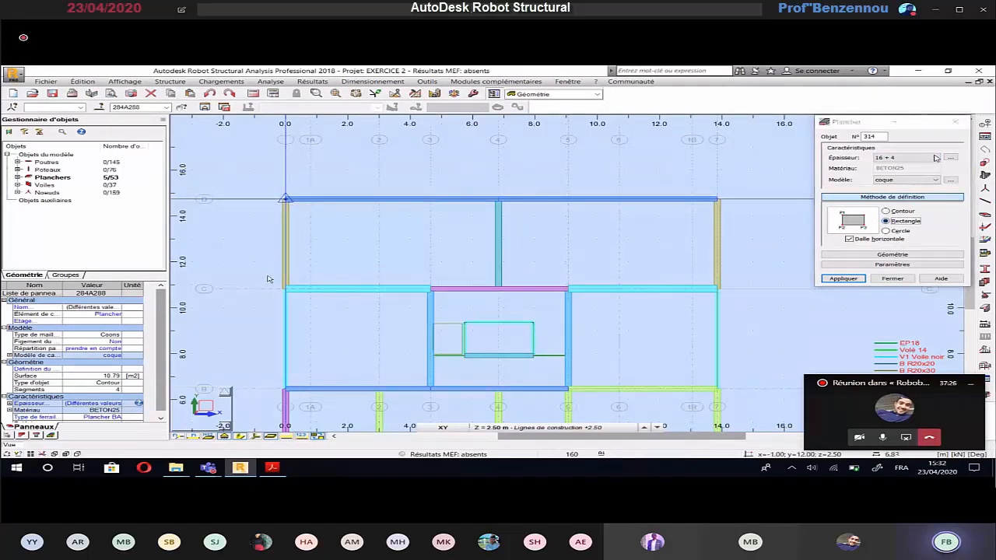
pyautogui.click(498, 289)
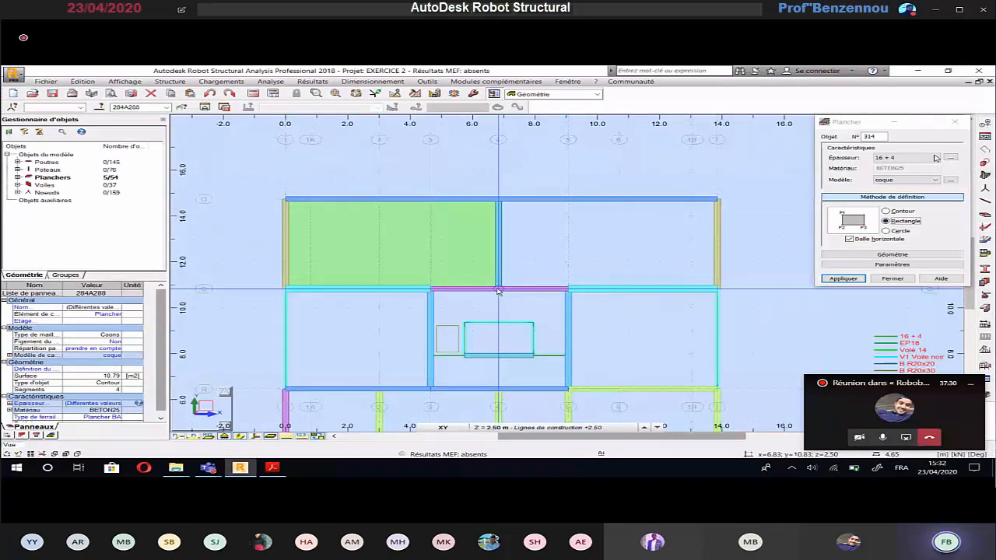
pyautogui.click(499, 200)
pyautogui.click(717, 199)
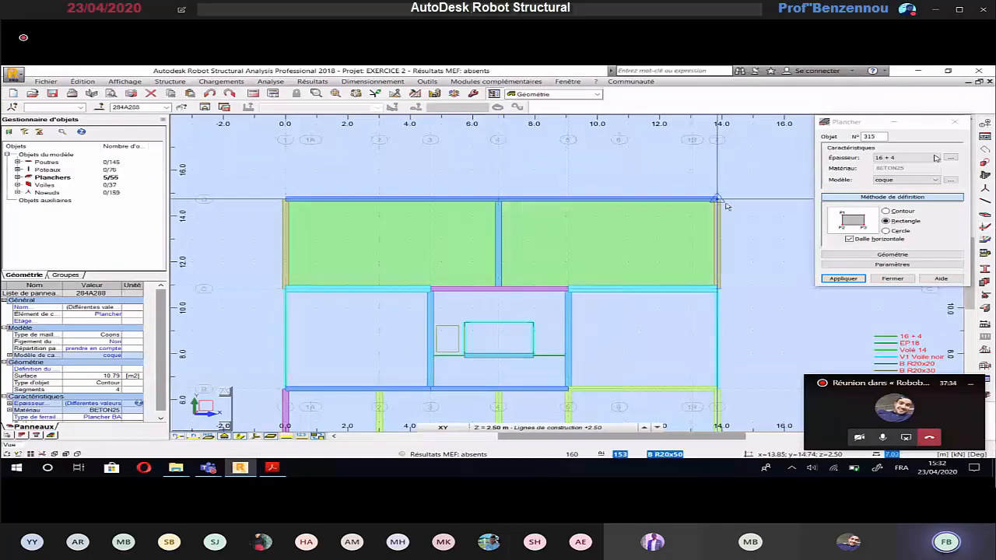
# Check the plan and draw rectangular 16 + 4 slabs between axes B and C, from axis 1 to 3 and from axis 5 to 7.
pyautogui.hotkey('alt', 'Tab')
pyautogui.scroll(-1, 427, 268)
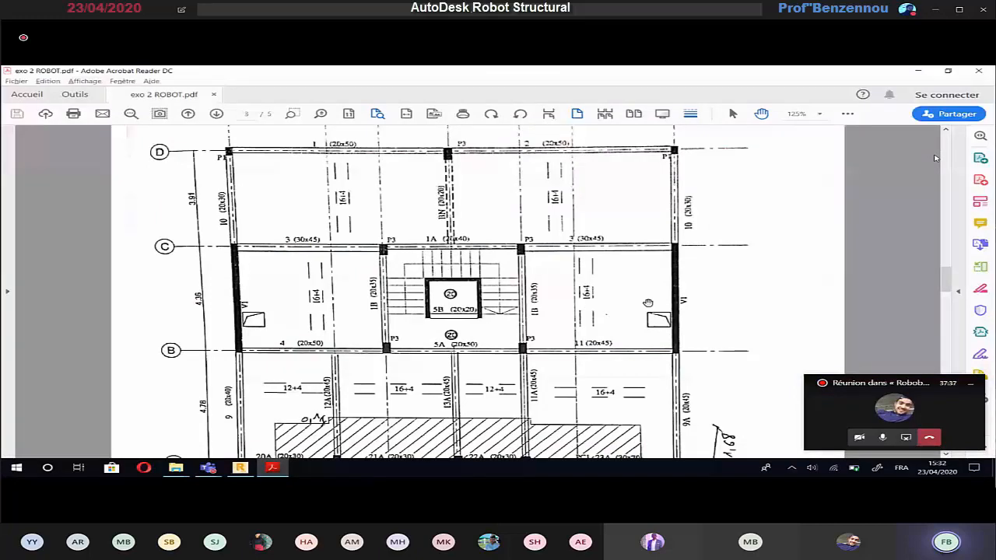
pyautogui.hotkey('alt', 'Tab')
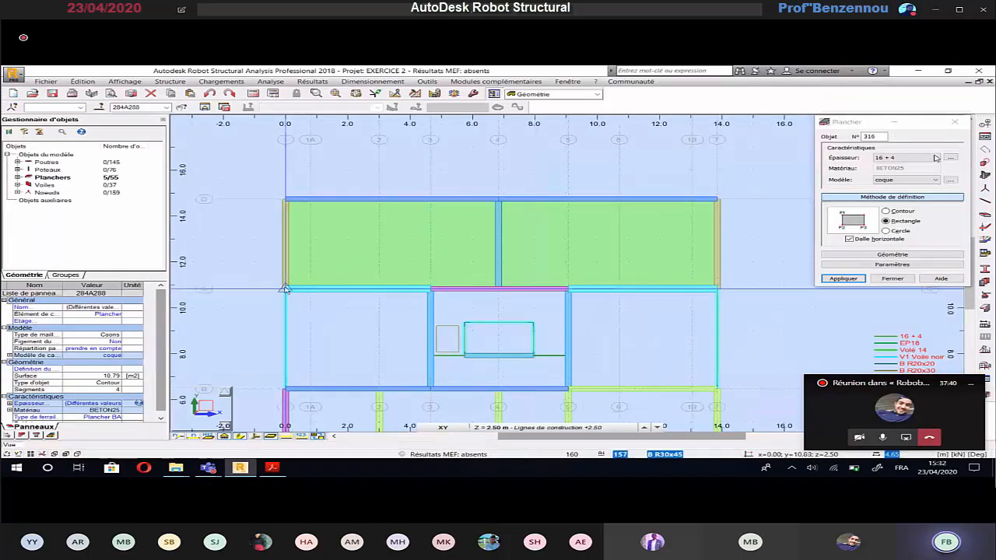
pyautogui.click(285, 289)
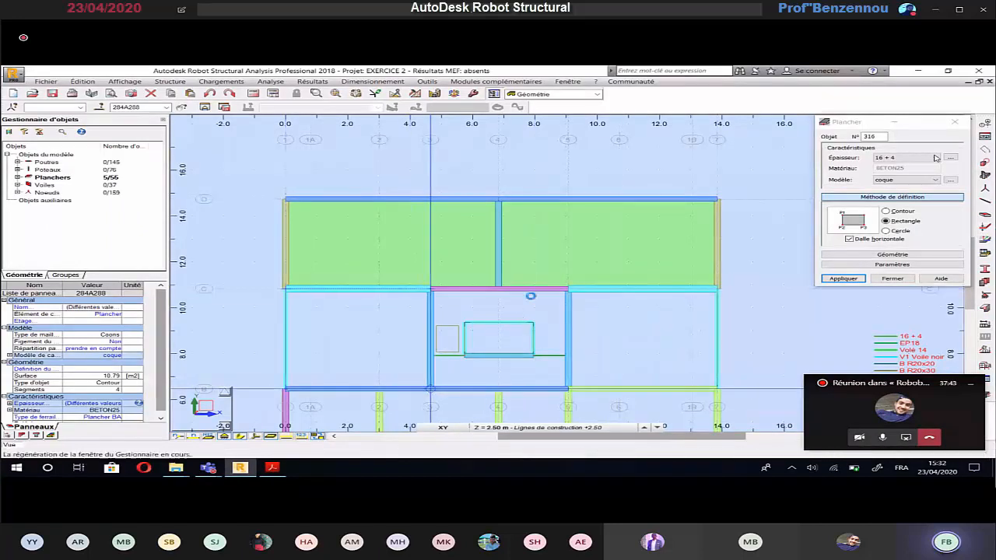
pyautogui.click(428, 386)
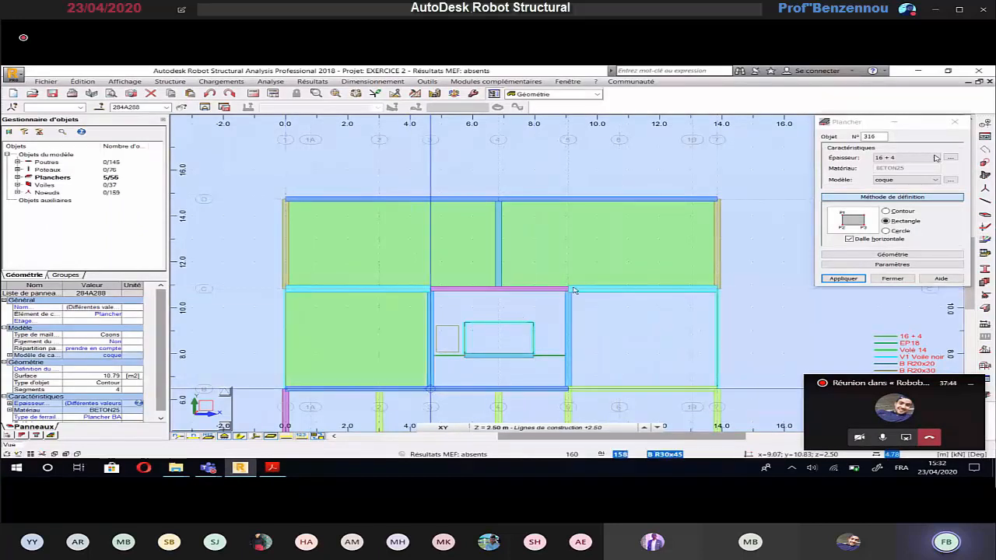
pyautogui.click(565, 389)
pyautogui.click(718, 389)
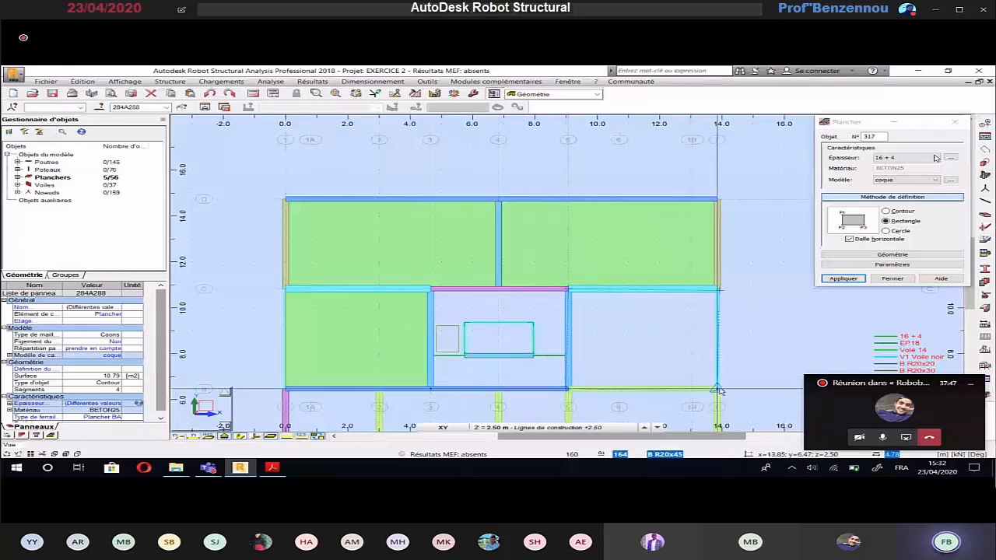
pyautogui.click(717, 389)
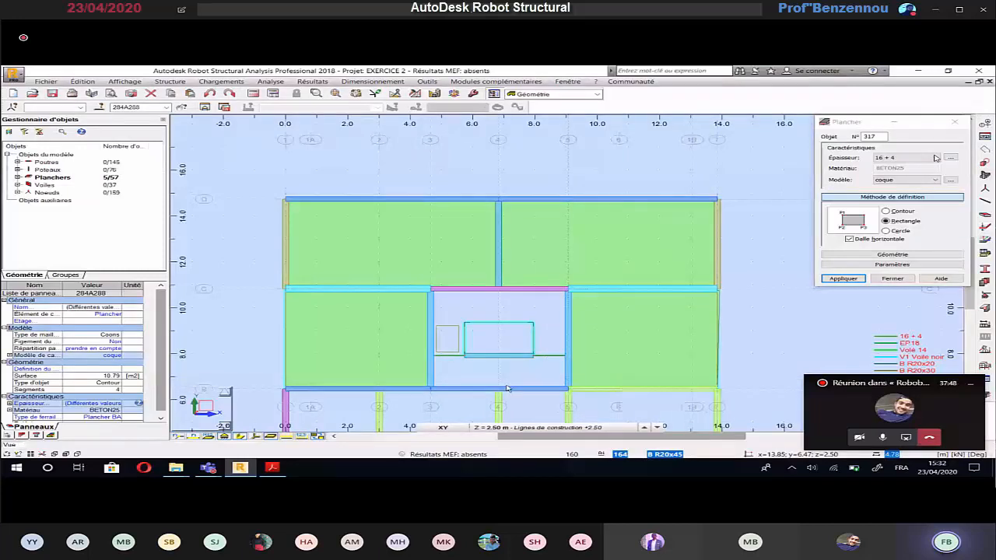
# Check the stair landing on the plan and draw it as a rectangular EP20 slab between axes 3 and 5, from beam 5B's line to axis B.
pyautogui.scroll(4, 500, 364)
pyautogui.hotkey('alt', 'Tab')
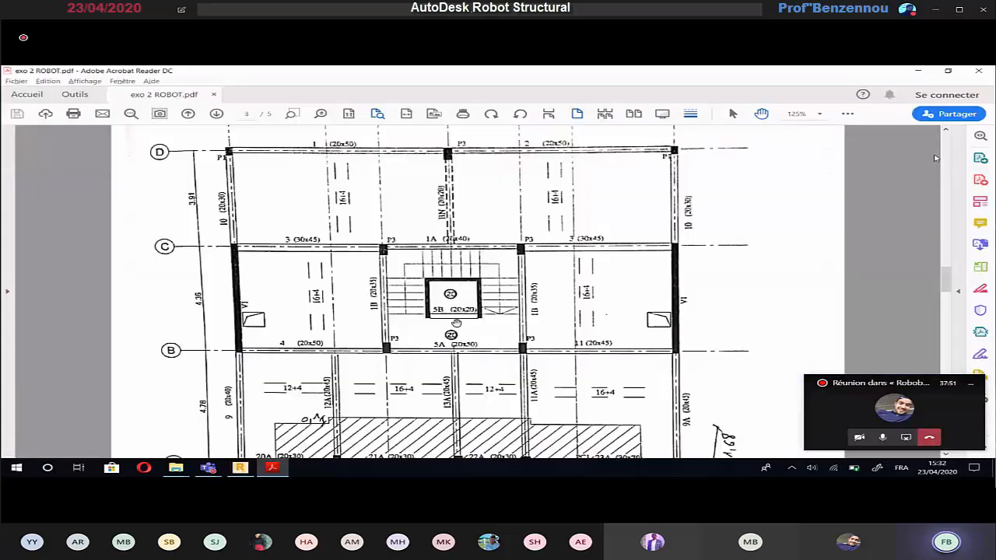
pyautogui.keyDown('ctrl'); pyautogui.scroll(1, 451, 345); pyautogui.keyUp('ctrl')
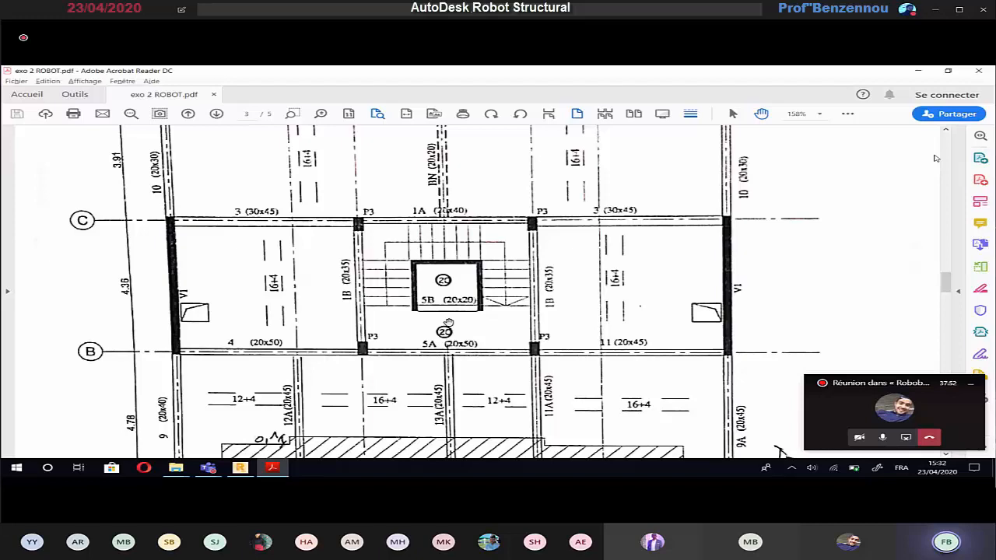
pyautogui.hotkey('alt', 'Tab')
pyautogui.click(936, 158)
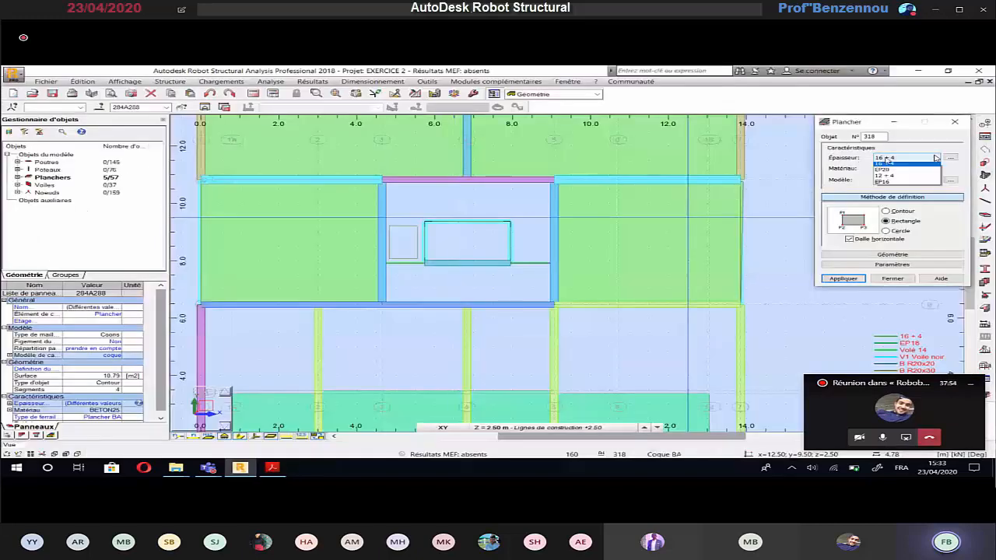
pyautogui.click(885, 169)
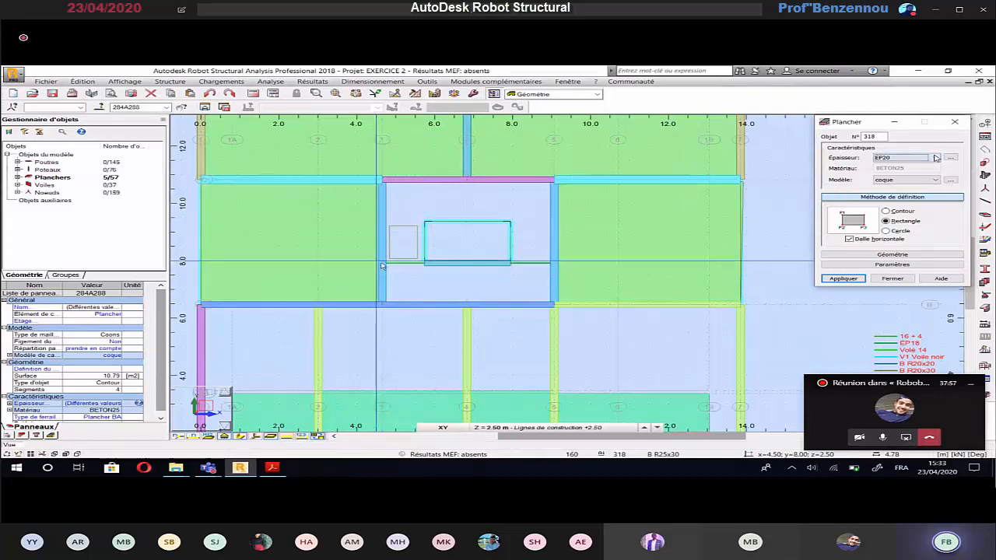
pyautogui.click(552, 306)
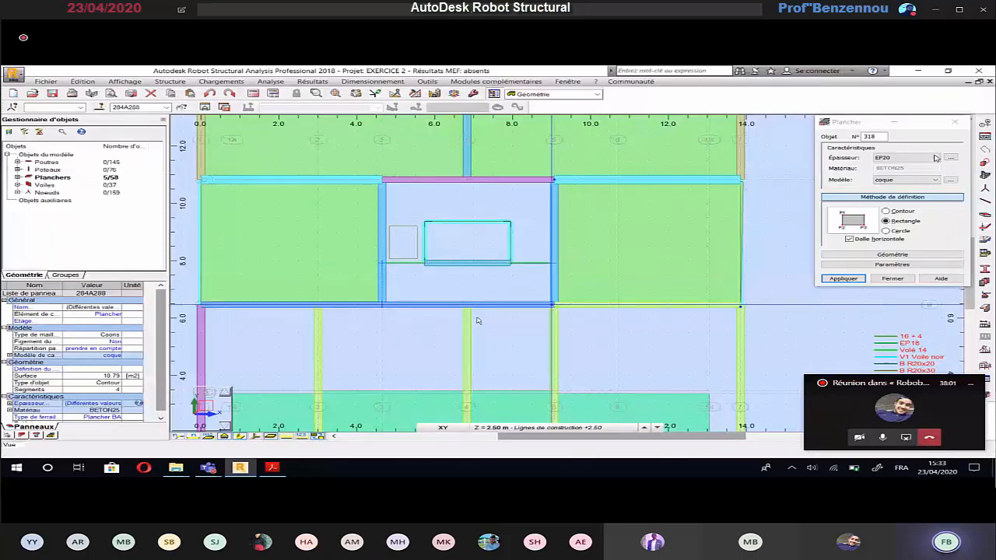
pyautogui.scroll(-2, 426, 318)
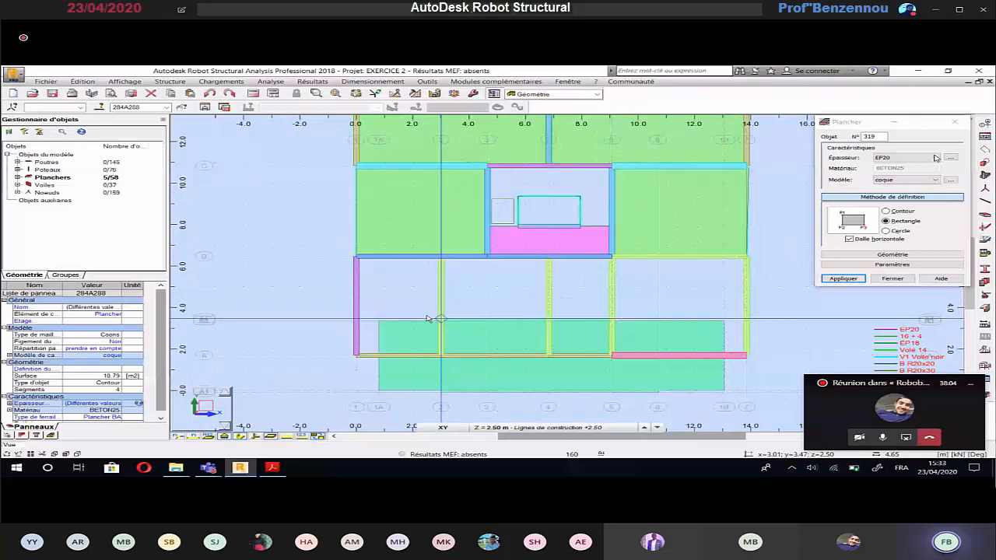
# Check the bays between axes A and B on the PDF plan and set the floor tool to thickness 12 + 4 with contour definition.
pyautogui.hotkey('alt', 'Tab')
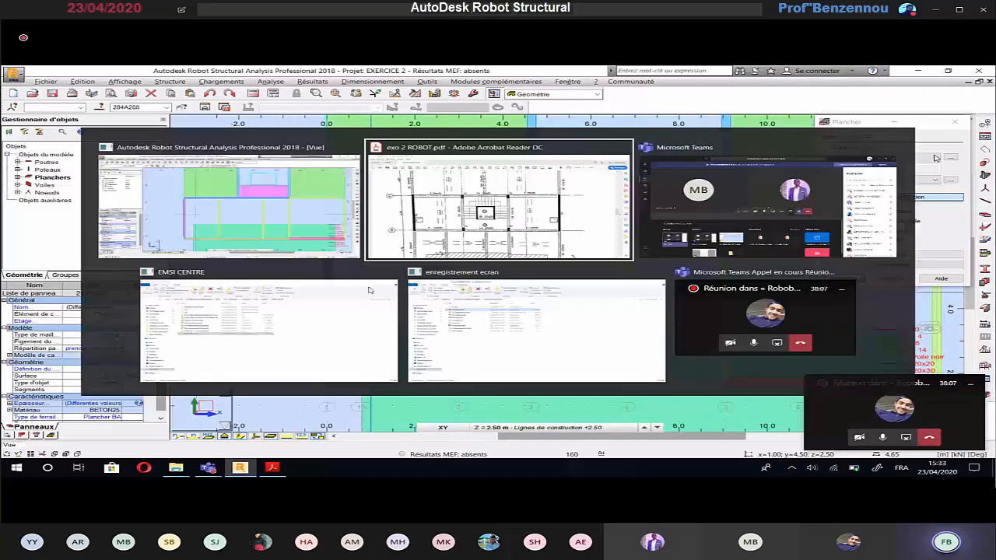
pyautogui.scroll(-1, 307, 379)
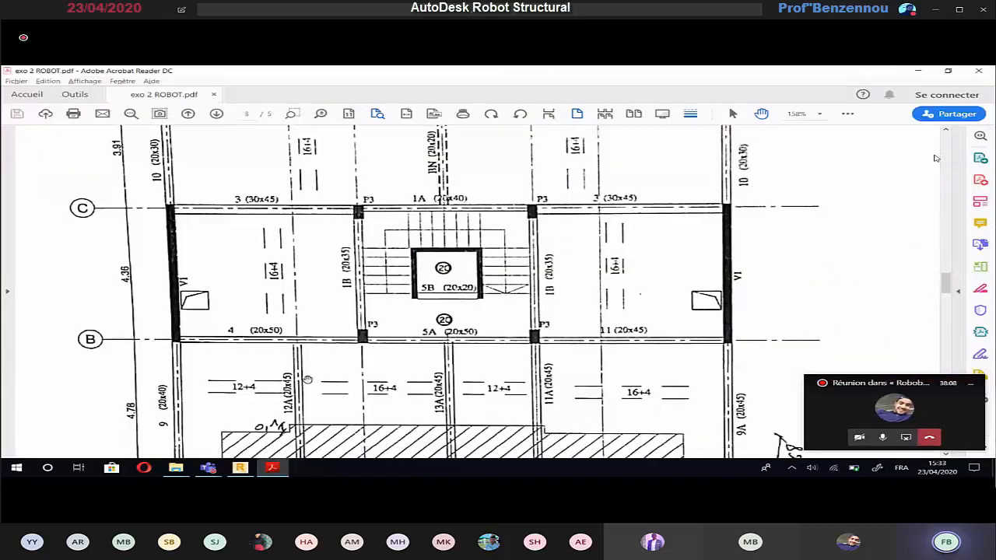
pyautogui.scroll(-3, 307, 379)
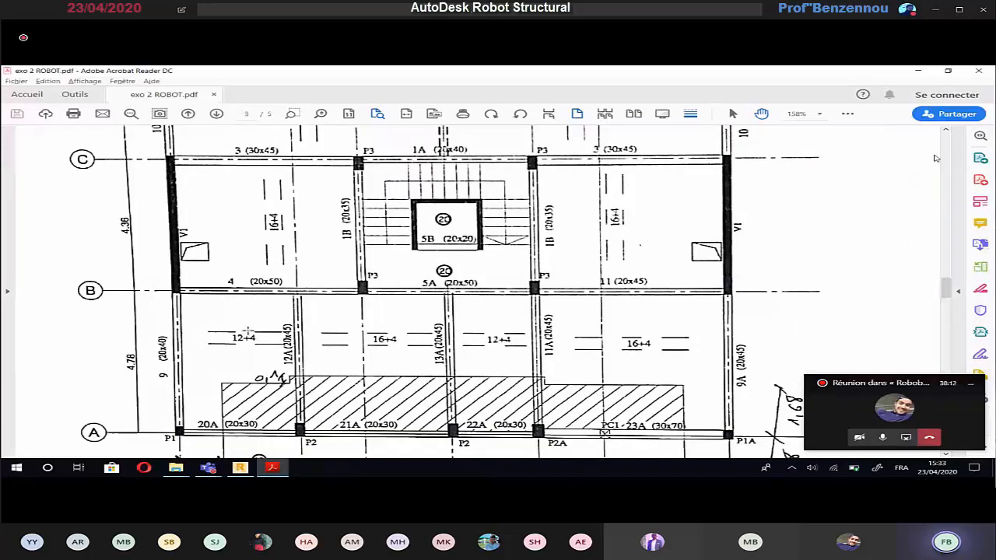
pyautogui.hotkey('alt', 'Tab')
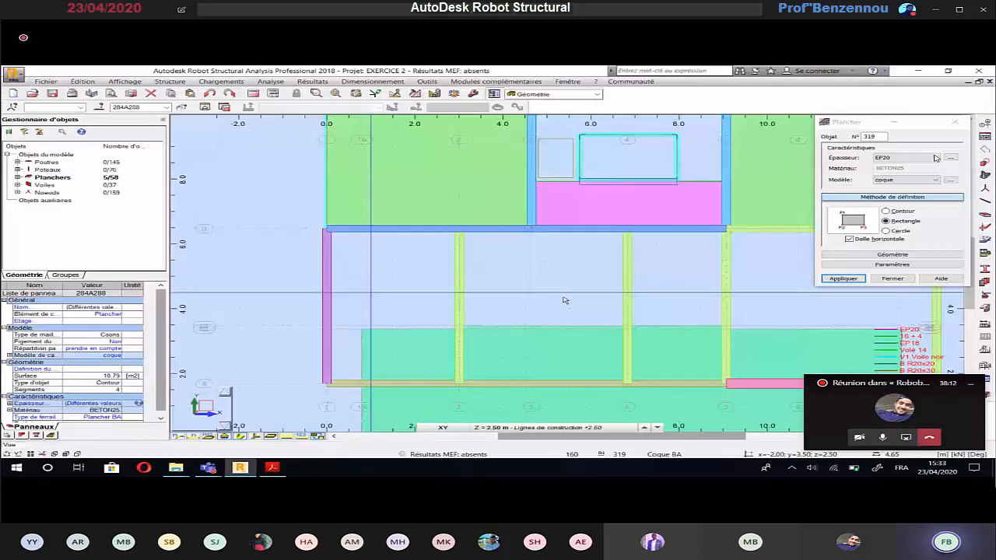
pyautogui.click(935, 158)
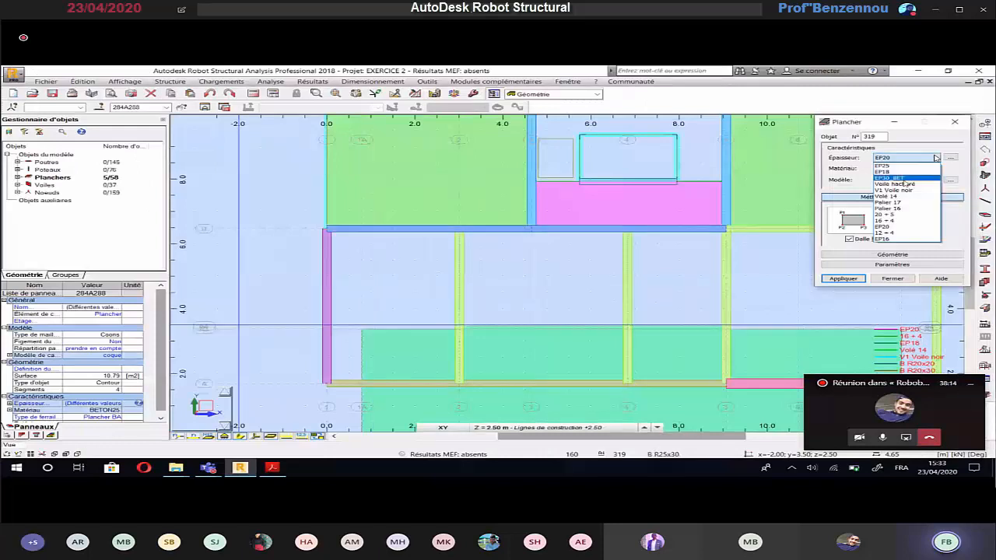
pyautogui.press('Down')
pyautogui.press('Down')
pyautogui.press('Down')
pyautogui.press('Down')
pyautogui.press('Down')
pyautogui.press('Down')
pyautogui.press('Down')
pyautogui.press('Down')
pyautogui.press('Down')
pyautogui.press('Return')
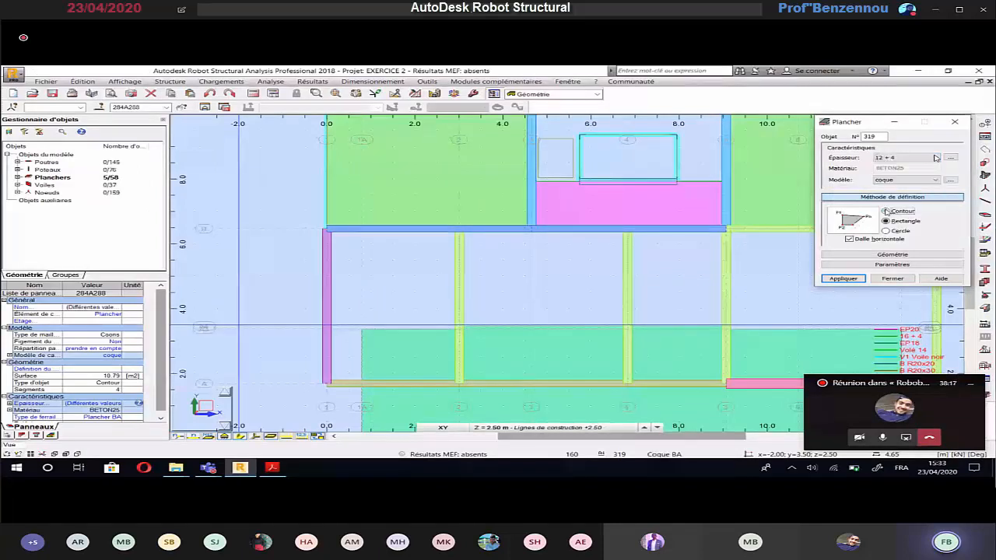
pyautogui.click(886, 211)
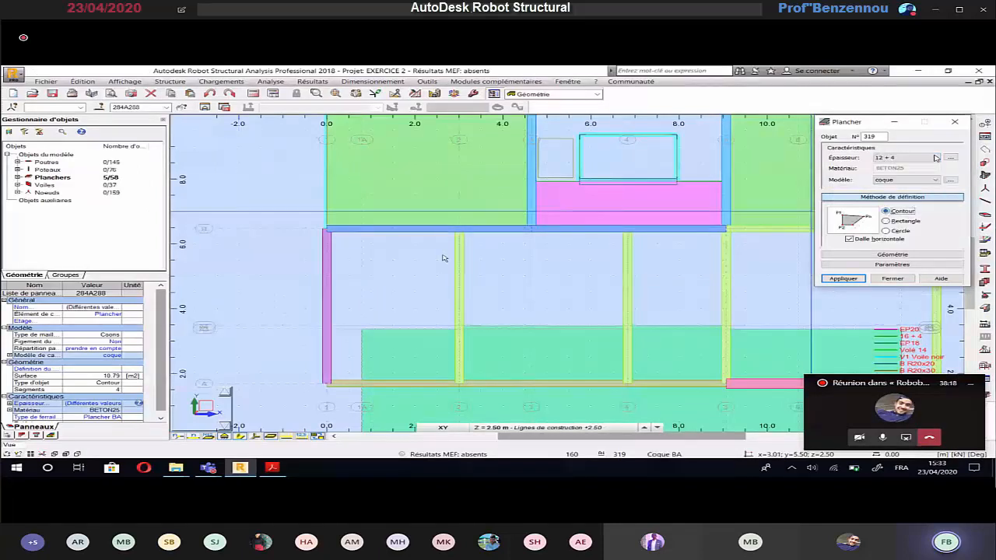
# Draw the slabs between axis B and the EP18 balcony: 12 + 4 from axis 1 to 2 and 4 to 5, 16 + 4 from axis 2 to 4.
pyautogui.click(328, 230)
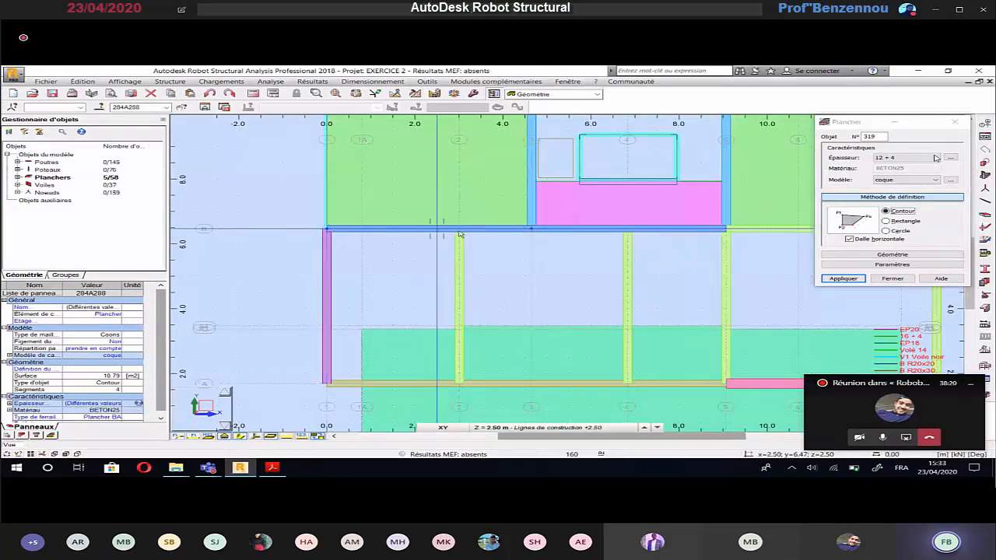
pyautogui.click(459, 327)
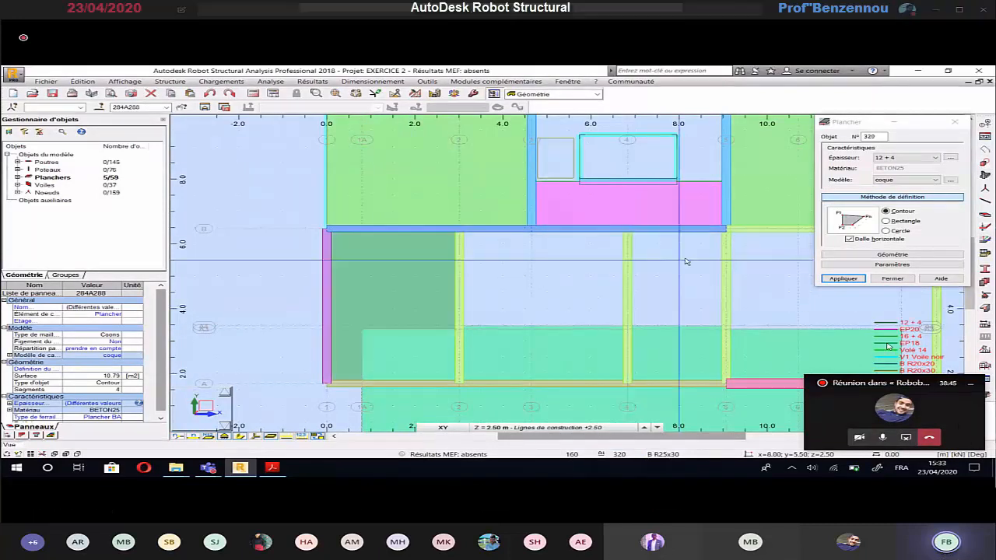
pyautogui.click(628, 327)
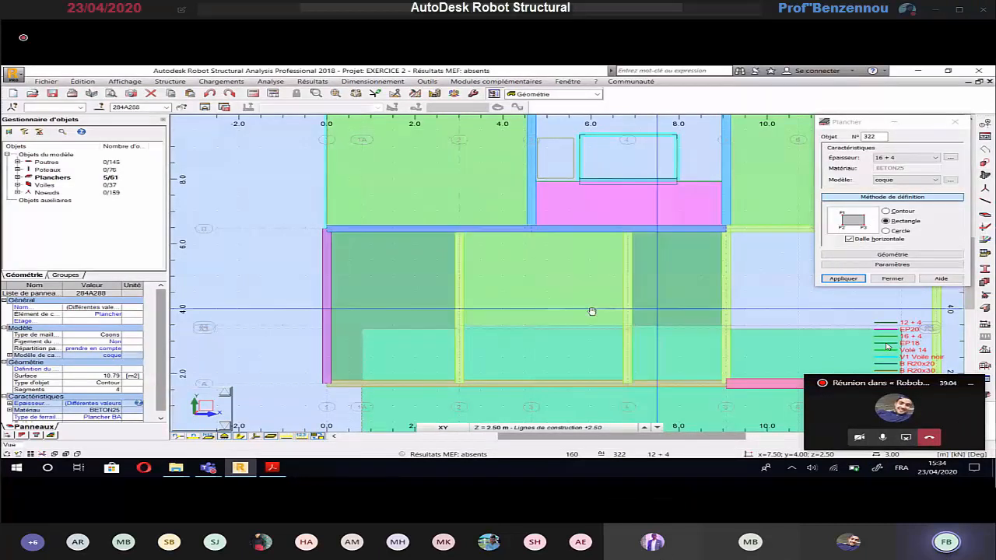
# Draw a 16 + 4 contour slab between axes 5 and 7, from axis B down to axis A, following the edge of the EP18 balcony.
pyautogui.moveTo(592, 312); pyautogui.dragTo(359, 305, button='middle')
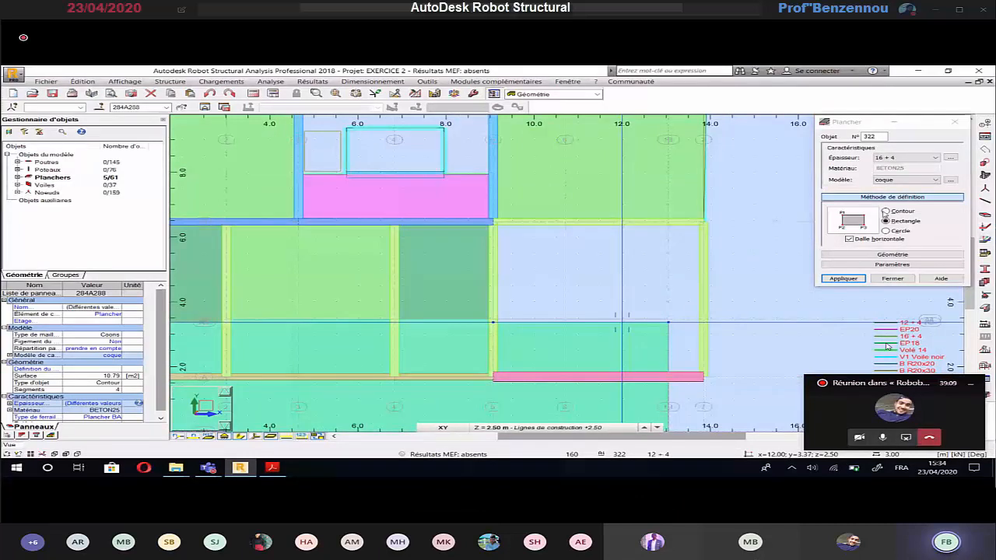
pyautogui.click(886, 211)
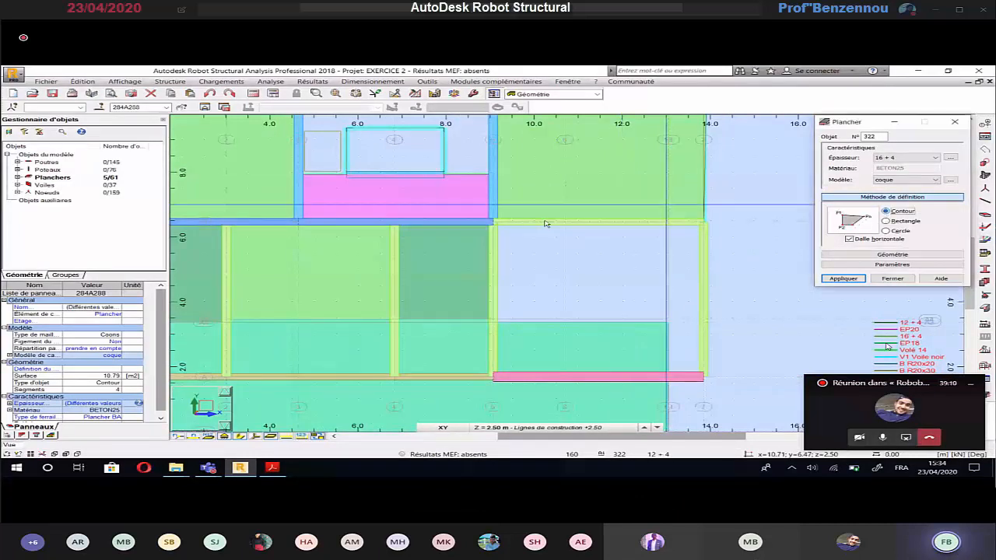
pyautogui.click(495, 222)
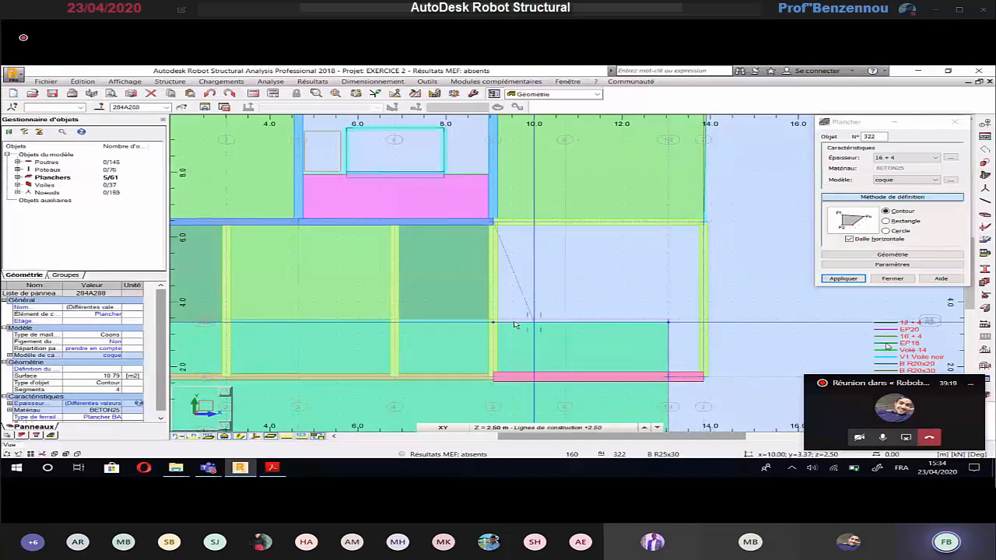
pyautogui.click(493, 223)
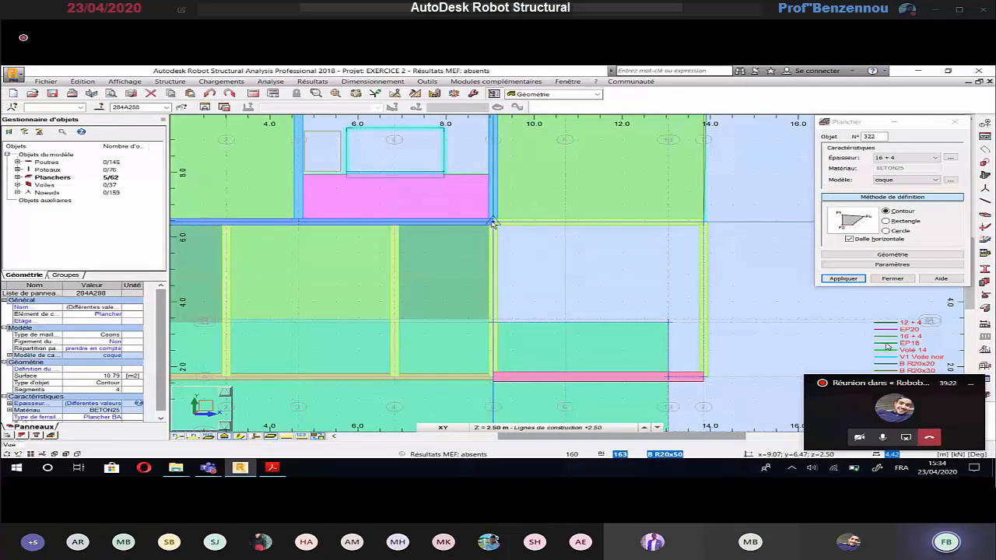
pyautogui.scroll(-5, 493, 223)
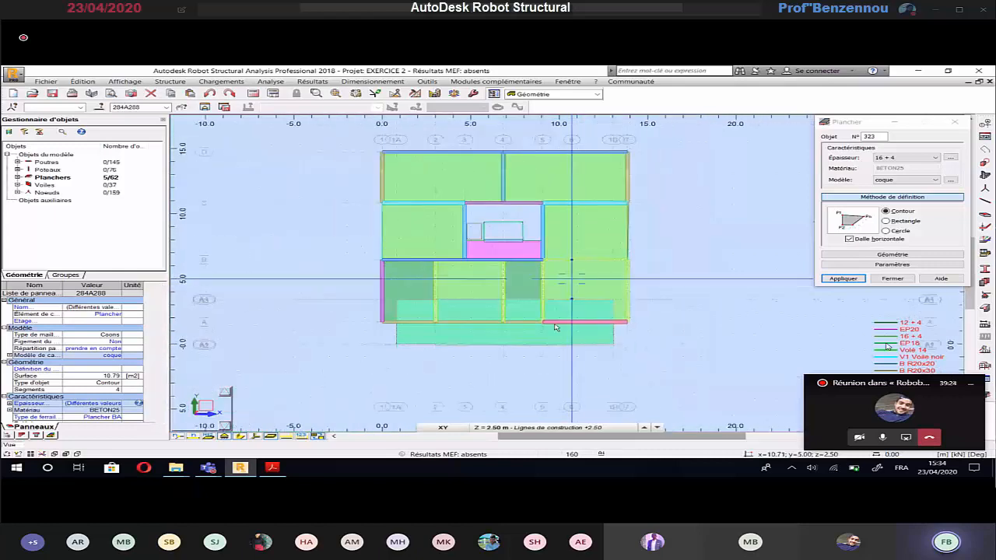
pyautogui.moveTo(553, 332); pyautogui.dragTo(594, 293, button='middle')
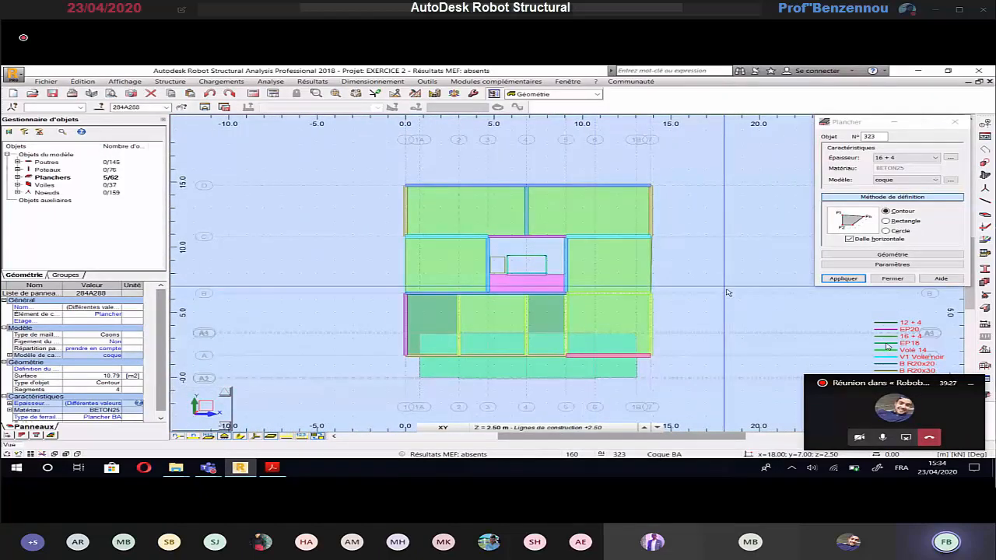
# Examine the formwork plan of the first and second floors in the PDF.
pyautogui.hotkey('alt', 'Tab')
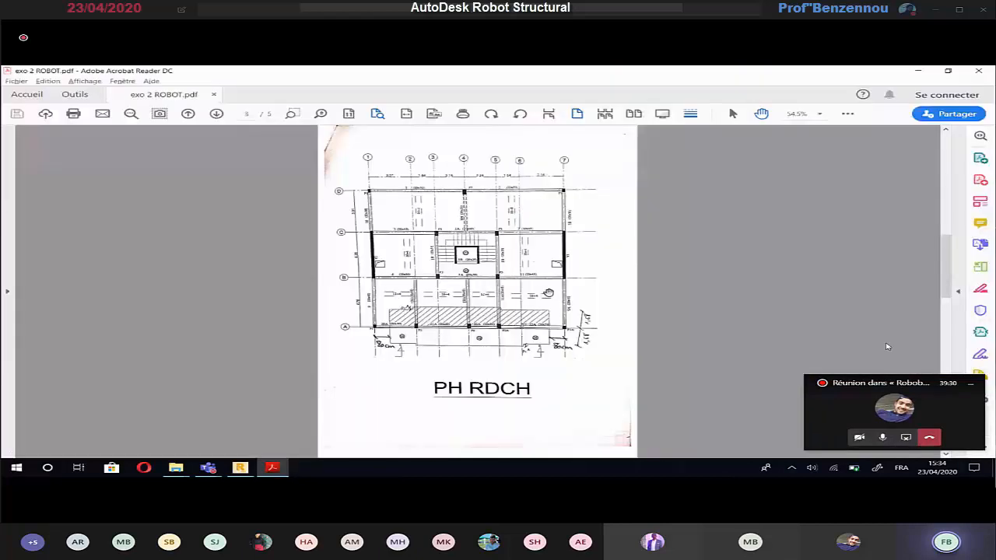
pyautogui.scroll(-5, 886, 346)
pyautogui.scroll(5, 549, 292)
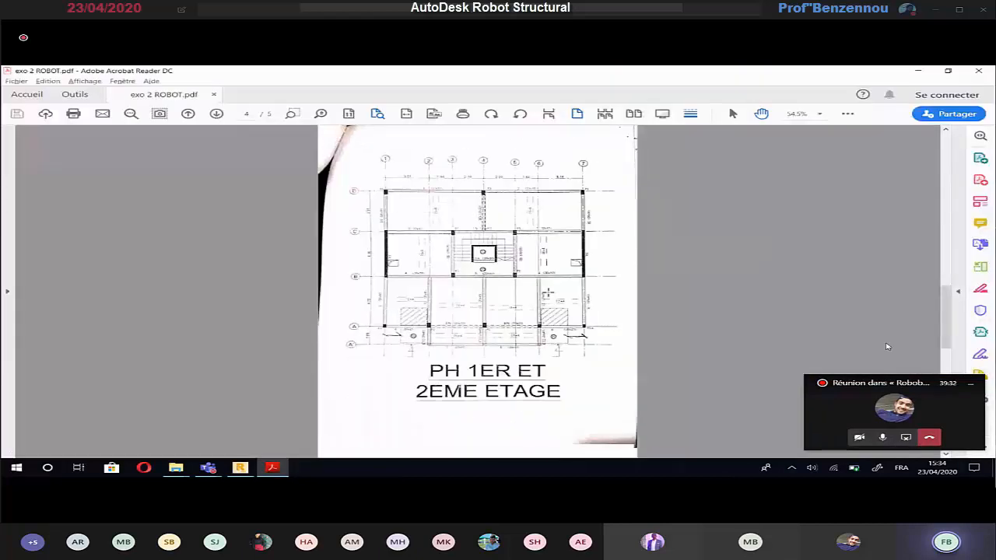
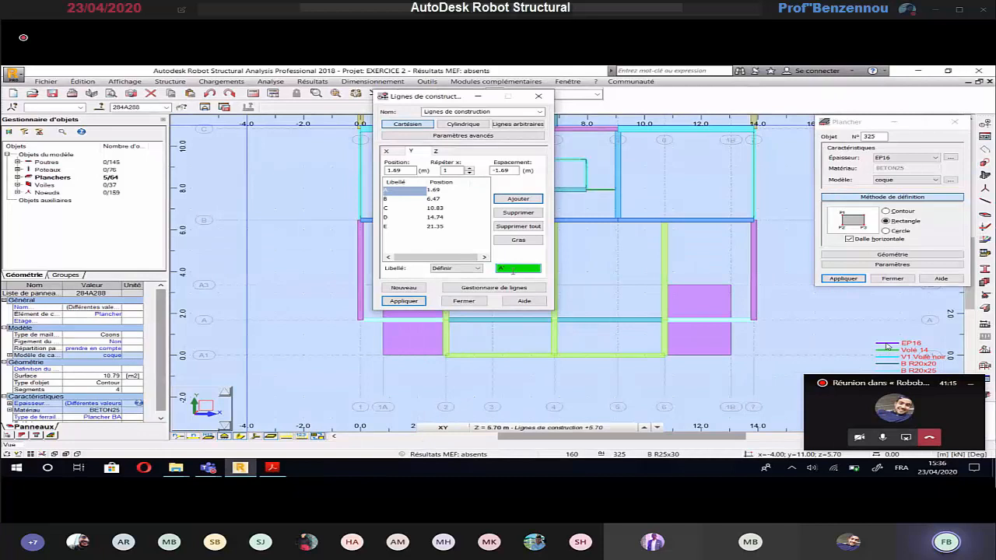
# Add a construction line labelled A' at Y = 0.00 m and apply the axis grid.
pyautogui.click(518, 199)
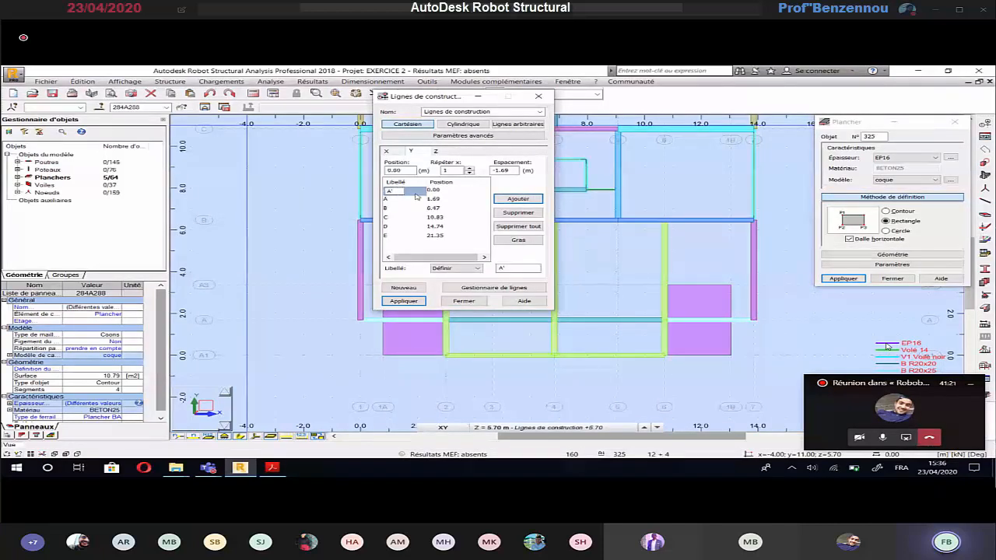
pyautogui.press('Return')
pyautogui.click(403, 301)
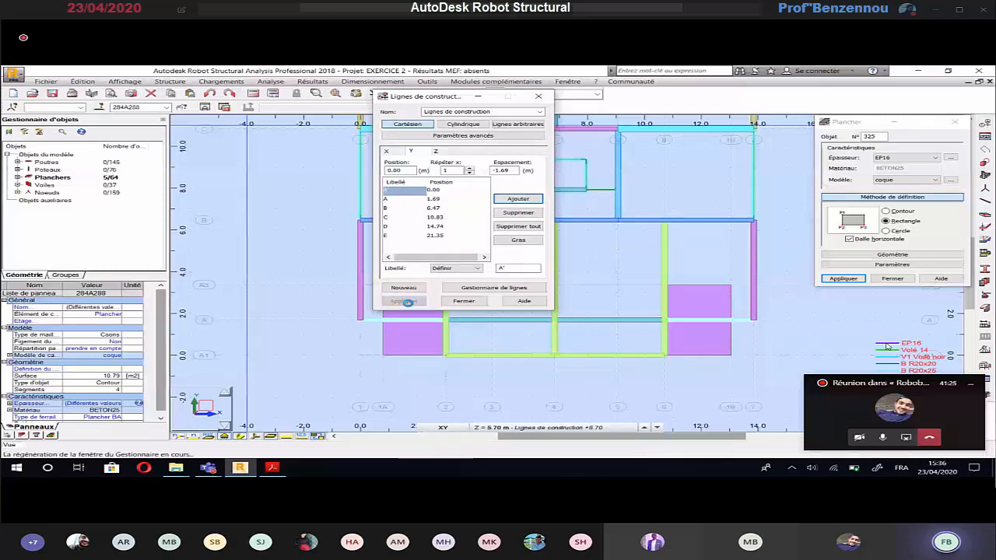
pyautogui.click(463, 301)
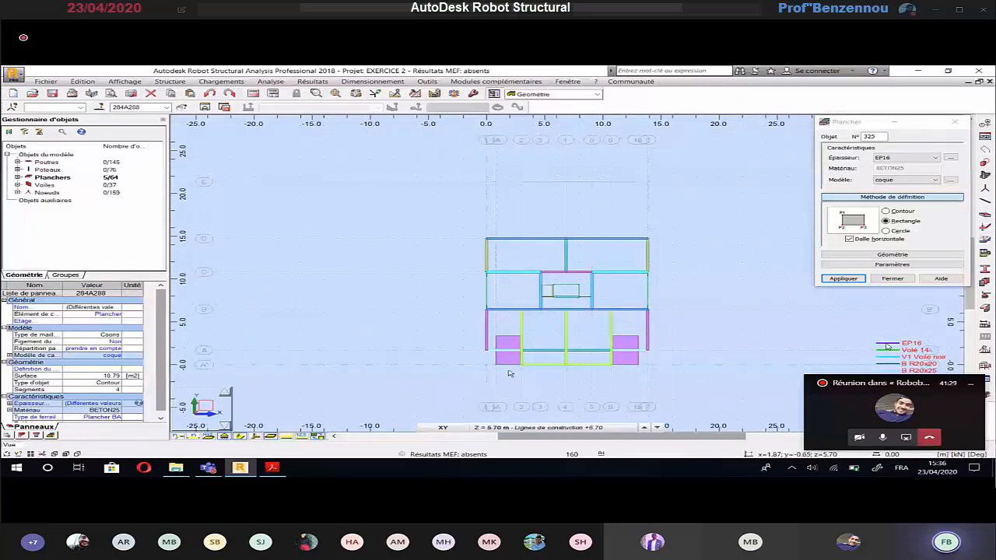
# Check the first-floor slab types on the PDF plan and set the floor thickness to 16 + 4.
pyautogui.scroll(3, 510, 373)
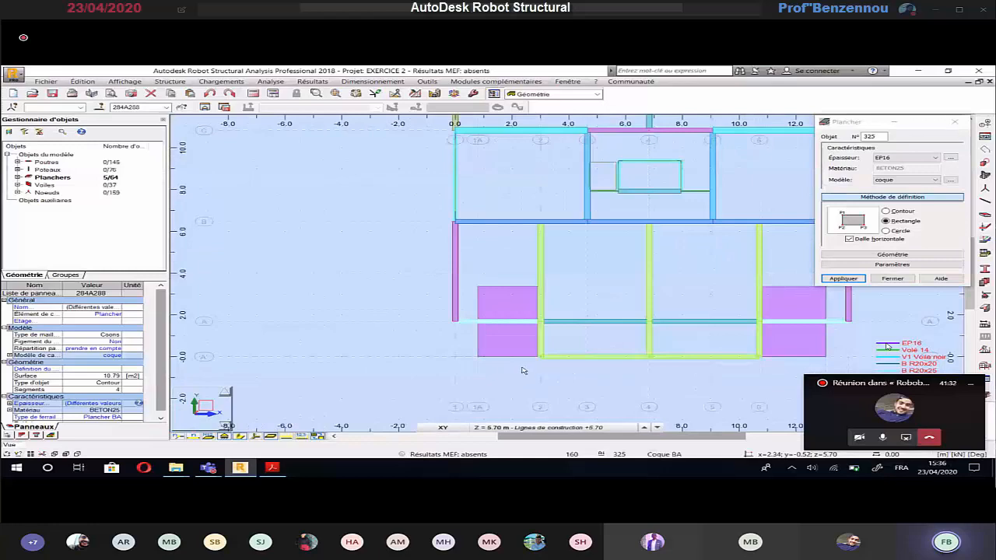
pyautogui.scroll(-4, 522, 370)
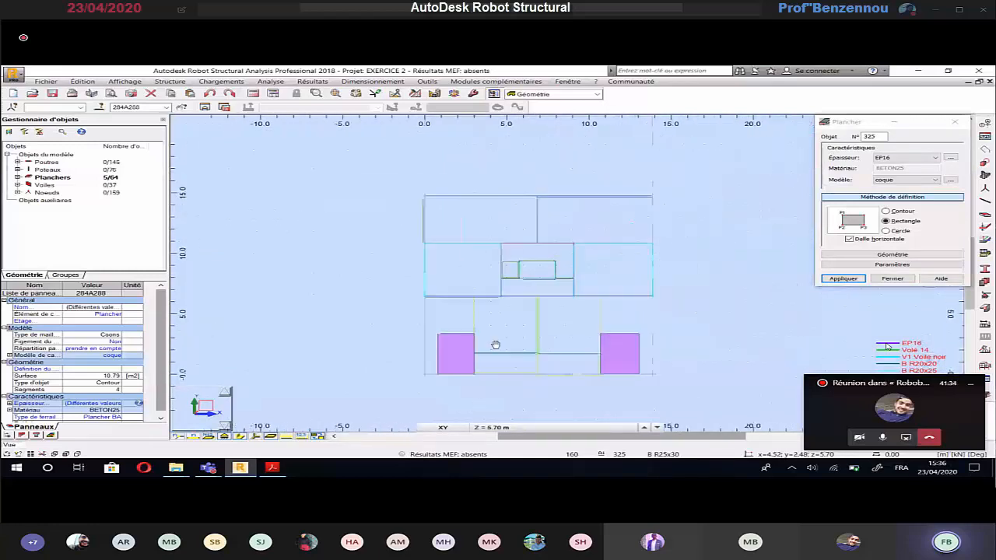
pyautogui.hotkey('alt', 'Tab')
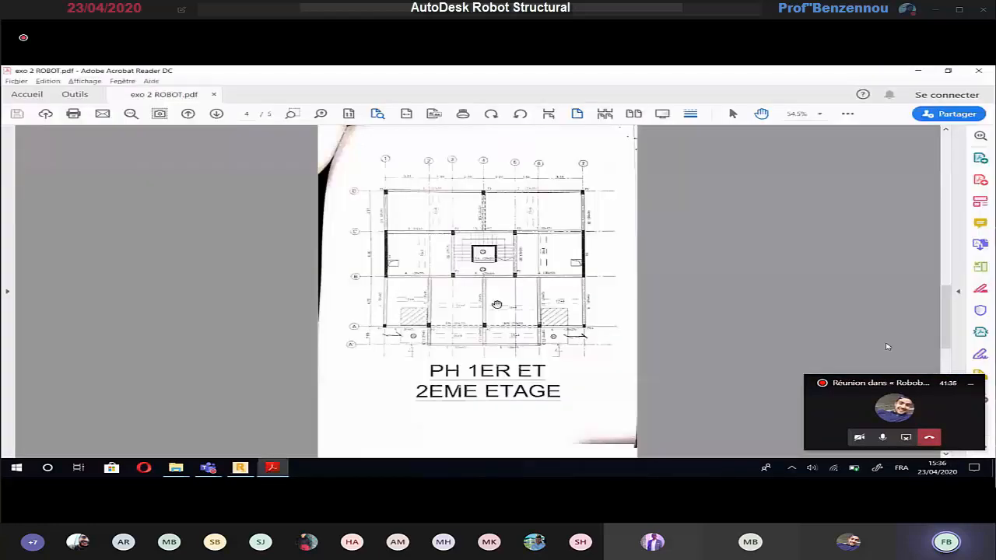
pyautogui.keyDown('ctrl'); pyautogui.scroll(2, 496, 303); pyautogui.keyUp('ctrl')
pyautogui.hotkey('alt', 'Tab')
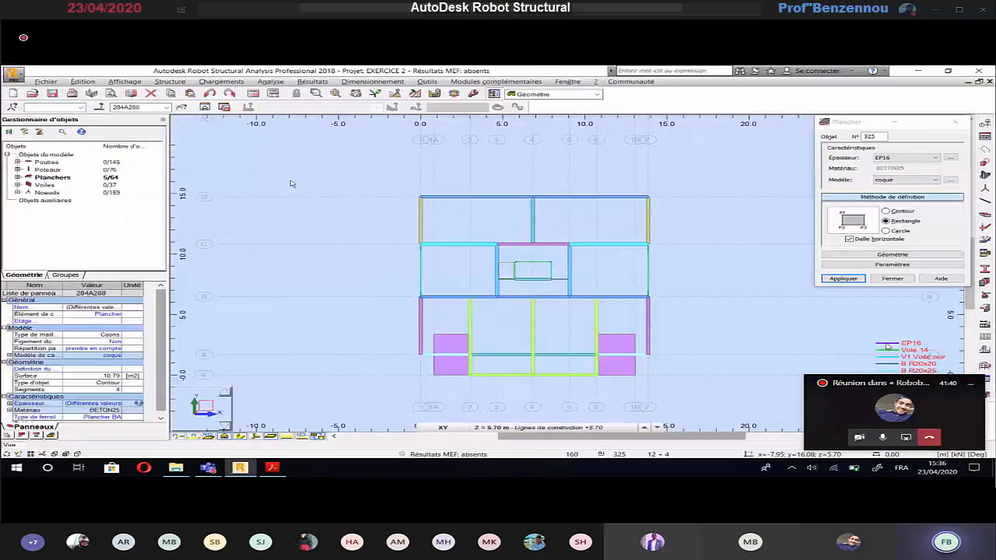
pyautogui.hotkey('alt', 'Tab')
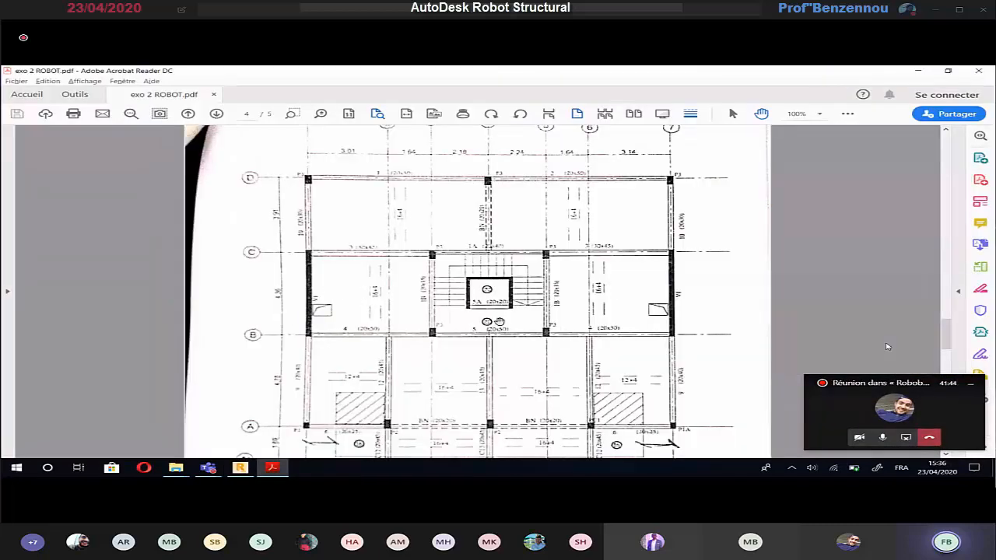
pyautogui.hotkey('alt', 'Tab')
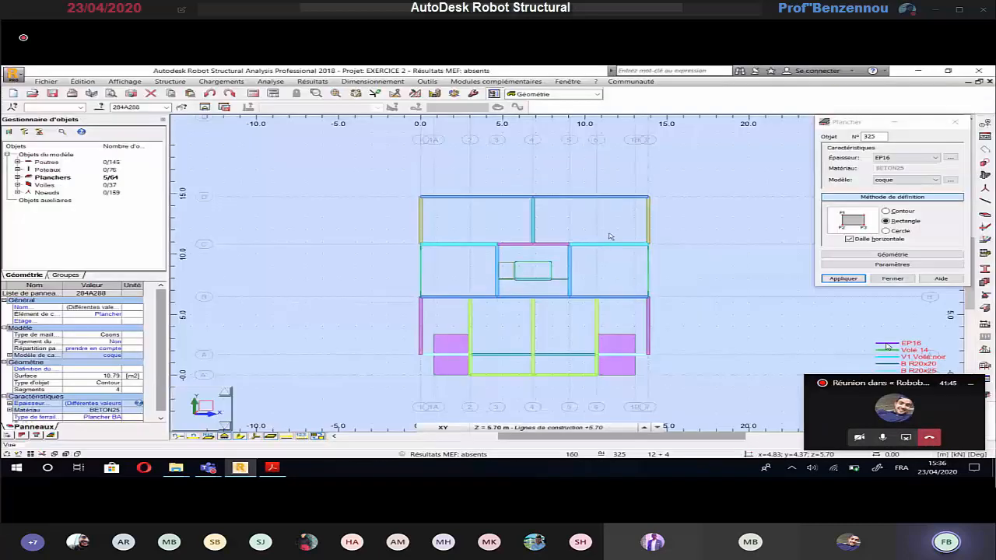
pyautogui.click(921, 157)
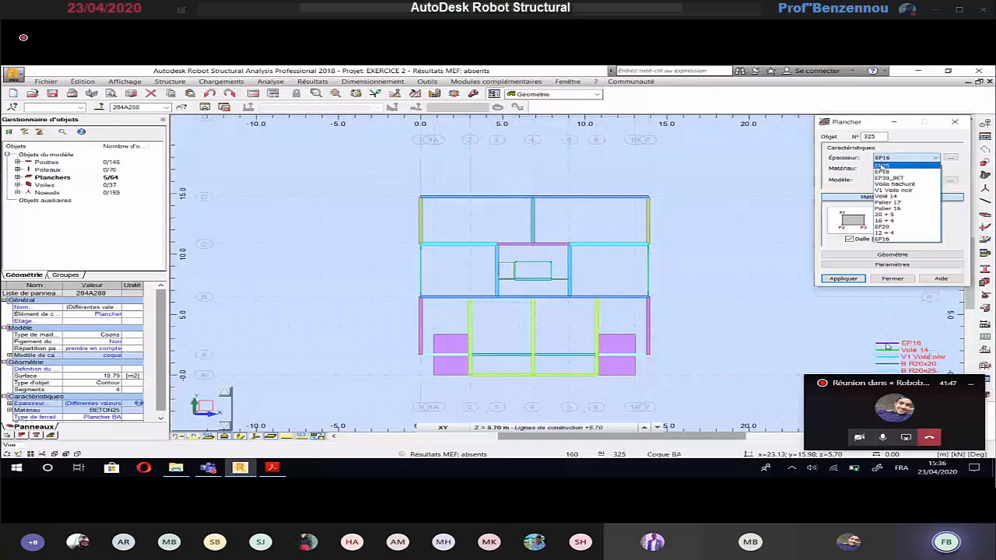
pyautogui.click(903, 221)
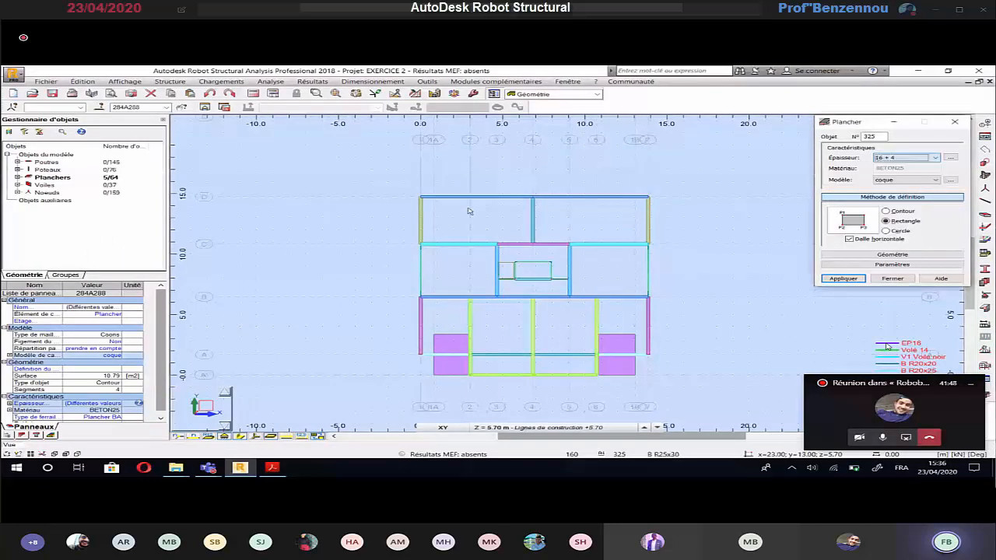
# Draw two rectangular 16 + 4 slabs at level +5.70 between axes C and D, from axis 1 to 4 and from axis 4 to 7.
pyautogui.click(420, 199)
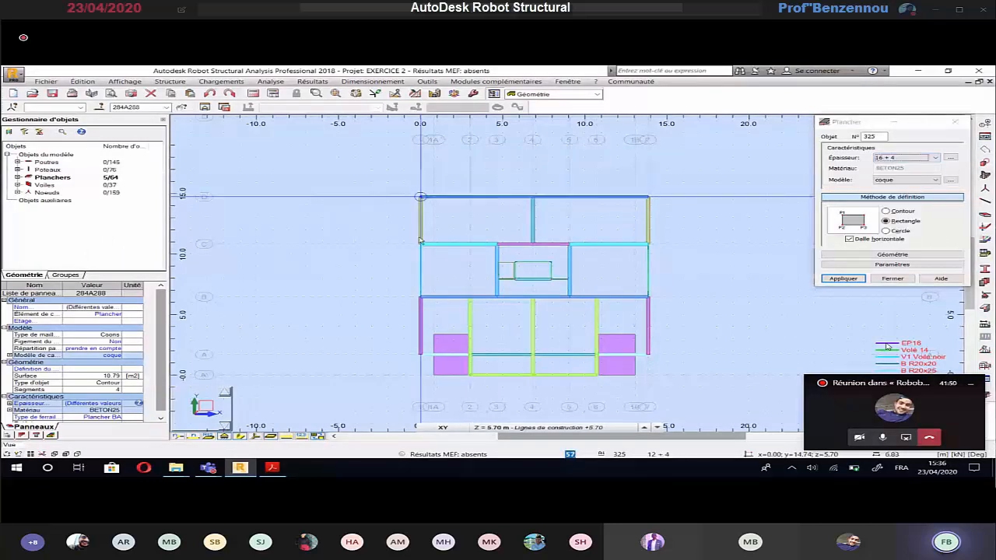
pyautogui.click(533, 244)
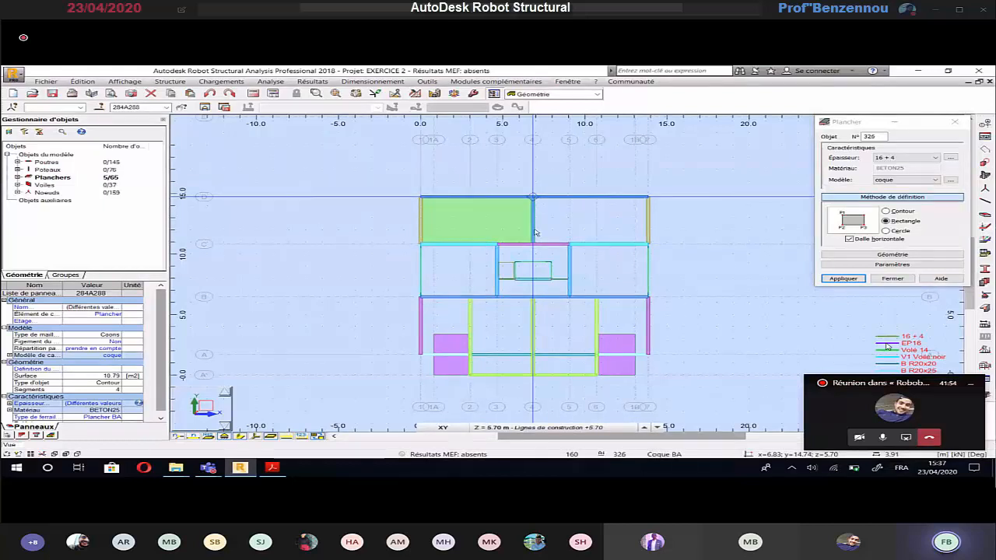
pyautogui.click(648, 245)
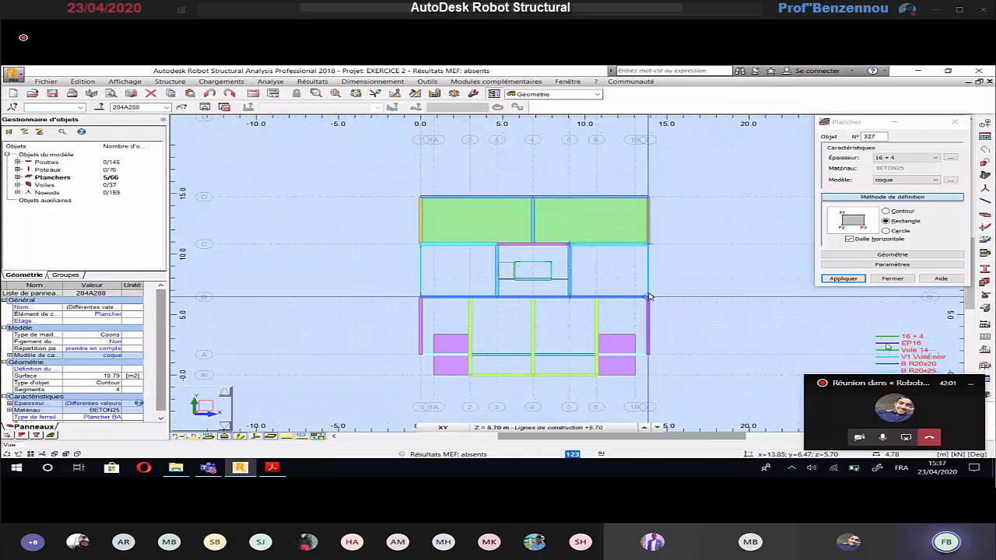
# Draw 16 + 4 slabs on both sides of the stairwell and an EP20 slab in front of it, between axes B and C.
pyautogui.click(648, 297)
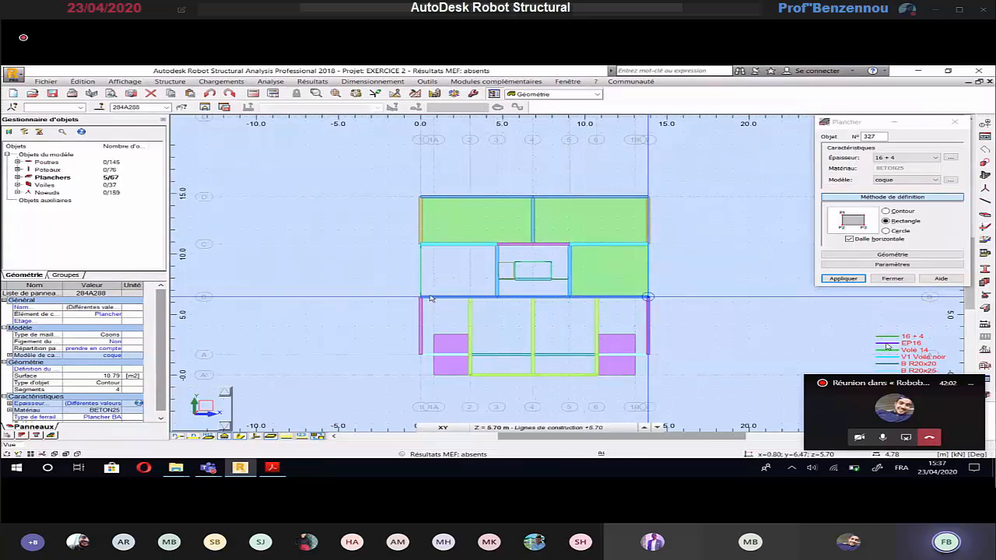
pyautogui.click(420, 297)
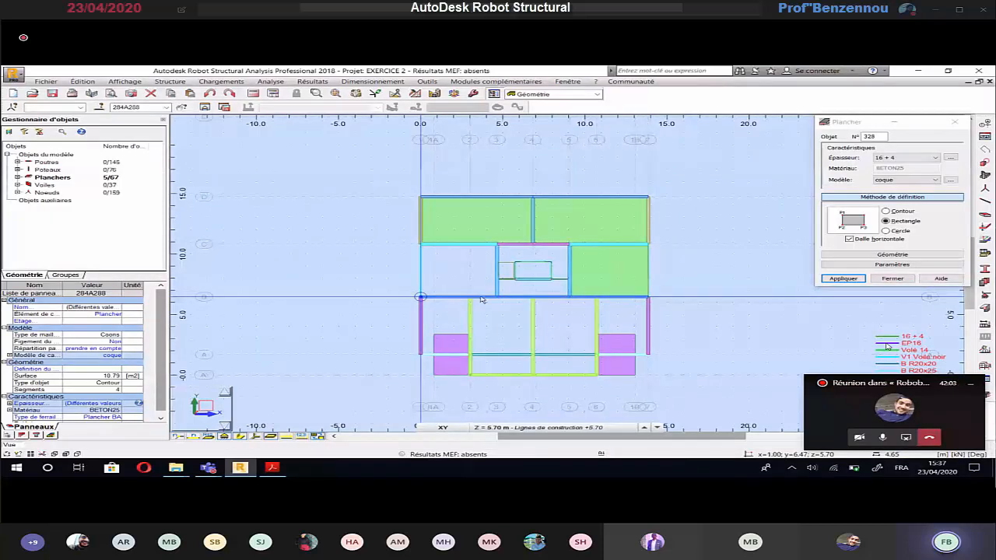
pyautogui.hotkey('alt', 'Tab')
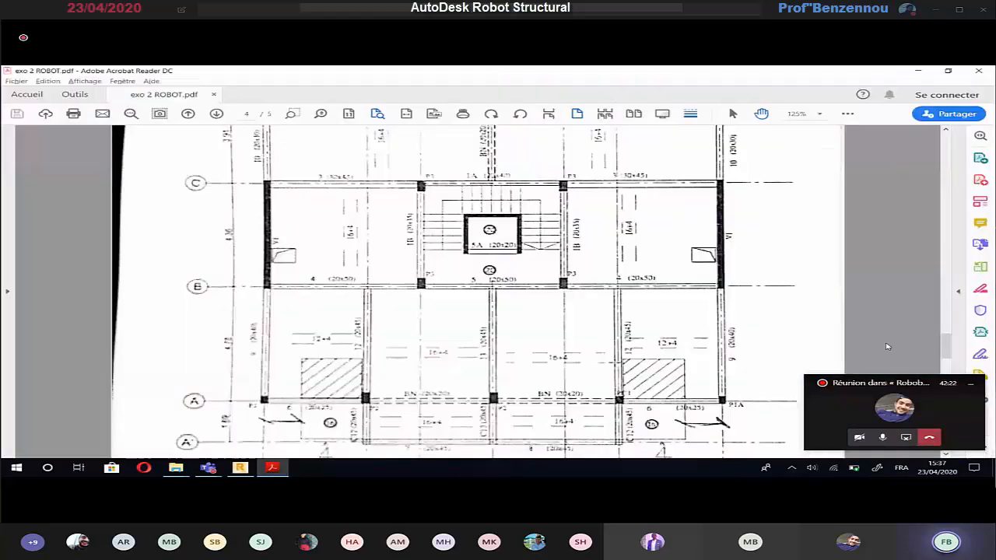
pyautogui.hotkey('alt', 'Tab')
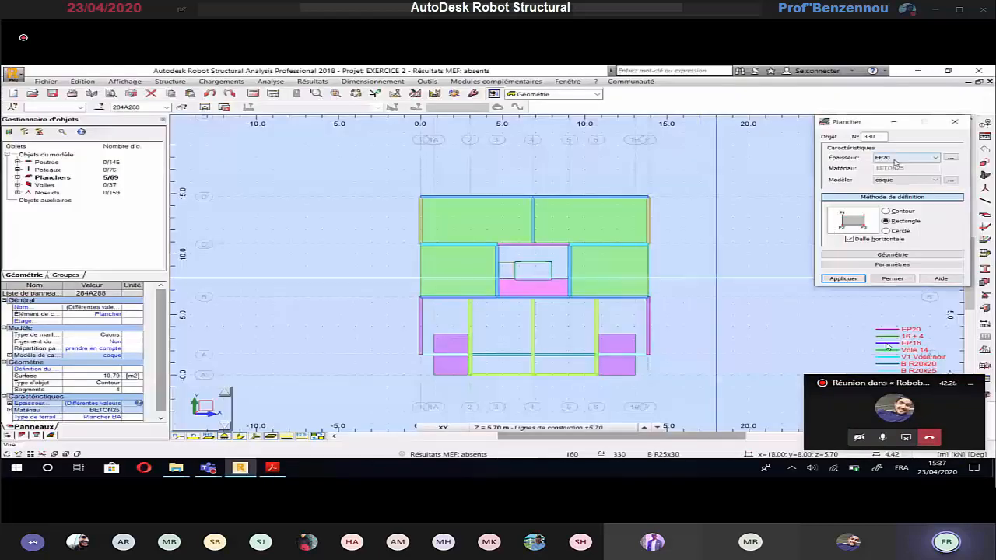
# Draw a 12 + 4 contour slab between axes A and B, from axis 1 to 2, going around the existing EP16 slab.
pyautogui.click(934, 157)
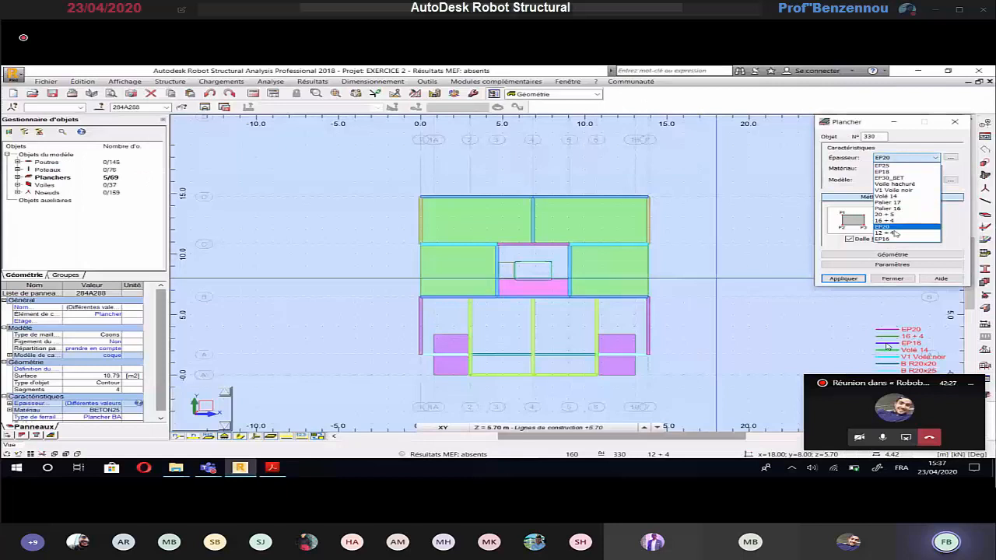
pyautogui.click(891, 233)
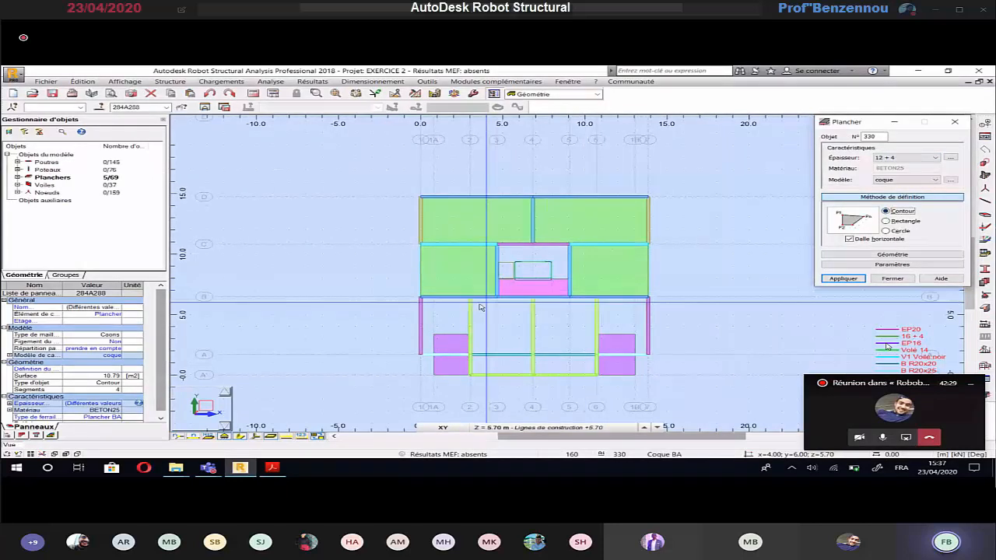
pyautogui.scroll(2, 461, 323)
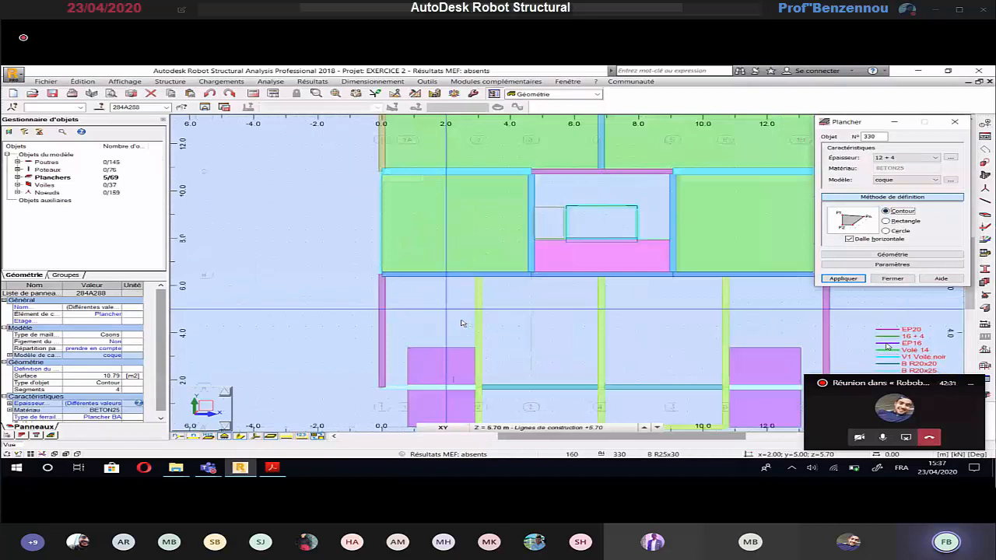
pyautogui.scroll(1, 462, 320)
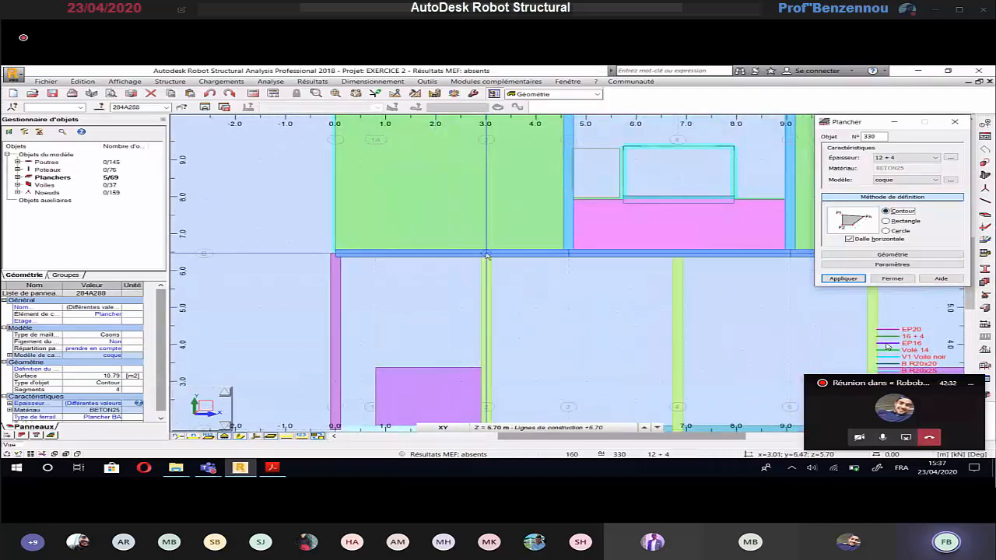
pyautogui.click(486, 256)
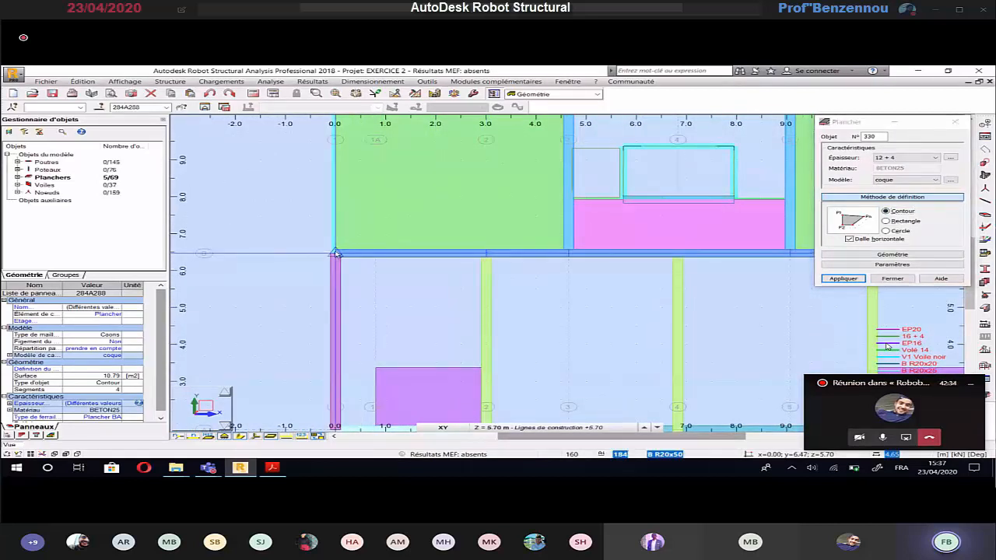
pyautogui.scroll(-1, 342, 289)
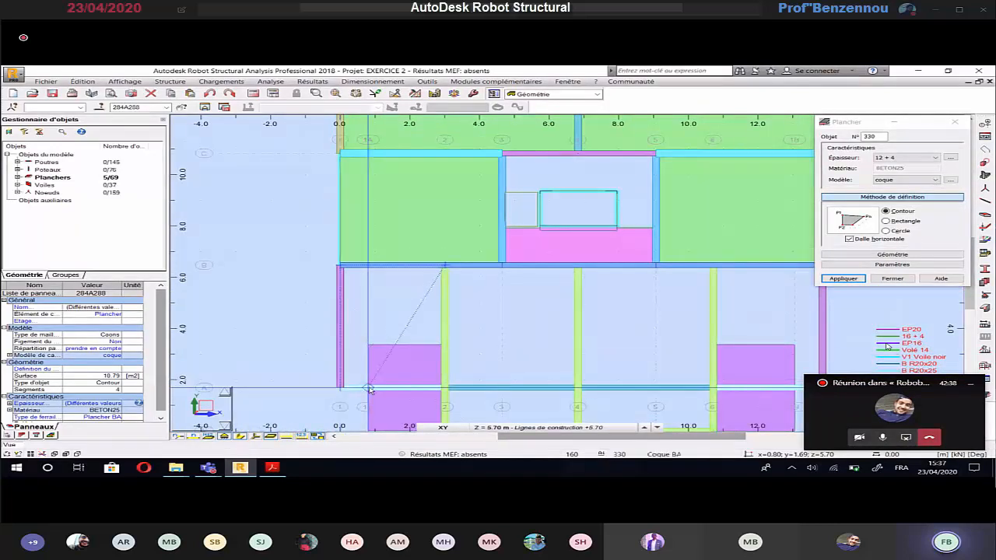
pyautogui.click(369, 345)
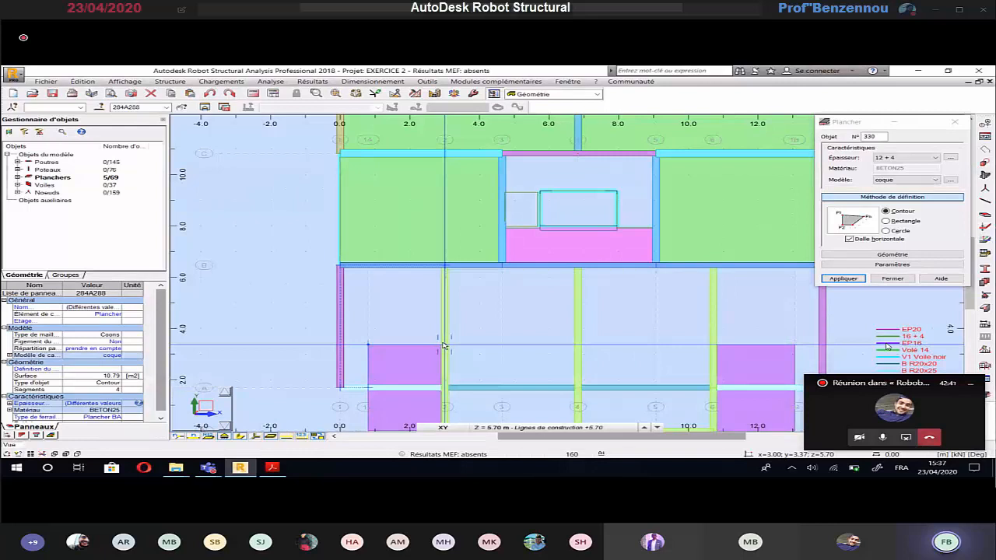
pyautogui.click(445, 265)
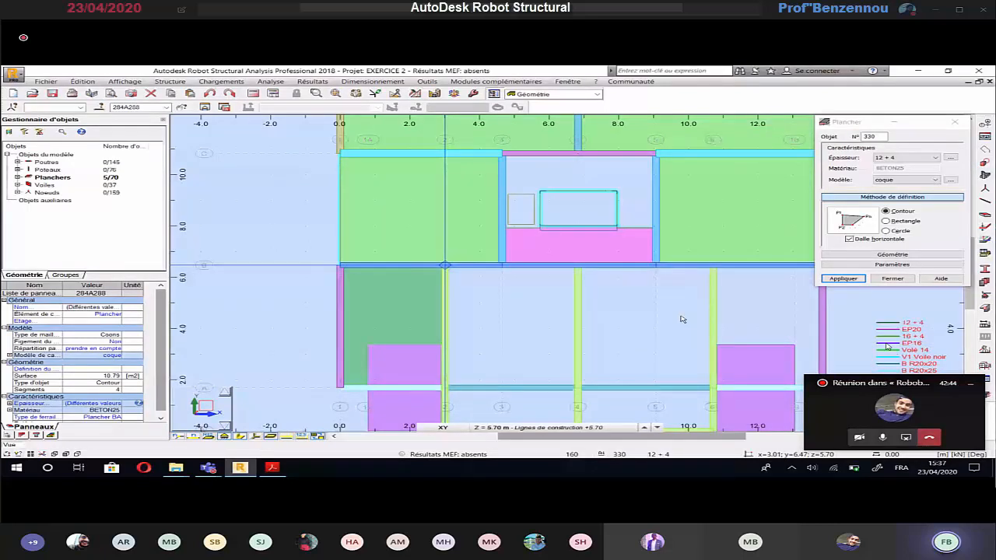
# Draw the matching L-shaped 12 + 4 contour slab between axes A and B, from axis 6 to 7.
pyautogui.scroll(-2, 682, 317)
pyautogui.moveTo(681, 316); pyautogui.dragTo(497, 305, button='middle')
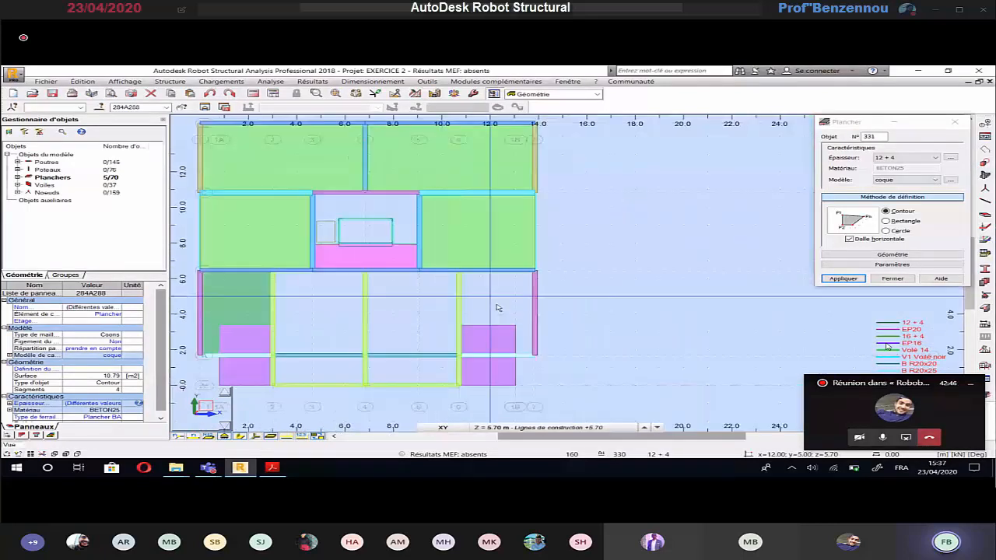
pyautogui.scroll(2, 498, 308)
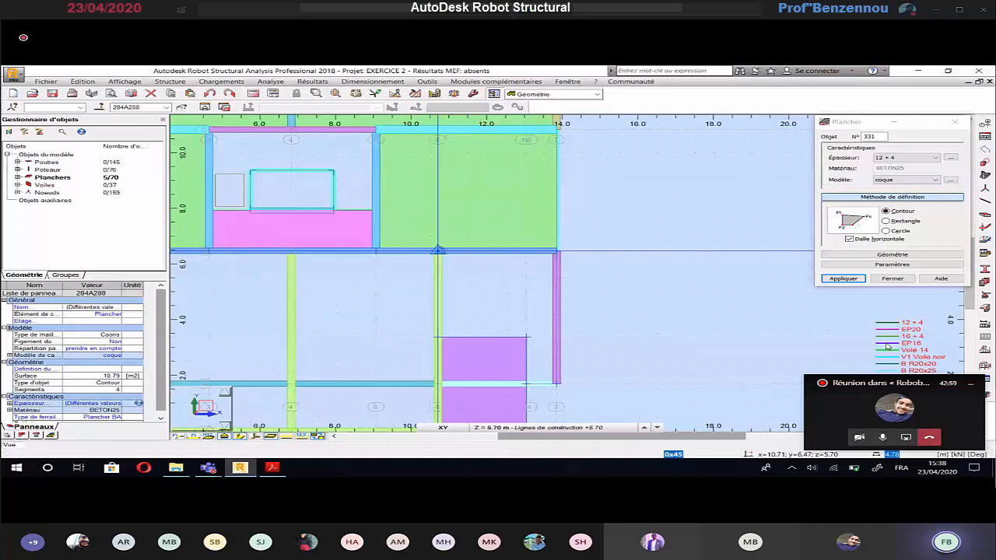
pyautogui.click(437, 250)
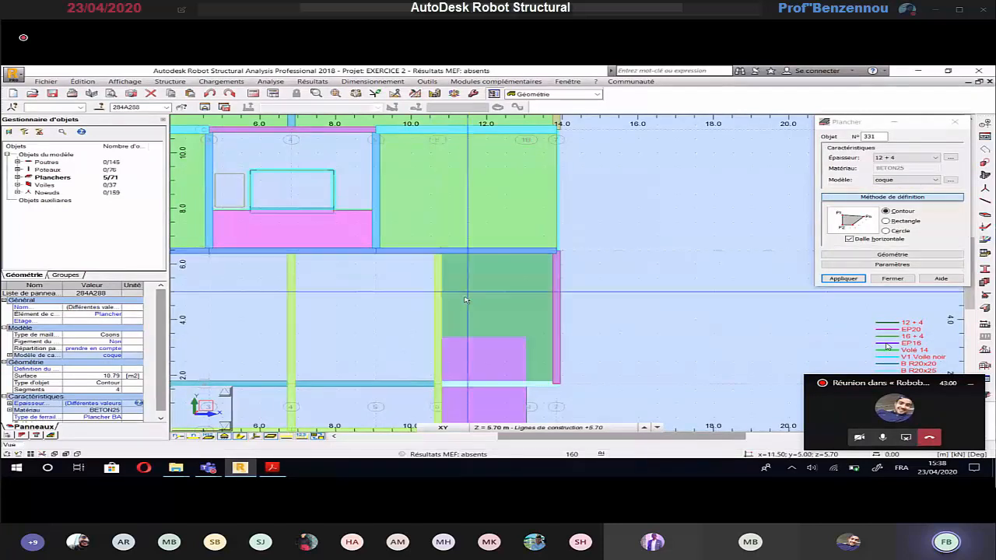
# Fill the bays between axes 2 and 6 with 16 + 4 slabs, two from axis A to B and two from A' to A.
pyautogui.hotkey('alt', 'Tab')
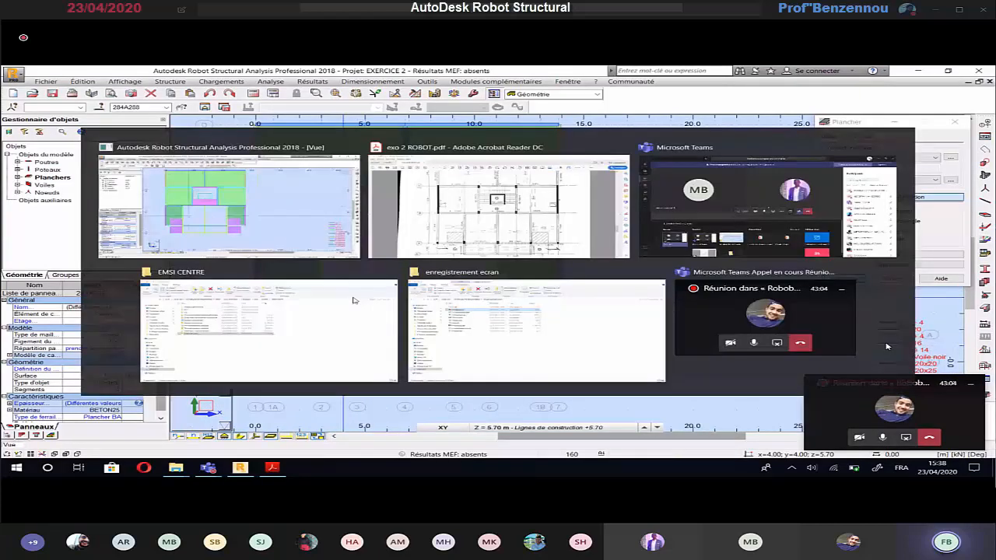
pyautogui.hotkey('alt', 'Tab')
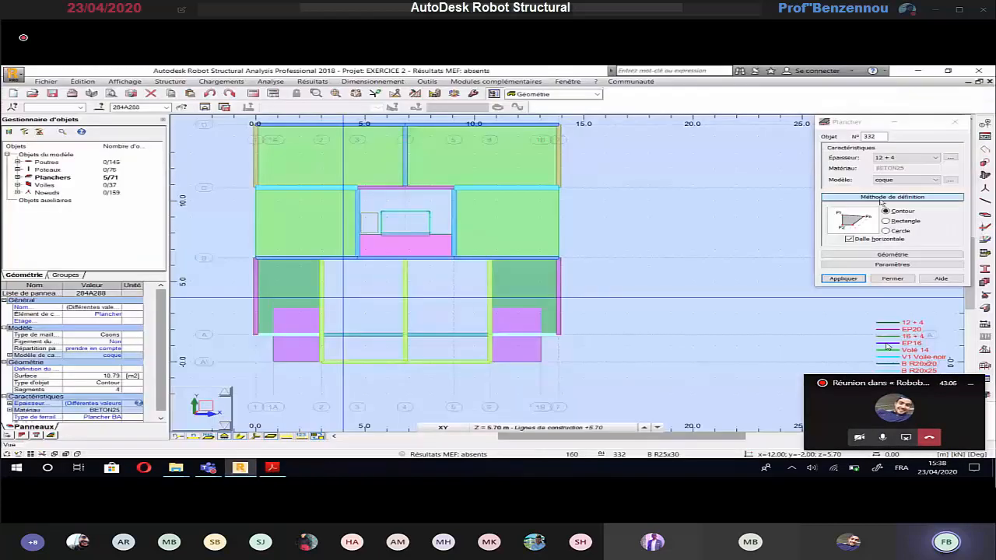
pyautogui.click(907, 159)
pyautogui.click(896, 223)
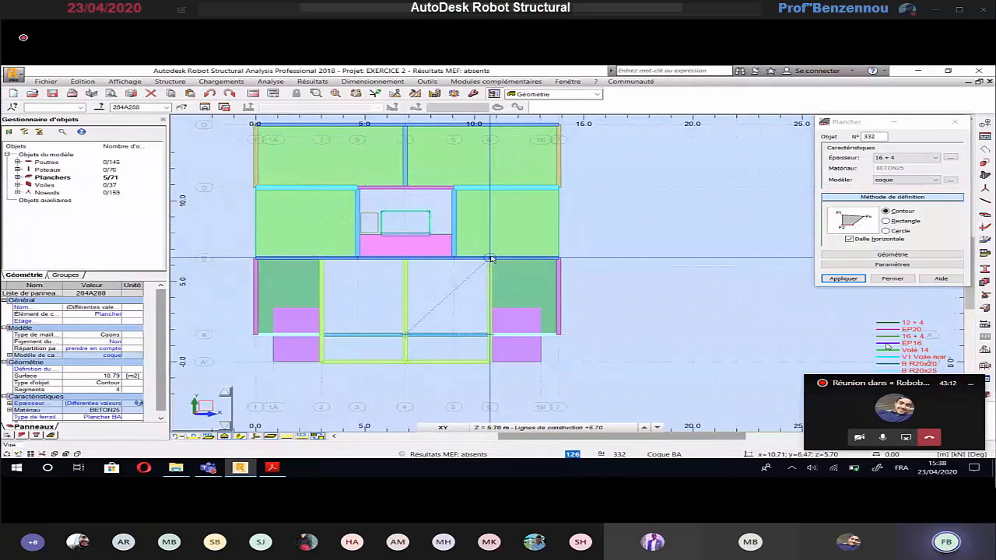
pyautogui.click(405, 335)
pyautogui.click(405, 258)
pyautogui.click(885, 221)
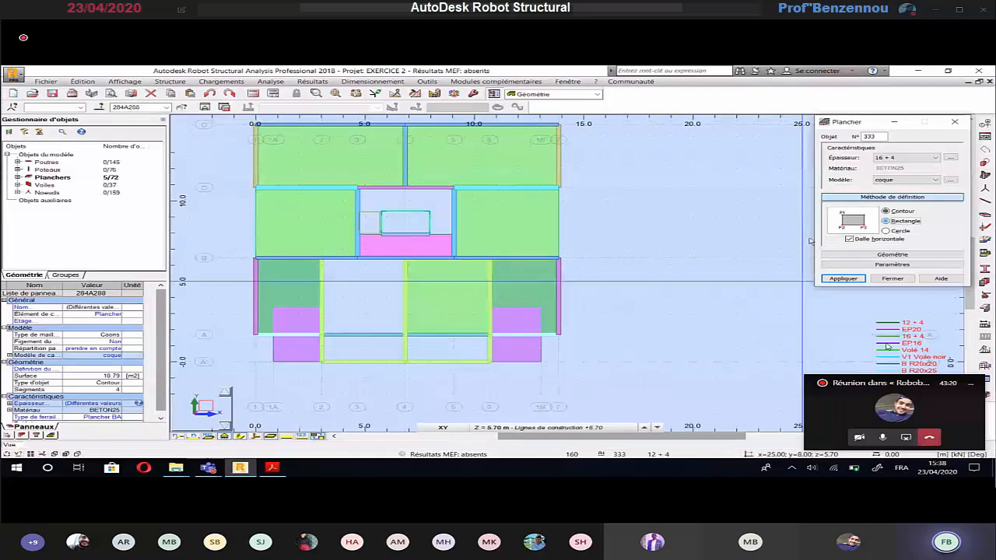
pyautogui.click(321, 259)
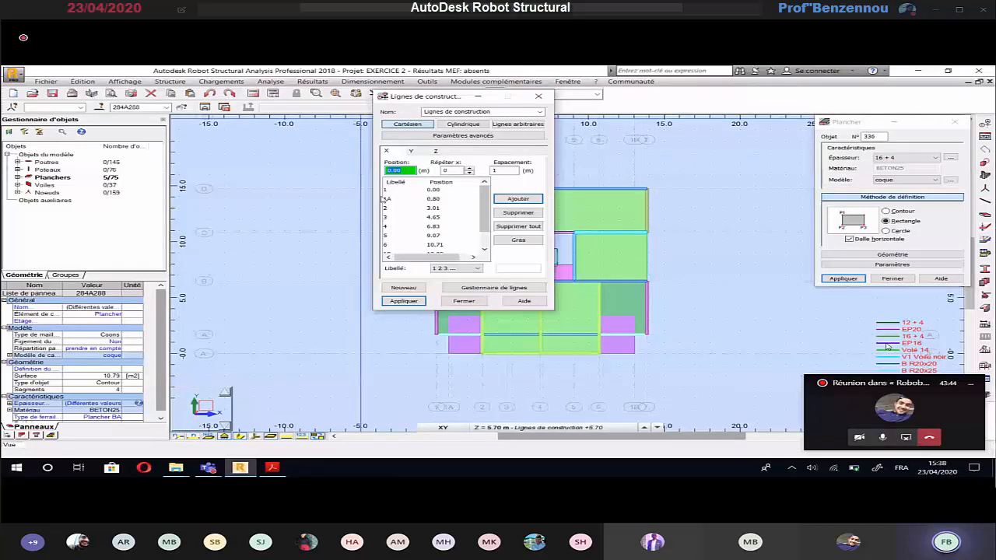
# Delete construction lines 1A and 1B from the X axis list and apply the grid.
pyautogui.click(387, 199)
pyautogui.click(518, 213)
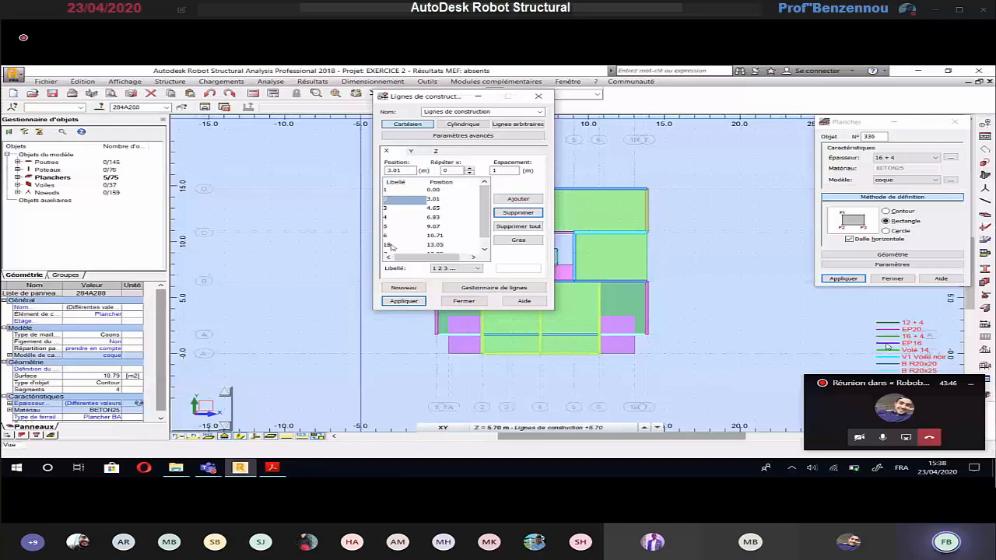
pyautogui.click(391, 246)
pyautogui.click(421, 301)
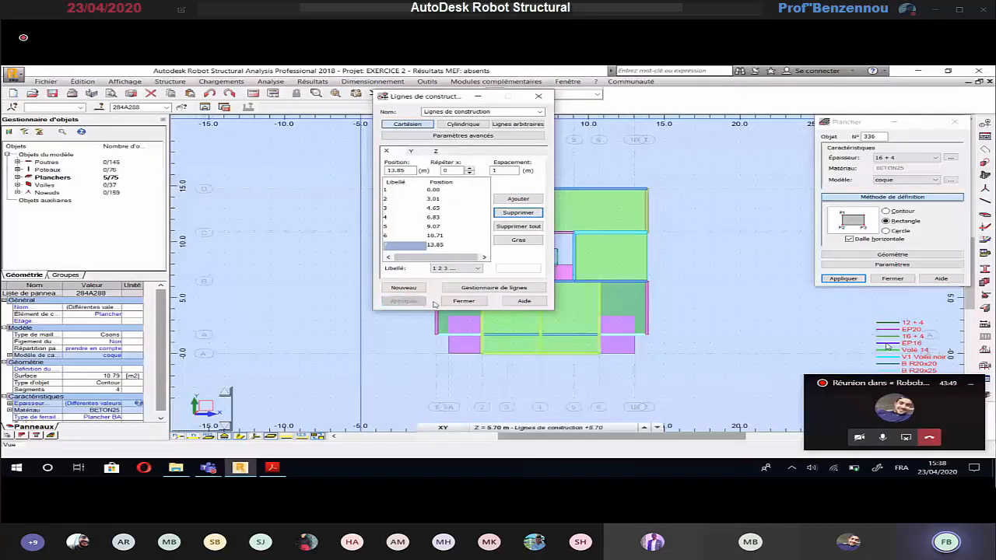
pyautogui.click(463, 301)
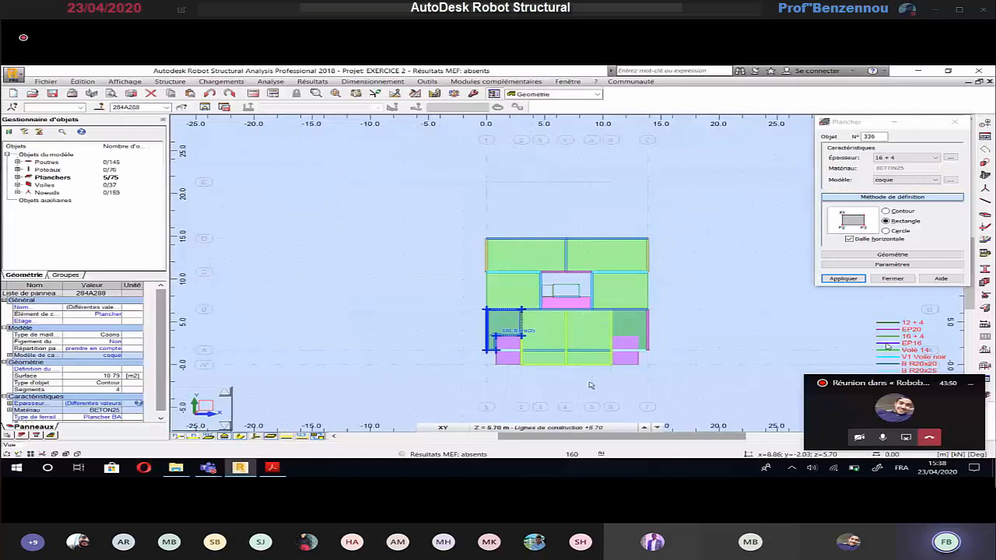
# Add the 16 + 4 slabs between axes D and B and the EP20 slab beside the stairwell to the current slab selection.
pyautogui.scroll(1, 590, 385)
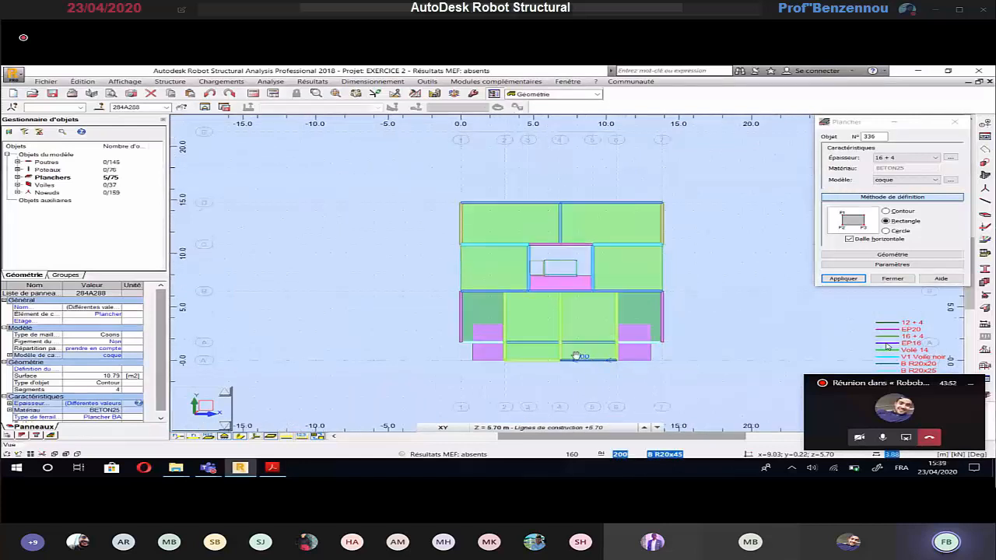
pyautogui.moveTo(576, 356); pyautogui.dragTo(541, 349, button='middle')
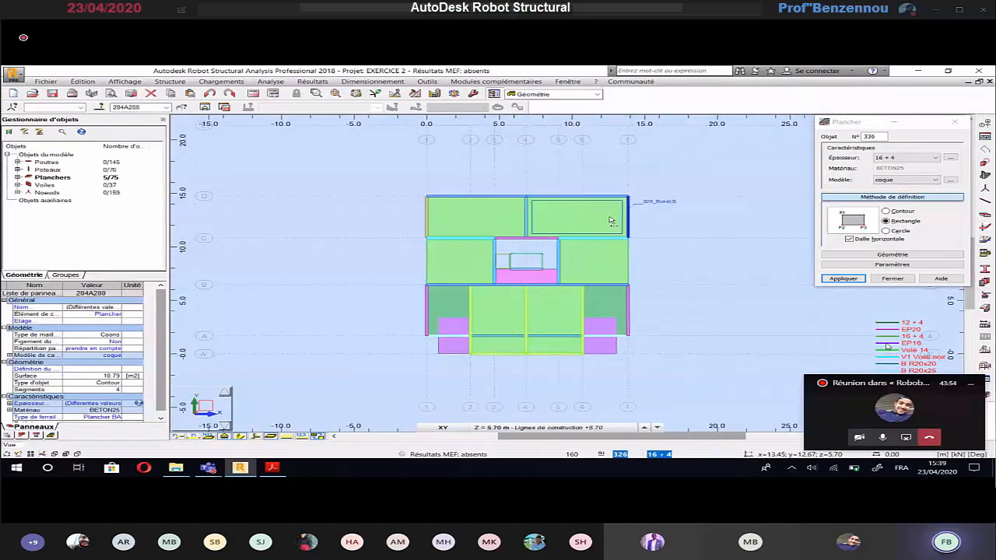
pyautogui.click(610, 221)
pyautogui.keyDown('ctrl'); pyautogui.click(494, 224); pyautogui.keyUp('ctrl')
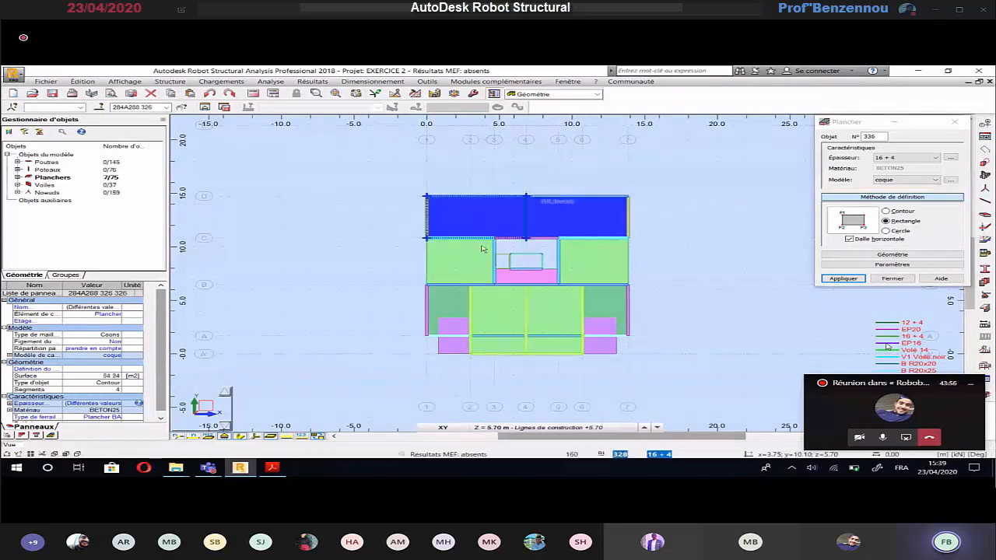
pyautogui.keyDown('ctrl'); pyautogui.click(482, 249); pyautogui.keyUp('ctrl')
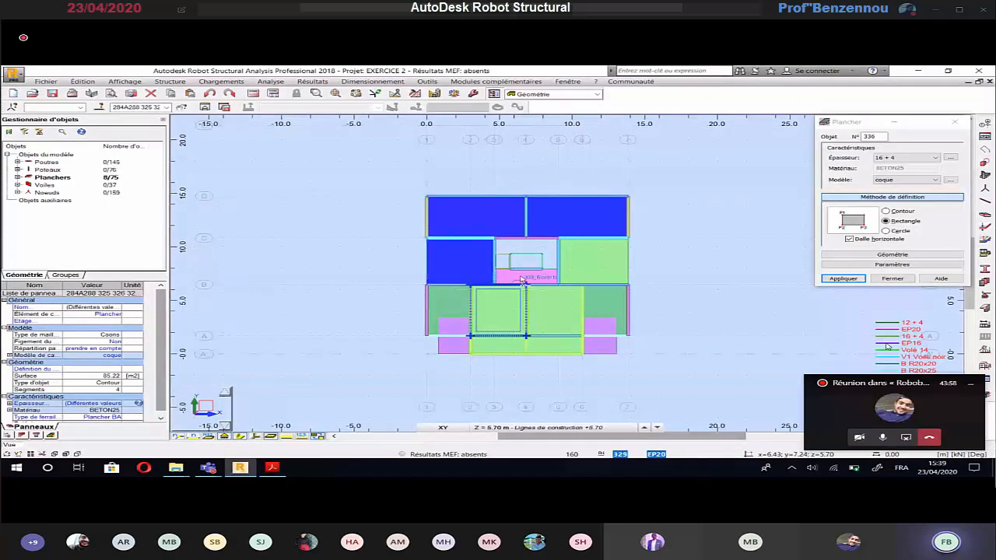
pyautogui.keyDown('ctrl'); pyautogui.click(523, 278); pyautogui.keyUp('ctrl')
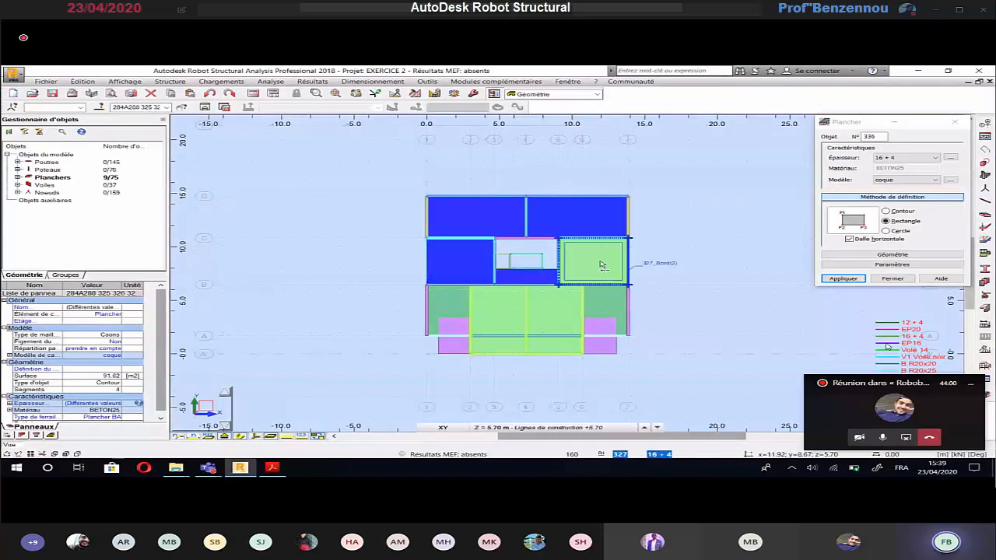
pyautogui.keyDown('ctrl'); pyautogui.click(601, 265); pyautogui.keyUp('ctrl')
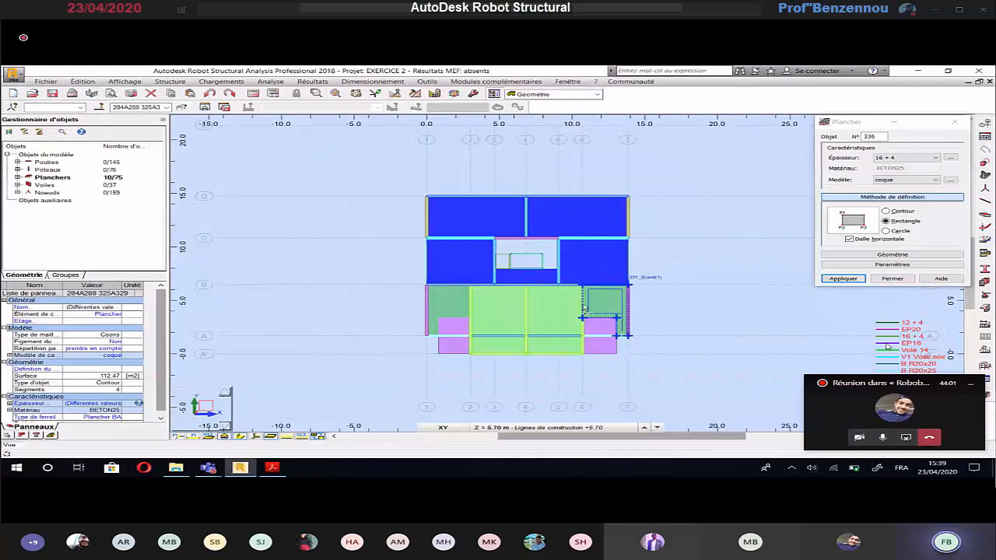
# Extend the selection to all remaining slabs between axes B and A', including the 12 + 4, 16 + 4 and EP16 slabs.
pyautogui.keyDown('ctrl'); pyautogui.click(583, 309); pyautogui.keyUp('ctrl')
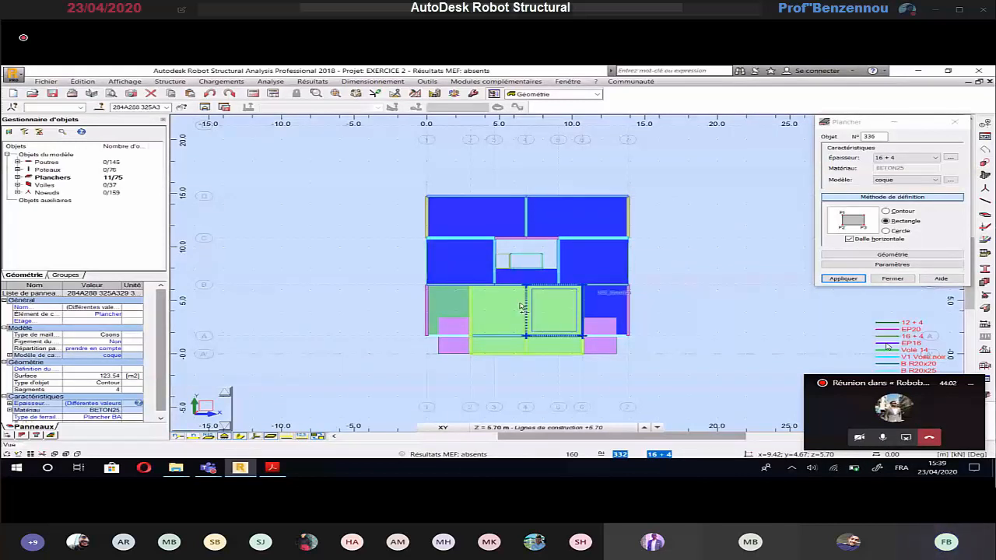
pyautogui.keyDown('ctrl'); pyautogui.click(523, 307); pyautogui.keyUp('ctrl')
pyautogui.keyDown('ctrl'); pyautogui.click(511, 307); pyautogui.keyUp('ctrl')
pyautogui.keyDown('ctrl'); pyautogui.click(451, 306); pyautogui.keyUp('ctrl')
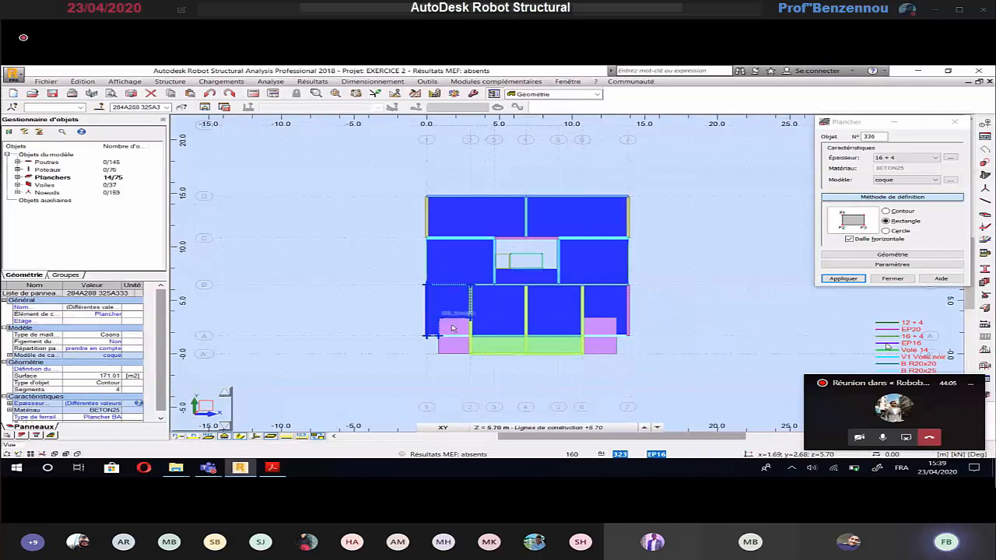
pyautogui.keyDown('ctrl'); pyautogui.click(455, 344); pyautogui.keyUp('ctrl')
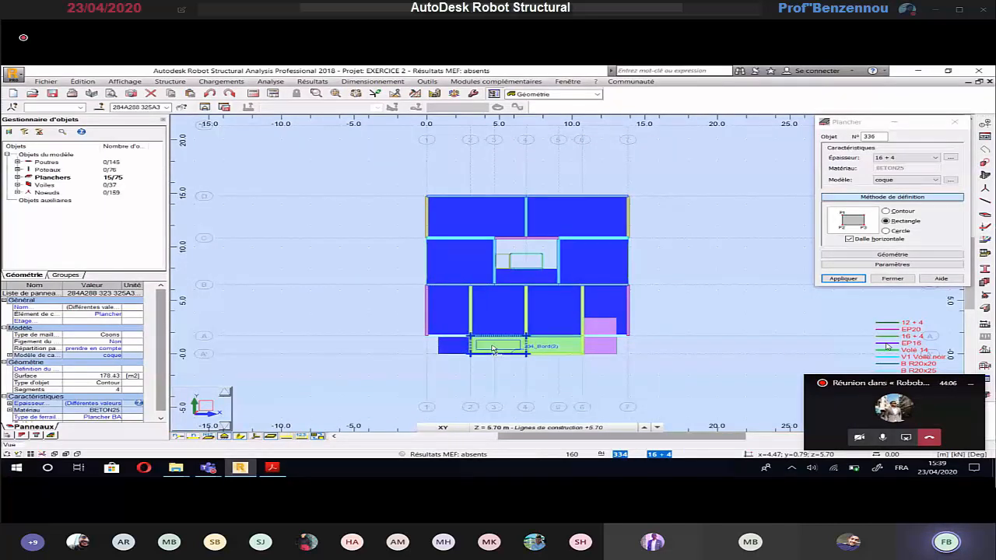
pyautogui.keyDown('ctrl'); pyautogui.click(492, 348); pyautogui.keyUp('ctrl')
pyautogui.keyDown('ctrl'); pyautogui.click(599, 342); pyautogui.keyUp('ctrl')
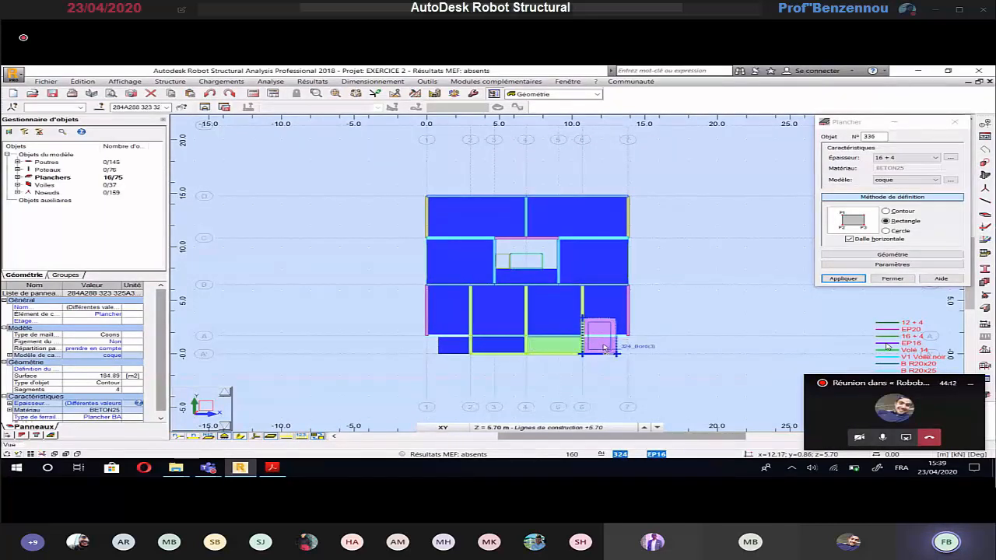
pyautogui.keyDown('ctrl'); pyautogui.click(546, 346); pyautogui.keyUp('ctrl')
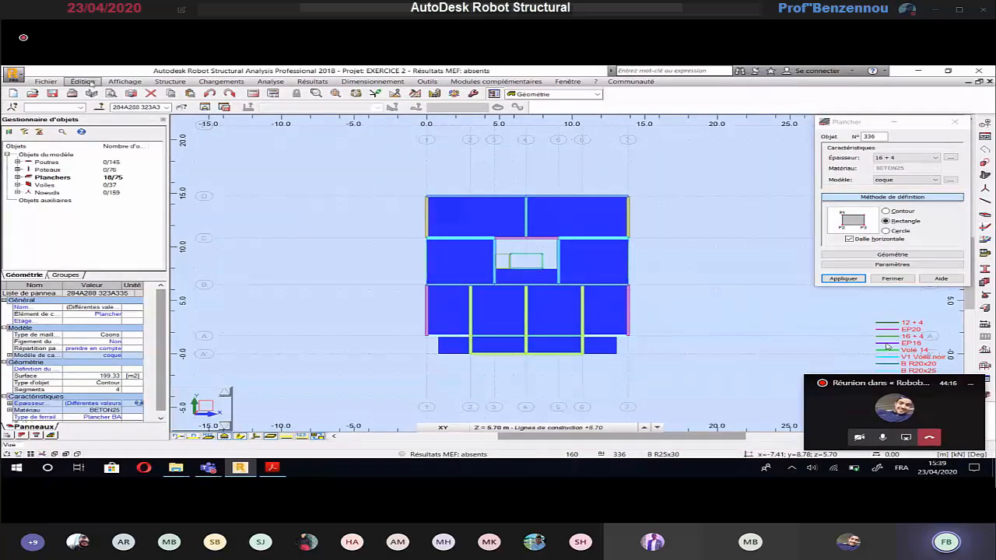
# Copy the selected slabs upward once by translation with the vector 0 0 3.2.
pyautogui.click(83, 82)
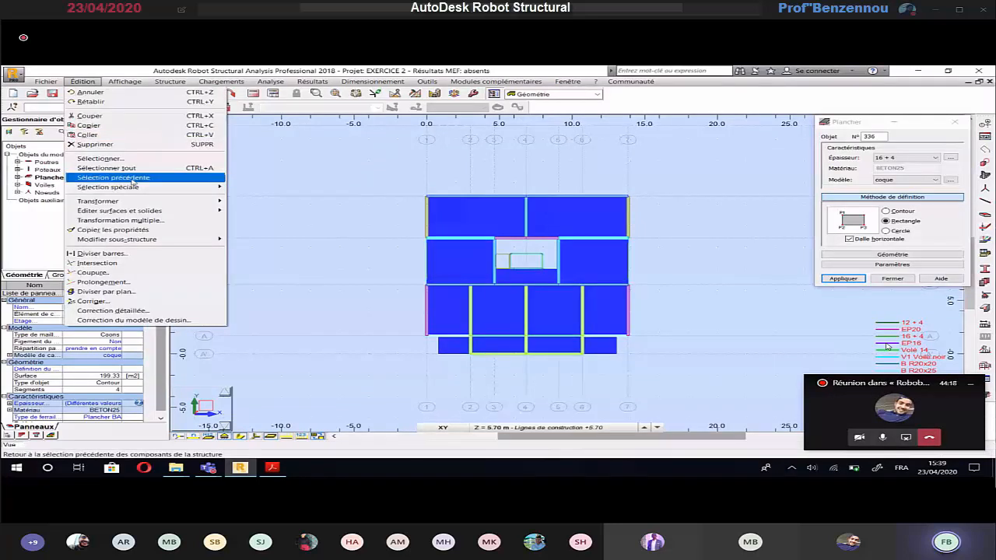
pyautogui.click(132, 179)
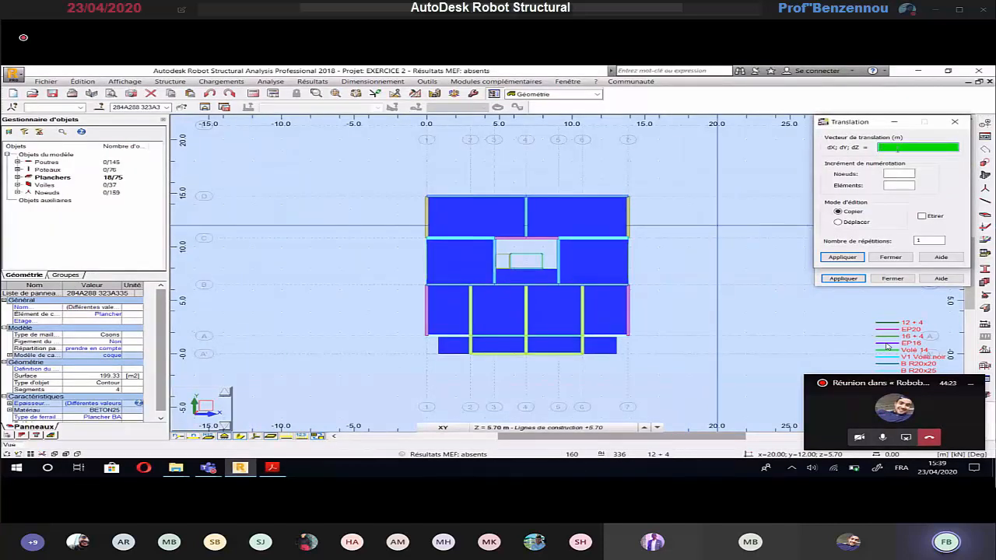
pyautogui.write('0 0 3.2')
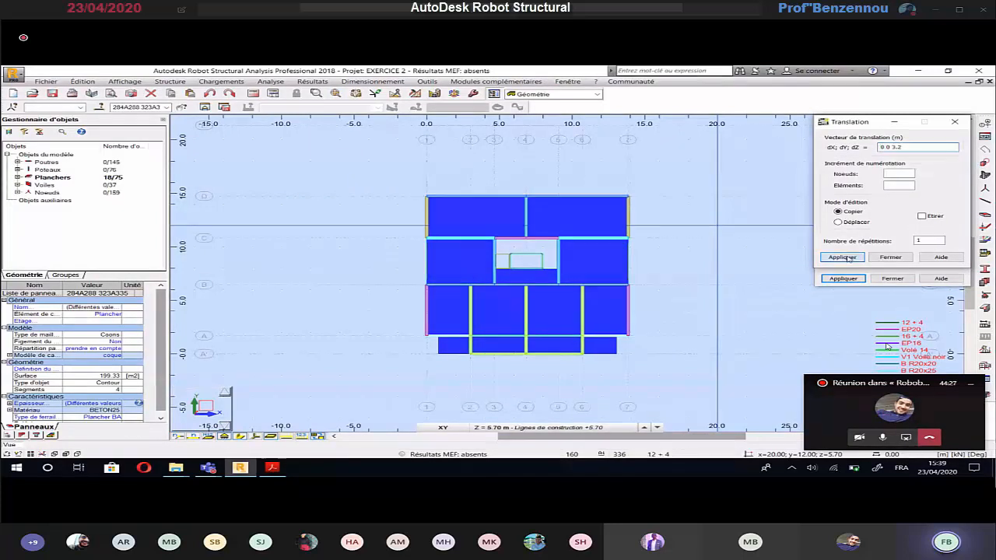
pyautogui.click(847, 259)
pyautogui.click(892, 256)
# Check the copied slabs at level +8.90 and switch the plan view to level +12.10.
pyautogui.click(537, 427)
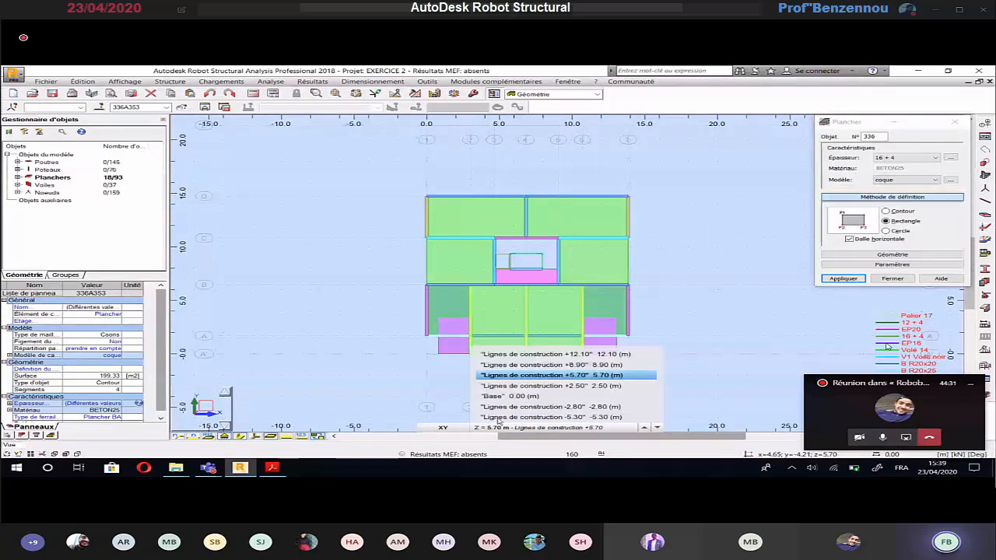
pyautogui.click(547, 366)
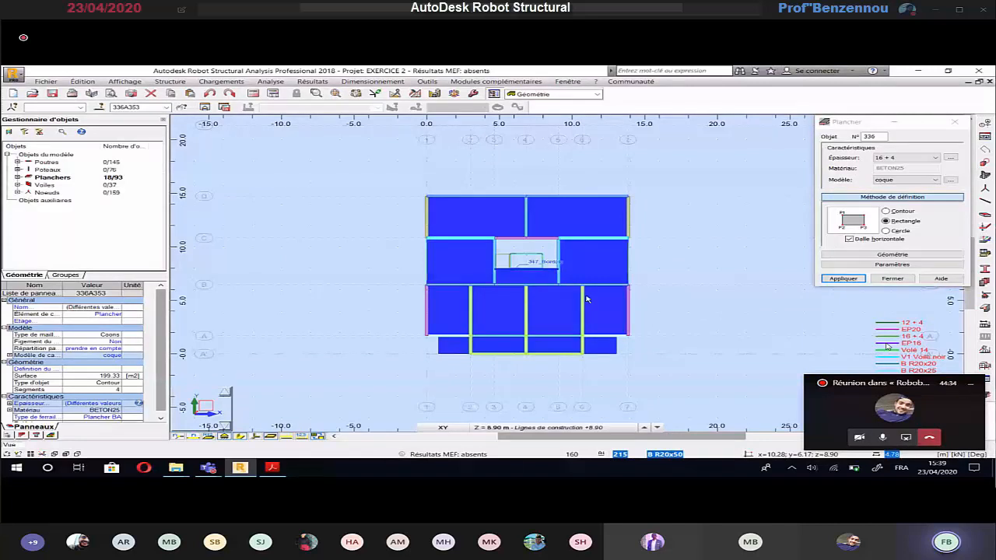
pyautogui.click(665, 309)
pyautogui.click(545, 427)
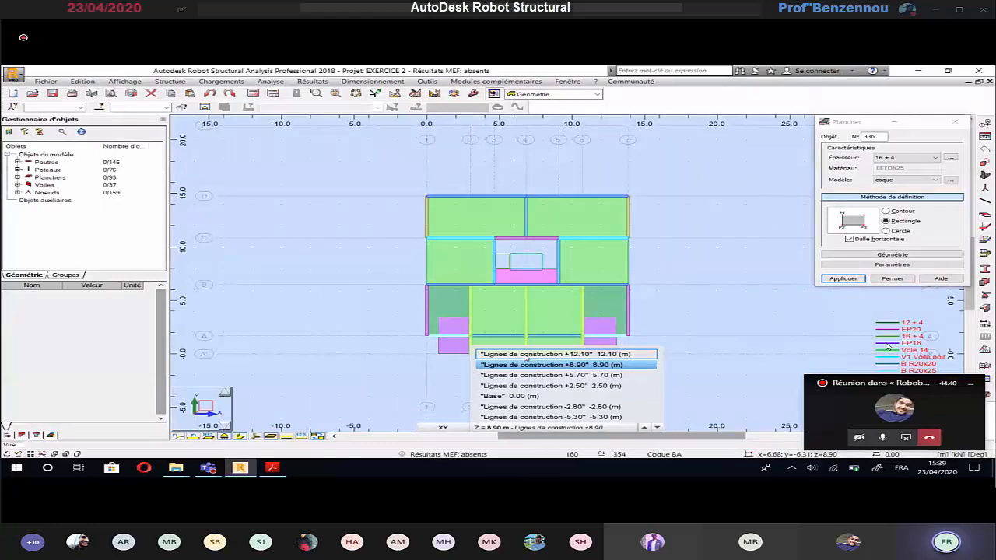
pyautogui.click(525, 354)
# Examine the slab types and layout on the PH 3EME ETAGE formwork plan in the PDF in Acrobat Reader.
pyautogui.hotkey('alt', 'Tab')
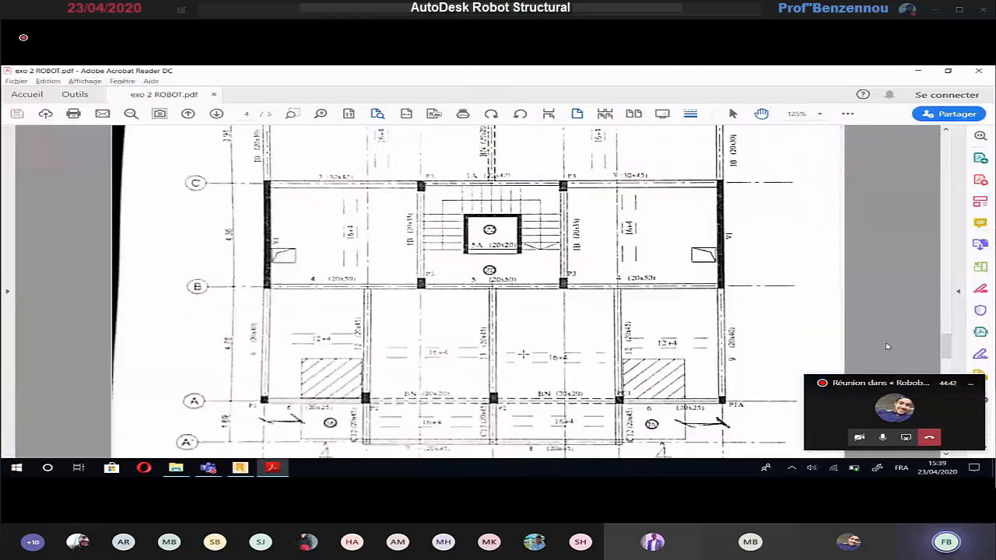
pyautogui.keyDown('ctrl'); pyautogui.scroll(-4, 524, 355); pyautogui.keyUp('ctrl')
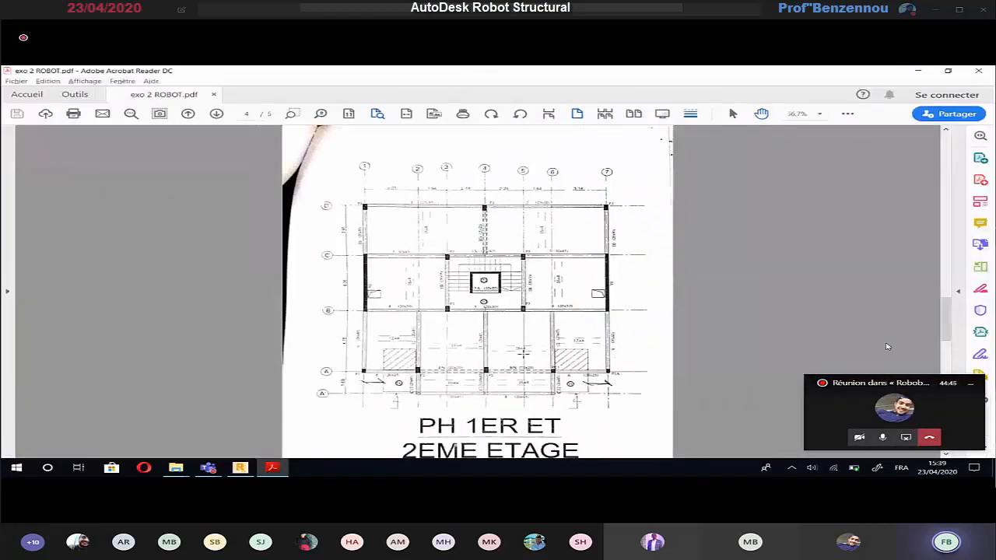
pyautogui.keyDown('ctrl'); pyautogui.scroll(-1, 523, 355); pyautogui.keyUp('ctrl')
pyautogui.scroll(-3, 524, 354)
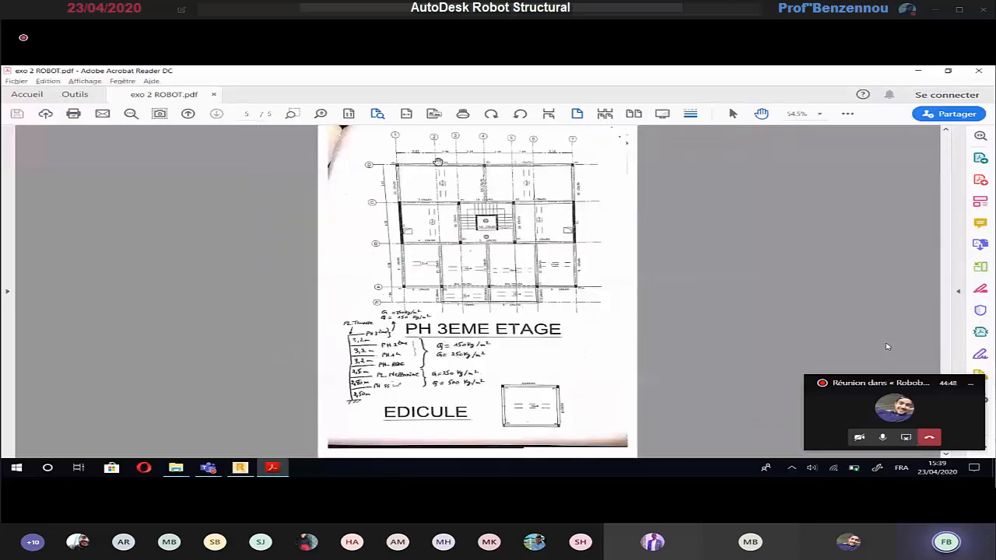
pyautogui.keyDown('ctrl'); pyautogui.scroll(3, 440, 203); pyautogui.keyUp('ctrl')
pyautogui.keyDown('ctrl'); pyautogui.scroll(1, 440, 204); pyautogui.keyUp('ctrl')
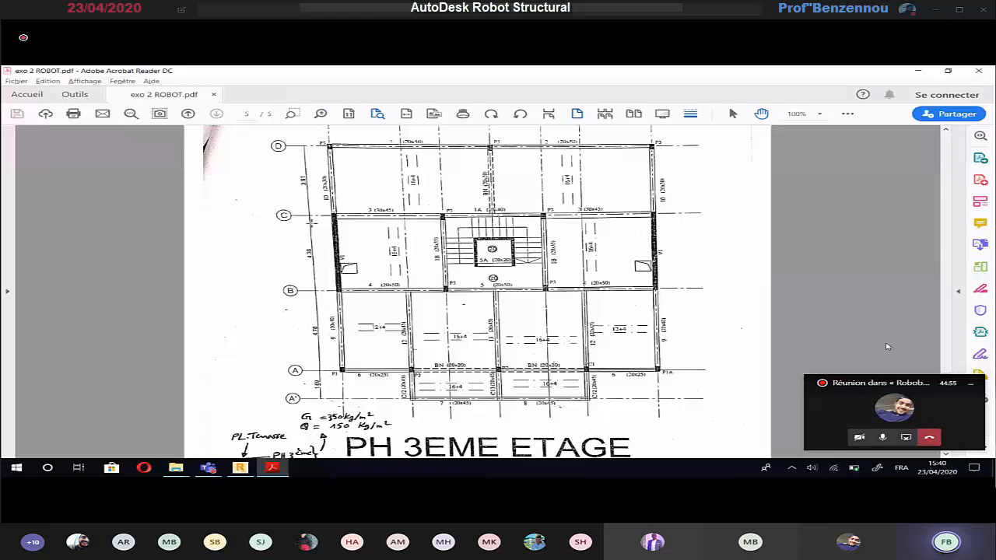
pyautogui.hotkey('alt', 'Tab')
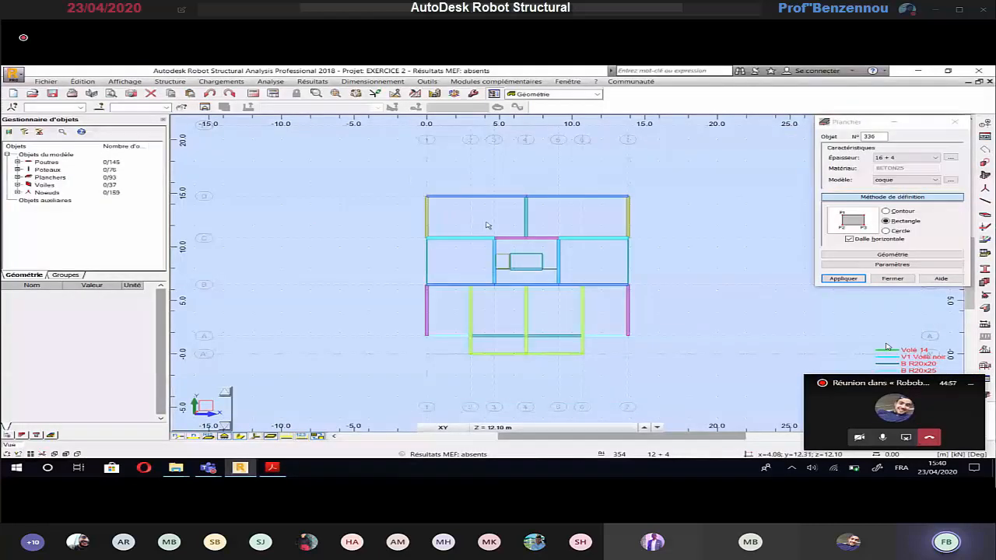
# Draw four rectangular 16 + 4 slabs: axes 1 to 4 and 4 to 7 between C and D, 1 to 3 and 5 to 7 between B and C.
pyautogui.moveTo(487, 225); pyautogui.dragTo(534, 227, button='middle')
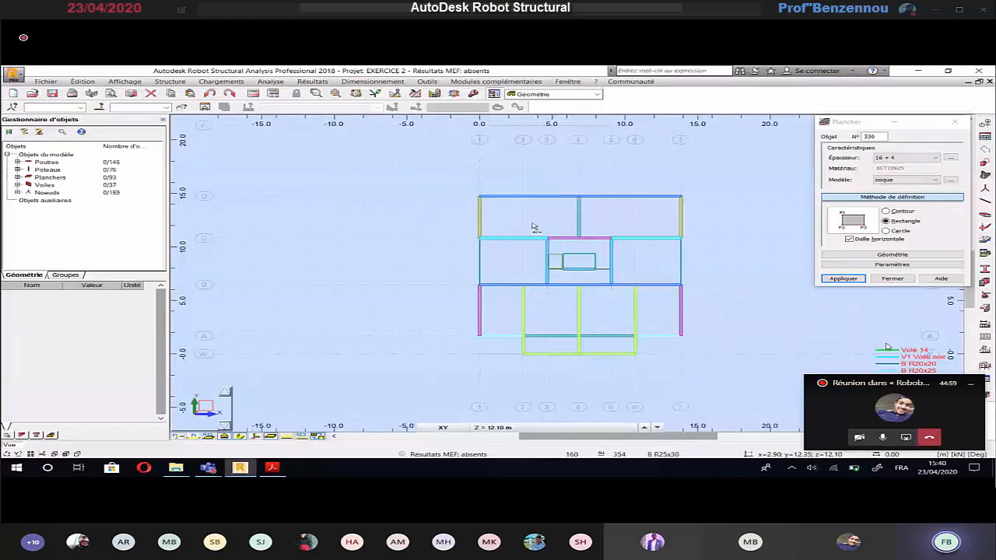
pyautogui.scroll(2, 572, 231)
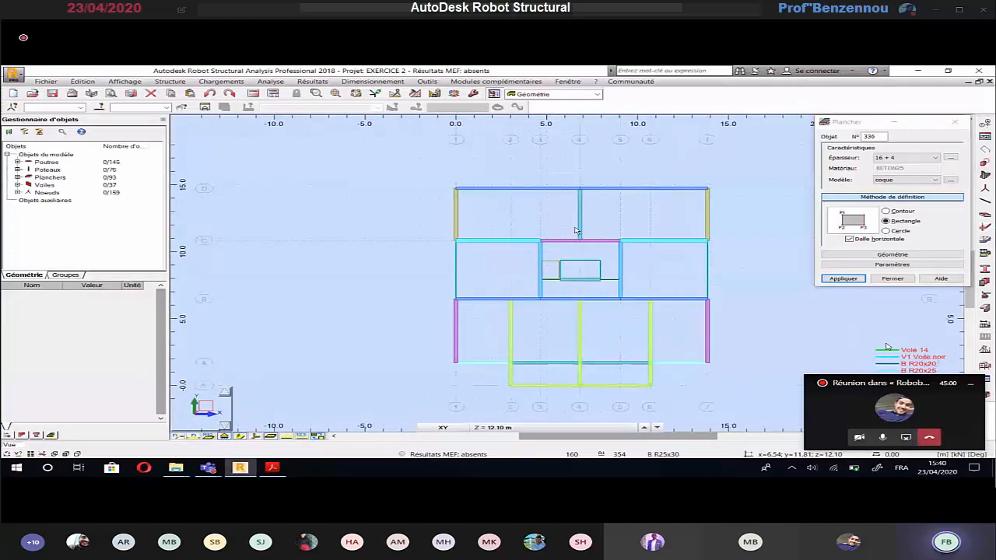
pyautogui.scroll(1, 575, 230)
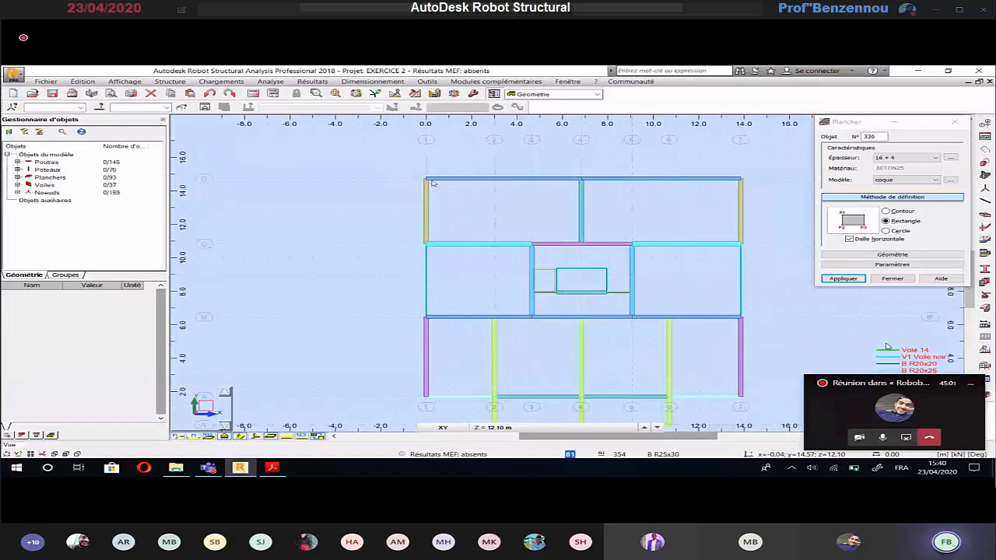
pyautogui.click(854, 136)
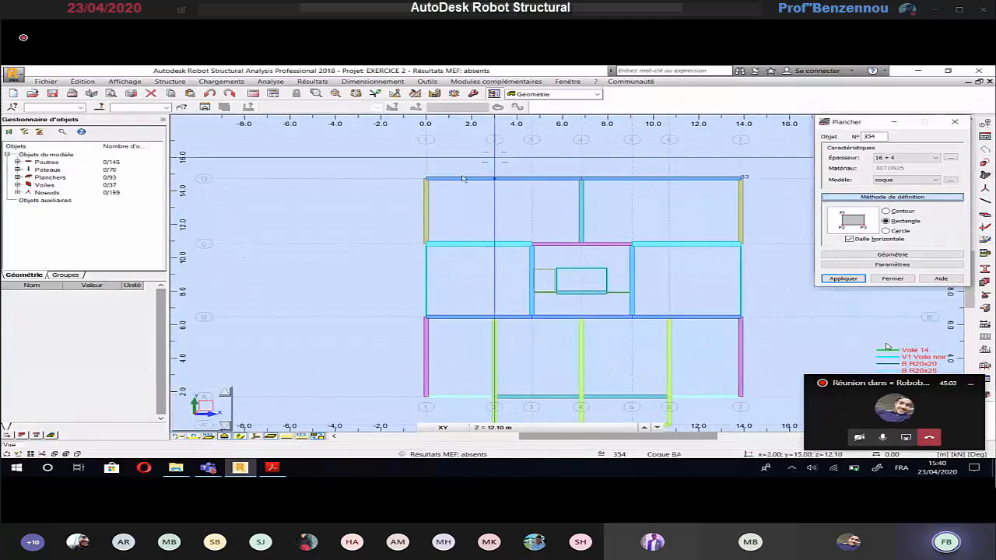
pyautogui.click(426, 180)
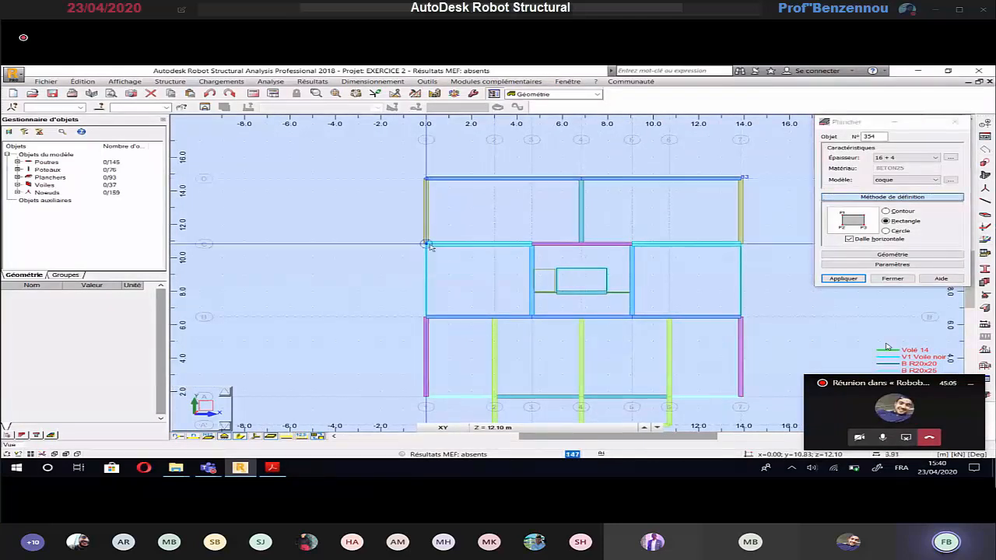
pyautogui.click(582, 245)
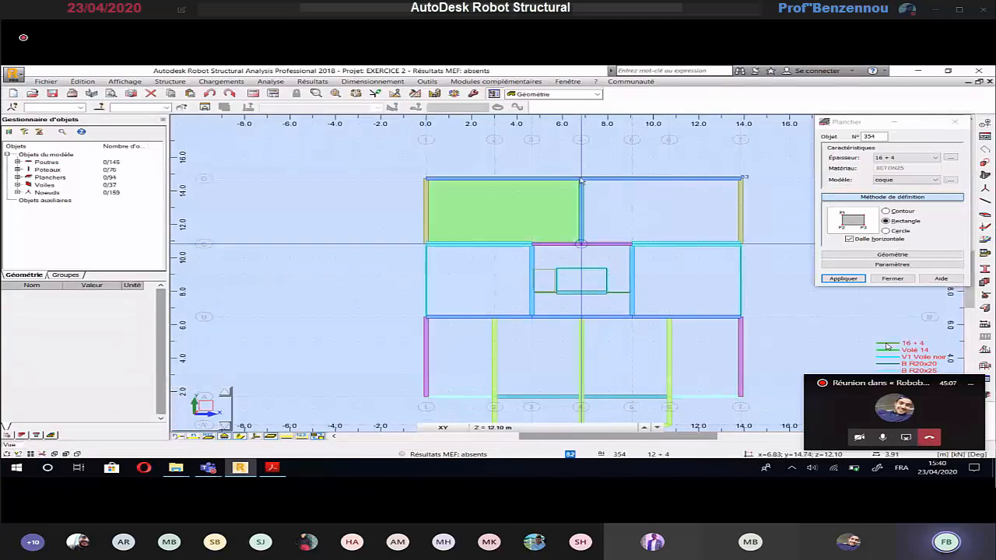
pyautogui.click(741, 245)
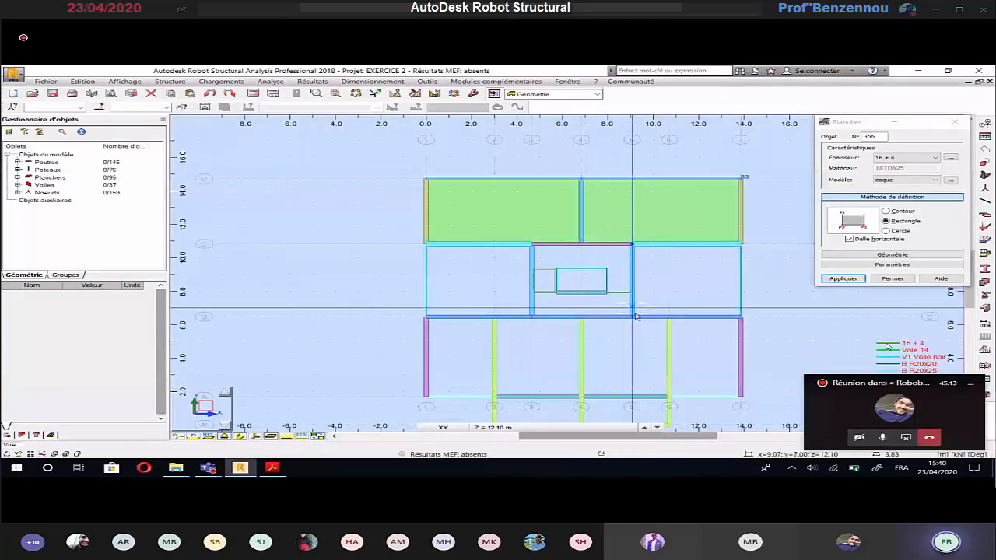
pyautogui.click(741, 318)
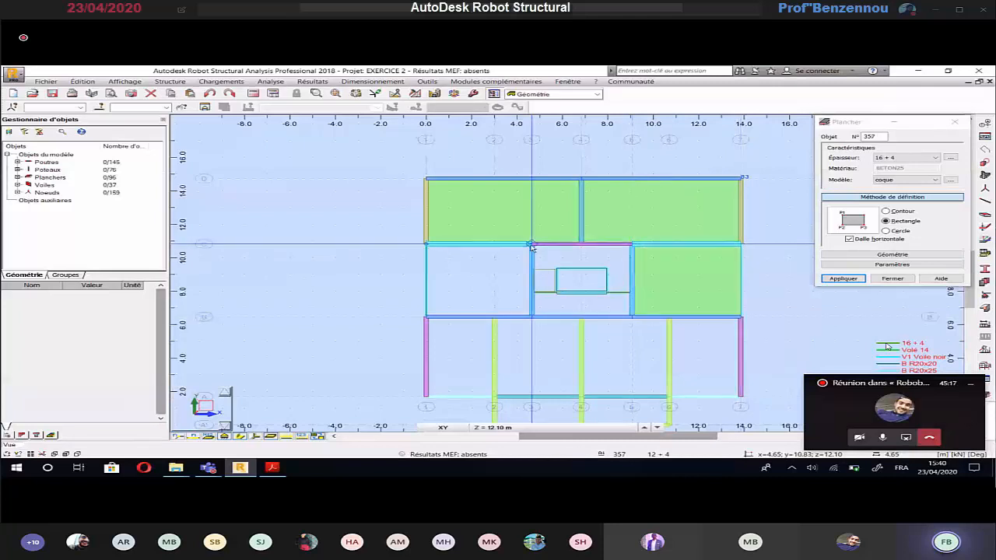
pyautogui.click(532, 318)
# Draw four rectangular 16 + 4 slabs: axes 2 to 4 and 4 to 6, both between A and B and between A' and A.
pyautogui.moveTo(558, 343); pyautogui.dragTo(525, 291, button='middle')
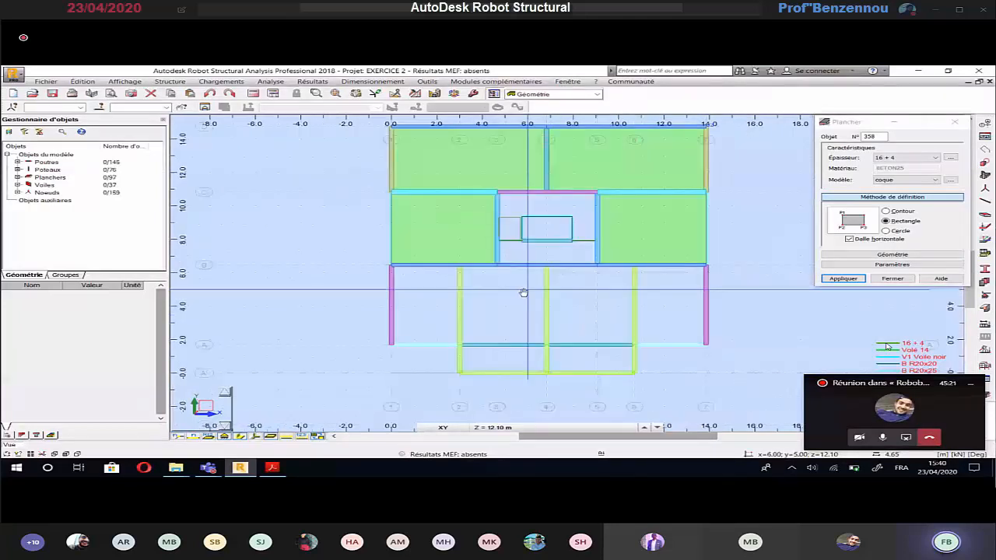
pyautogui.hotkey('alt', 'Tab')
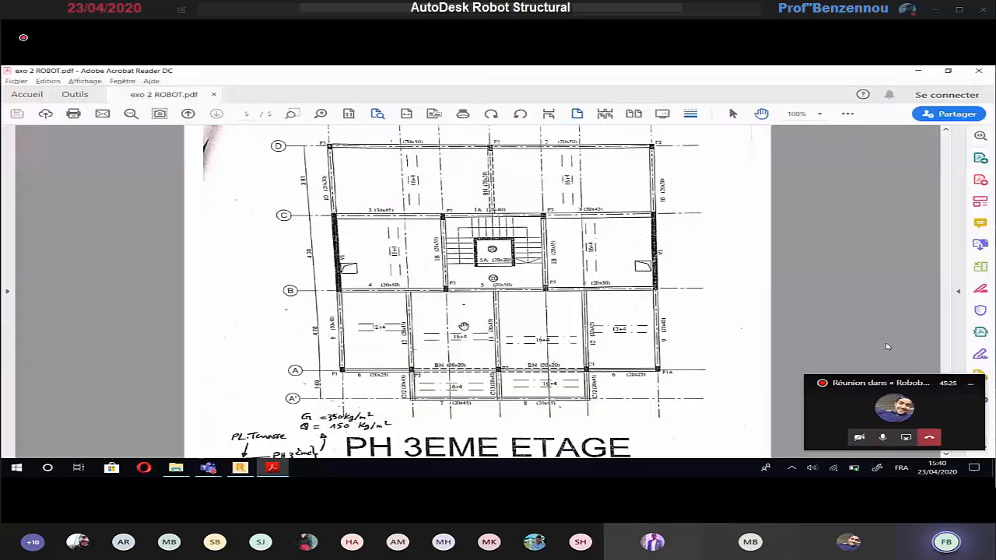
pyautogui.hotkey('alt', 'Tab')
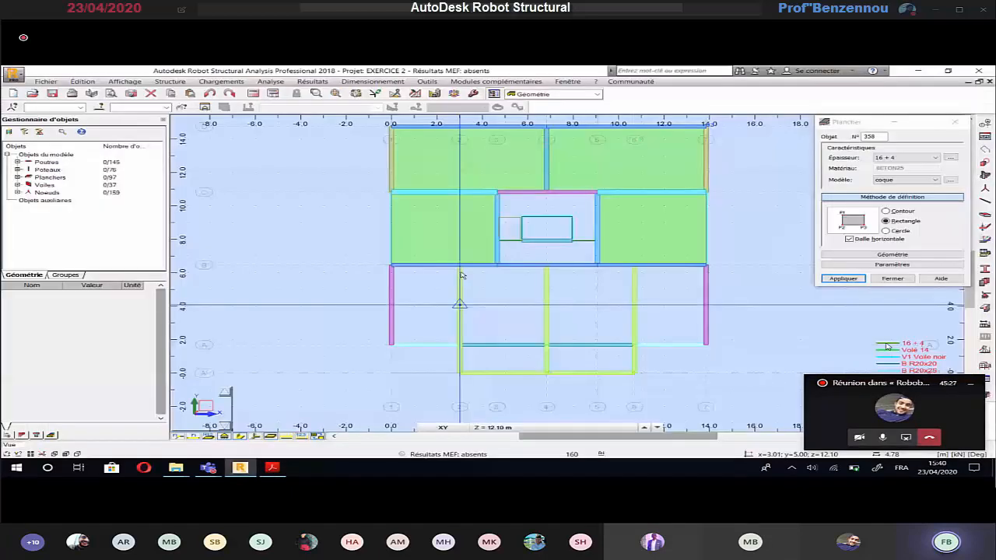
pyautogui.click(547, 346)
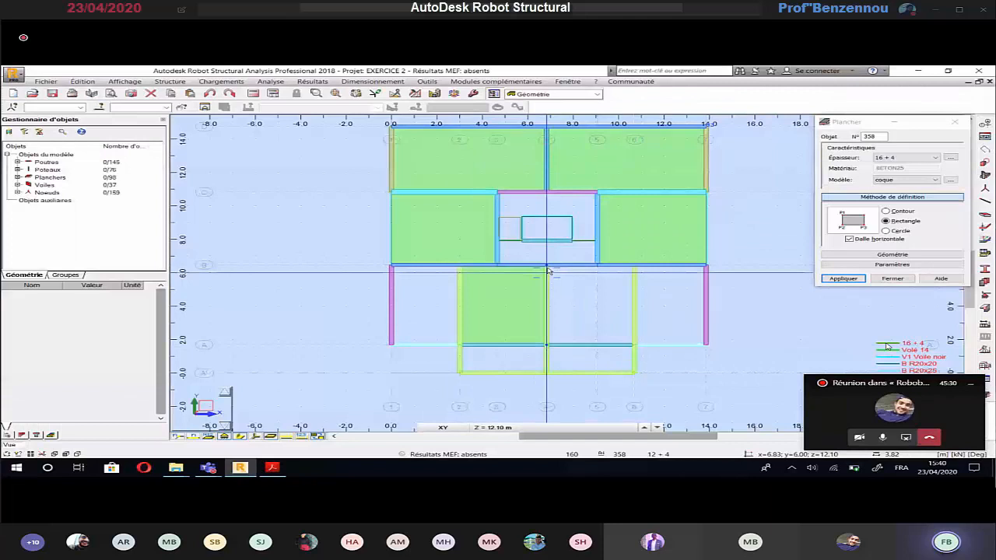
pyautogui.click(547, 269)
pyautogui.click(634, 267)
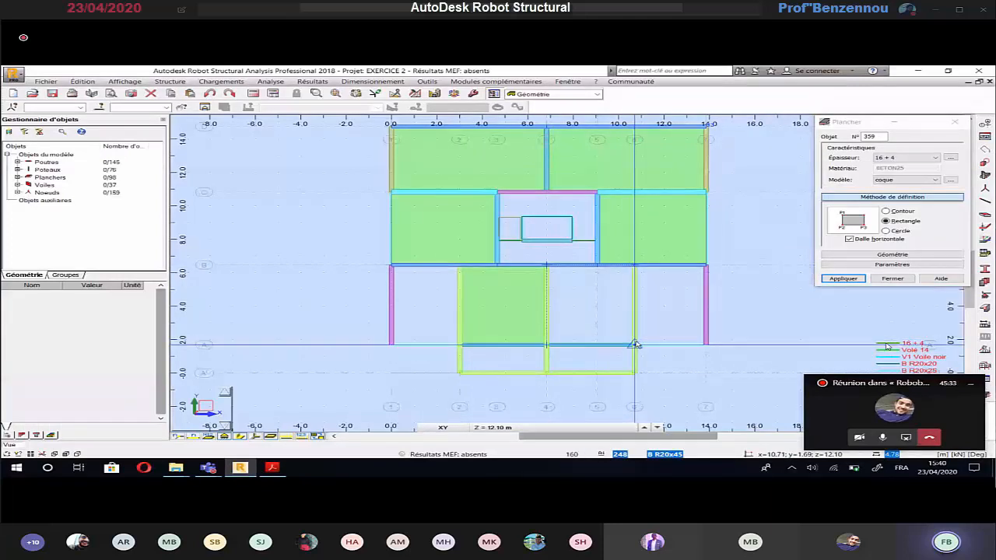
pyautogui.click(635, 344)
pyautogui.click(635, 372)
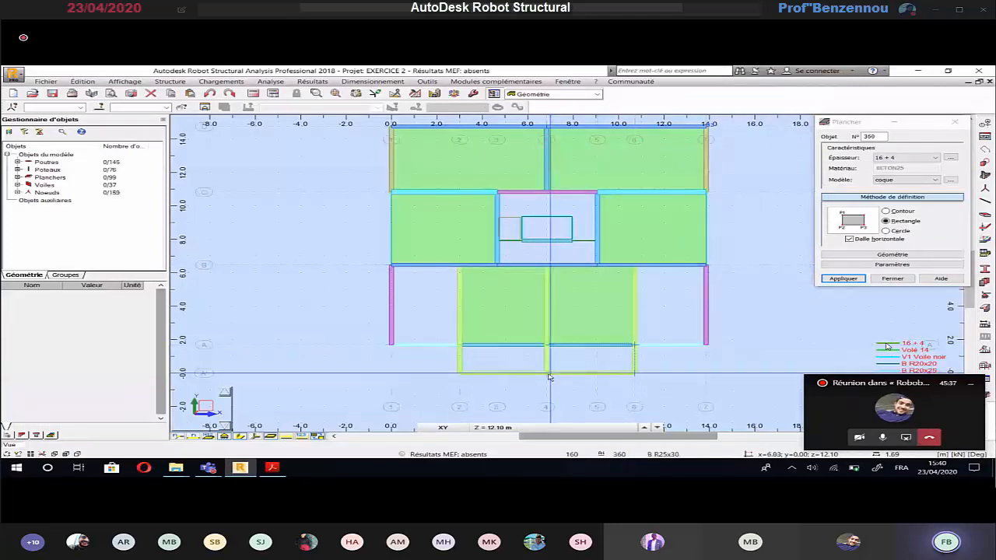
pyautogui.click(546, 373)
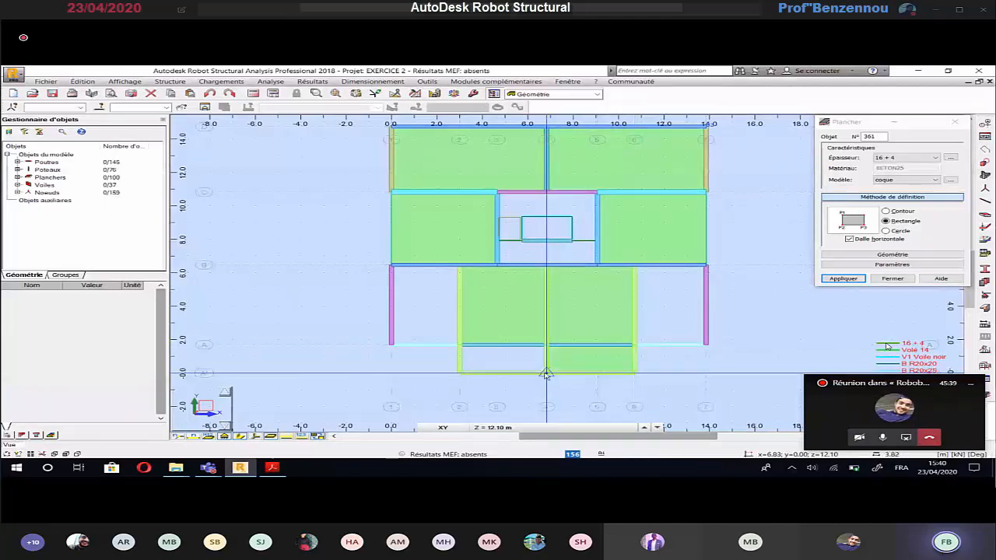
pyautogui.click(459, 344)
# Draw two rectangular 12 + 4 slabs between A and B, one from axis 1 to 2 and one from axis 6 to 7.
pyautogui.click(893, 158)
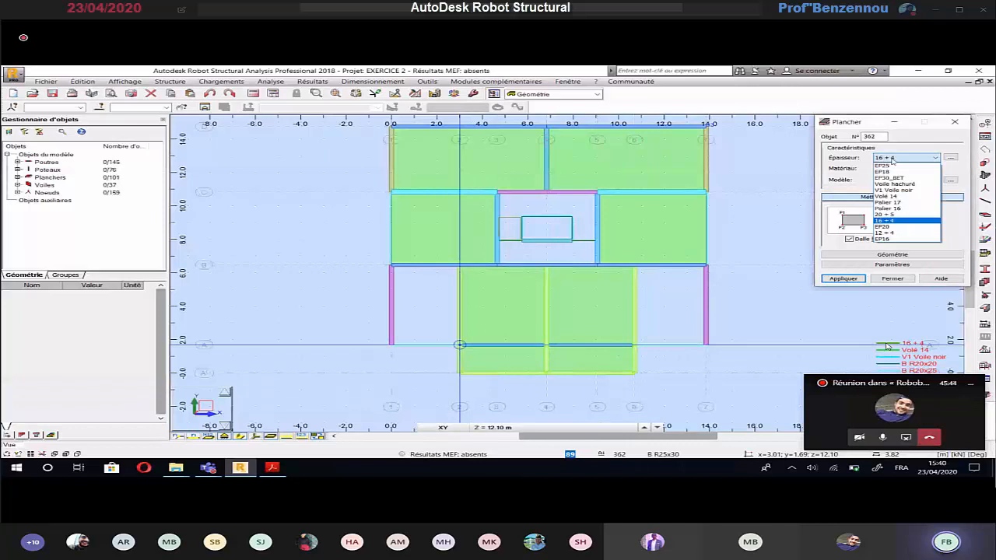
pyautogui.click(884, 233)
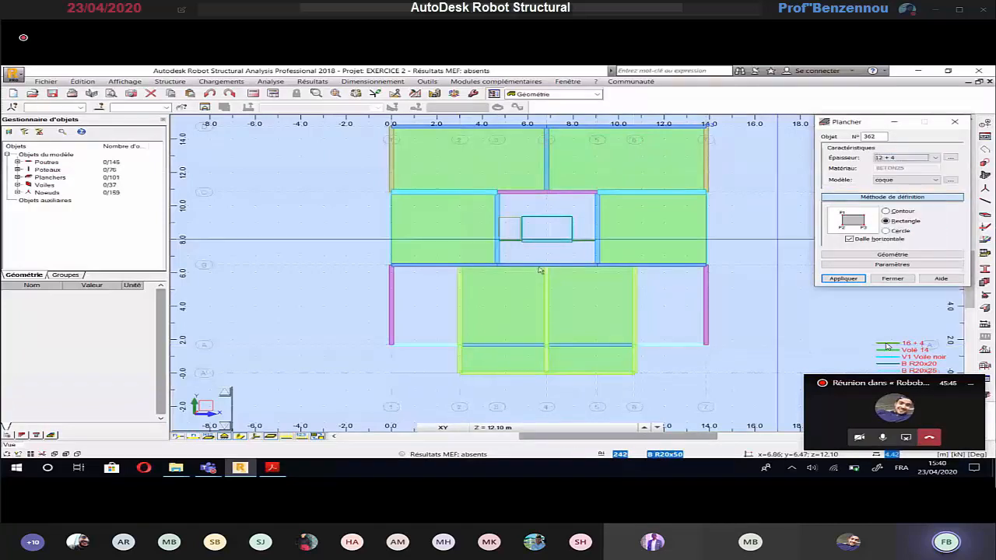
pyautogui.click(395, 266)
pyautogui.click(459, 265)
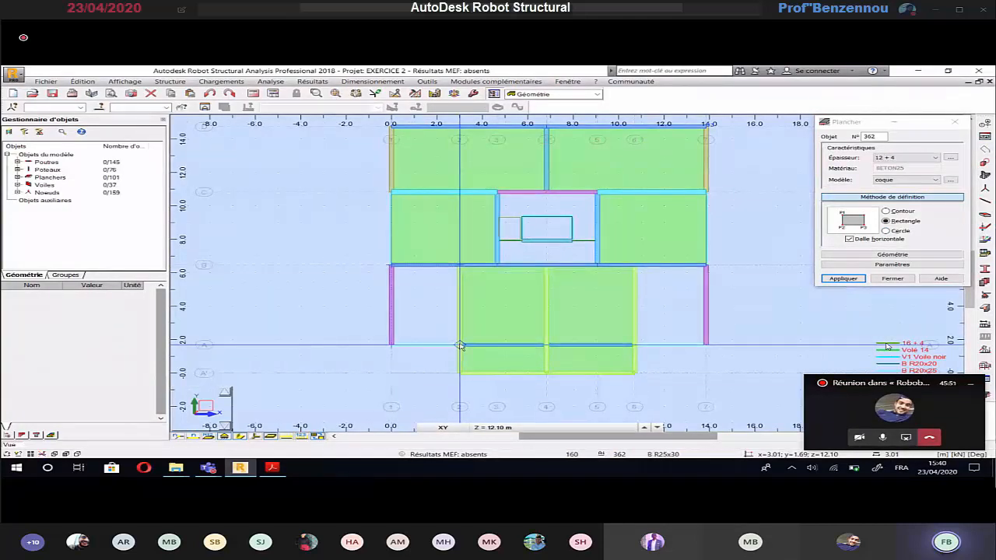
pyautogui.click(459, 346)
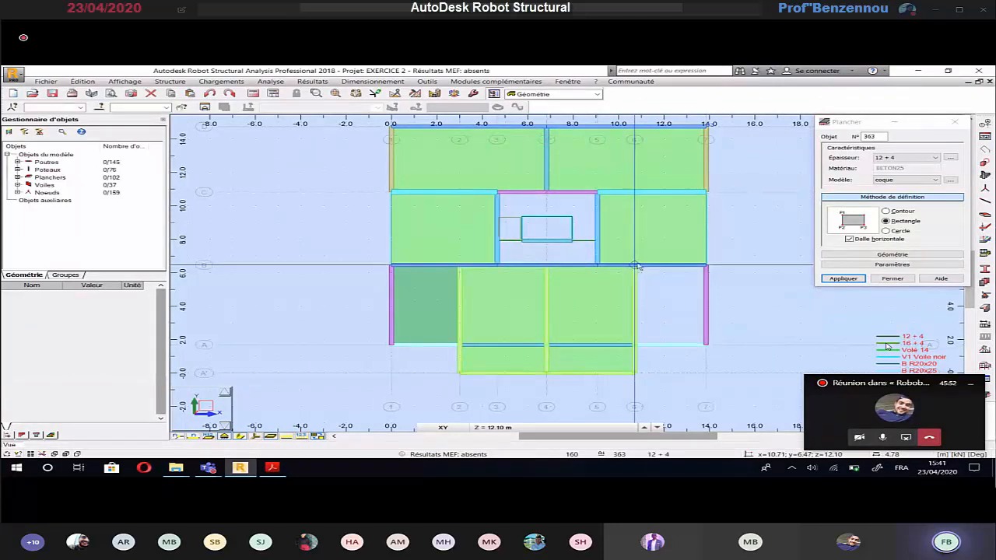
pyautogui.click(706, 345)
# Draw a rectangular EP20 landing slab between axes 3 and 5, from axis B to the landing beam, and compare the floor with the PDF plan.
pyautogui.click(893, 159)
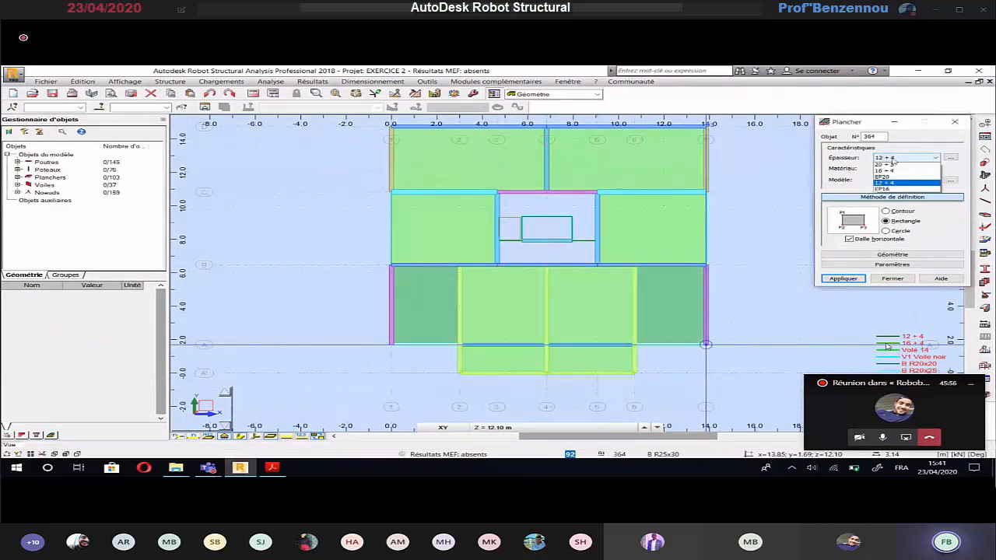
pyautogui.click(892, 227)
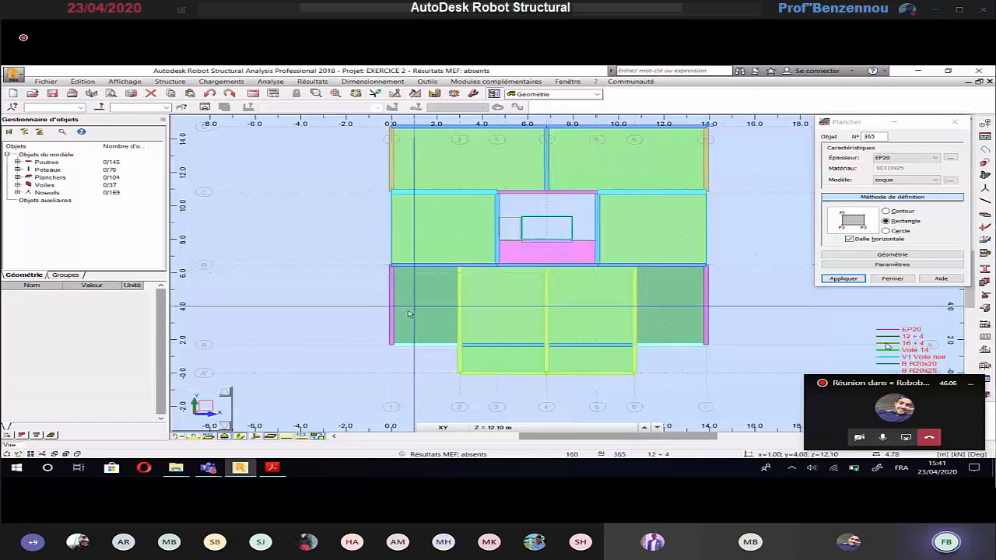
pyautogui.hotkey('alt', 'Tab')
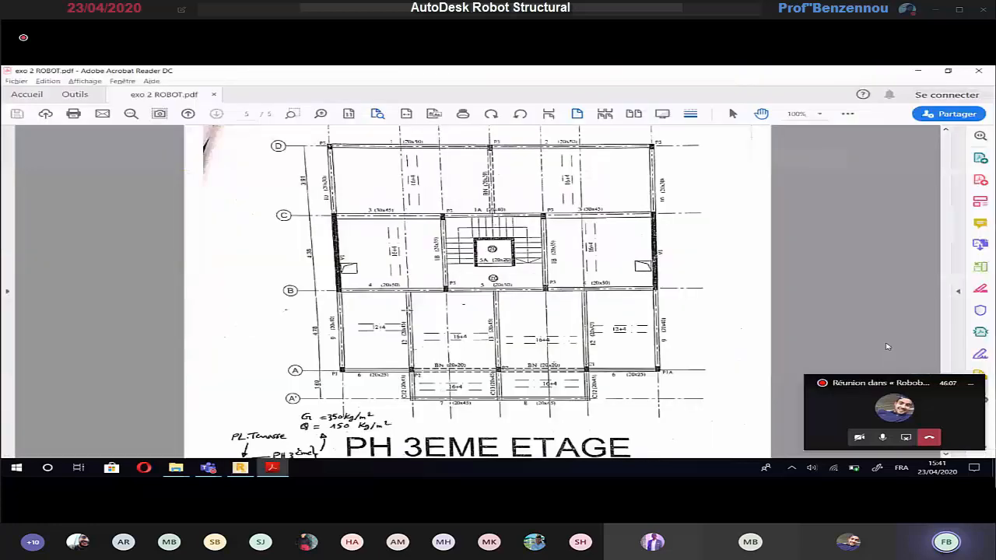
pyautogui.hotkey('alt', 'Tab')
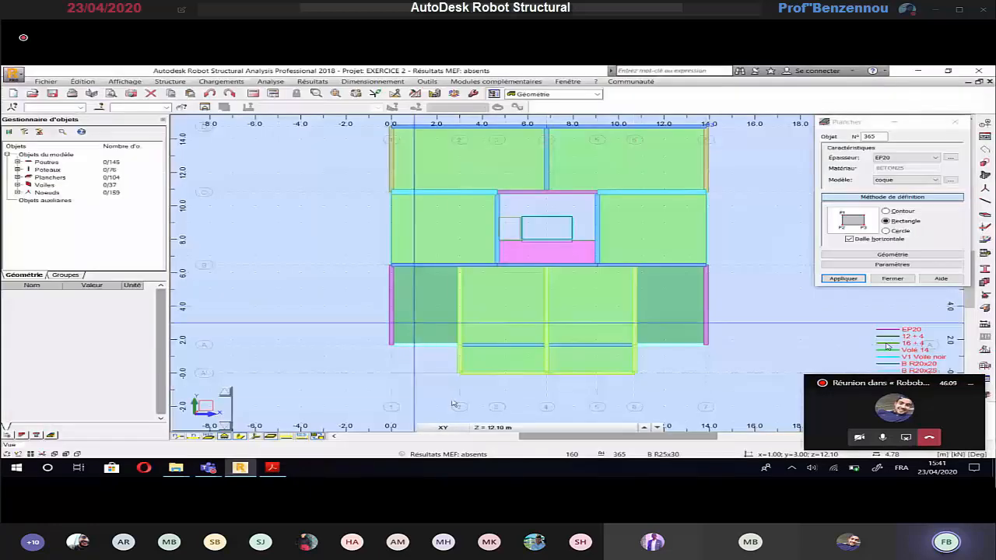
# In the 3D view, delete the surplus stair flights and landings rising above level +12.10 and return to the overall view.
pyautogui.click(442, 427)
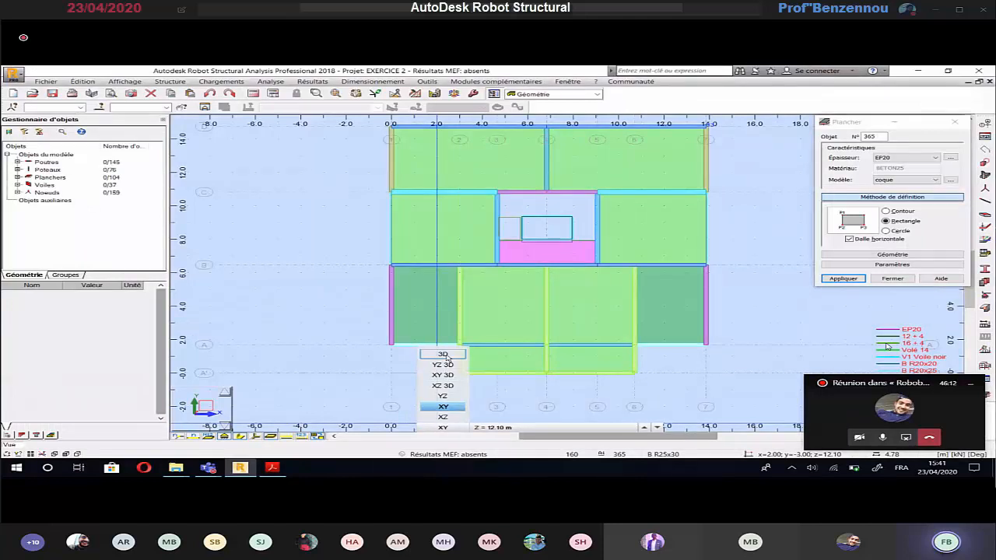
pyautogui.click(442, 355)
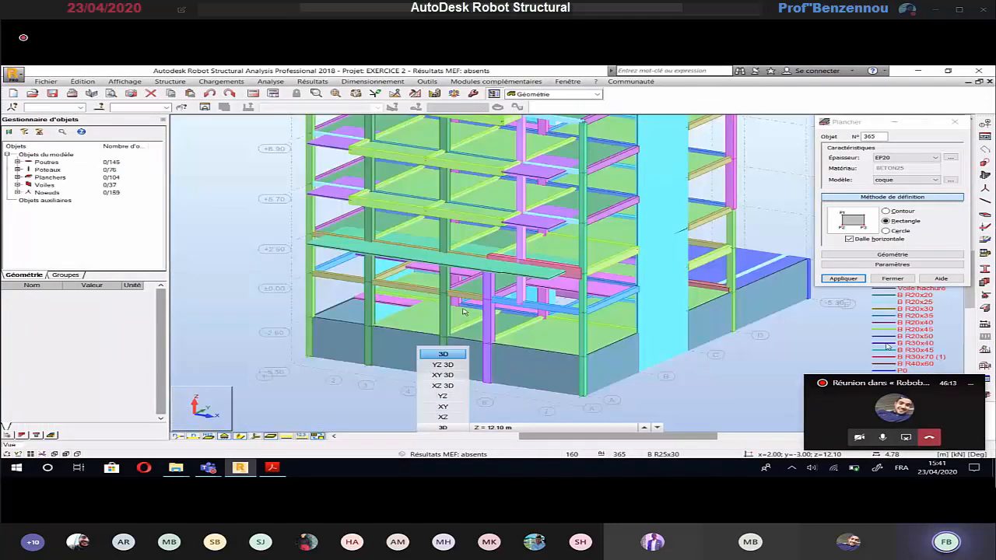
pyautogui.scroll(-3, 464, 312)
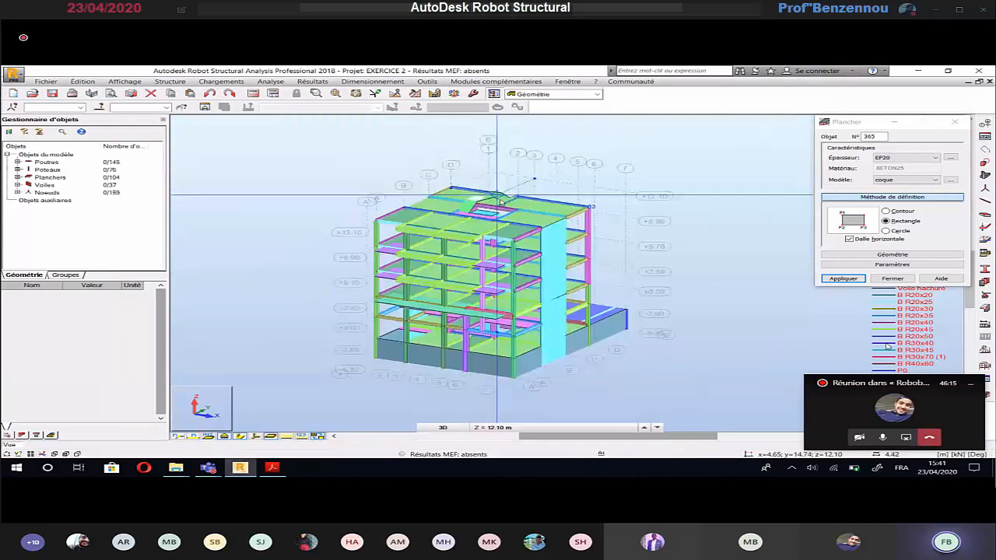
pyautogui.scroll(4, 500, 200)
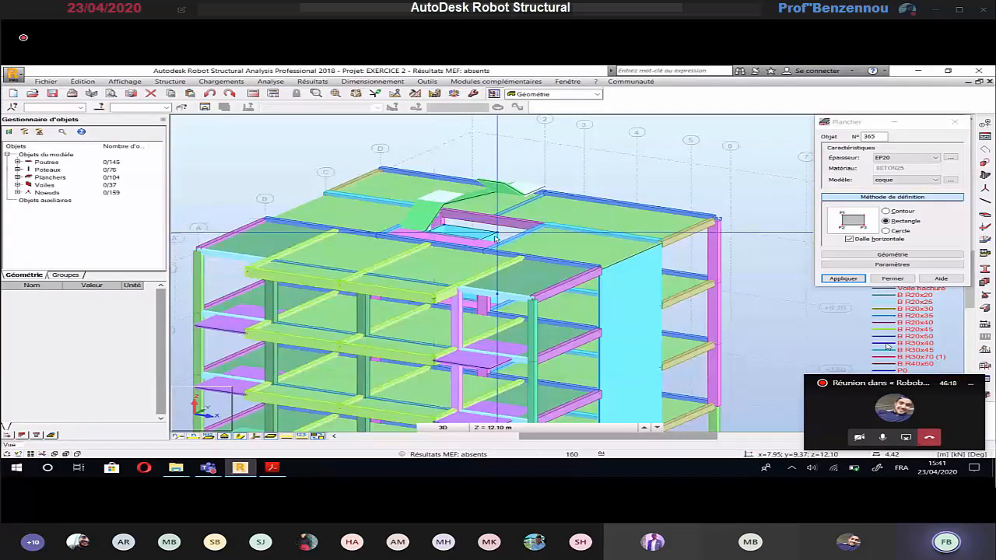
pyautogui.moveTo(495, 237); pyautogui.dragTo(412, 265, button='middle')
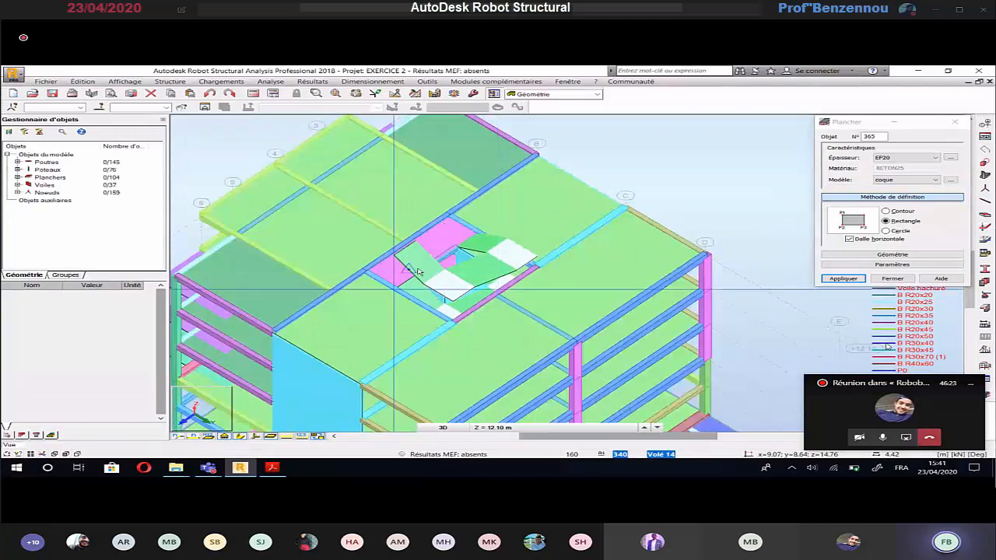
pyautogui.click(954, 122)
pyautogui.click(428, 261)
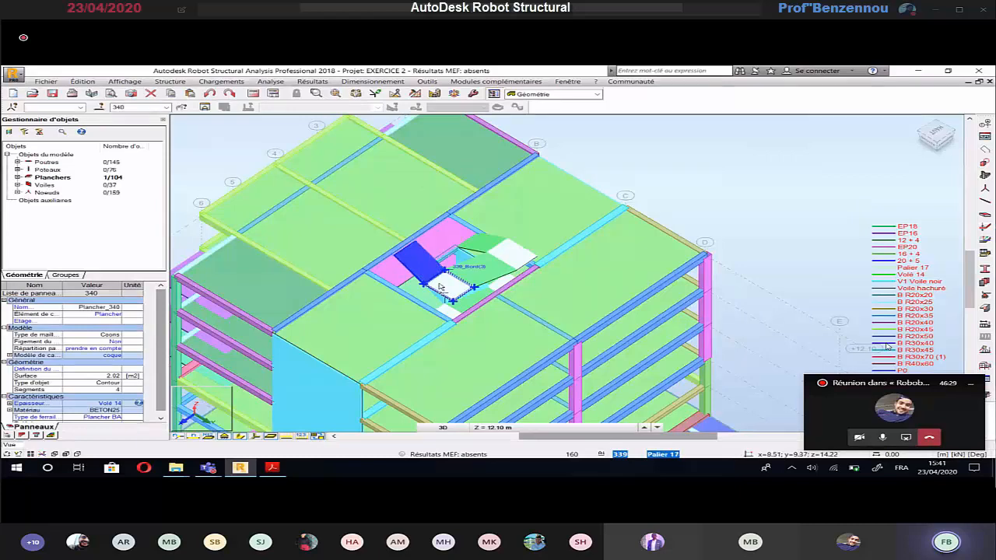
pyautogui.click(917, 122)
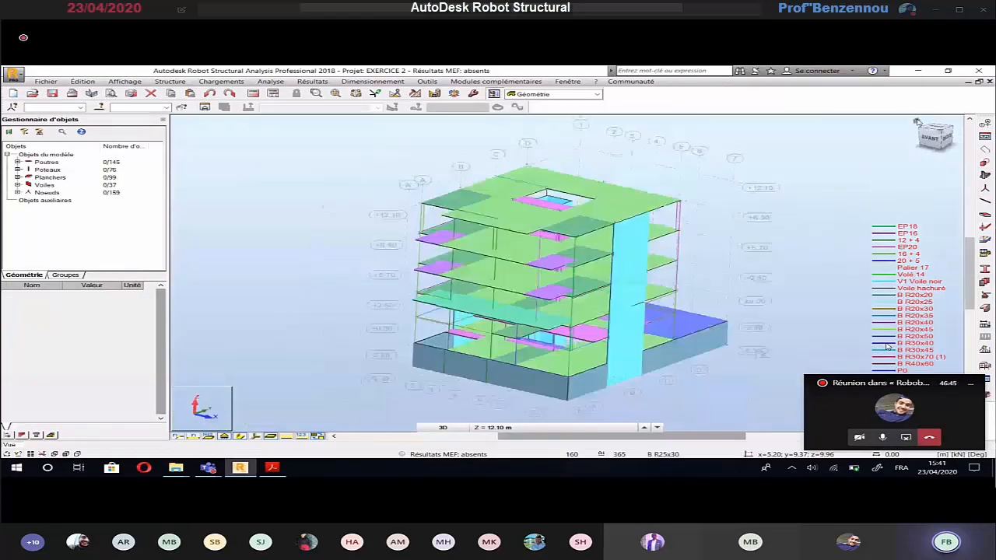
pyautogui.rightClick(279, 200)
pyautogui.click(345, 207)
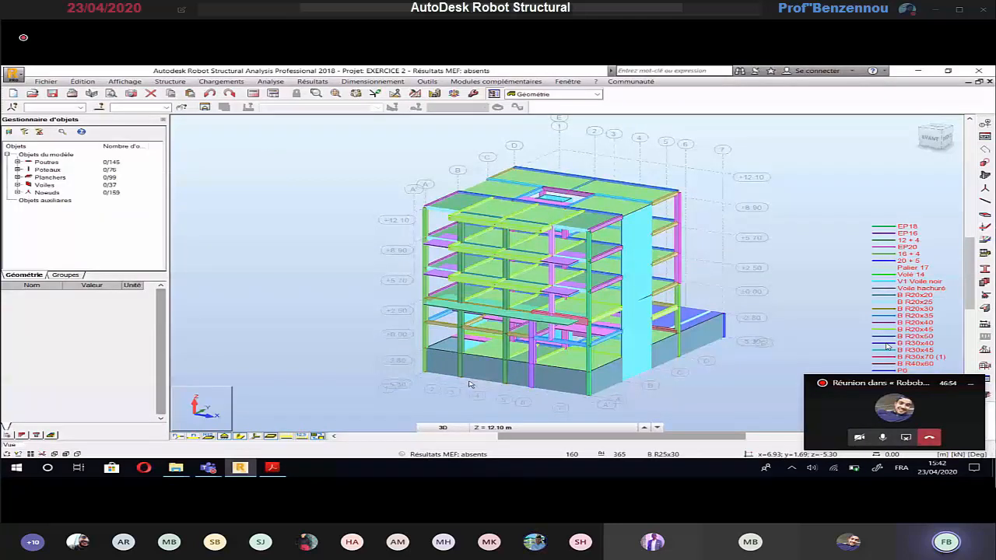
# Switch the model to the XY plan view at the "Lignes de construction -5.30" level.
pyautogui.click(444, 427)
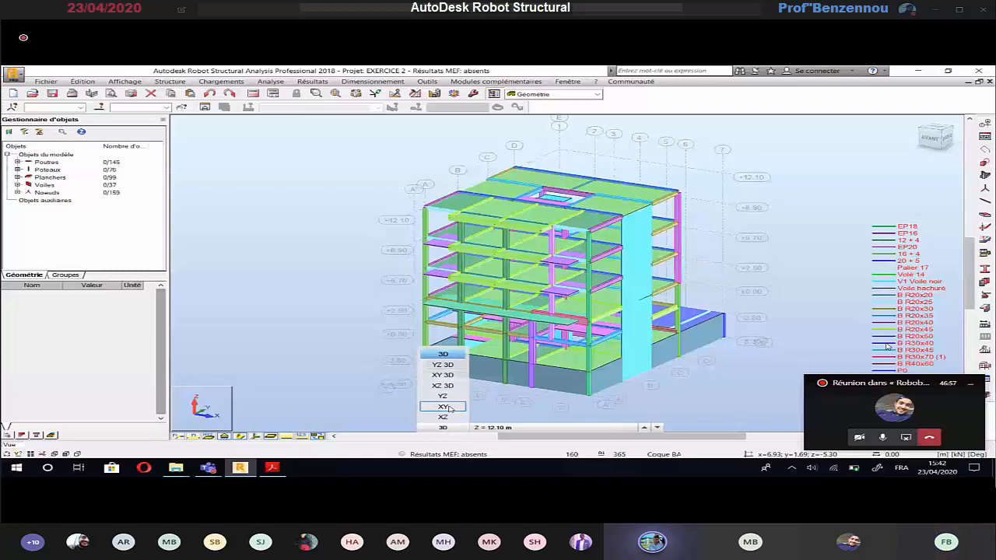
pyautogui.click(290, 332)
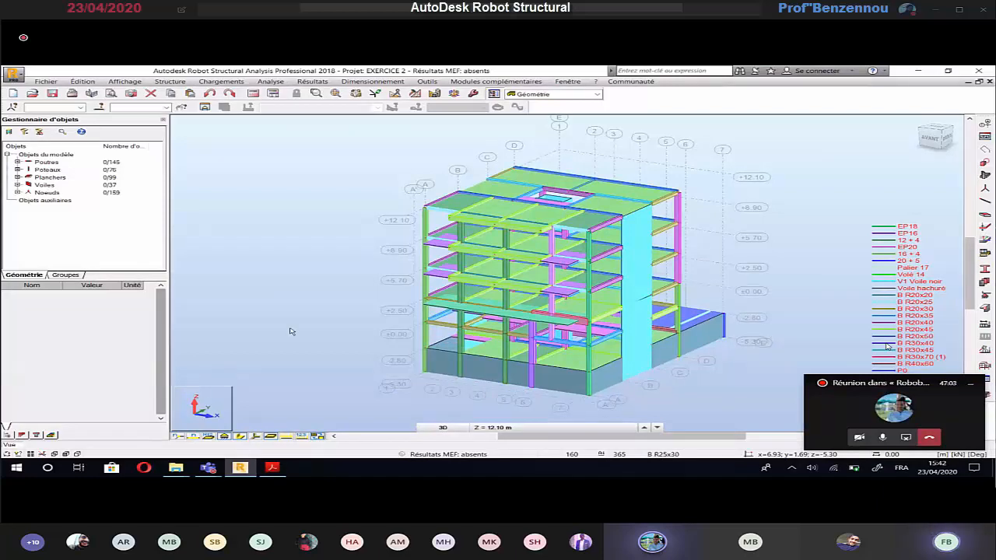
pyautogui.click(271, 469)
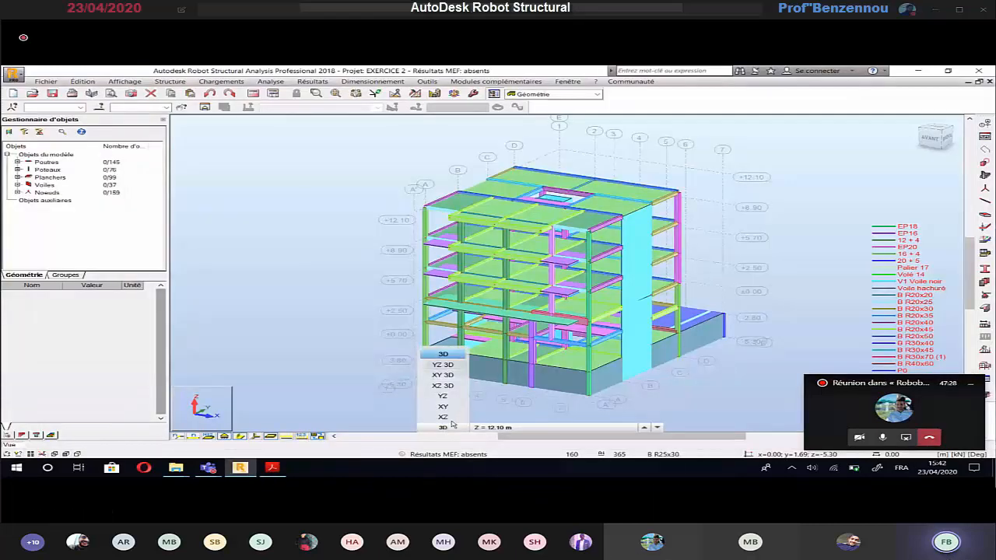
pyautogui.click(514, 427)
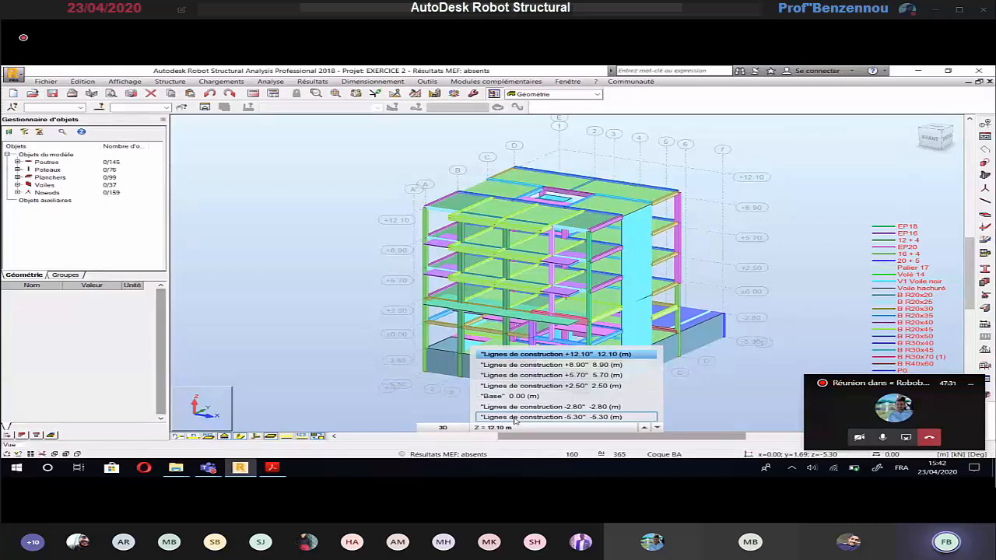
pyautogui.click(515, 418)
pyautogui.click(443, 427)
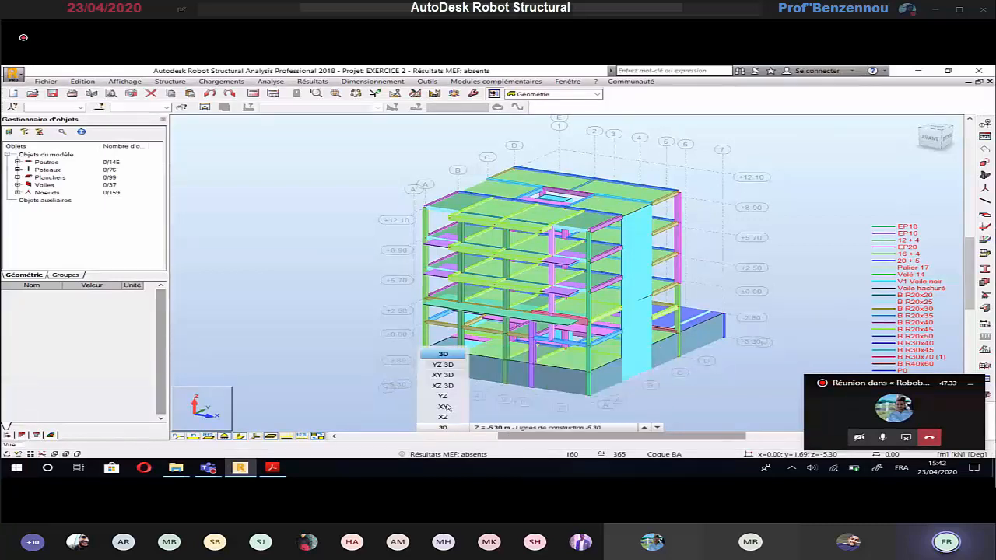
pyautogui.click(444, 406)
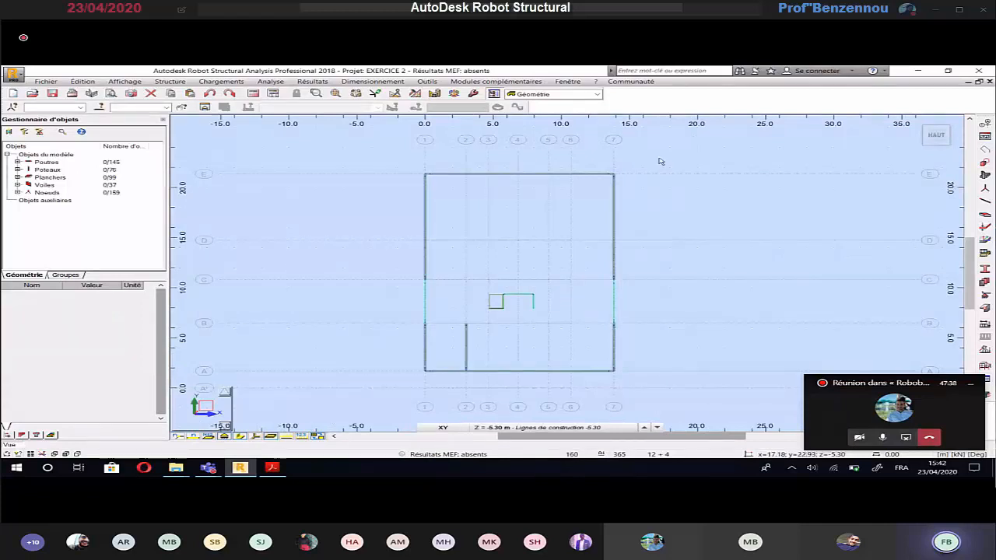
# Select everything at level -5.30, assign the nodal Encastrement support to the selected nodes, and move the supports dialog clear of the plan.
pyautogui.moveTo(659, 161); pyautogui.dragTo(365, 393)
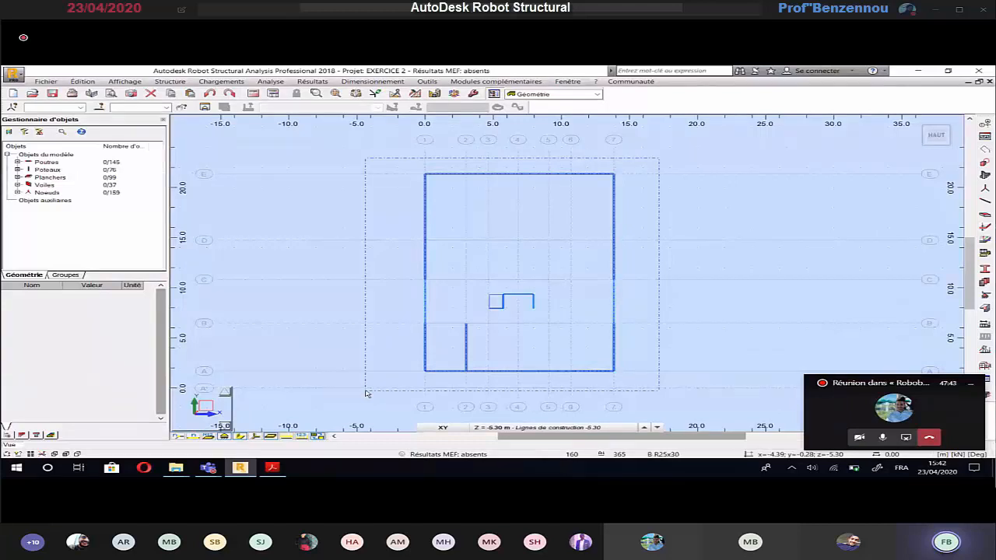
pyautogui.moveTo(365, 393); pyautogui.dragTo(366, 393)
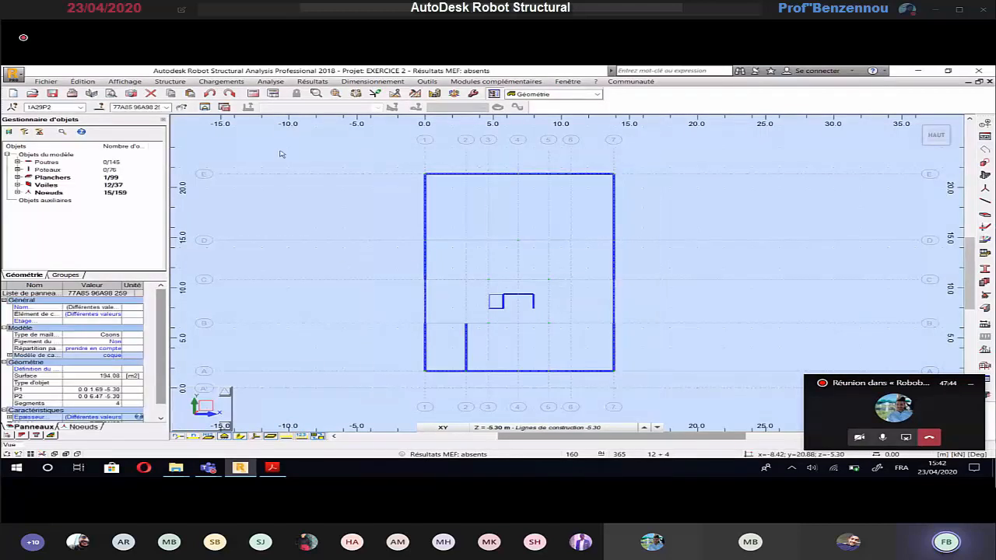
pyautogui.click(170, 81)
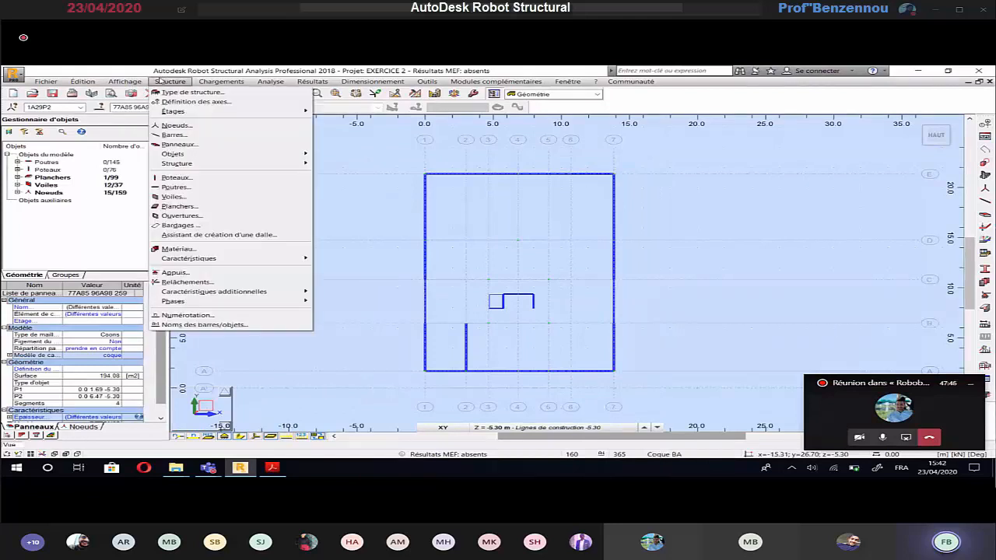
pyautogui.click(238, 275)
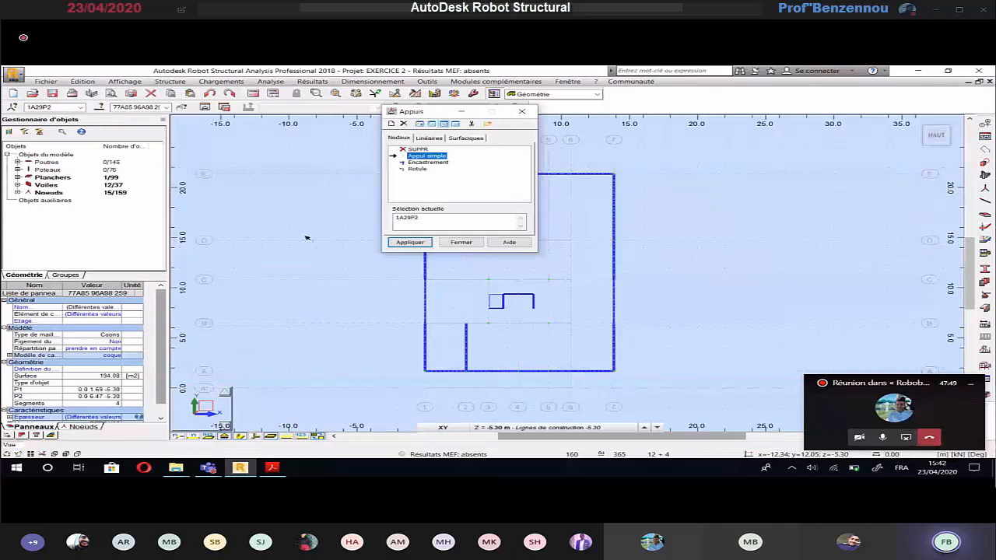
pyautogui.click(416, 163)
pyautogui.click(410, 242)
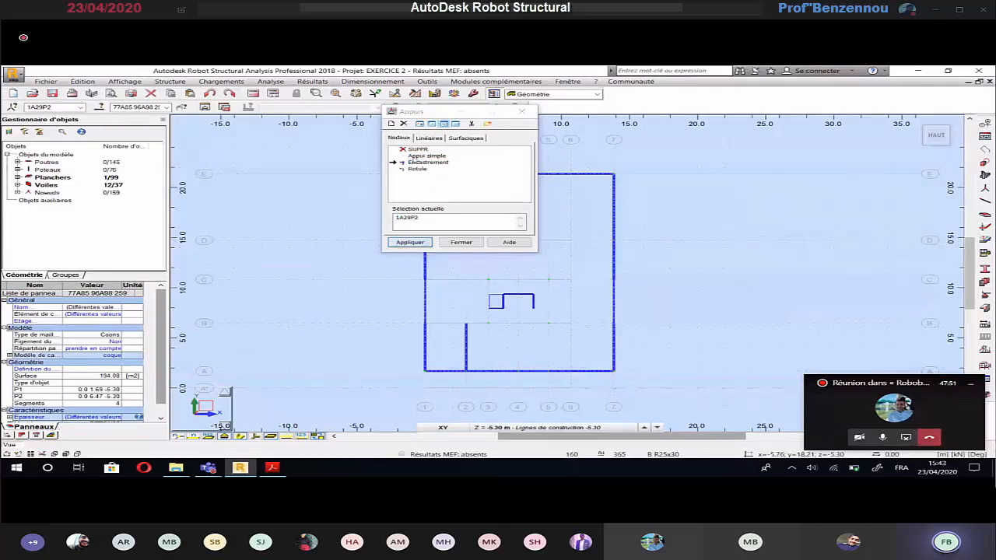
pyautogui.moveTo(440, 115); pyautogui.dragTo(262, 122)
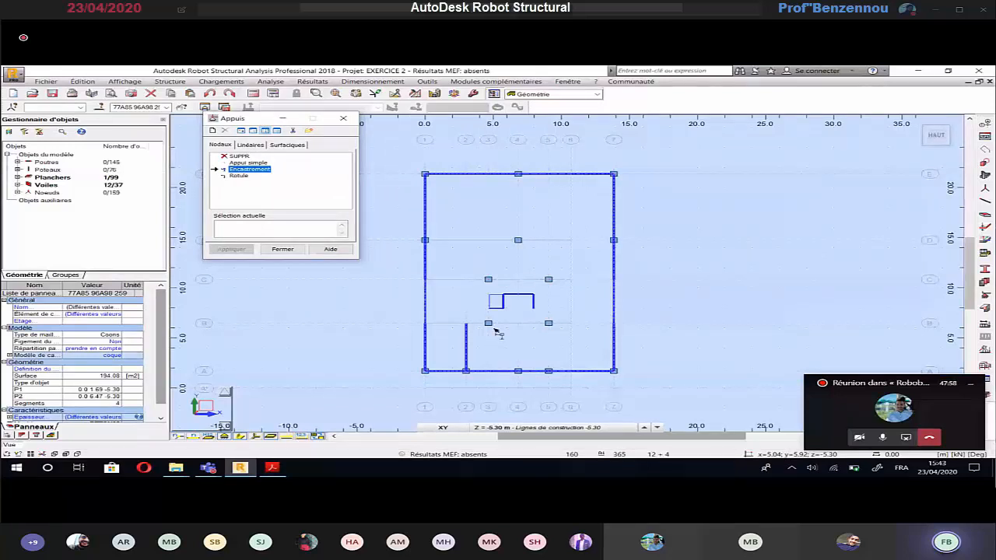
# Clear the selection, check the Encastrement nodal supports around the stair core walls at level -5.30, and close the supports dialog.
pyautogui.press('Escape')
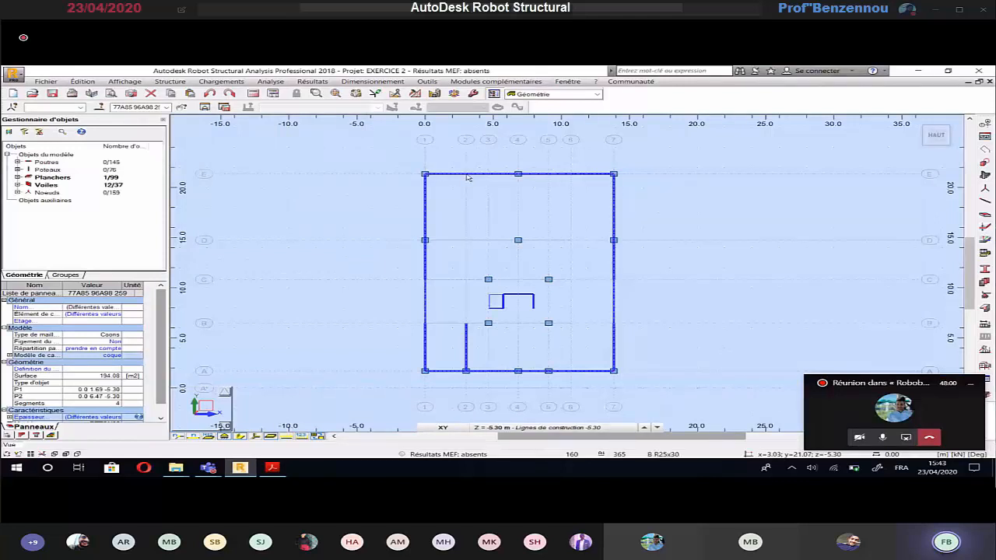
pyautogui.click(367, 220)
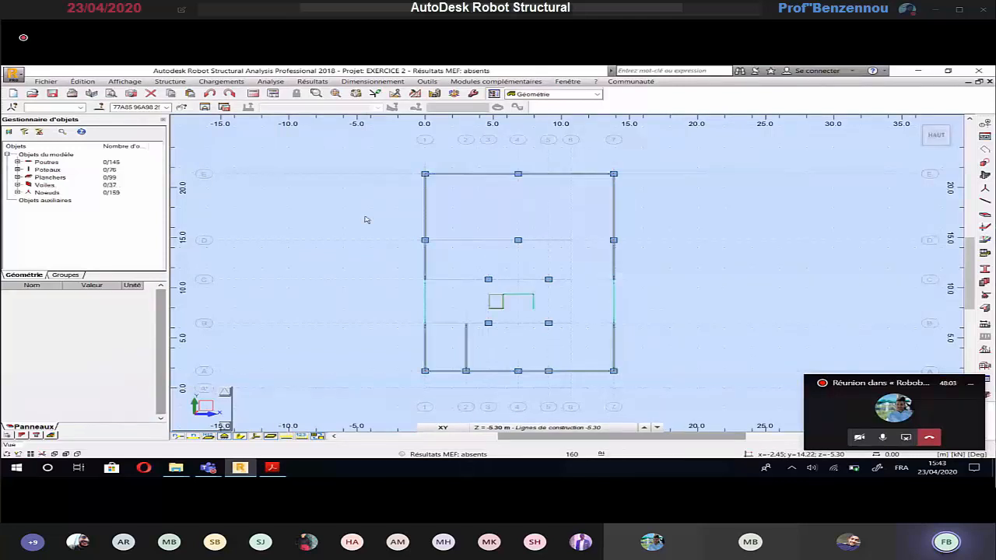
pyautogui.click(174, 83)
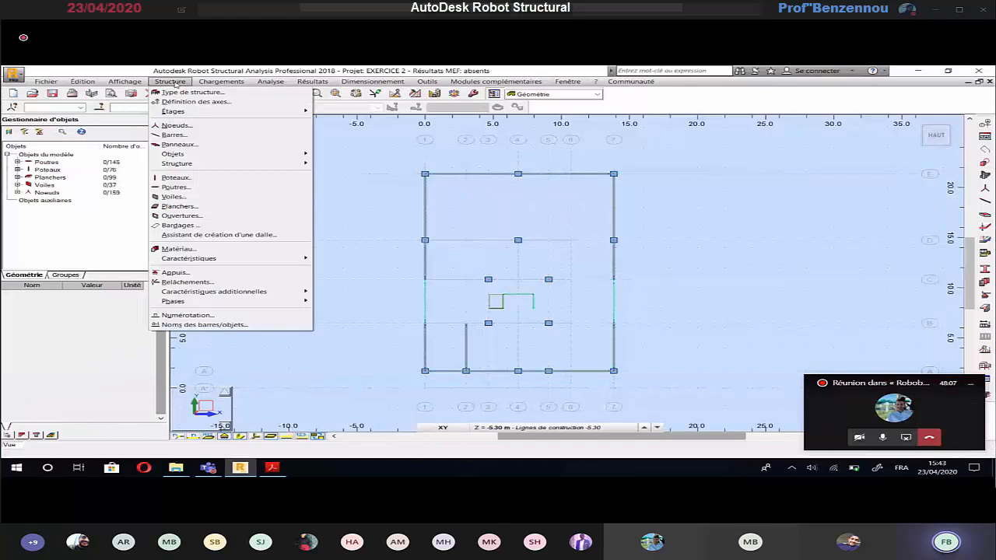
pyautogui.click(233, 273)
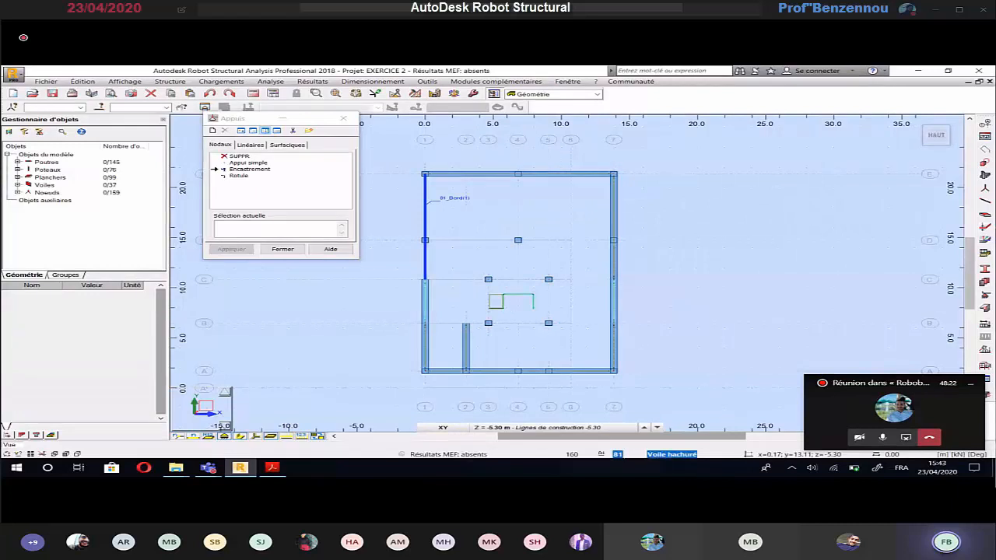
pyautogui.scroll(4, 537, 307)
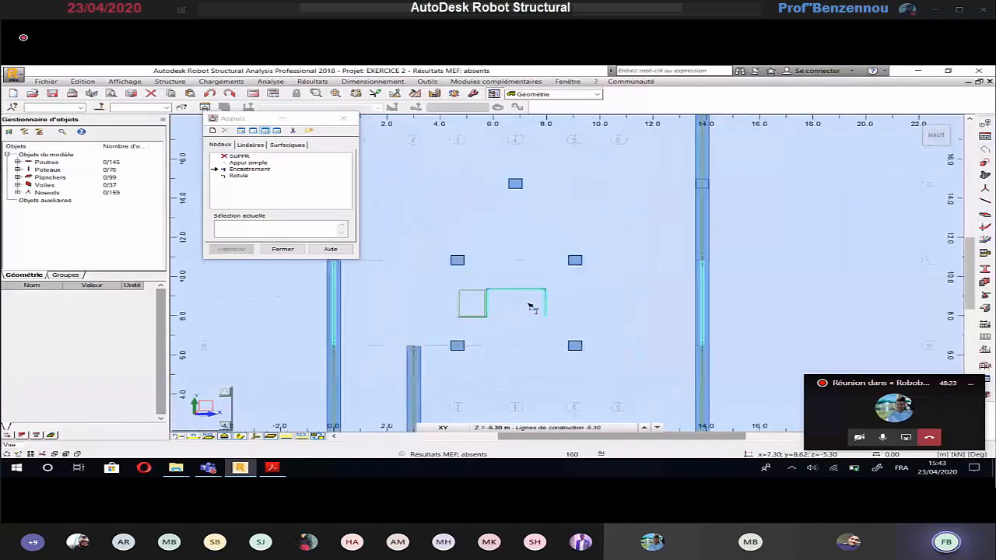
pyautogui.scroll(4, 531, 307)
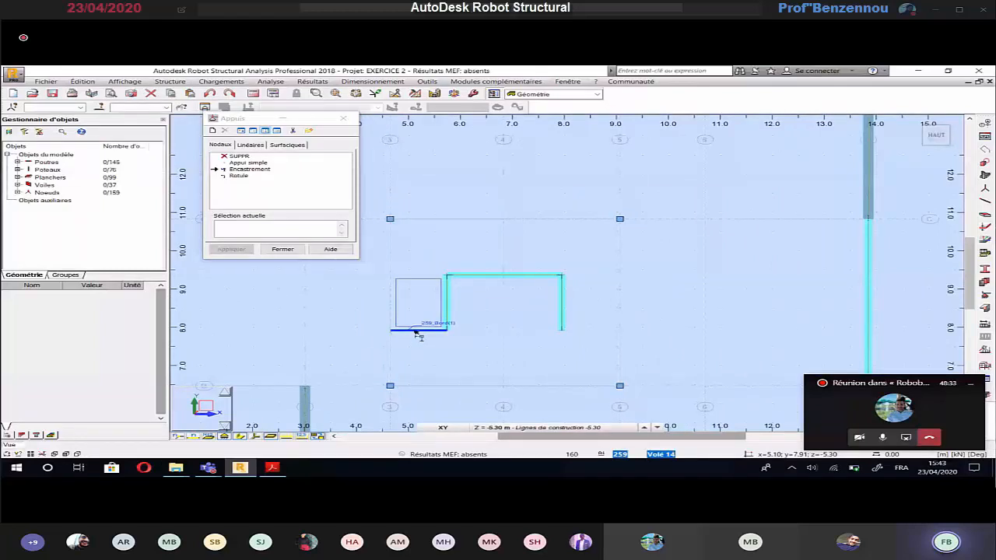
pyautogui.click(296, 250)
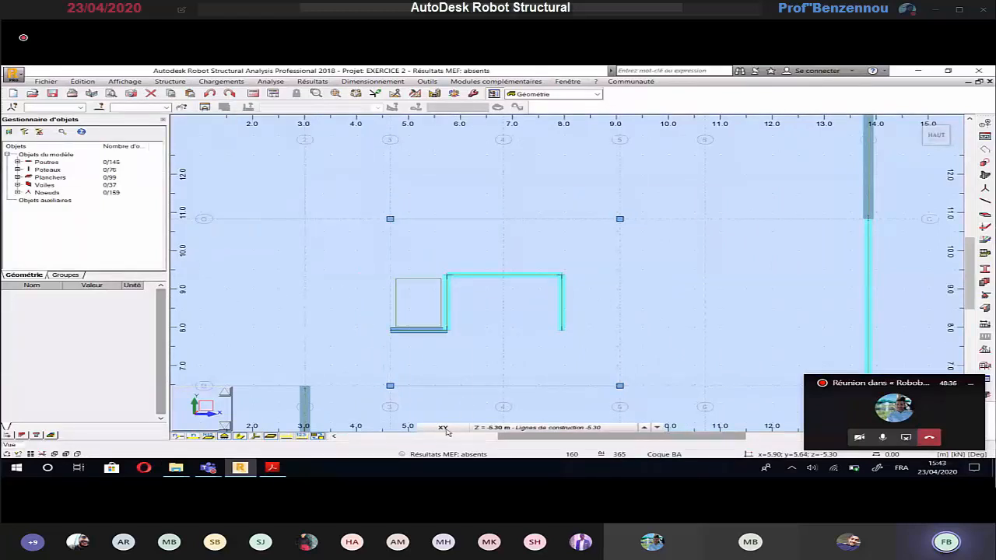
# Switch to the 3D view, examine the supports under the walls and columns from below, and return to the overall view.
pyautogui.click(444, 428)
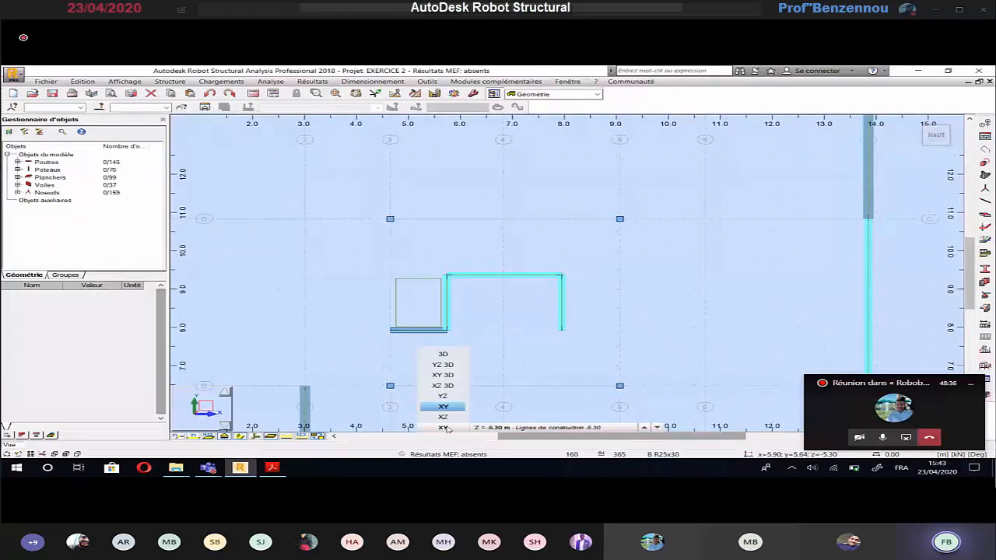
pyautogui.click(443, 355)
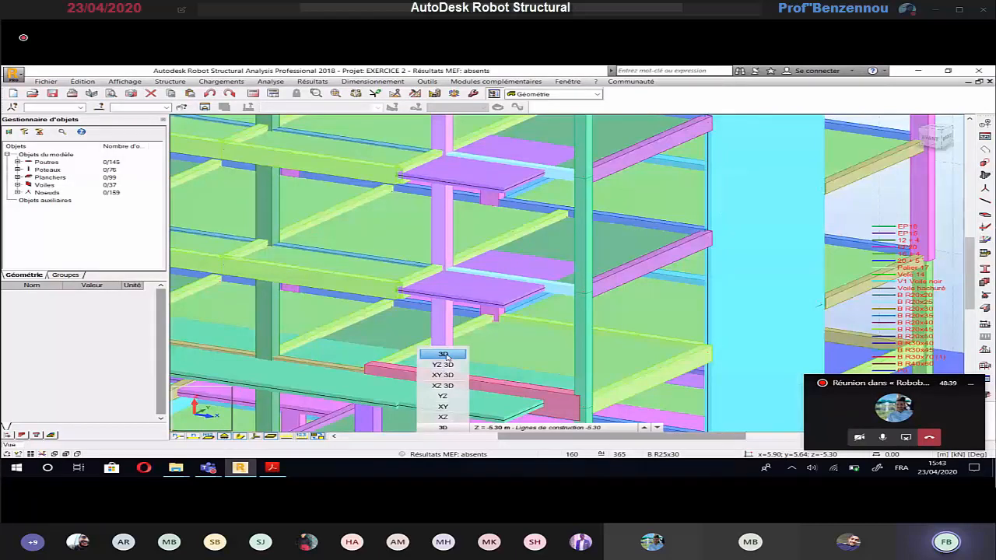
pyautogui.click(444, 354)
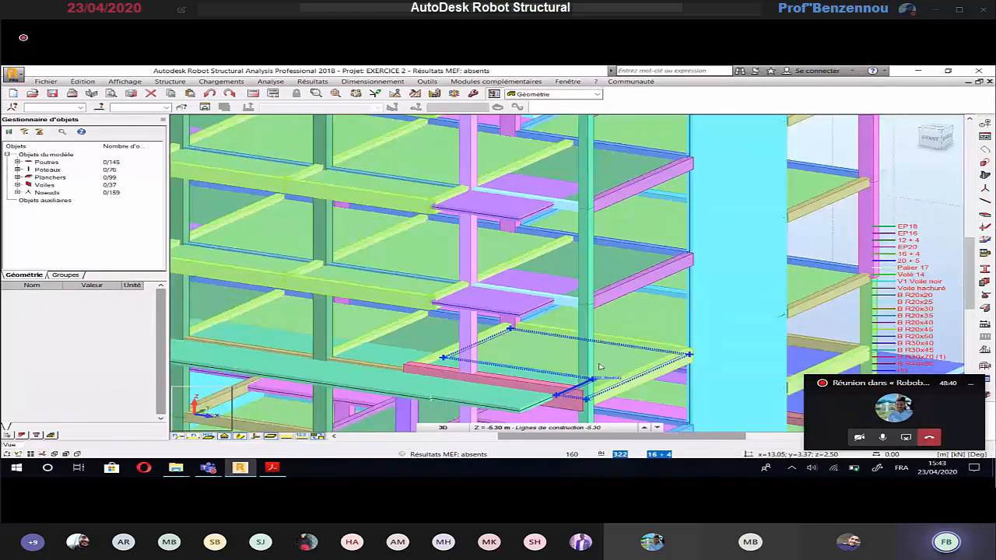
pyautogui.scroll(-5, 599, 265)
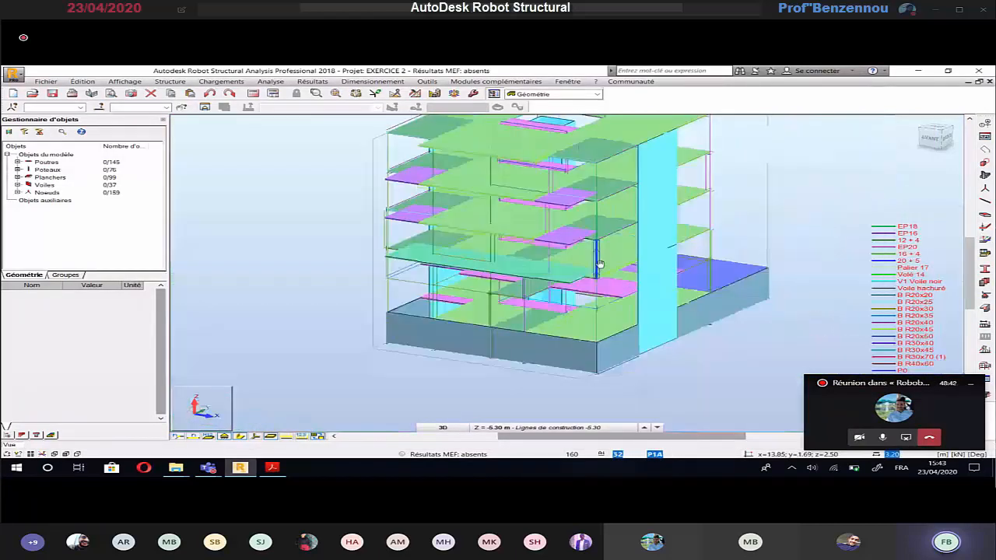
pyautogui.scroll(5, 599, 265)
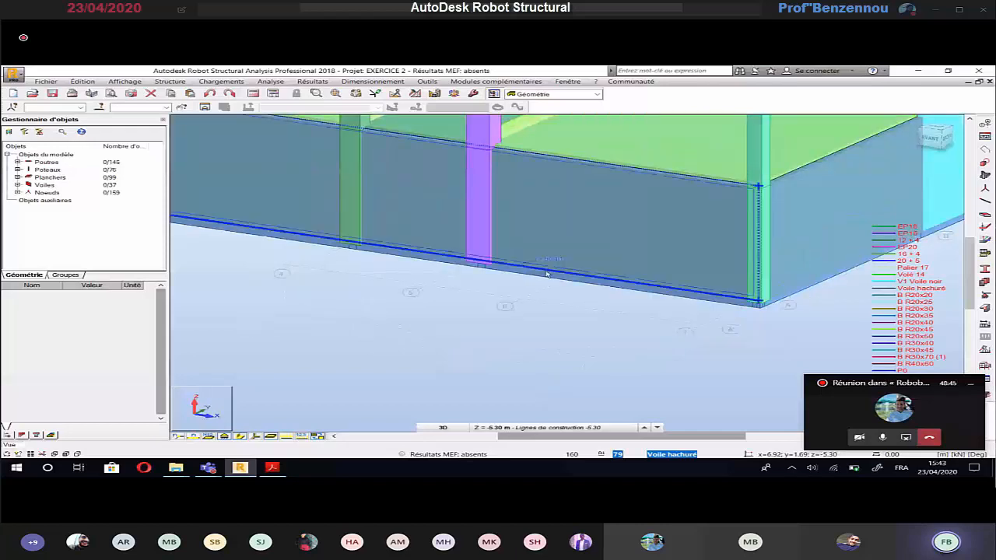
pyautogui.keyDown('shift'); pyautogui.moveTo(547, 274); pyautogui.dragTo(546, 239, button='middle'); pyautogui.keyUp('shift')
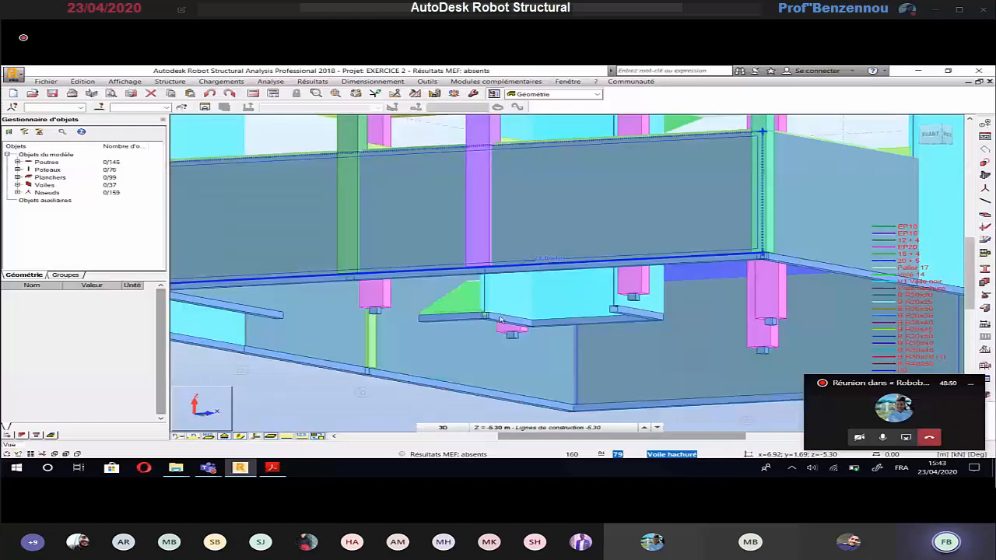
pyautogui.scroll(1, 546, 303)
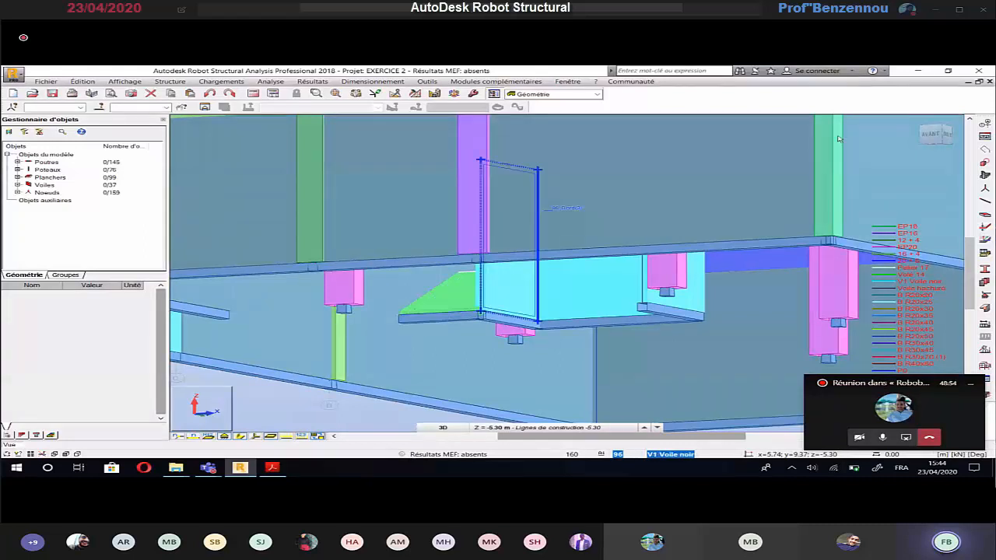
pyautogui.click(918, 123)
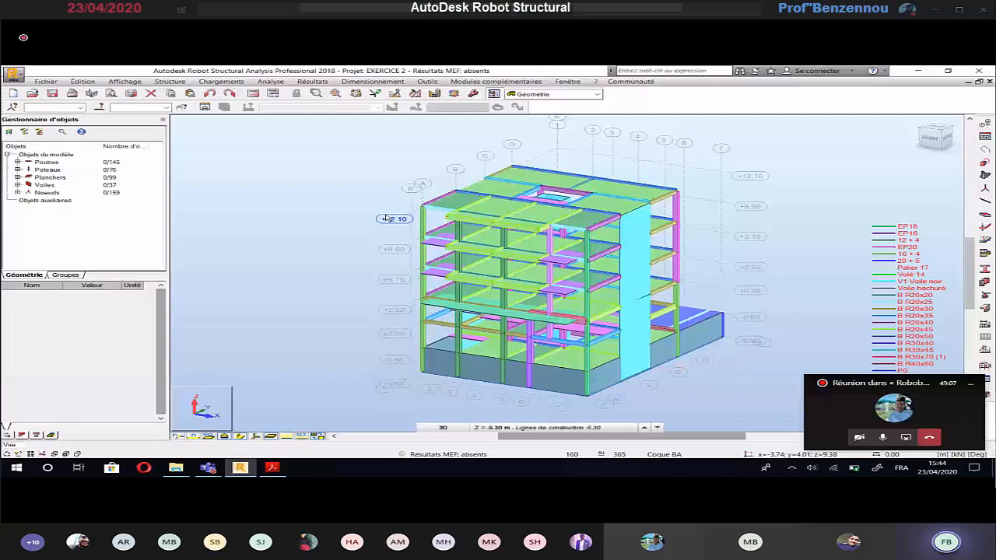
# Start defining the building storeys manually and add the first storey with a height of -5.3 m.
pyautogui.click(169, 81)
pyautogui.moveTo(186, 111)
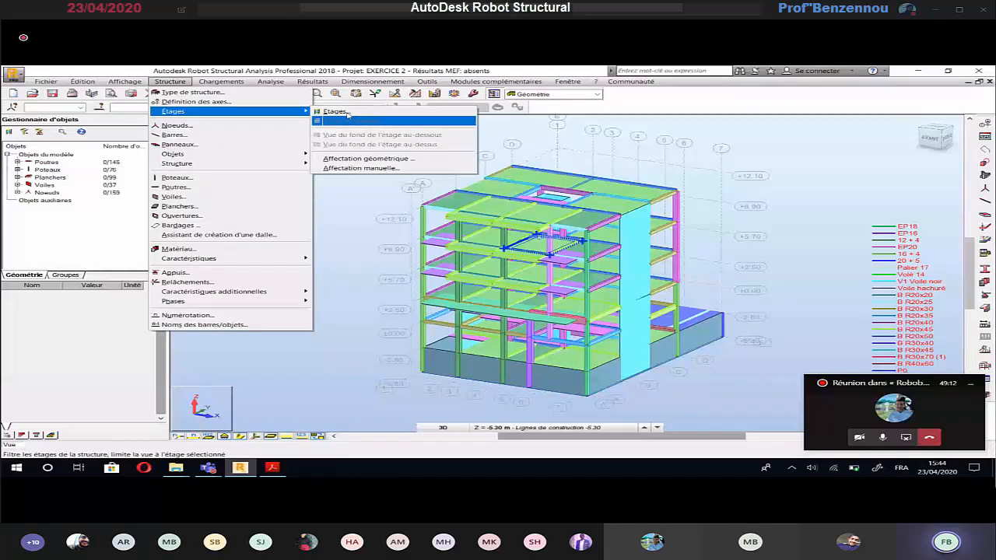
pyautogui.click(342, 112)
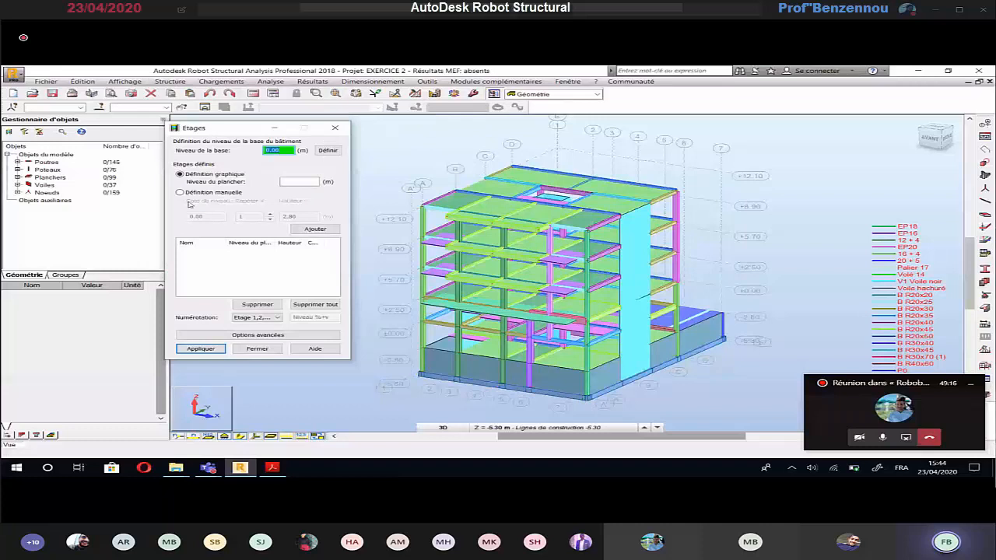
pyautogui.click(179, 192)
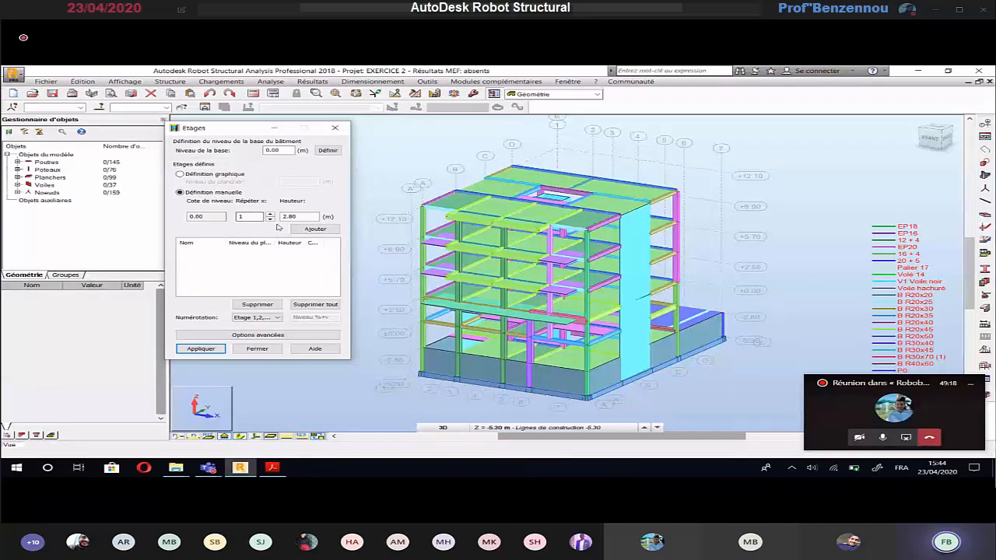
pyautogui.doubleClick(299, 217)
pyautogui.write('5.3')
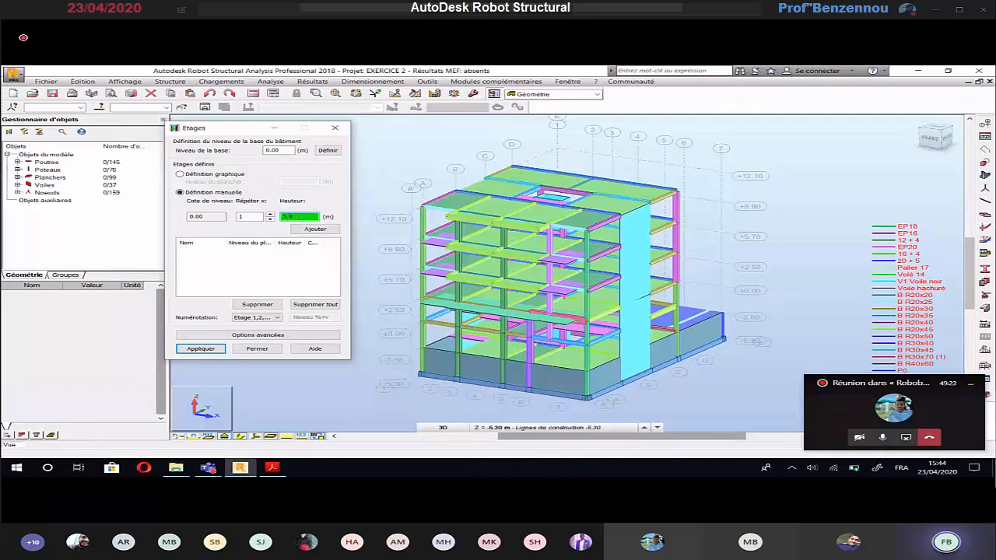
pyautogui.click(301, 232)
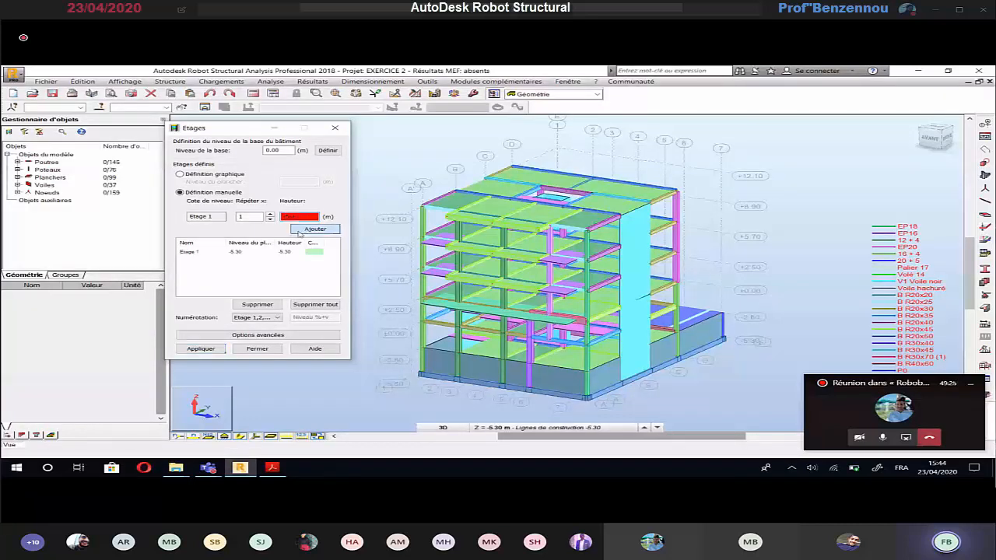
# Add three more storeys with heights of 2.5 m, 2.8 m and 2.5 m in that order.
pyautogui.doubleClick(299, 216)
pyautogui.write('2.5')
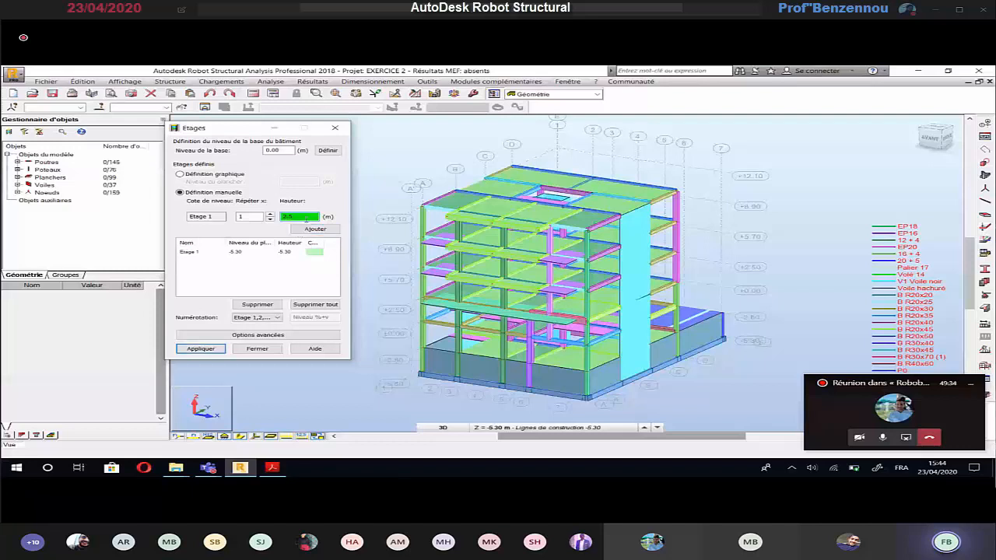
pyautogui.click(307, 229)
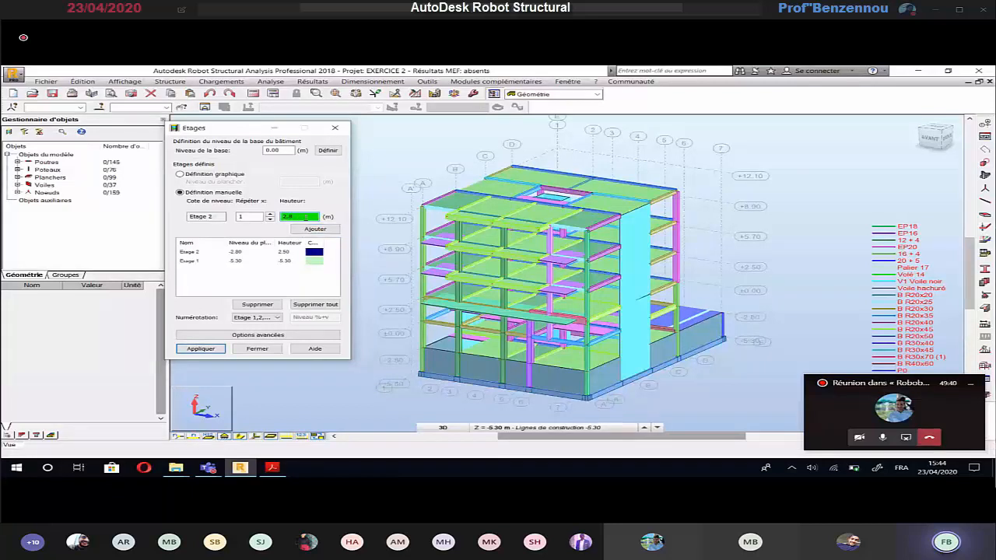
pyautogui.click(308, 229)
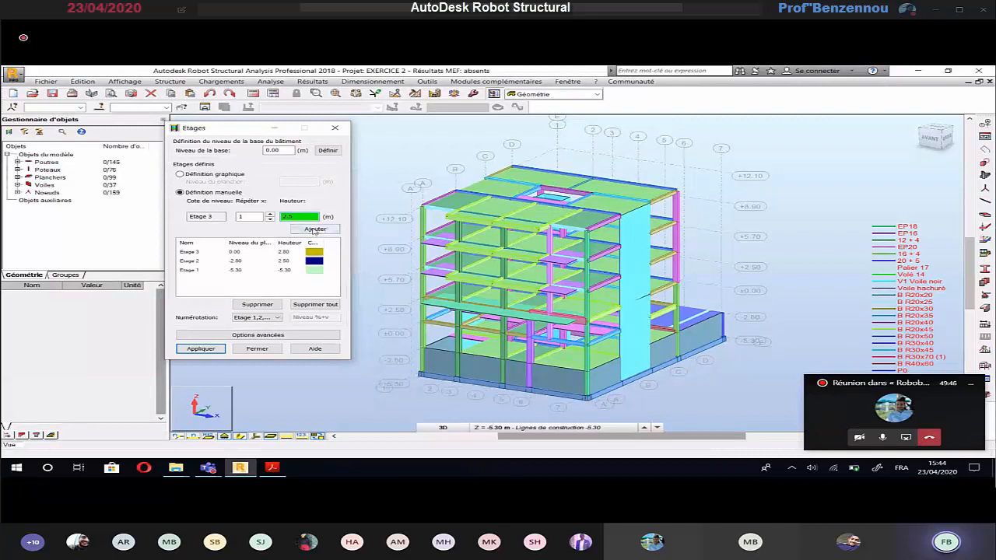
pyautogui.click(314, 230)
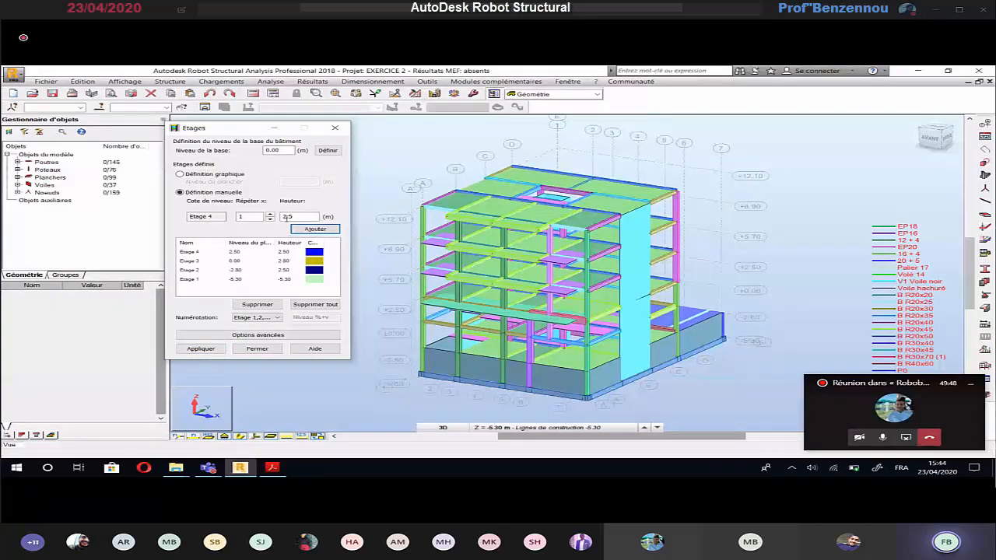
# Add three repeated storeys, each 3.2 m high, above the existing ones.
pyautogui.write('3.2')
pyautogui.click(270, 215)
pyautogui.click(270, 215)
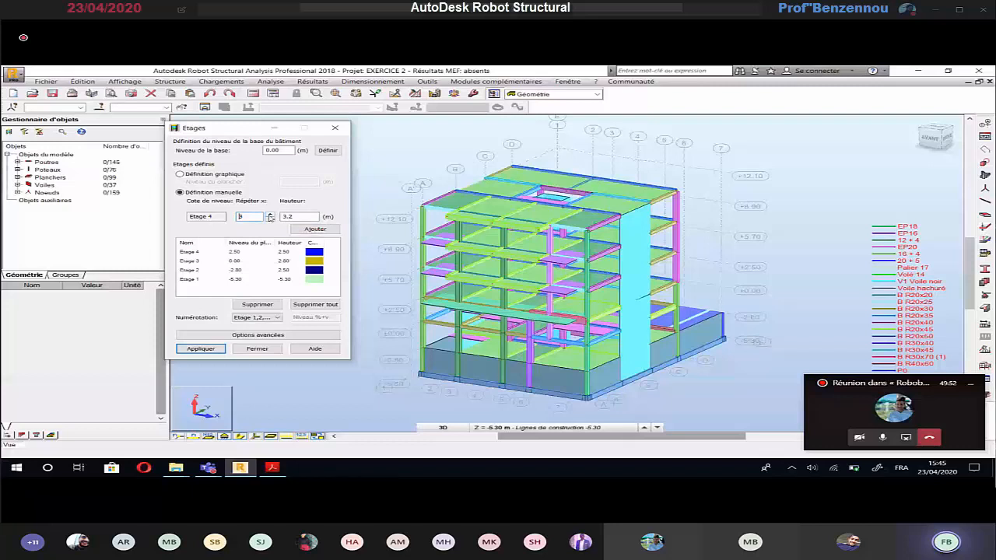
pyautogui.click(300, 230)
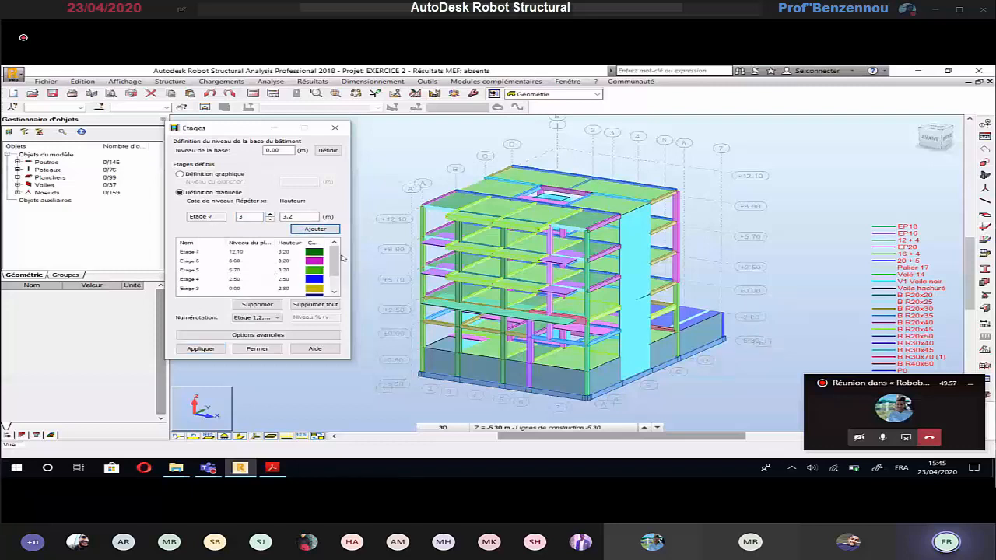
# Delete the lowest storey, Etage 1 at level -5.30, from the storey list.
pyautogui.scroll(-1, 340, 258)
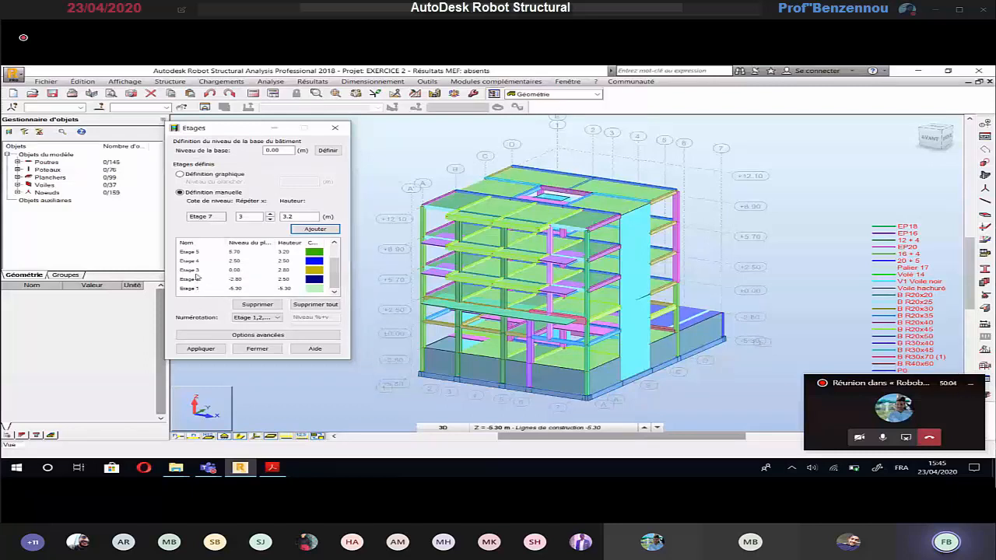
pyautogui.click(190, 289)
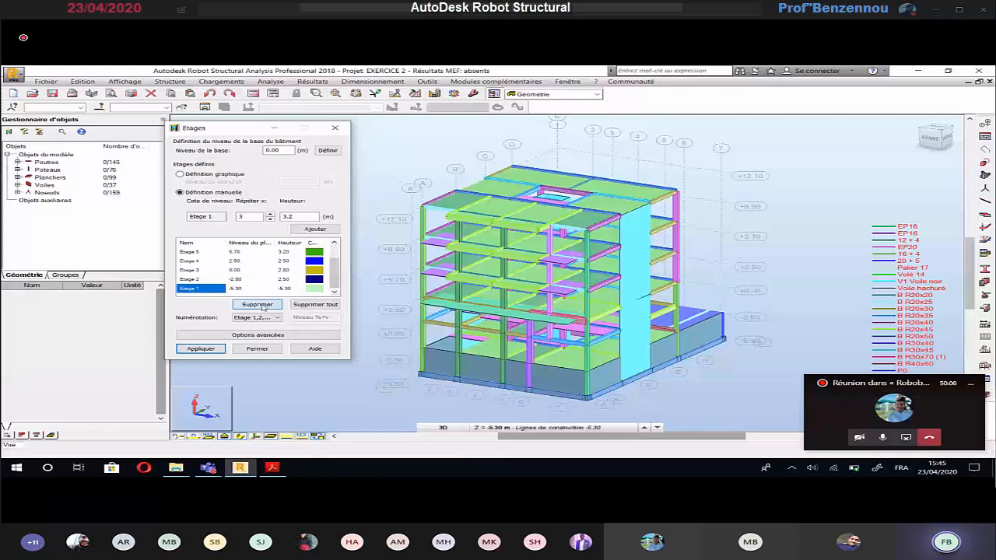
pyautogui.click(261, 305)
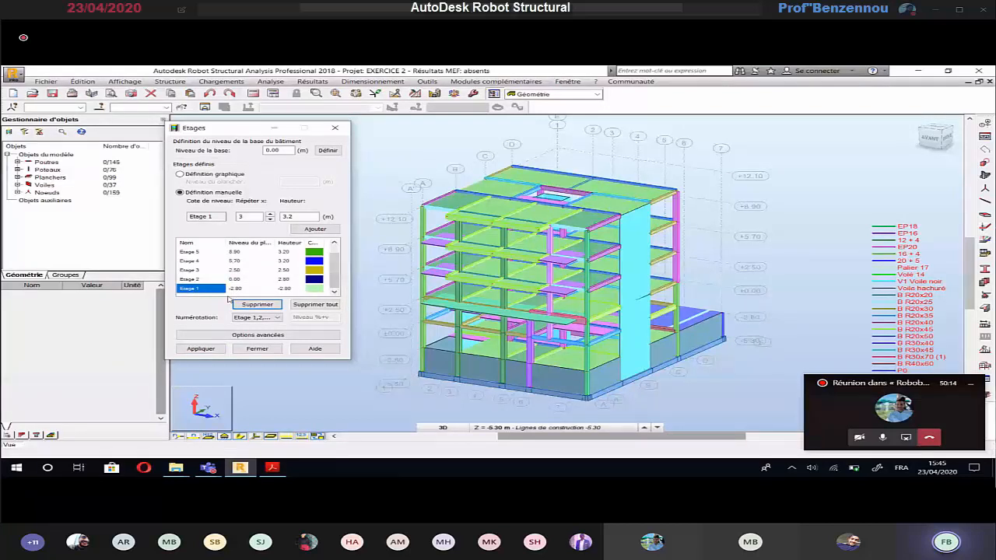
# Rename the storey at level -2.80 as PH SS1 and the storey at level 0.00 as PH MEZZANINE.
pyautogui.click(198, 290)
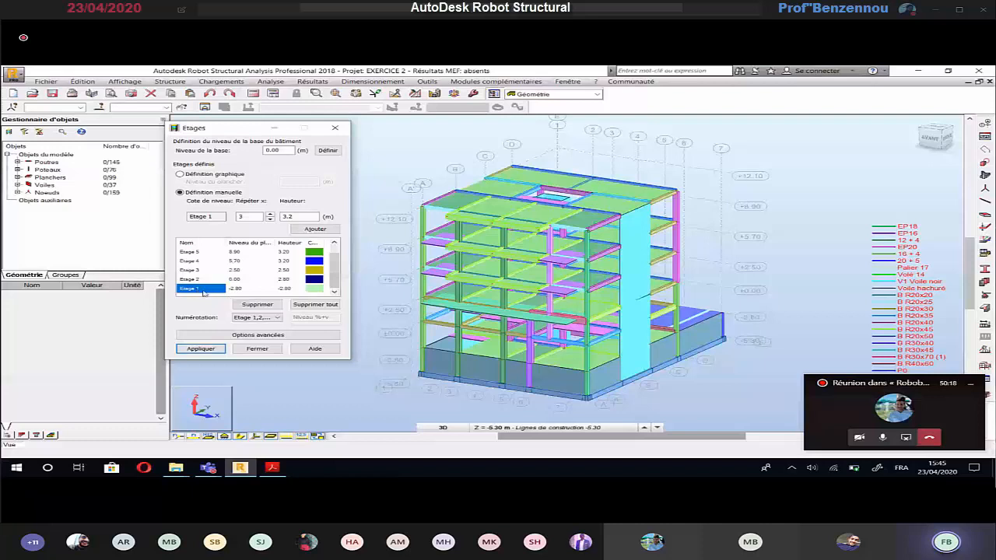
pyautogui.click(200, 290)
pyautogui.write('PH SS1')
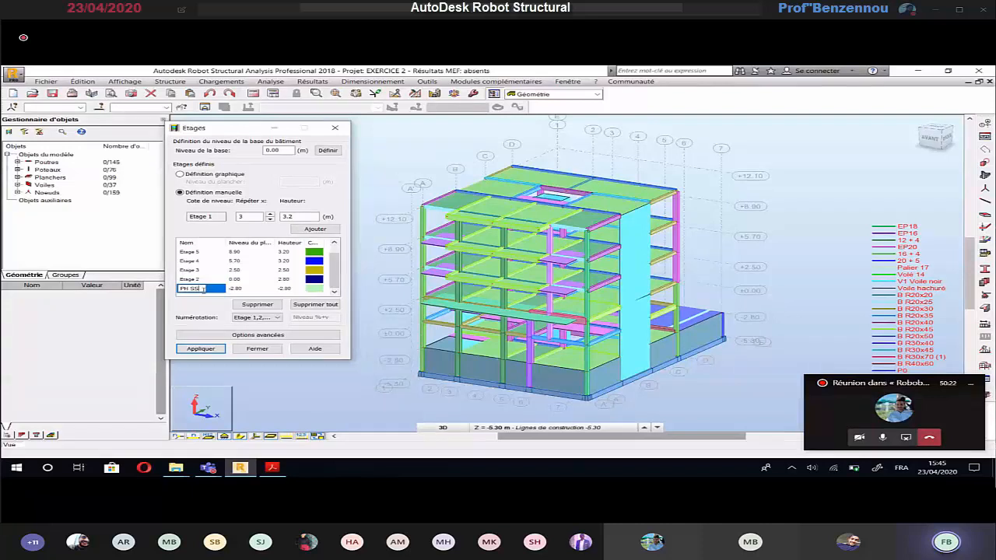
pyautogui.press('Return')
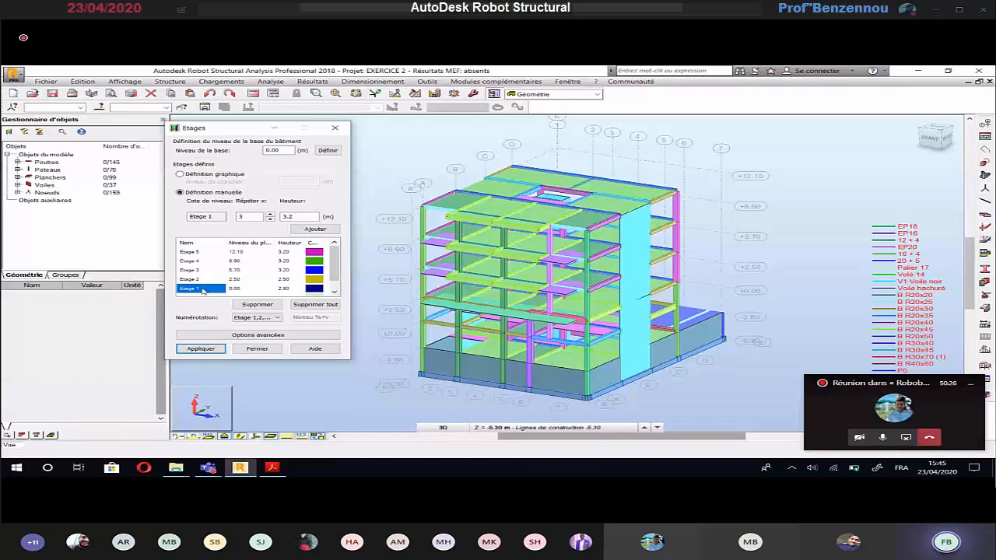
pyautogui.click(202, 290)
pyautogui.write('PH MEZZANINE')
pyautogui.press('Return')
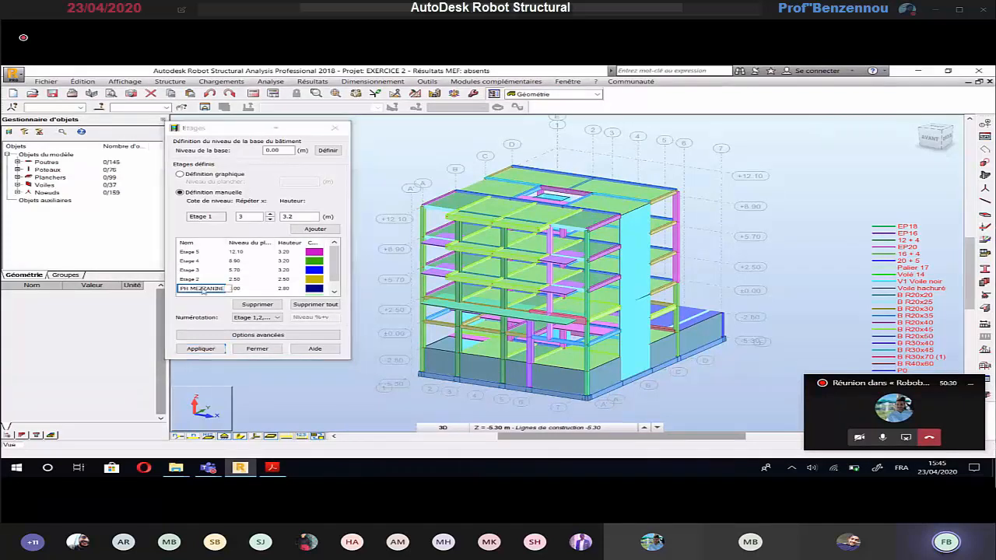
# Rename the storey at level 2.50 as PH RDC.
pyautogui.click(201, 280)
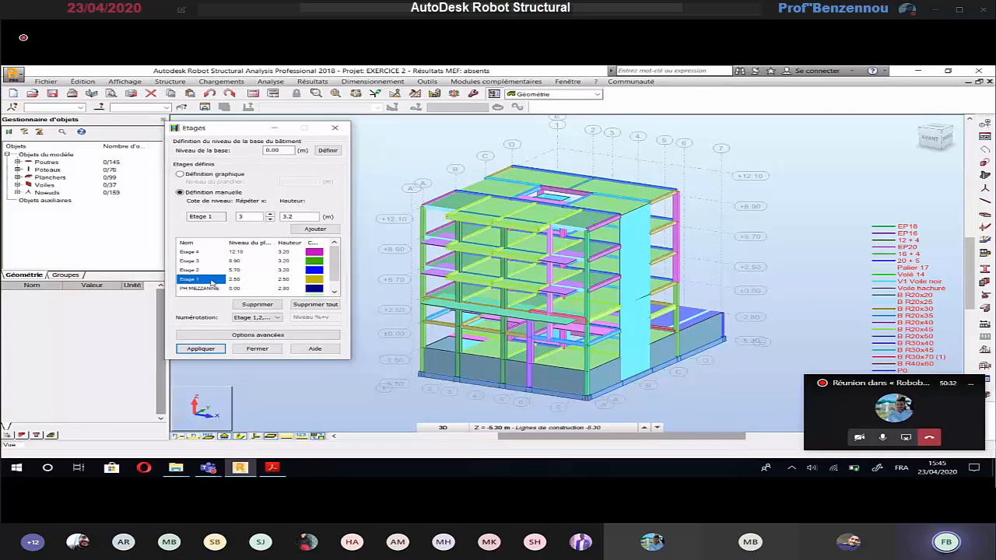
pyautogui.click(210, 282)
pyautogui.write('PH RD')
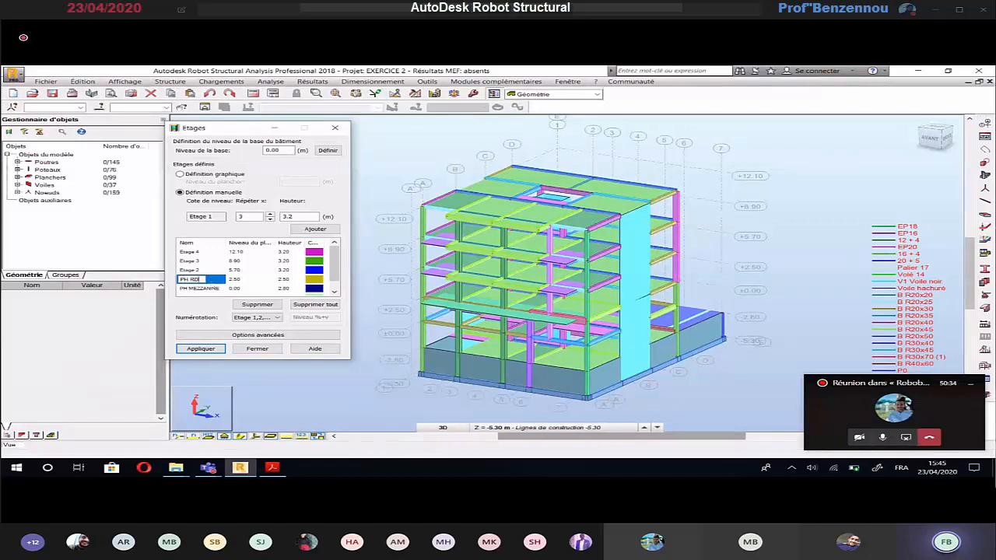
pyautogui.write('C')
pyautogui.press('Return')
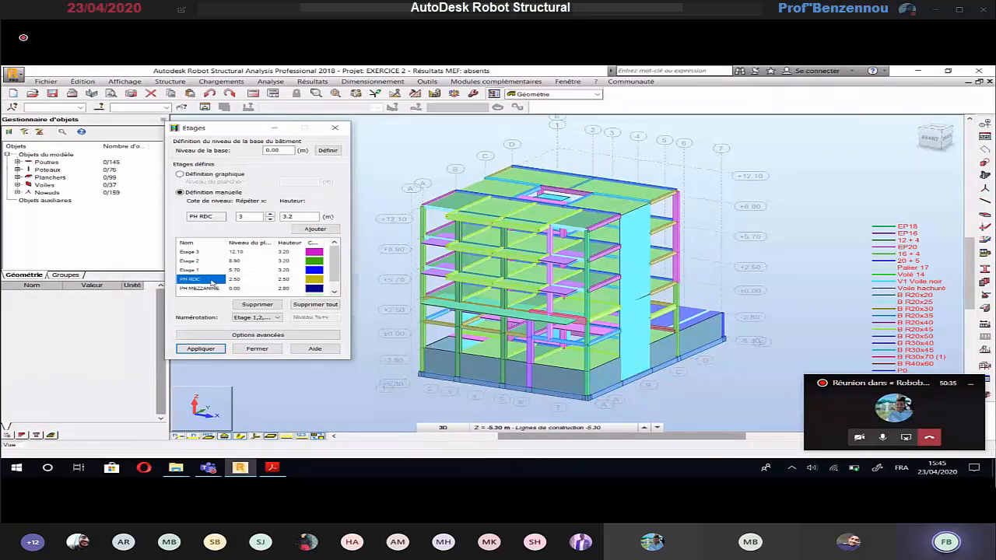
# Rename the storey at level 5.70 as PH 1ER ETAGE and the storey at level 8.90 as PH 2EME ETAGE.
pyautogui.click(200, 271)
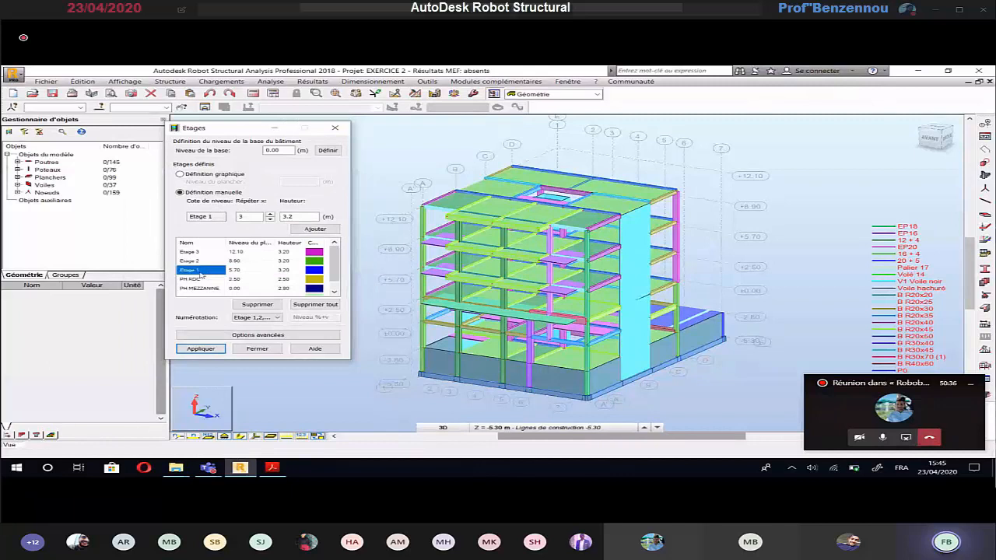
pyautogui.click(200, 270)
pyautogui.write('PH 1ER ETAGE')
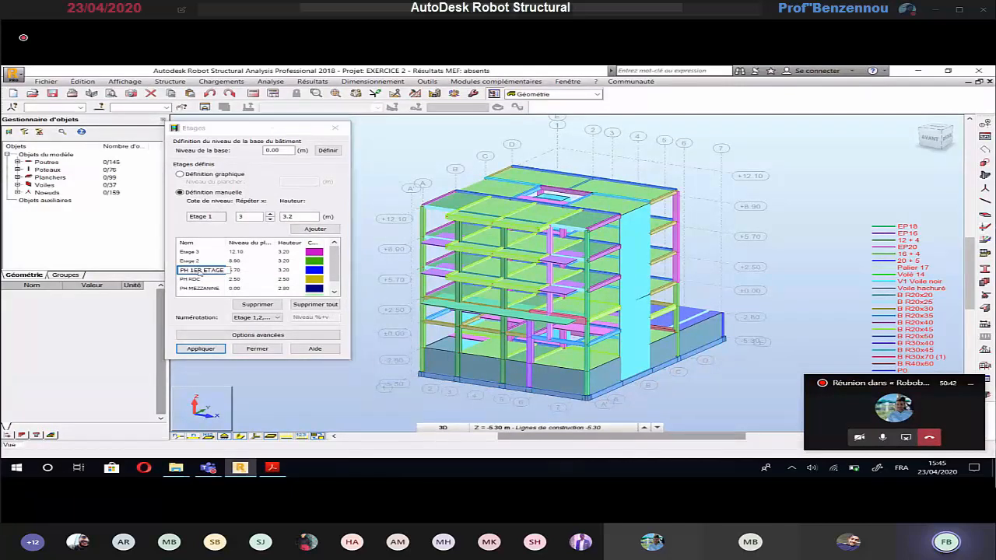
pyautogui.click(194, 261)
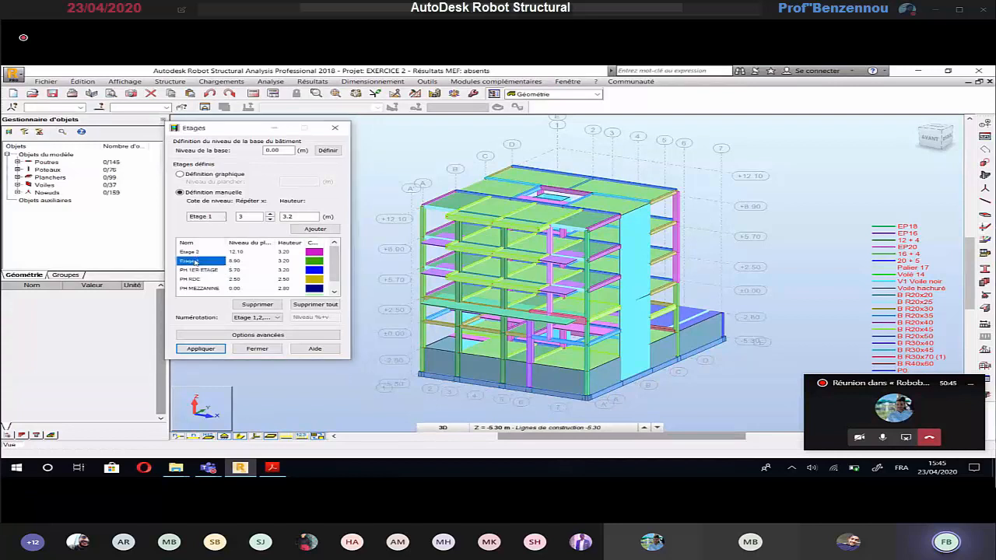
pyautogui.write('PH 2EME')
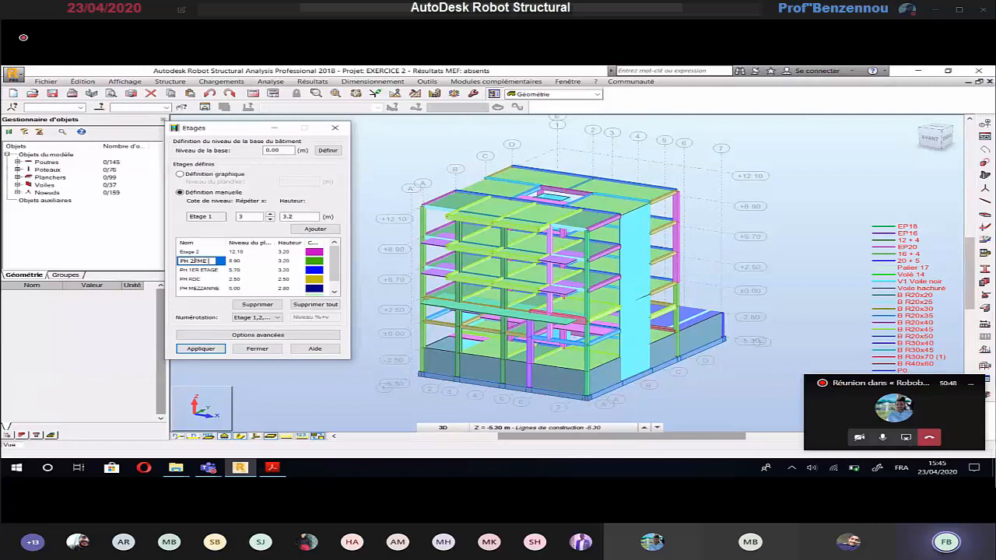
pyautogui.write(' ETAGE')
pyautogui.click(194, 262)
# Rename the storey at level 12.10 as PH 3EME ETAGE and apply the storey definitions to the model.
pyautogui.click(196, 253)
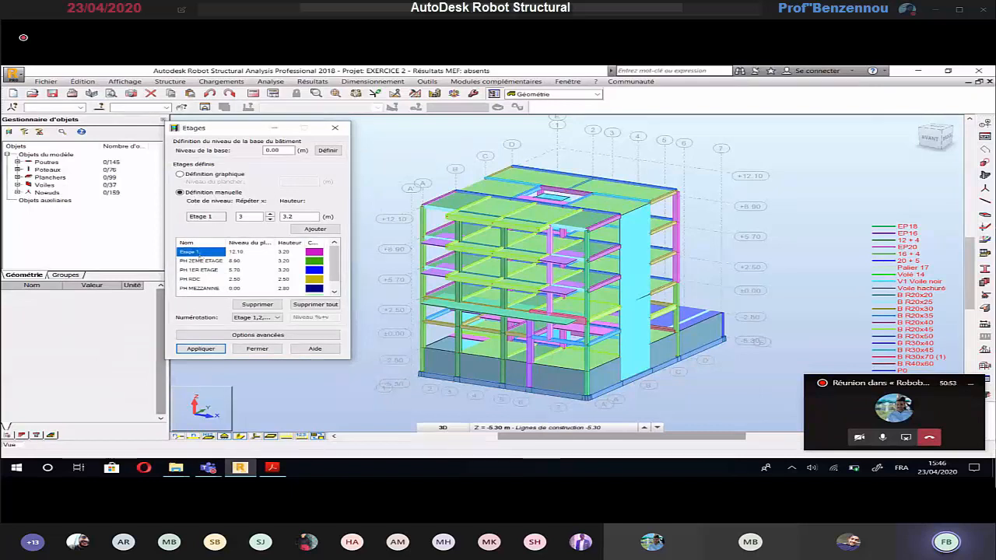
pyautogui.click(198, 253)
pyautogui.write('PH 3EME')
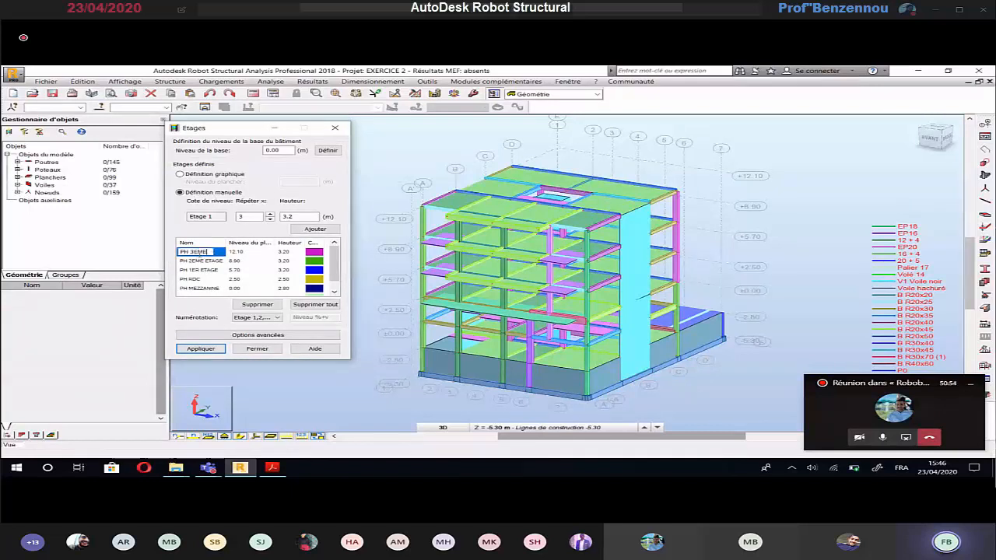
pyautogui.write(' ETAG')
pyautogui.write('E')
pyautogui.press('Return')
pyautogui.click(200, 348)
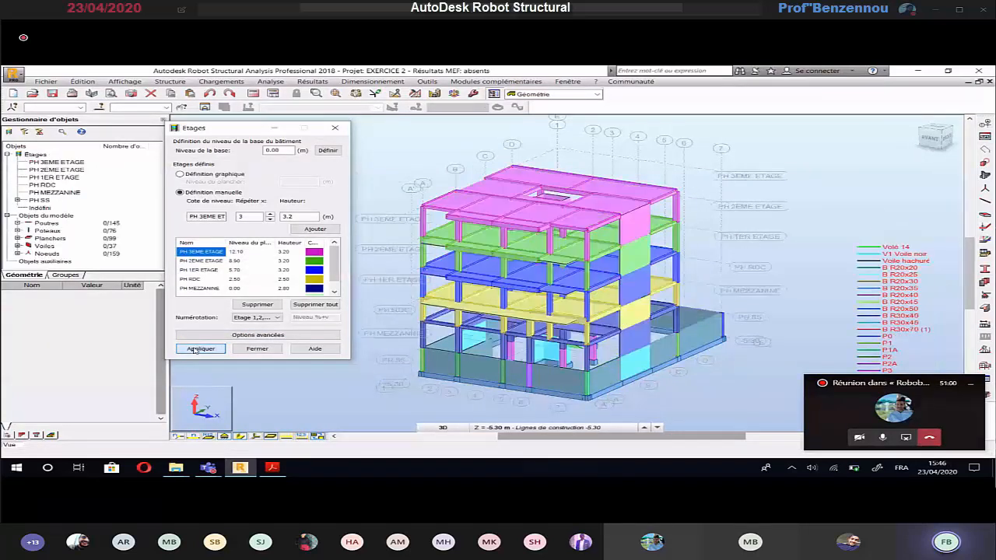
pyautogui.click(261, 349)
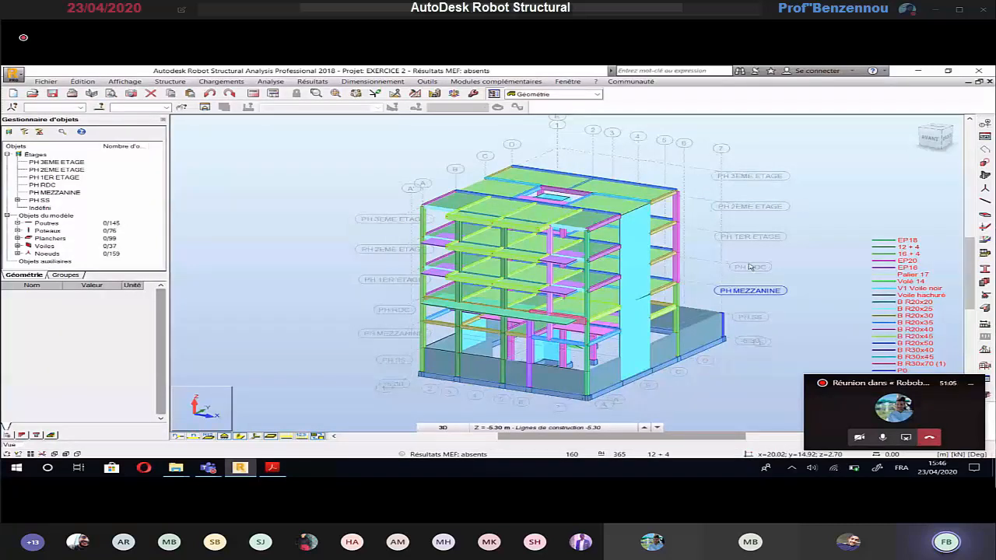
# Inspect the storey labels and the PH 2EME ETAGE storey, and consult the storey sketch in exo 2 ROBOT.pdf.
pyautogui.click(749, 238)
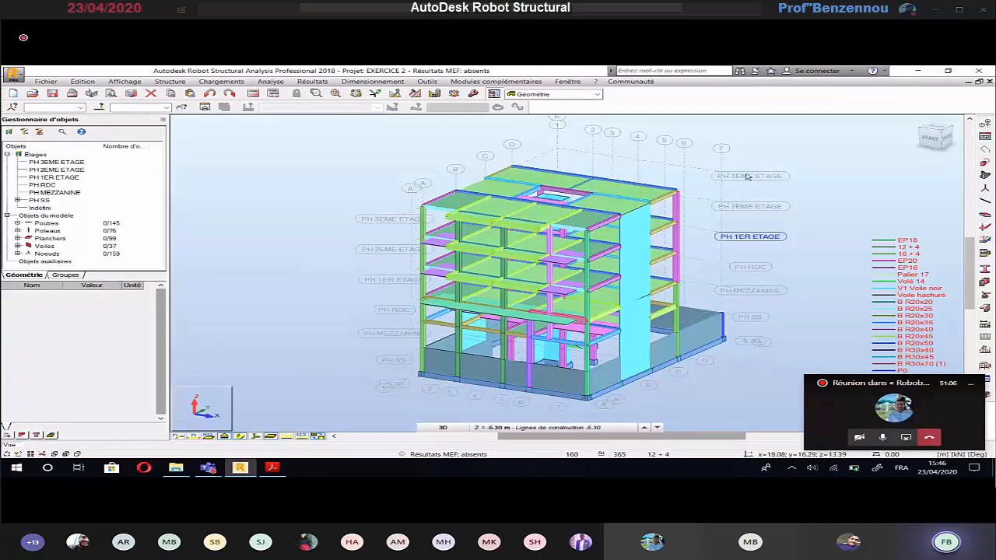
pyautogui.click(747, 176)
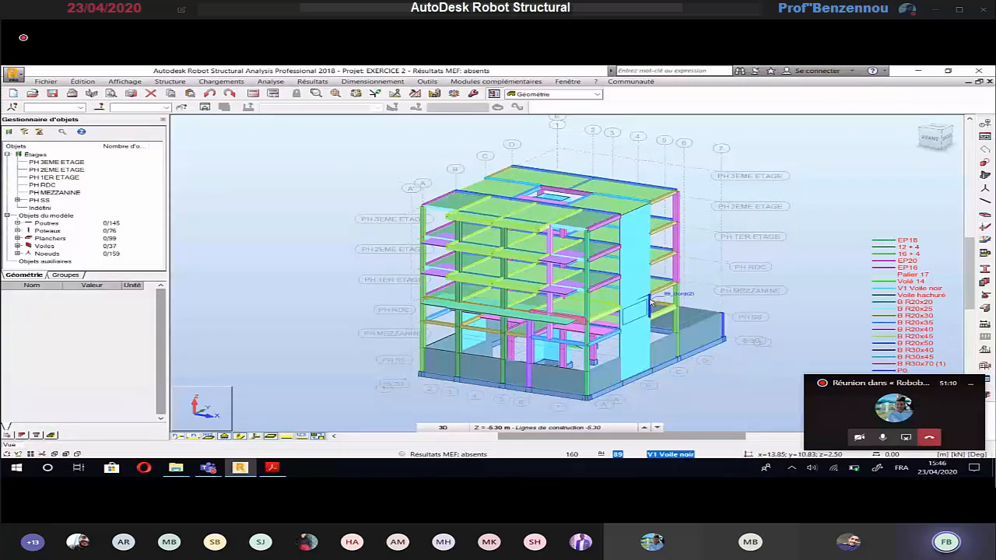
pyautogui.click(51, 169)
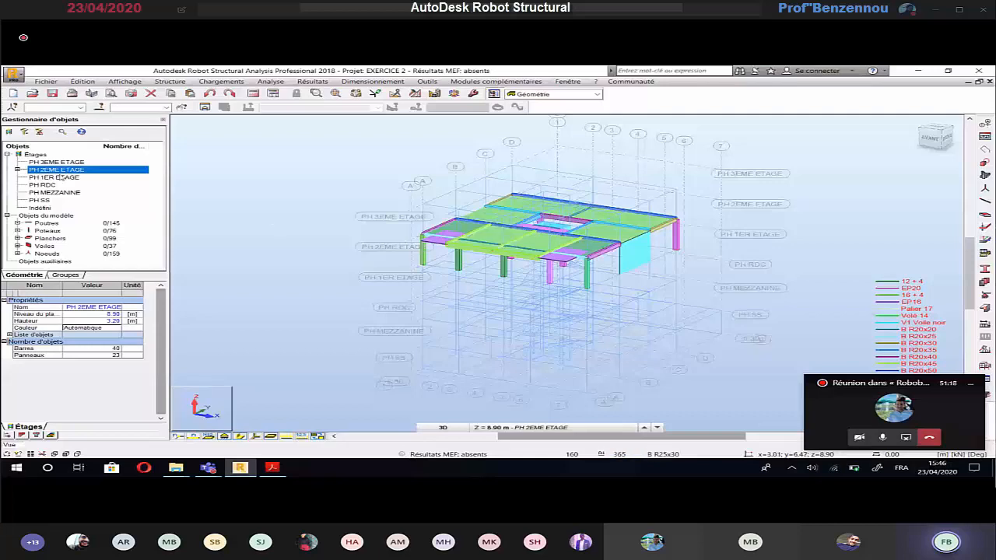
pyautogui.hotkey('alt', 'Tab')
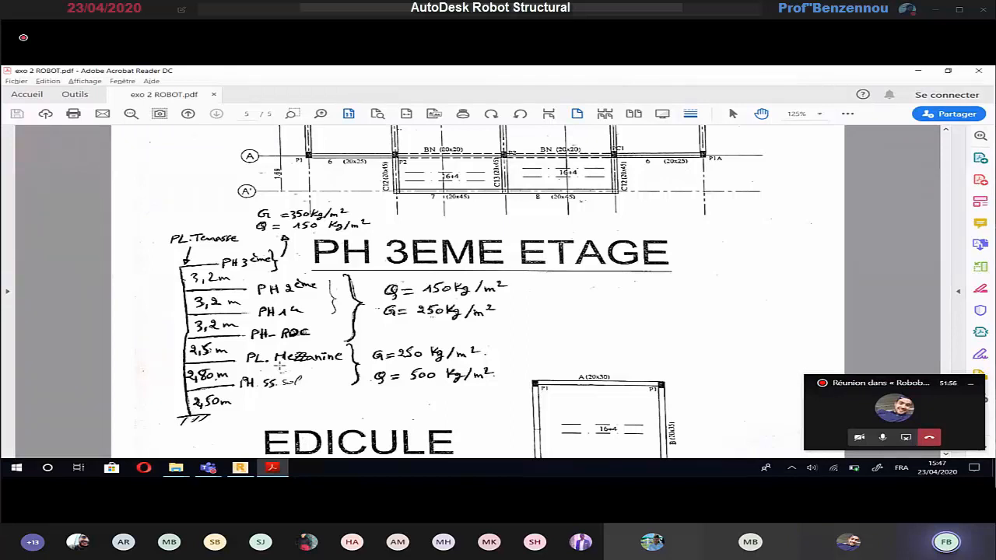
# Switch back to Robot and add a rectangular EP20 slab over the small central walled shaft at PH 3EME ETAGE, level 12.10 m.
pyautogui.click(241, 468)
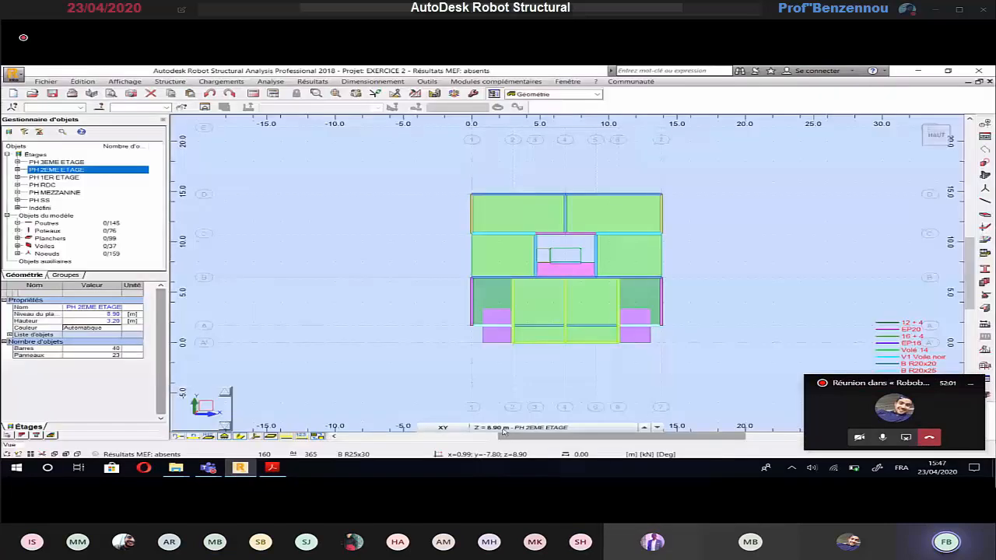
pyautogui.click(502, 428)
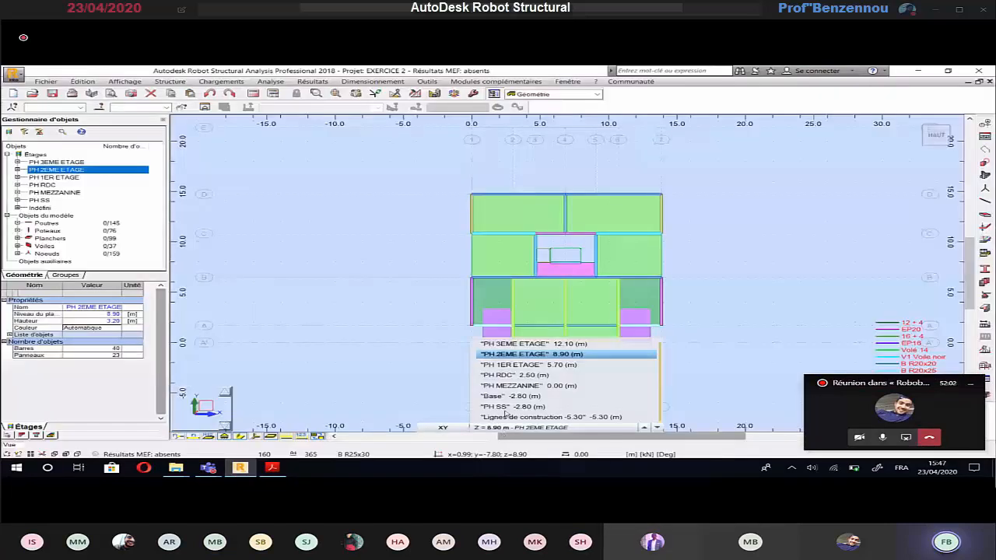
pyautogui.click(525, 345)
pyautogui.scroll(3, 591, 257)
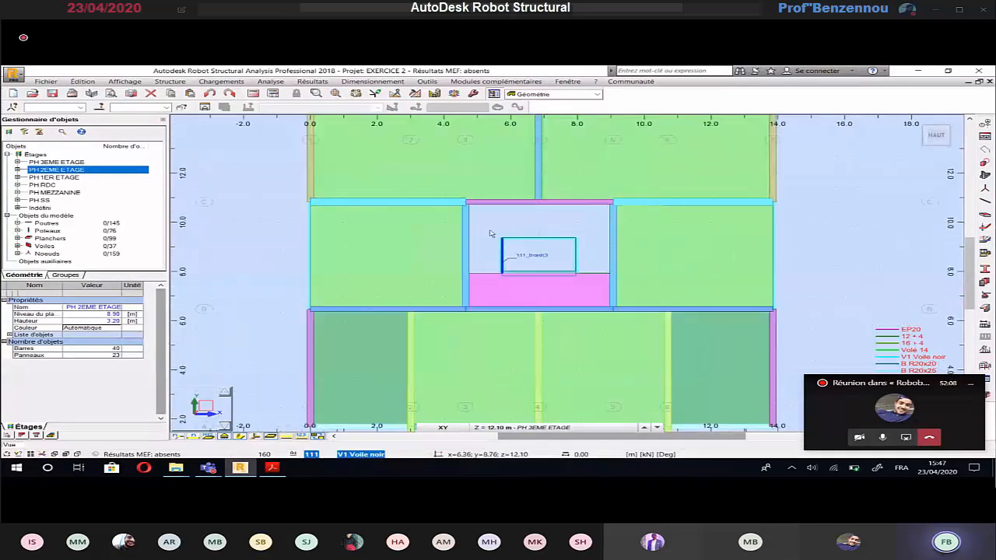
pyautogui.click(170, 81)
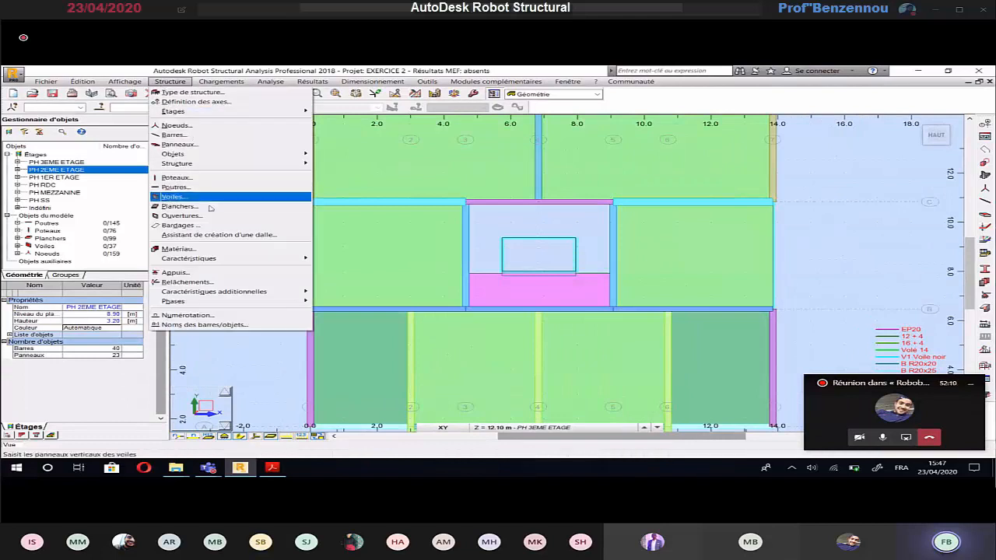
pyautogui.click(186, 196)
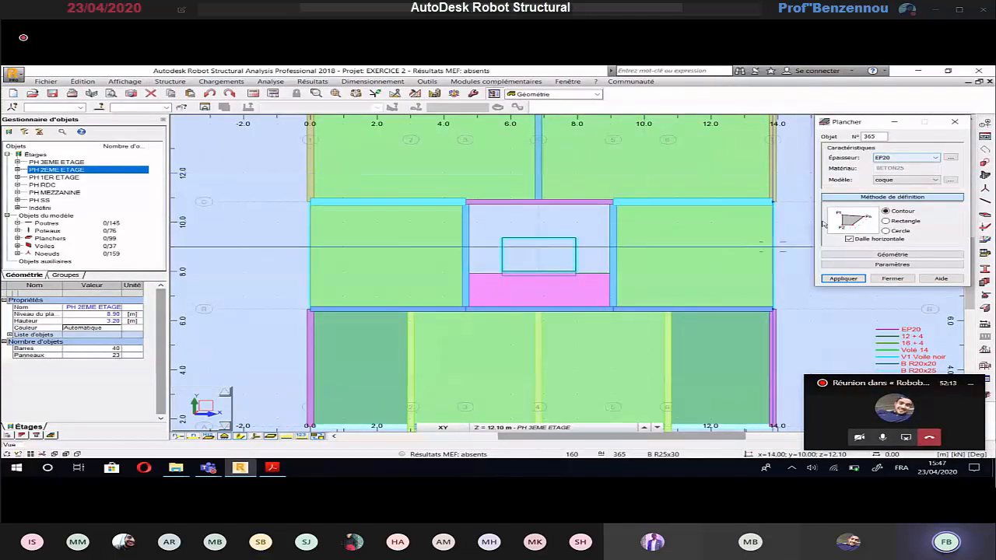
pyautogui.click(885, 221)
pyautogui.click(502, 238)
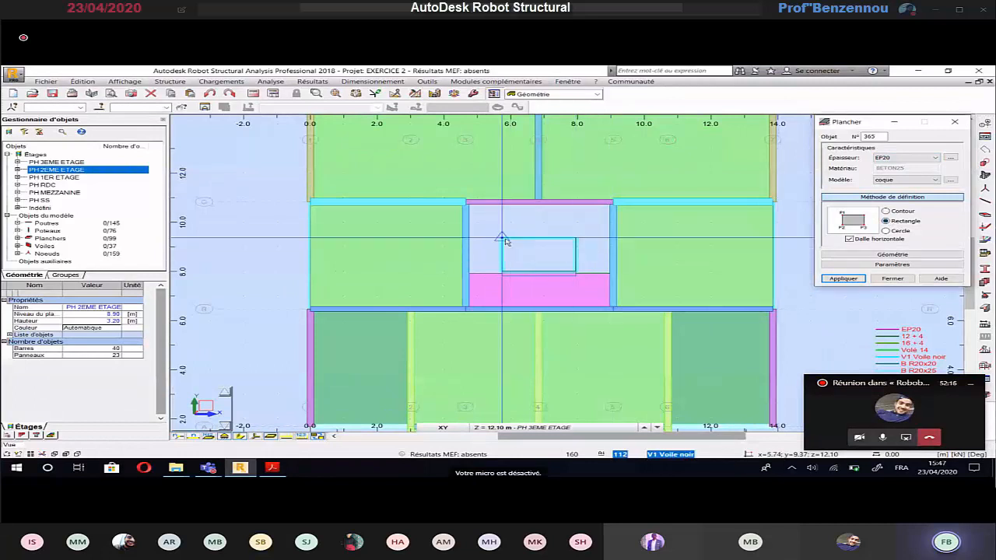
pyautogui.click(577, 273)
pyautogui.click(892, 279)
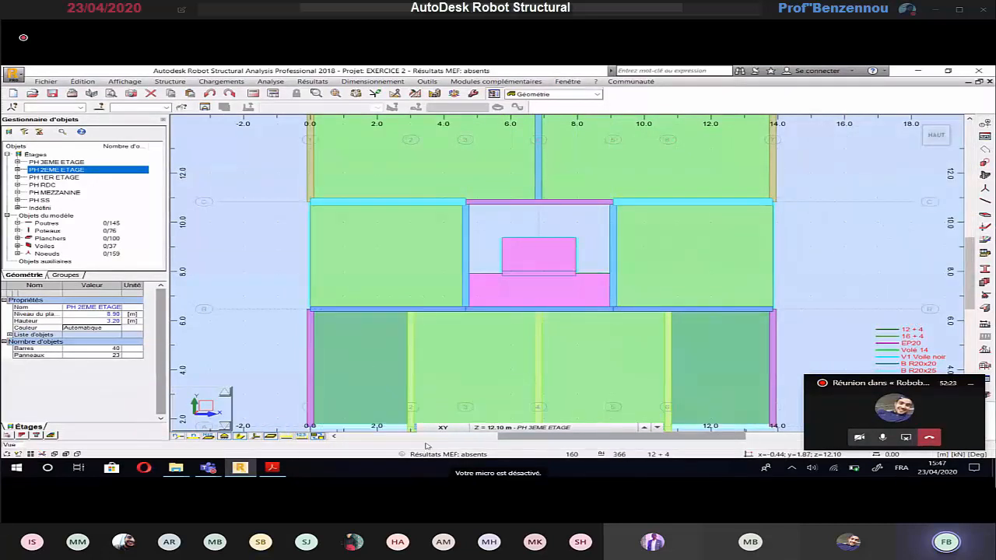
# Check the whole building in the 3D view, and consult the storey load notes in exo 2 ROBOT.pdf.
pyautogui.click(444, 428)
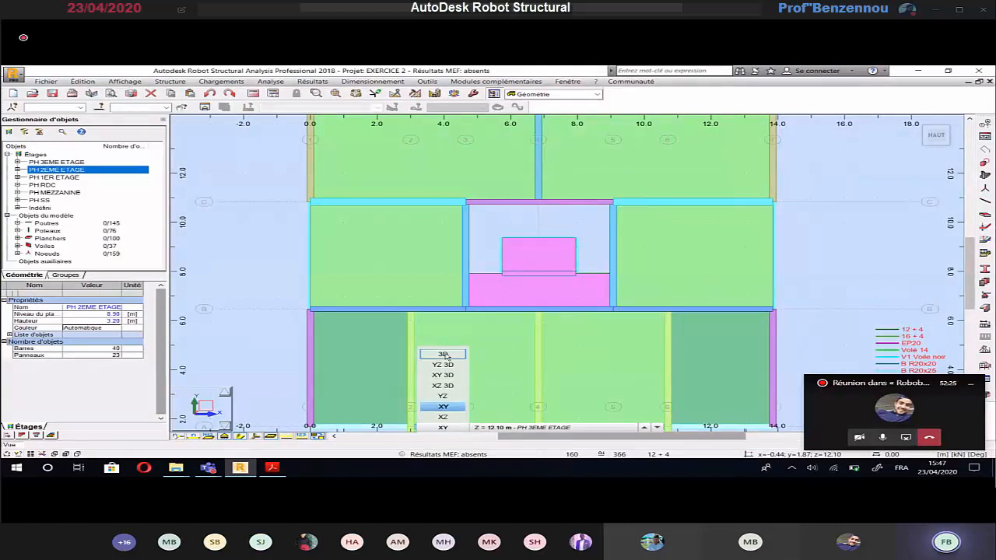
pyautogui.click(443, 355)
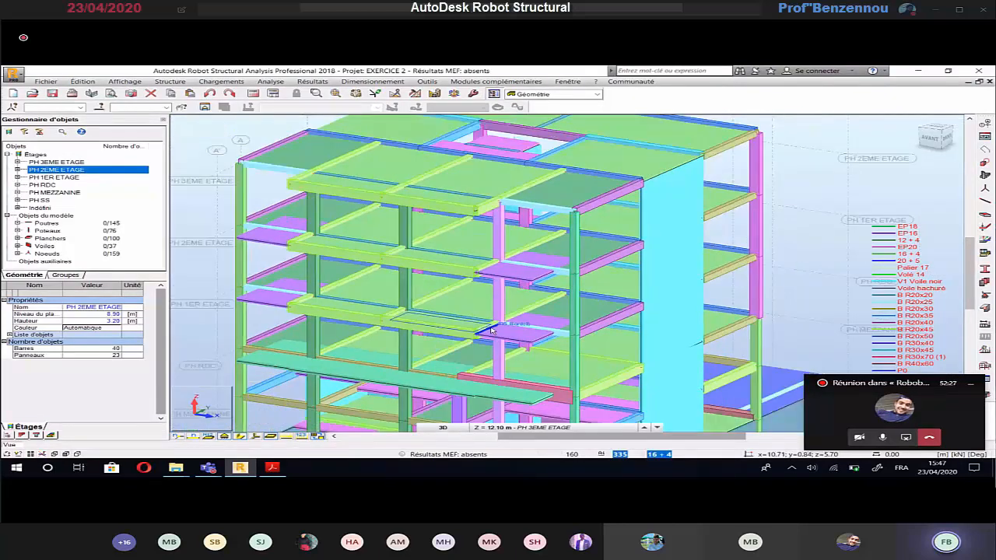
pyautogui.scroll(-2, 491, 330)
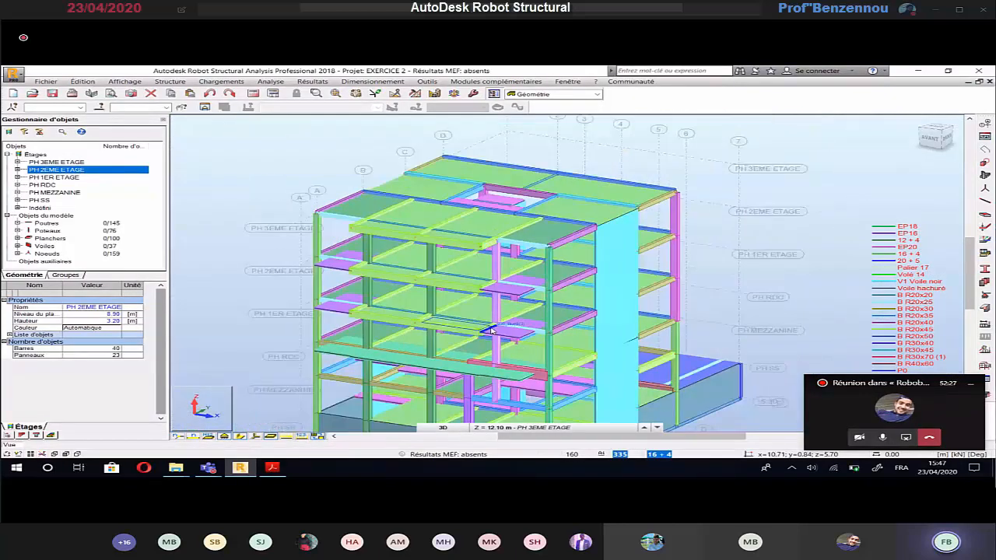
pyautogui.scroll(-2, 491, 330)
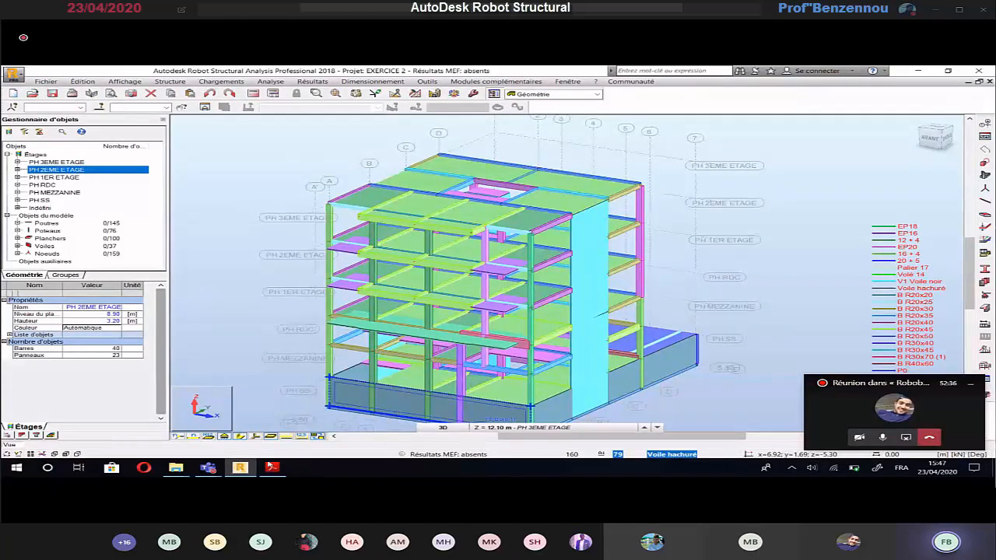
pyautogui.hotkey('alt', 'Tab')
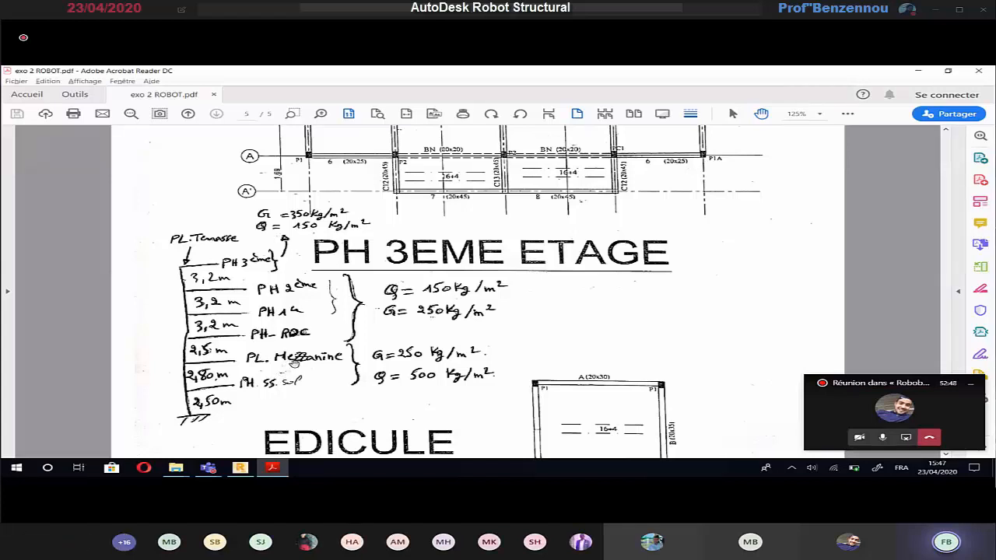
# Switch back to Robot and add a permanent self-weight (poids propre) load case named PP.
pyautogui.hotkey('alt', 'Tab')
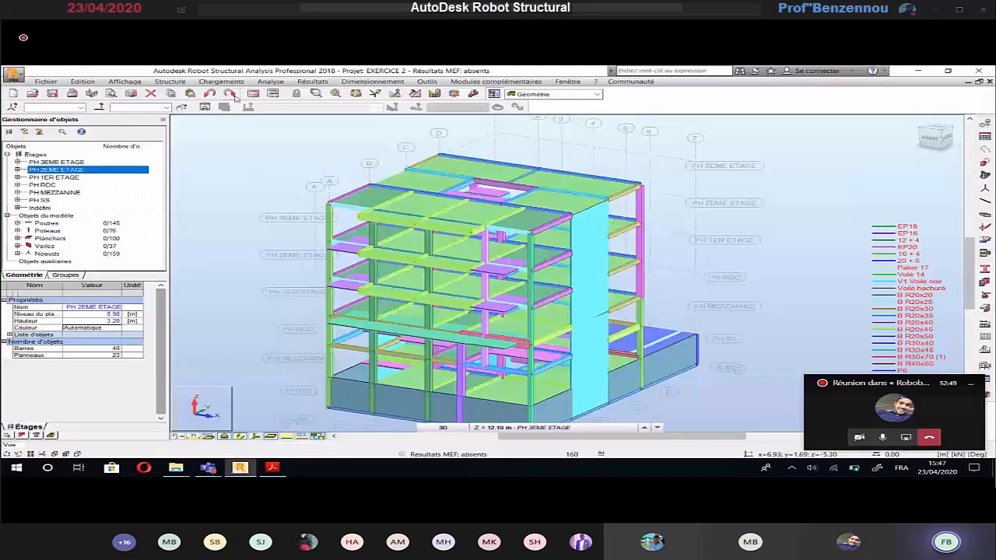
pyautogui.click(220, 81)
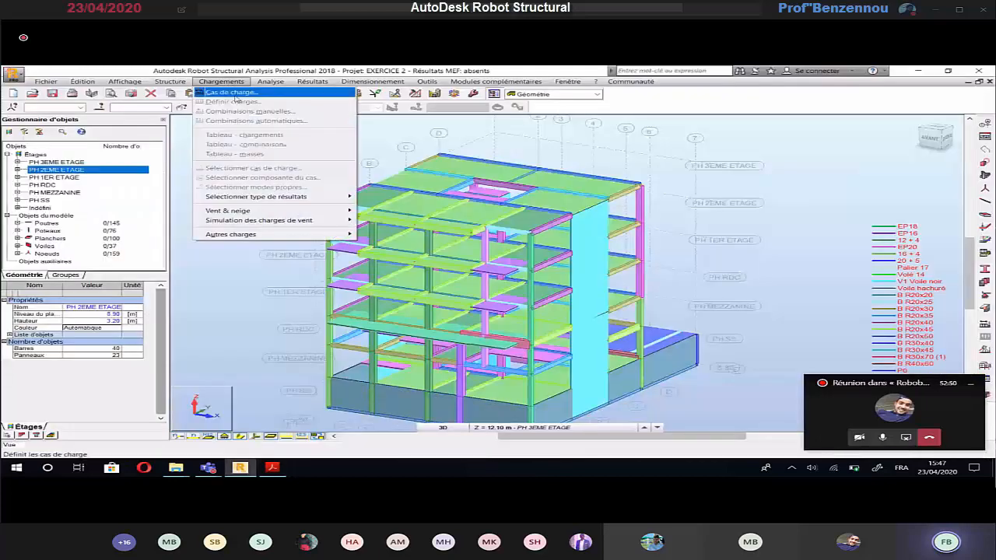
pyautogui.click(234, 93)
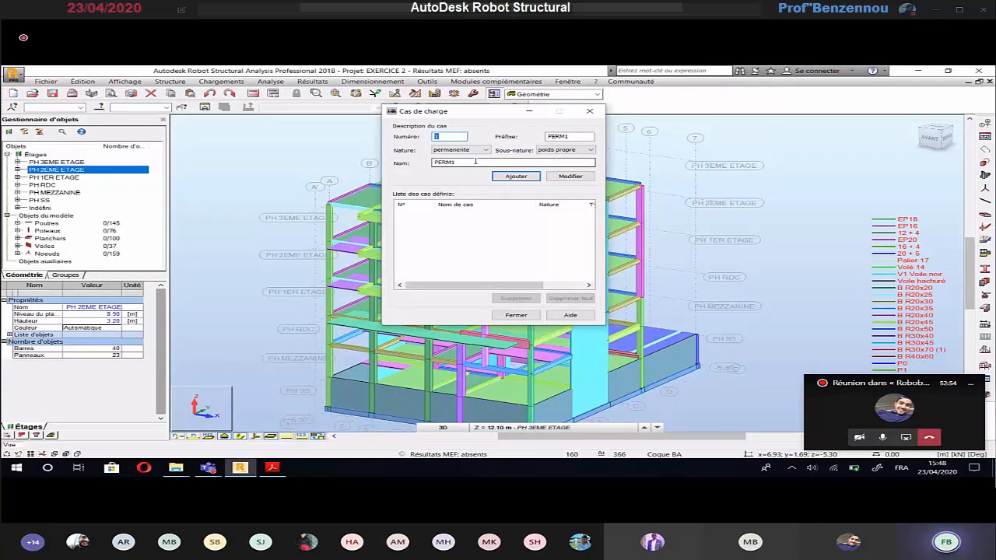
pyautogui.doubleClick(475, 161)
pyautogui.write('PP')
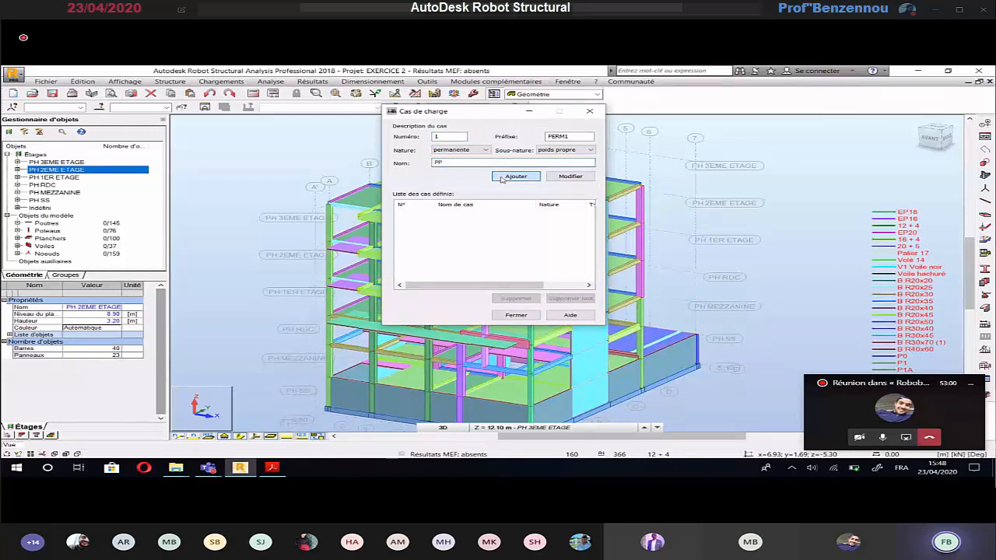
pyautogui.click(502, 179)
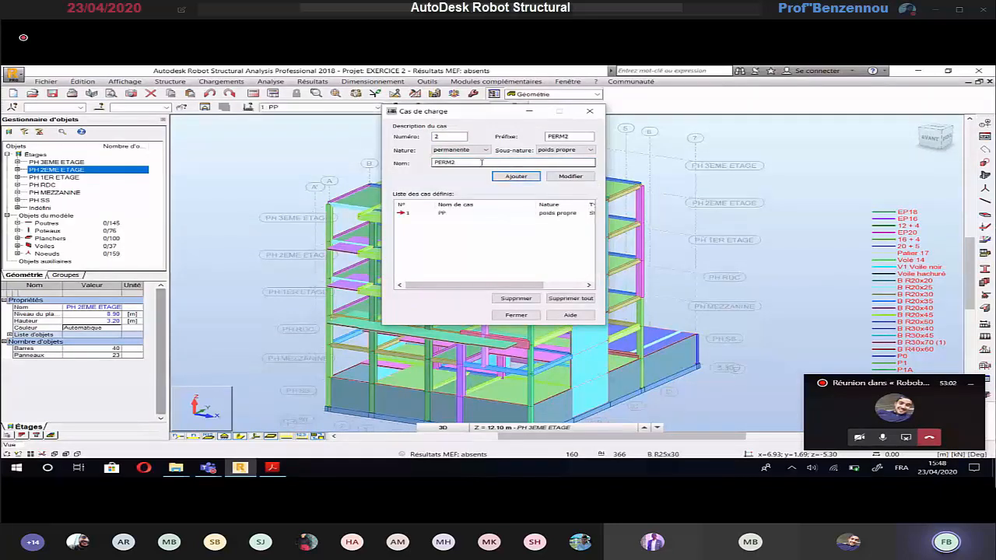
# Add a second permanent load case of sub-nature poids propre, named G SS M.
pyautogui.click(482, 162)
pyautogui.press('BackSpace')
pyautogui.press('BackSpace')
pyautogui.press('BackSpace')
pyautogui.press('BackSpace')
pyautogui.press('BackSpace')
pyautogui.write('G SS M')
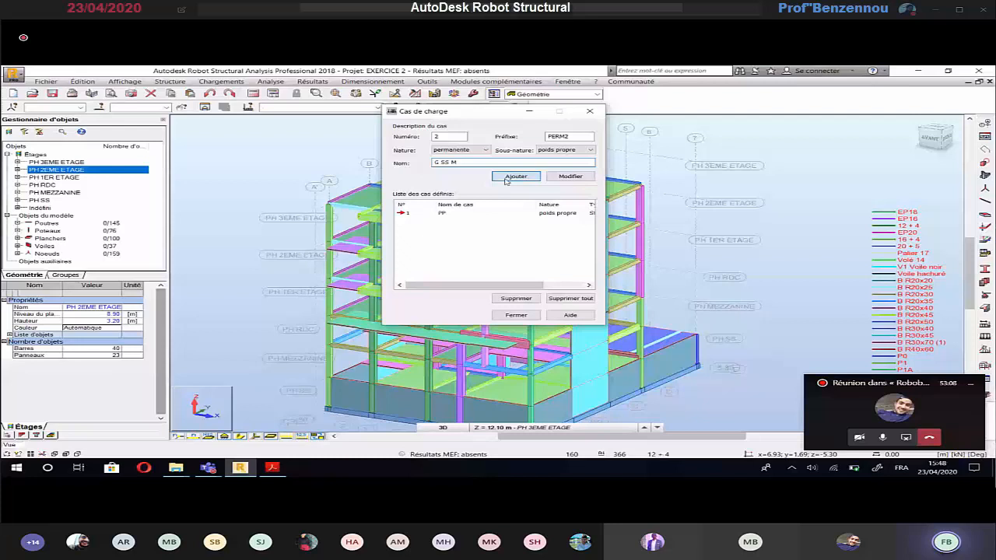
pyautogui.click(505, 178)
# Add a live load case of nature d'exploitation named Q SS M, and close the load case definition.
pyautogui.click(477, 150)
pyautogui.click(452, 163)
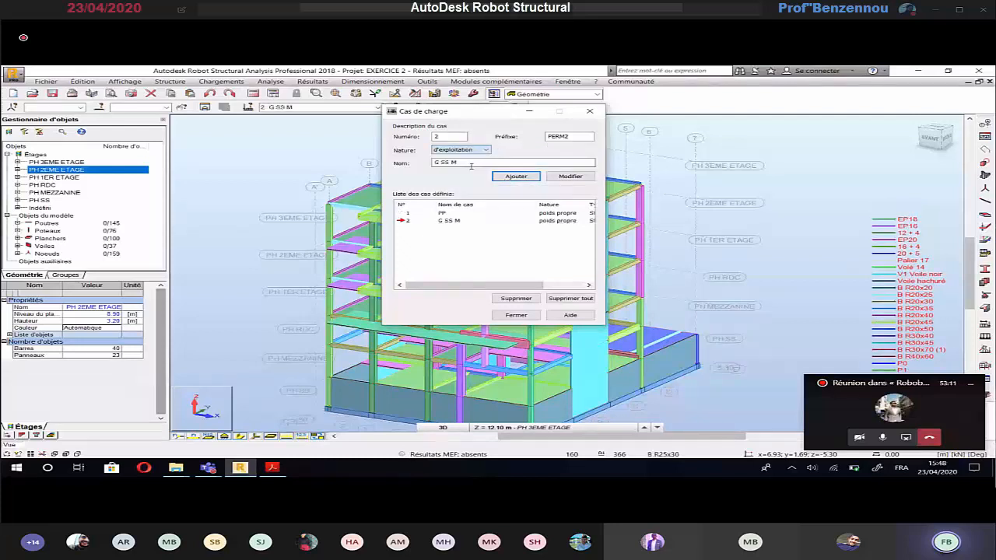
pyautogui.click(470, 164)
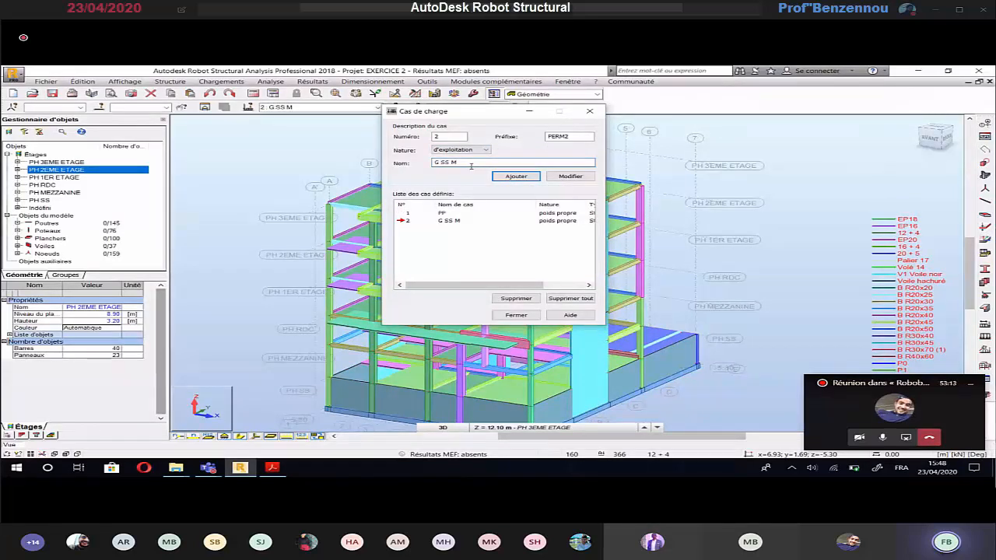
pyautogui.press('Left')
pyautogui.press('Left')
pyautogui.press('Left')
pyautogui.press('Left')
pyautogui.press('Left')
pyautogui.press('BackSpace')
pyautogui.write('Q')
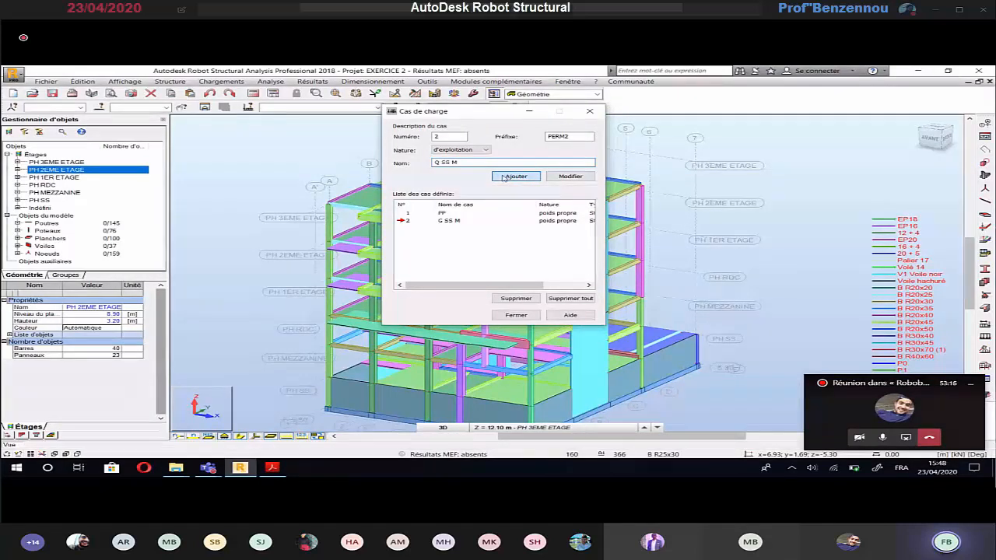
pyautogui.click(512, 176)
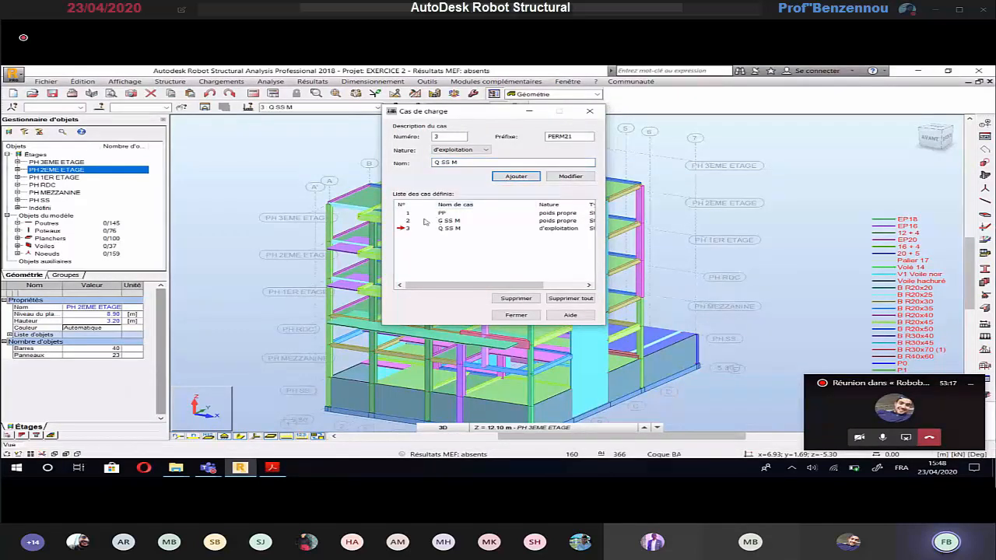
pyautogui.click(531, 315)
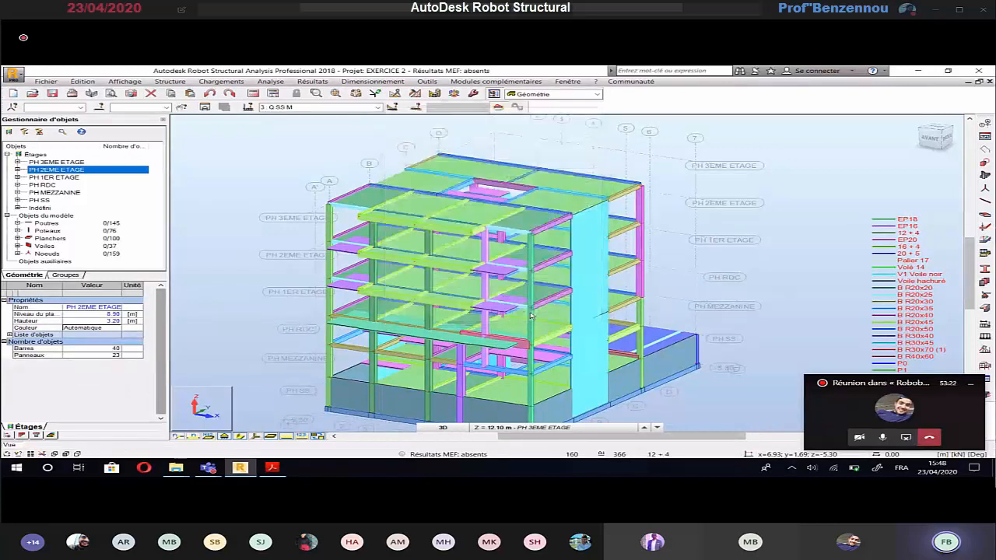
# Make load case G SS M active, start defining loads, and consult the storey G and Q values in exo 2 ROBOT.pdf.
pyautogui.click(376, 108)
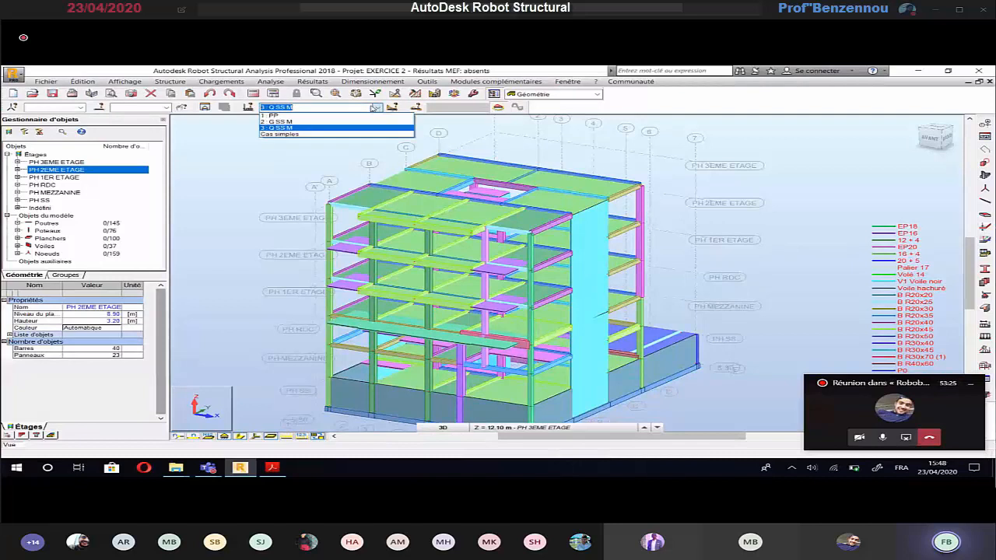
pyautogui.click(319, 124)
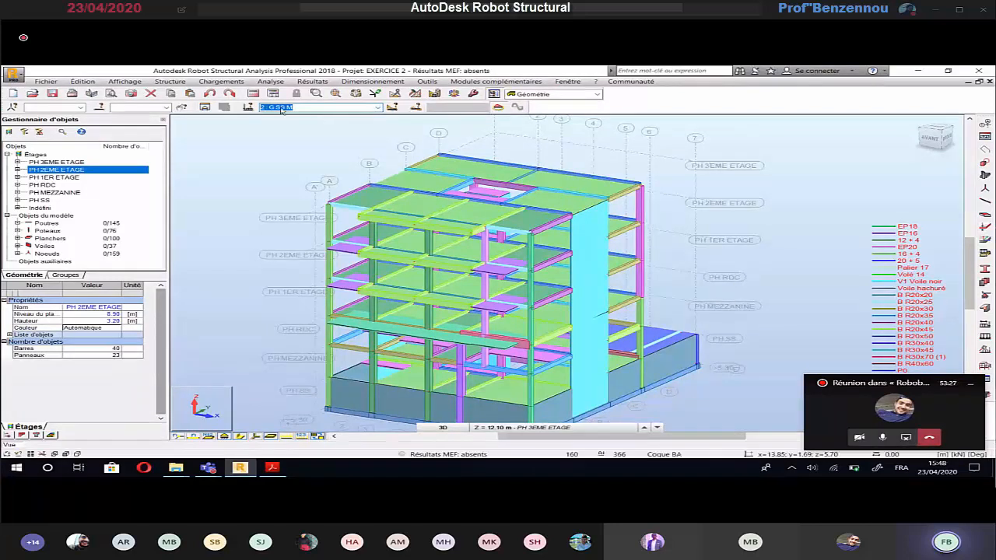
pyautogui.click(230, 82)
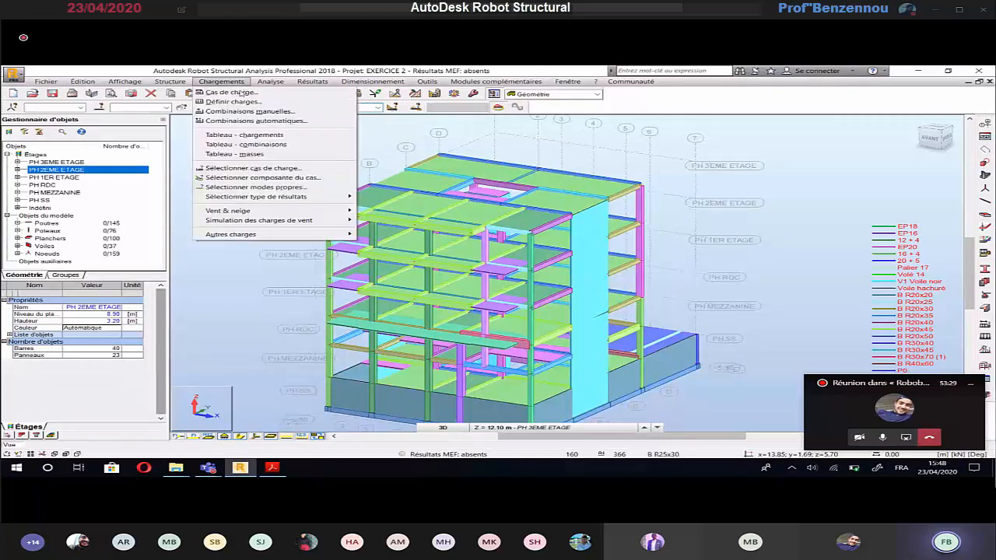
pyautogui.hotkey('alt', 'Tab')
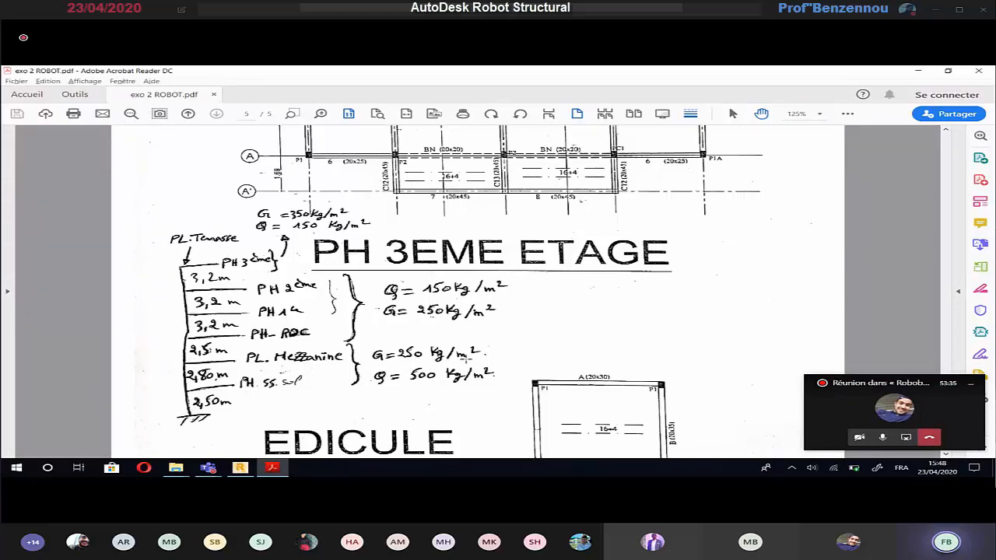
pyautogui.hotkey('alt', 'Tab')
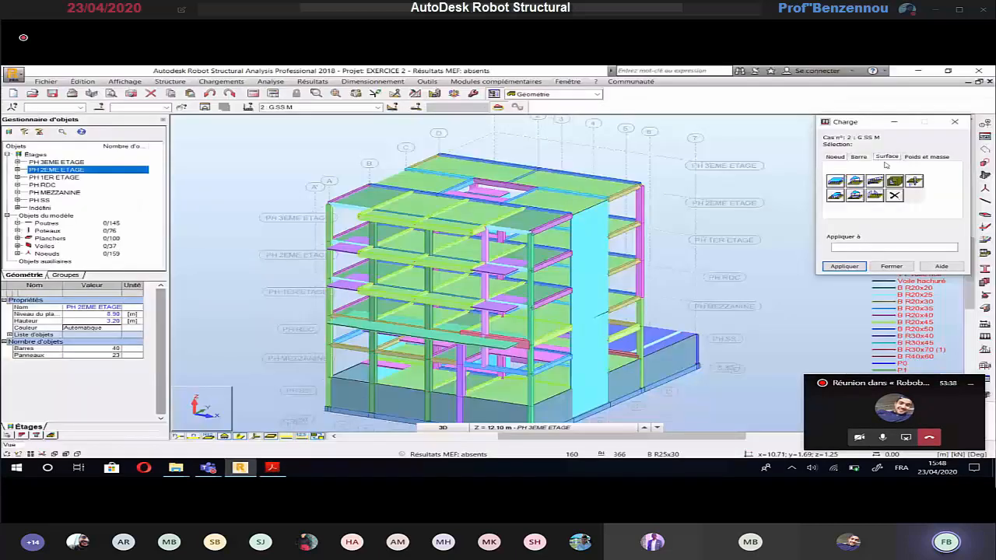
# Define a uniform surface load of -2.5 kPa along global Z for case G SS M.
pyautogui.click(835, 181)
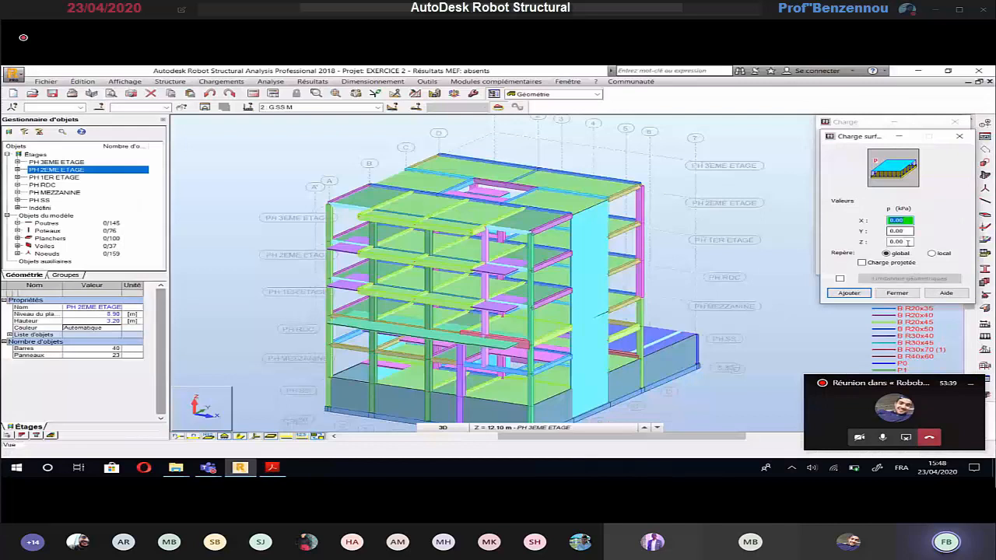
pyautogui.click(905, 242)
pyautogui.press('BackSpace')
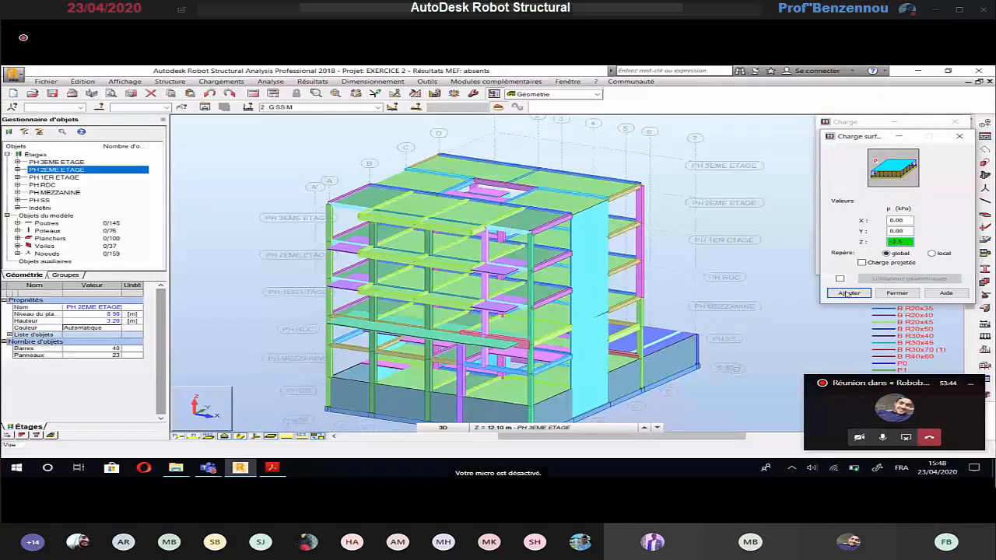
pyautogui.click(848, 294)
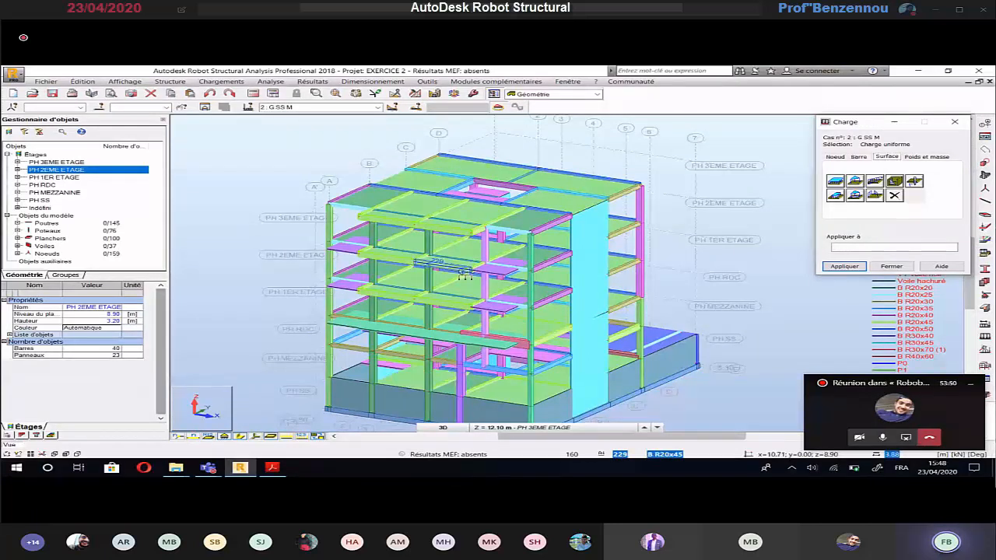
# Check which elements belong to the PH SS and PH MEZZANINE storeys by displaying each storey in 3D.
pyautogui.click(39, 200)
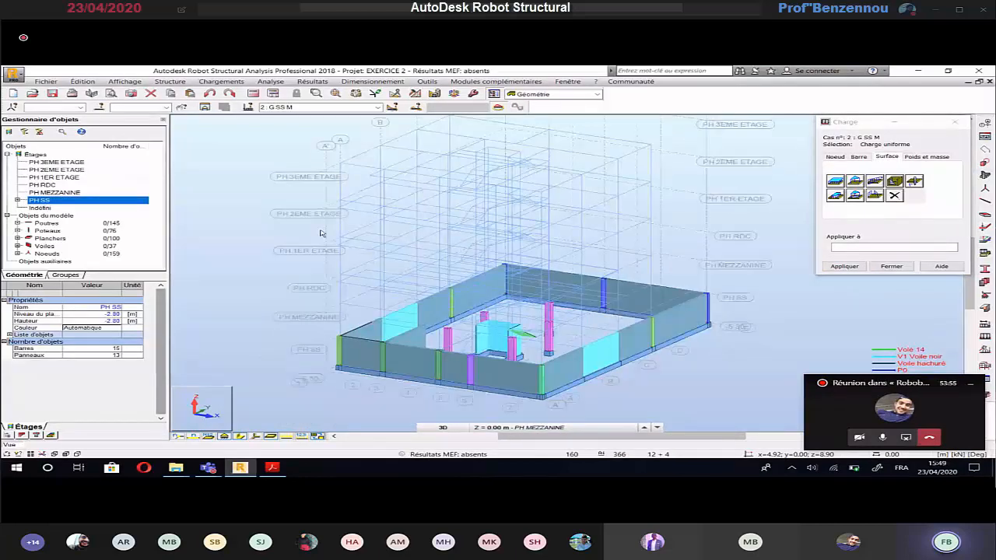
pyautogui.click(59, 193)
pyautogui.click(47, 200)
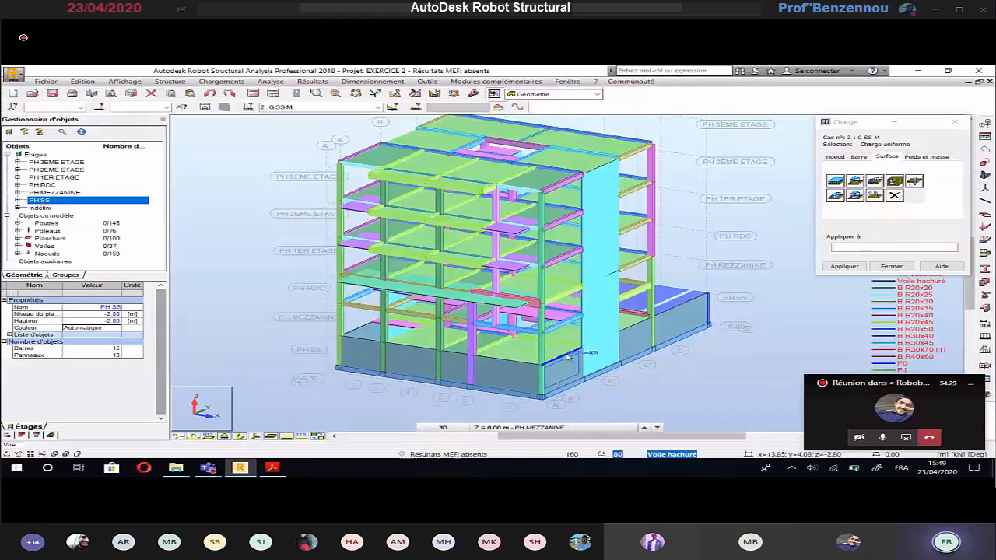
# Select the large front slab outside the tower at PH SS level, and check which slabs are assigned to the PH SS storey.
pyautogui.moveTo(566, 355); pyautogui.dragTo(436, 357, button='middle')
pyautogui.click(606, 356)
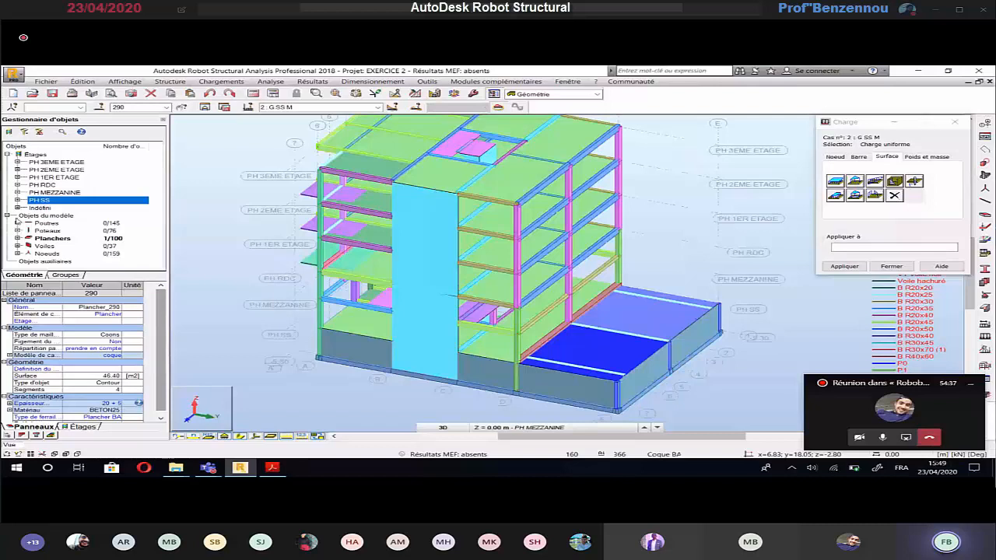
pyautogui.click(17, 200)
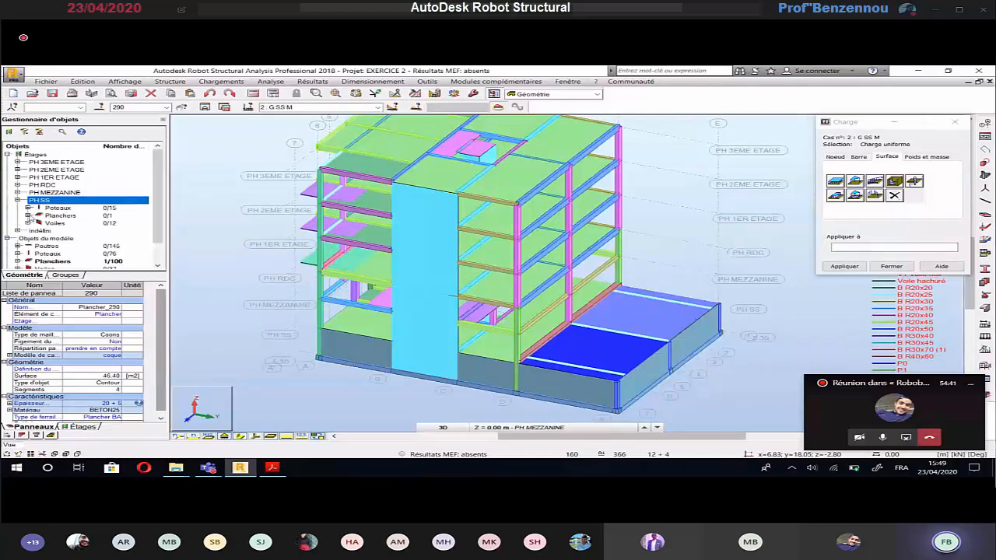
pyautogui.click(28, 216)
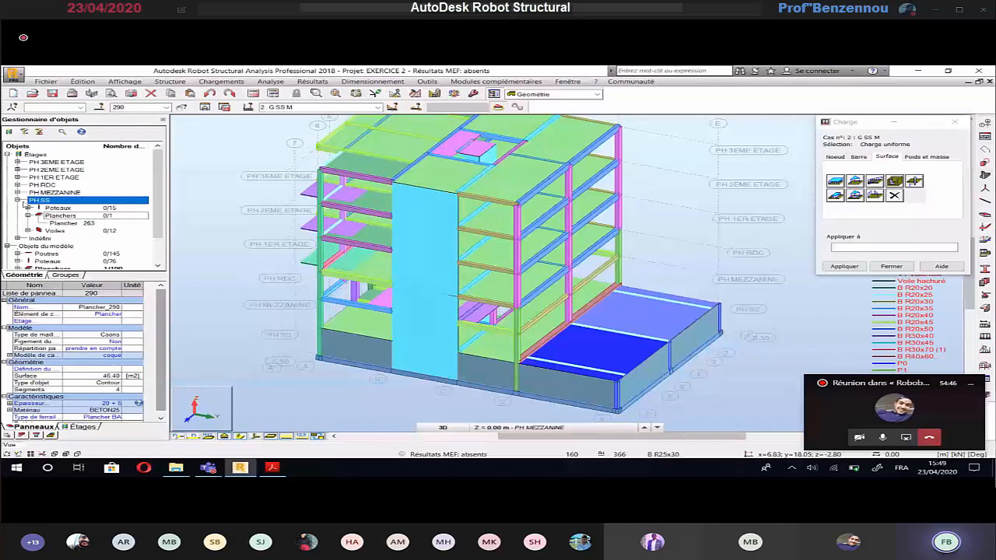
pyautogui.click(19, 200)
# Add slabs 289 and 291 to 294 from the model's slab list to the selection containing slab 290.
pyautogui.click(18, 238)
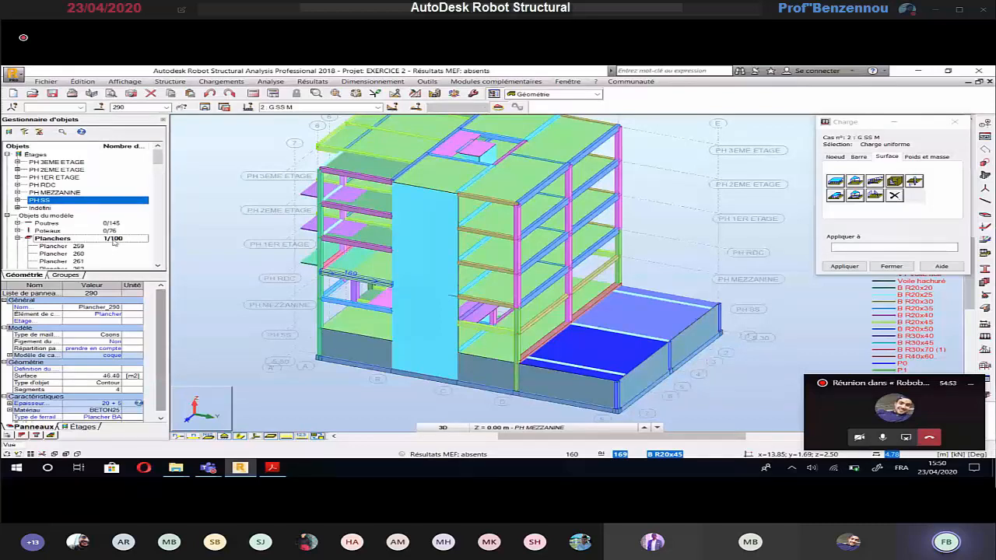
pyautogui.scroll(-7, 114, 243)
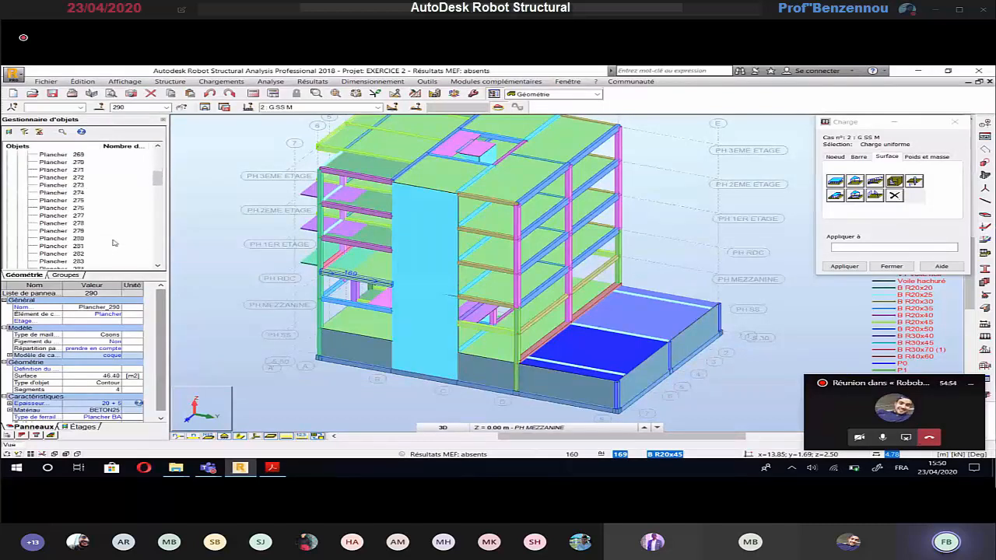
pyautogui.scroll(-4, 113, 243)
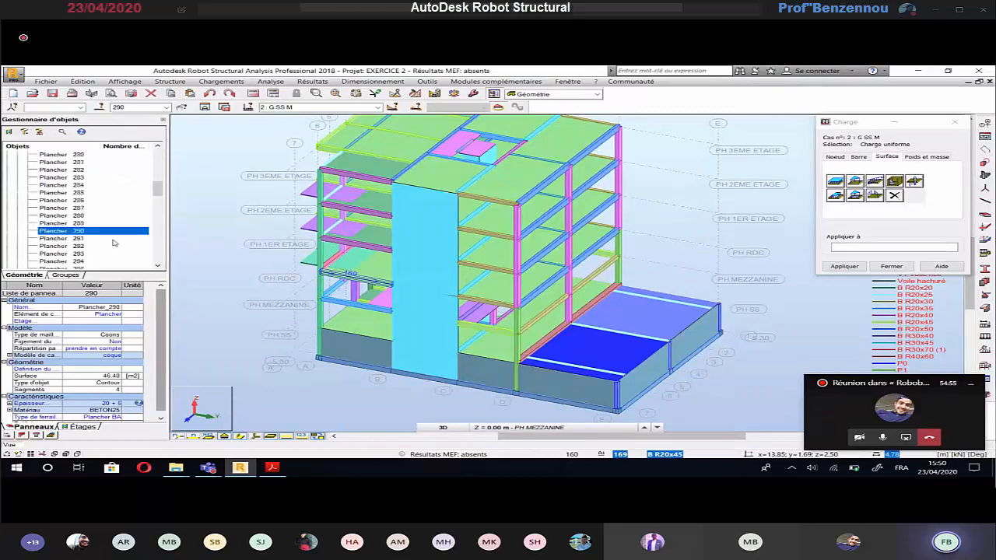
pyautogui.scroll(-2, 72, 201)
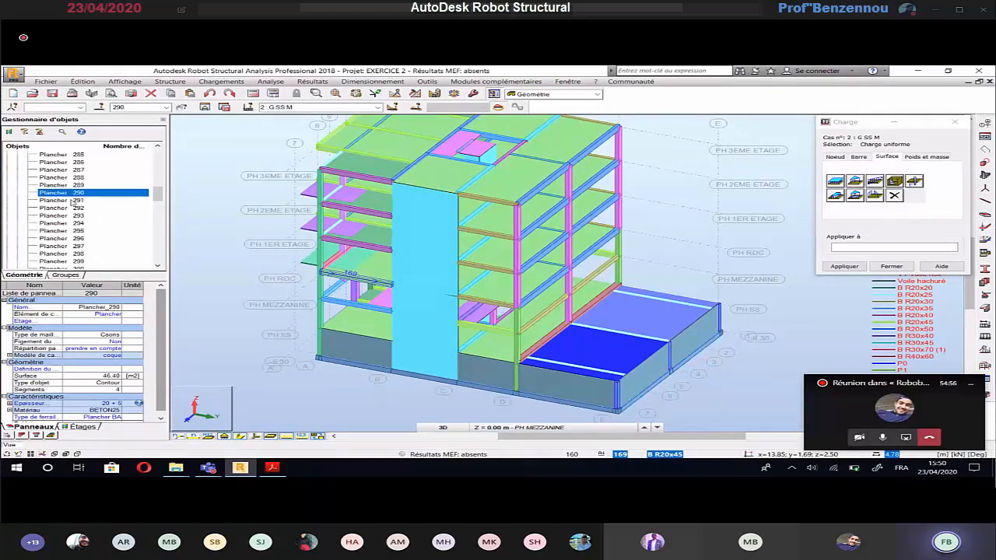
pyautogui.keyDown('ctrl'); pyautogui.click(71, 201); pyautogui.keyUp('ctrl')
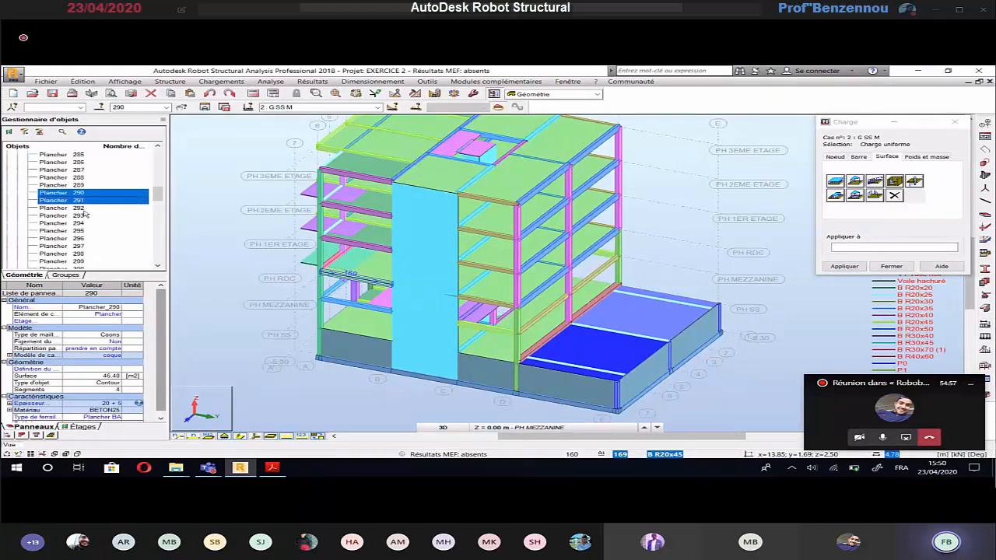
pyautogui.keyDown('ctrl'); pyautogui.click(81, 185); pyautogui.keyUp('ctrl')
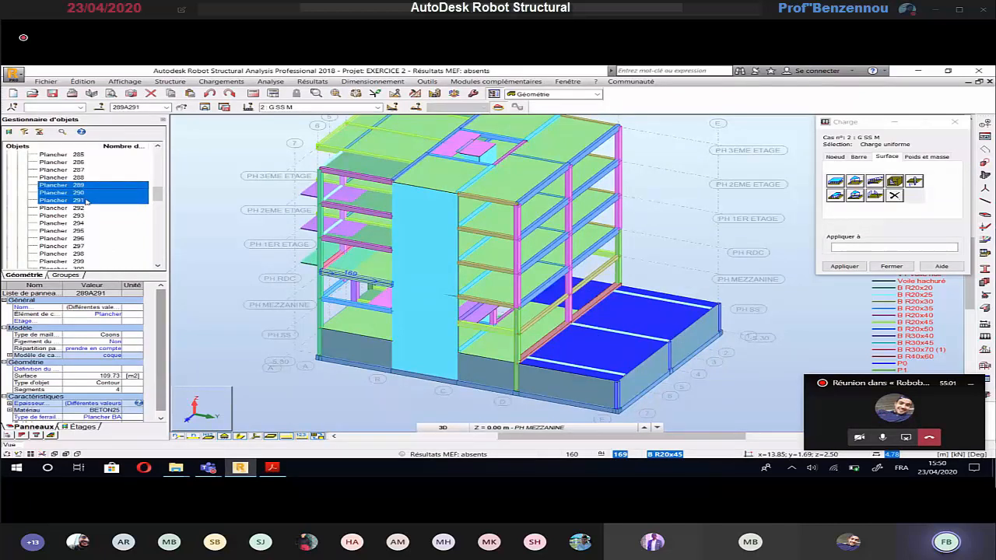
pyautogui.keyDown('ctrl'); pyautogui.click(78, 208); pyautogui.keyUp('ctrl')
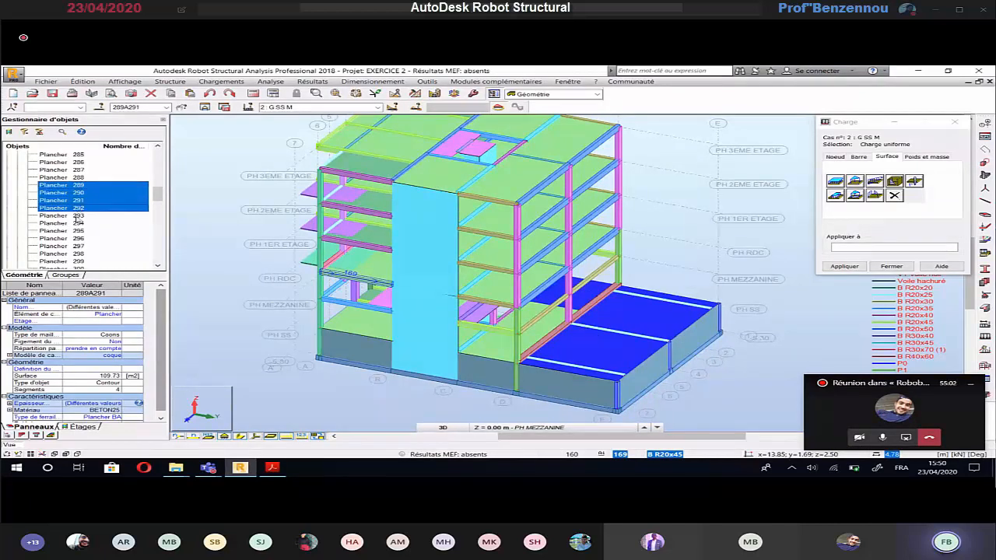
pyautogui.keyDown('ctrl'); pyautogui.click(77, 216); pyautogui.keyUp('ctrl')
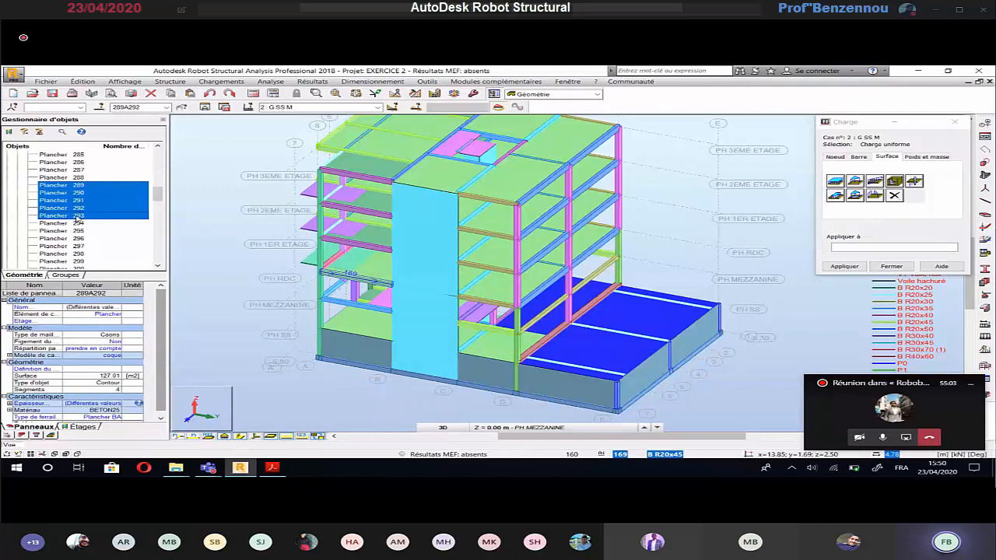
pyautogui.keyDown('ctrl'); pyautogui.click(78, 223); pyautogui.keyUp('ctrl')
# Extend the selection with slabs 295 to 300, and apply the uniform surface load to slabs 289 to 300.
pyautogui.keyDown('shift'); pyautogui.moveTo(248, 299); pyautogui.dragTo(308, 290, button='middle'); pyautogui.keyUp('shift')
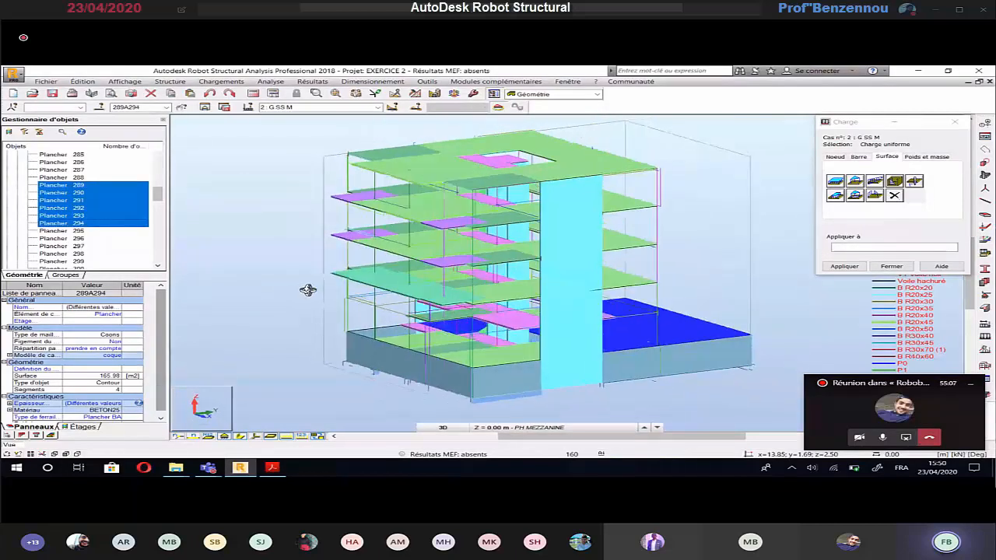
pyautogui.keyDown('shift'); pyautogui.moveTo(308, 290); pyautogui.dragTo(328, 295, button='middle'); pyautogui.keyUp('shift')
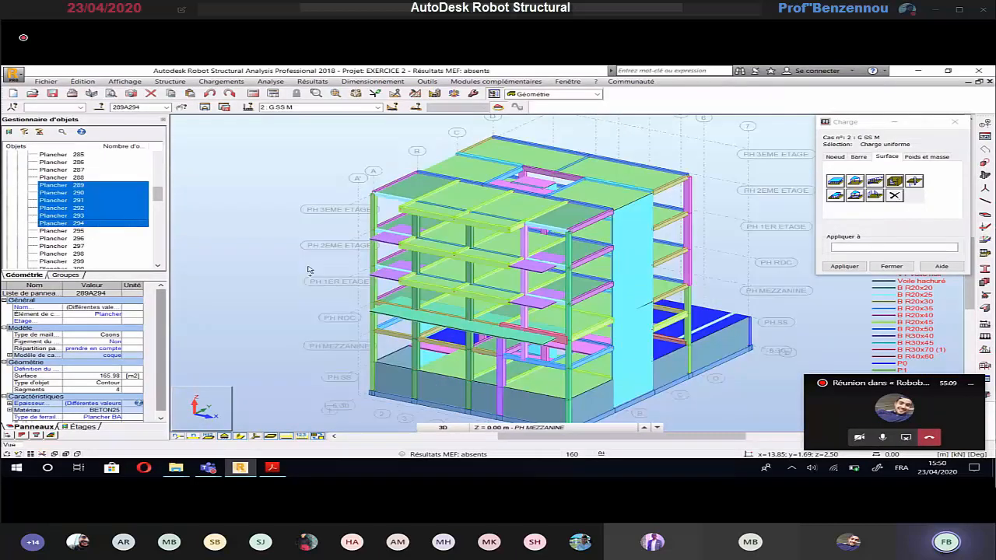
pyautogui.keyDown('ctrl'); pyautogui.click(76, 231); pyautogui.keyUp('ctrl')
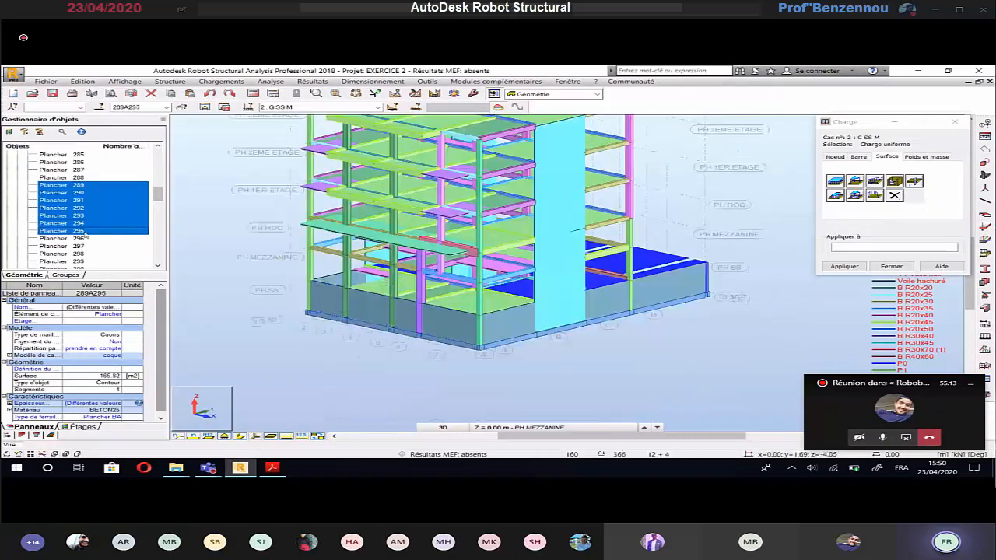
pyautogui.keyDown('ctrl'); pyautogui.click(75, 239); pyautogui.keyUp('ctrl')
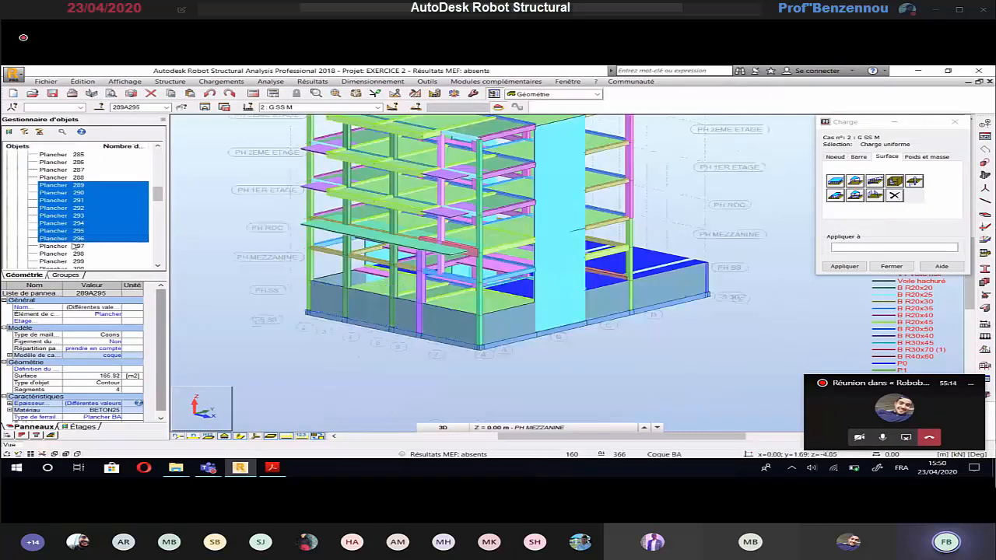
pyautogui.keyDown('ctrl'); pyautogui.click(74, 246); pyautogui.keyUp('ctrl')
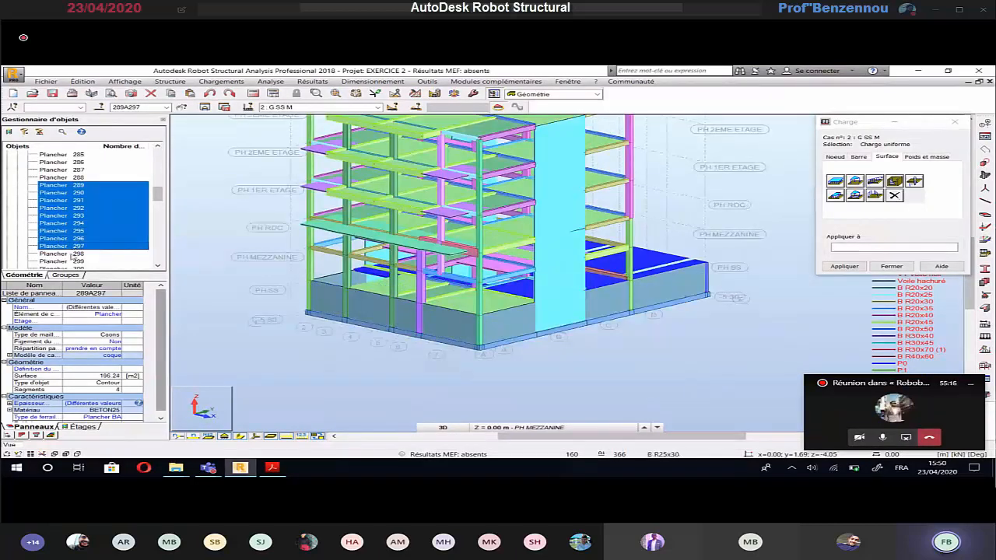
pyautogui.keyDown('ctrl'); pyautogui.click(72, 254); pyautogui.keyUp('ctrl')
pyautogui.keyDown('ctrl'); pyautogui.click(75, 262); pyautogui.keyUp('ctrl')
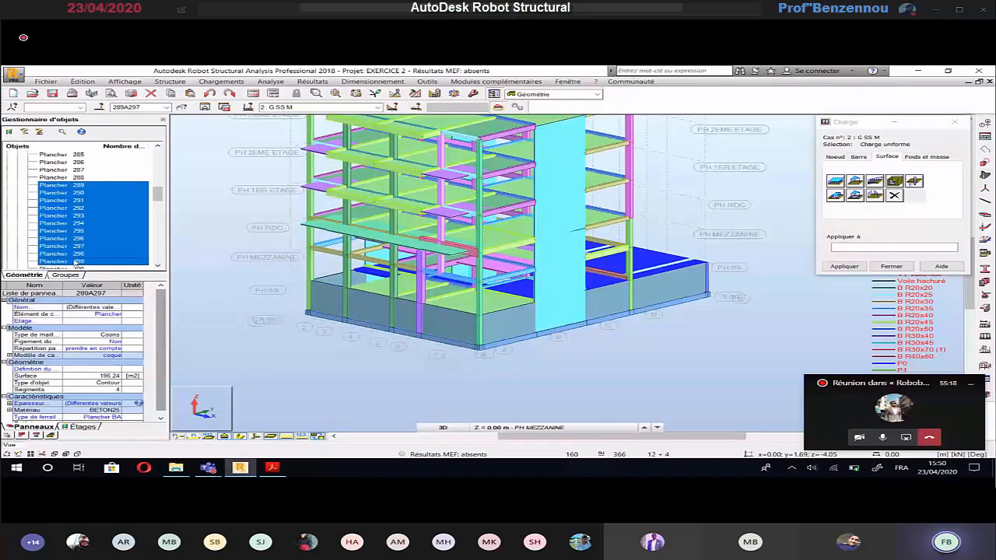
pyautogui.keyDown('ctrl'); pyautogui.click(77, 262); pyautogui.keyUp('ctrl')
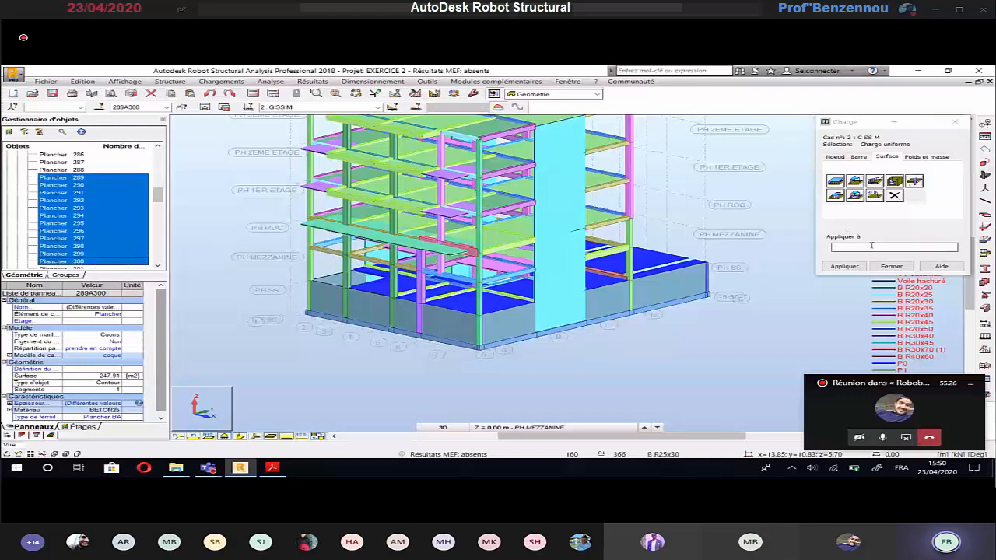
pyautogui.click(871, 246)
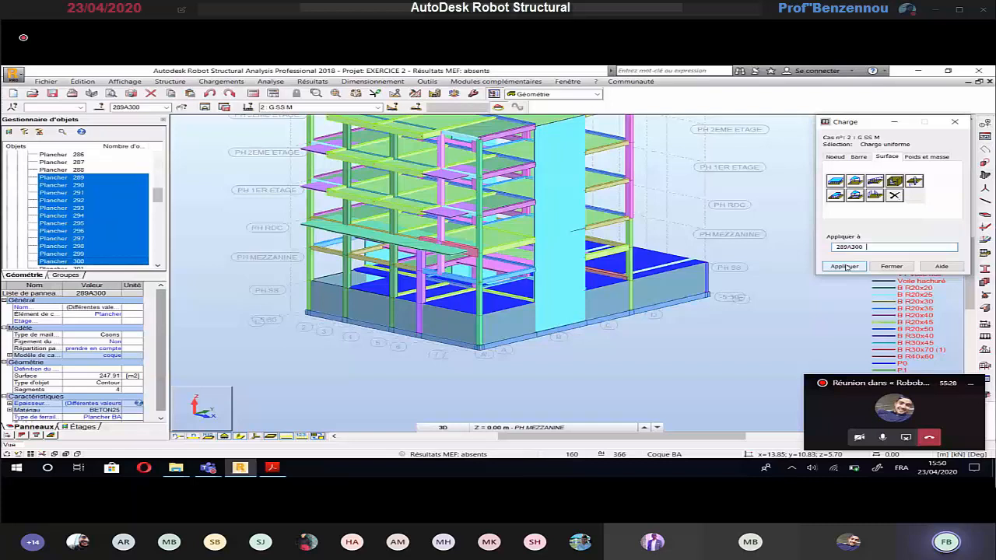
pyautogui.click(845, 266)
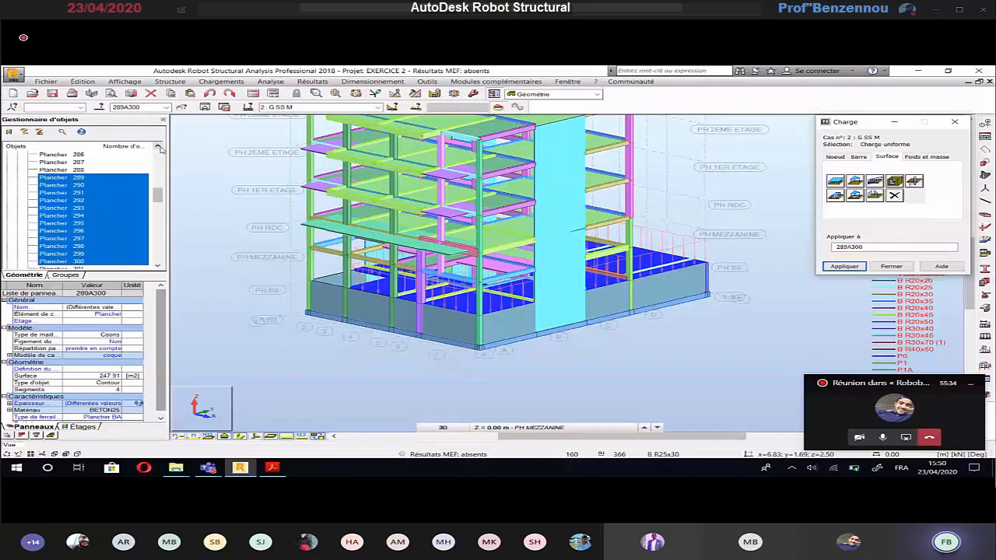
# Isolate the PH MEZZANINE storey, apply the G SS M uniform surface load to its slabs, and check the entry in the load table.
pyautogui.click(158, 147)
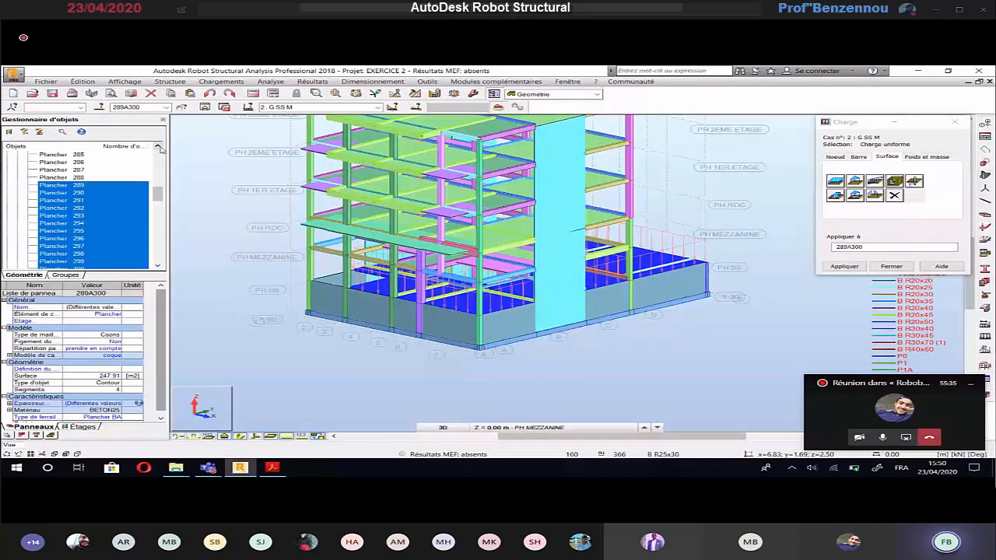
pyautogui.click(158, 147)
pyautogui.click(18, 208)
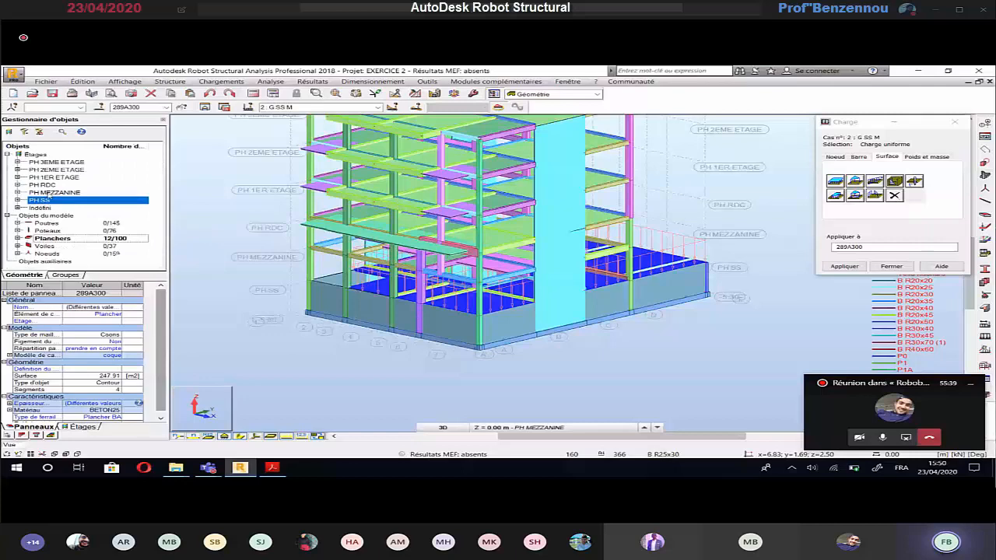
pyautogui.click(46, 192)
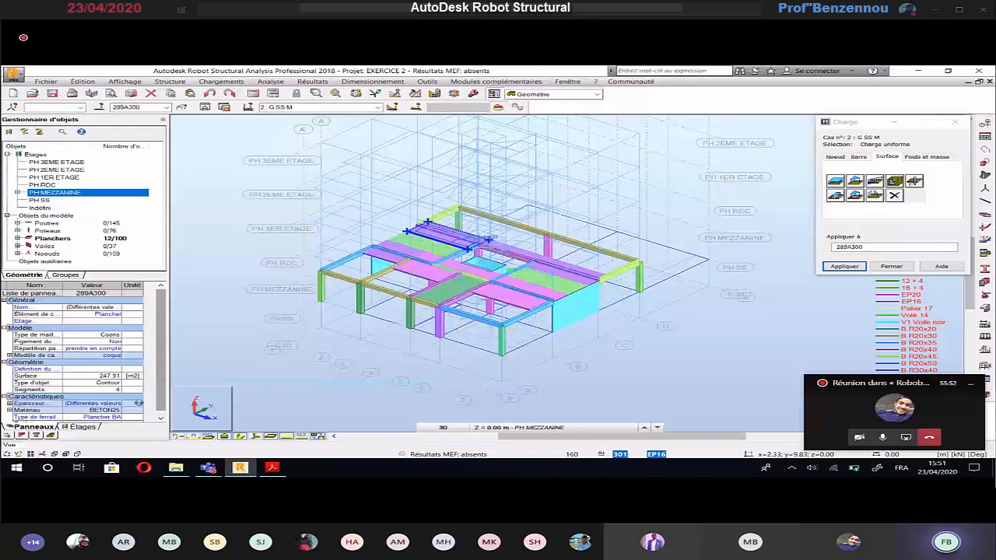
pyautogui.click(517, 255)
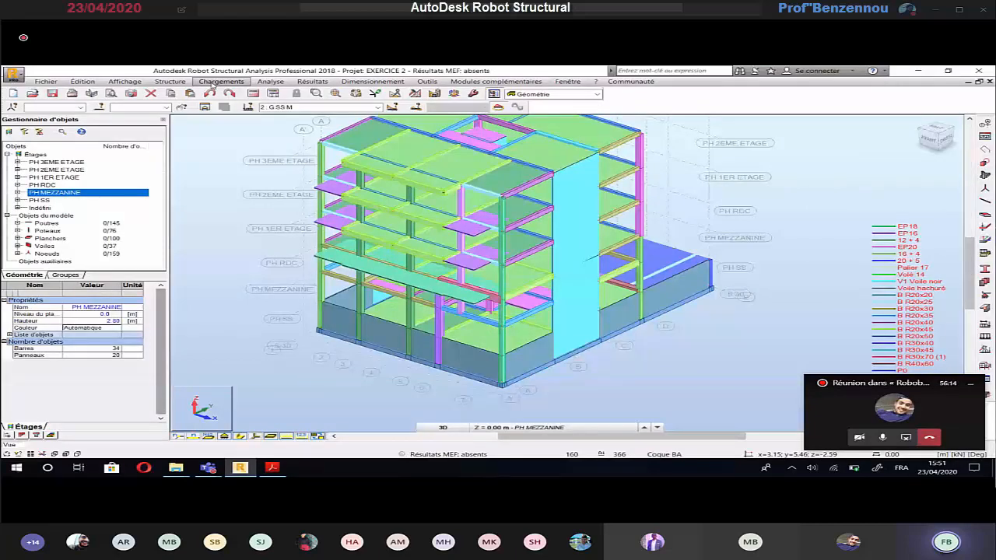
pyautogui.click(212, 83)
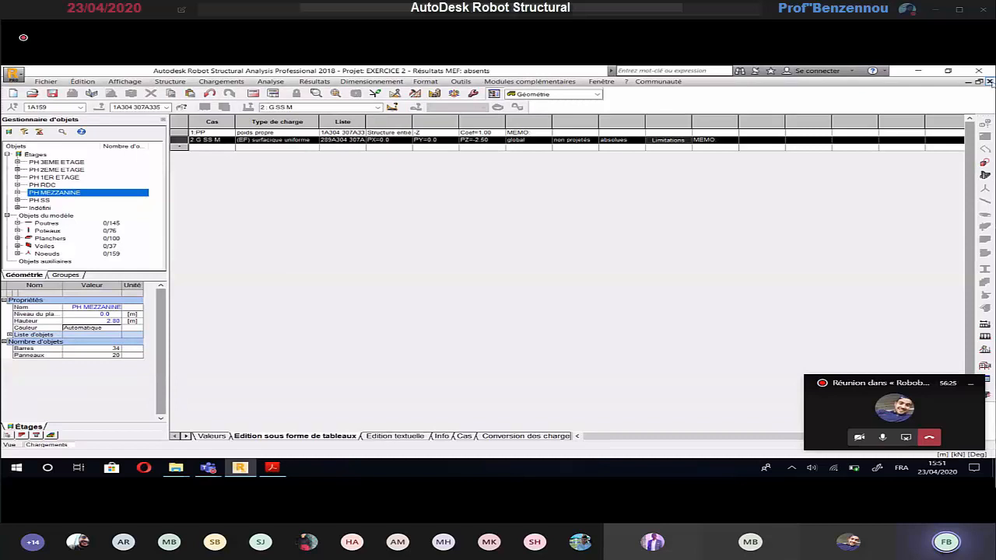
pyautogui.click(989, 83)
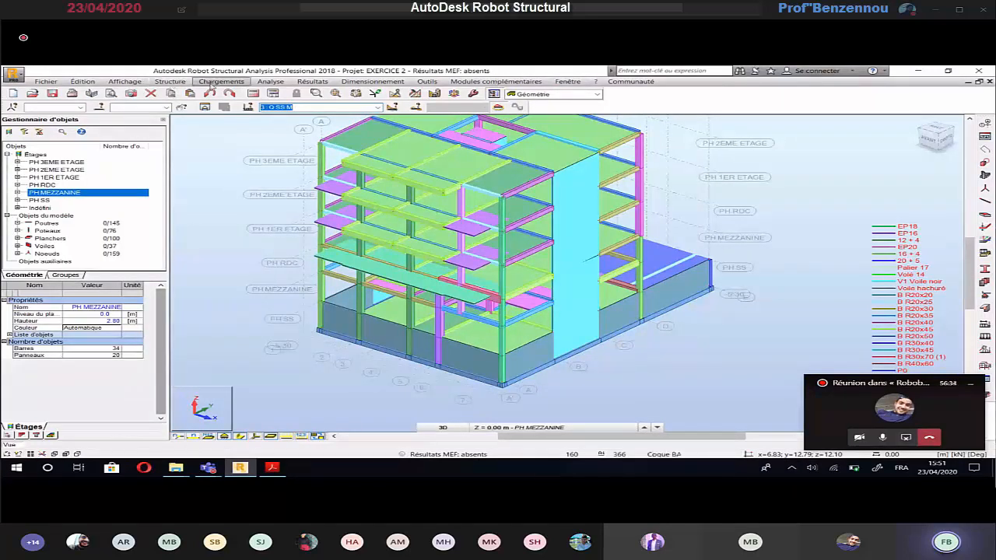
# Look up the PH SS and mezzanine live load in the PDF, and define a -5 kPa Z uniform surface load for case Q SS M.
pyautogui.hotkey('alt', 'Tab')
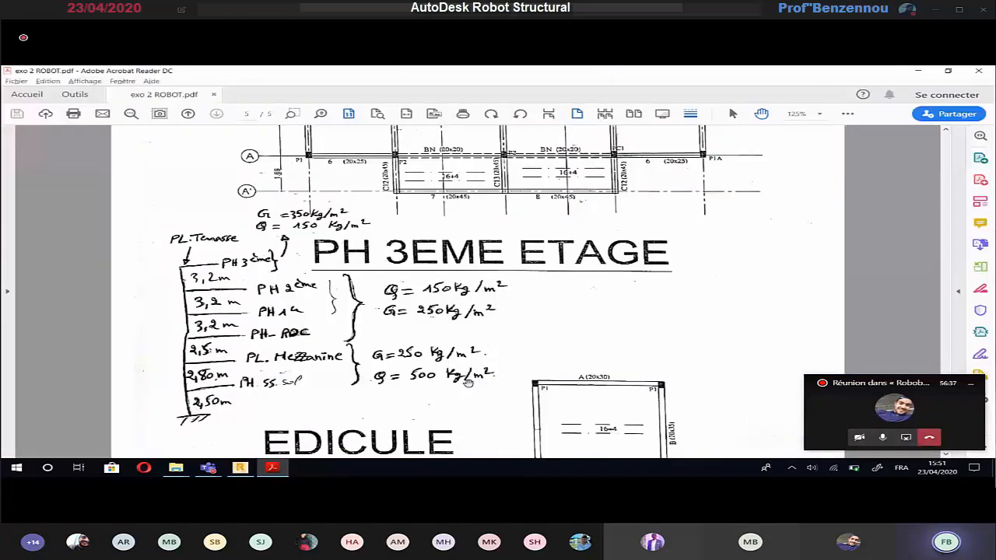
pyautogui.hotkey('alt', 'Tab')
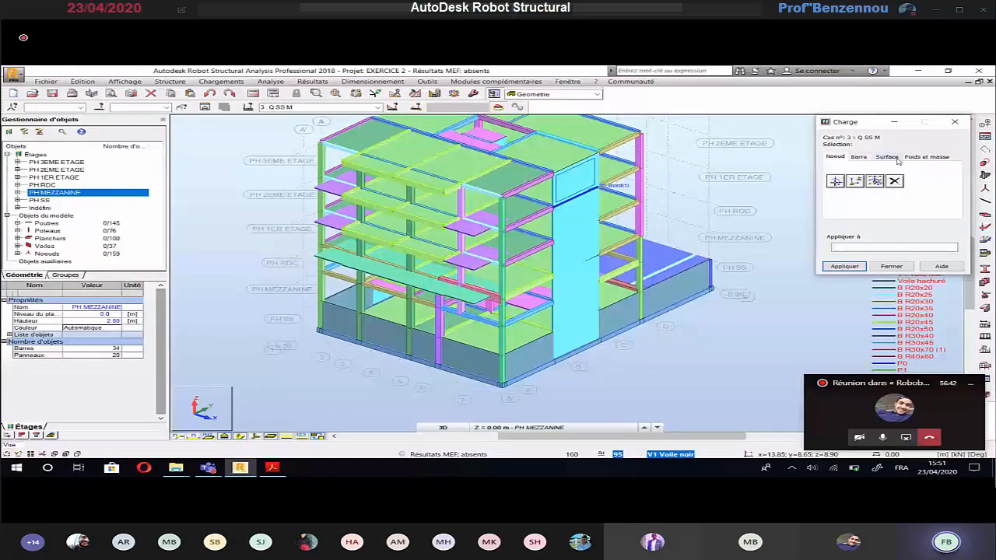
pyautogui.click(886, 156)
pyautogui.click(835, 180)
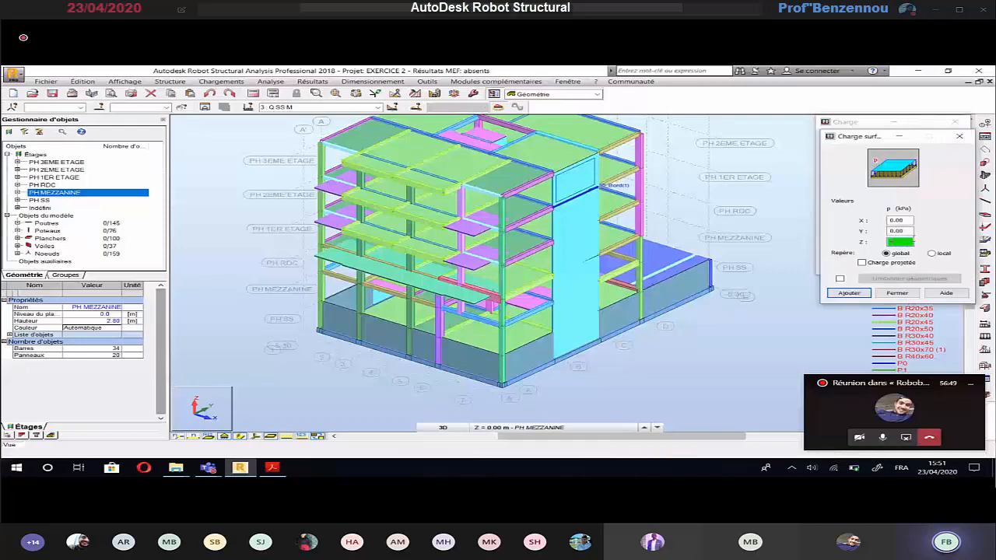
pyautogui.click(850, 293)
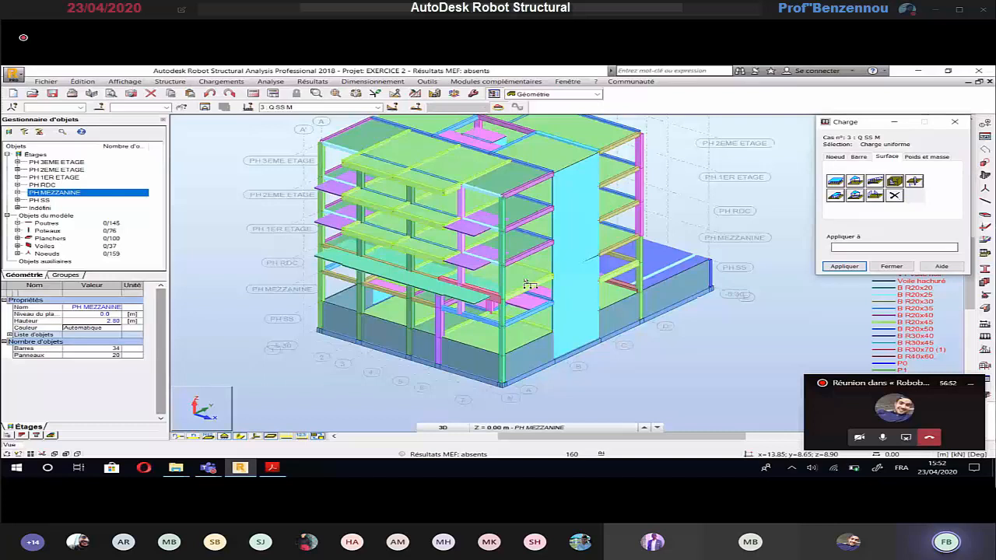
# Apply the Q SS M uniform surface load to PH SS slabs 289 to 300 and to the PH MEZZANINE slabs.
pyautogui.click(40, 201)
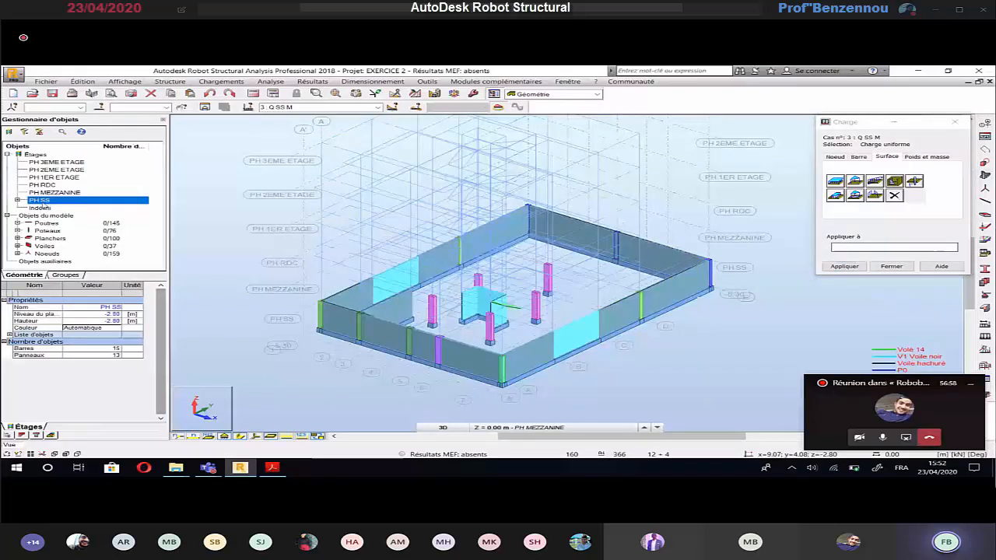
pyautogui.click(43, 203)
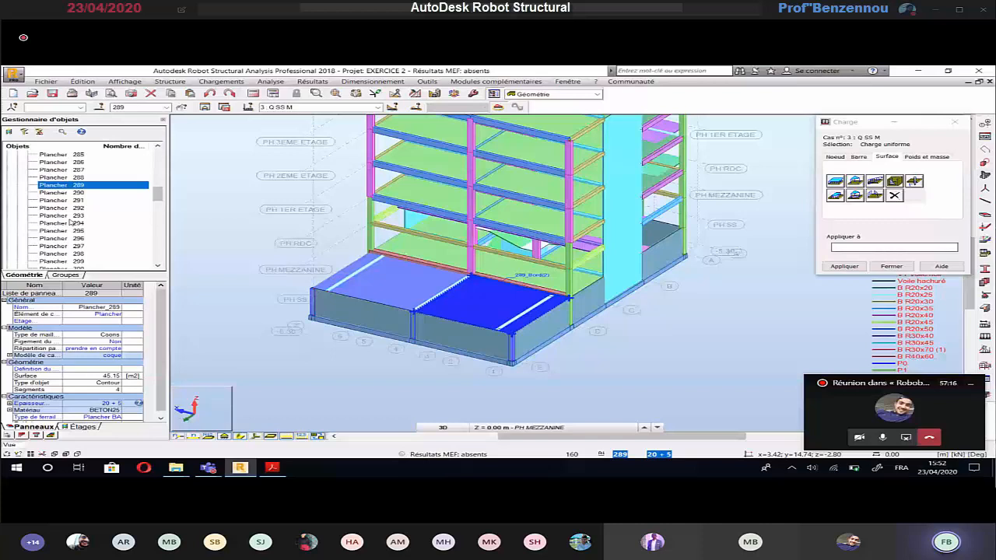
pyautogui.keyDown('ctrl'); pyautogui.click(75, 240); pyautogui.keyUp('ctrl')
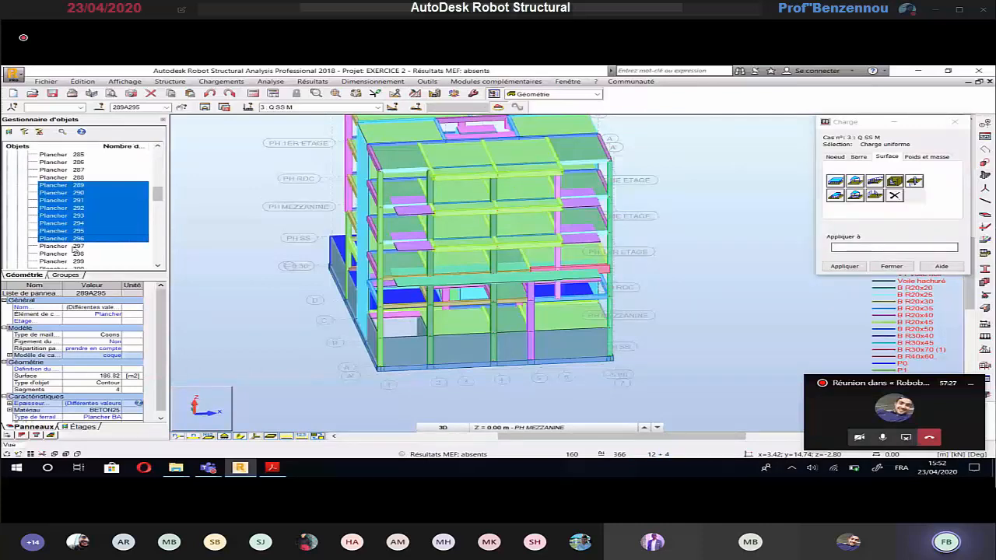
pyautogui.keyDown('shift'); pyautogui.click(81, 263); pyautogui.keyUp('shift')
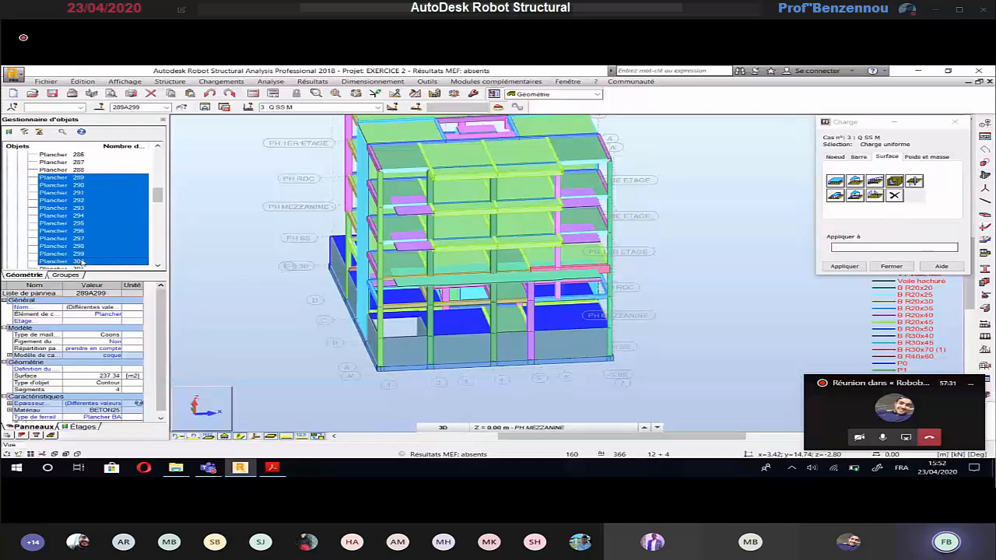
pyautogui.click(878, 246)
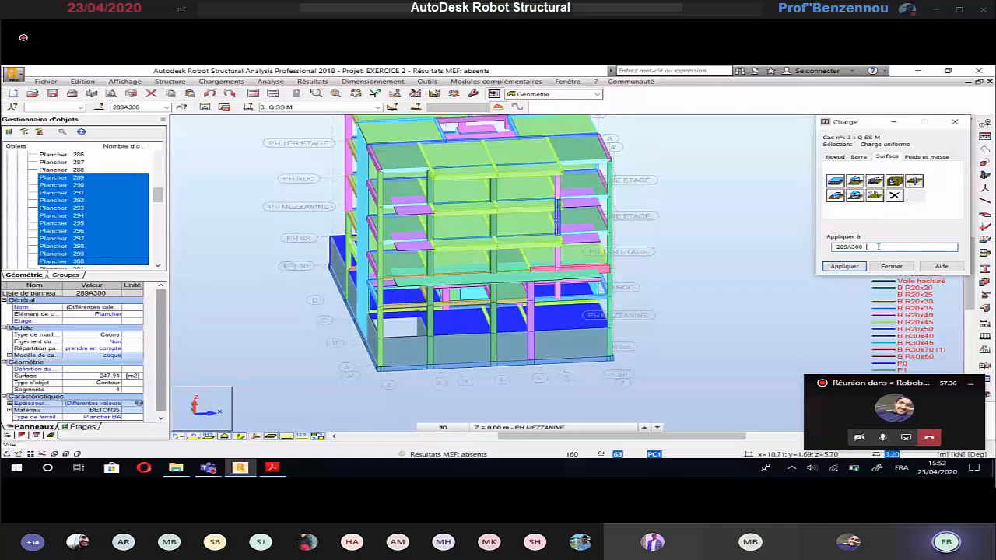
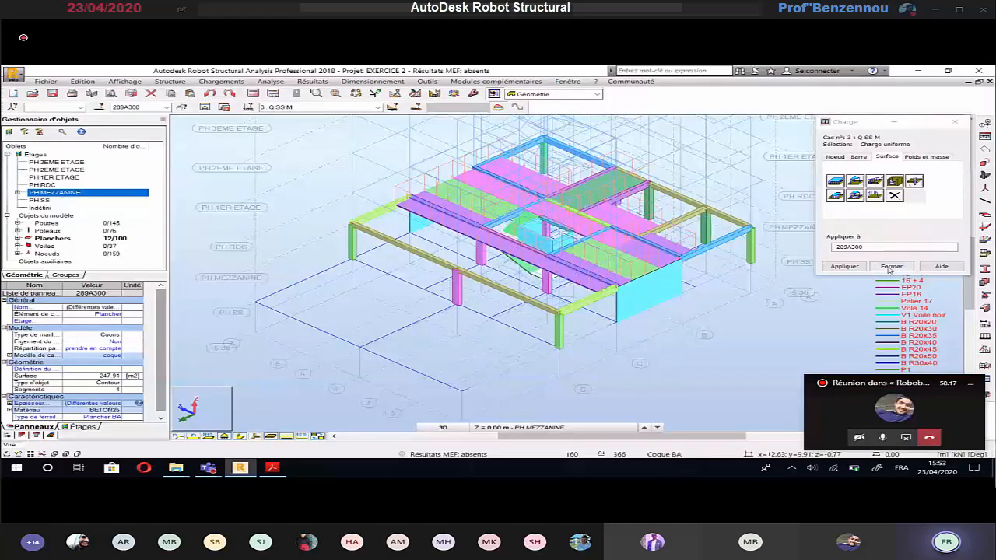
pyautogui.click(891, 266)
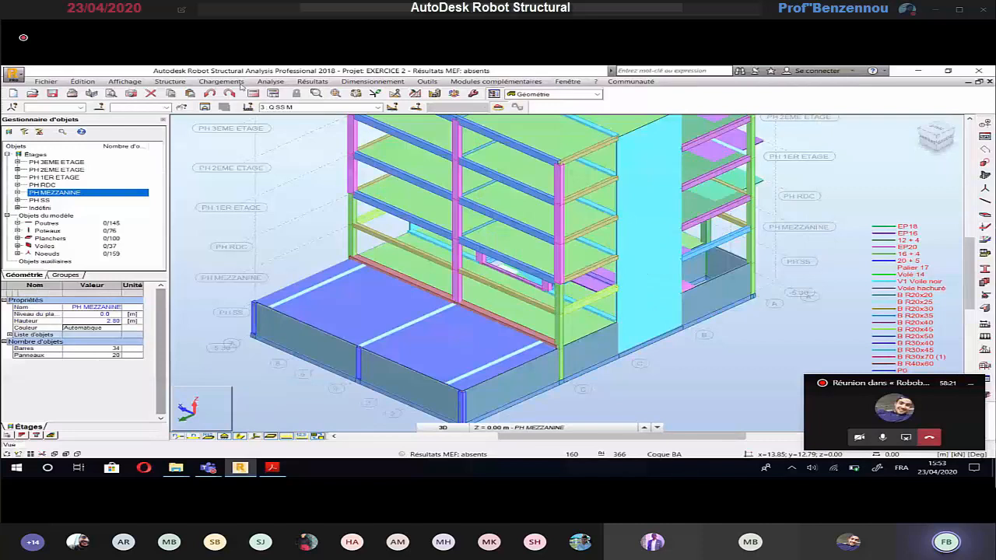
# Review the load table for the surface loads assigned to the G SS M and Q SS M cases.
pyautogui.click(220, 81)
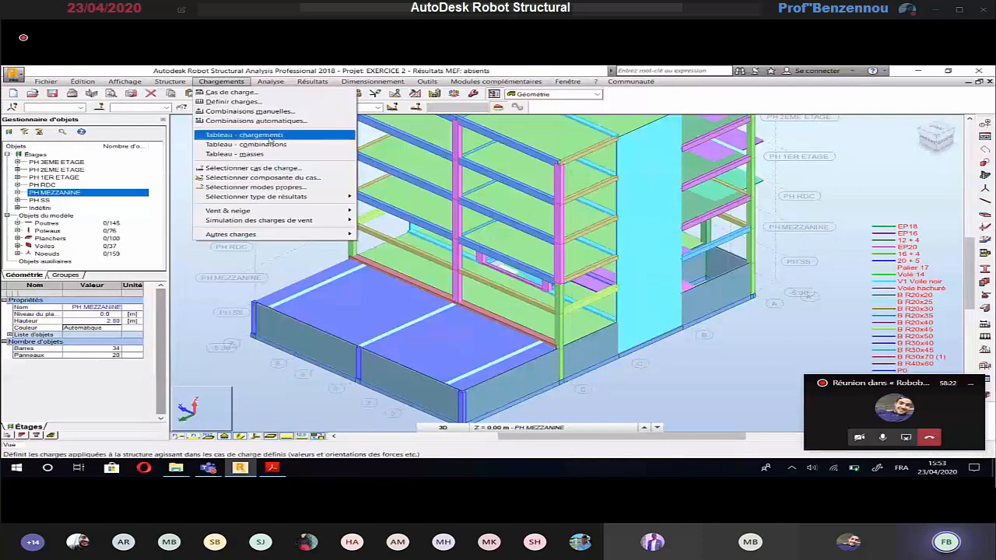
pyautogui.click(269, 132)
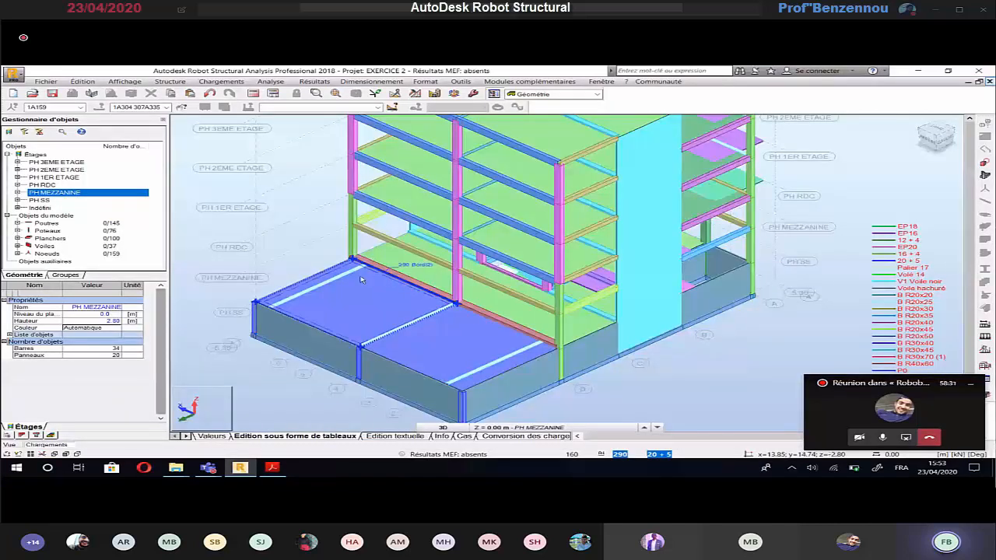
pyautogui.scroll(-2, 360, 279)
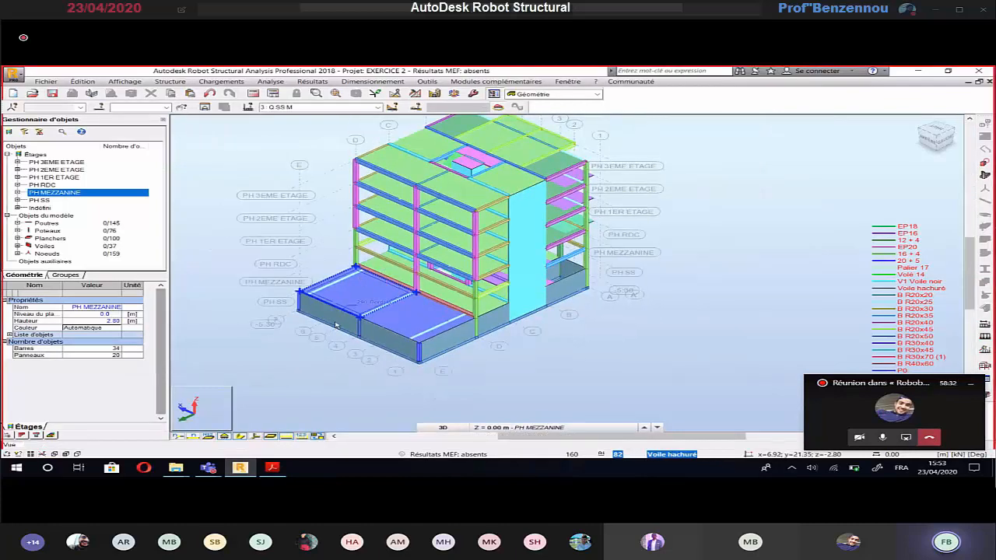
# Add the load cases G R 1 2 with nature poids propre and Q R 1 2 with nature d'exploitation.
pyautogui.hotkey('alt', 'Tab')
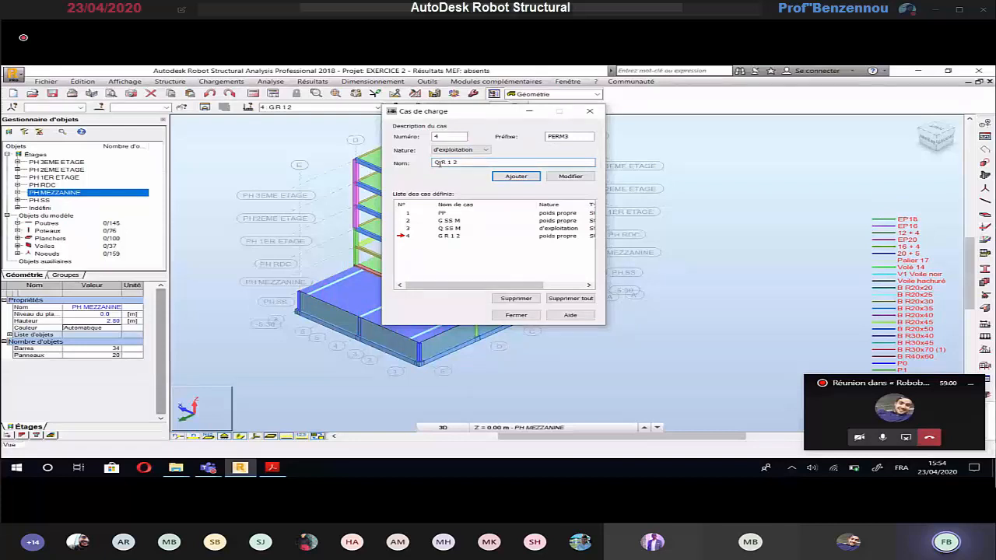
pyautogui.click(516, 176)
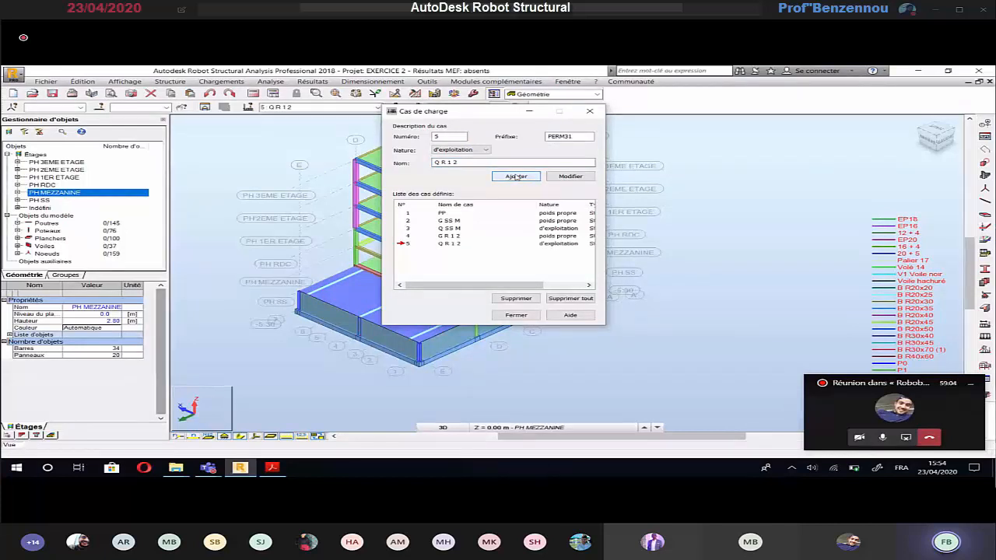
pyautogui.click(516, 315)
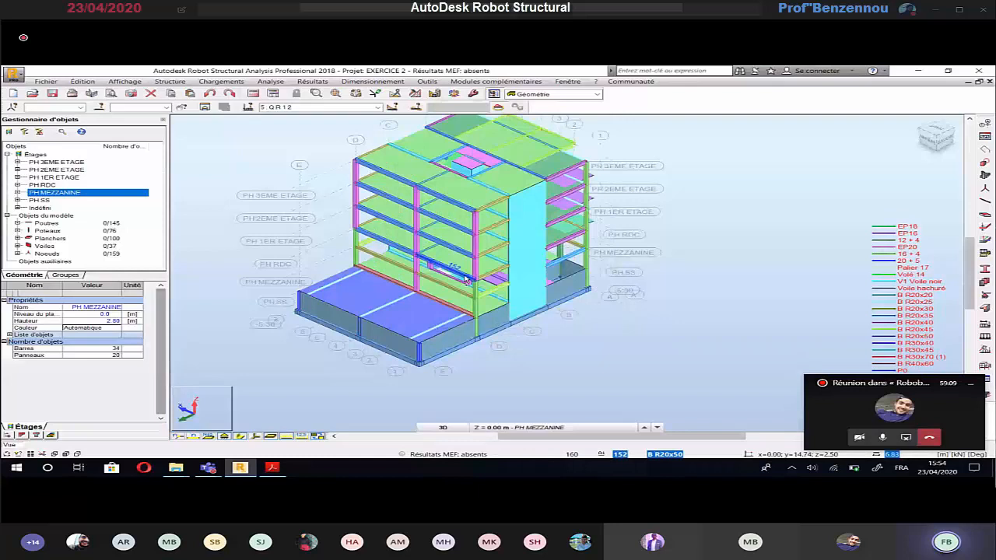
# Make G R 1 2 the current load case and display only the PH RDC storey in 3D.
pyautogui.keyDown('shift'); pyautogui.moveTo(465, 280); pyautogui.dragTo(307, 140, button='middle'); pyautogui.keyUp('shift')
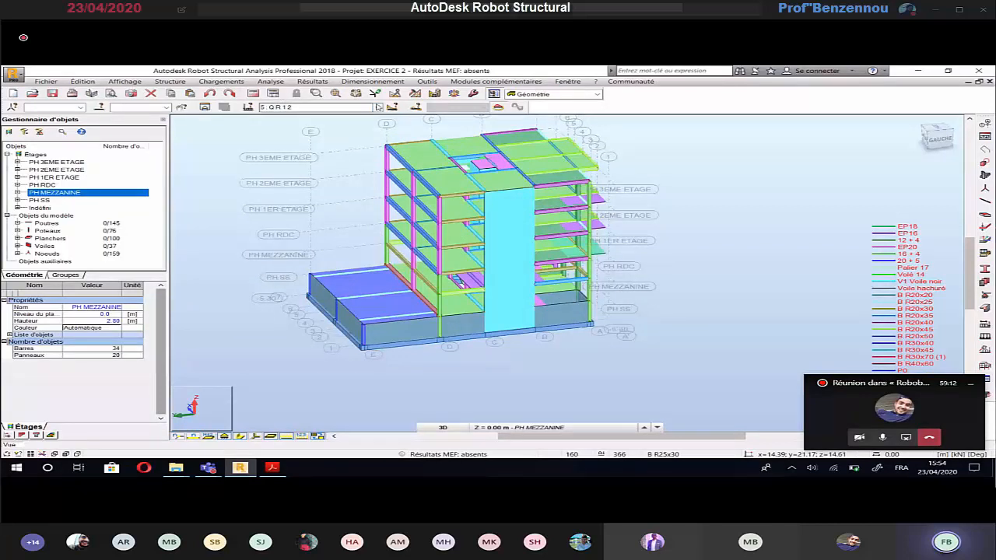
pyautogui.click(378, 107)
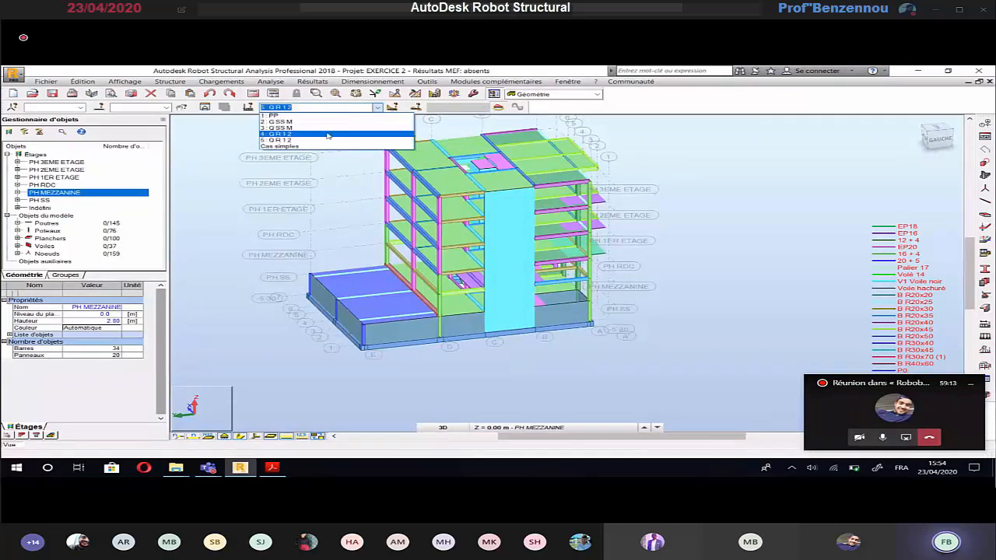
pyautogui.click(329, 134)
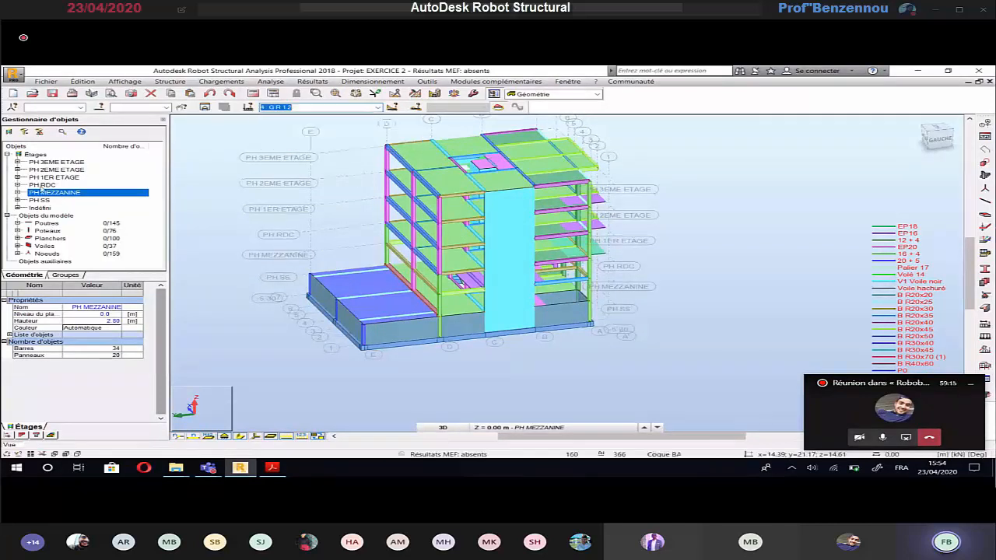
pyautogui.click(45, 185)
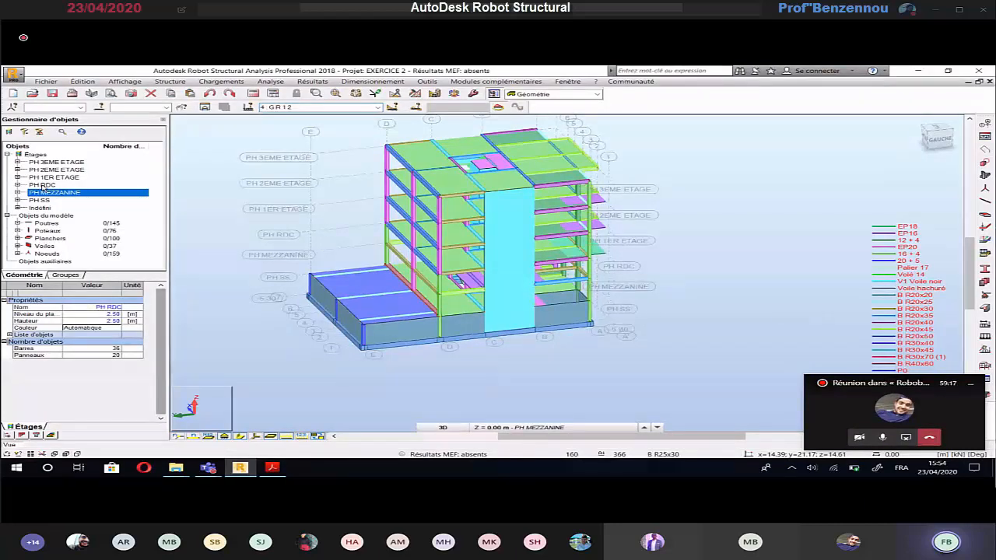
pyautogui.doubleClick(44, 185)
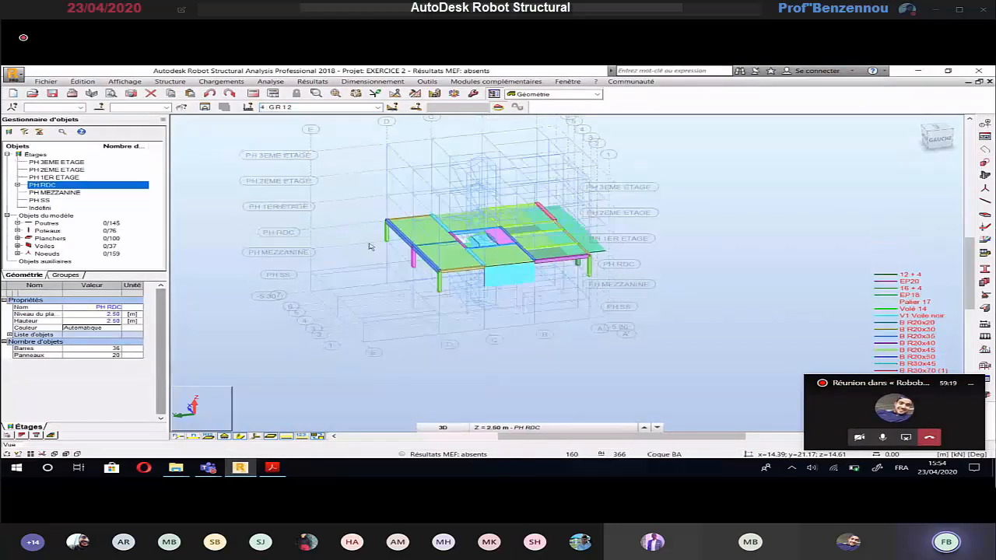
pyautogui.keyDown('shift'); pyautogui.moveTo(370, 246); pyautogui.dragTo(417, 263, button='middle'); pyautogui.keyUp('shift')
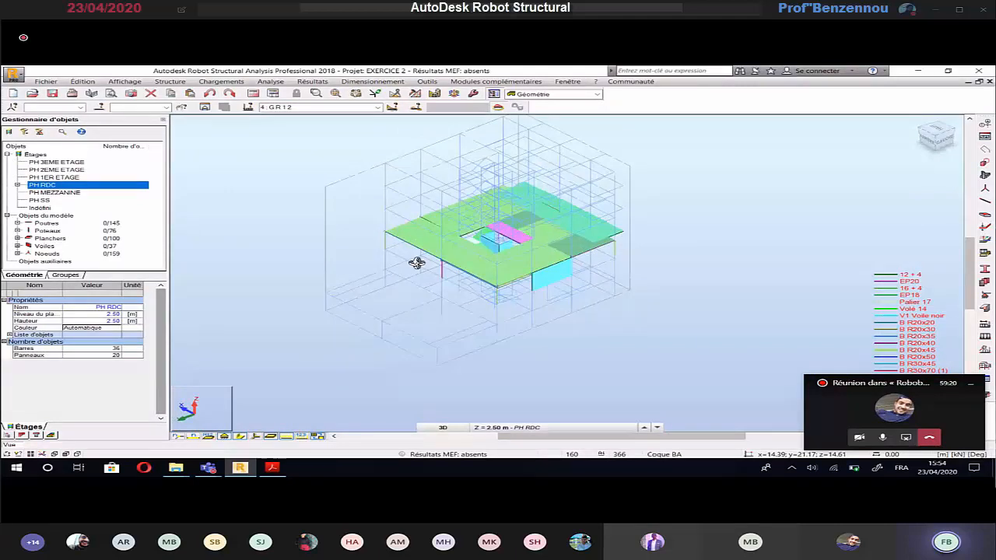
pyautogui.keyDown('shift'); pyautogui.moveTo(416, 263); pyautogui.dragTo(433, 265, button='middle'); pyautogui.keyUp('shift')
pyautogui.scroll(4, 498, 222)
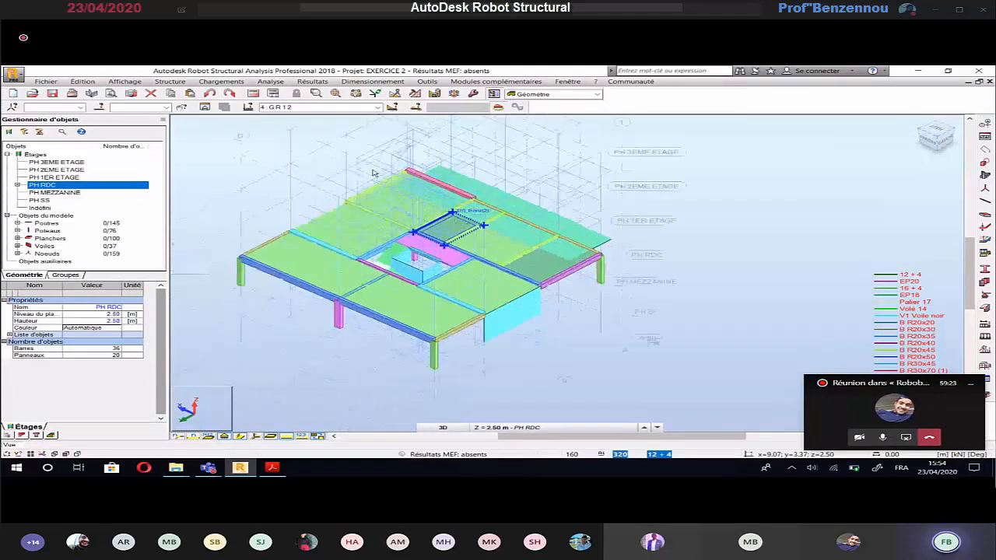
# Define a uniform surface load of -2.5 kPa in Z for case G R 1 2, checking the value against the PDF load sketch.
pyautogui.click(221, 81)
pyautogui.click(235, 102)
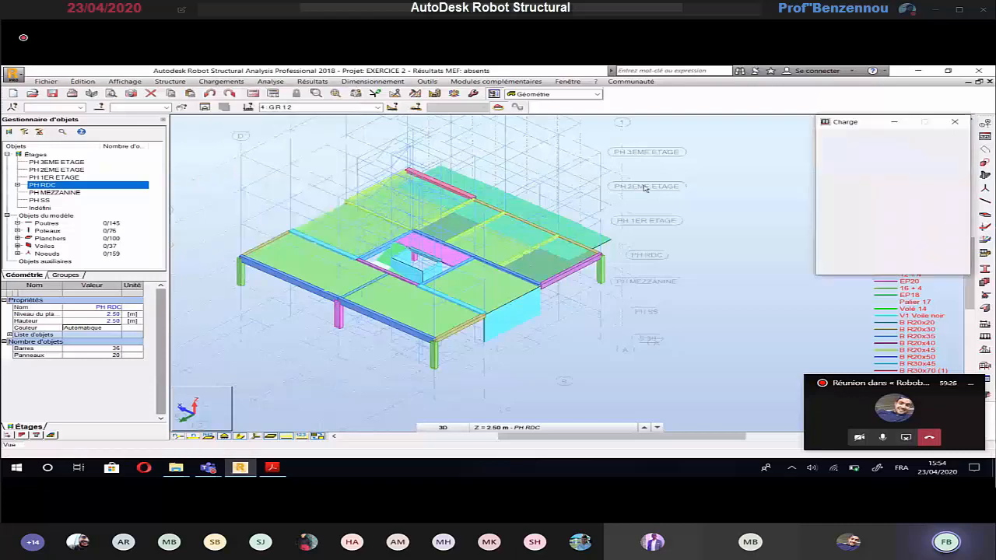
pyautogui.click(885, 156)
pyautogui.click(836, 182)
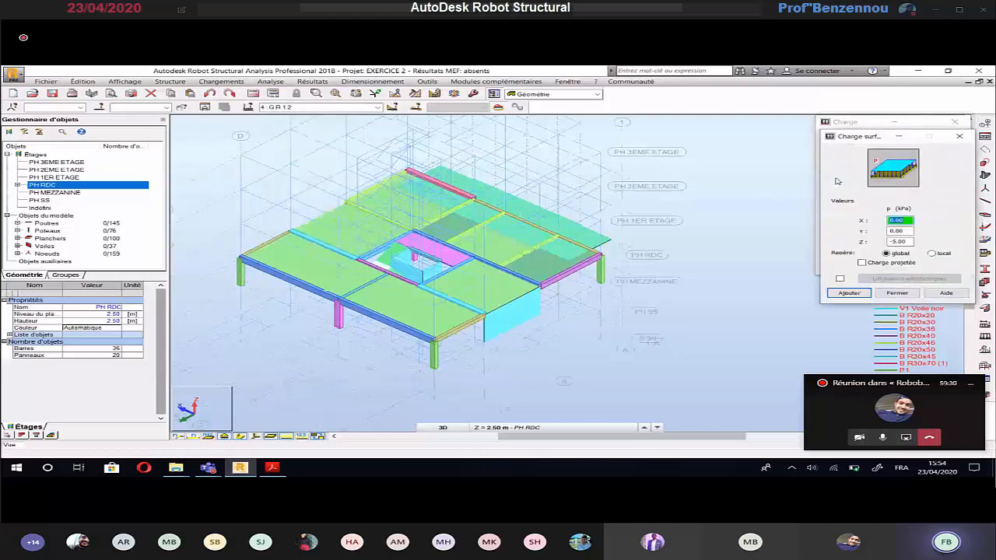
pyautogui.hotkey('alt', 'Tab')
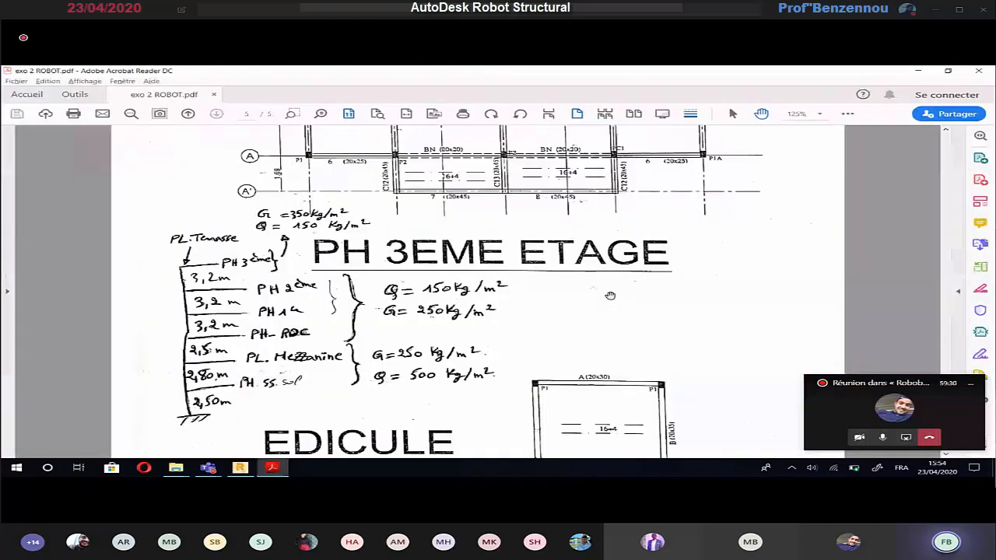
pyautogui.hotkey('alt', 'Tab')
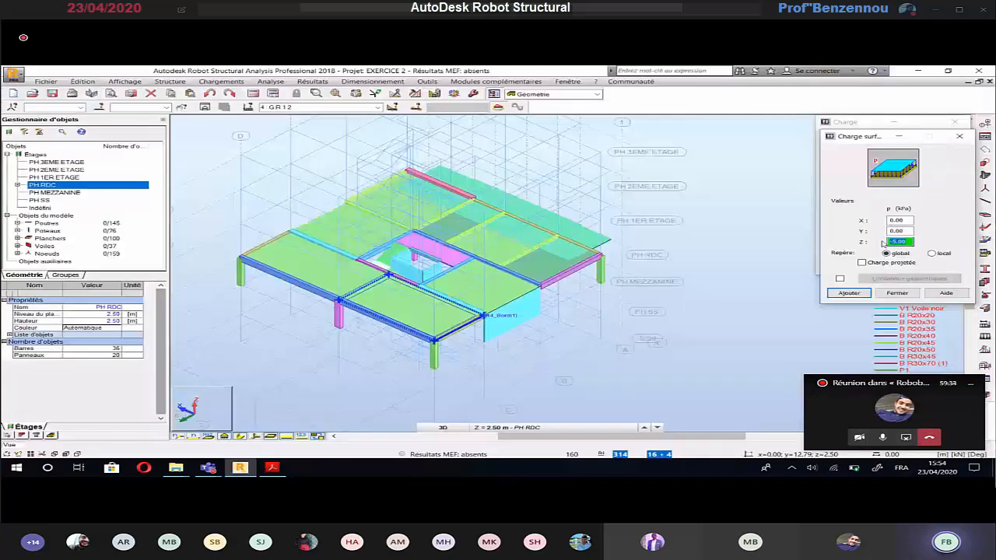
pyautogui.write('-2.5')
pyautogui.click(848, 293)
# Apply the -2.5 kPa uniform surface load of case G R 1 2 to the PH RDC floor slabs.
pyautogui.click(421, 197)
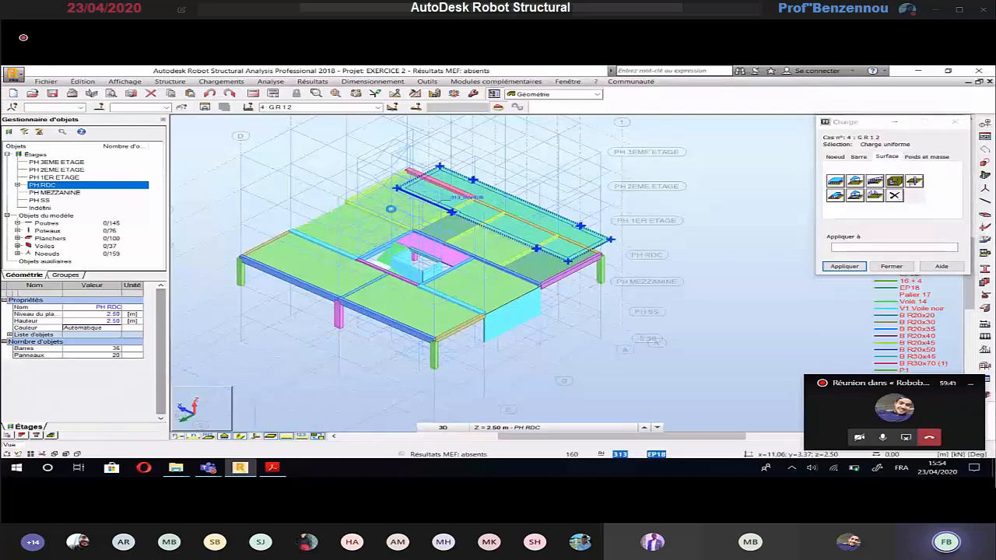
pyautogui.click(441, 225)
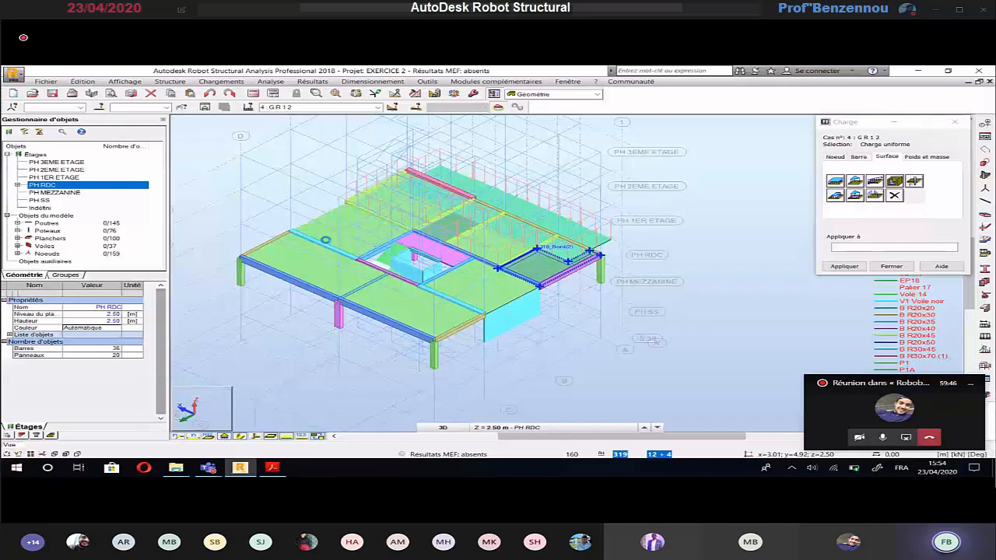
pyautogui.click(326, 240)
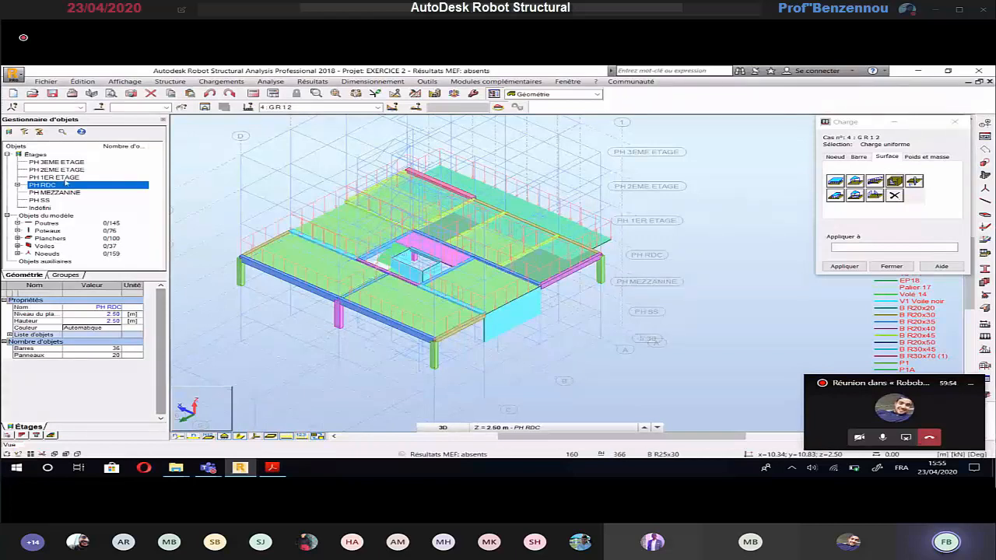
# Display the PH 1ER ETAGE storey and apply the G R 1 2 uniform surface load to its floor slabs.
pyautogui.click(65, 178)
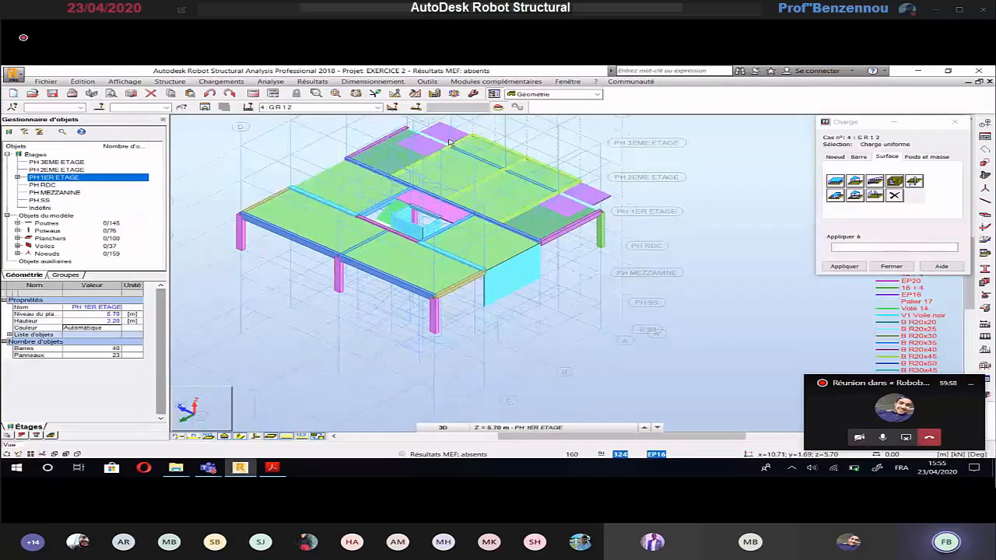
pyautogui.click(449, 141)
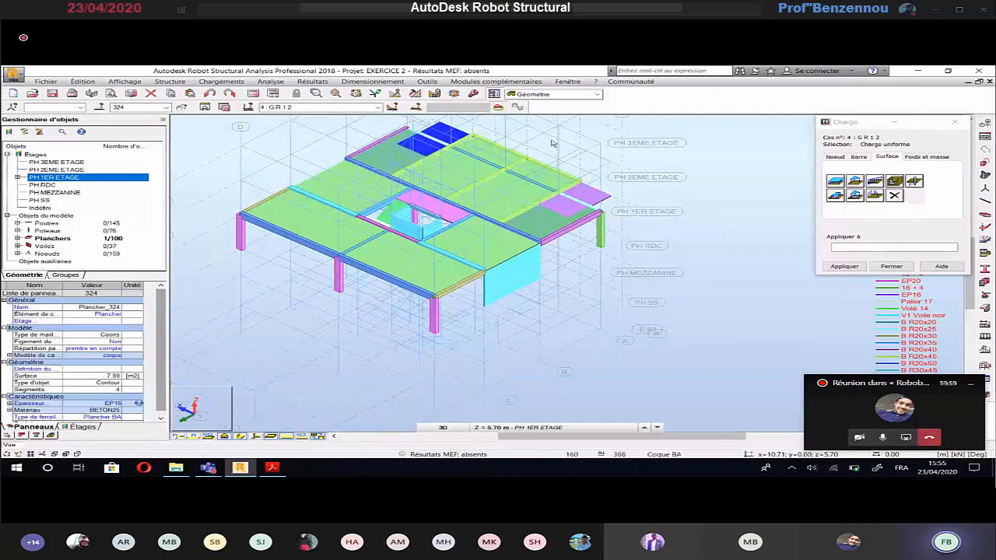
pyautogui.click(689, 159)
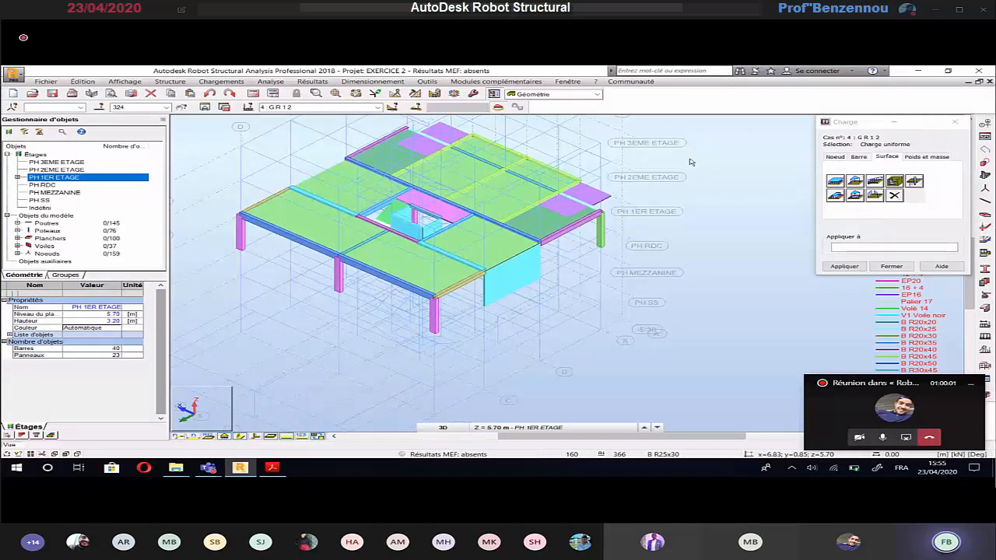
pyautogui.click(850, 124)
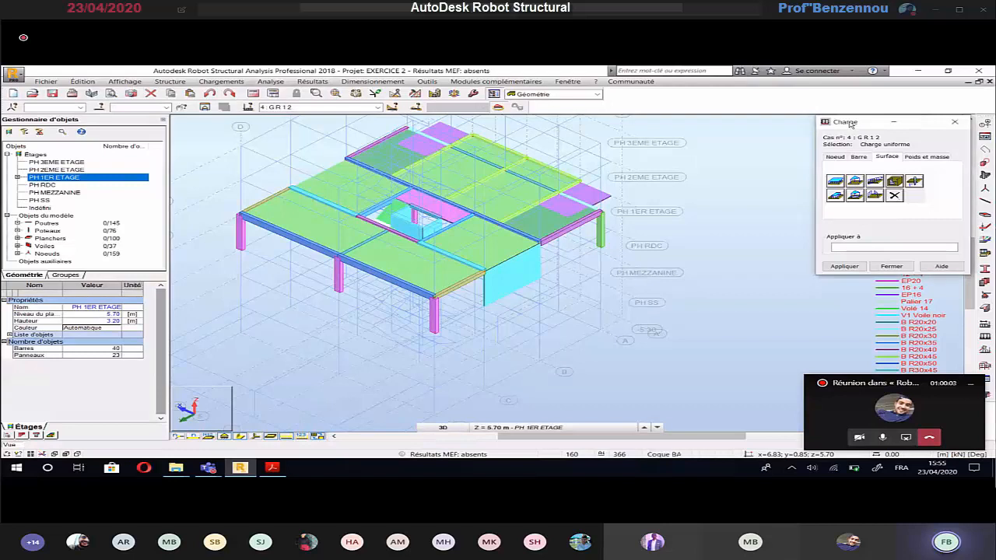
pyautogui.click(445, 136)
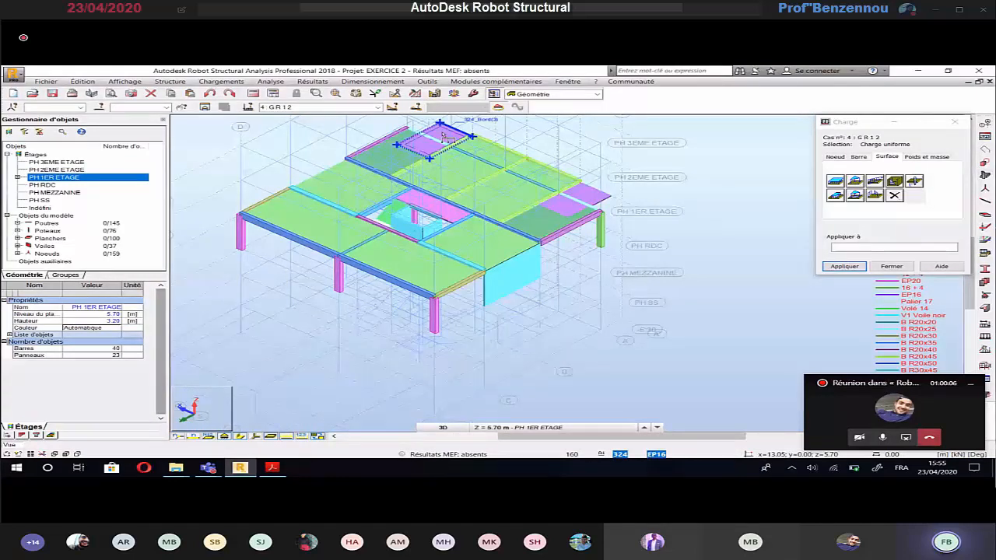
pyautogui.click(428, 208)
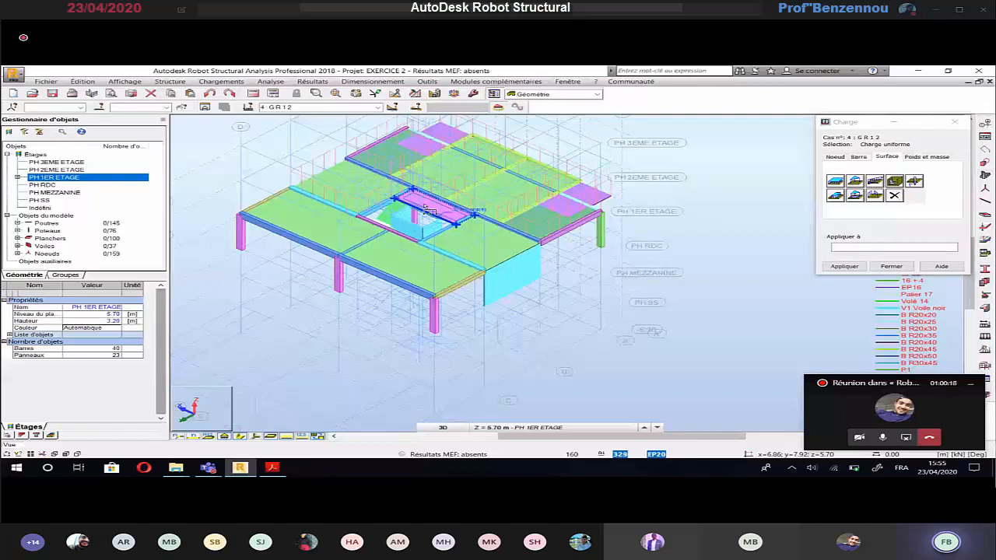
pyautogui.click(465, 250)
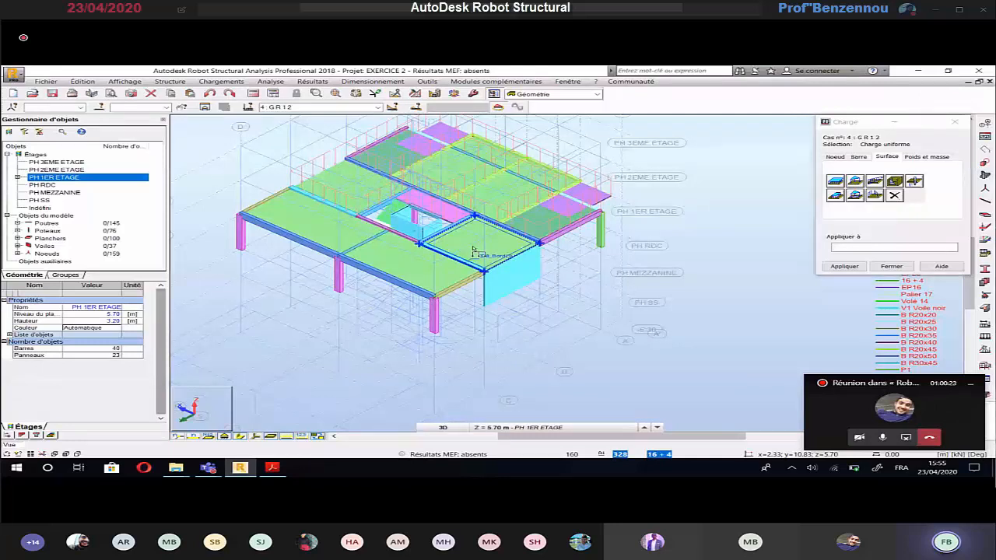
pyautogui.click(473, 251)
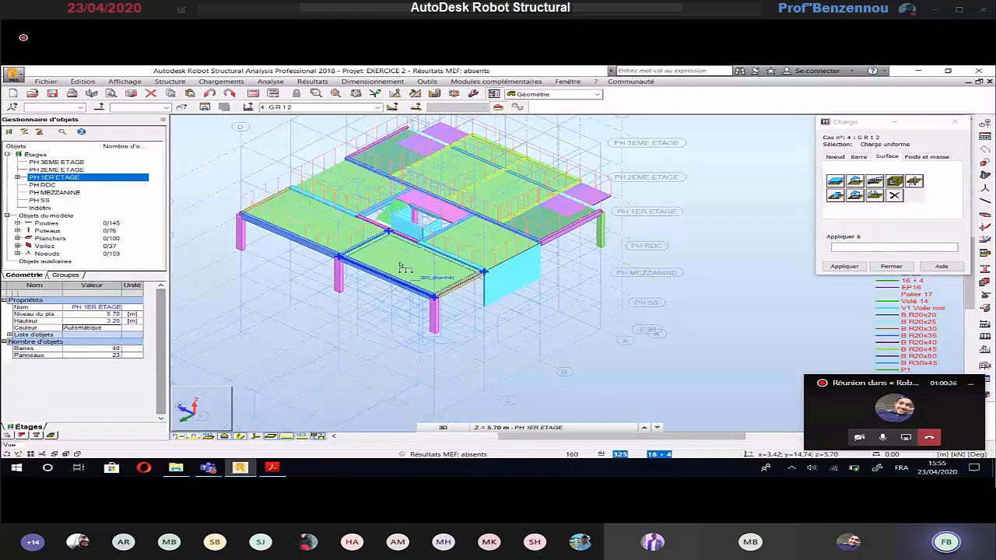
# Display the PH 2EME ETAGE storey and apply the G R 1 2 uniform surface load to its floor slabs.
pyautogui.click(113, 171)
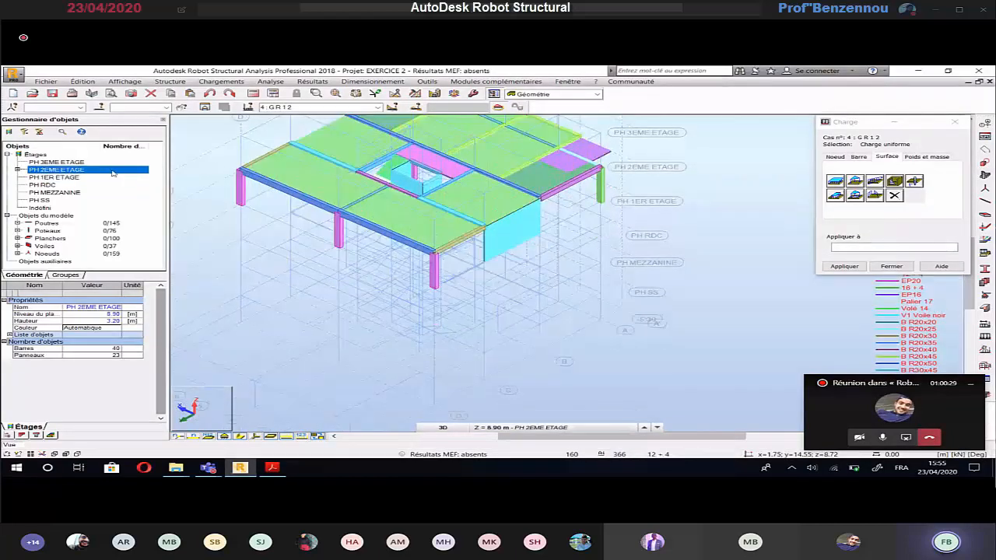
pyautogui.moveTo(408, 204); pyautogui.dragTo(414, 263, button='middle')
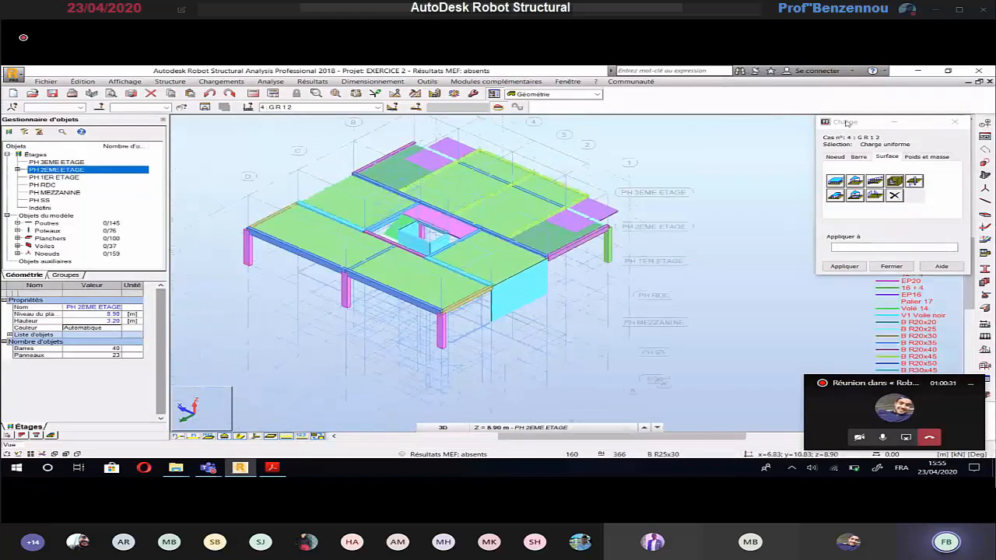
pyautogui.click(847, 123)
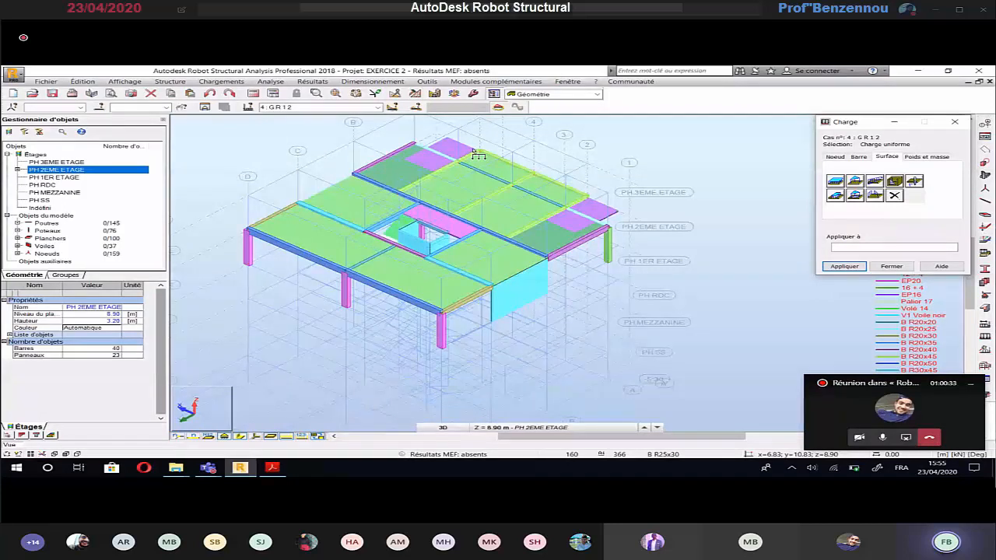
pyautogui.click(442, 221)
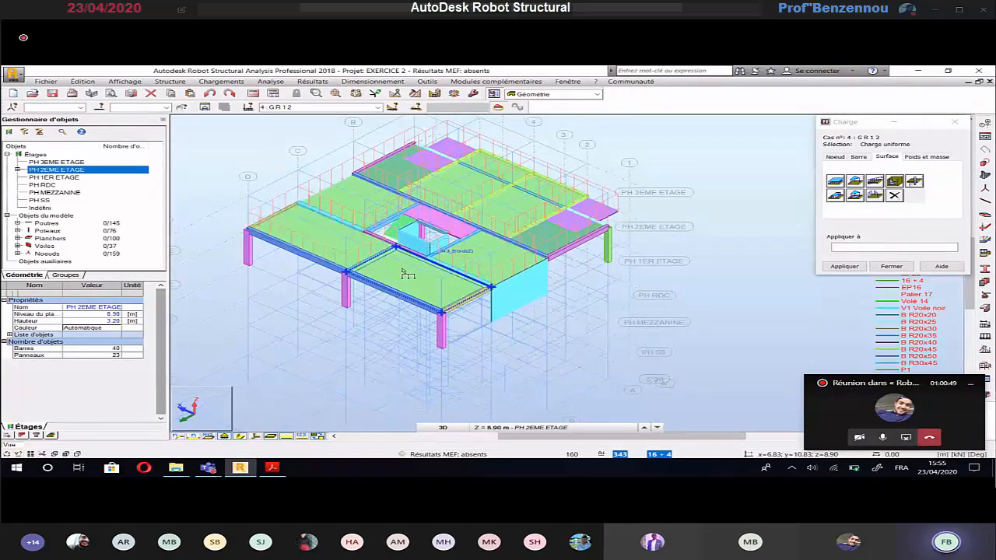
# Make Q R 1 2 the current load case and define a uniform surface load of -1.5 kPa in Z, per the PDF.
pyautogui.click(378, 108)
pyautogui.click(311, 127)
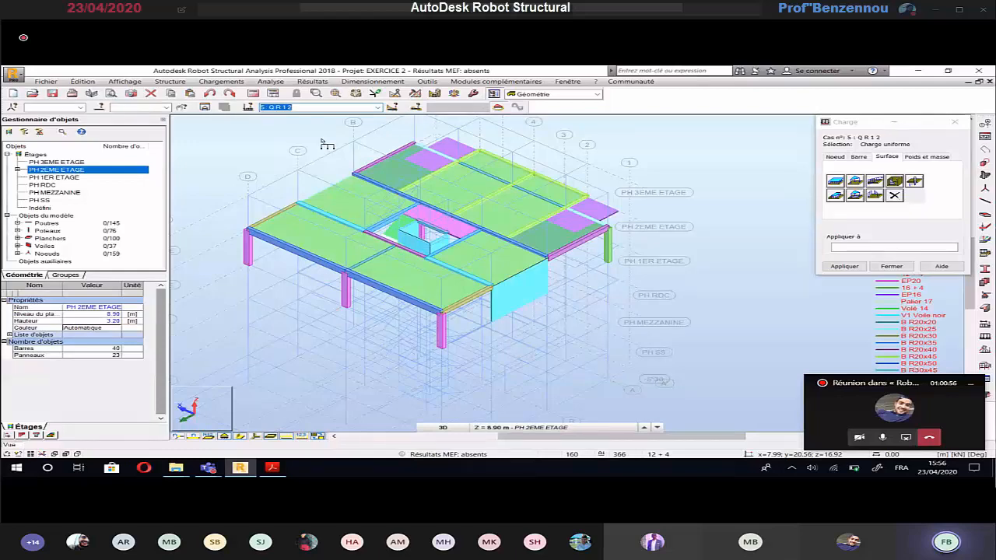
pyautogui.hotkey('alt', 'Tab')
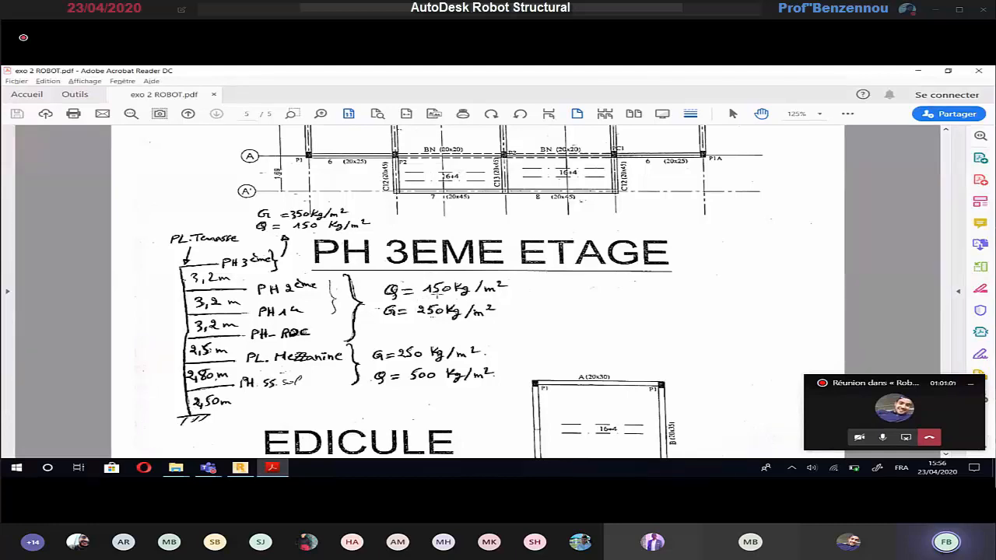
pyautogui.hotkey('alt', 'Tab')
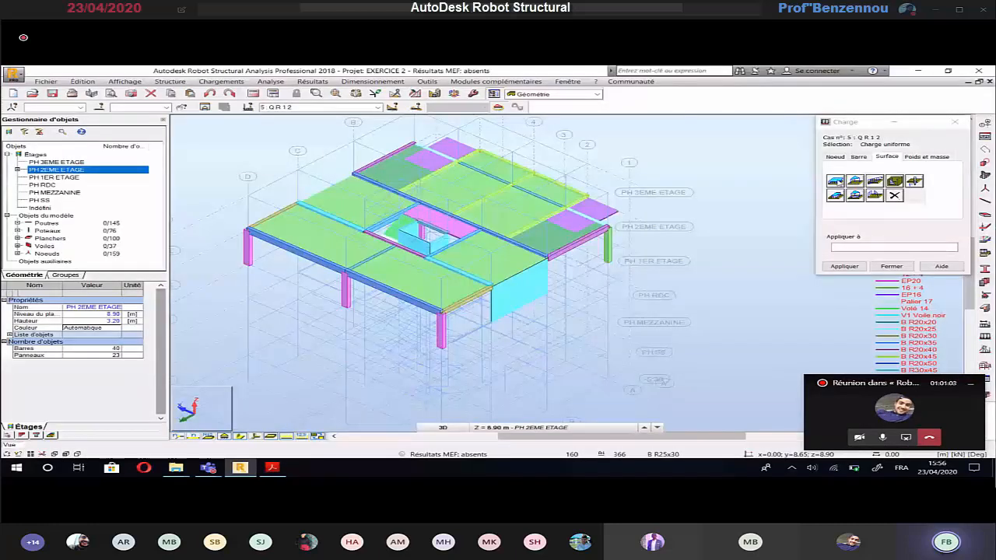
pyautogui.write('-1.5')
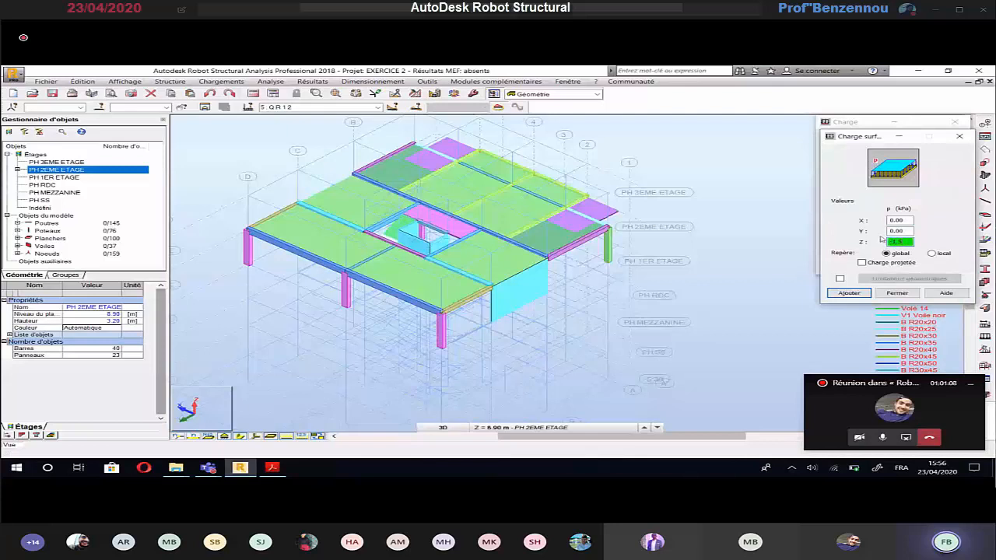
pyautogui.click(862, 295)
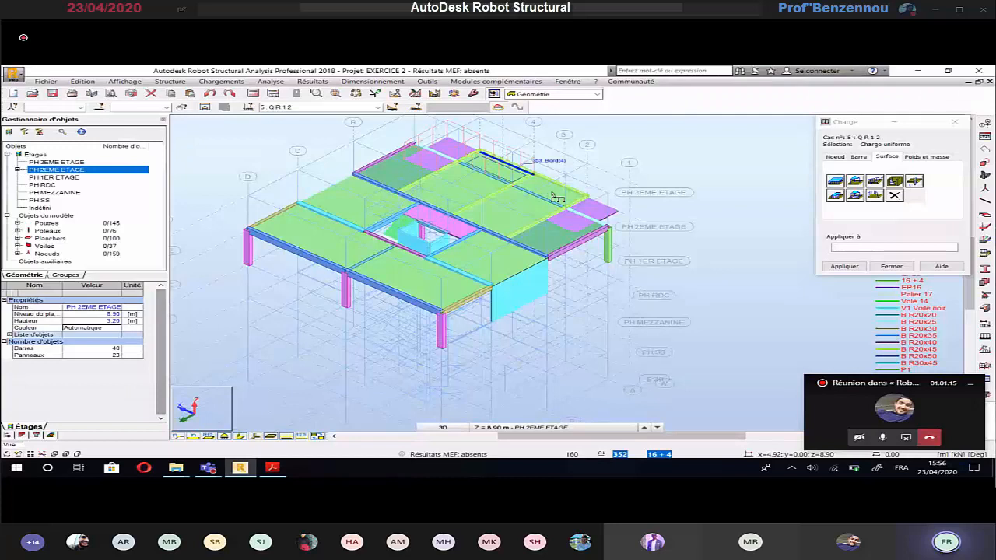
# Apply the -1.5 kPa uniform surface load of case Q R 1 2 to the PH 2EME ETAGE floor slabs.
pyautogui.click(404, 178)
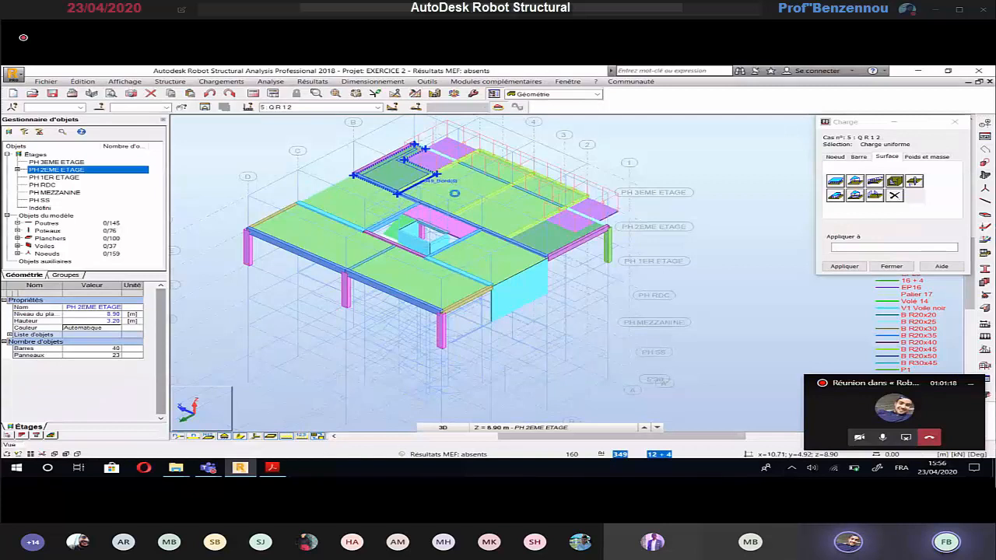
pyautogui.click(548, 244)
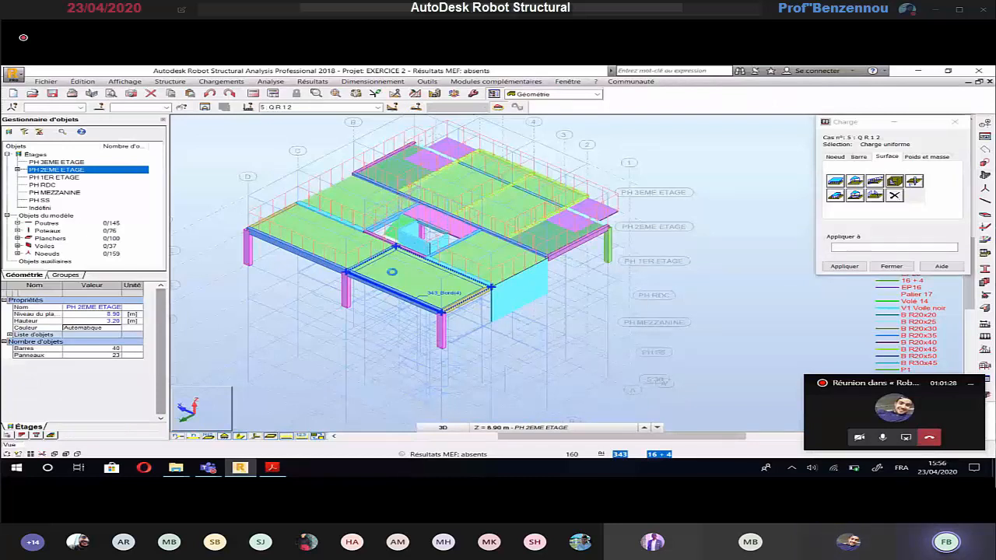
pyautogui.click(392, 272)
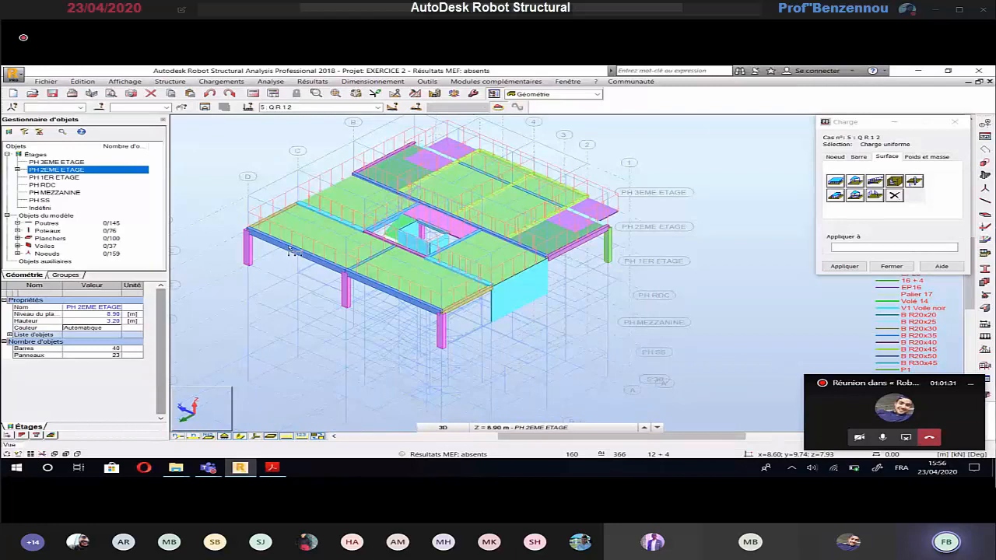
pyautogui.moveTo(289, 248); pyautogui.dragTo(311, 253, button='middle')
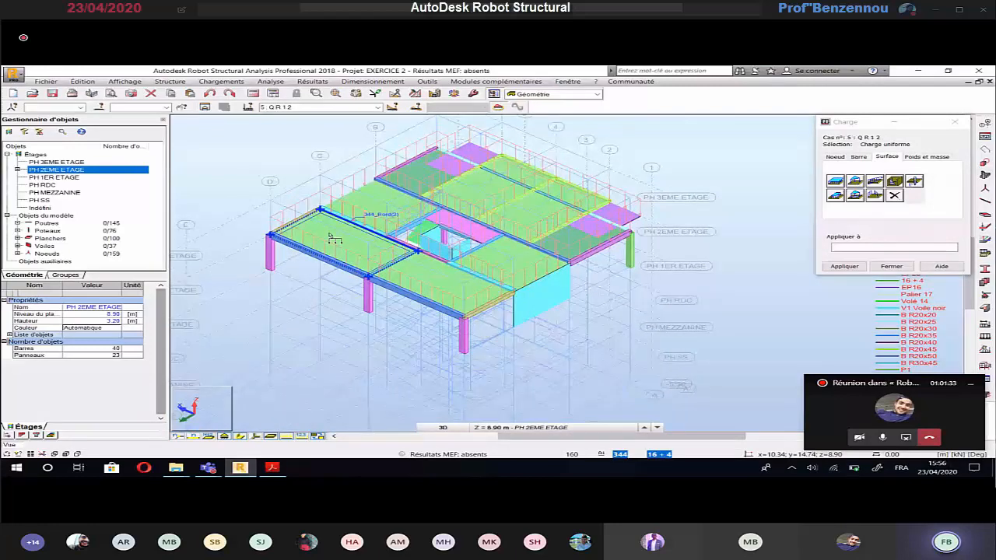
# Display the PH 1ER ETAGE storey and apply the Q R 1 2 uniform surface load to its floor slabs.
pyautogui.click(63, 178)
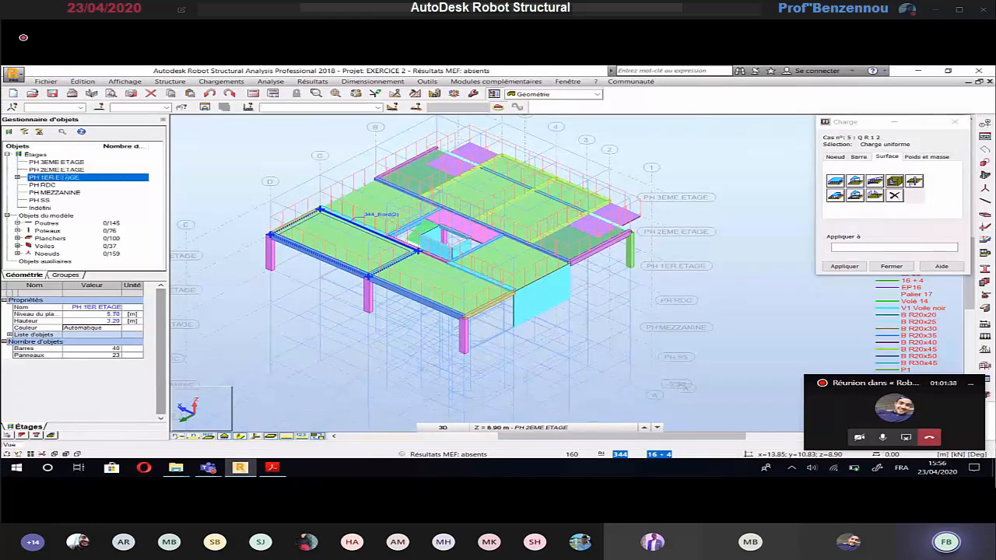
pyautogui.click(832, 136)
pyautogui.click(476, 205)
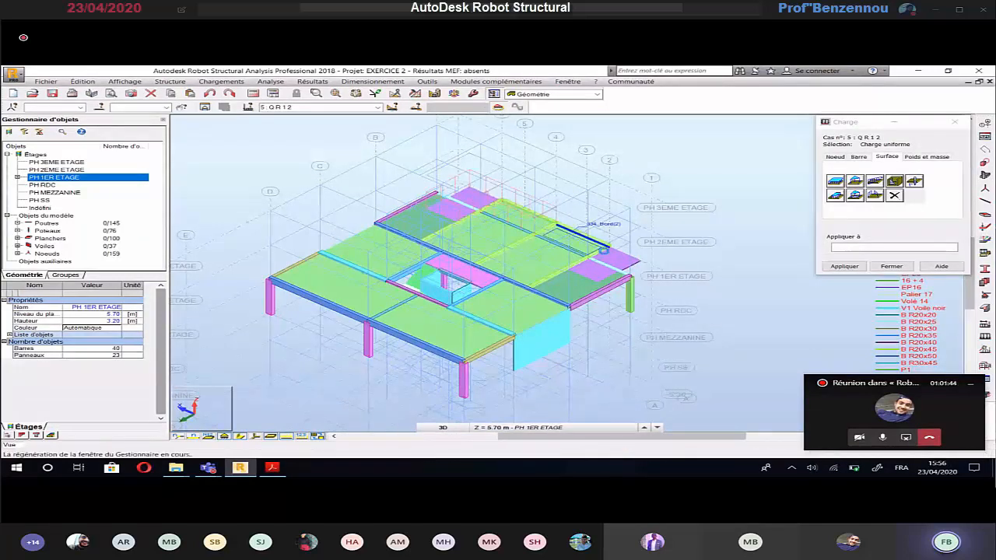
pyautogui.click(418, 230)
pyautogui.click(414, 227)
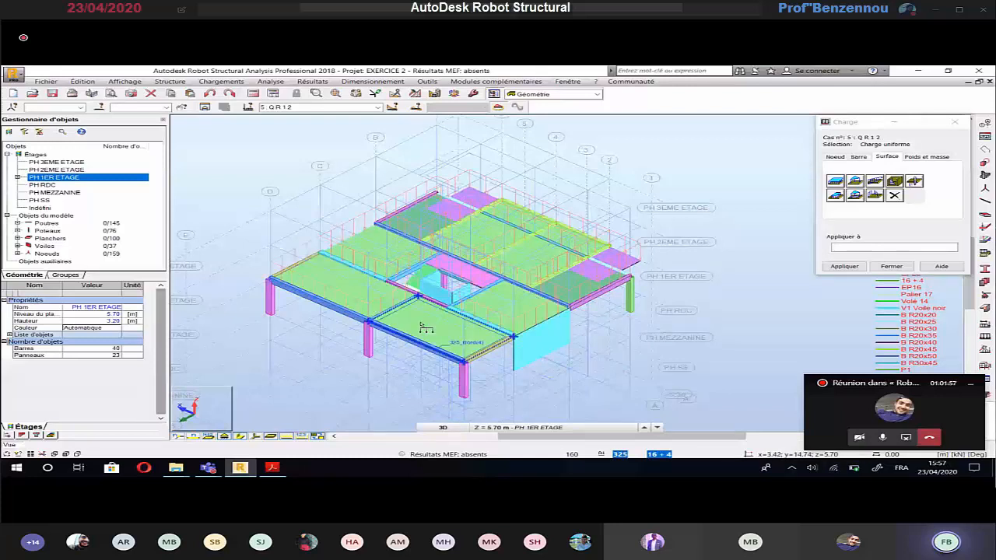
# Display the PH RDC storey and apply the Q R 1 2 uniform surface load to its floor slabs.
pyautogui.click(42, 185)
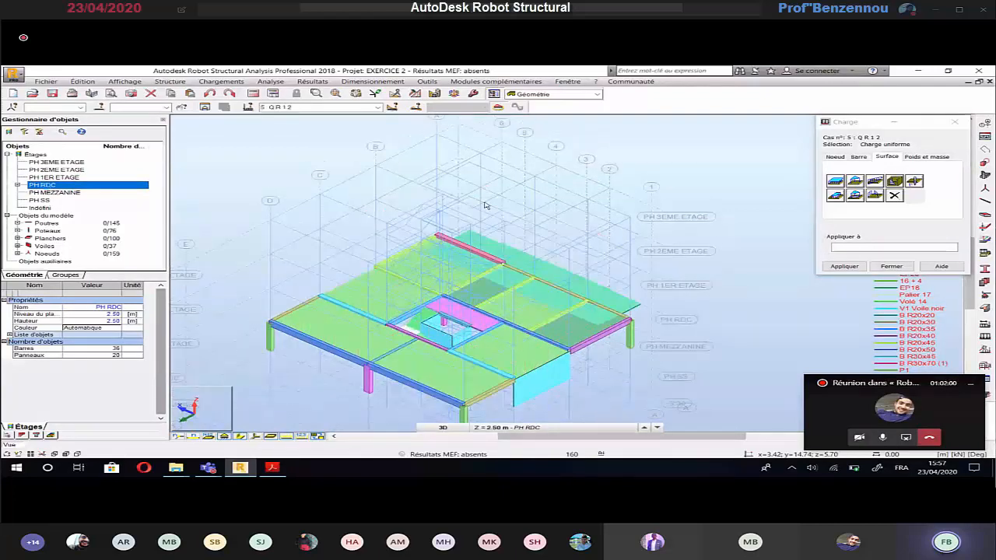
pyautogui.moveTo(484, 205); pyautogui.dragTo(465, 174, button='middle')
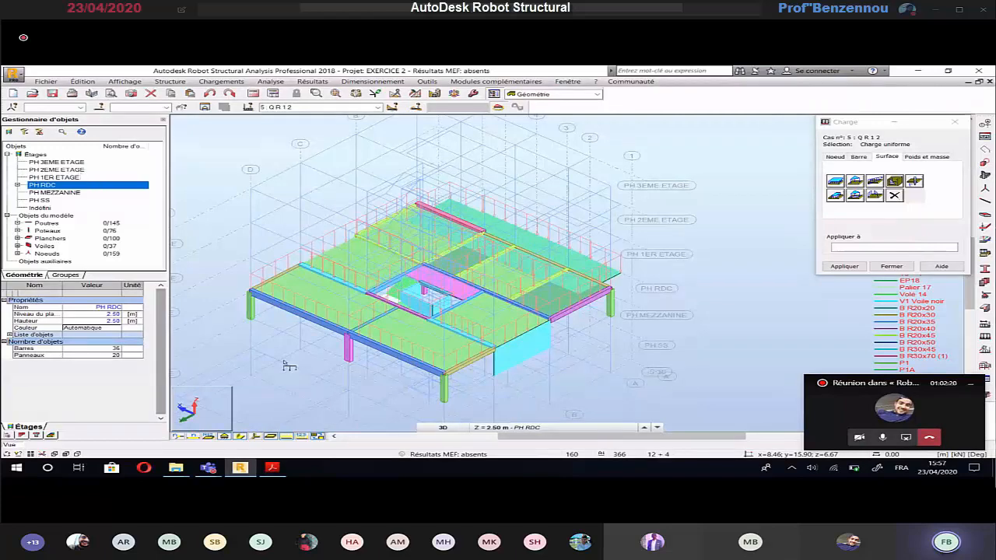
# Check the PH 3EME ETAGE loads in the PDF and add a permanent load case named G 3 in Robot.
pyautogui.click(272, 468)
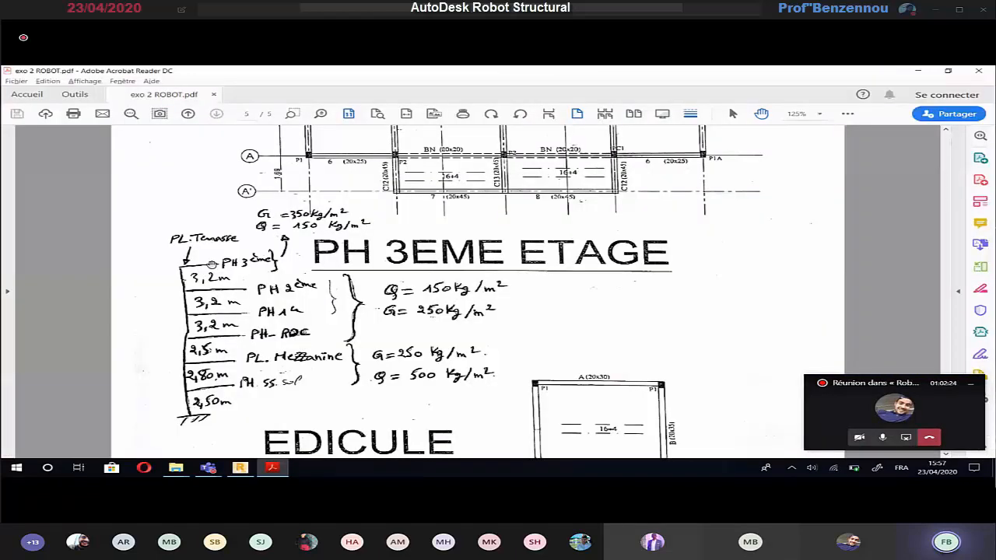
pyautogui.hotkey('alt', 'Tab')
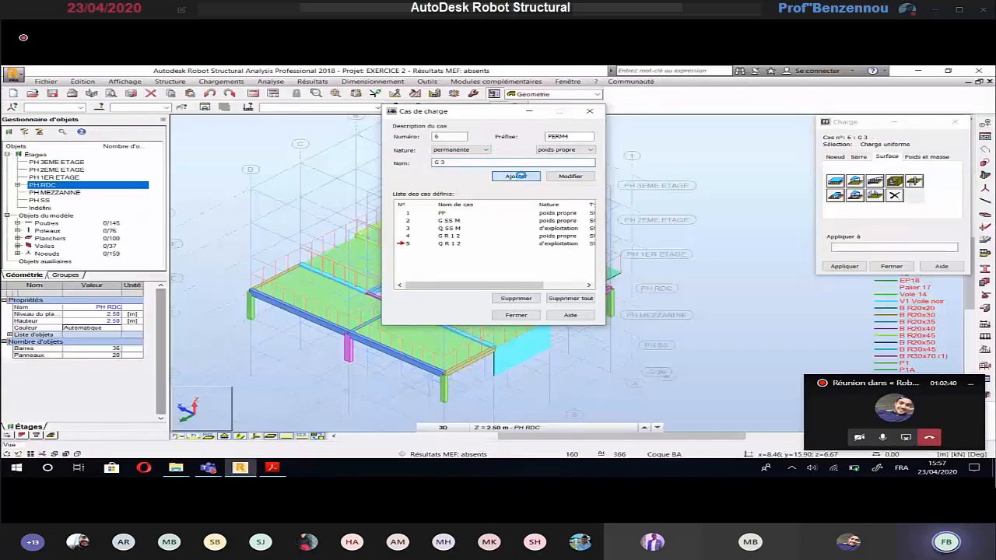
pyautogui.click(517, 176)
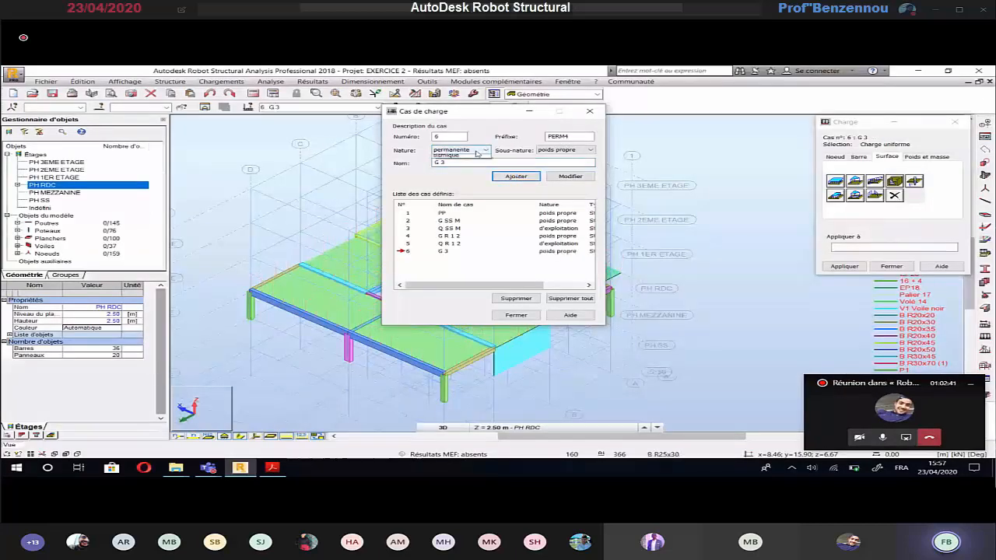
# Add a live load case (d'exploitation) named Q 3 and close the load case definition.
pyautogui.click(476, 149)
pyautogui.click(466, 163)
pyautogui.click(466, 162)
pyautogui.write('Q')
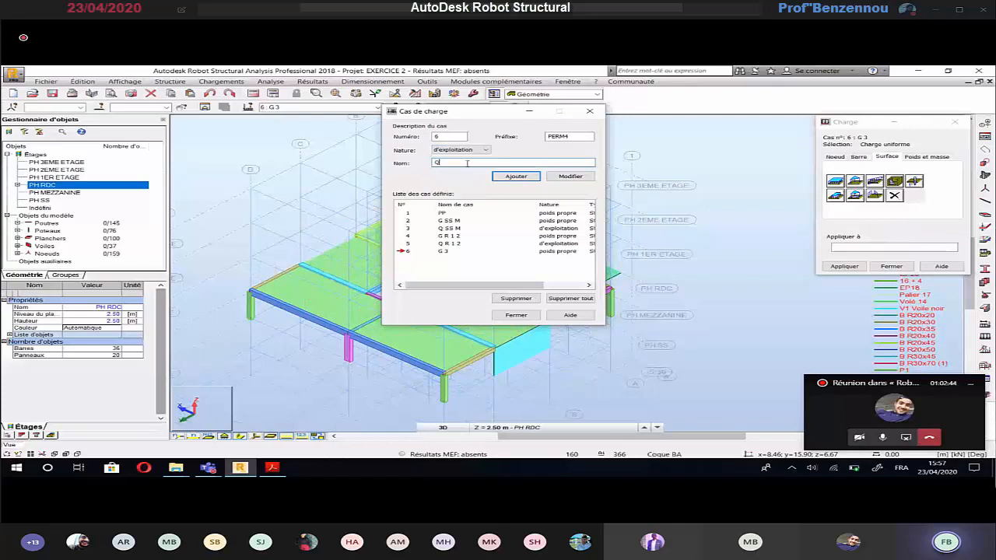
pyautogui.write(' 3')
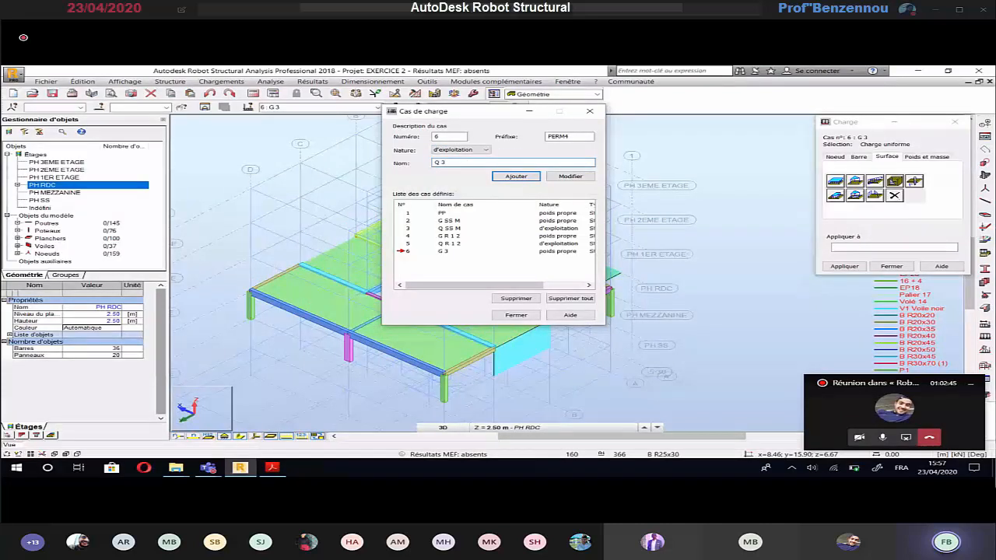
pyautogui.press('Return')
pyautogui.click(517, 315)
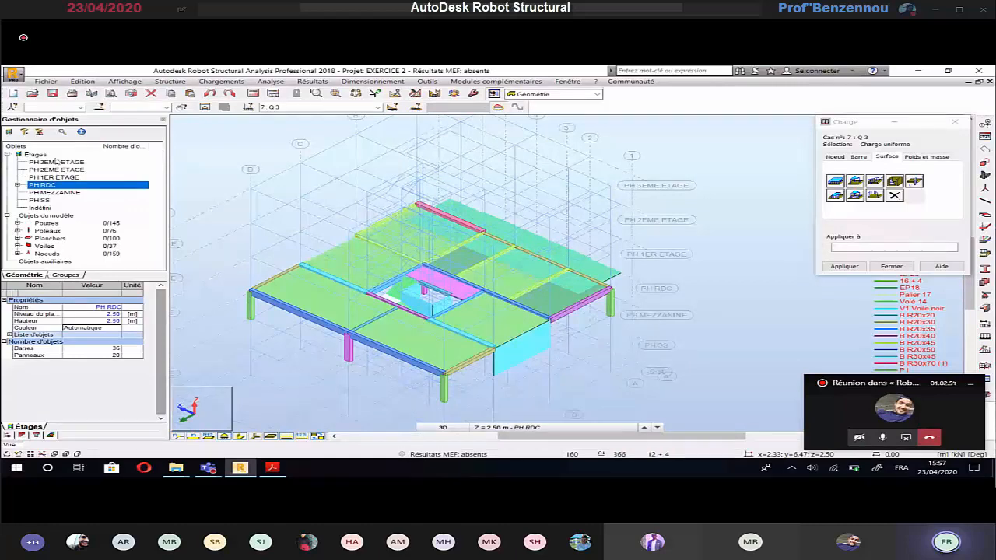
# Display the PH 3EME ETAGE storey and apply a uniform surface load of -3.50 kPa in Z for case G 3 to its floor slabs.
pyautogui.click(56, 161)
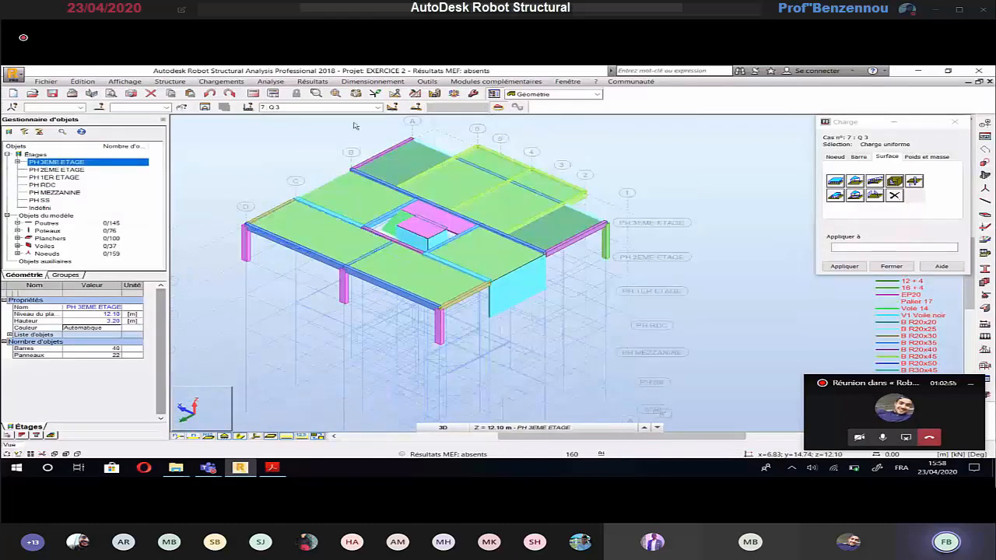
pyautogui.click(354, 106)
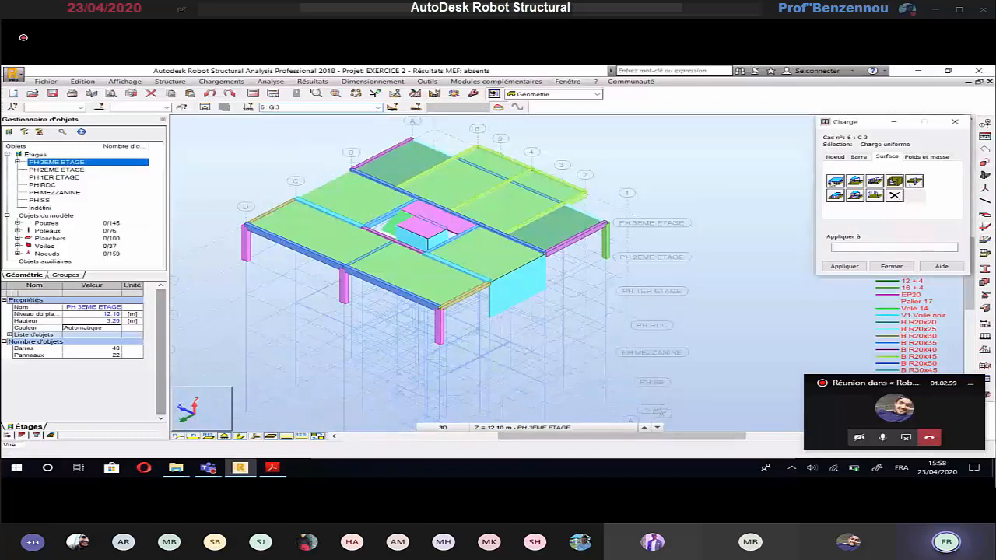
pyautogui.click(834, 182)
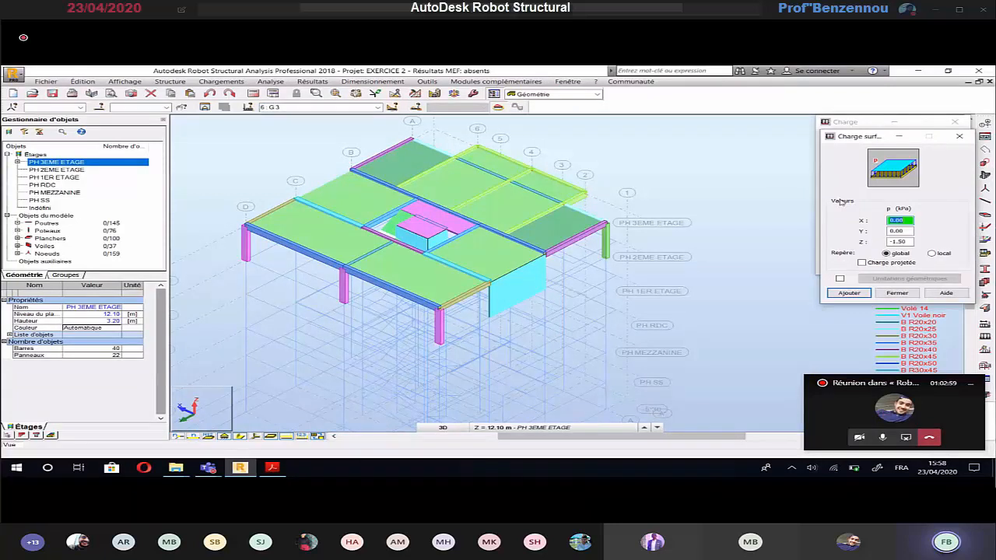
pyautogui.press('Tab')
pyautogui.press('Tab')
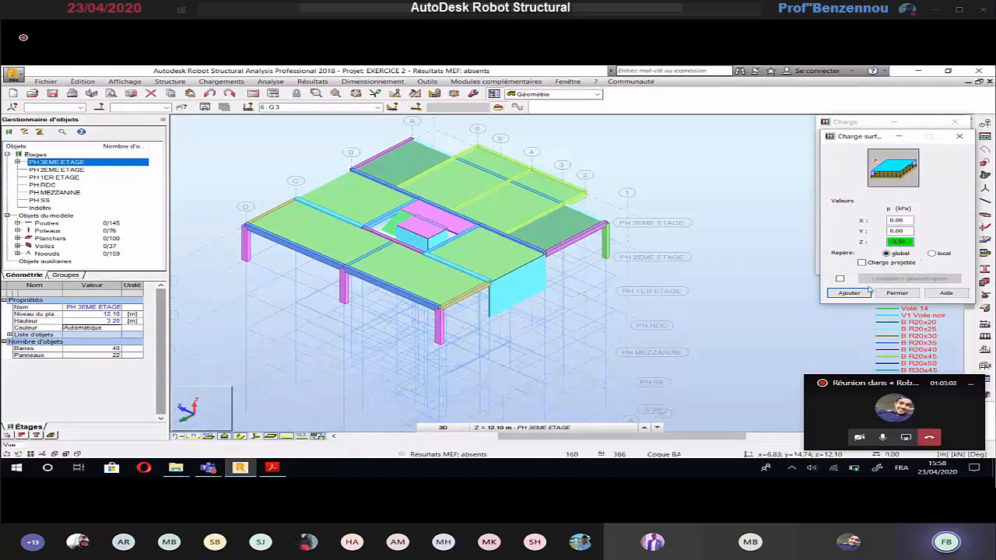
pyautogui.click(865, 292)
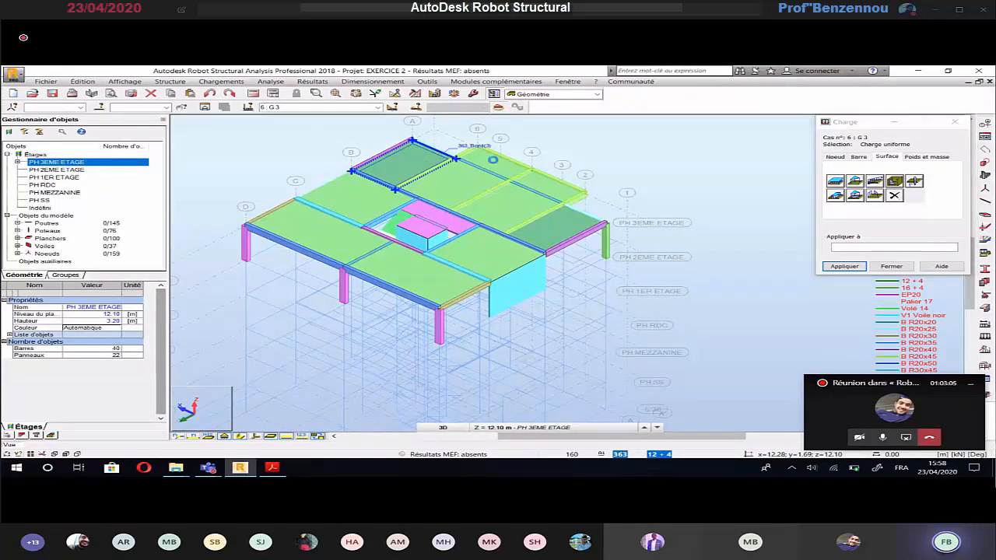
pyautogui.click(513, 167)
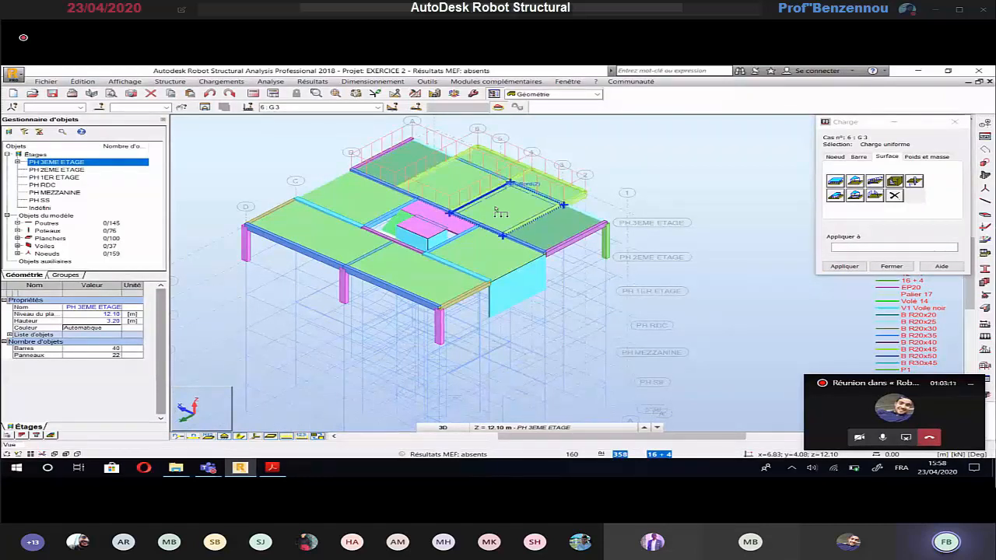
pyautogui.click(566, 235)
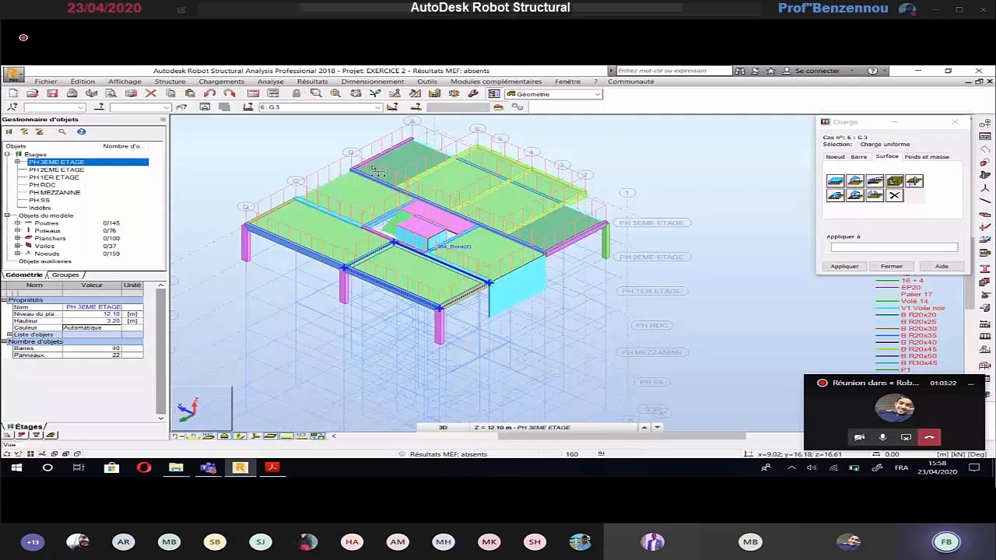
# Make Q 3 the current load case and define a uniform surface load of -1.50 kPa in Z, per the PDF.
pyautogui.click(377, 106)
pyautogui.click(331, 153)
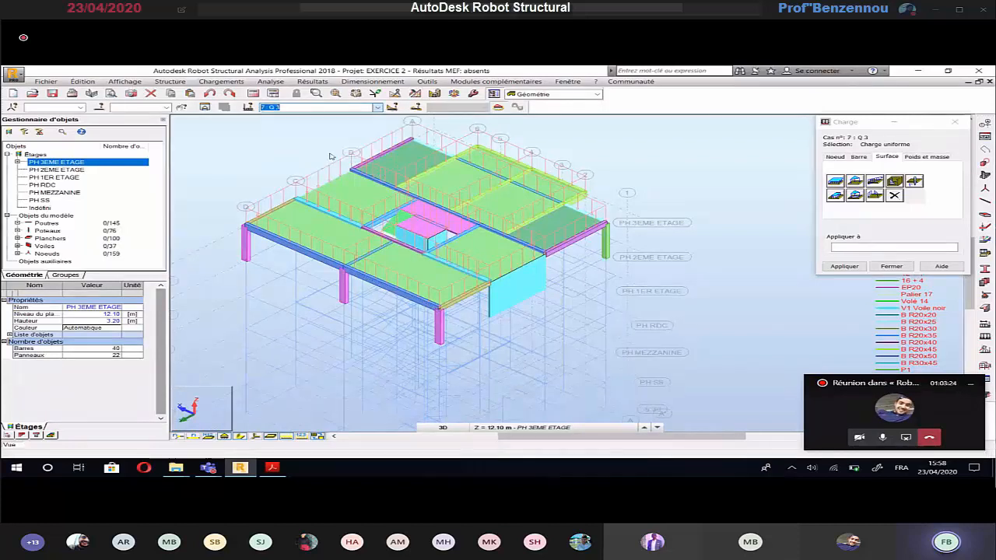
pyautogui.click(836, 181)
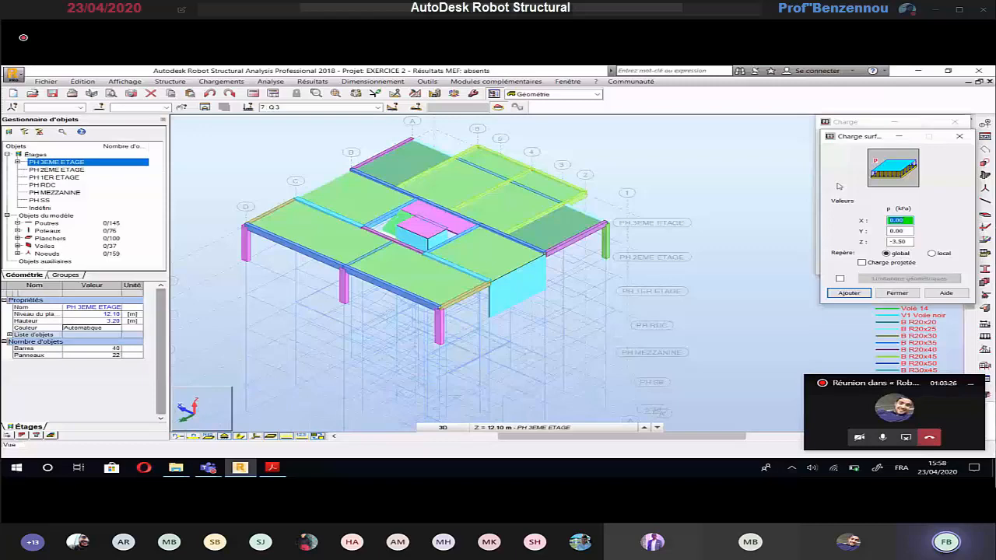
pyautogui.hotkey('alt', 'Tab')
pyautogui.hotkey('alt', 'Tab')
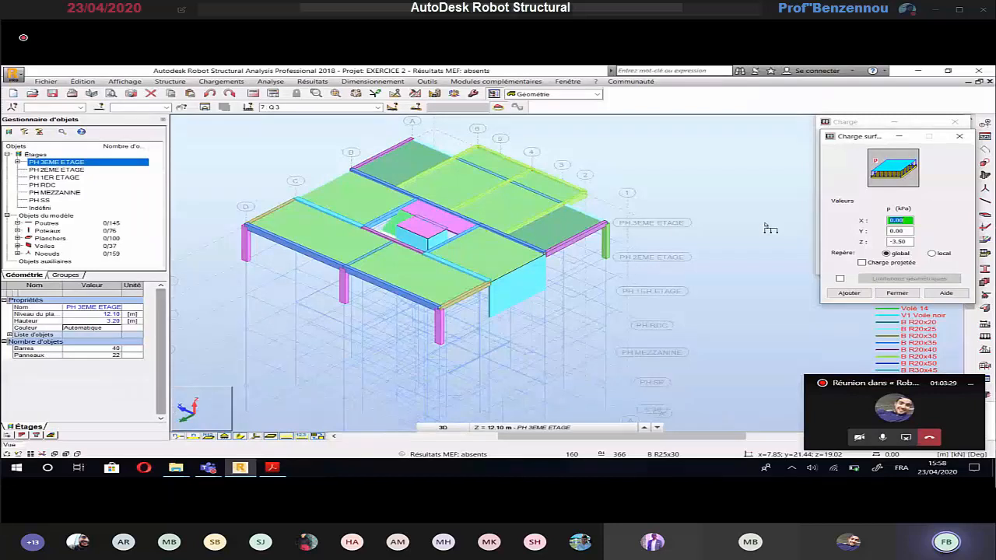
pyautogui.click(898, 242)
pyautogui.doubleClick(898, 243)
pyautogui.write('-1.50')
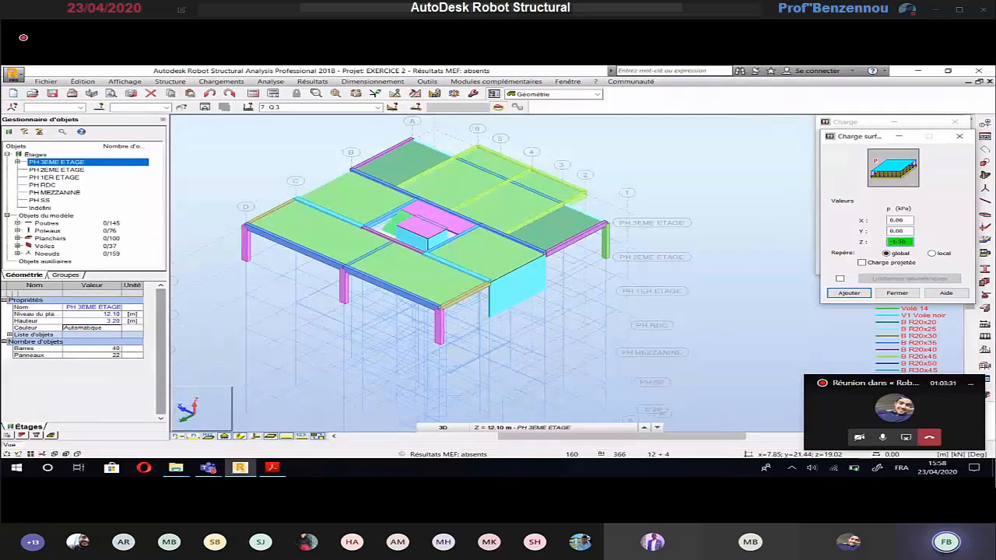
pyautogui.click(848, 293)
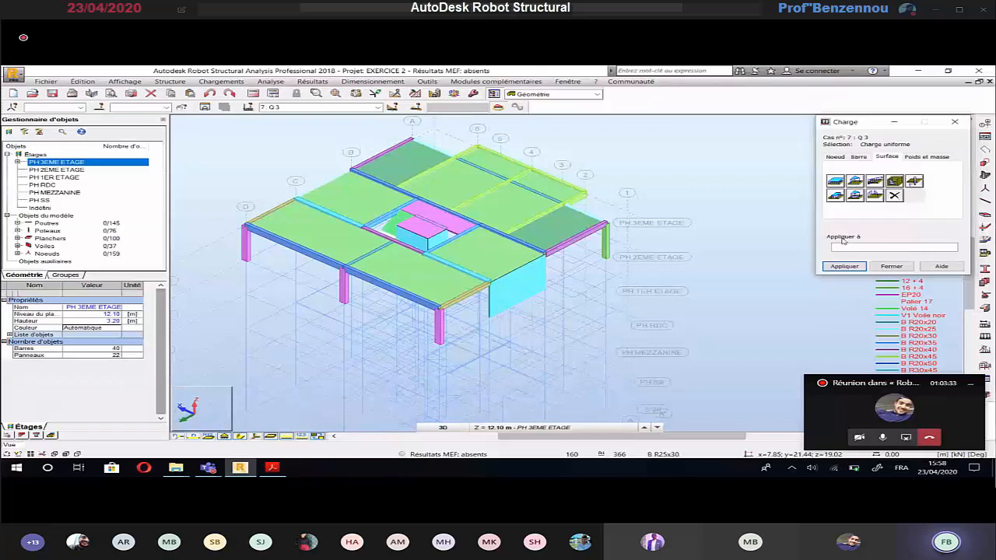
# Apply the Q 3 uniform surface load to the PH 3EME ETAGE floor slabs, review the load table and close it.
pyautogui.click(506, 166)
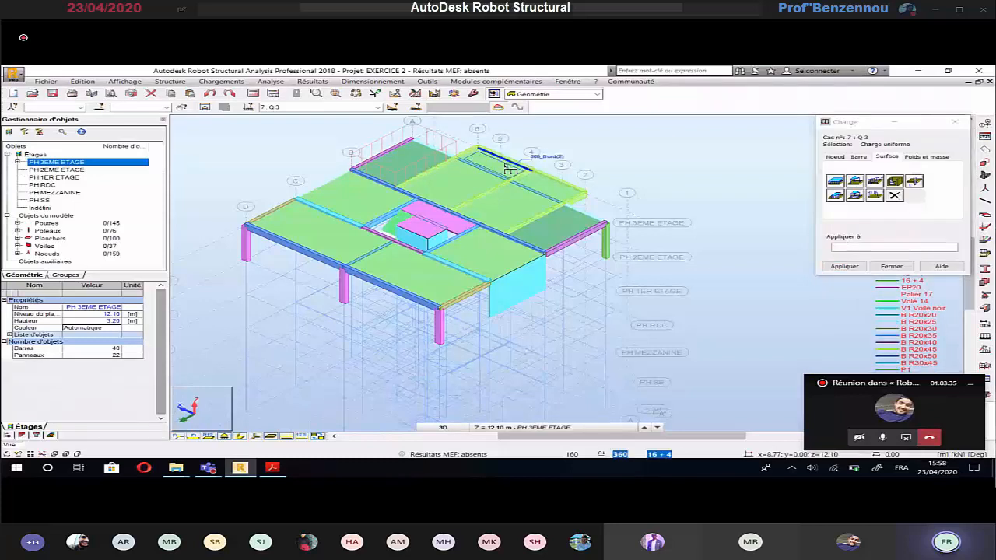
pyautogui.click(544, 190)
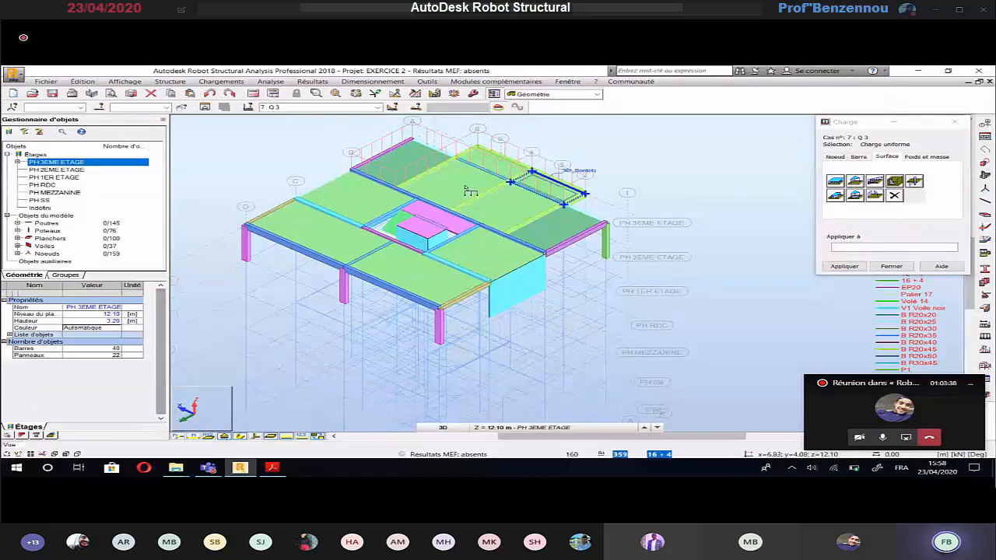
pyautogui.click(550, 238)
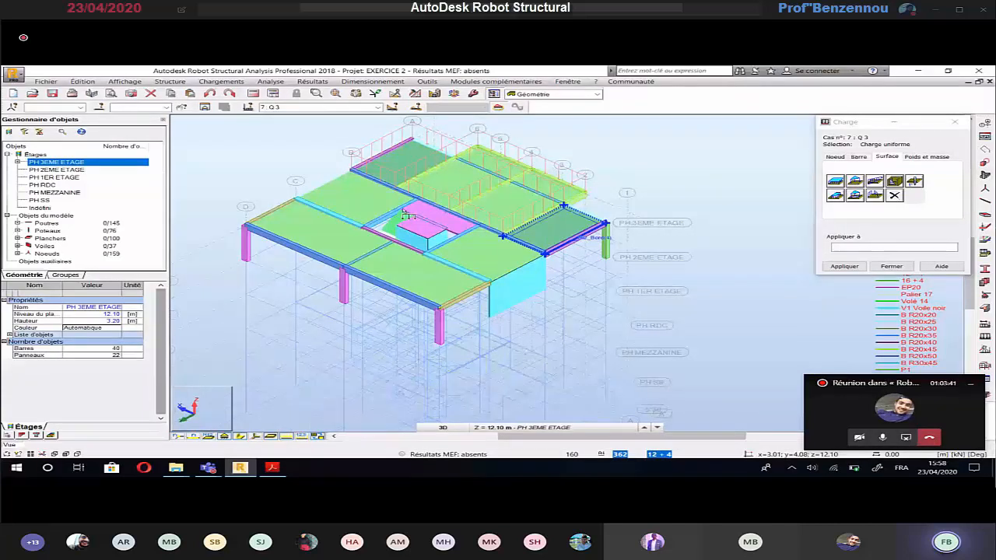
pyautogui.click(425, 215)
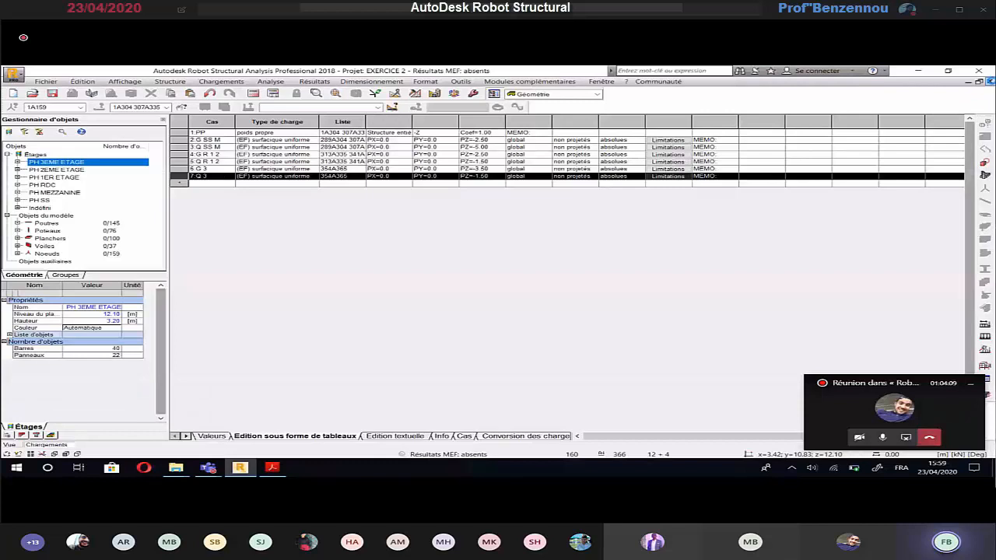
pyautogui.click(988, 81)
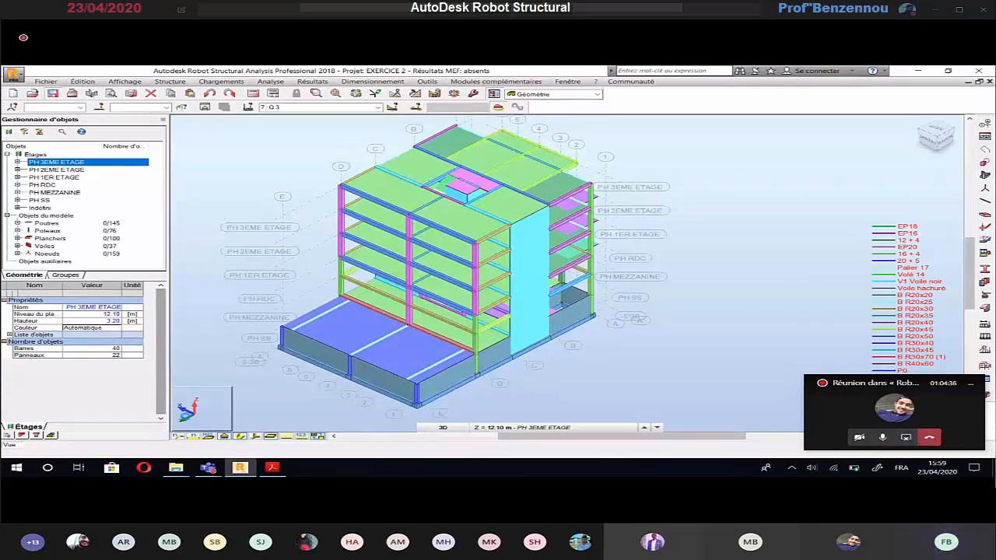
# Switch to the enregistrement ecran folder window and save the paused screen recording to the desktop as EXERCICE 2.
pyautogui.moveTo(177, 469)
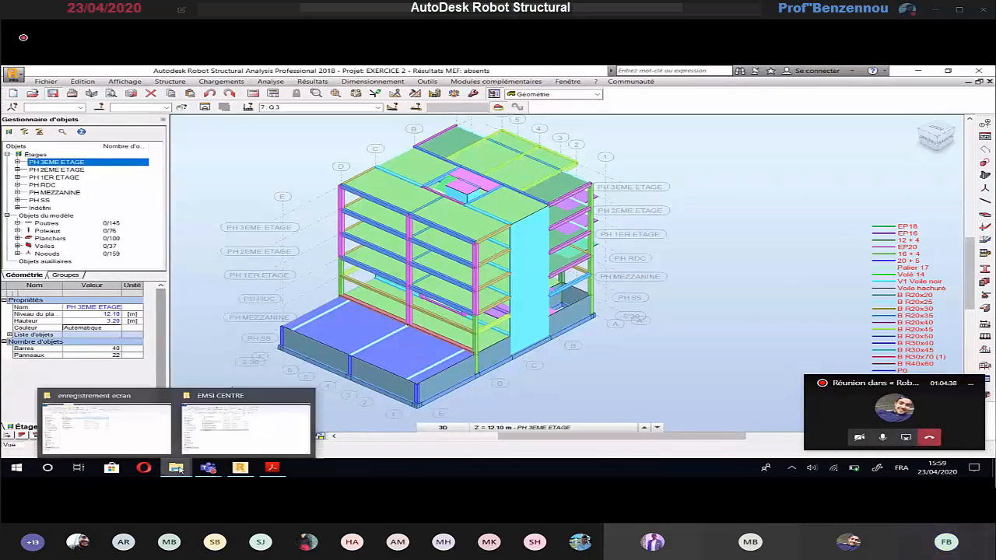
pyautogui.click(136, 425)
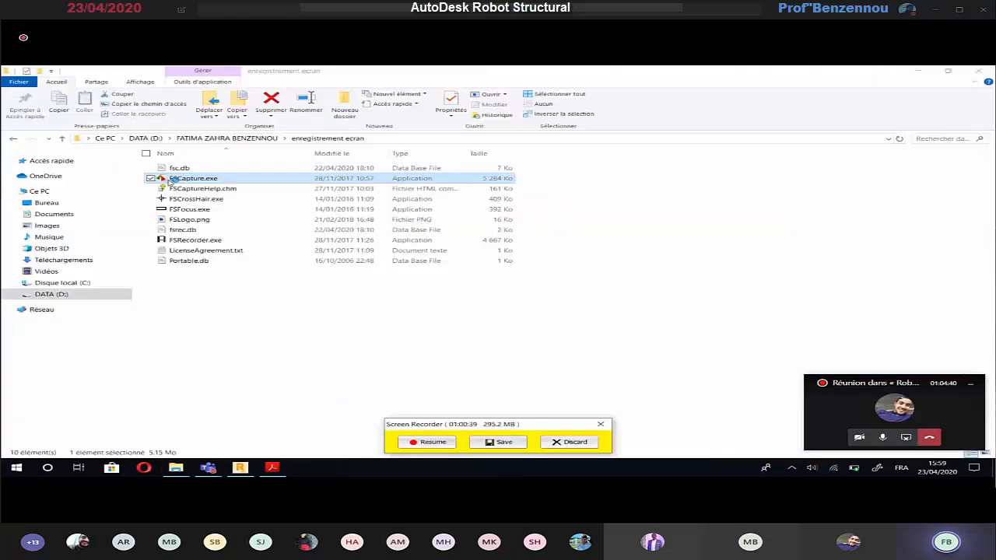
pyautogui.click(495, 441)
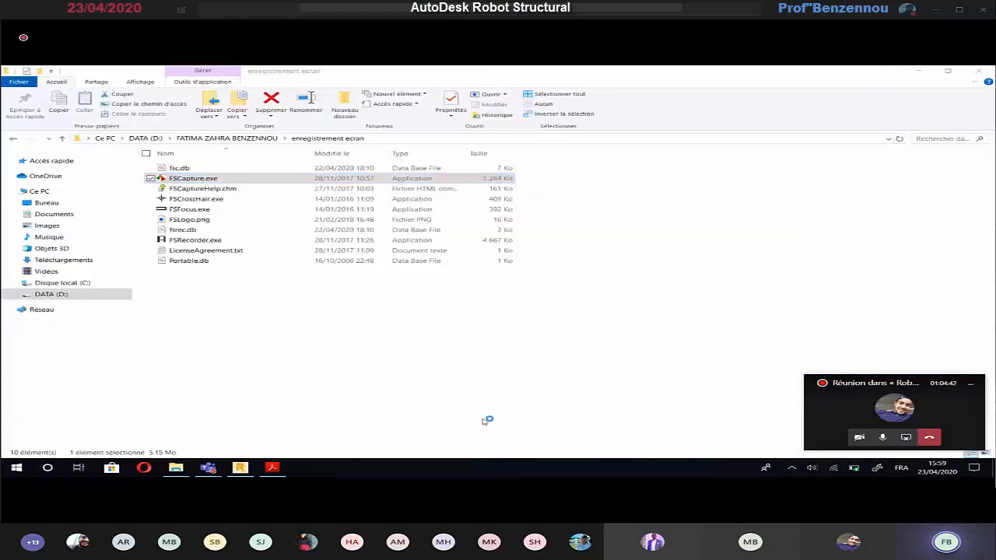
pyautogui.click(341, 200)
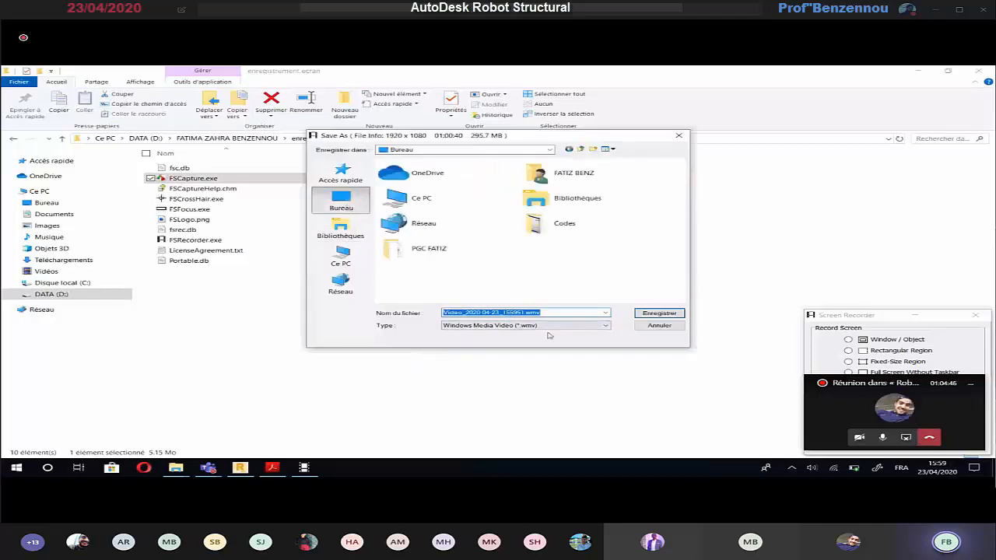
pyautogui.write('EXERCICE 2')
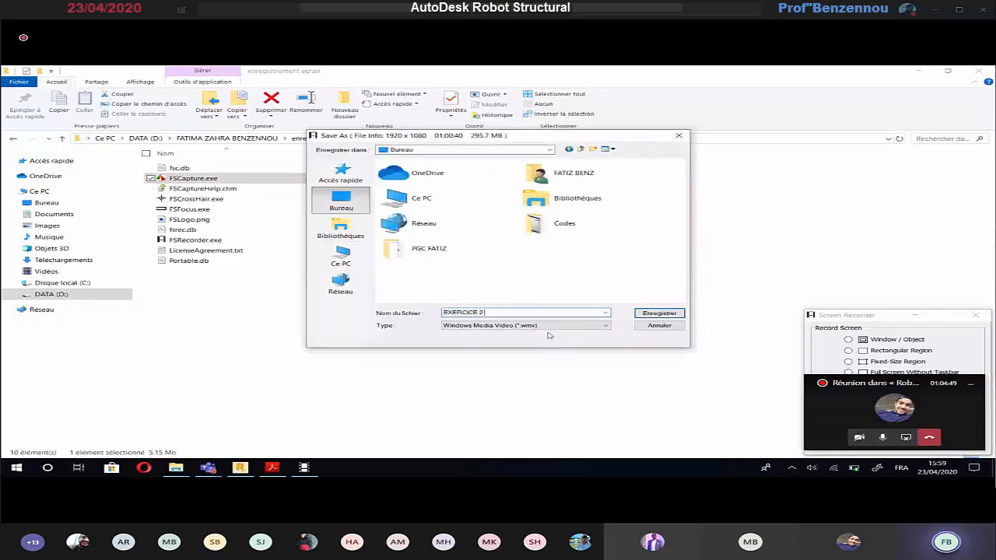